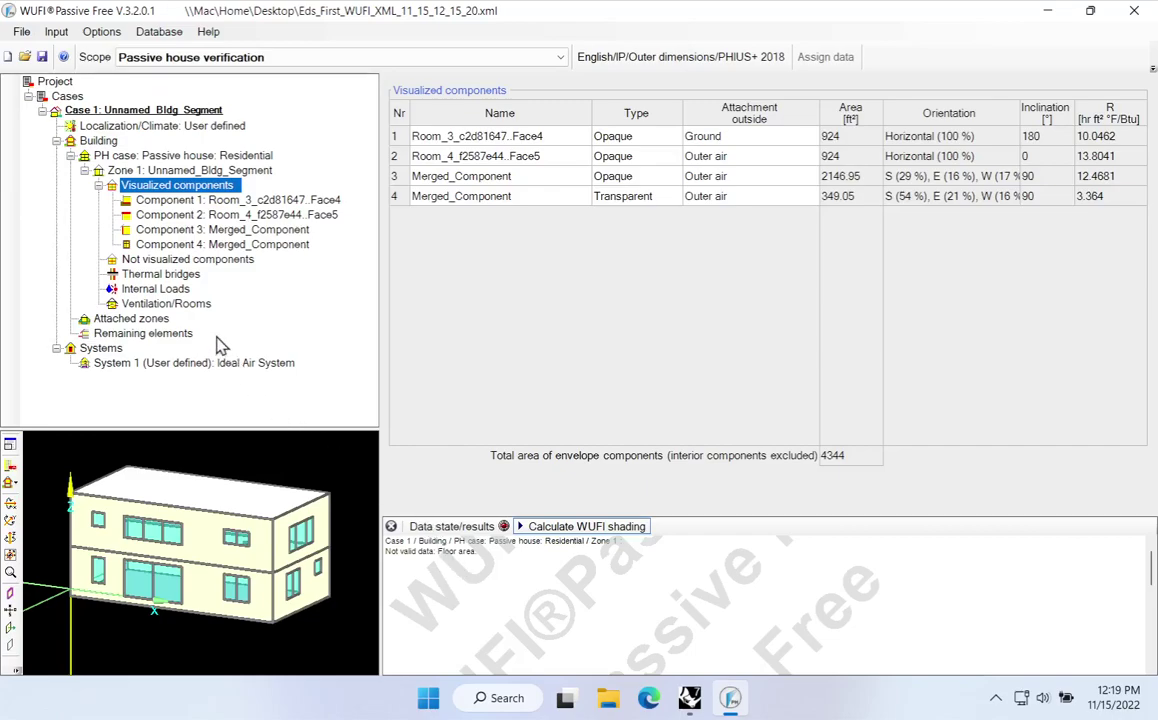
# Review the zone's Ventilation/Rooms data, covering the utilization pattern and the rooms ventilation table
pyautogui.click(190, 310)
pyautogui.click(190, 310)
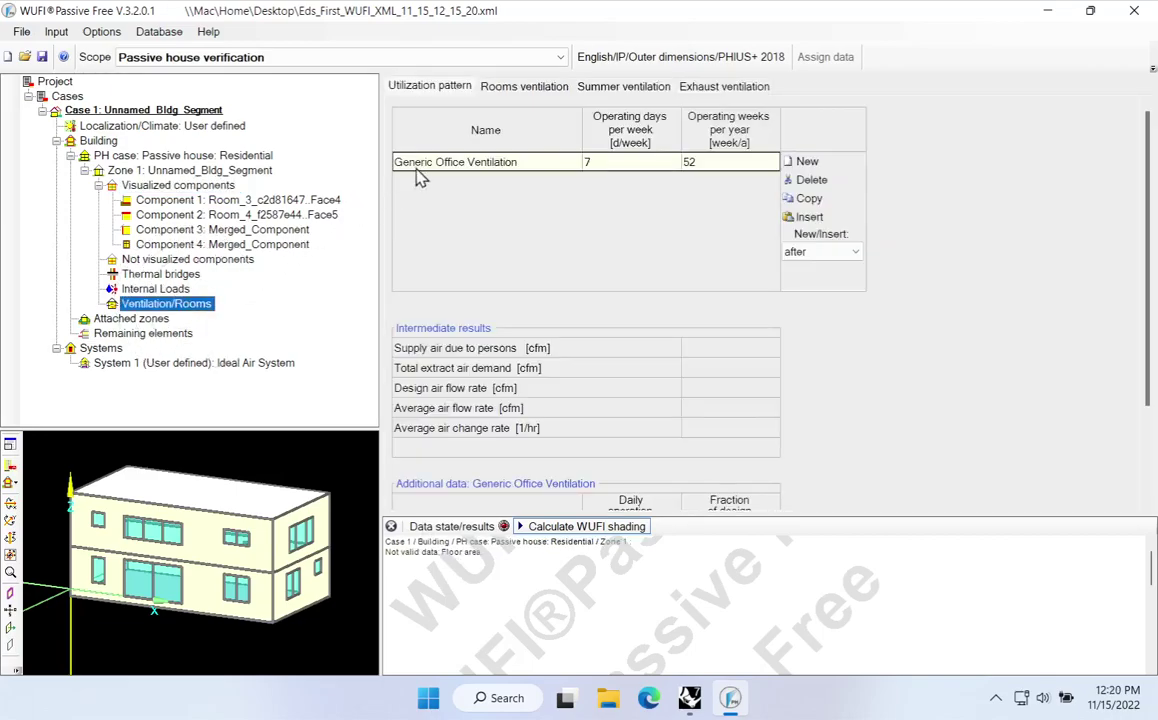
pyautogui.click(521, 87)
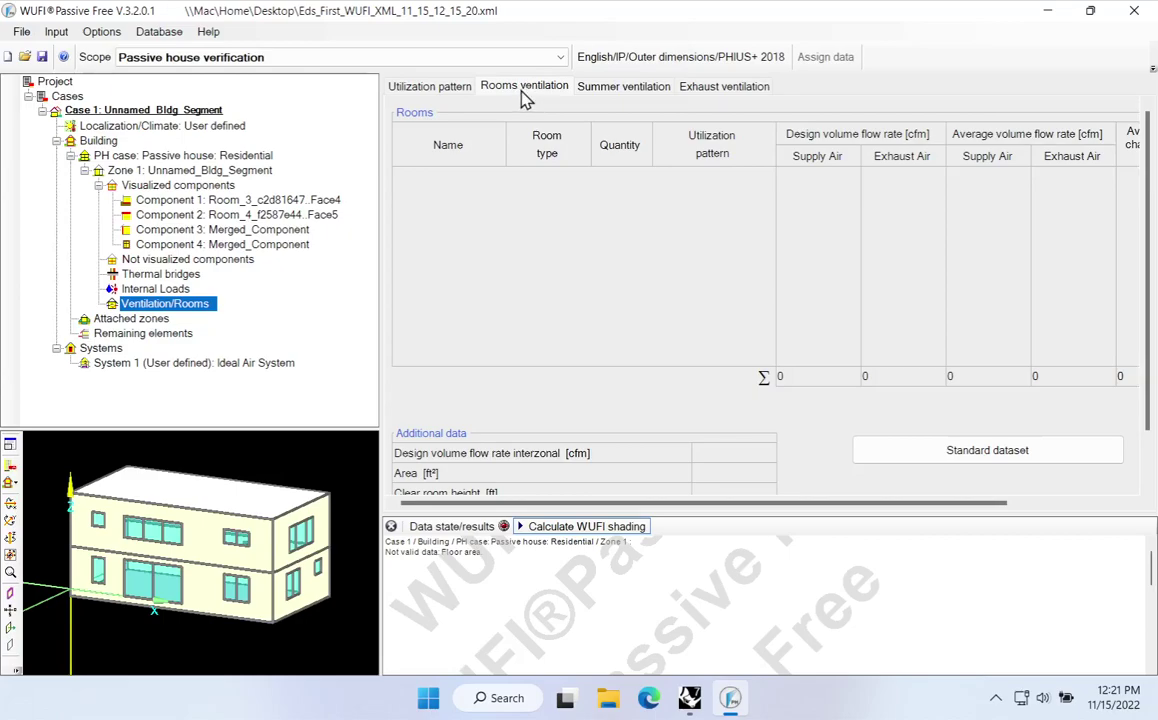
# Switch to the Rhino model, view the building from above, and widen the Grasshopper window
pyautogui.click(1046, 14)
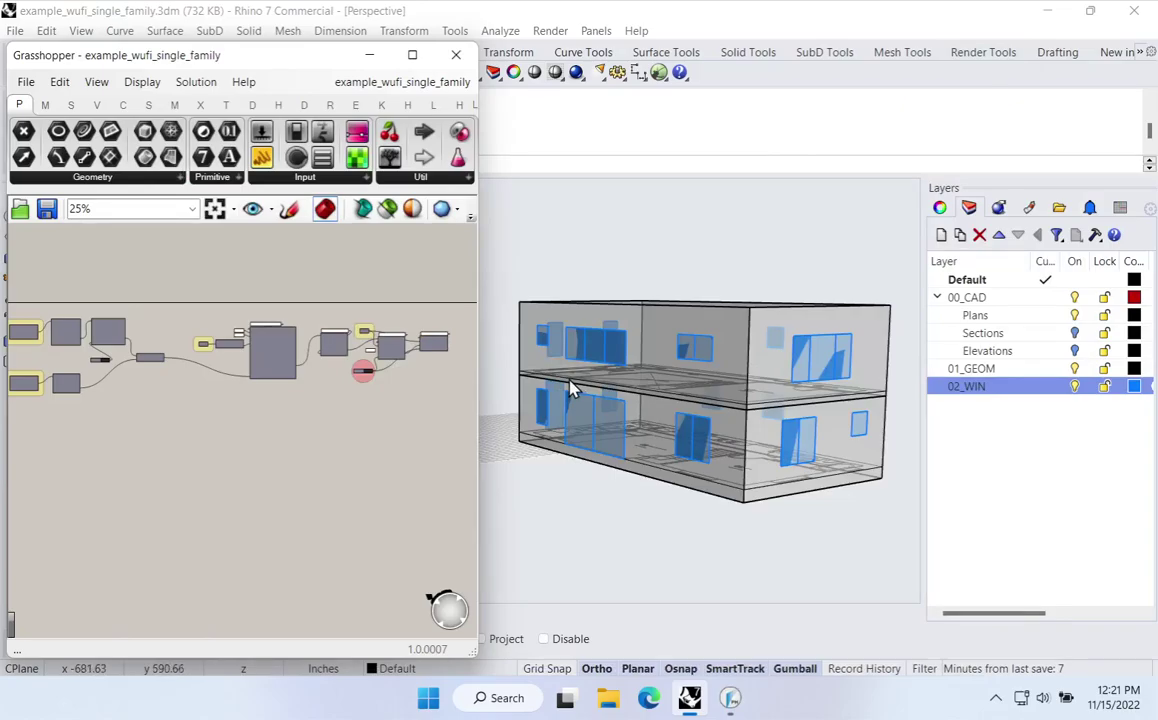
pyautogui.moveTo(569, 388)
pyautogui.mouseDown(button='right')
pyautogui.moveTo(646, 491)
pyautogui.moveTo(666, 549)
pyautogui.moveTo(530, 383)
pyautogui.moveTo(708, 561)
pyautogui.moveTo(620, 472)
pyautogui.moveTo(574, 401)
pyautogui.moveTo(584, 403)
pyautogui.mouseUp(button='right')
pyautogui.moveTo(700, 435); pyautogui.dragTo(770, 401, button='right')
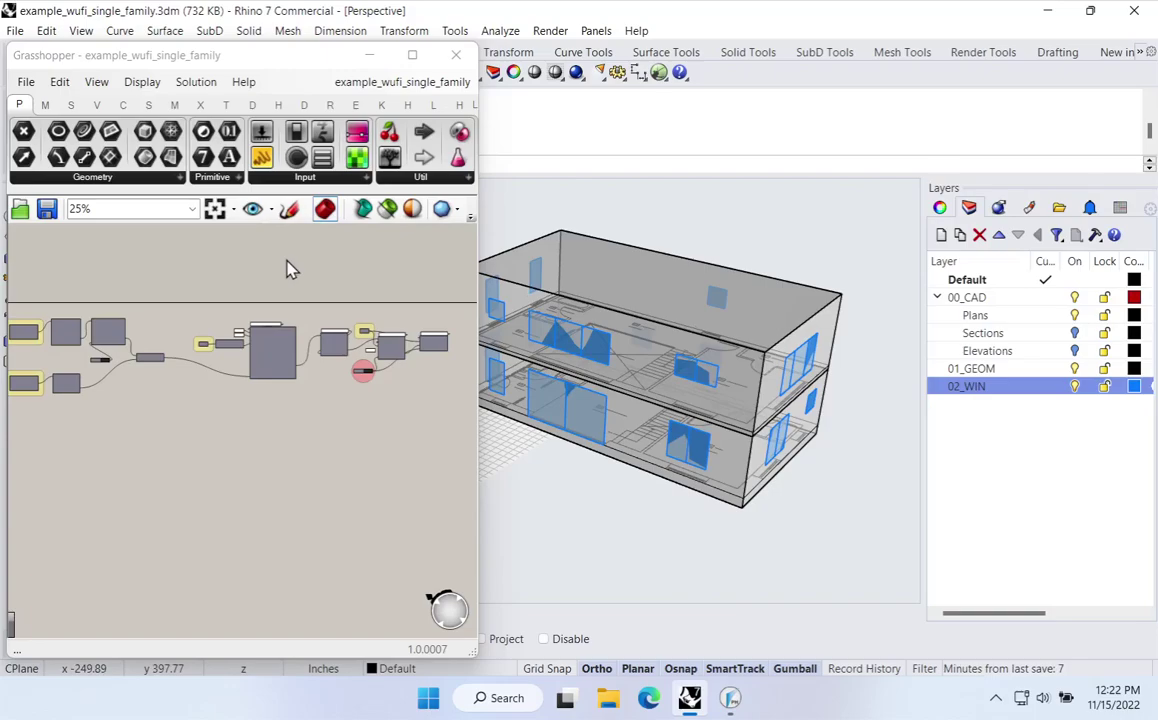
pyautogui.moveTo(477, 276); pyautogui.dragTo(1022, 284)
# Examine the Grasshopper definition from the geometry pipelines through the building segment component to the WUFI XML export
pyautogui.moveTo(285, 388); pyautogui.dragTo(441, 385, button='right')
pyautogui.scroll(4, 522, 375)
pyautogui.scroll(3, 452, 385)
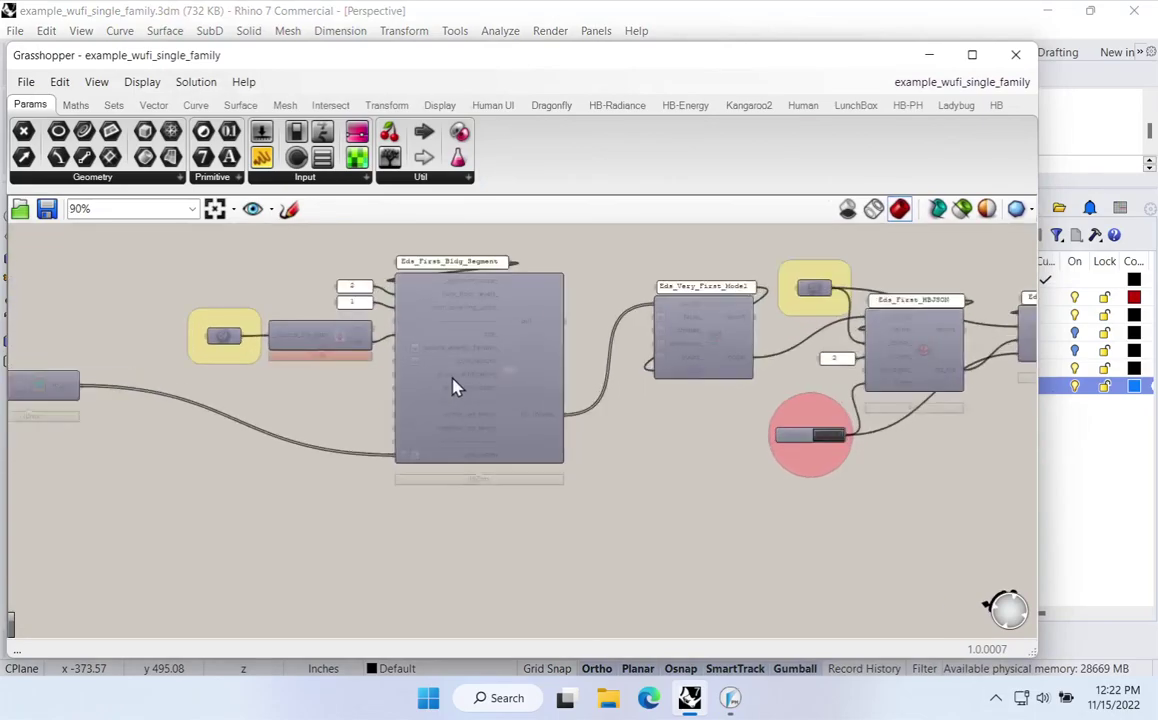
pyautogui.scroll(-2, 146, 381)
pyautogui.moveTo(146, 381); pyautogui.dragTo(692, 390, button='right')
pyautogui.moveTo(210, 335); pyautogui.dragTo(258, 382, button='right')
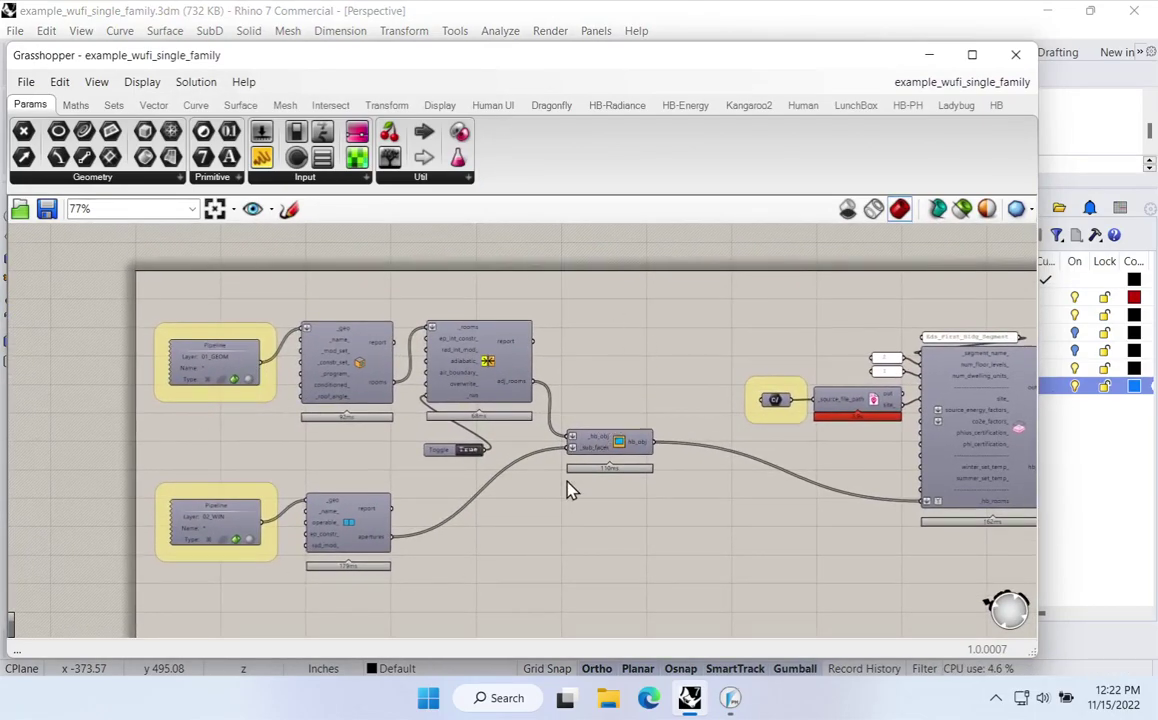
pyautogui.moveTo(733, 464); pyautogui.dragTo(323, 441, button='right')
pyautogui.scroll(2, 566, 374)
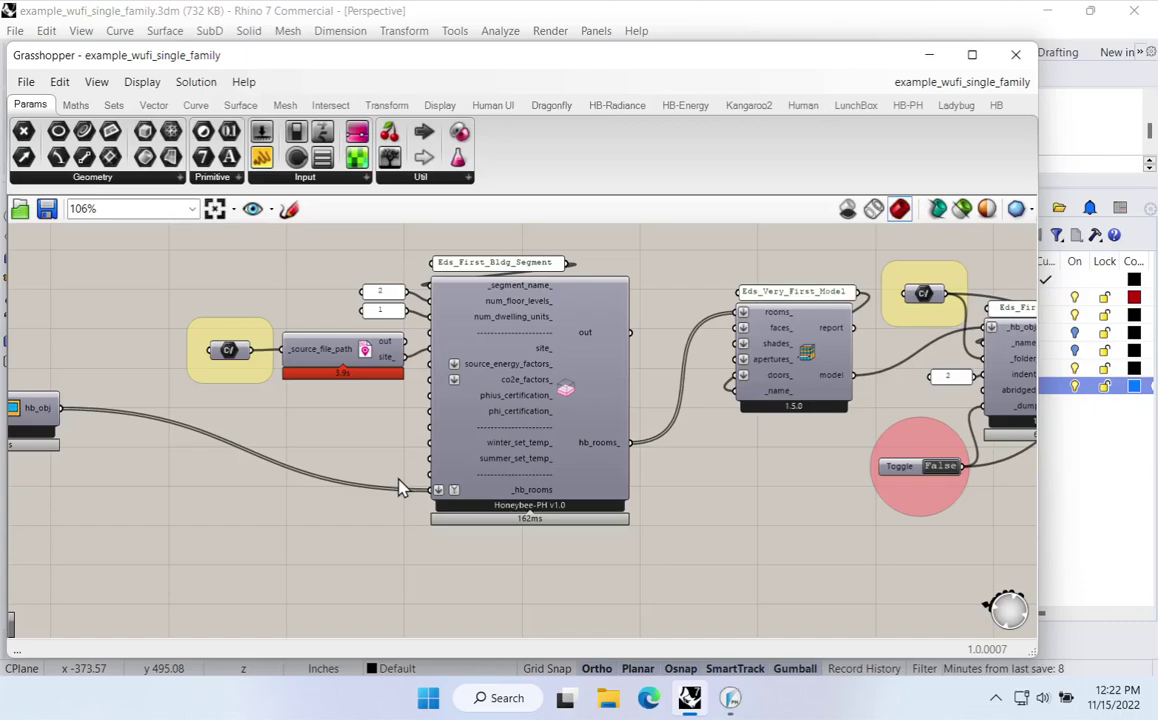
pyautogui.moveTo(398, 485); pyautogui.dragTo(120, 465, button='right')
pyautogui.moveTo(760, 408); pyautogui.dragTo(592, 432, button='right')
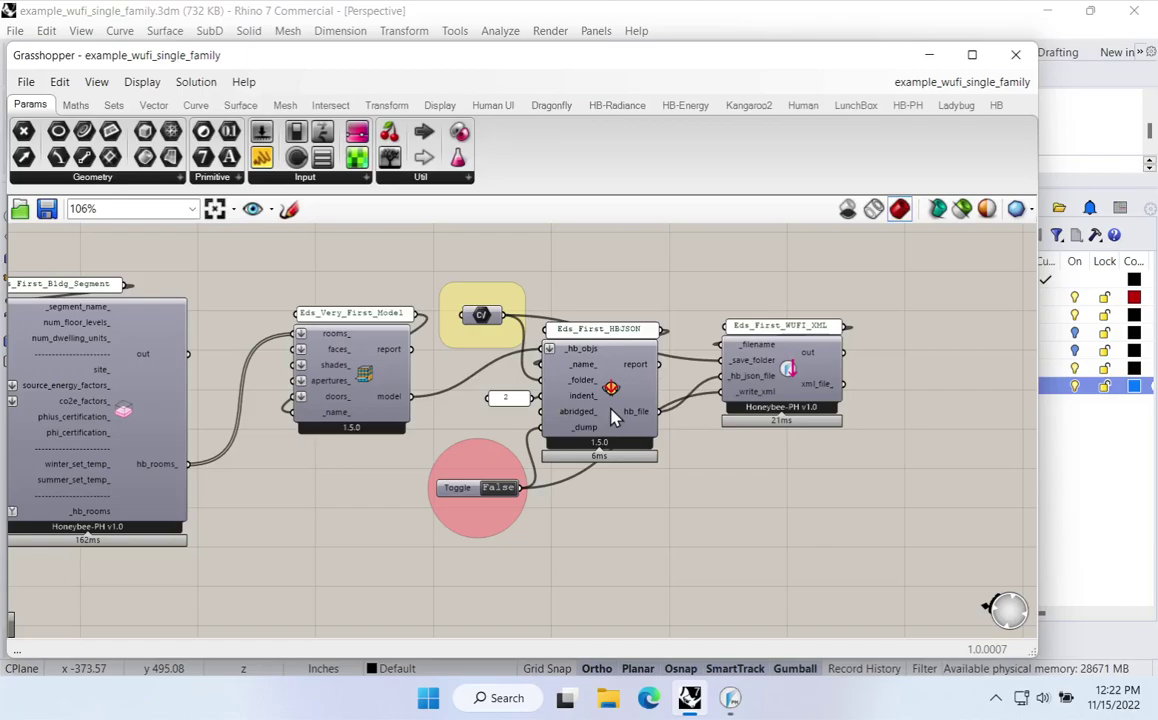
# Add a Scribble note to the canvas above the Honeybee model component at the start of the export chain
pyautogui.moveTo(372, 260); pyautogui.dragTo(417, 304, button='right')
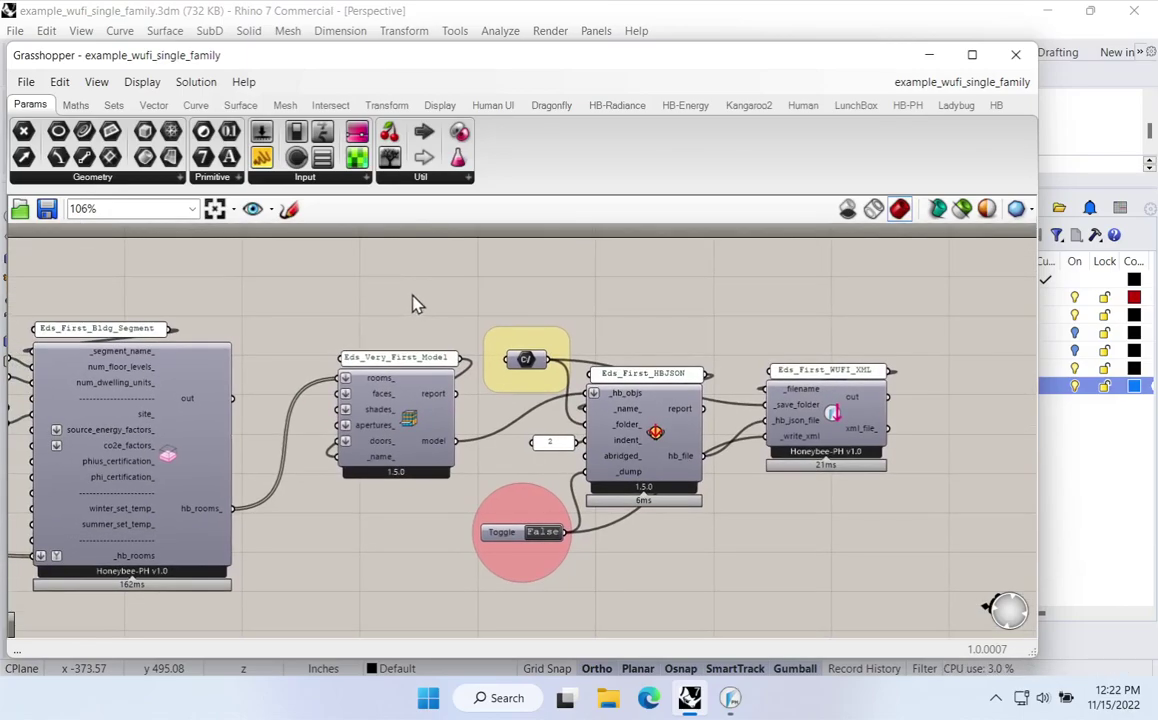
pyautogui.scroll(-2, 400, 295)
pyautogui.doubleClick(396, 281)
pyautogui.write('s')
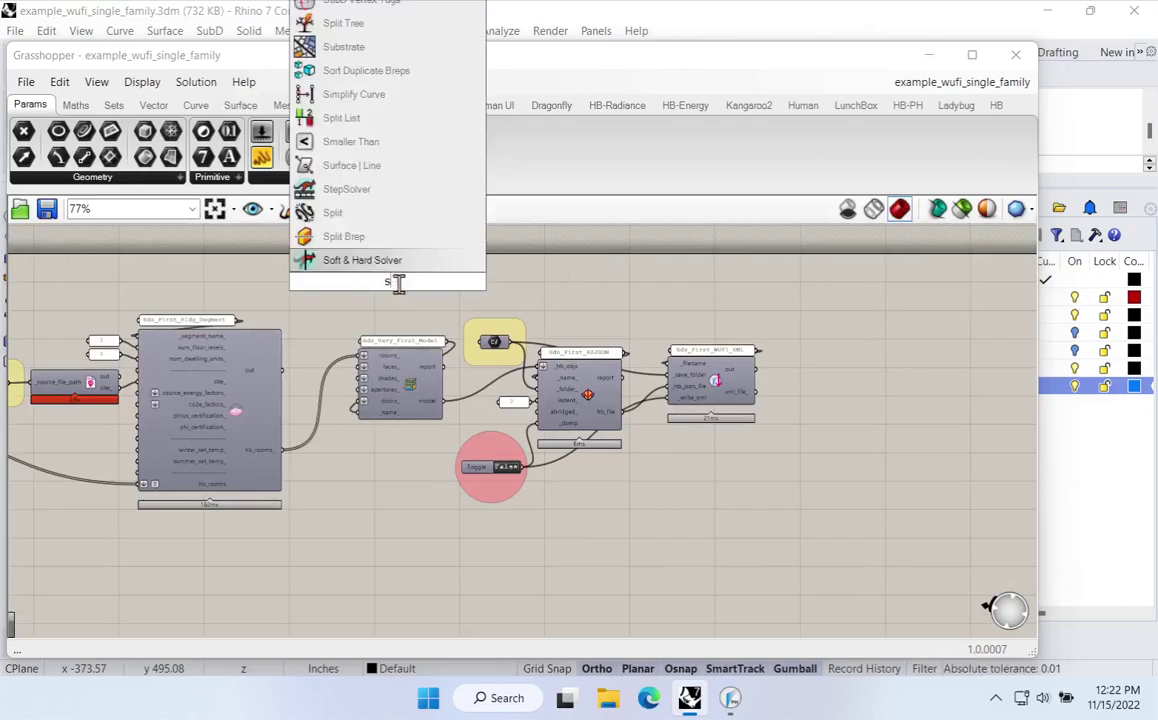
pyautogui.write('cr')
pyautogui.press('Up')
pyautogui.press('Up')
pyautogui.press('Return')
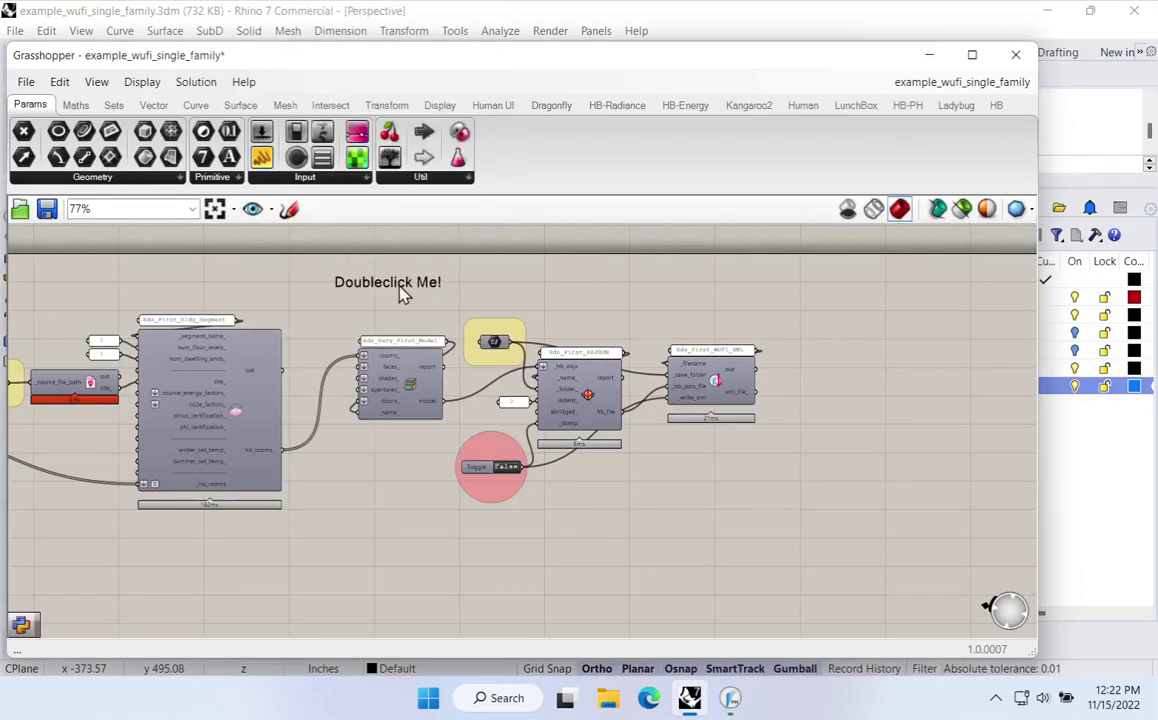
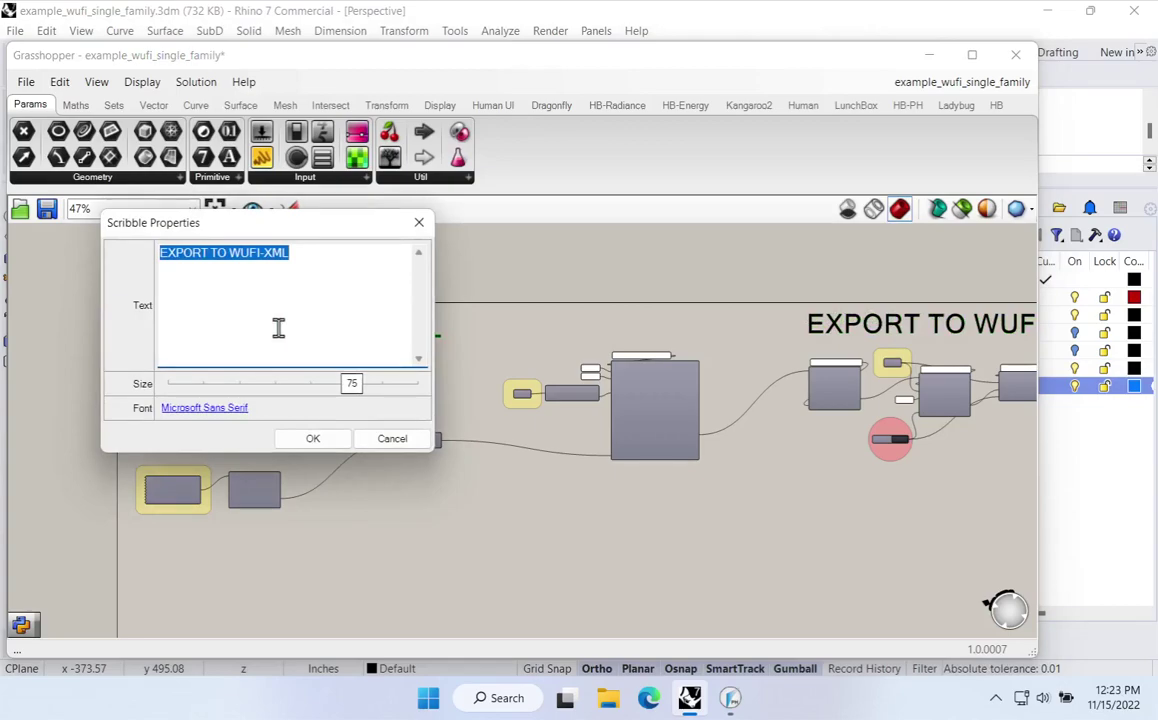
# Change the text of the scribble above the geometry components to GEOMETRY
pyautogui.write('GEOMETRY')
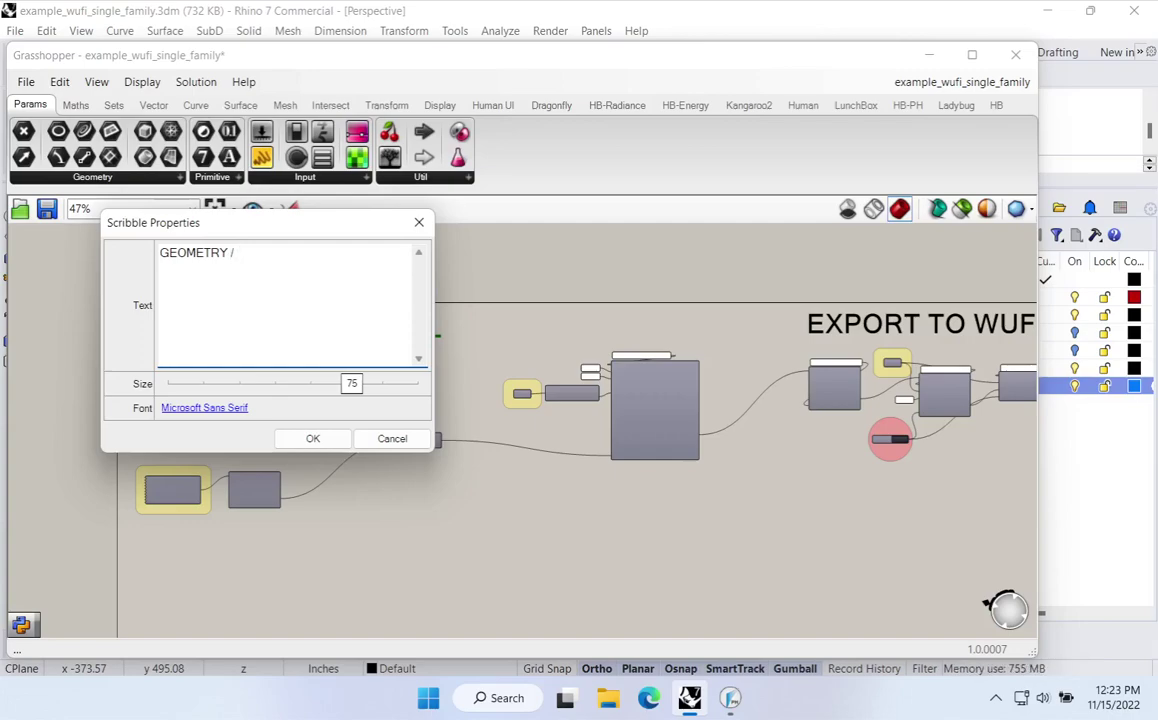
pyautogui.click(313, 438)
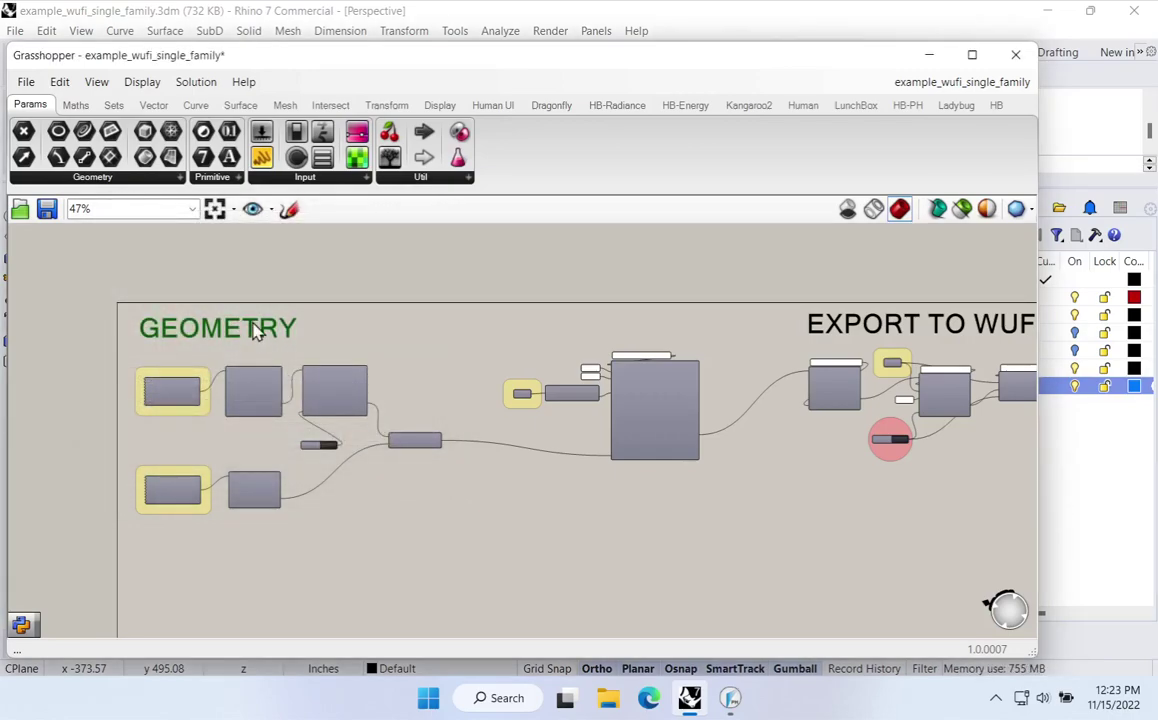
pyautogui.moveTo(824, 319); pyautogui.dragTo(625, 295, button='right')
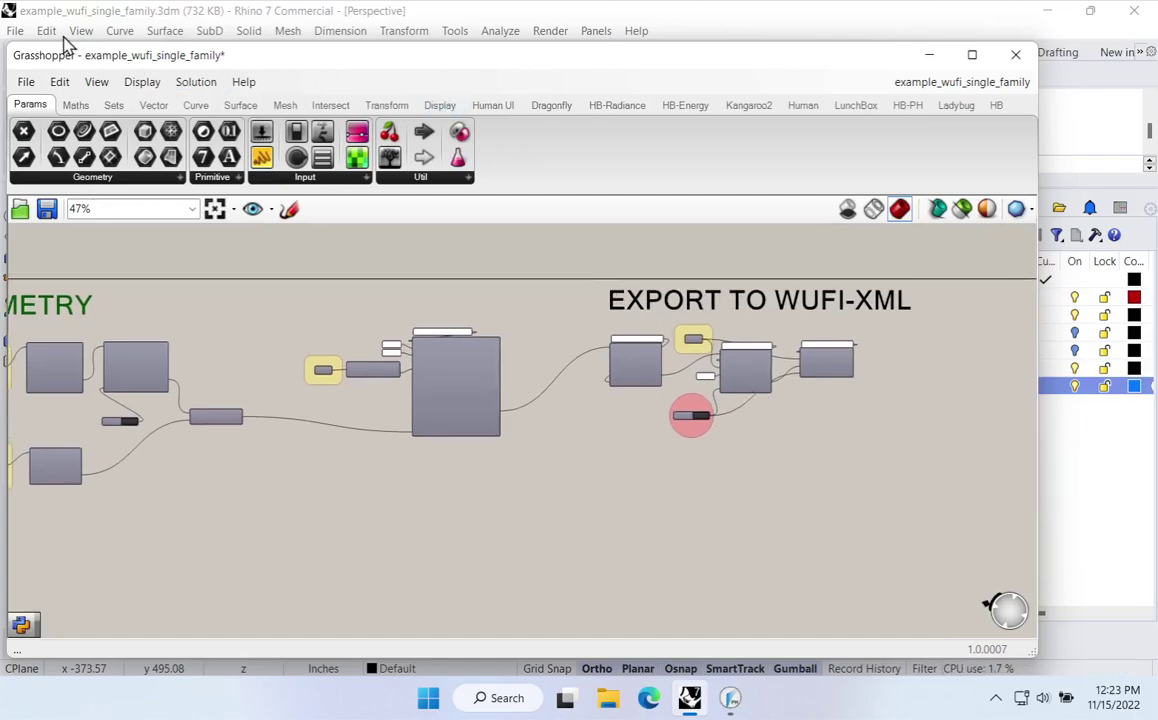
# Narrow the Grasshopper window and sketch a freehand vertical divider between the geometry components and the building segment component
pyautogui.moveTo(14, 45); pyautogui.dragTo(246, 48)
pyautogui.moveTo(8, 46)
pyautogui.mouseDown()
pyautogui.moveTo(397, 62)
pyautogui.moveTo(397, 42)
pyautogui.mouseUp()
pyautogui.moveTo(775, 409)
pyautogui.mouseDown(button='right')
pyautogui.moveTo(794, 388)
pyautogui.moveTo(832, 406)
pyautogui.mouseUp(button='right')
pyautogui.click(684, 208)
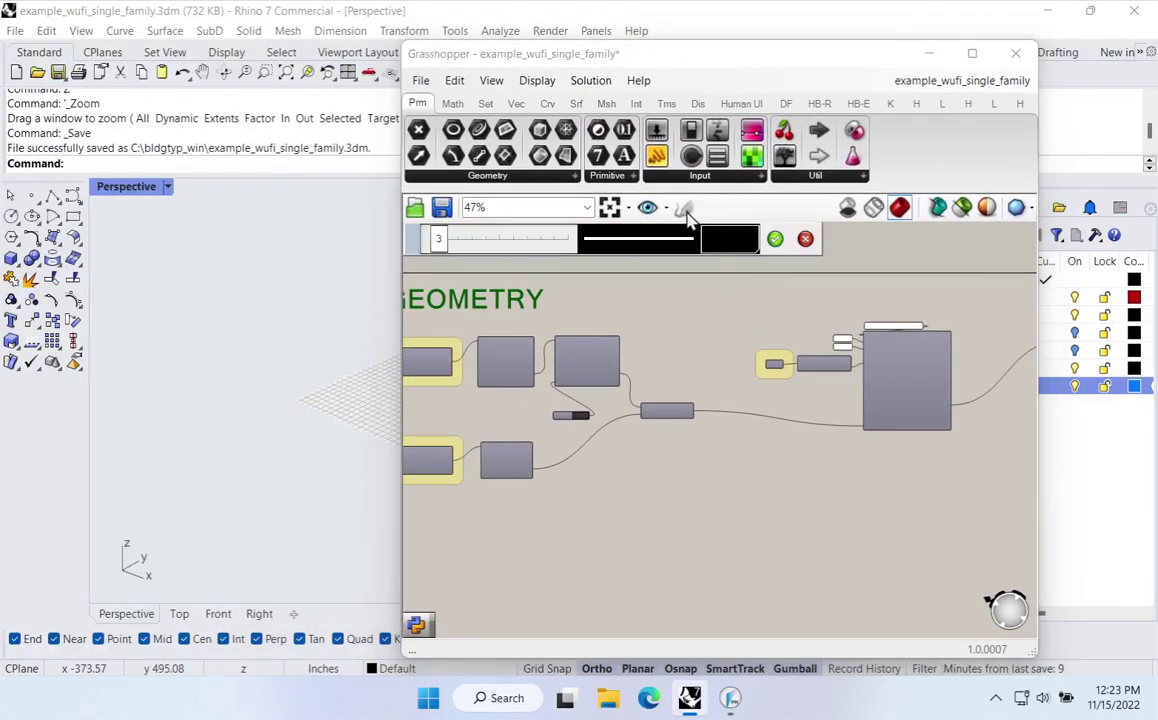
pyautogui.moveTo(718, 287)
pyautogui.mouseDown()
pyautogui.moveTo(725, 543)
pyautogui.moveTo(713, 603)
pyautogui.mouseUp()
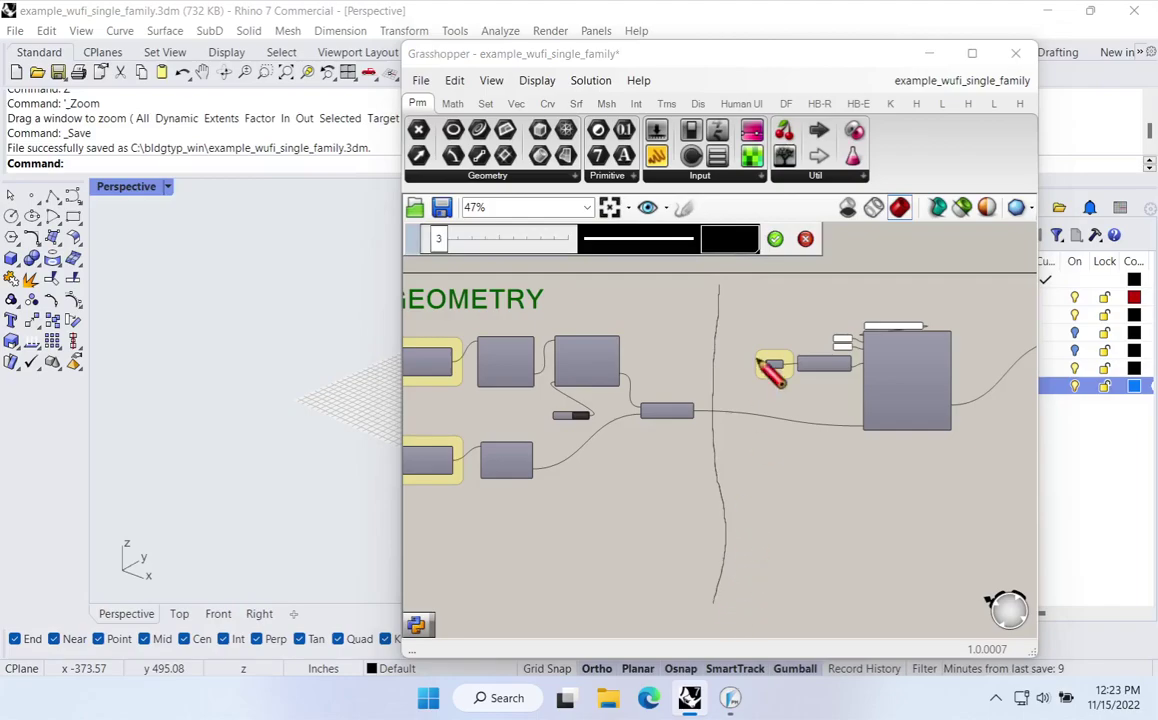
pyautogui.click(775, 238)
# Send the sketched divider to Rhino and move its curve clear of the building and grid
pyautogui.click(719, 321)
pyautogui.rightClick(721, 318)
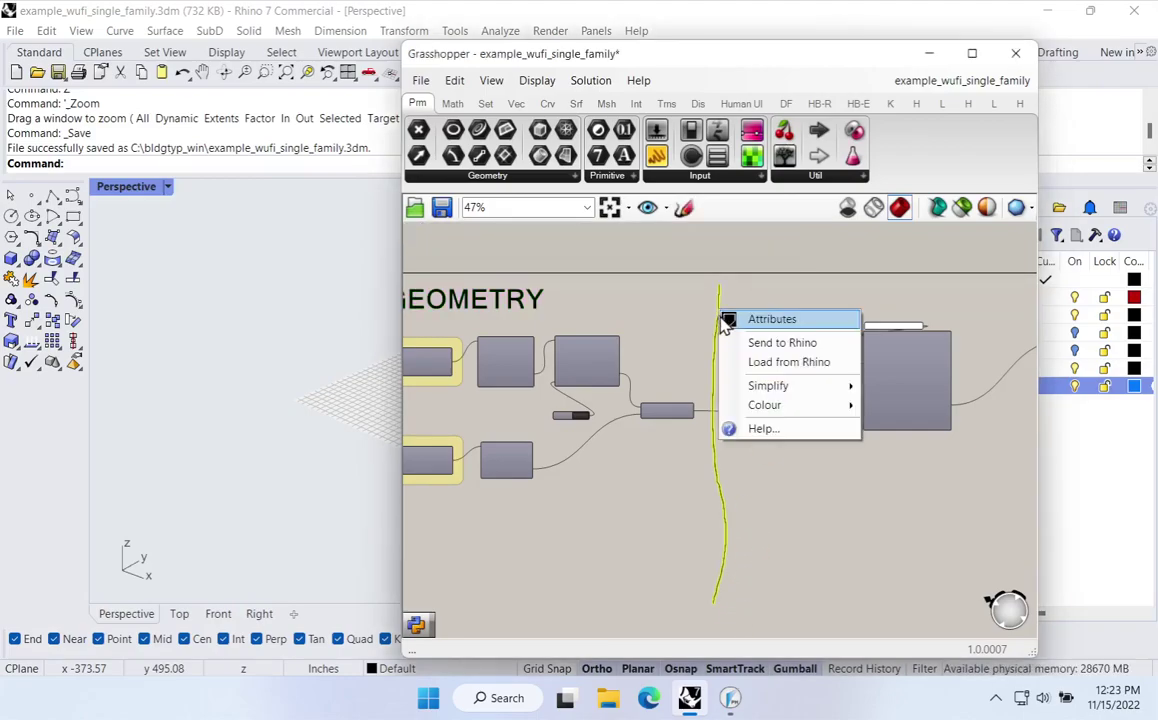
pyautogui.click(775, 342)
pyautogui.moveTo(425, 55); pyautogui.dragTo(718, 413)
pyautogui.moveTo(258, 323); pyautogui.dragTo(486, 427, button='right')
pyautogui.click(498, 424)
pyautogui.moveTo(548, 417); pyautogui.dragTo(287, 421)
pyautogui.click(342, 455)
pyautogui.moveTo(240, 416); pyautogui.dragTo(240, 491, button='right')
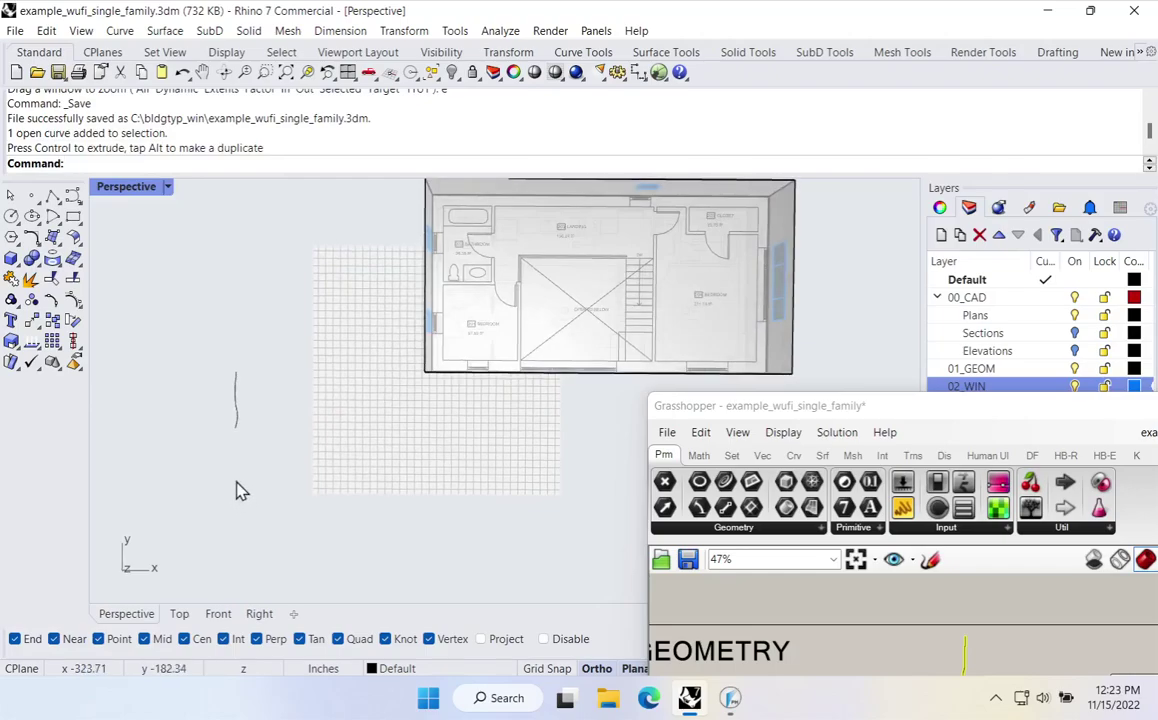
# Draw a straight vertical line in Rhino beside the wavy curve, roughly matching its length
pyautogui.scroll(3, 217, 427)
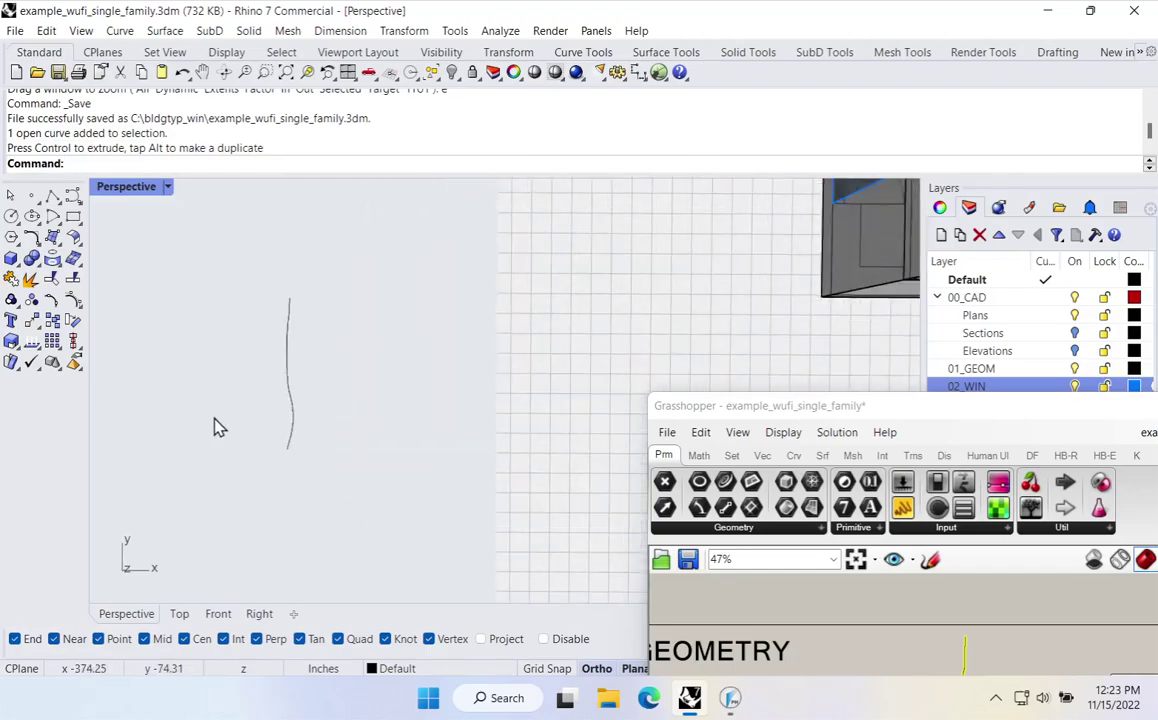
pyautogui.write('l')
pyautogui.press('Return')
pyautogui.click(321, 294)
pyautogui.click(321, 458)
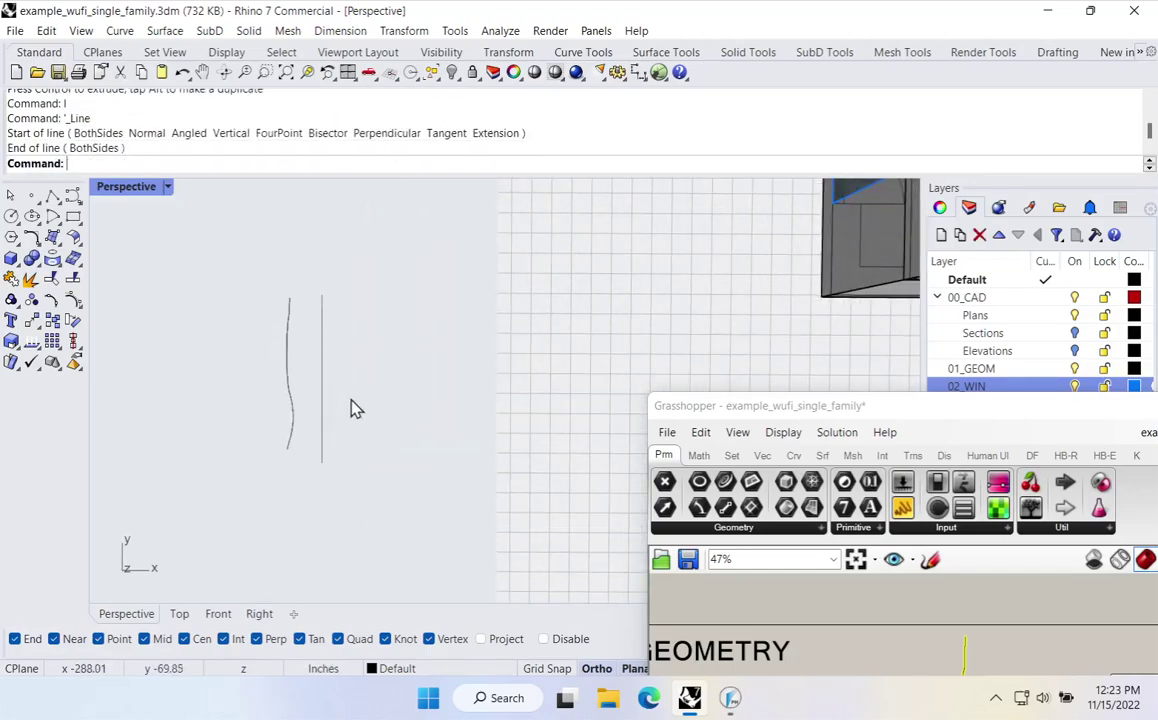
# Load the straight Rhino line into the Grasshopper sketch object to replace its wavy stroke
pyautogui.click(322, 383)
pyautogui.moveTo(894, 412); pyautogui.dragTo(701, 160)
pyautogui.moveTo(791, 481); pyautogui.dragTo(730, 388, button='right')
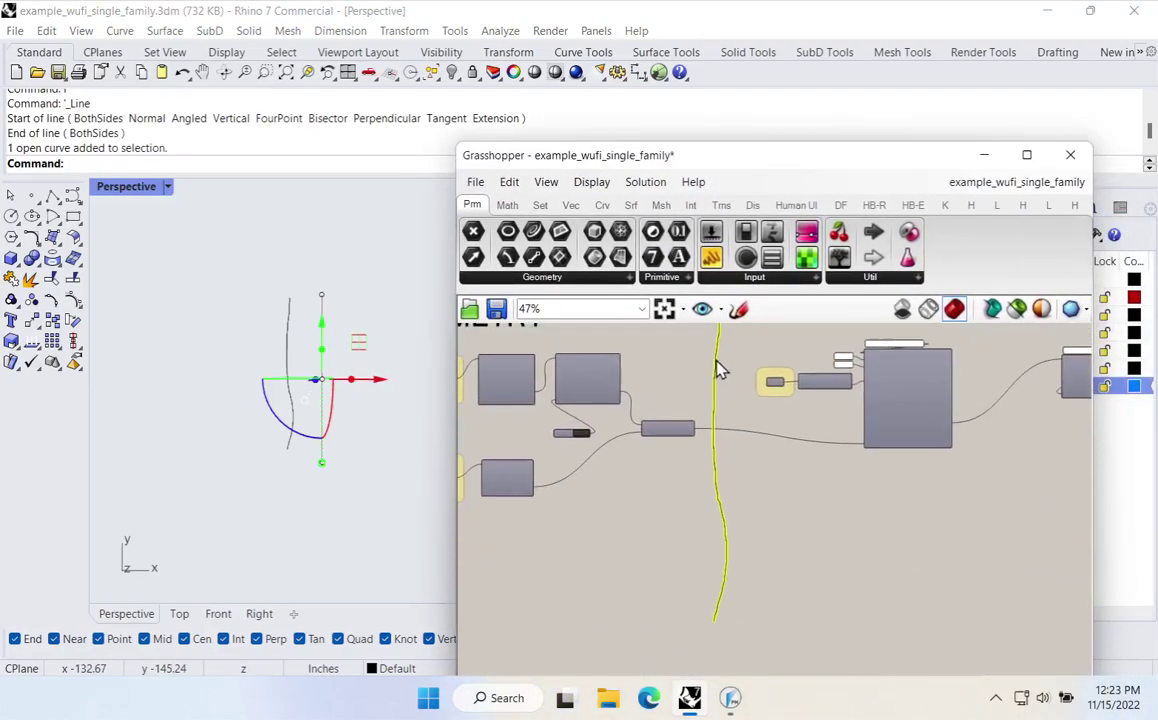
pyautogui.rightClick(716, 366)
pyautogui.click(752, 416)
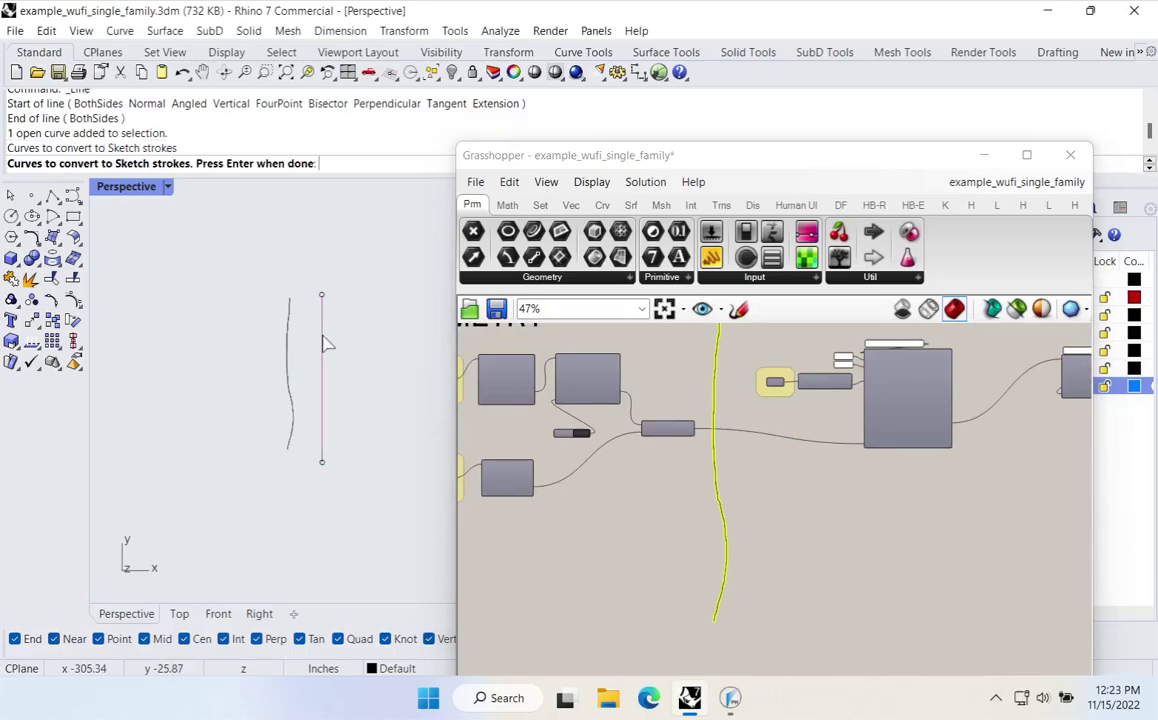
pyautogui.press('Return')
# Move the straight divider into the gap between the geometry components and the building segment group
pyautogui.scroll(-6, 711, 465)
pyautogui.scroll(-3, 707, 448)
pyautogui.moveTo(576, 419); pyautogui.dragTo(887, 465, button='right')
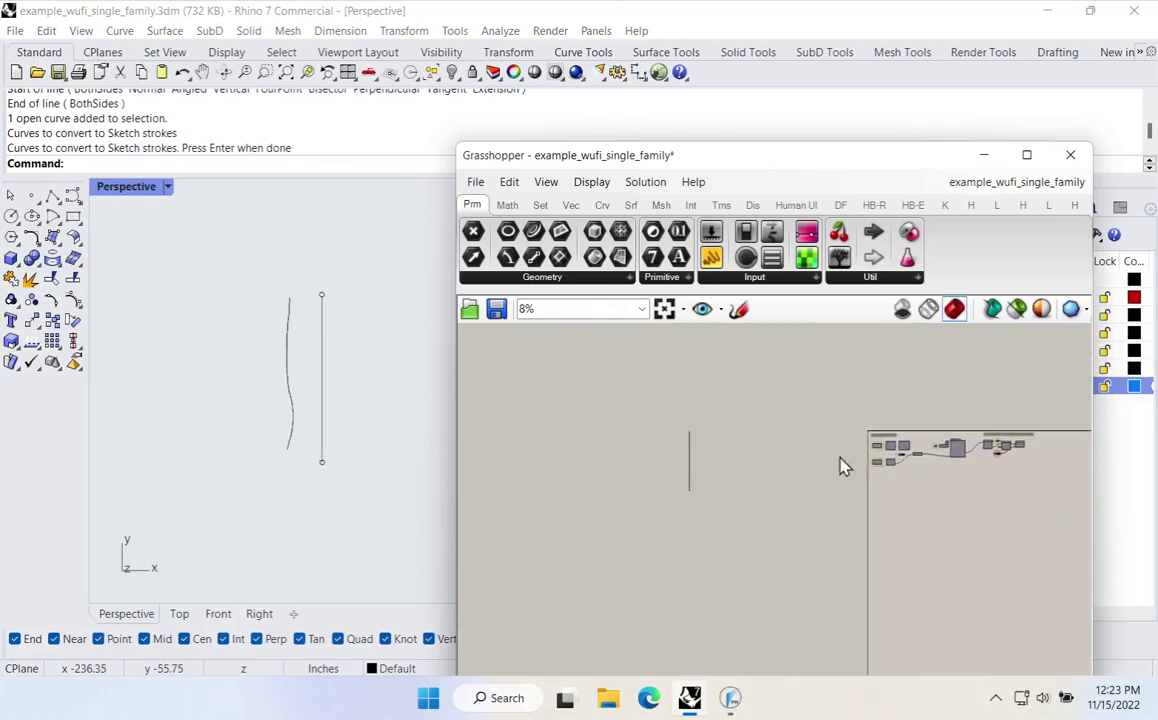
pyautogui.scroll(1, 711, 462)
pyautogui.moveTo(683, 462)
pyautogui.mouseDown()
pyautogui.moveTo(731, 458)
pyautogui.moveTo(694, 439)
pyautogui.mouseUp()
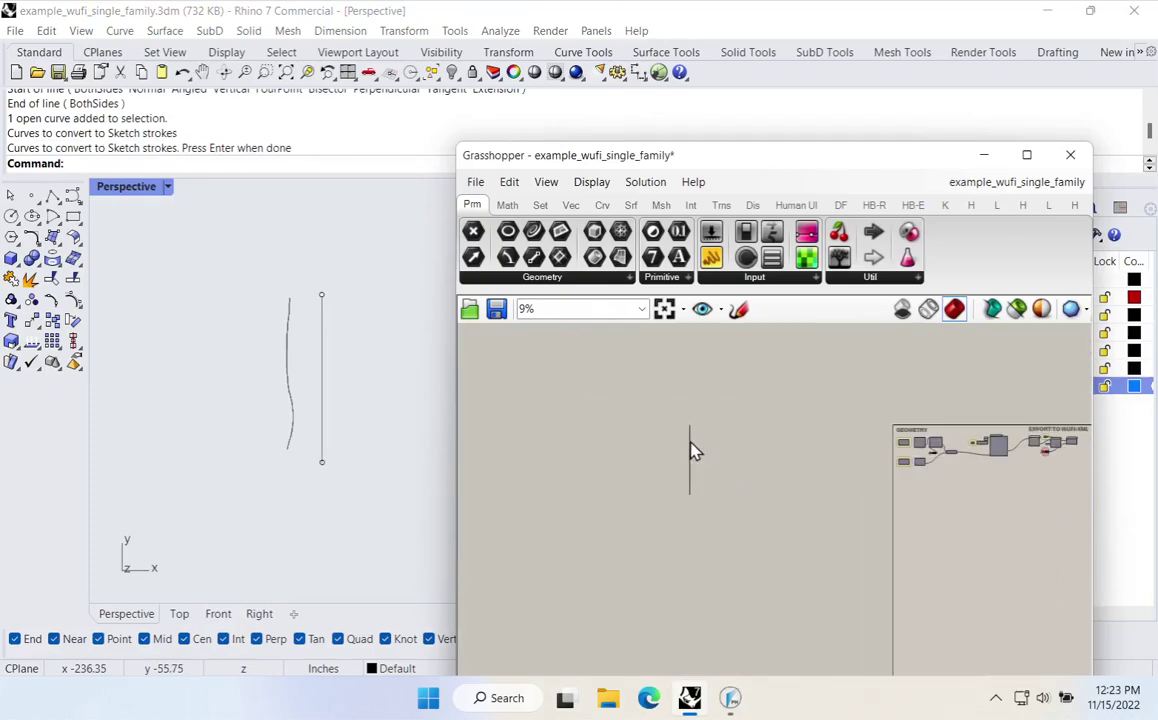
pyautogui.scroll(3, 700, 455)
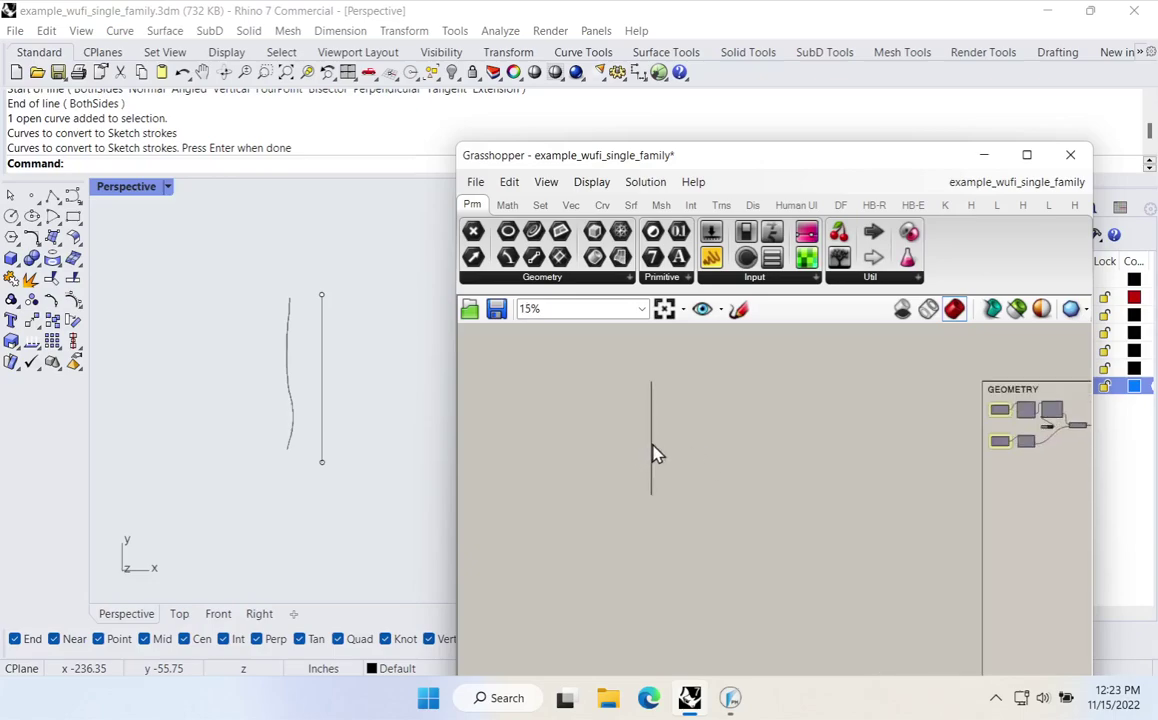
pyautogui.scroll(6, 835, 447)
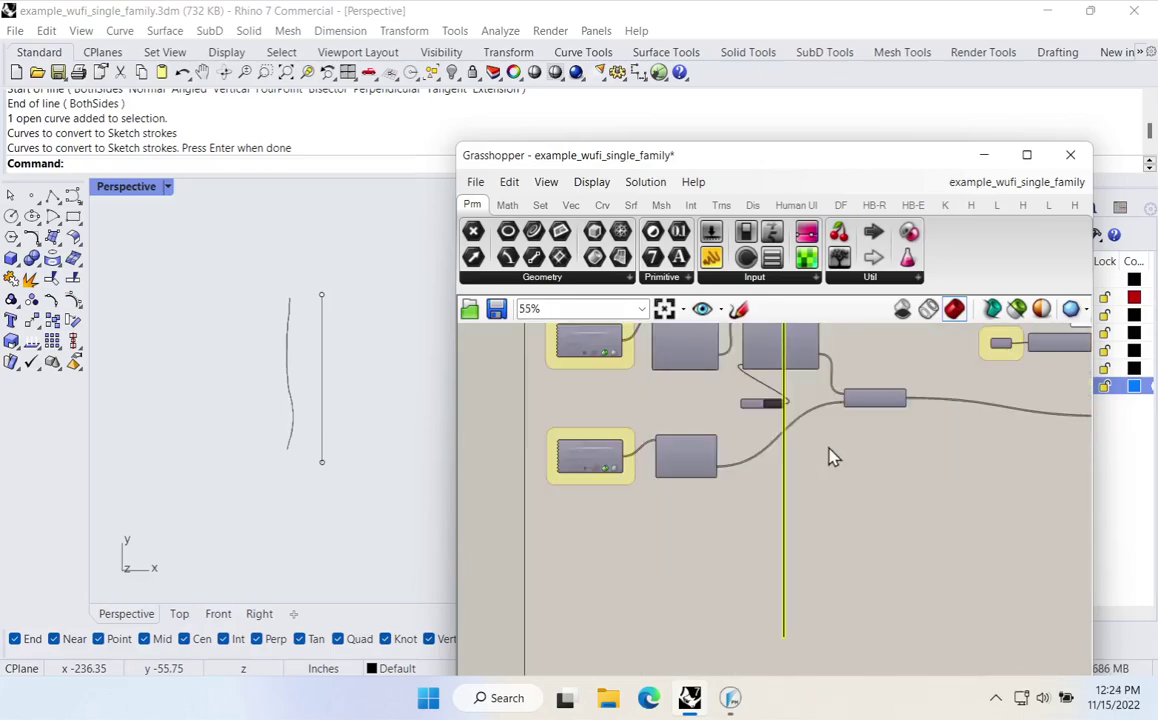
pyautogui.moveTo(785, 451); pyautogui.dragTo(950, 475)
pyautogui.moveTo(947, 475); pyautogui.dragTo(884, 597, button='right')
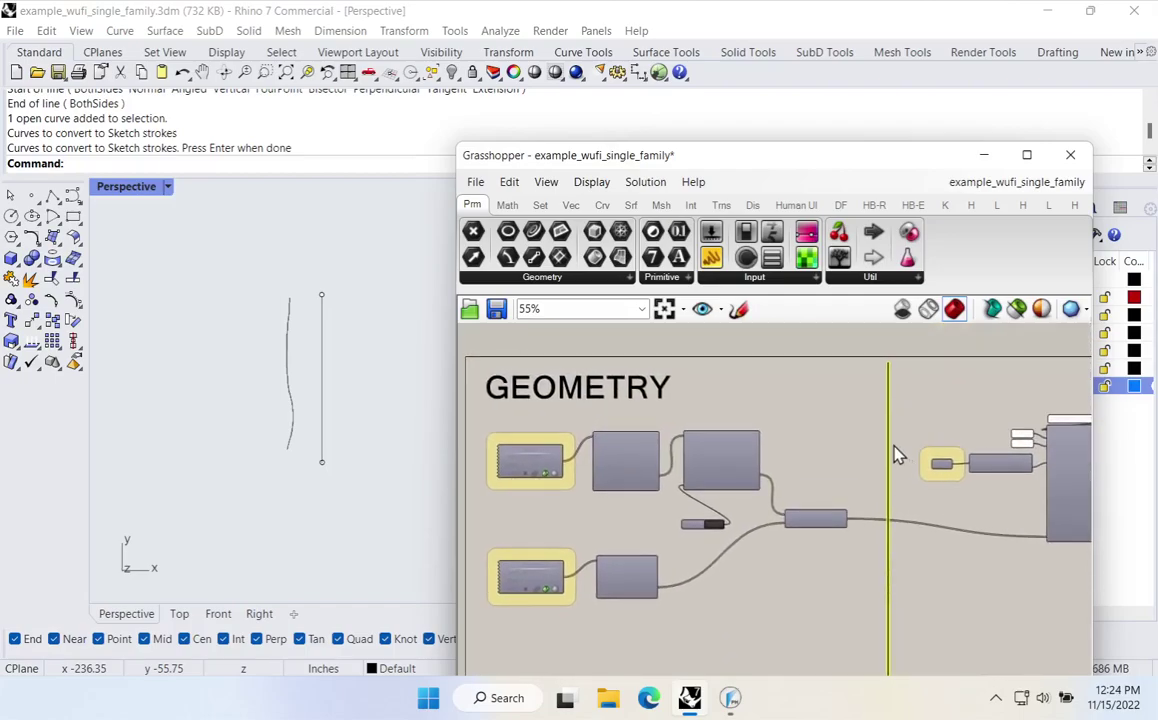
pyautogui.moveTo(888, 447); pyautogui.dragTo(882, 449)
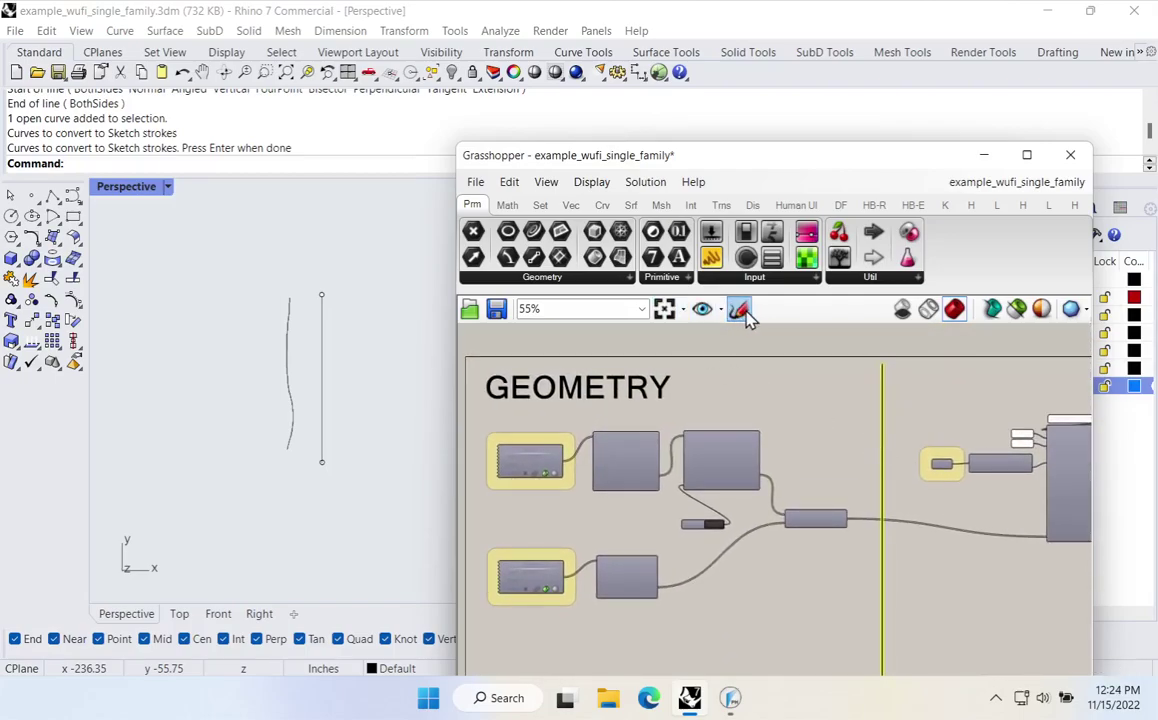
# Set the divider's line style to Dashed
pyautogui.click(969, 420)
pyautogui.doubleClick(882, 411)
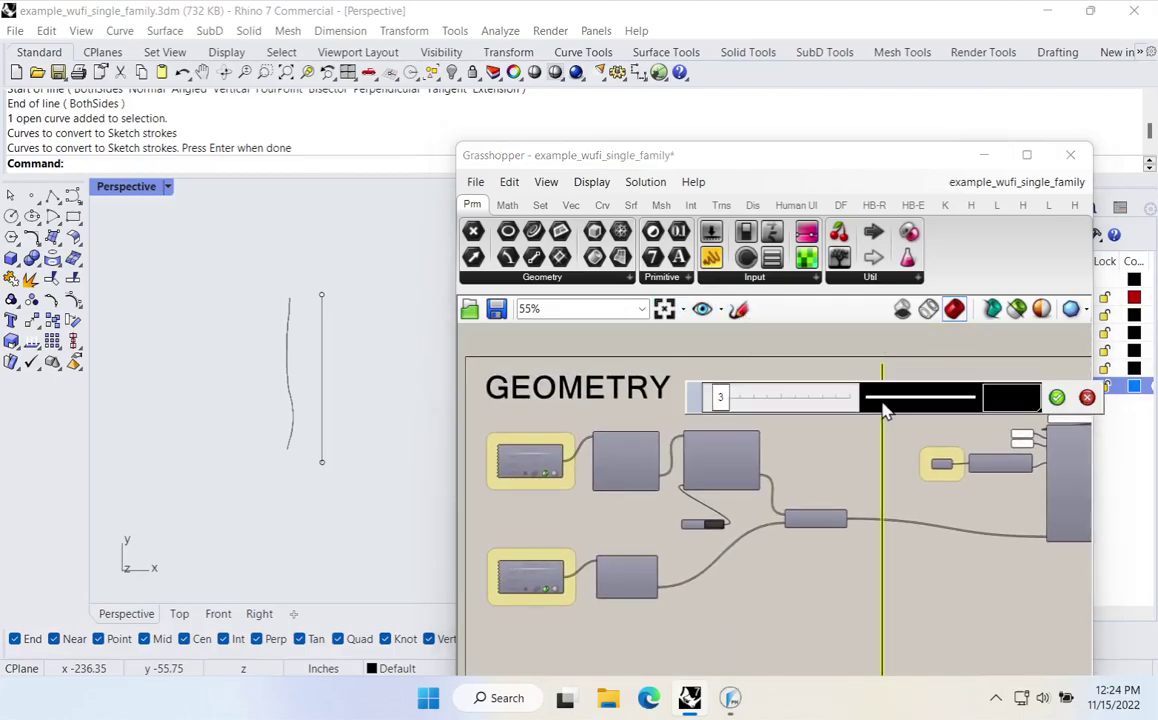
pyautogui.click(940, 400)
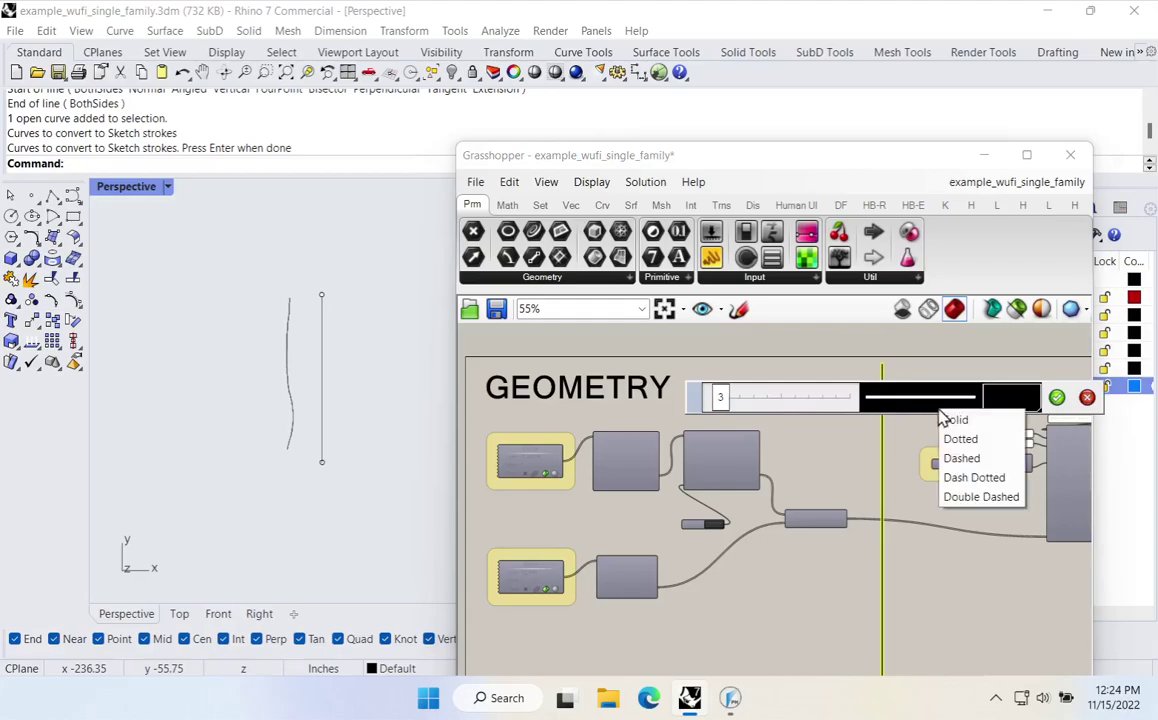
pyautogui.click(964, 458)
pyautogui.click(1057, 397)
# Copy the dashed divider into the gap between the building segment component and the export section
pyautogui.moveTo(949, 419); pyautogui.dragTo(690, 408, button='right')
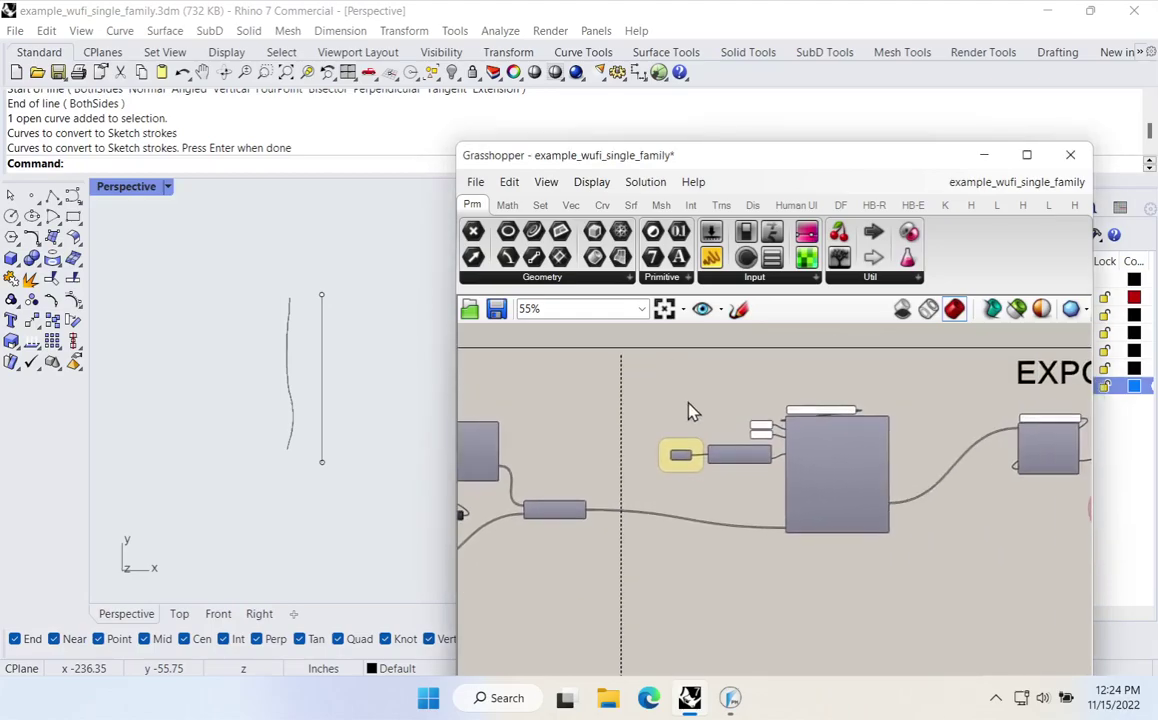
pyautogui.scroll(-2, 680, 409)
pyautogui.moveTo(631, 399); pyautogui.dragTo(884, 402)
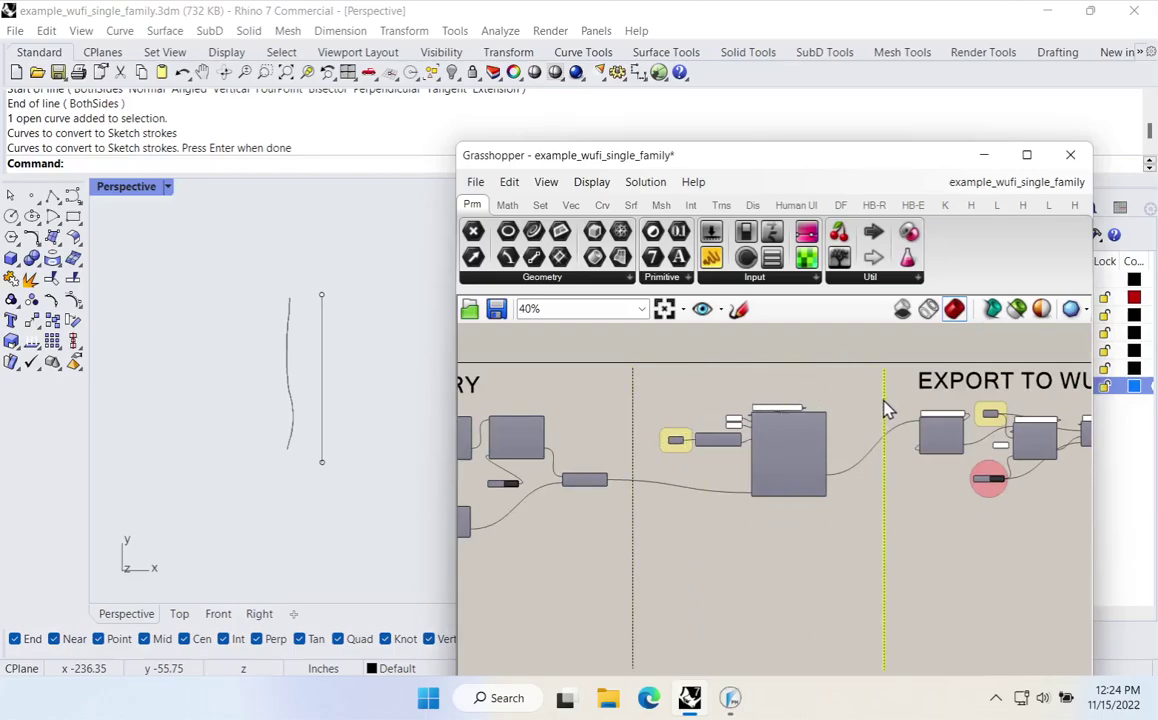
pyautogui.click(794, 506)
pyautogui.moveTo(770, 499); pyautogui.dragTo(862, 465, button='right')
pyautogui.scroll(-4, 668, 452)
# Delete both helper curves from the Rhino model and move the Grasshopper window back over the viewport
pyautogui.moveTo(353, 540); pyautogui.dragTo(212, 270)
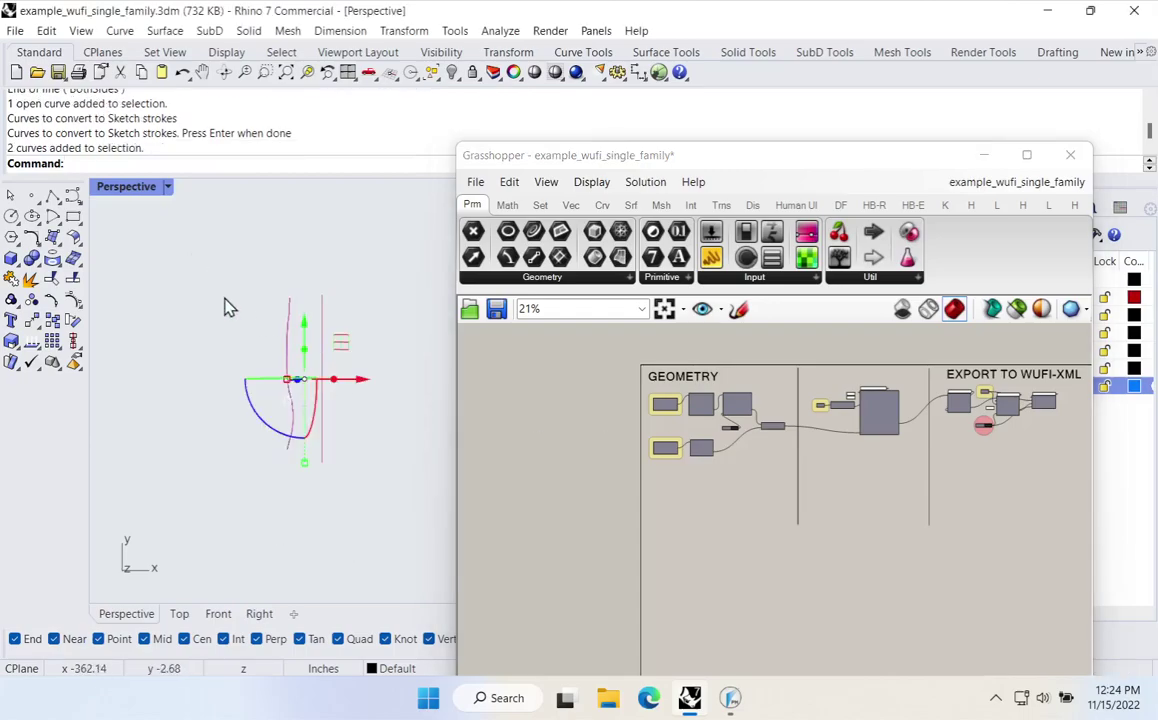
pyautogui.press('Delete')
pyautogui.moveTo(628, 157); pyautogui.dragTo(228, 52)
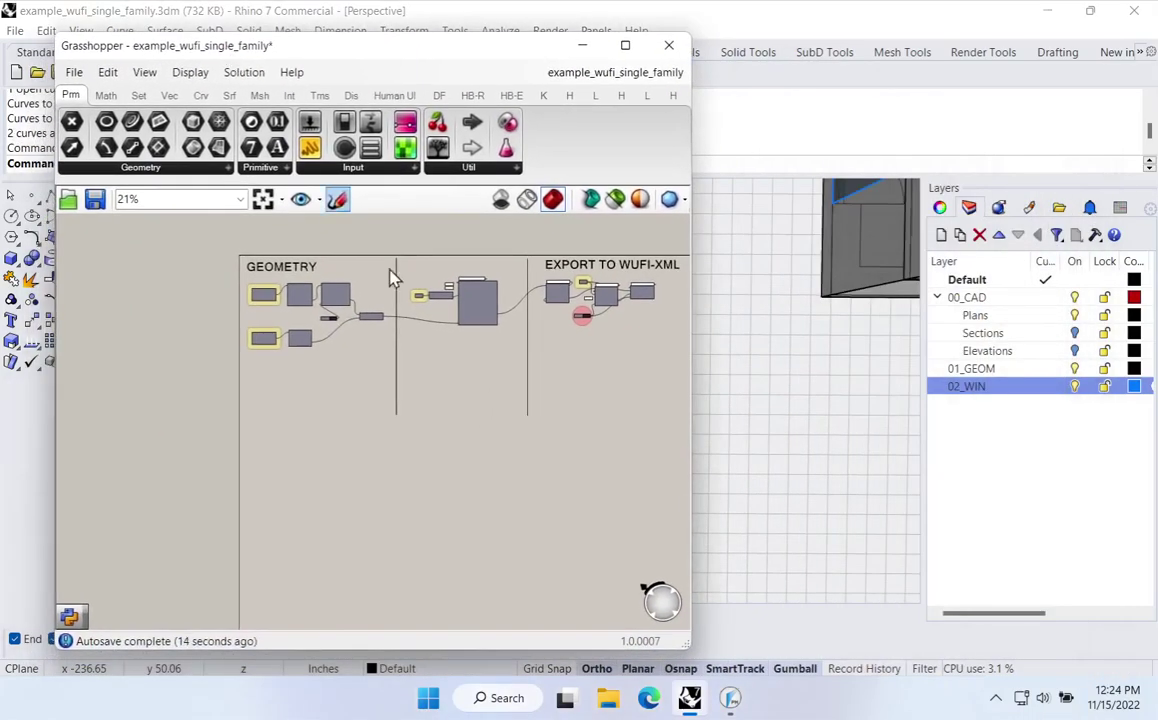
# Move both dashed dividers slightly down and shift the export components down and a little away from the second divider
pyautogui.moveTo(429, 339); pyautogui.dragTo(313, 380, button='right')
pyautogui.moveTo(459, 448); pyautogui.dragTo(172, 403)
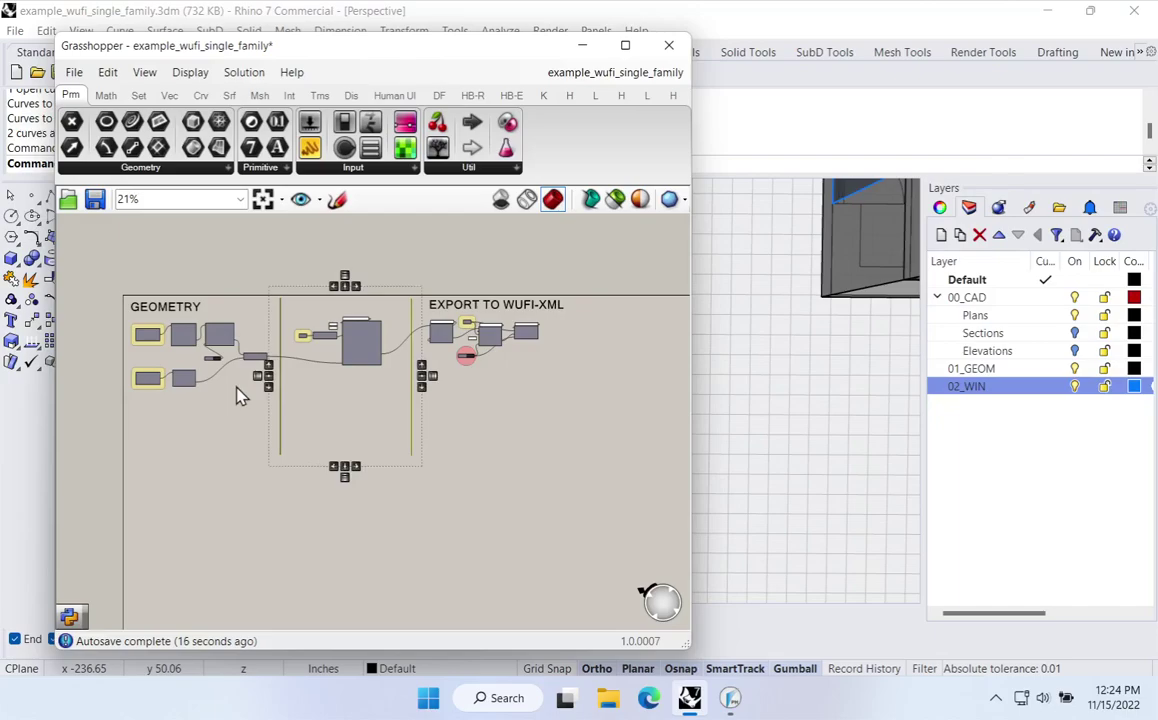
pyautogui.scroll(3, 237, 394)
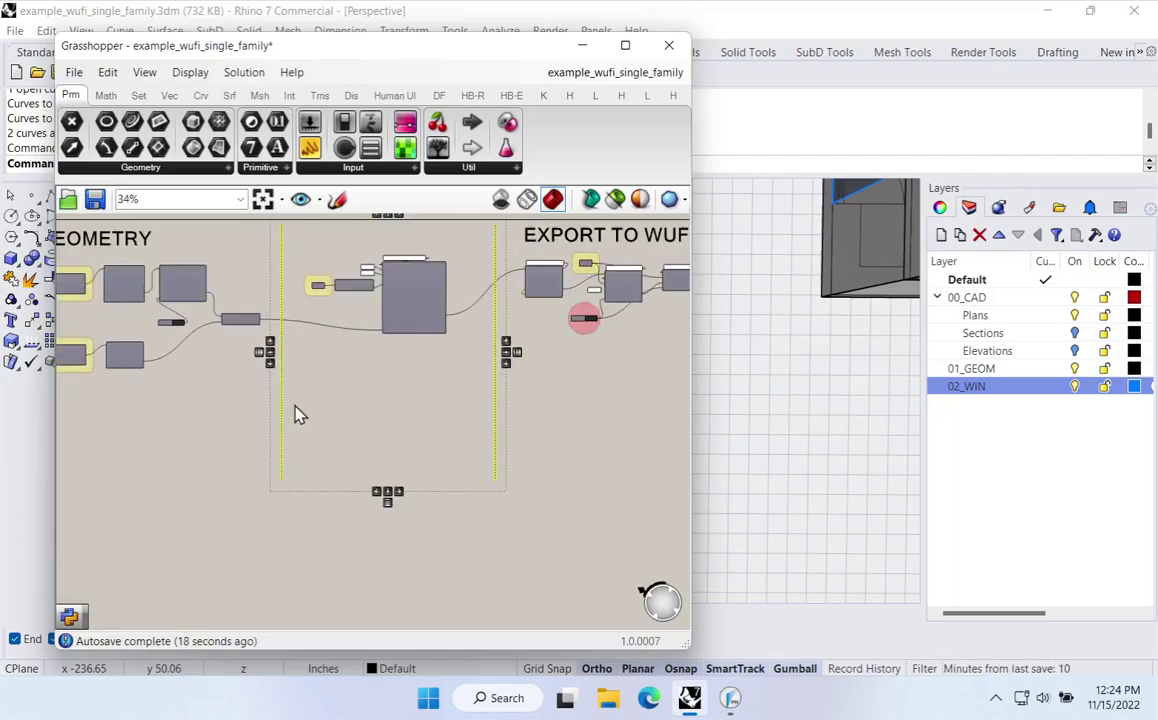
pyautogui.moveTo(282, 397); pyautogui.dragTo(285, 405)
pyautogui.click(410, 434)
pyautogui.moveTo(410, 434); pyautogui.dragTo(413, 465, button='right')
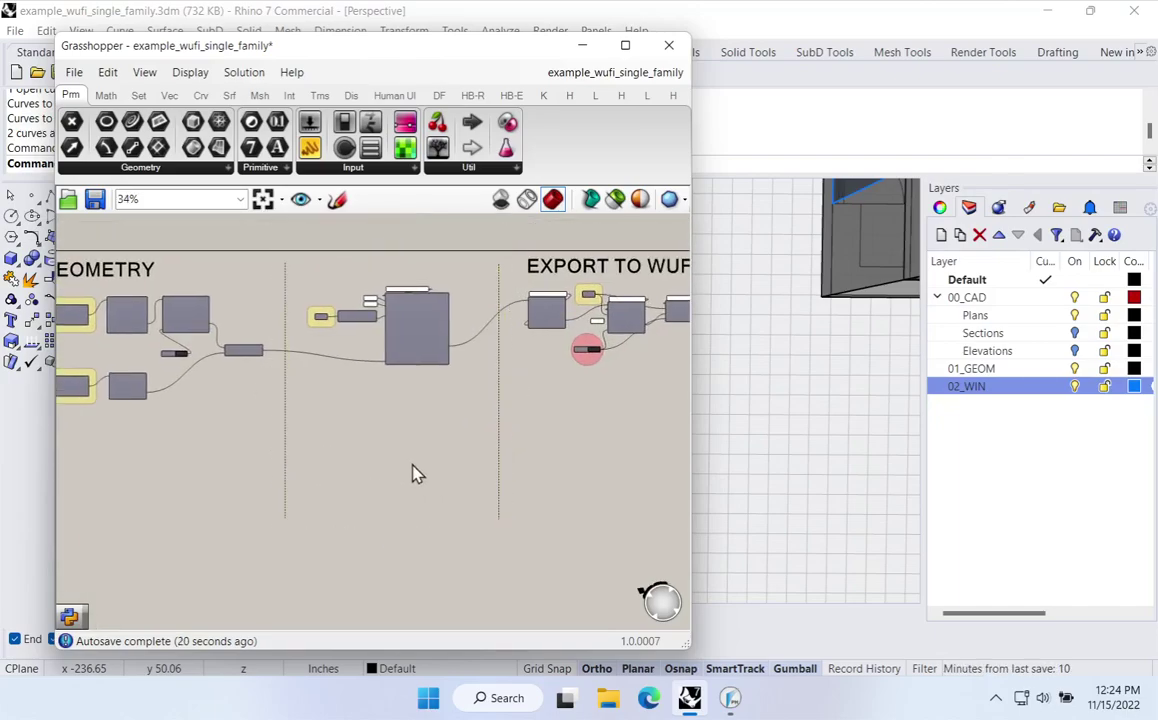
pyautogui.scroll(-1, 412, 472)
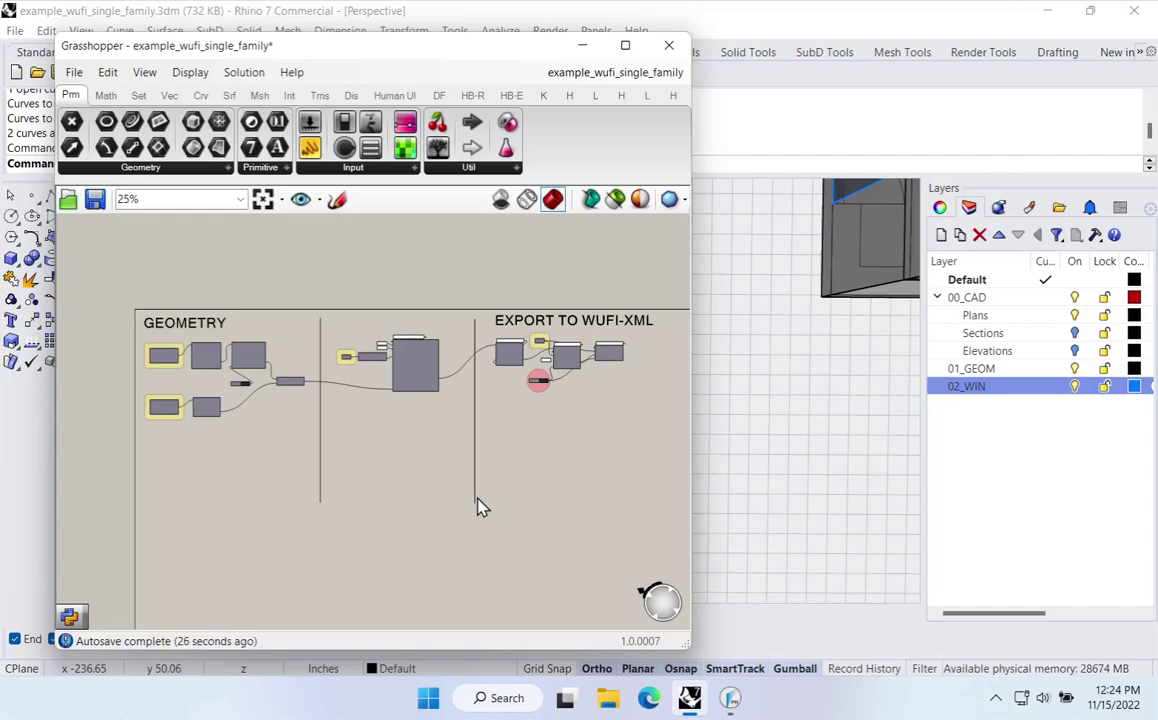
pyautogui.moveTo(626, 419); pyautogui.dragTo(522, 375)
pyautogui.click(560, 476)
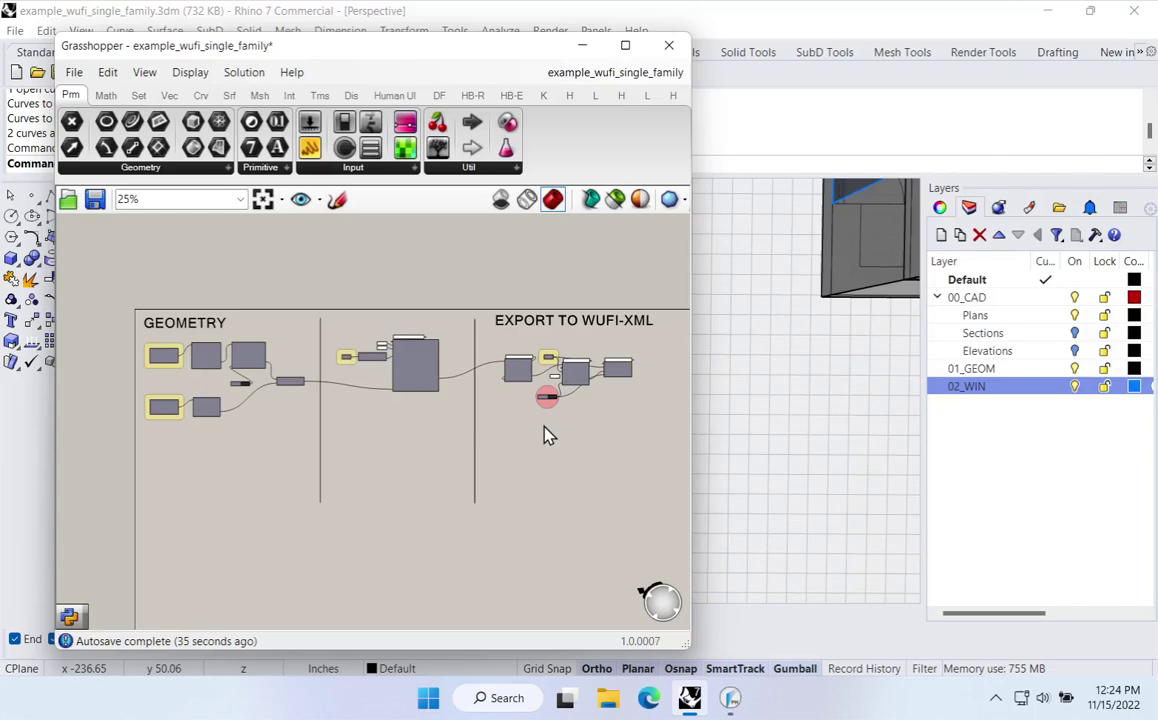
# Open a wide gap between the geometry and building segment components and copy a dashed divider to bound the new section
pyautogui.keyDown('alt'); pyautogui.moveTo(335, 325); pyautogui.dragTo(550, 318); pyautogui.keyUp('alt')
pyautogui.keyDown('alt'); pyautogui.moveTo(323, 355); pyautogui.dragTo(538, 356); pyautogui.keyUp('alt')
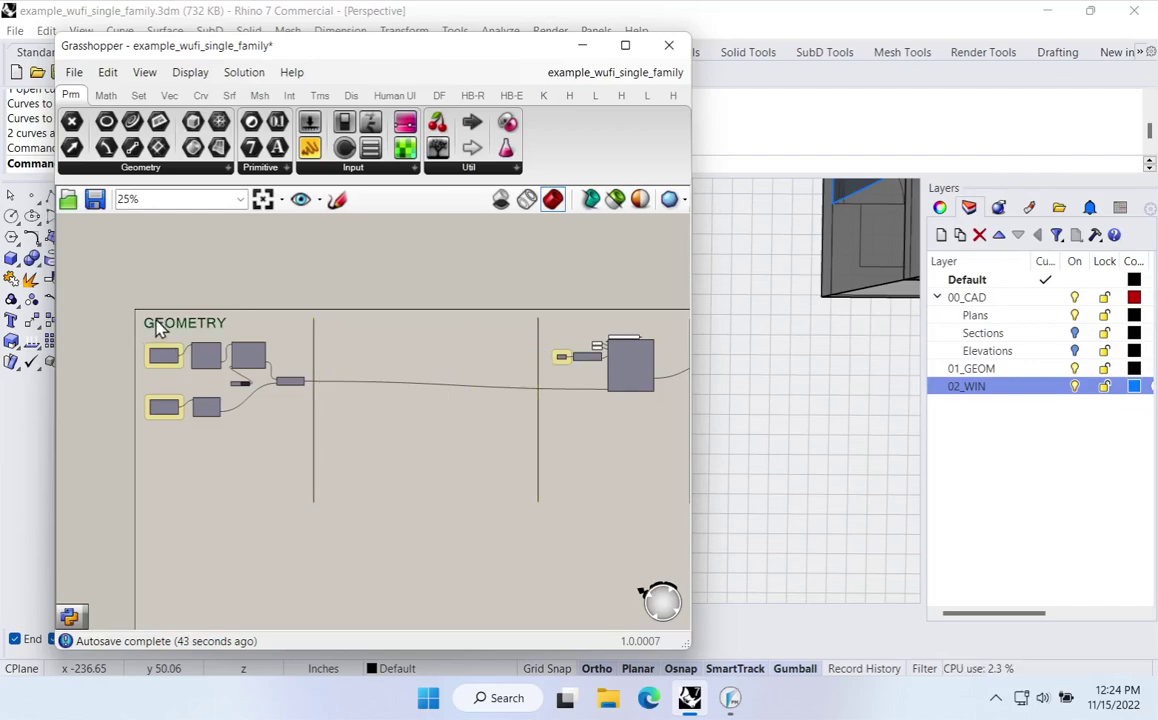
# Copy the GEOMETRY title into the new empty section and change its text to SPACES
pyautogui.keyDown('alt'); pyautogui.moveTo(160, 333); pyautogui.dragTo(338, 326); pyautogui.keyUp('alt')
pyautogui.doubleClick(340, 323)
pyautogui.write('SPA')
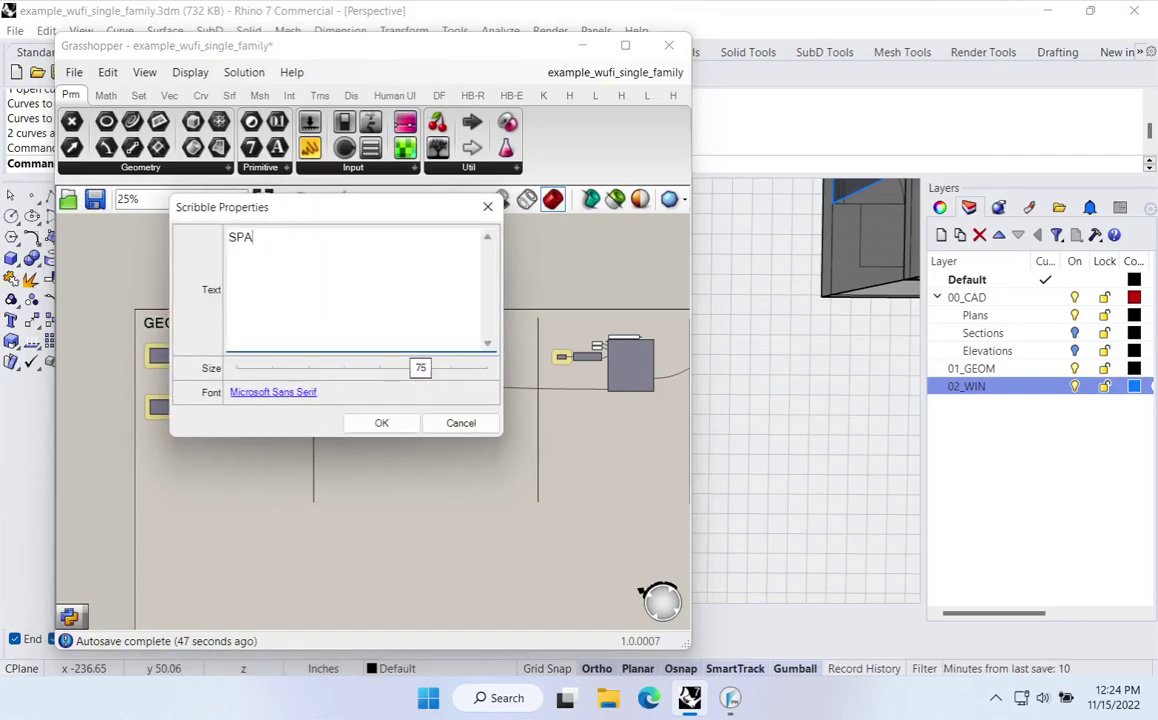
pyautogui.click(381, 423)
# Widen the Grasshopper window and place the Honeybee-PH component that creates spaces from floor-segment geometry under the SPACES title
pyautogui.moveTo(407, 424)
pyautogui.mouseDown(button='right')
pyautogui.moveTo(277, 408)
pyautogui.moveTo(339, 354)
pyautogui.mouseUp(button='right')
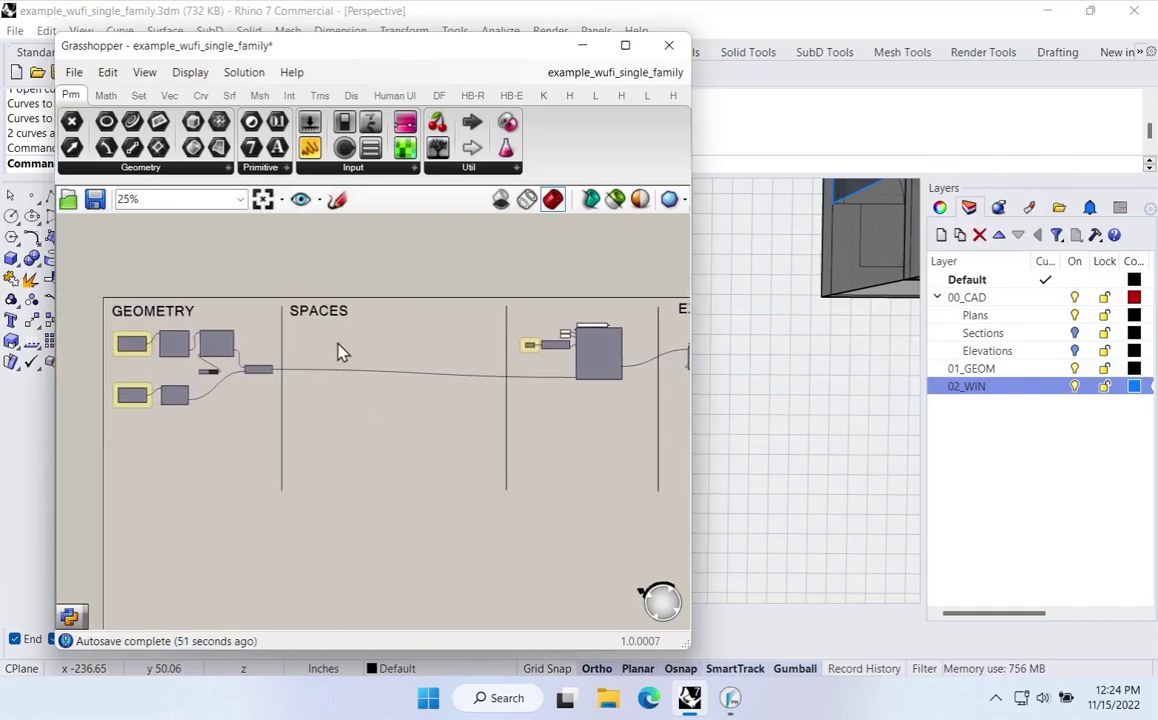
pyautogui.scroll(3, 424, 250)
pyautogui.moveTo(690, 105); pyautogui.dragTo(855, 110)
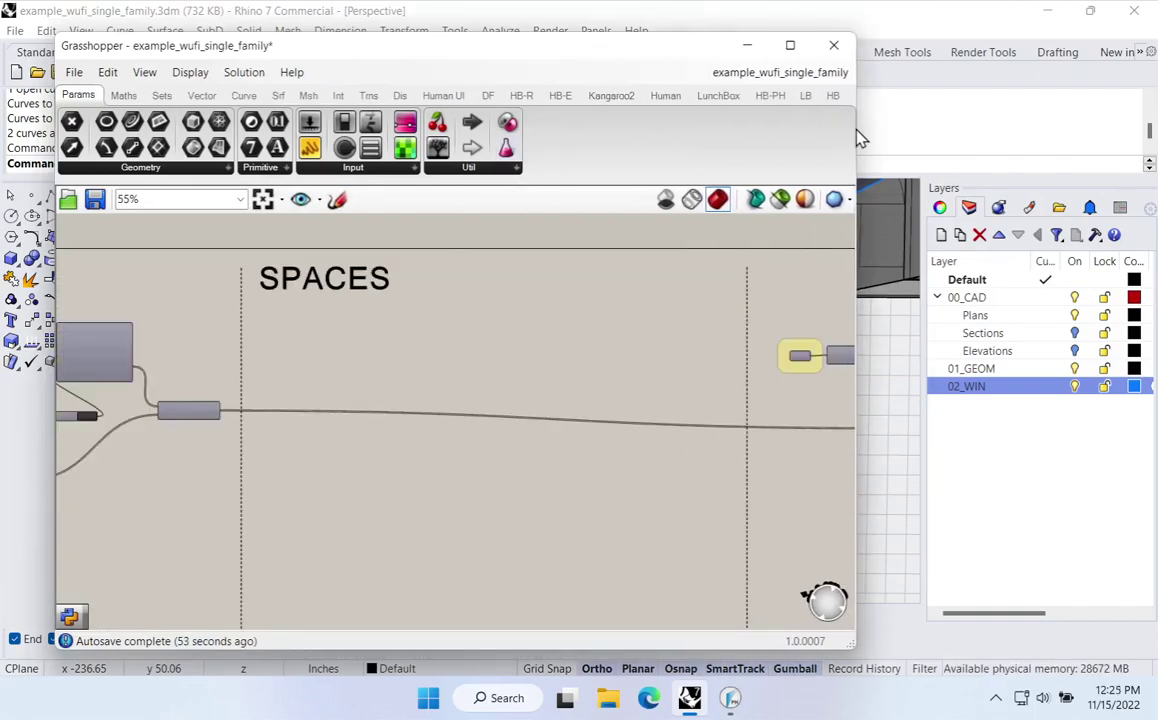
pyautogui.click(771, 96)
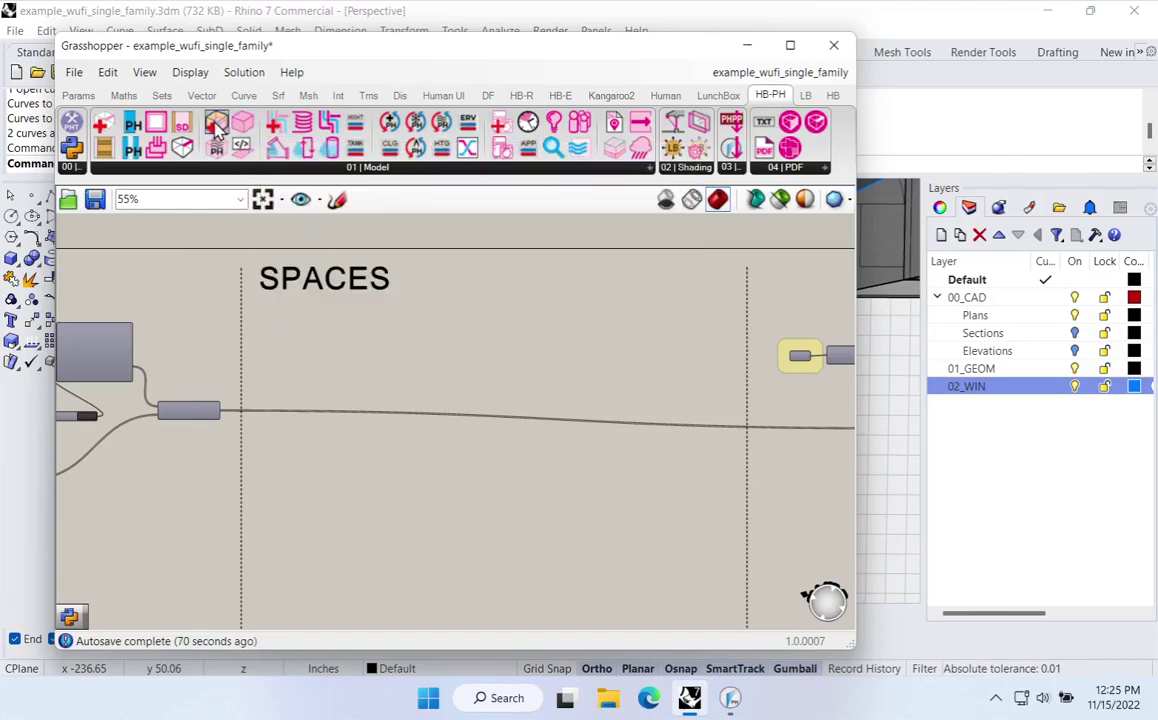
pyautogui.click(216, 124)
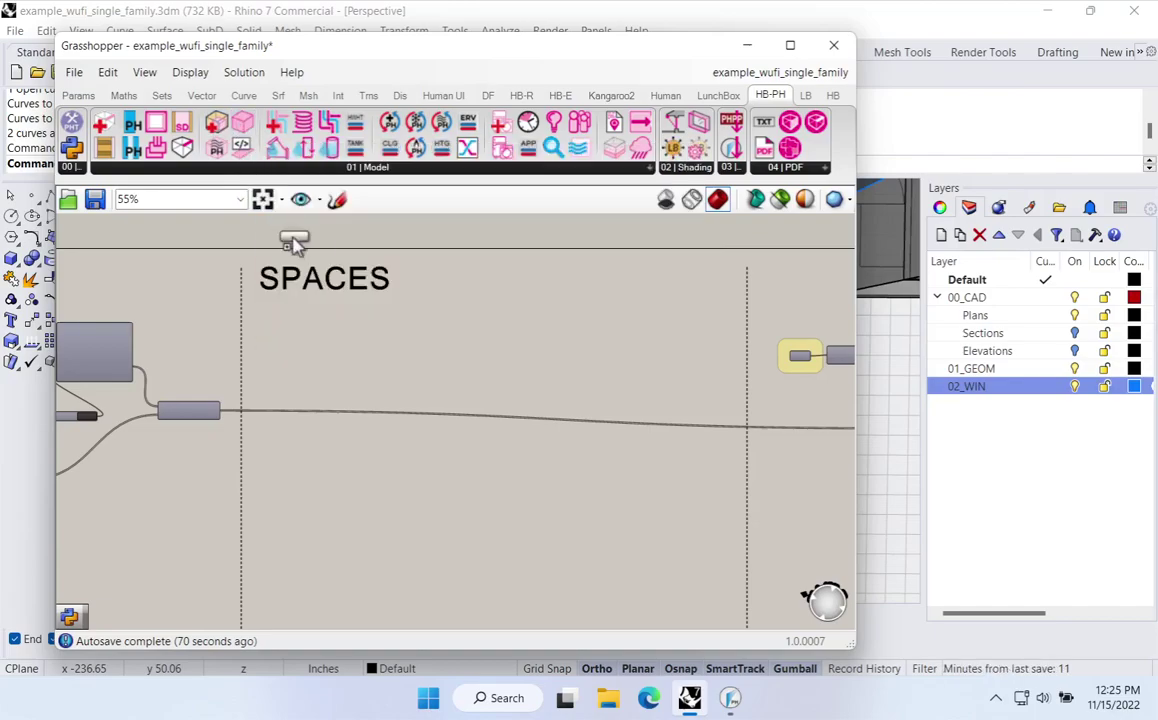
pyautogui.click(408, 350)
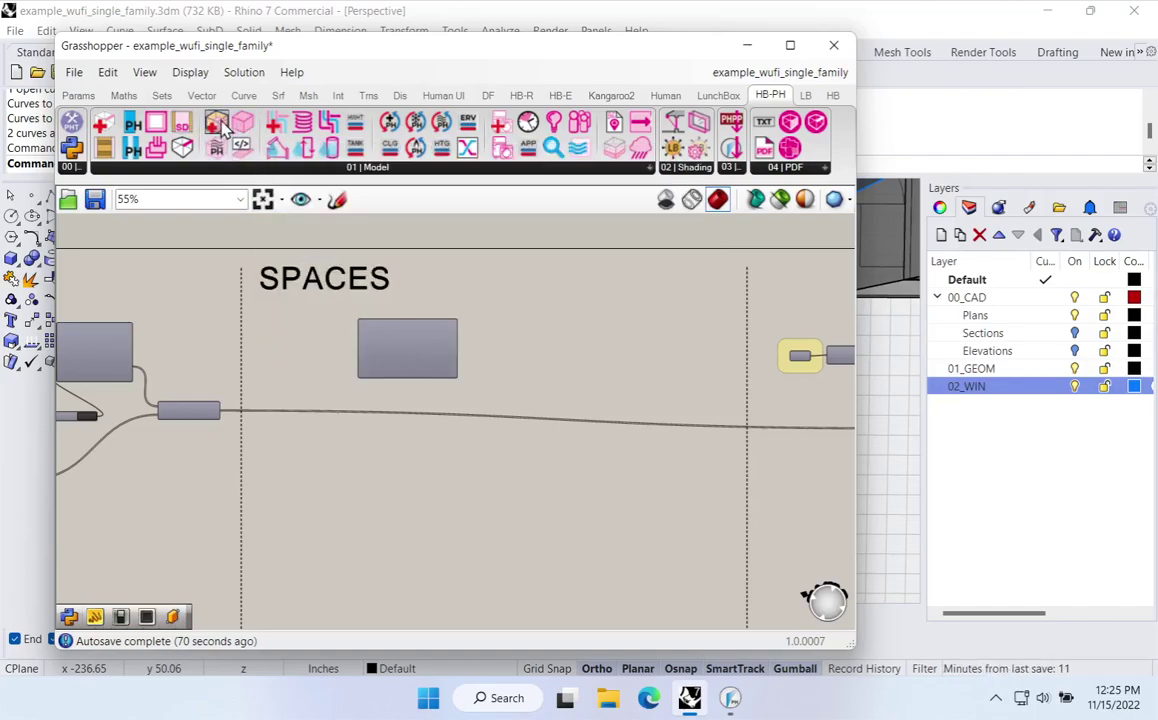
pyautogui.scroll(5, 416, 352)
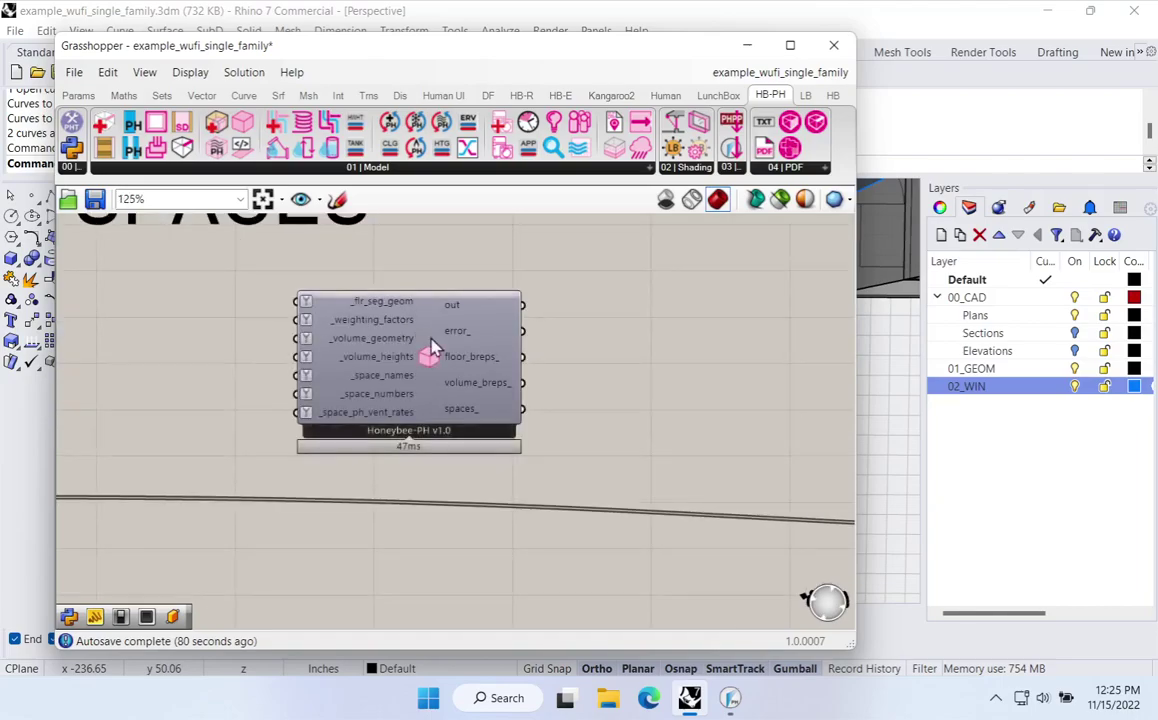
pyautogui.scroll(3, 421, 338)
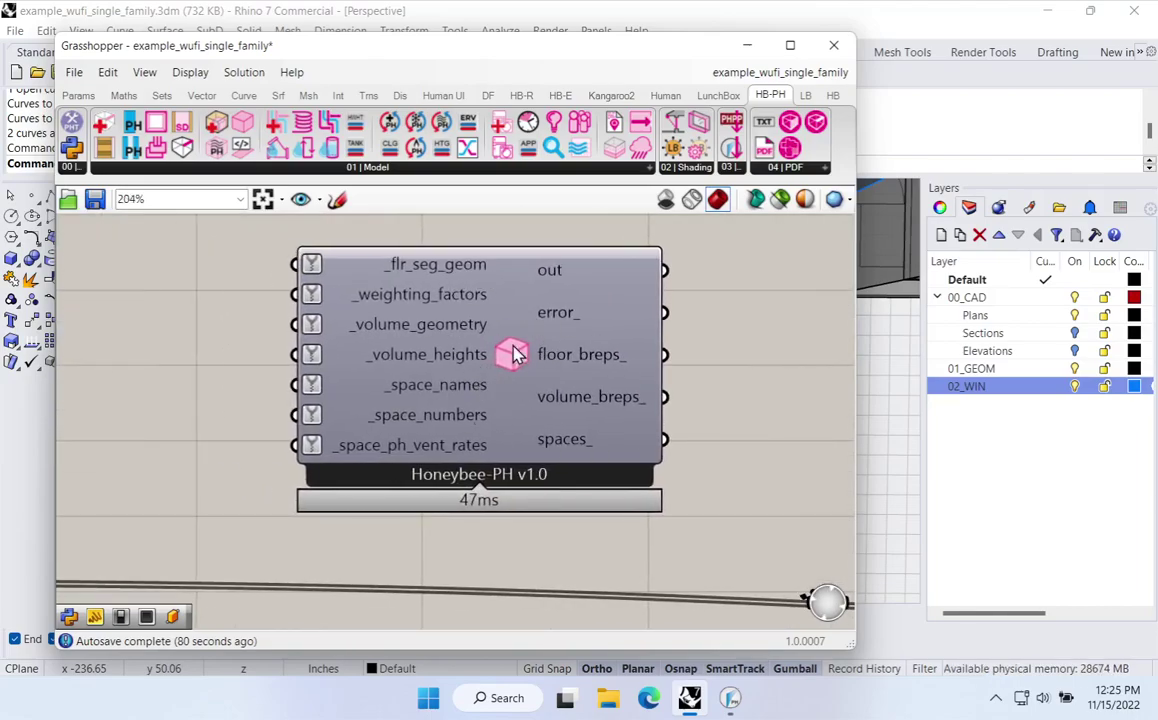
pyautogui.moveTo(462, 272)
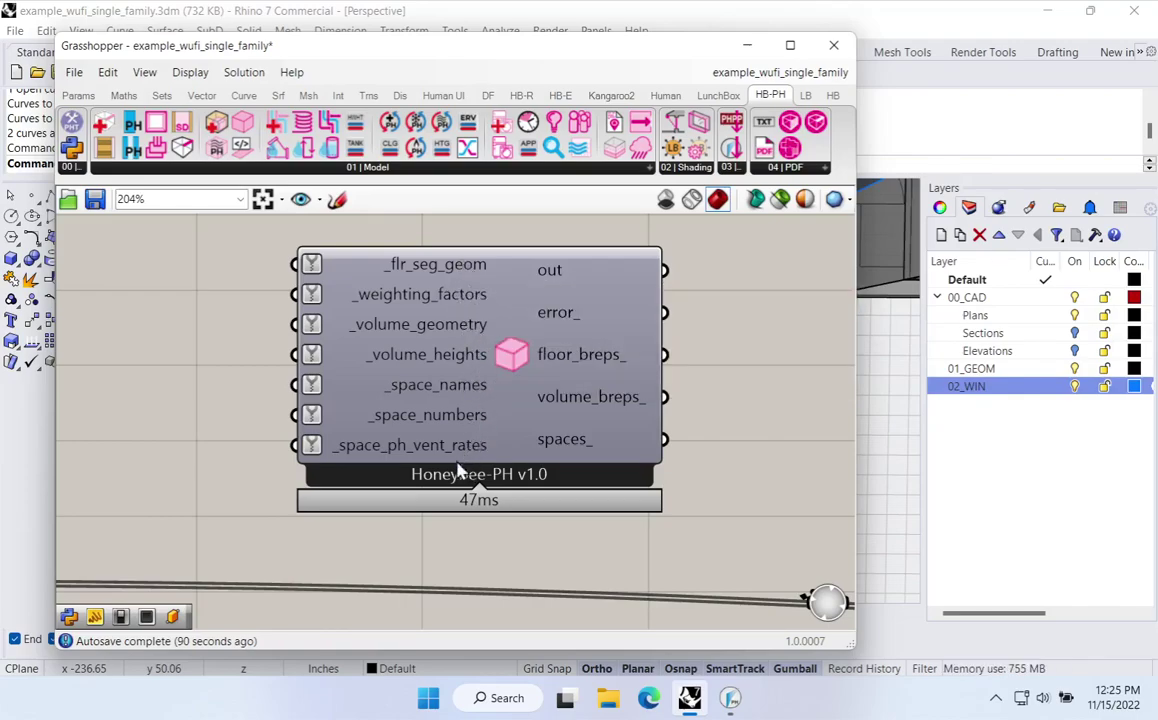
pyautogui.moveTo(487, 340)
pyautogui.mouseDown()
pyautogui.moveTo(507, 313)
pyautogui.moveTo(474, 339)
pyautogui.moveTo(487, 323)
pyautogui.mouseUp()
pyautogui.scroll(-2, 484, 370)
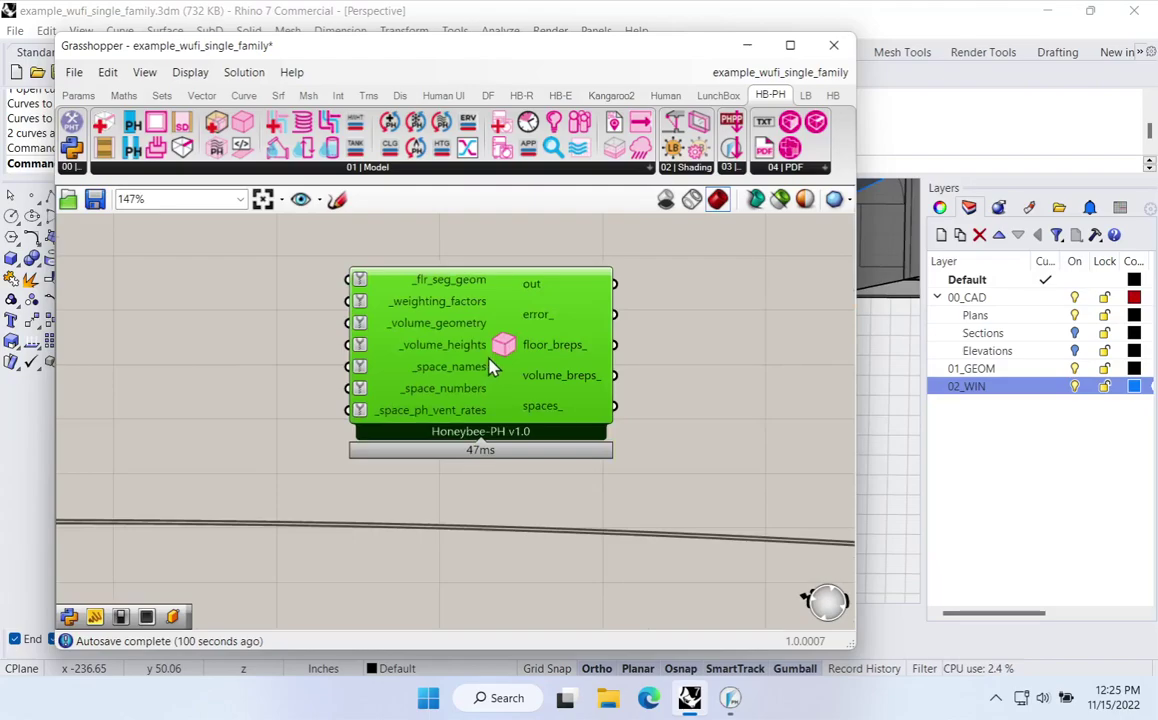
# Place the Honeybee-PH component that adds spaces to rooms beside and slightly below the space-creation component
pyautogui.click(223, 131)
pyautogui.click(742, 486)
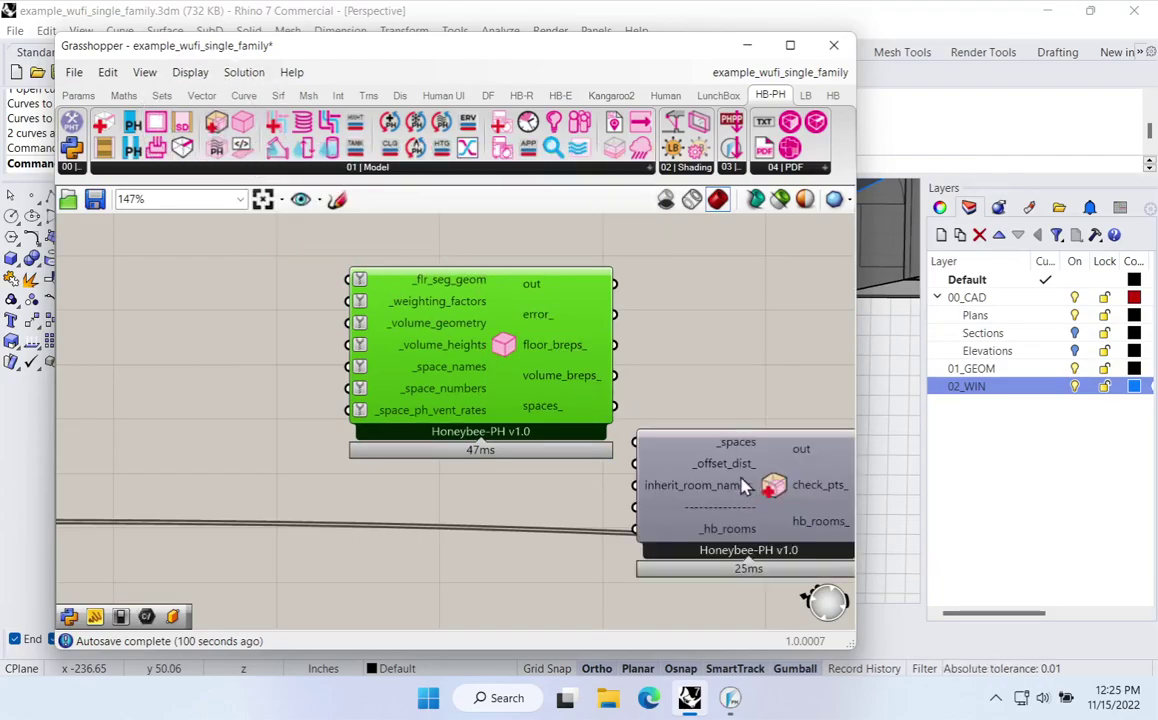
pyautogui.moveTo(742, 486); pyautogui.dragTo(566, 414, button='right')
pyautogui.moveTo(547, 405); pyautogui.dragTo(591, 393)
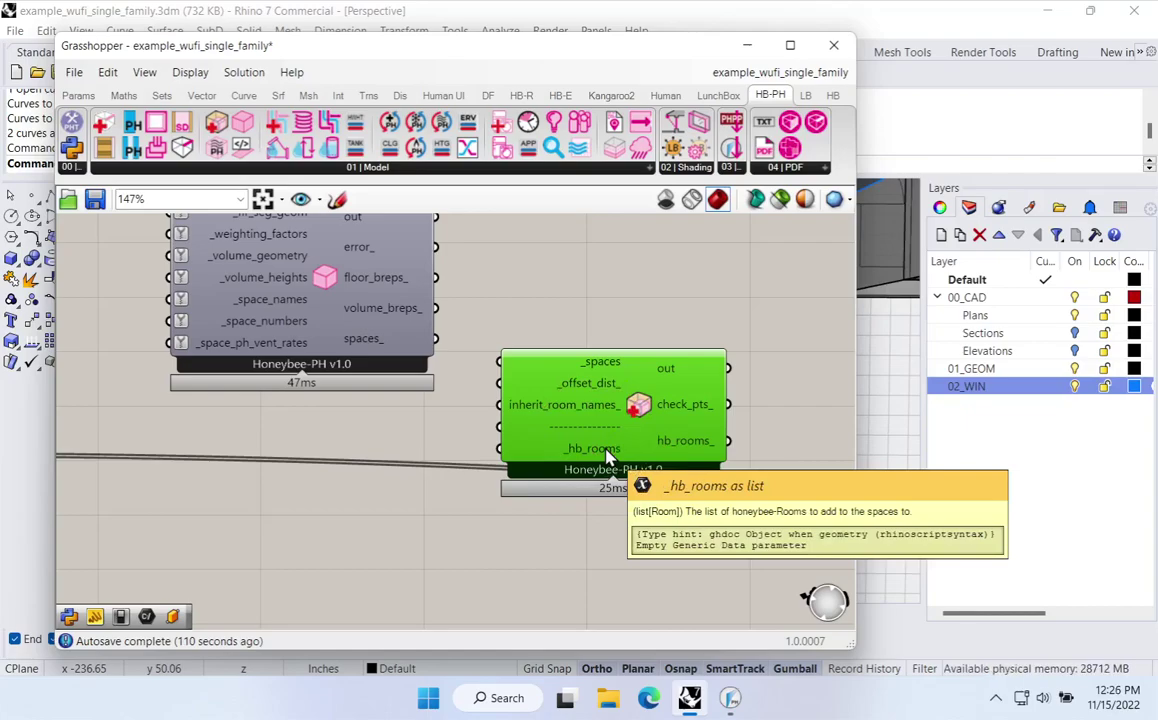
pyautogui.scroll(-3, 588, 433)
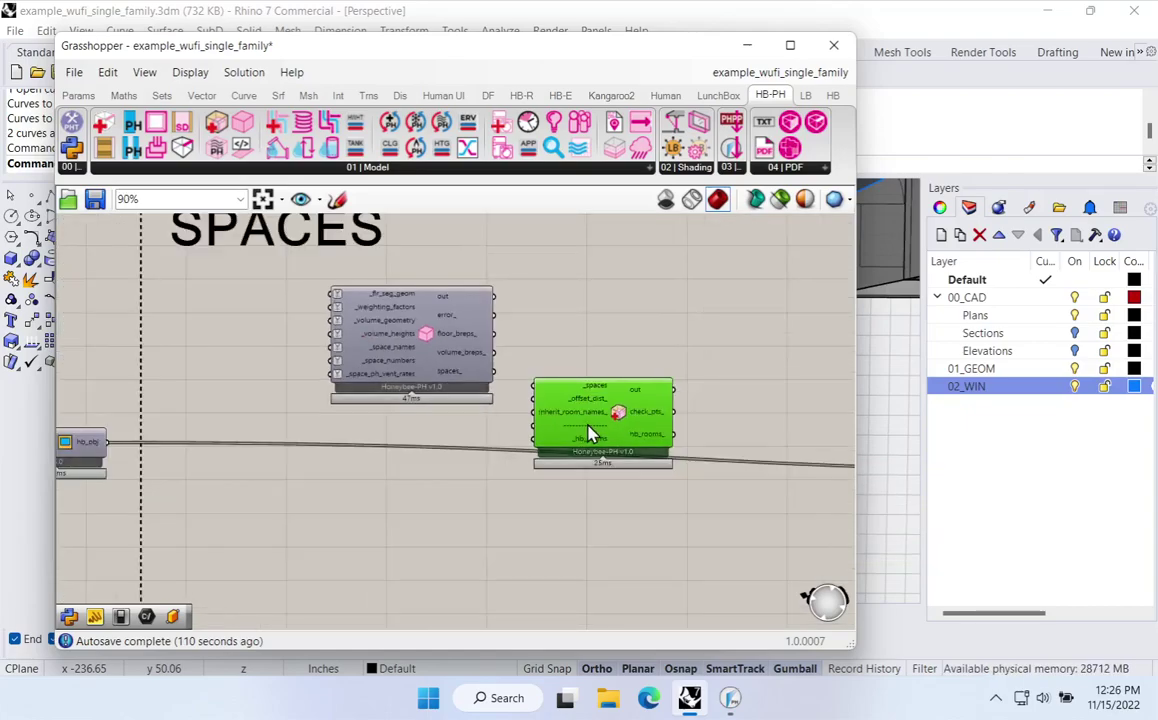
pyautogui.moveTo(103, 443); pyautogui.dragTo(218, 491)
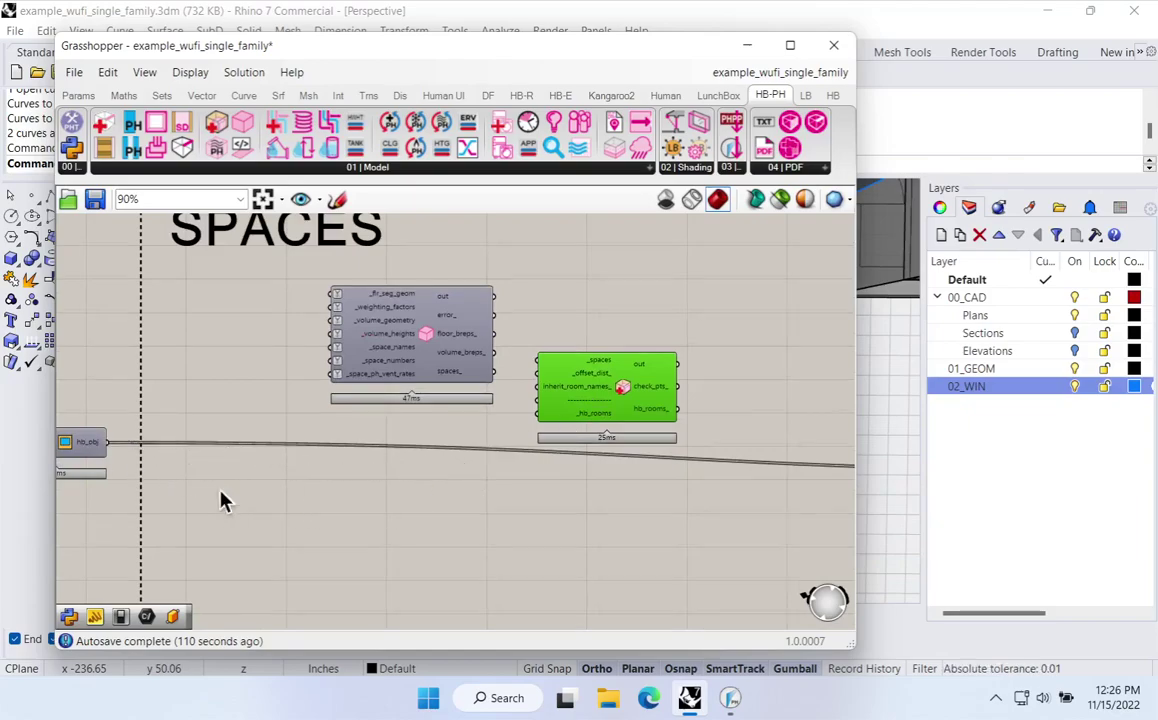
# Connect the geometry section's final hb_obj output to the _hb_rooms input of the component that adds spaces to rooms
pyautogui.moveTo(218, 491); pyautogui.dragTo(481, 464, button='right')
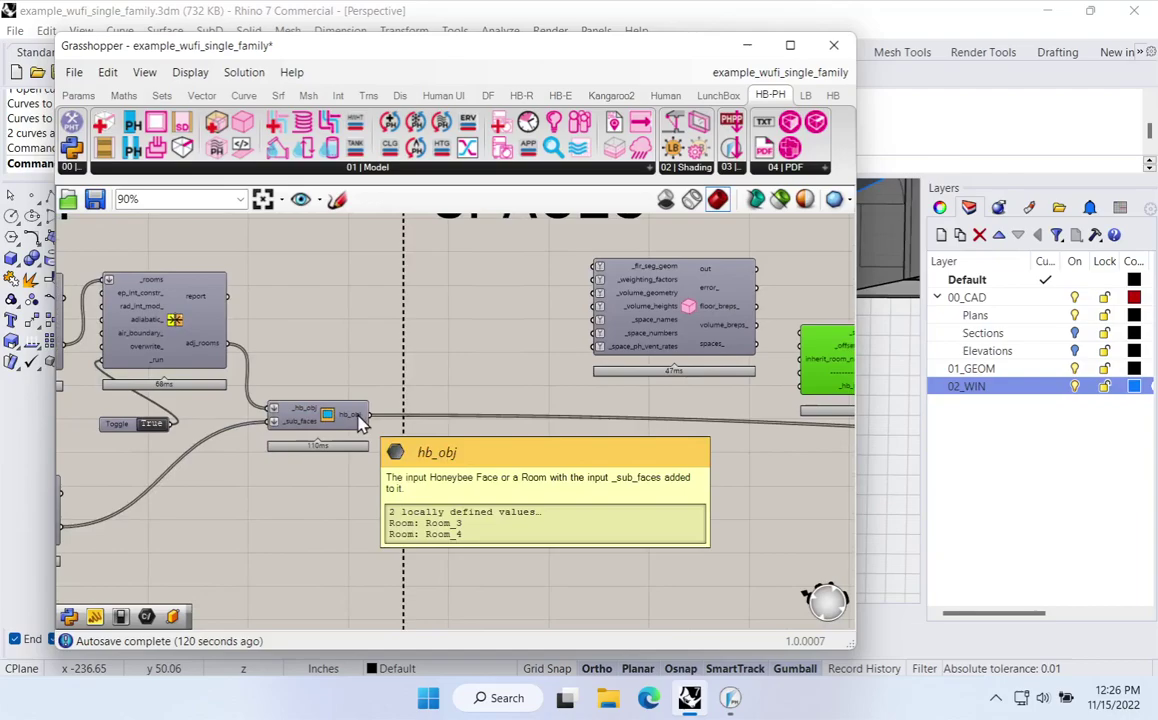
pyautogui.moveTo(368, 414); pyautogui.dragTo(153, 424, button='right')
pyautogui.moveTo(153, 424); pyautogui.dragTo(588, 387)
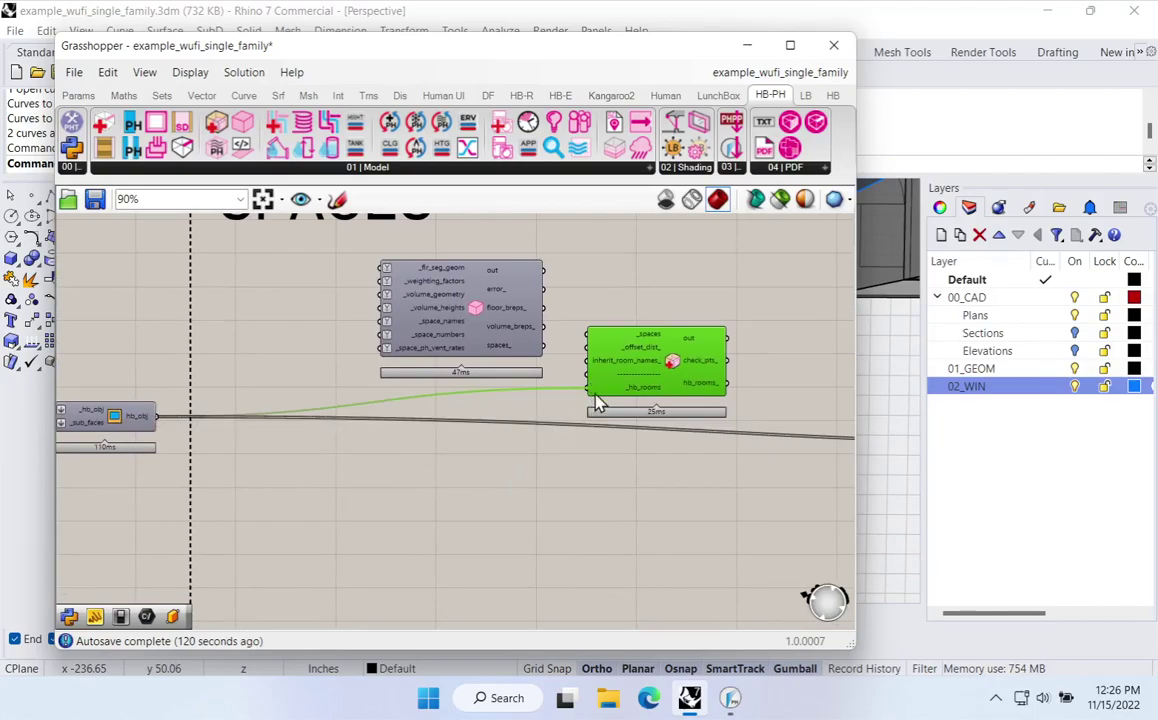
# Connect the add-spaces component's hb_rooms_ output to the building segment's _hb_rooms input, replacing the direct wire, and align the component with the incoming wire
pyautogui.moveTo(545, 452); pyautogui.dragTo(83, 421, button='right')
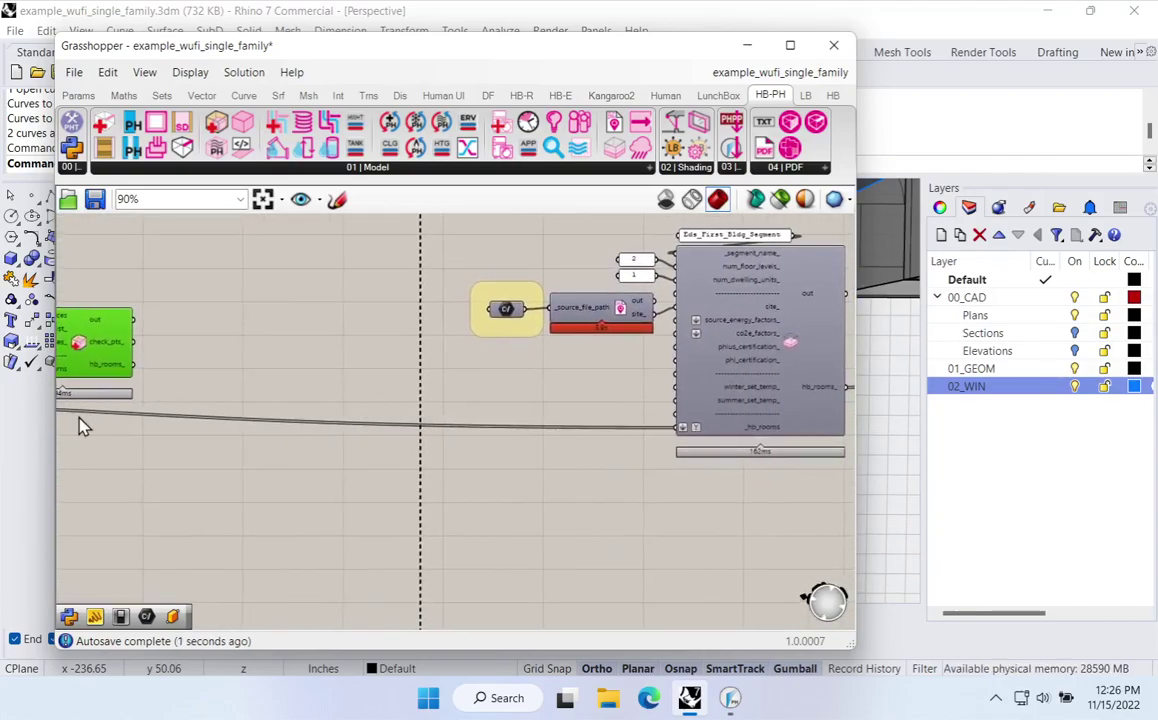
pyautogui.moveTo(133, 365); pyautogui.dragTo(679, 428)
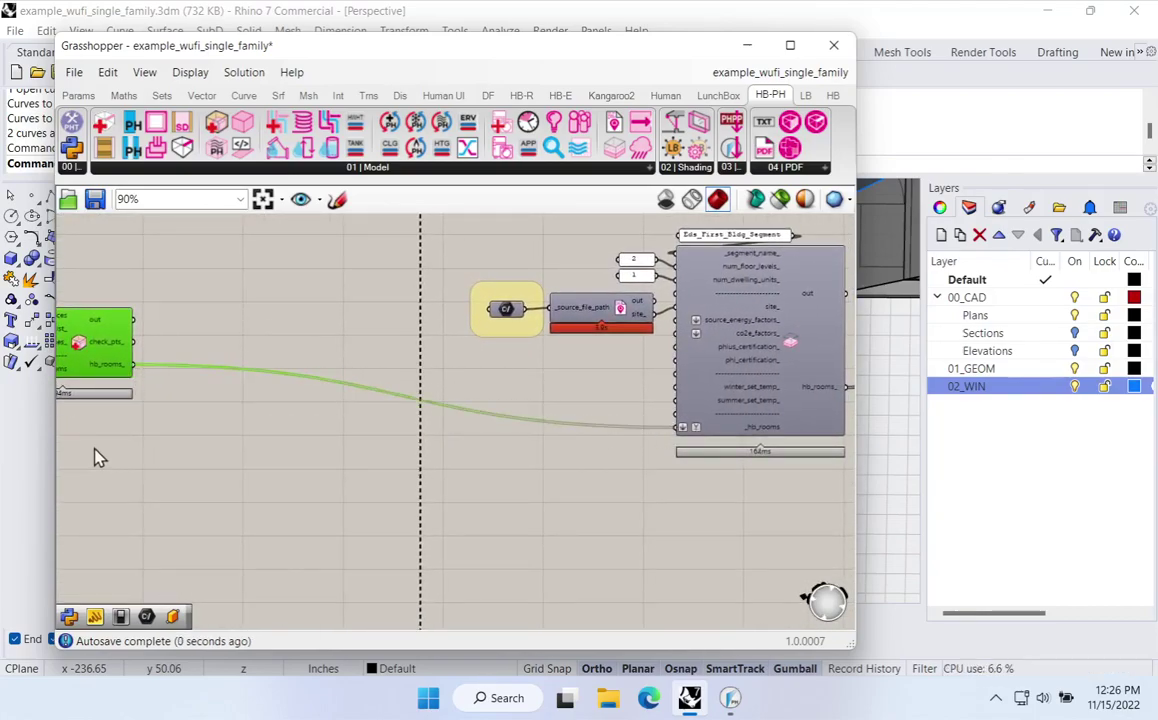
pyautogui.moveTo(96, 457); pyautogui.dragTo(497, 444, button='right')
pyautogui.moveTo(494, 372); pyautogui.dragTo(496, 397)
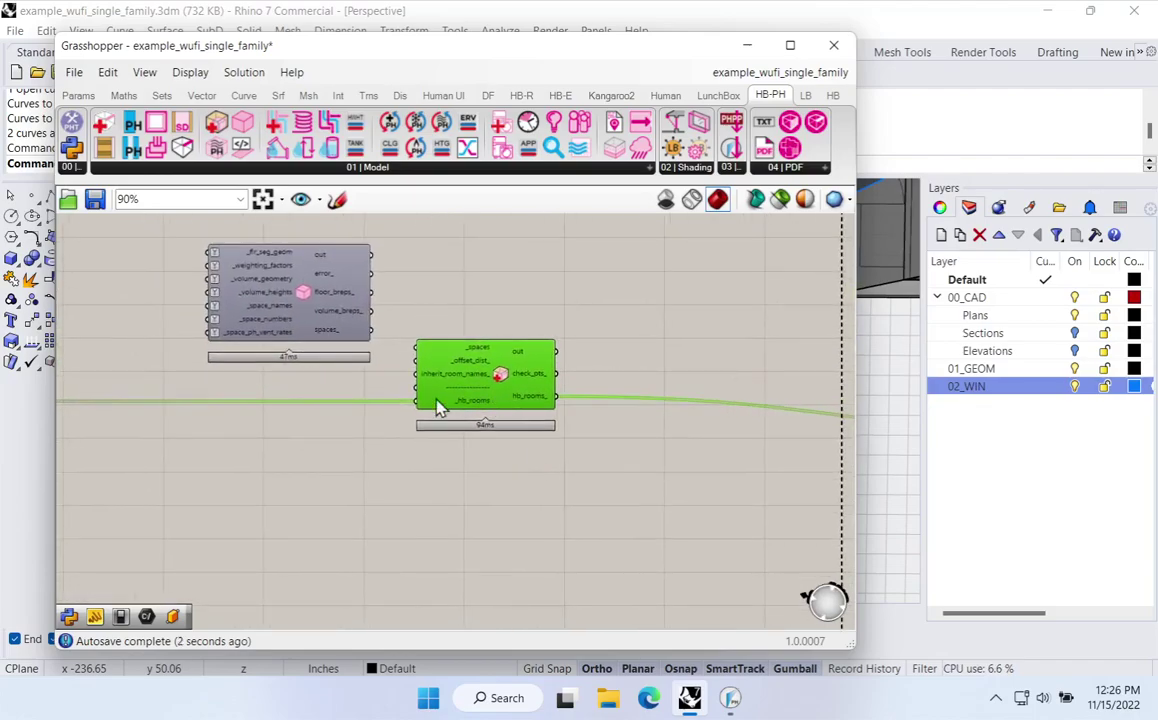
pyautogui.moveTo(458, 396); pyautogui.dragTo(589, 419, button='right')
# Add a Geometry Pipeline before the space-creation component and connect its output to the _flr_seg_geom input
pyautogui.click(407, 330)
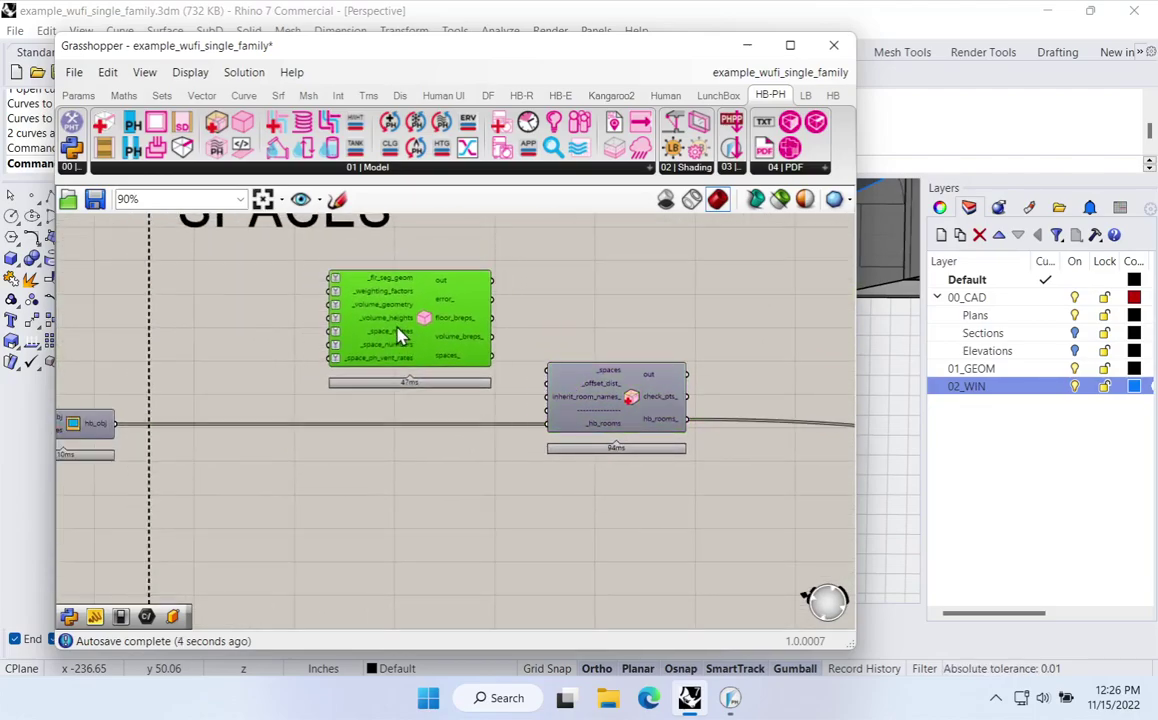
pyautogui.scroll(3, 503, 368)
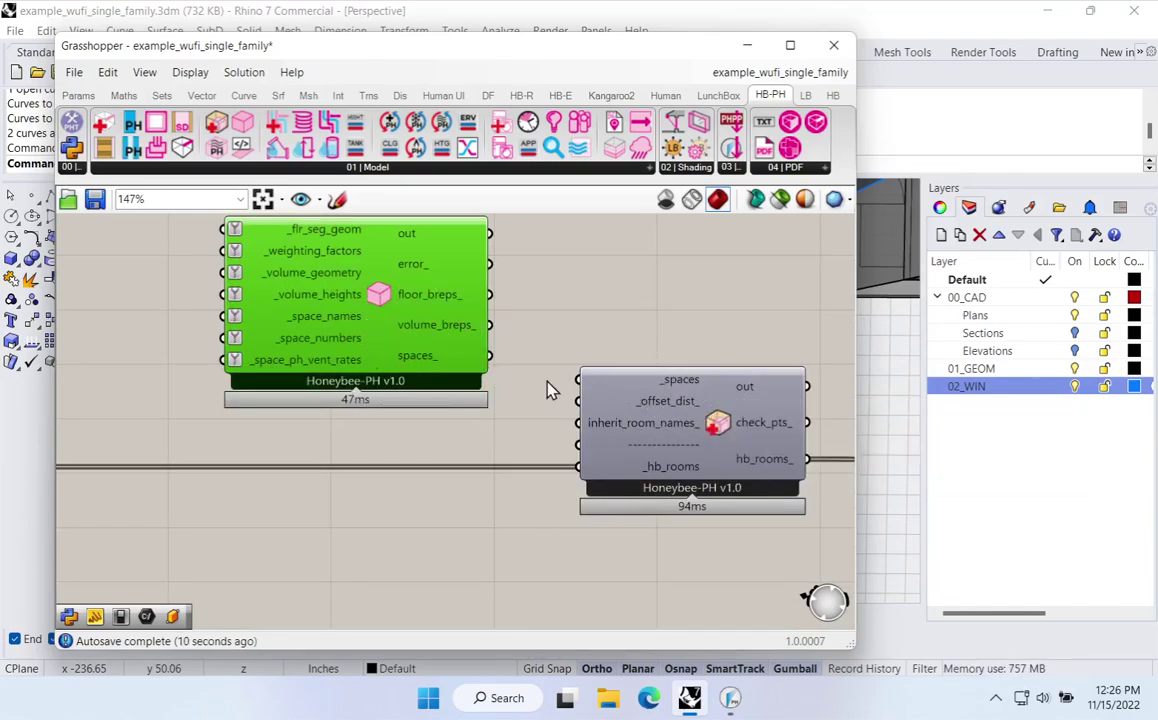
pyautogui.scroll(-5, 548, 387)
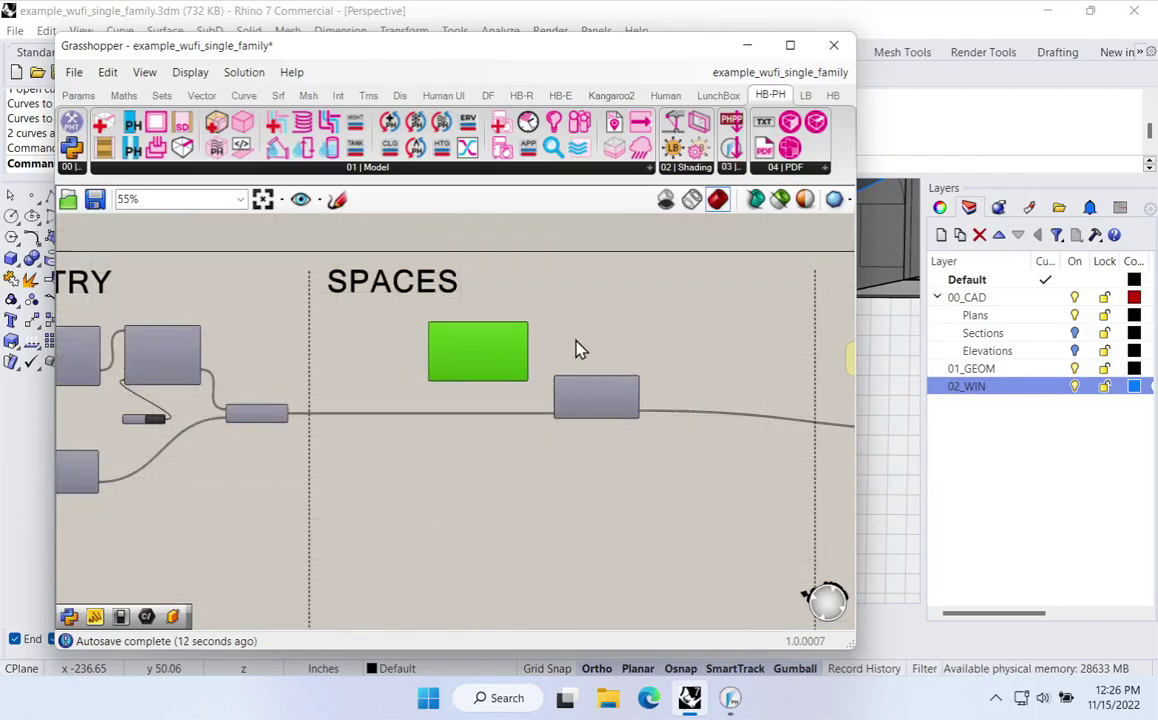
pyautogui.scroll(4, 430, 342)
pyautogui.scroll(2, 518, 336)
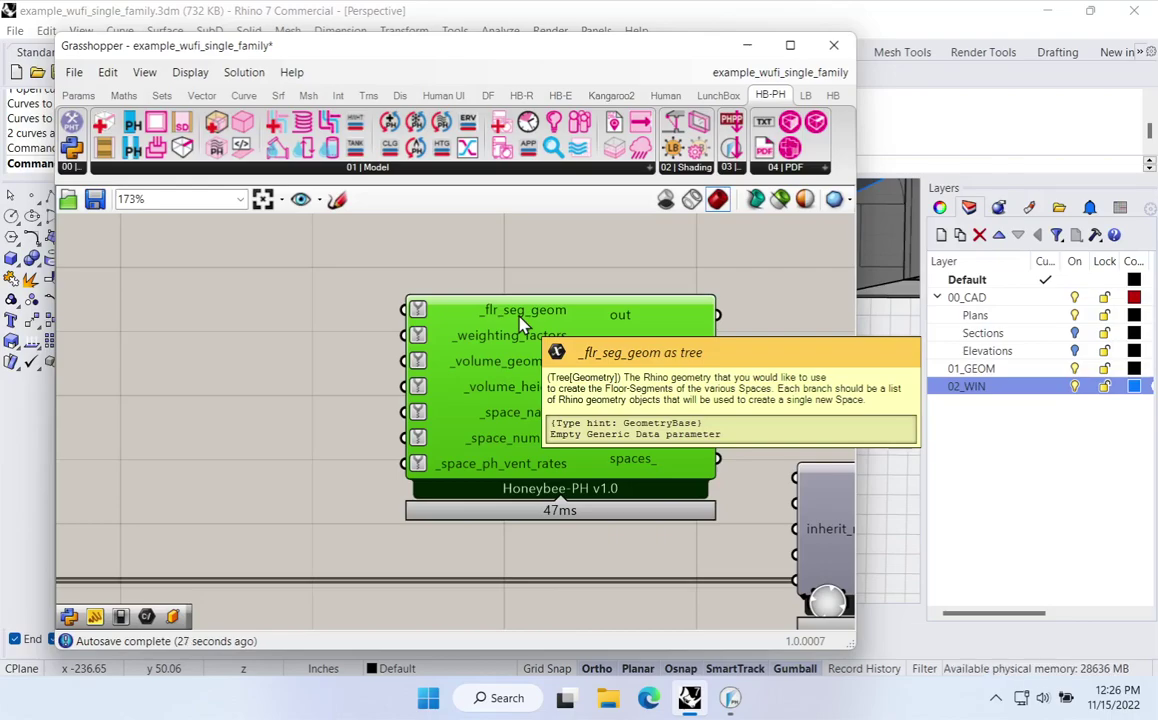
pyautogui.moveTo(520, 318); pyautogui.dragTo(732, 316, button='right')
pyautogui.click(420, 344)
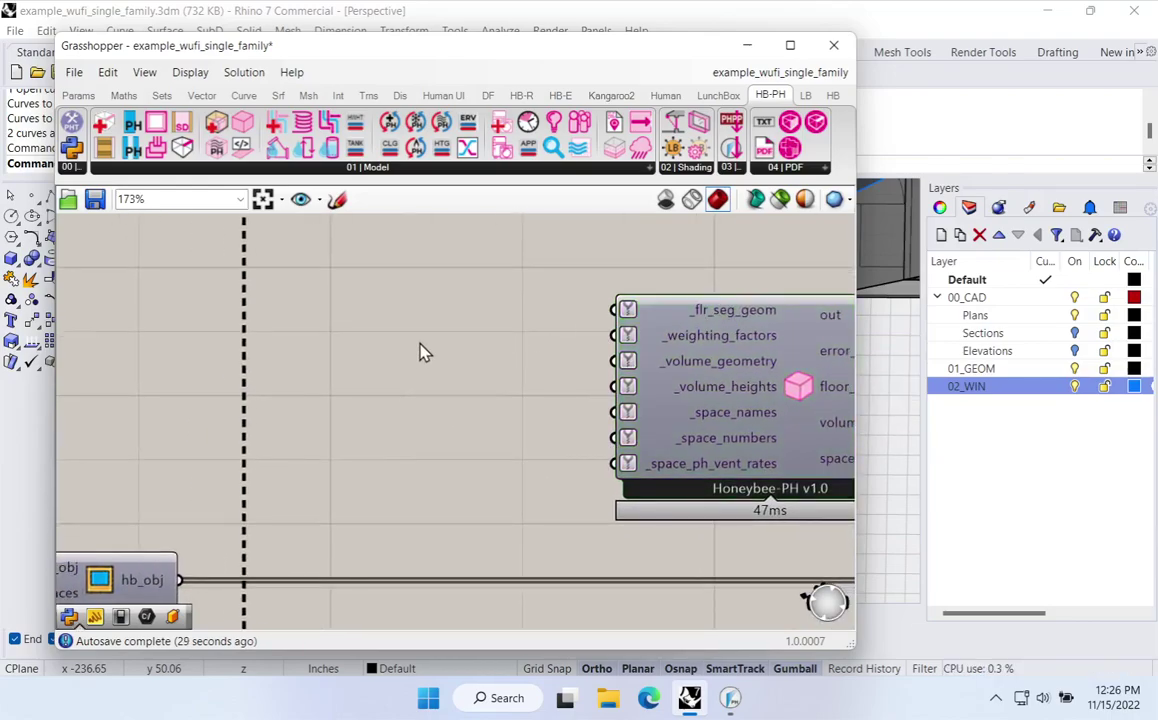
pyautogui.doubleClick(420, 350)
pyautogui.write('pip')
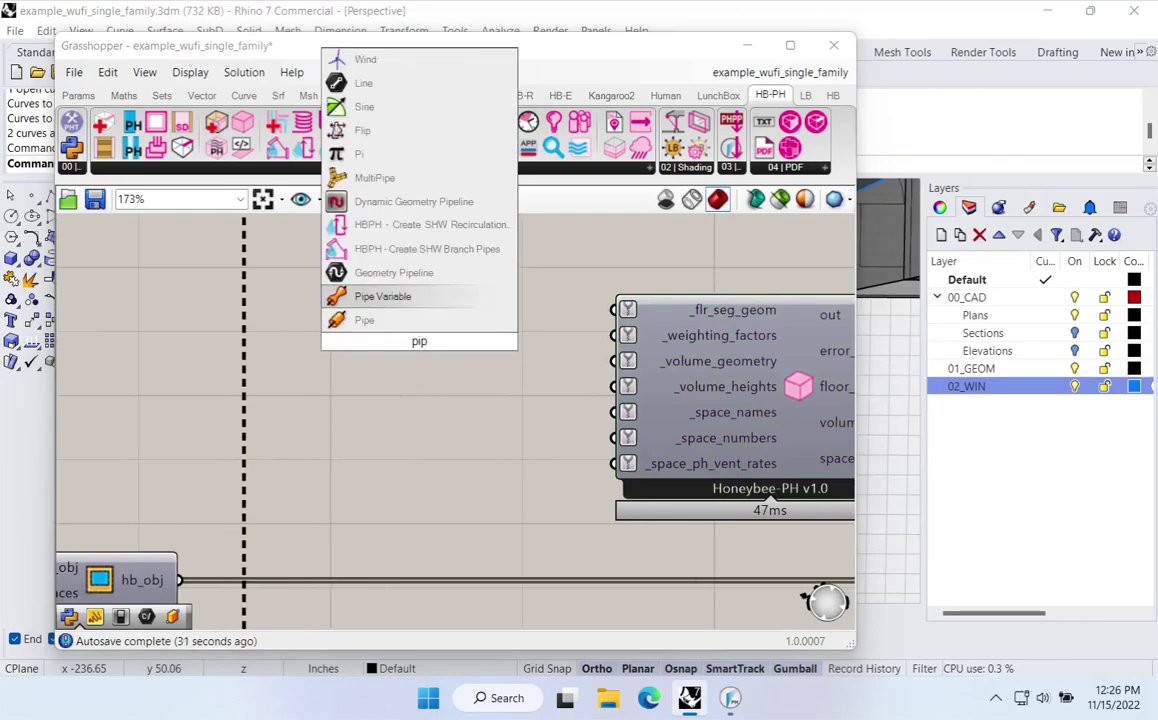
pyautogui.click(393, 272)
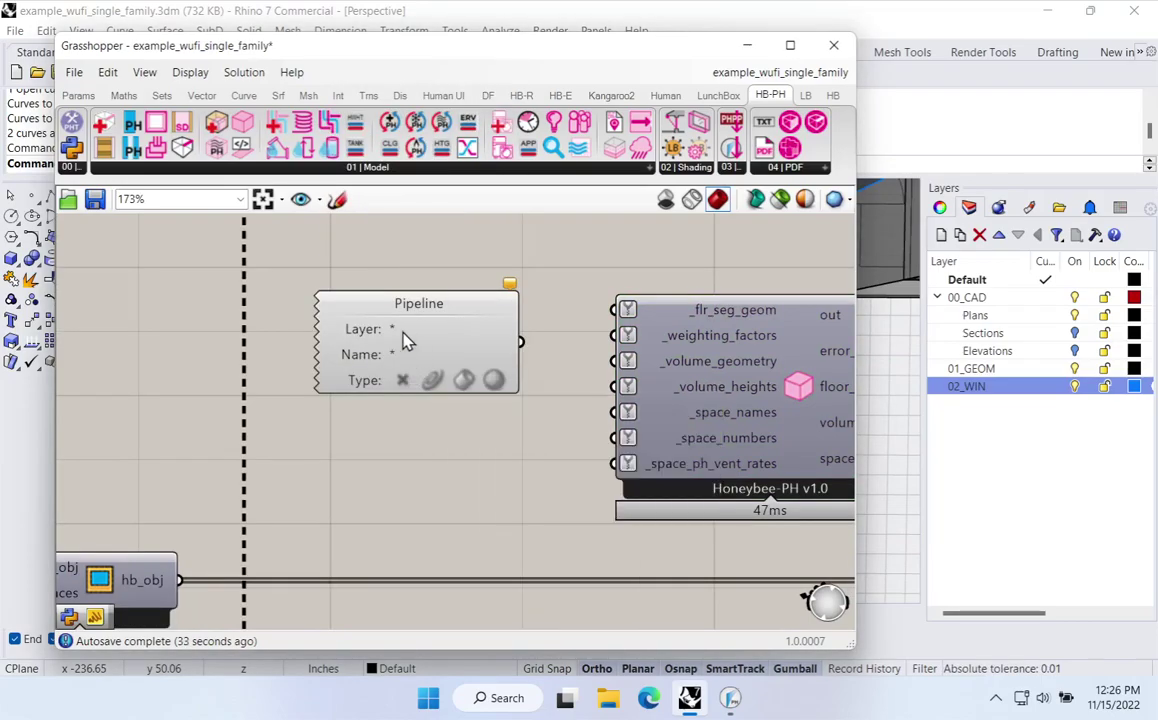
pyautogui.moveTo(520, 341); pyautogui.dragTo(627, 310)
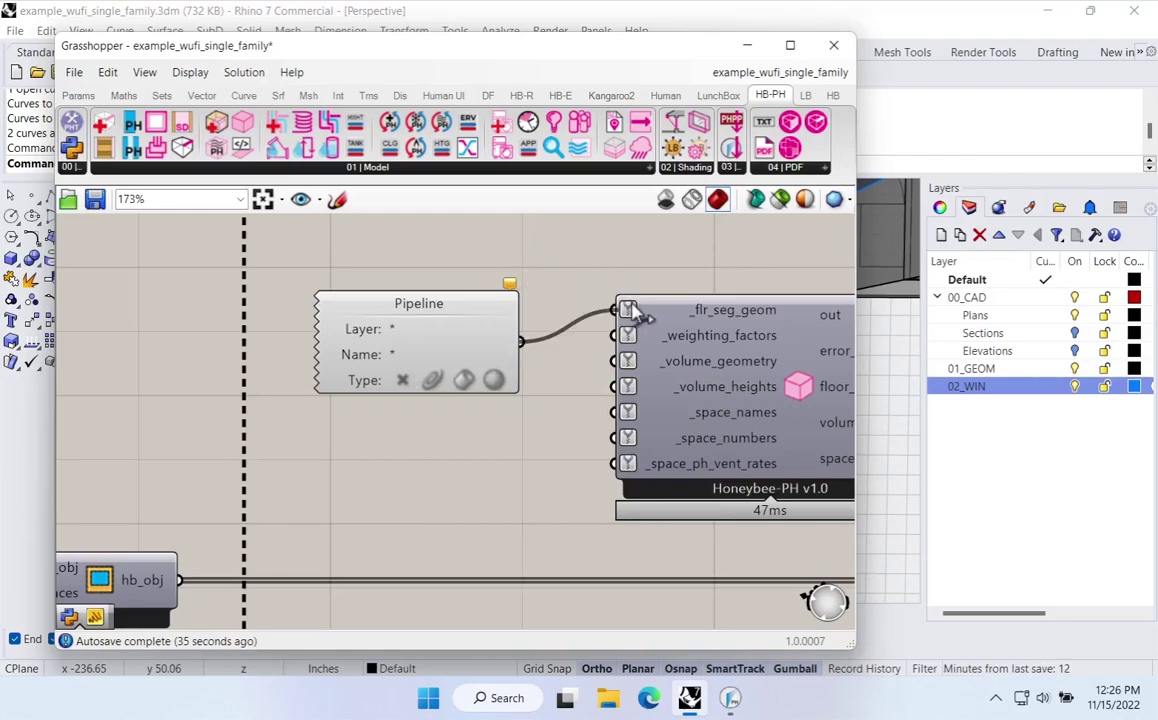
pyautogui.moveTo(487, 332); pyautogui.dragTo(482, 342)
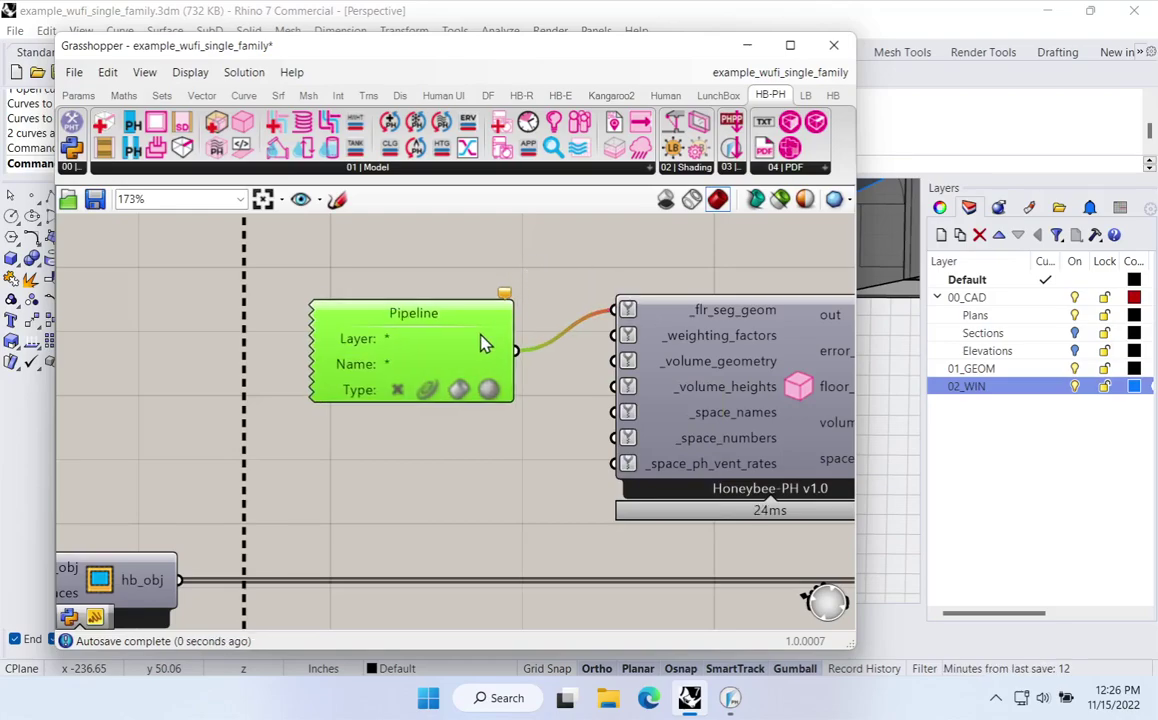
# Set the Pipeline group's colour to hue 50 and saturation 50 and give it a rectangle outline
pyautogui.rightClick(426, 296)
pyautogui.moveTo(499, 478)
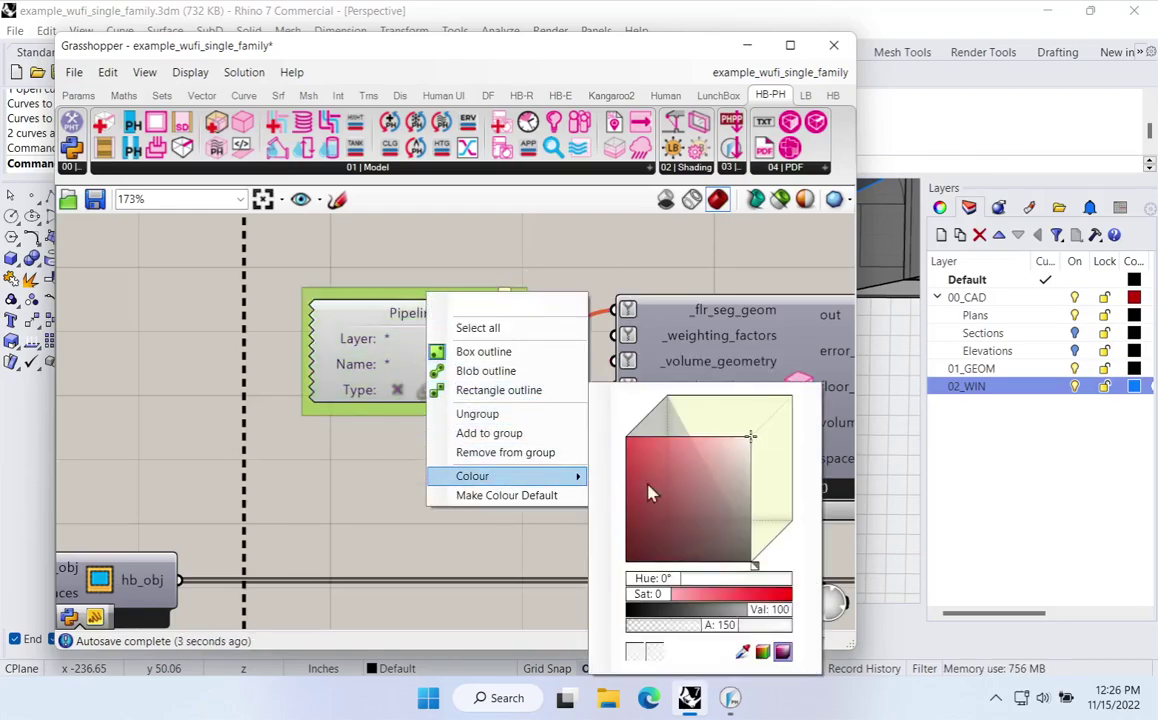
pyautogui.doubleClick(654, 582)
pyautogui.write('50')
pyautogui.press('Return')
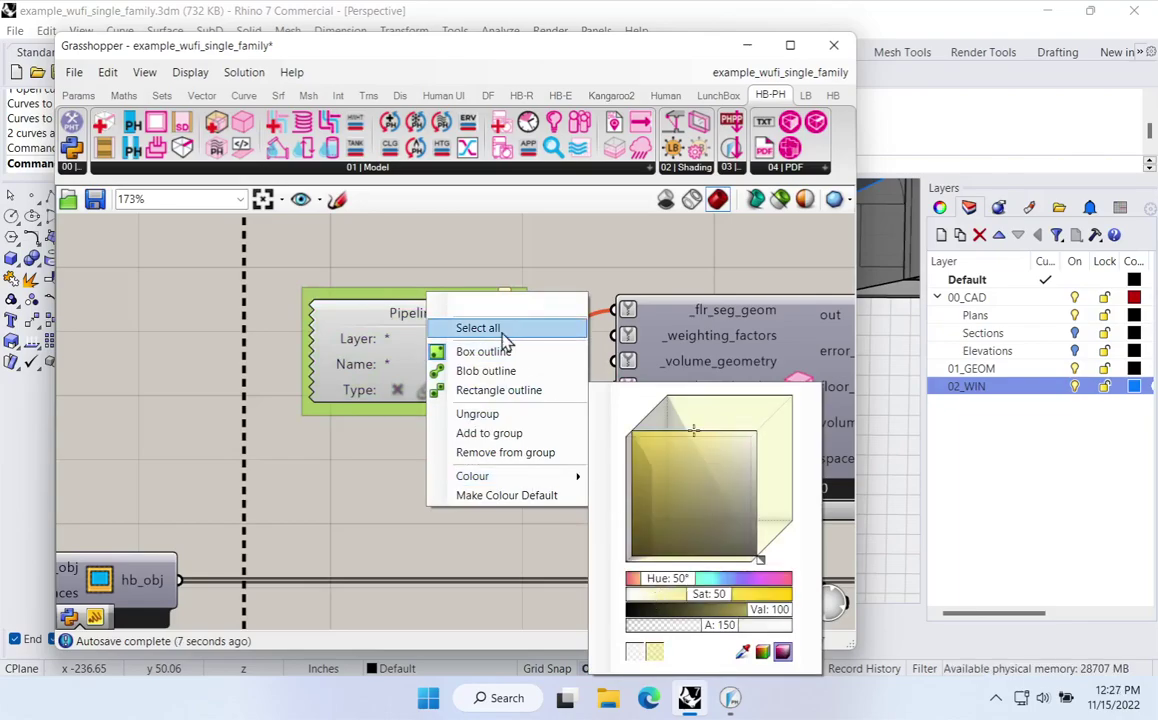
pyautogui.click(509, 392)
# Align the Pipeline horizontally with the _flr_seg_geom input and turn off its preview
pyautogui.moveTo(455, 333); pyautogui.dragTo(468, 292)
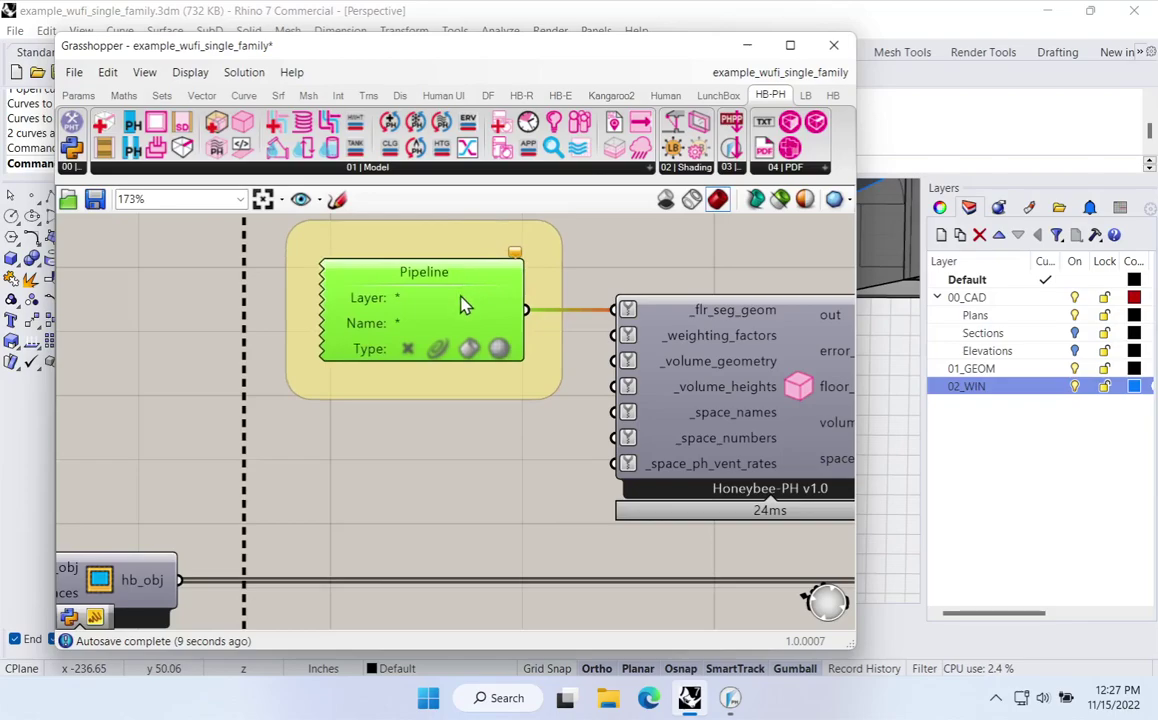
pyautogui.rightClick(596, 267)
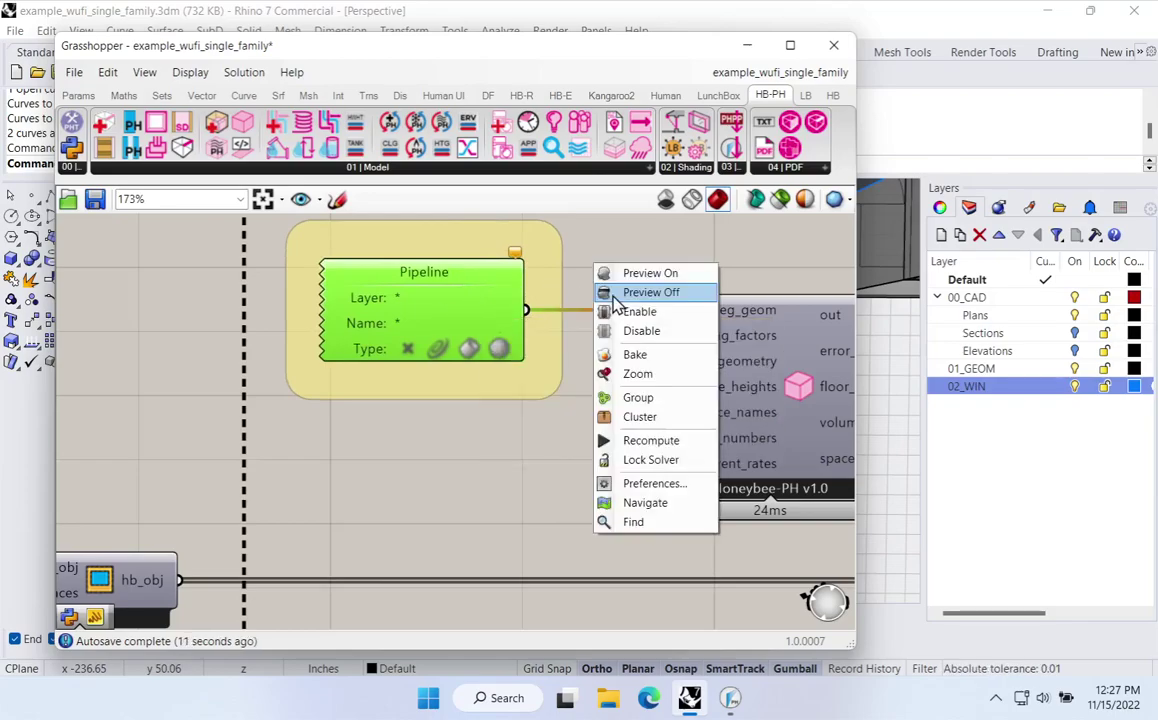
pyautogui.click(625, 296)
pyautogui.click(543, 283)
pyautogui.moveTo(485, 300); pyautogui.dragTo(471, 292)
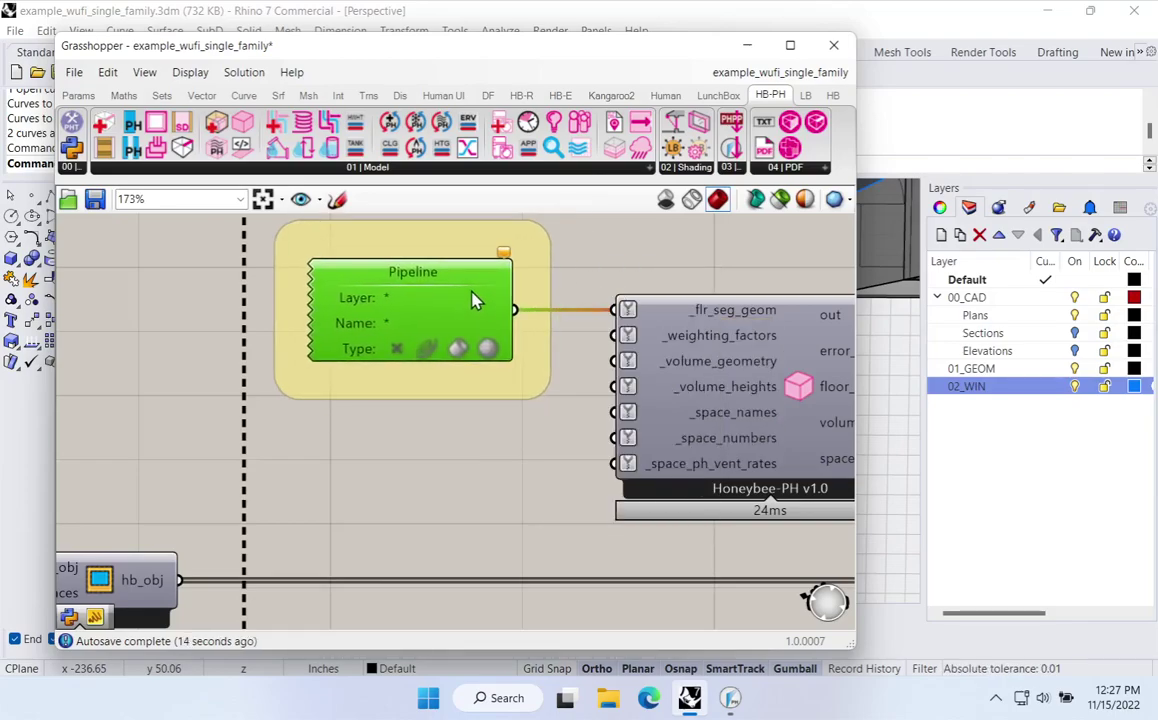
# Try the Brep type filter on the Pipeline while its layer filter still accepts all layers
pyautogui.doubleClick(458, 350)
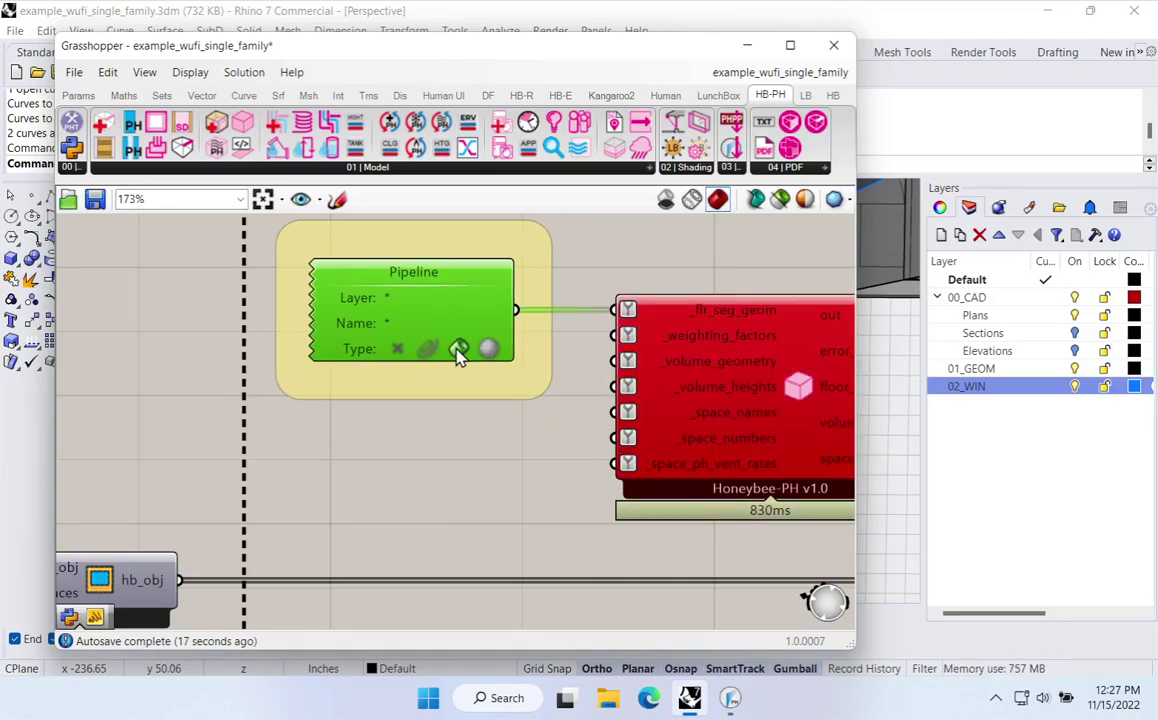
pyautogui.doubleClick(458, 350)
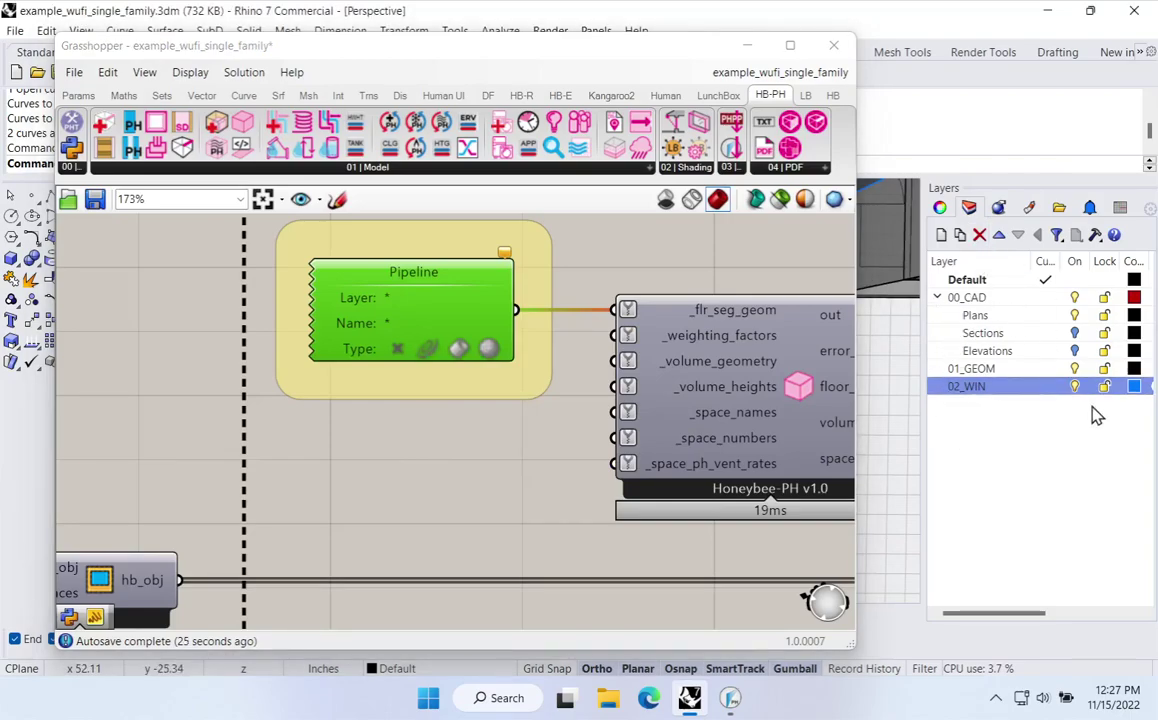
# Create a top-level layer named 03_SPACES in Rhino and make it the current layer
pyautogui.click(974, 414)
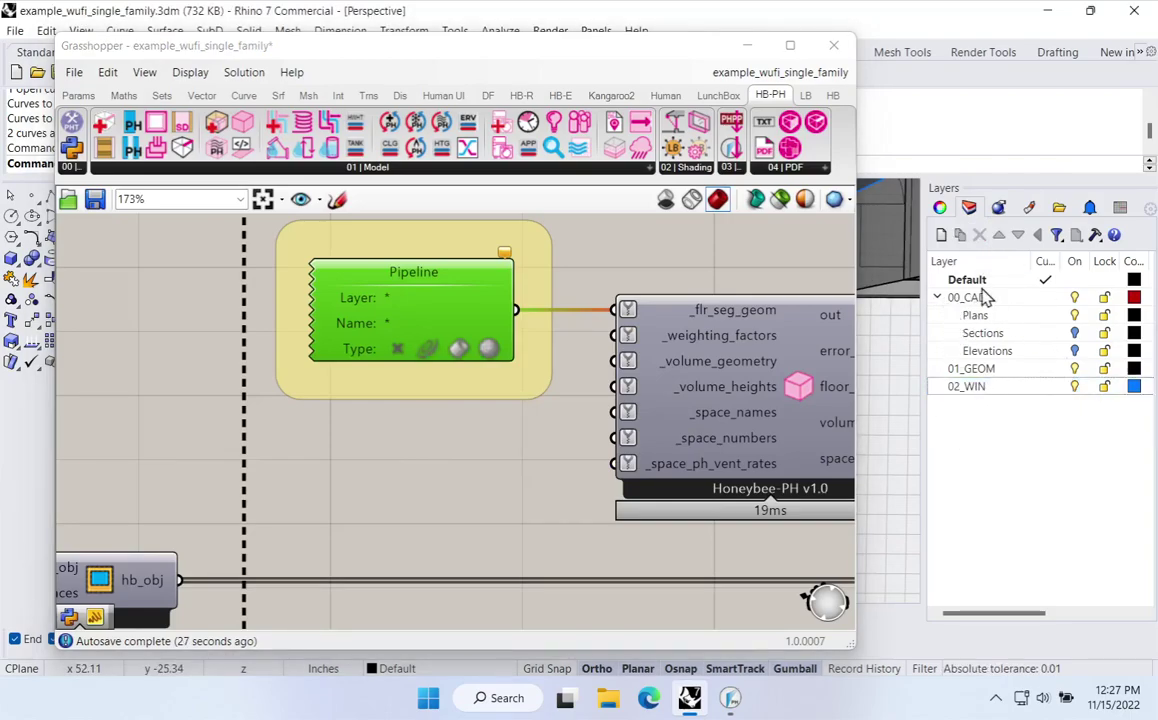
pyautogui.click(940, 236)
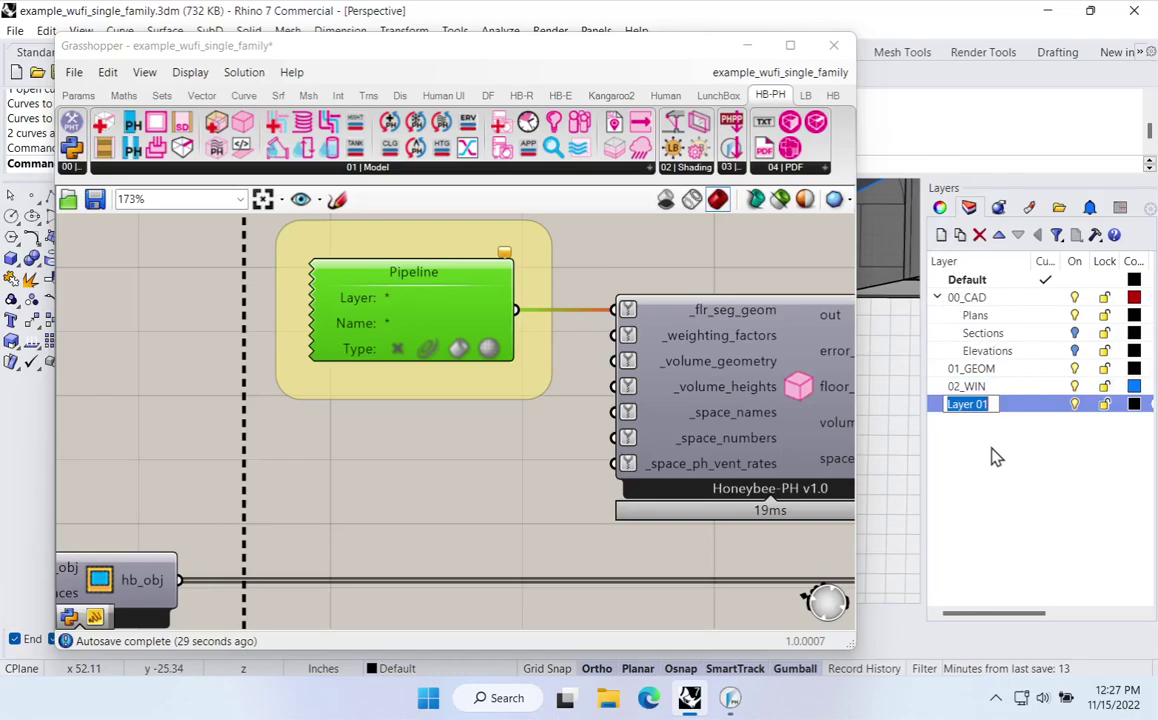
pyautogui.write('03_')
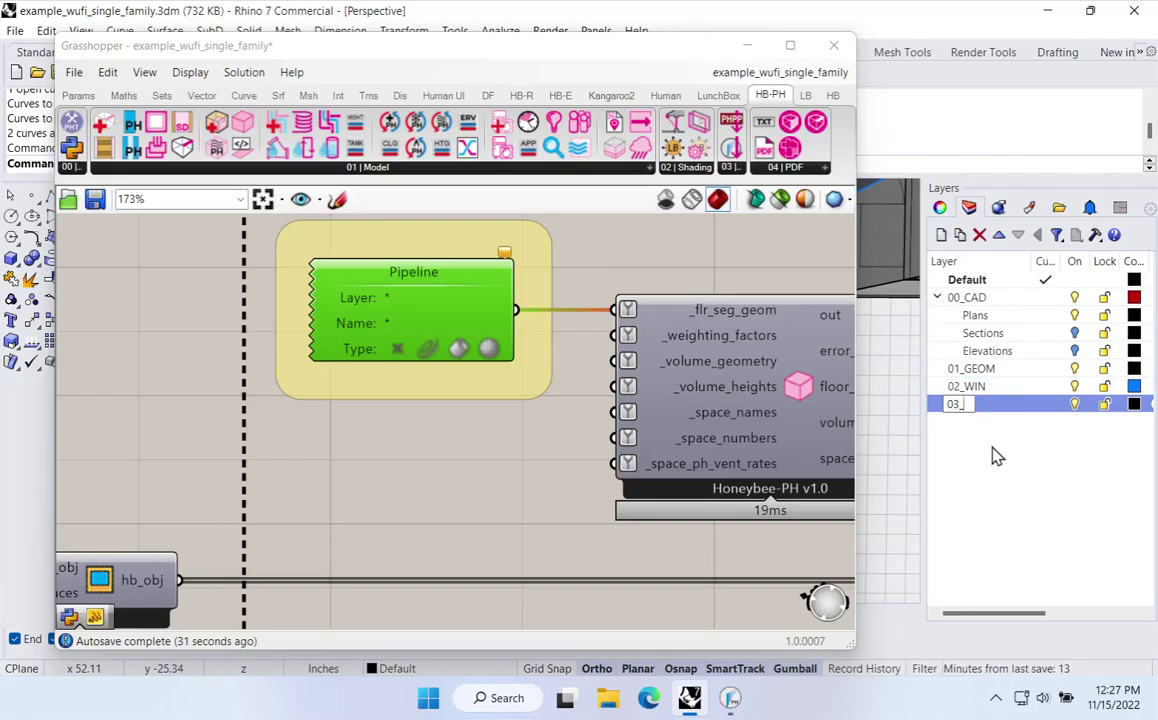
pyautogui.write('SPACES')
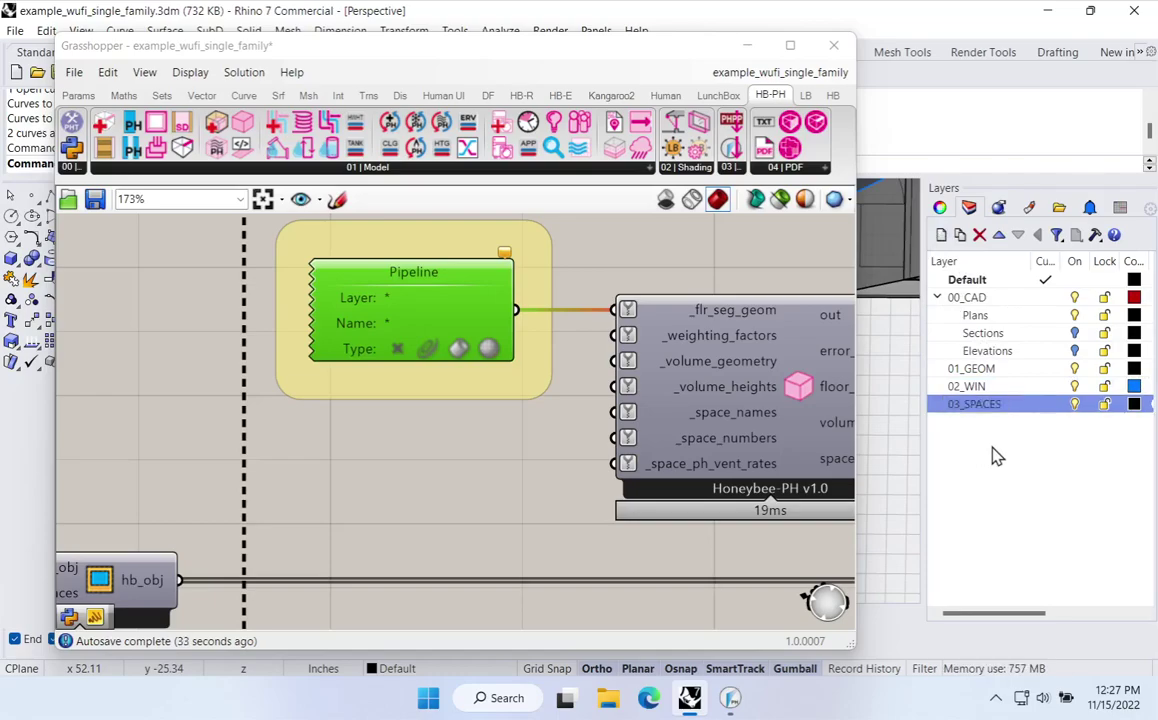
pyautogui.press('Return')
pyautogui.click(1046, 406)
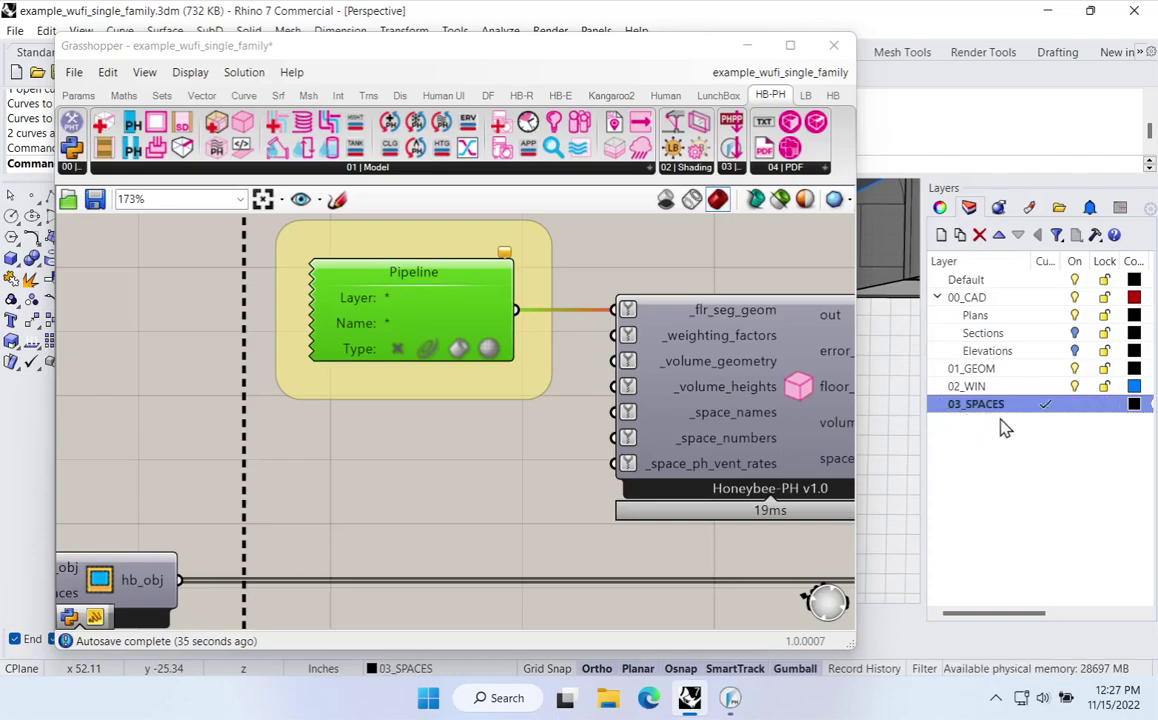
# Set the Pipeline's layer filter to 03_SPACES and enable its Brep type filter
pyautogui.doubleClick(387, 298)
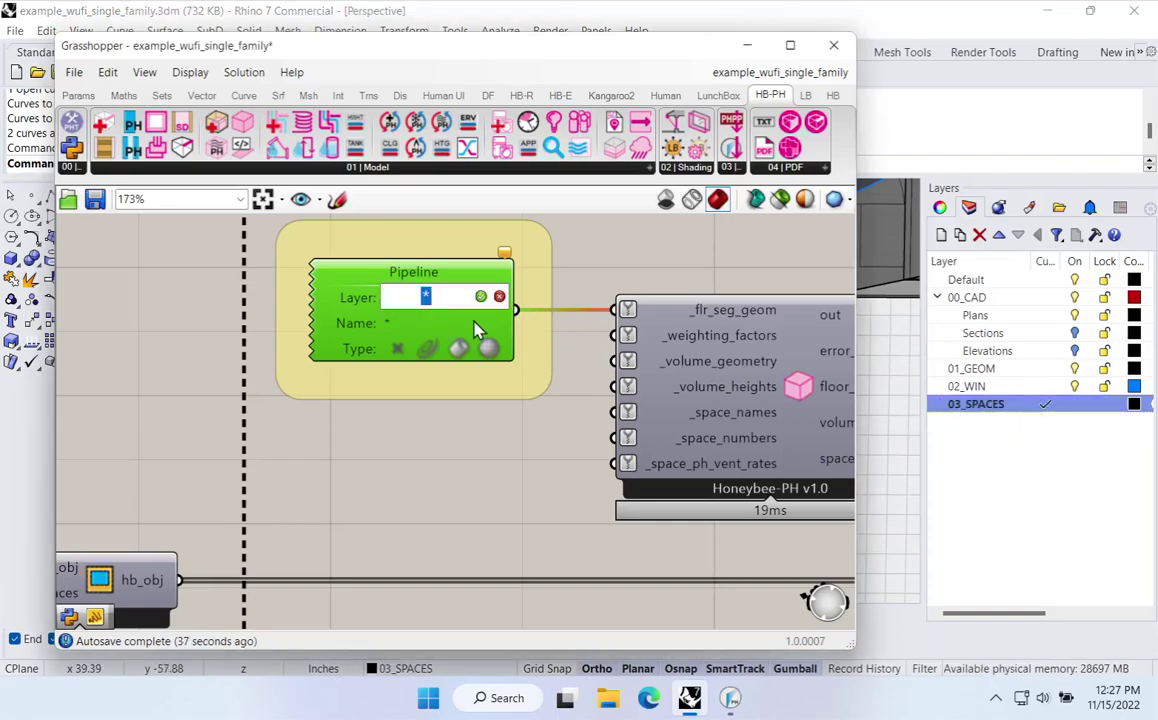
pyautogui.write('03_SPACES')
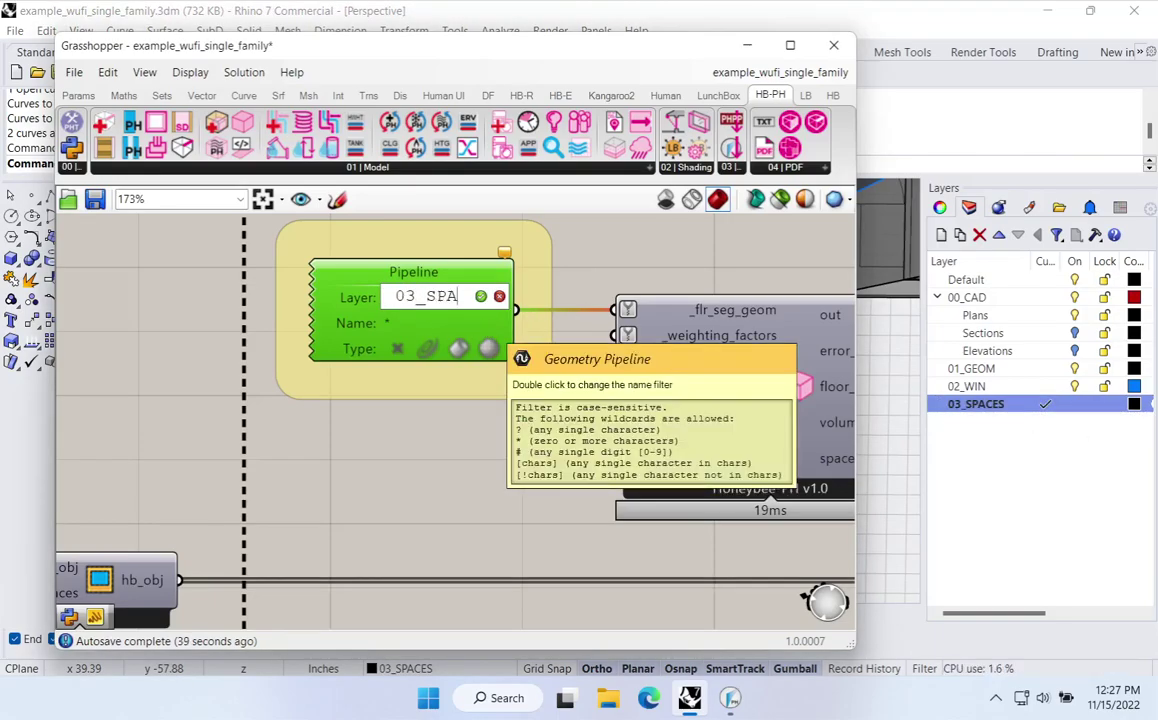
pyautogui.click(481, 297)
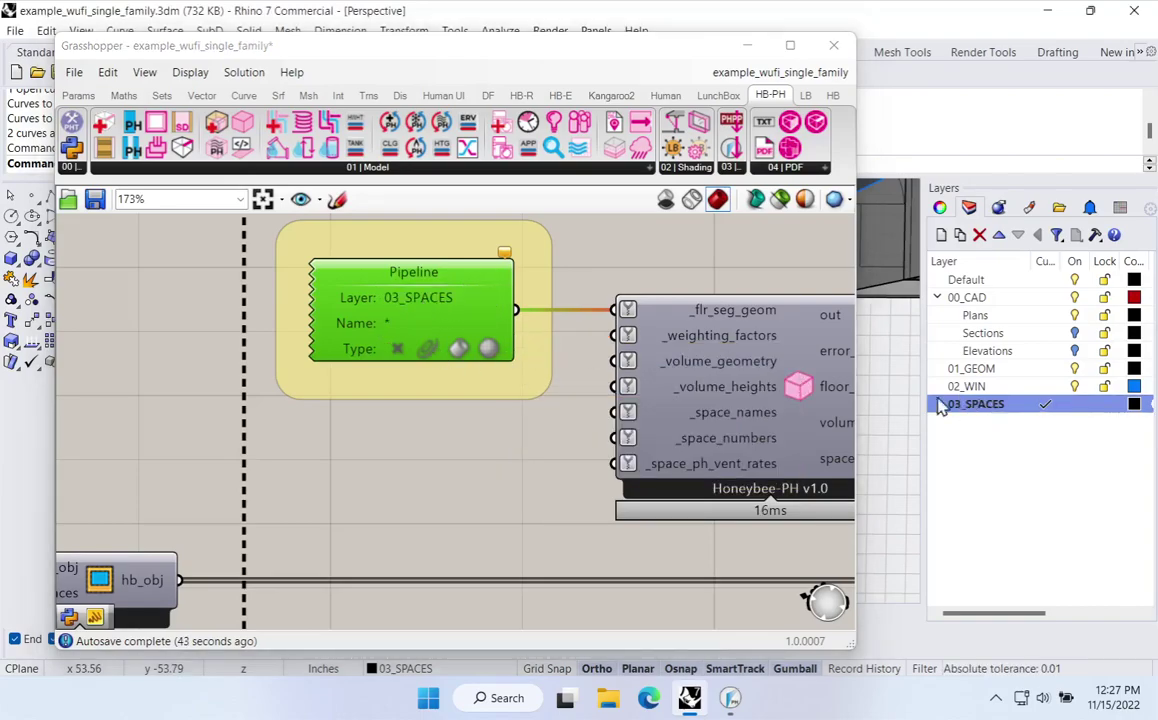
pyautogui.click(460, 349)
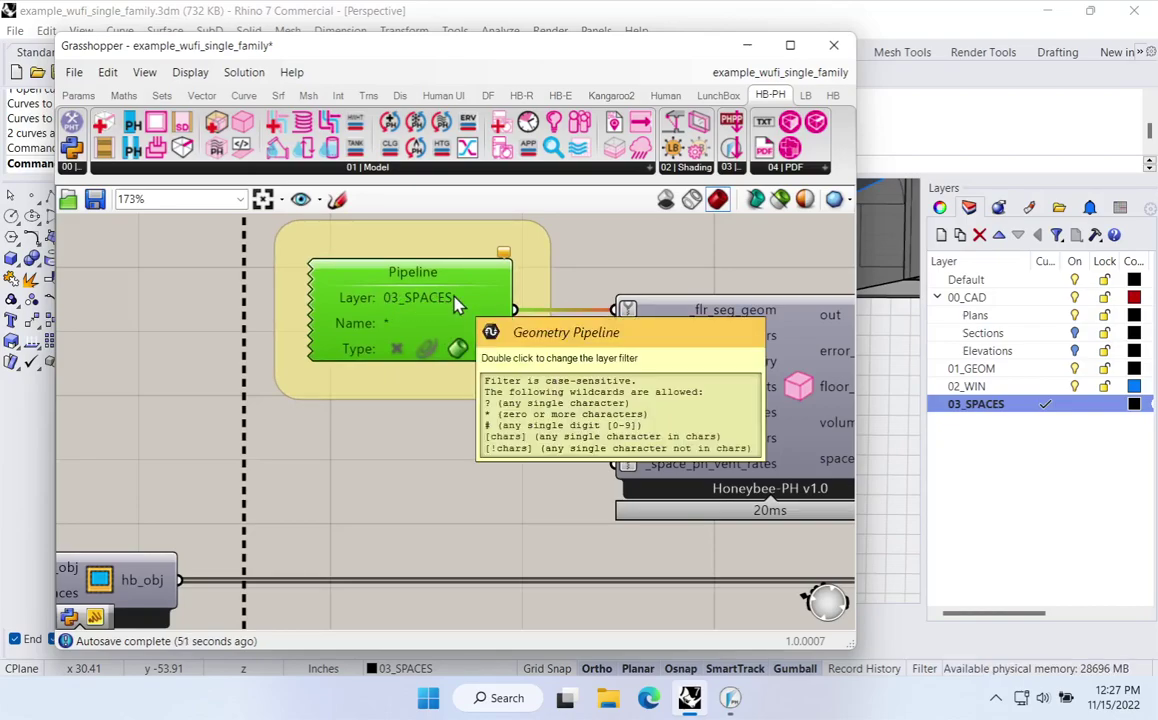
# Move the space-creation component slightly closer to the Pipeline and lock the Grasshopper solver
pyautogui.moveTo(526, 346); pyautogui.dragTo(410, 433, button='right')
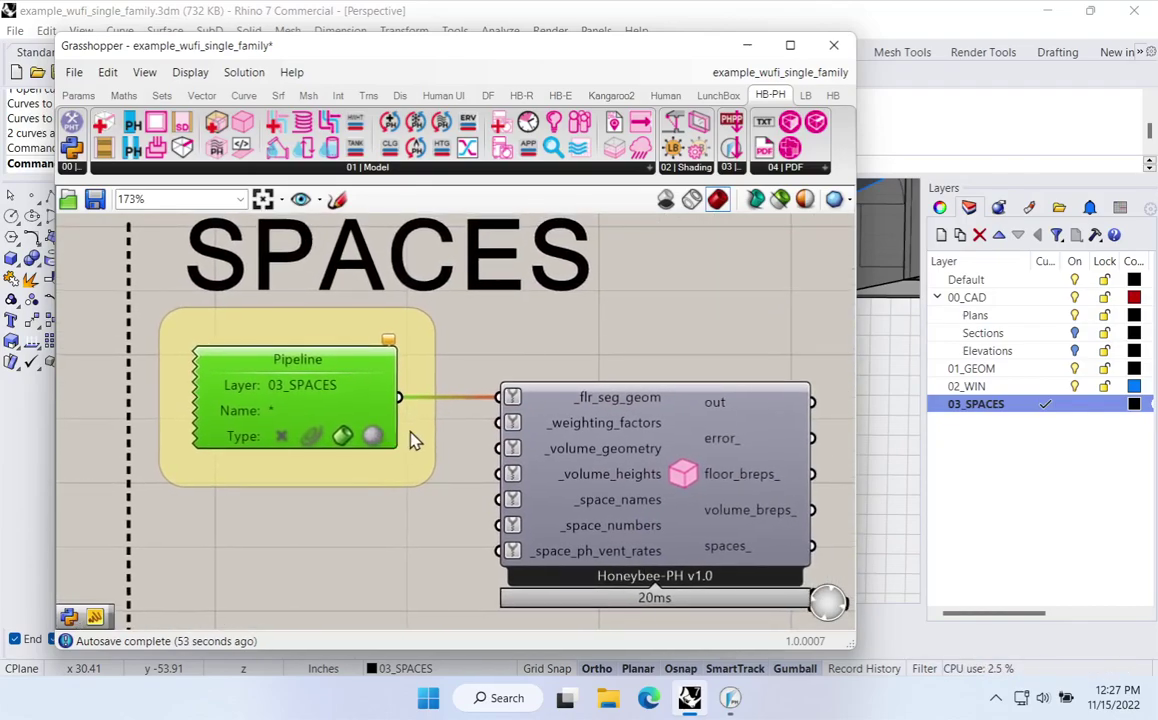
pyautogui.scroll(-5, 413, 425)
pyautogui.moveTo(514, 393); pyautogui.dragTo(392, 445)
pyautogui.scroll(1, 490, 449)
pyautogui.moveTo(493, 442); pyautogui.dragTo(522, 425)
pyautogui.click(501, 383)
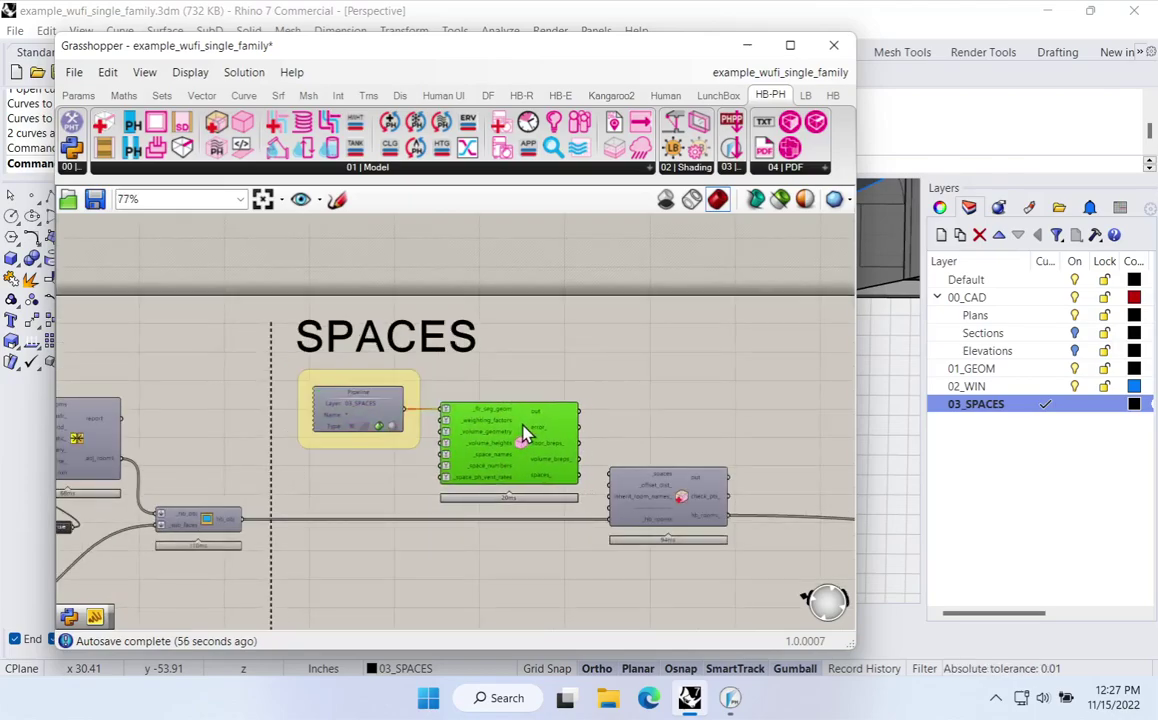
pyautogui.rightClick(617, 364)
pyautogui.click(645, 551)
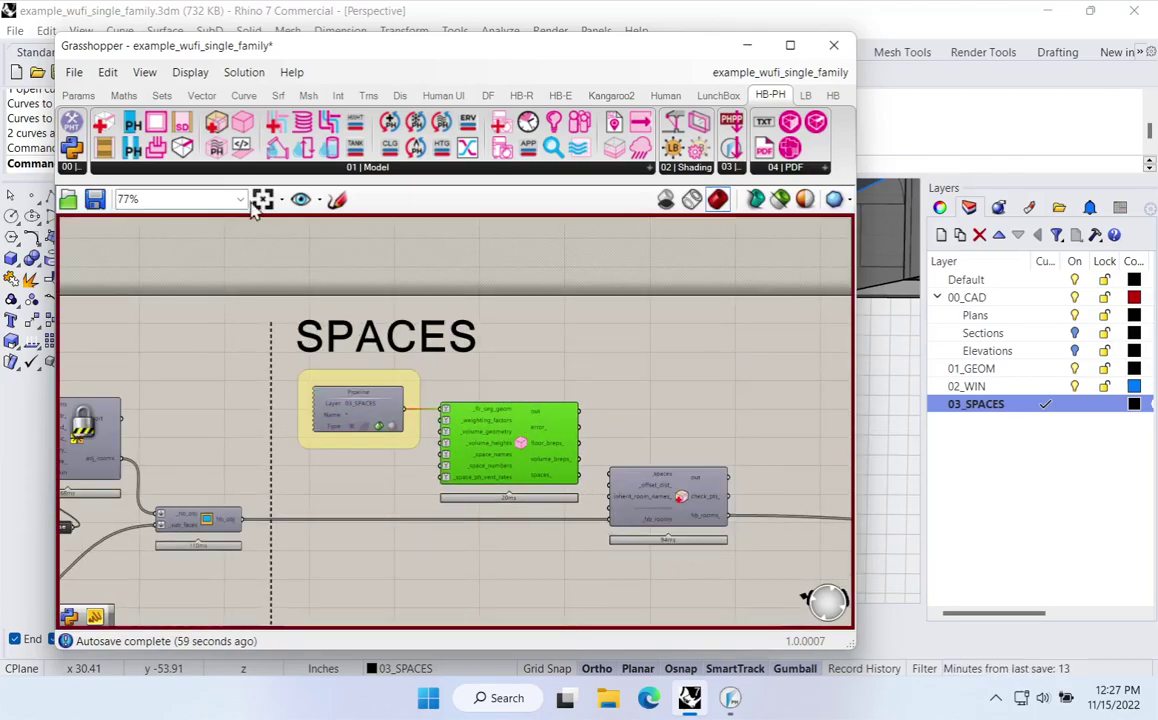
# Switch to the Rhino model and turn off the 02_WIN and 01_GEOM layers
pyautogui.click(746, 45)
pyautogui.keyDown('shift'); pyautogui.moveTo(754, 390); pyautogui.dragTo(266, 485, button='right'); pyautogui.keyUp('shift')
pyautogui.moveTo(562, 520); pyautogui.dragTo(575, 446, button='right')
pyautogui.scroll(-5, 568, 443)
pyautogui.keyDown('shift'); pyautogui.moveTo(678, 459); pyautogui.dragTo(520, 470, button='right'); pyautogui.keyUp('shift')
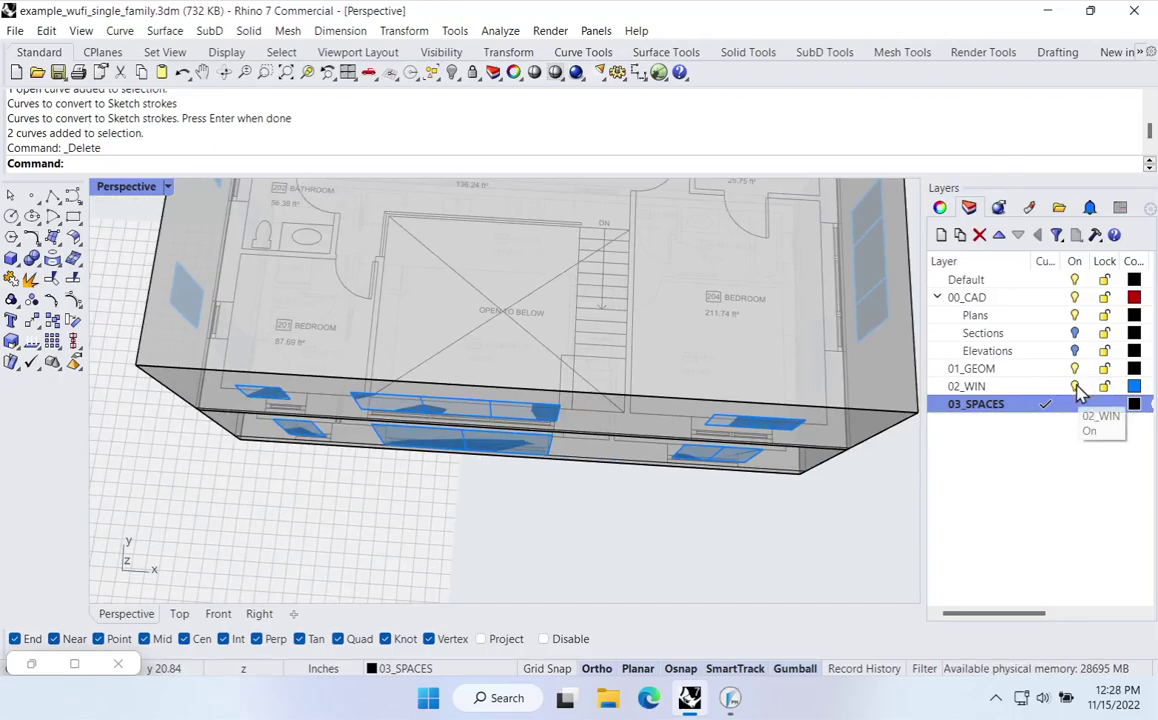
pyautogui.click(1075, 386)
pyautogui.click(1075, 368)
# Hide the upper floor's plan drawing so only the ground-floor plan remains to work on
pyautogui.moveTo(450, 390); pyautogui.dragTo(432, 276, button='right')
pyautogui.click(570, 202)
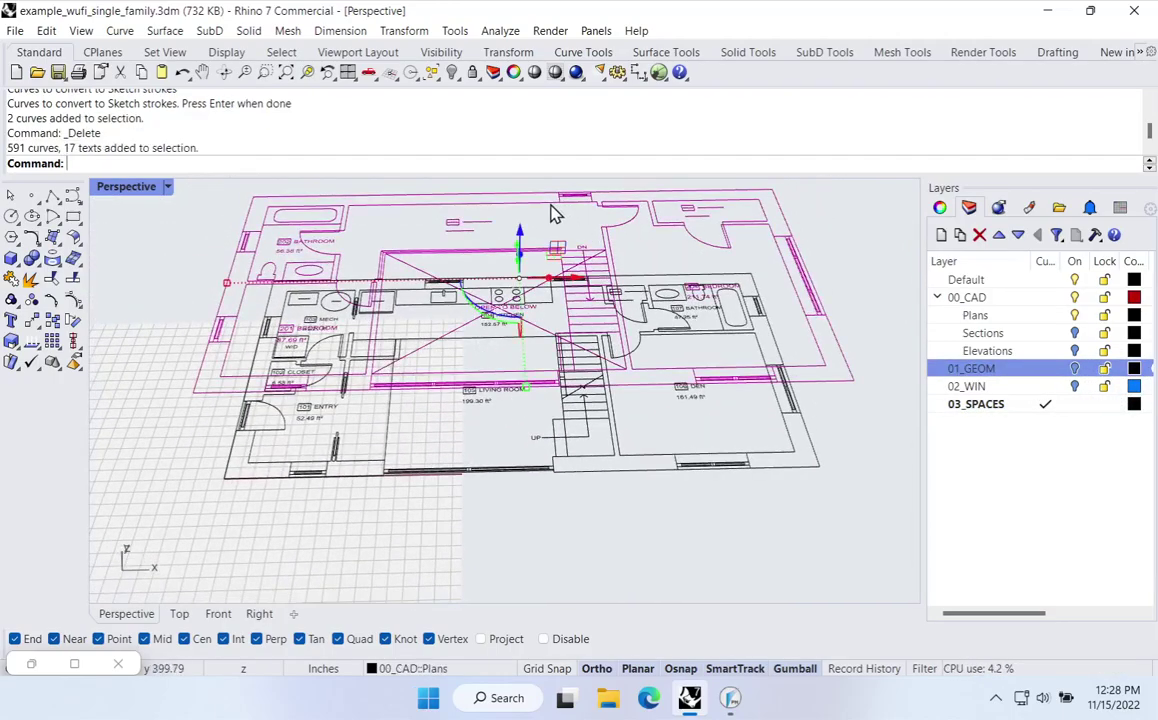
pyautogui.write('h')
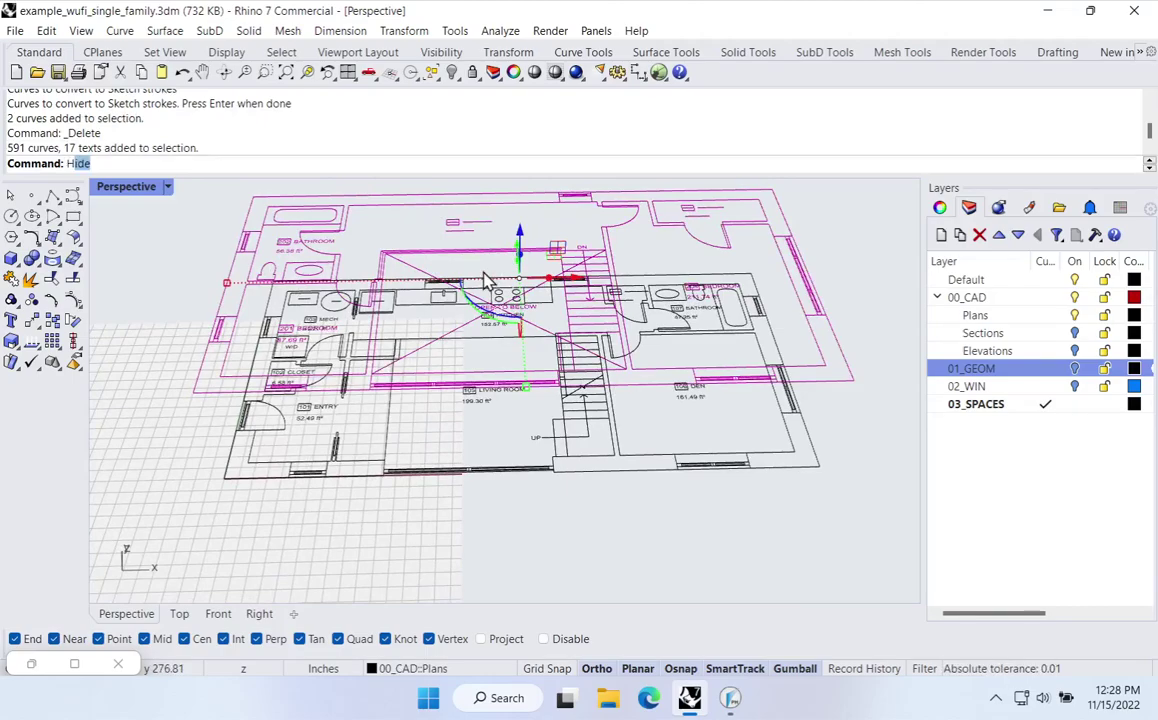
pyautogui.press('Return')
pyautogui.moveTo(483, 277); pyautogui.dragTo(568, 428, button='right')
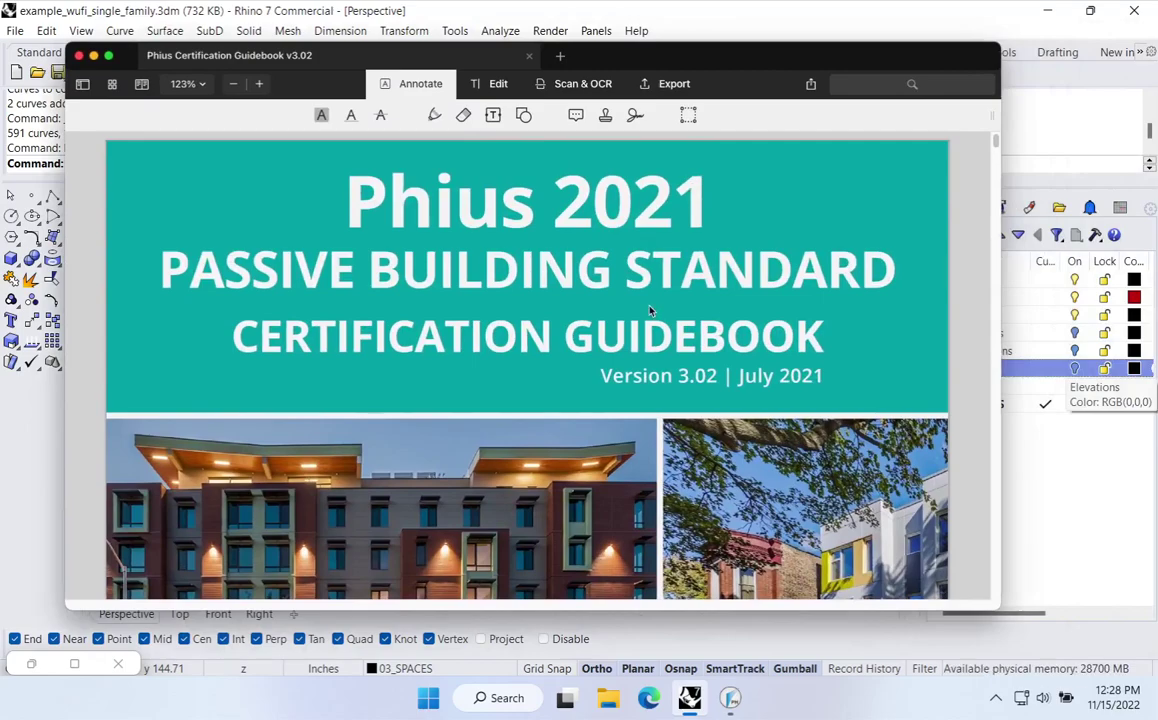
# Search the Phius Certification Guidebook for iCFA and go to section 4.4.1.4 Interior Conditioned Floor Area
pyautogui.click(921, 87)
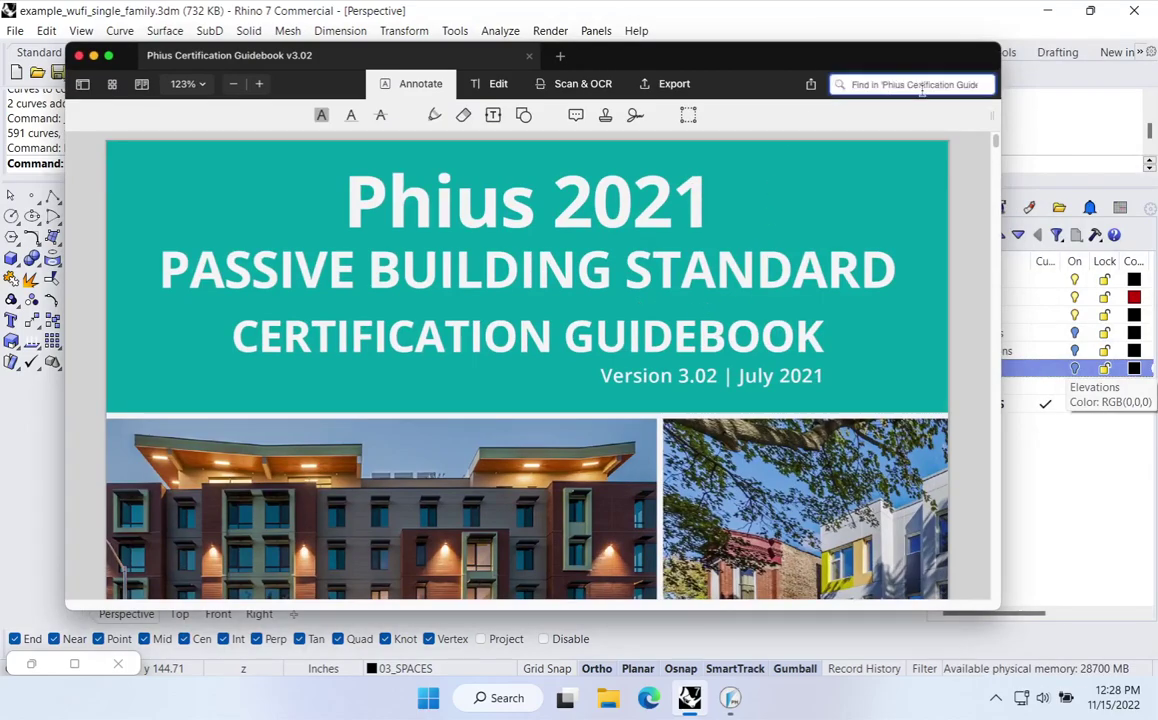
pyautogui.write('icFA')
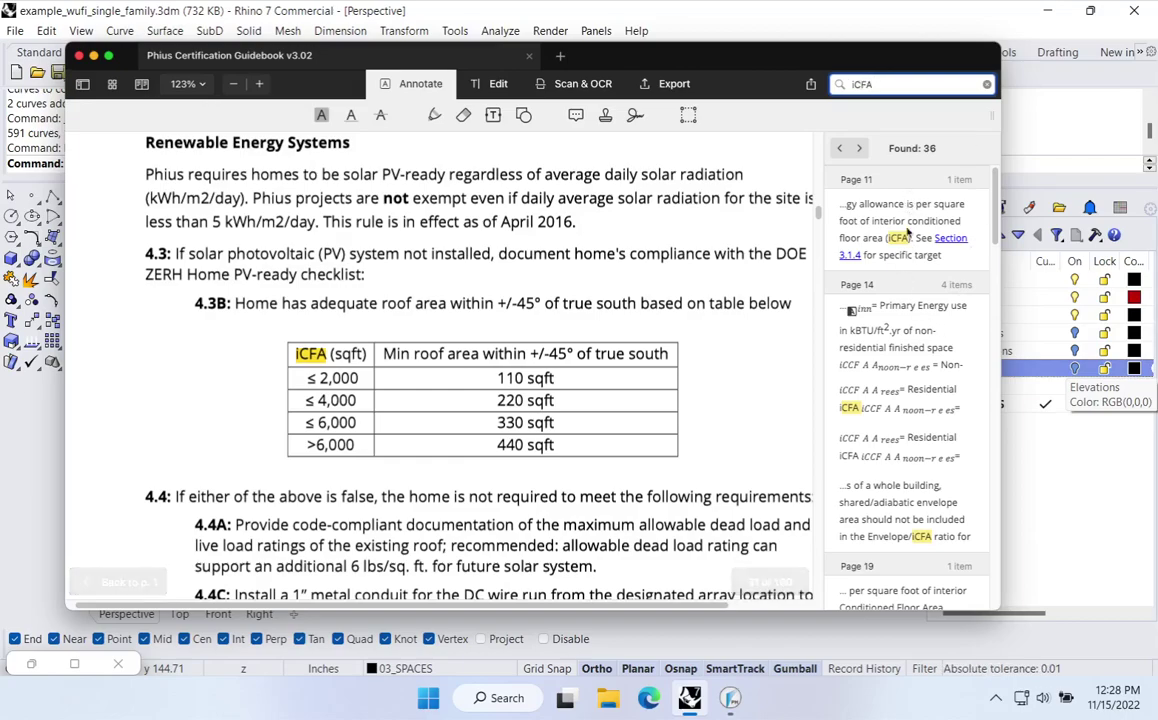
pyautogui.scroll(-5, 905, 332)
pyautogui.scroll(-5, 905, 332)
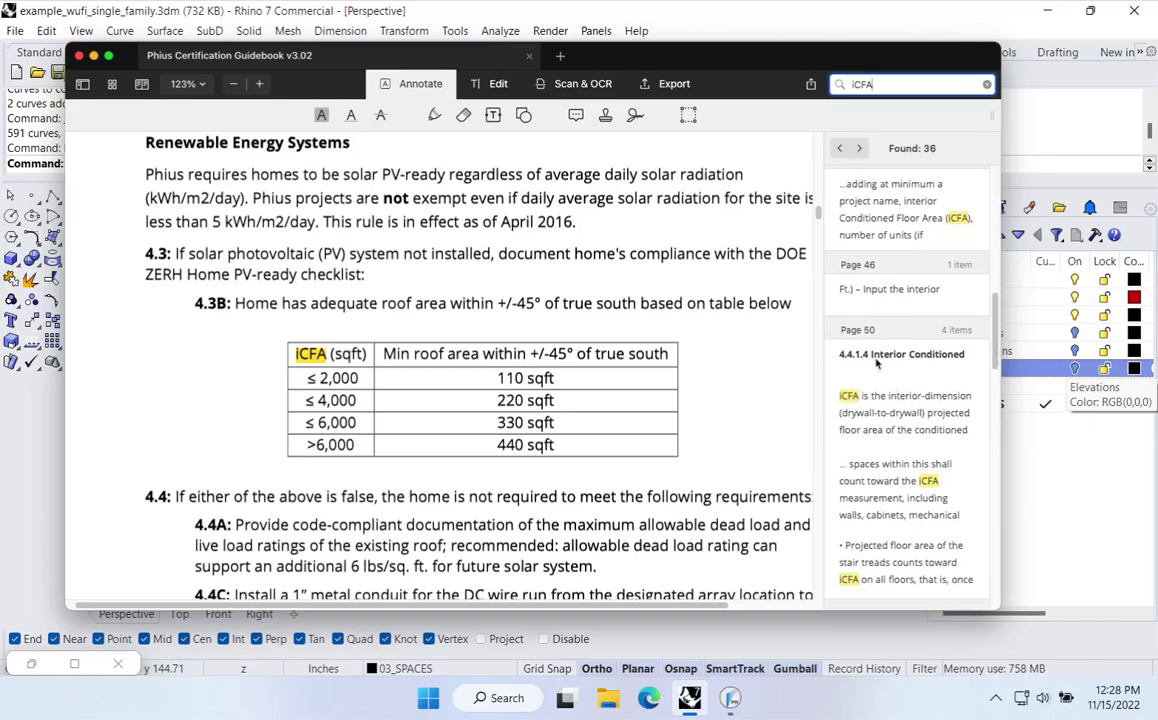
pyautogui.click(900, 354)
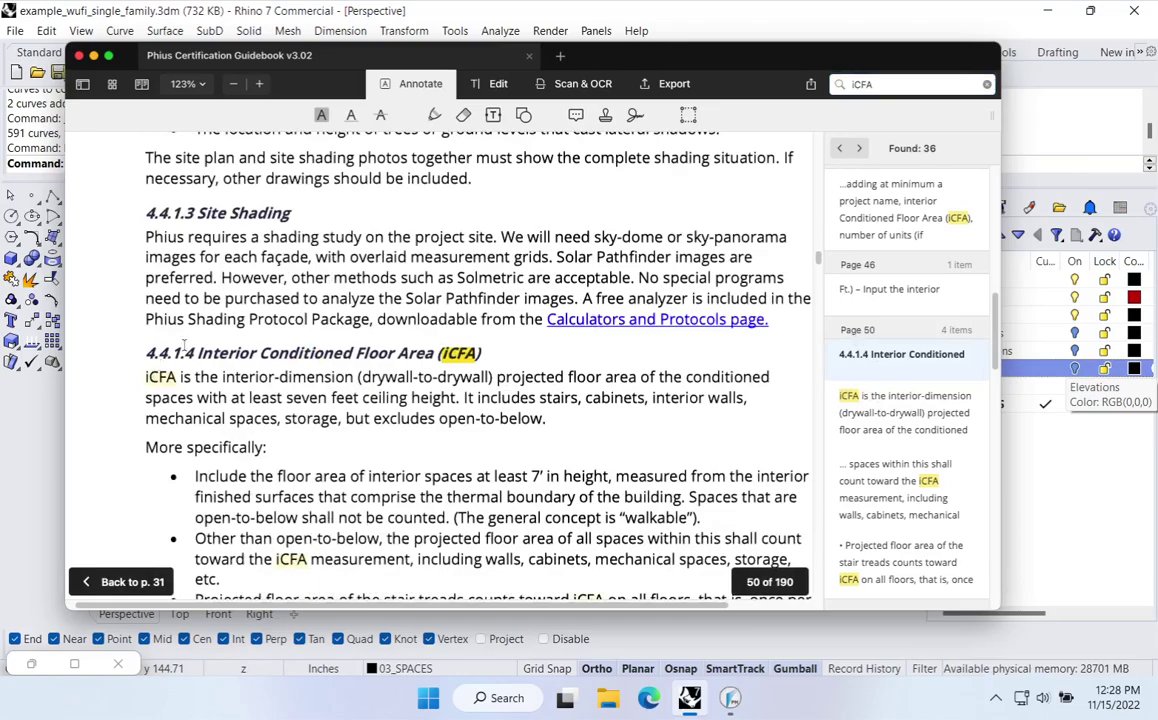
# Examine the guidebook's iCFA definition, the rule for stair floor area and the drywall-to-drywall measuring basis
pyautogui.scroll(-3, 300, 397)
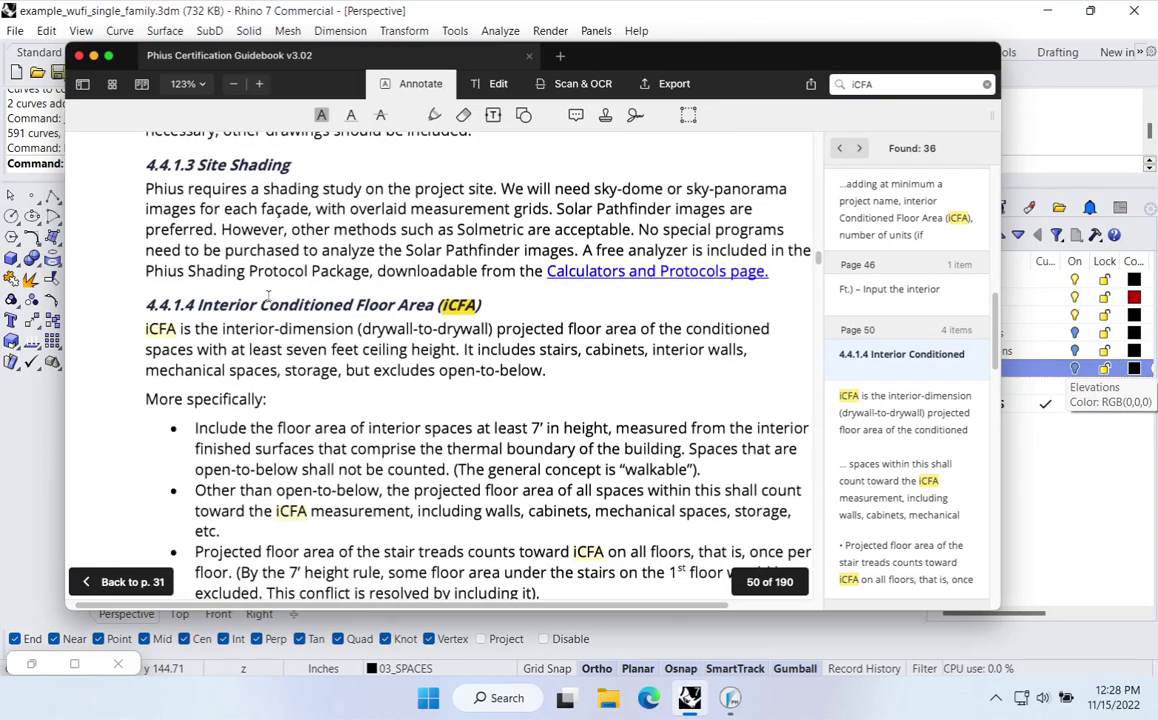
pyautogui.moveTo(144, 262); pyautogui.dragTo(611, 323)
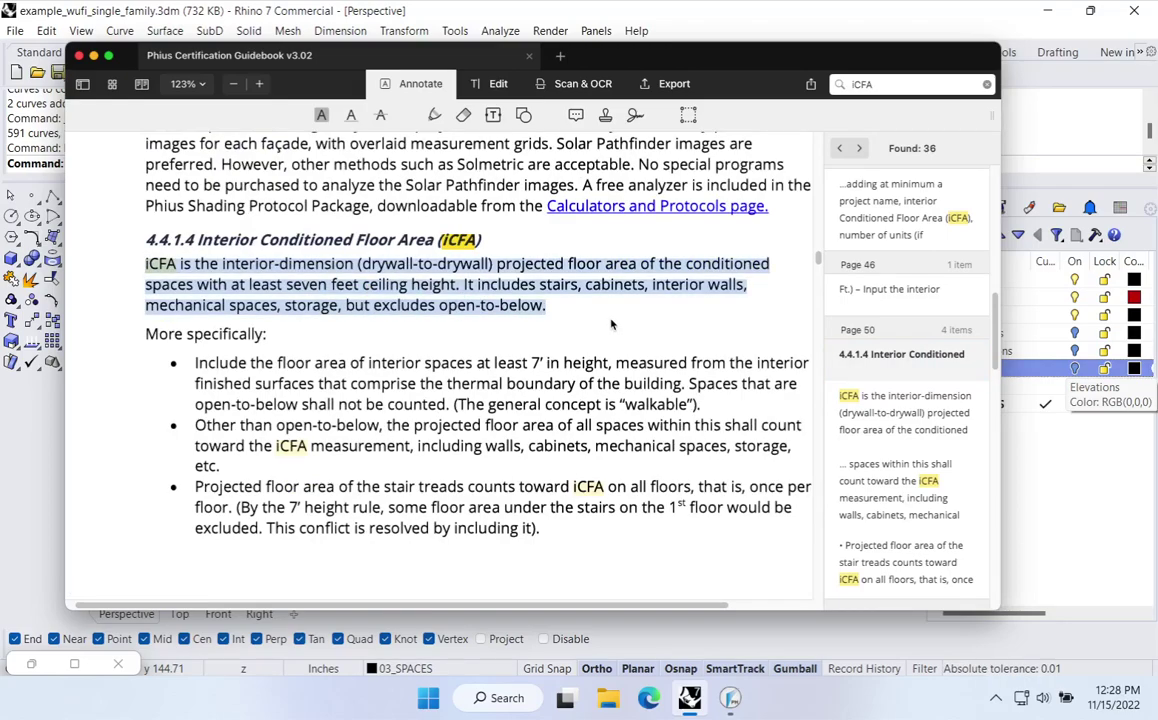
pyautogui.click(611, 323)
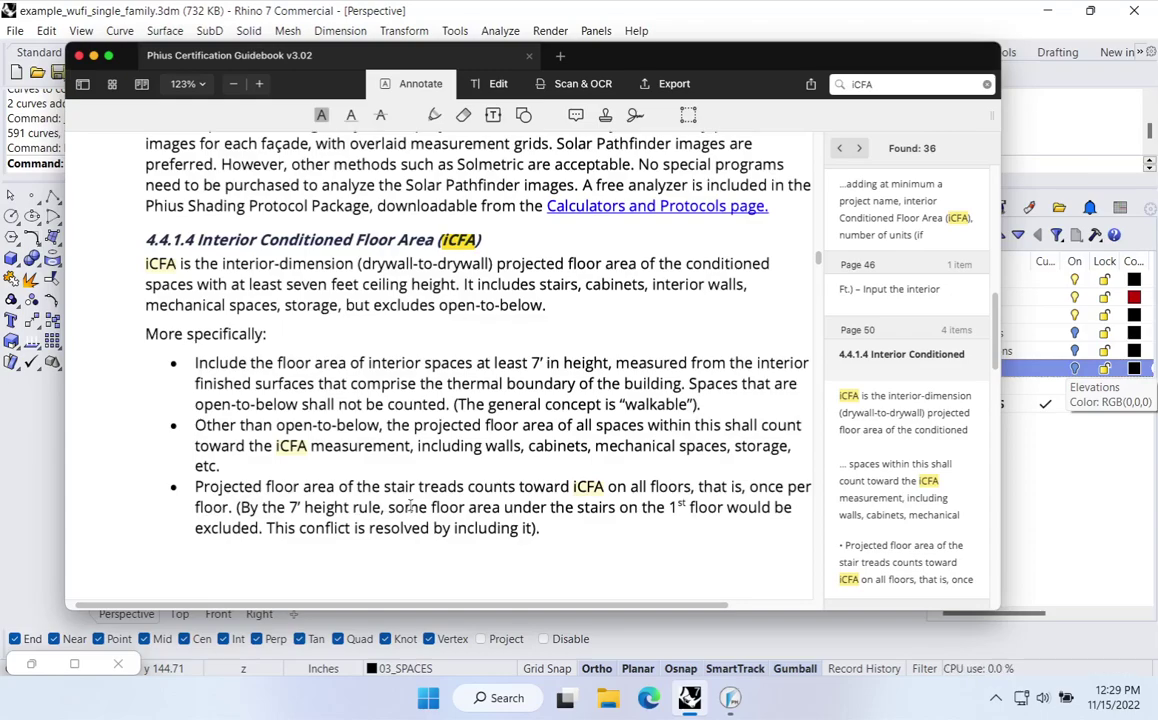
pyautogui.moveTo(270, 527); pyautogui.dragTo(521, 527)
pyautogui.doubleClick(524, 527)
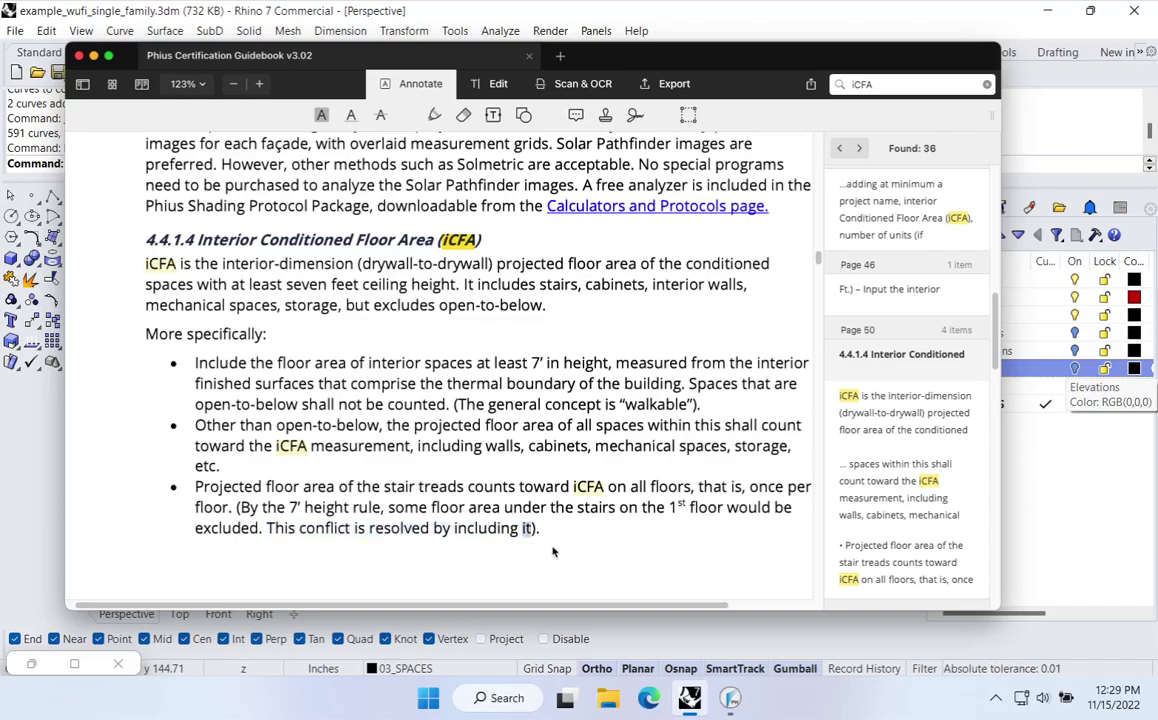
pyautogui.click(566, 516)
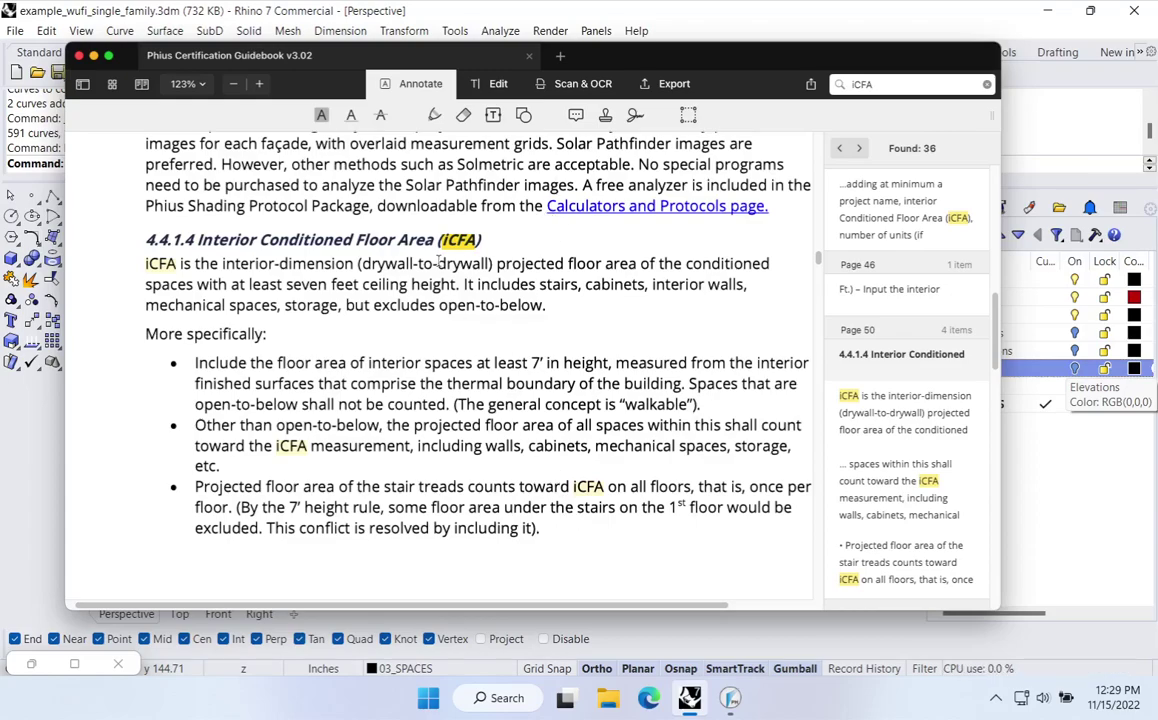
pyautogui.moveTo(358, 264); pyautogui.dragTo(485, 263)
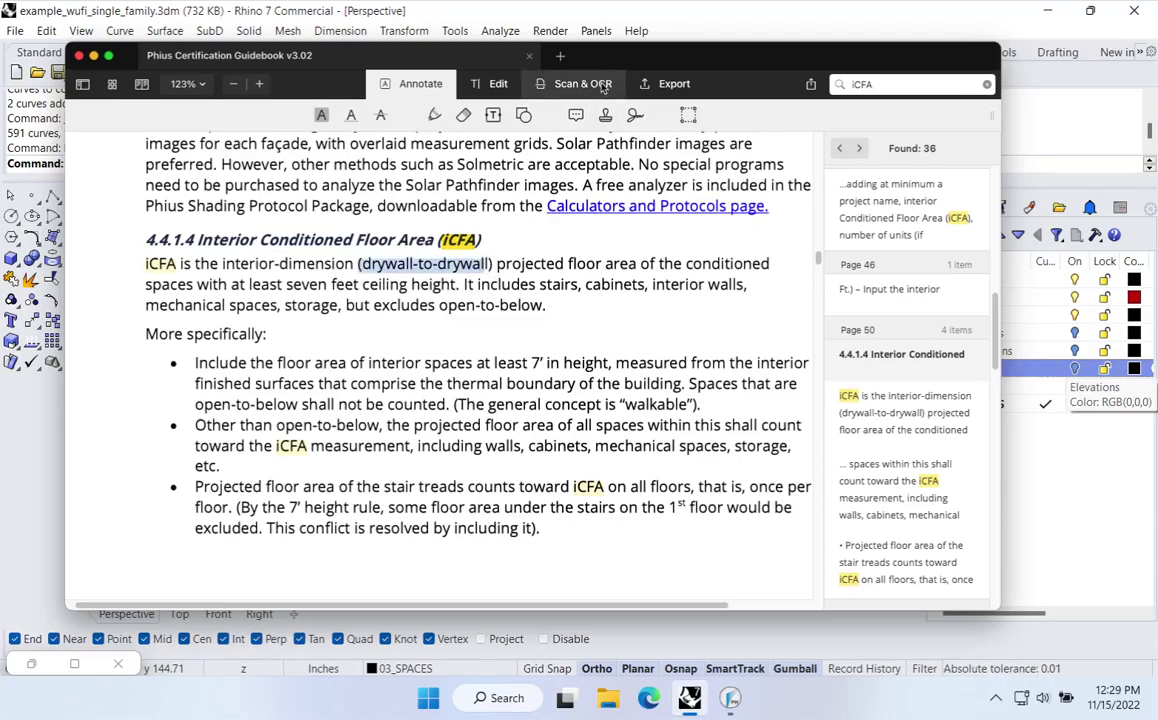
# Move the guidebook out of the way and examine the ground-floor plan in Rhino up close
pyautogui.moveTo(595, 65); pyautogui.dragTo(1157, 95)
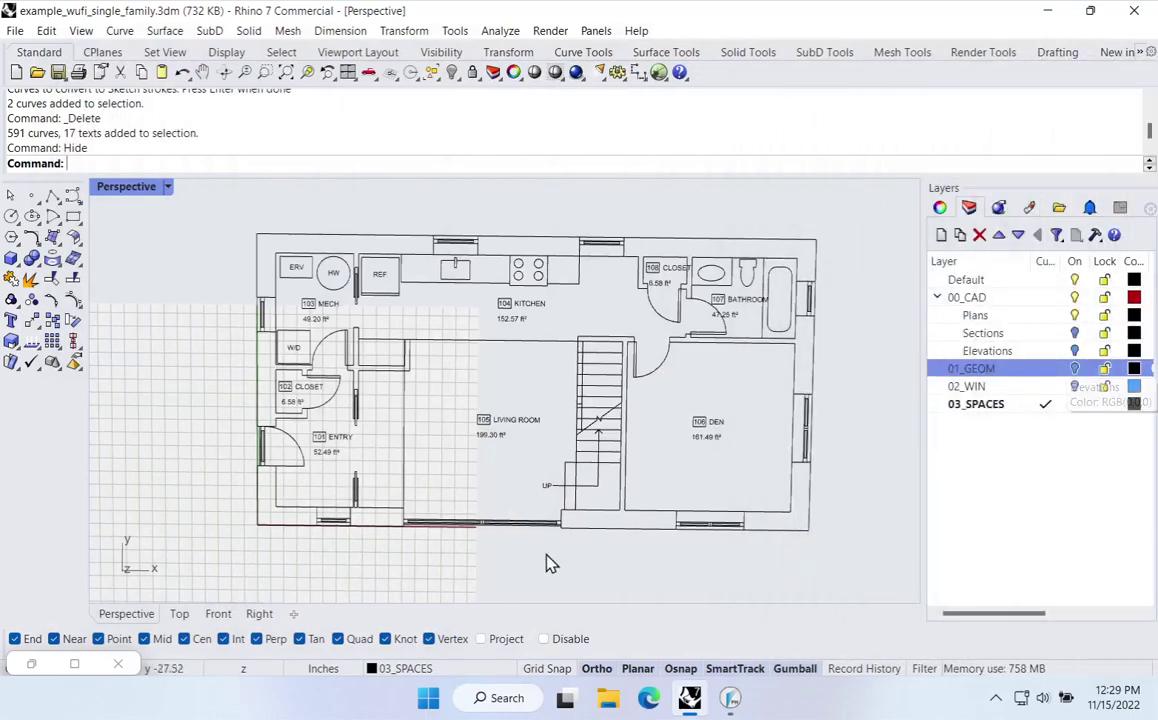
pyautogui.scroll(3, 638, 515)
pyautogui.moveTo(642, 500); pyautogui.dragTo(632, 507, button='right')
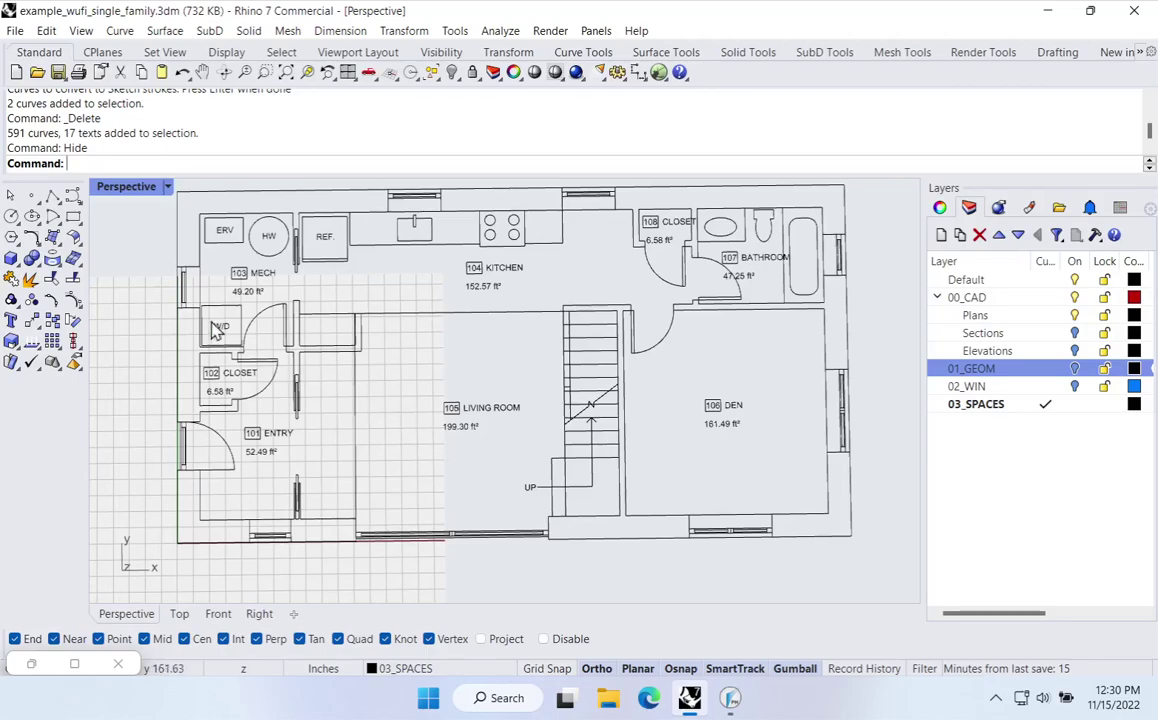
# Draw a rectangular plane over the entire ground-floor interior, from the entry's inside wall corner to the bathroom's opposite inside corner
pyautogui.click(12, 259)
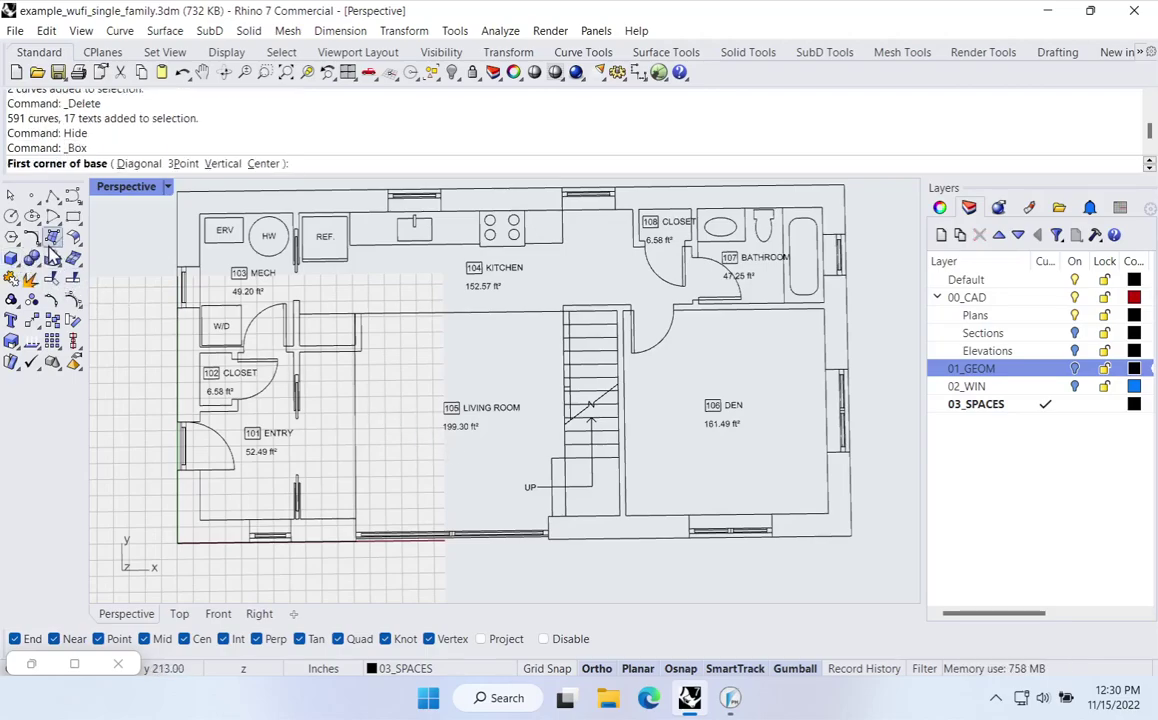
pyautogui.click(53, 238)
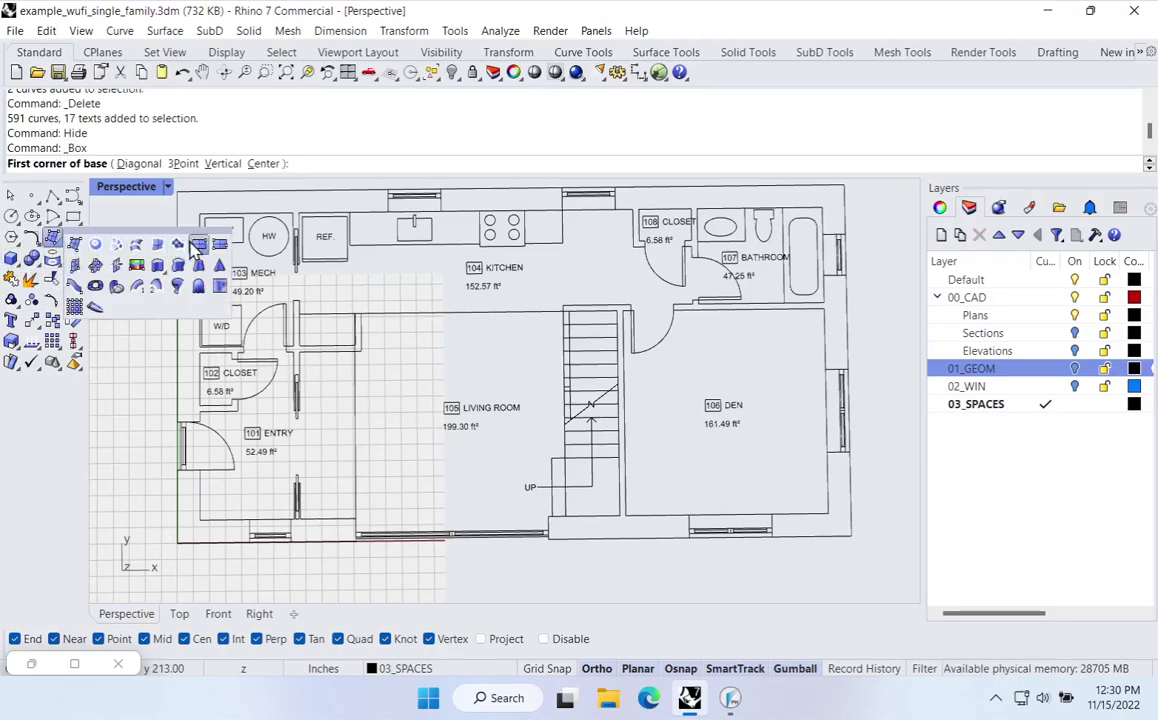
pyautogui.click(162, 246)
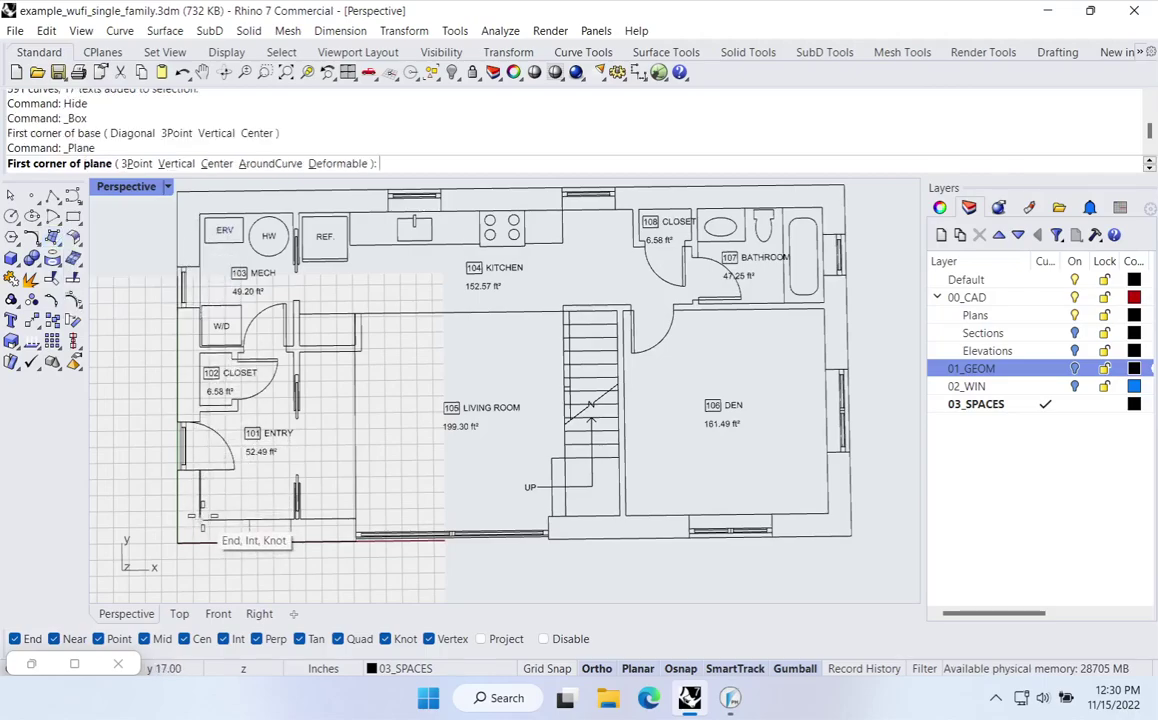
pyautogui.click(200, 517)
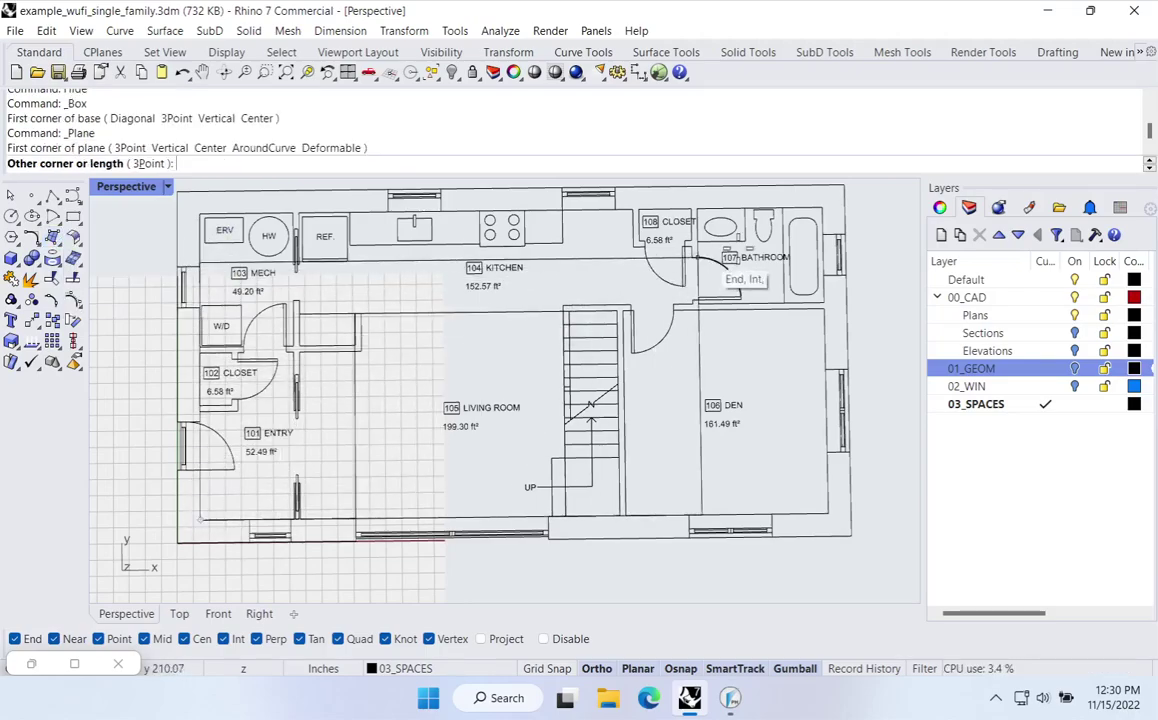
pyautogui.click(826, 208)
pyautogui.moveTo(597, 507); pyautogui.dragTo(538, 406, button='right')
# Change the display color of the 03_SPACES layer to orange
pyautogui.click(1137, 406)
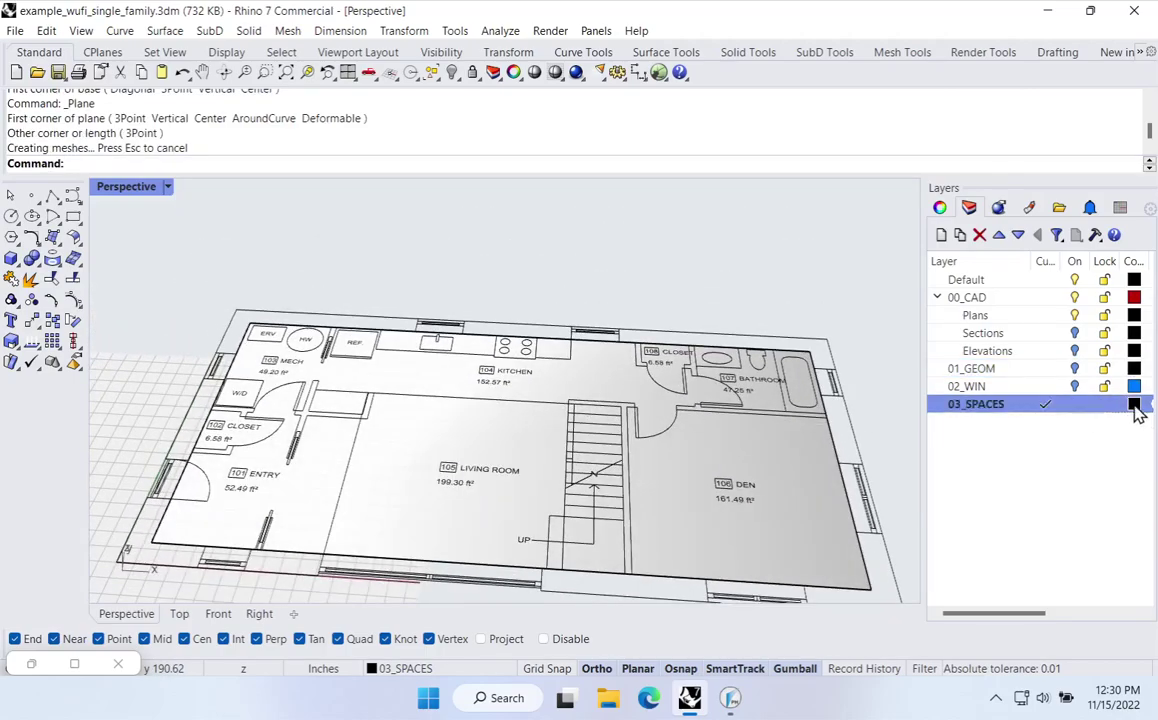
pyautogui.click(1136, 405)
pyautogui.moveTo(765, 310)
pyautogui.mouseDown()
pyautogui.moveTo(781, 336)
pyautogui.moveTo(768, 271)
pyautogui.moveTo(781, 286)
pyautogui.mouseUp()
pyautogui.click(858, 573)
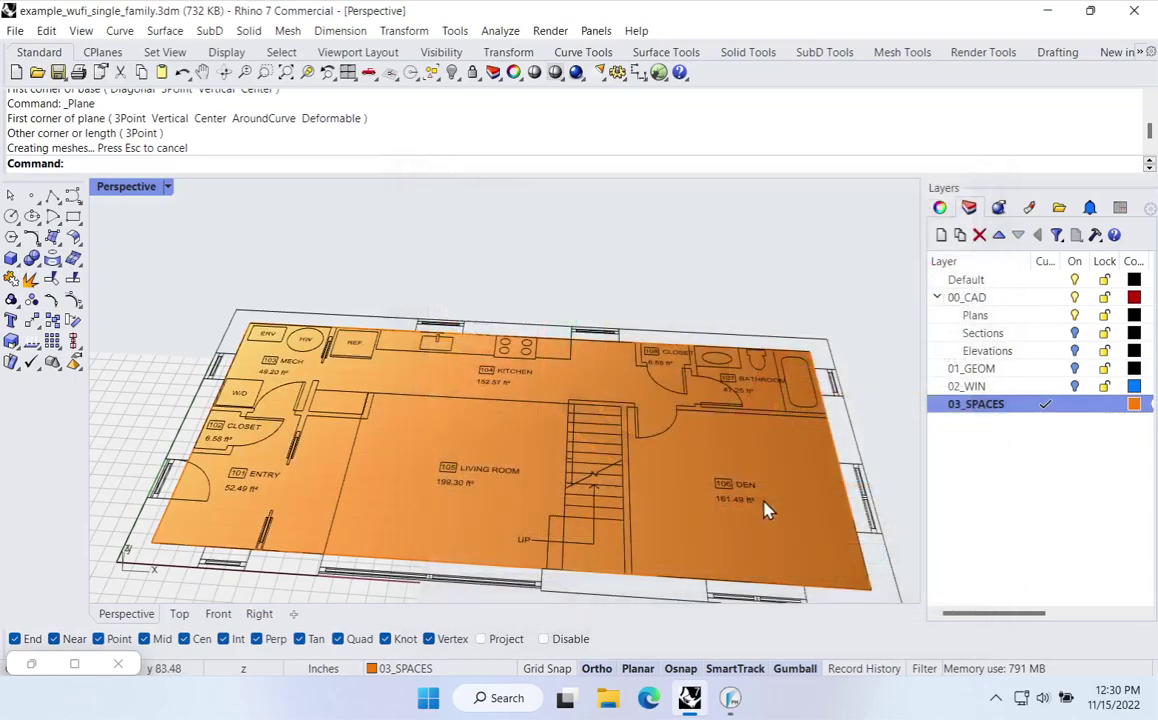
# Select and inspect the whole-floor surface, check the Rooms ventilation table in WUFI Passive, and return to Rhino
pyautogui.moveTo(504, 300); pyautogui.dragTo(551, 465, button='right')
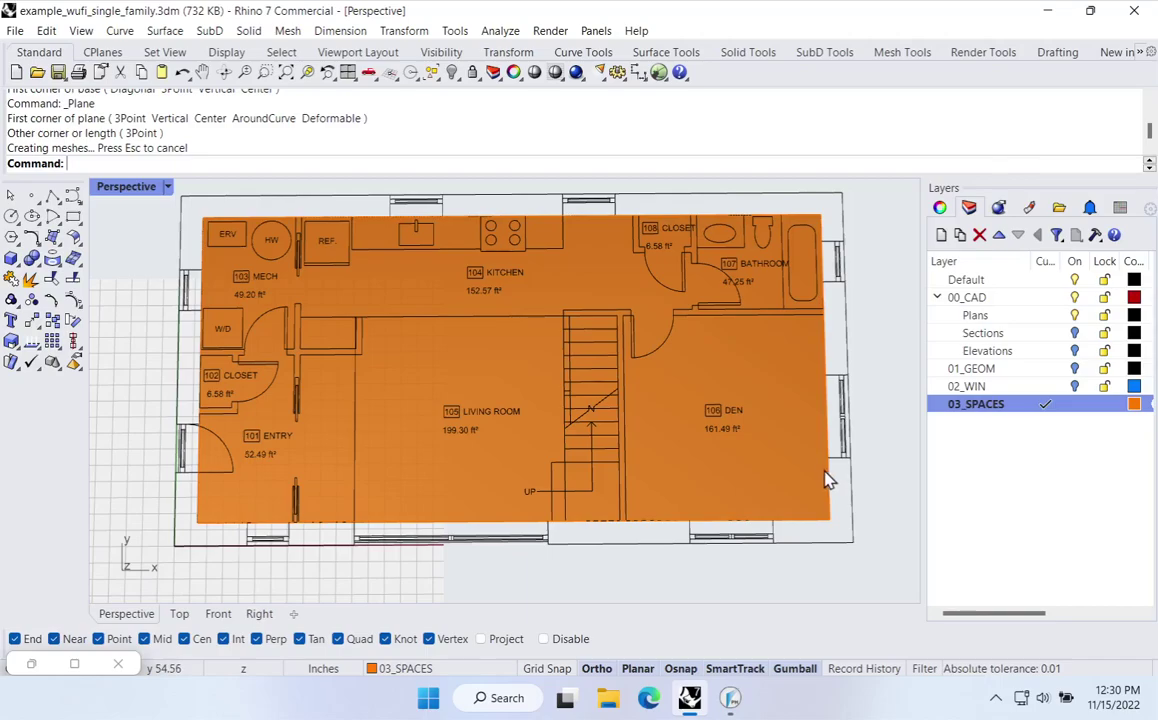
pyautogui.click(414, 432)
pyautogui.moveTo(421, 460); pyautogui.dragTo(610, 406, button='right')
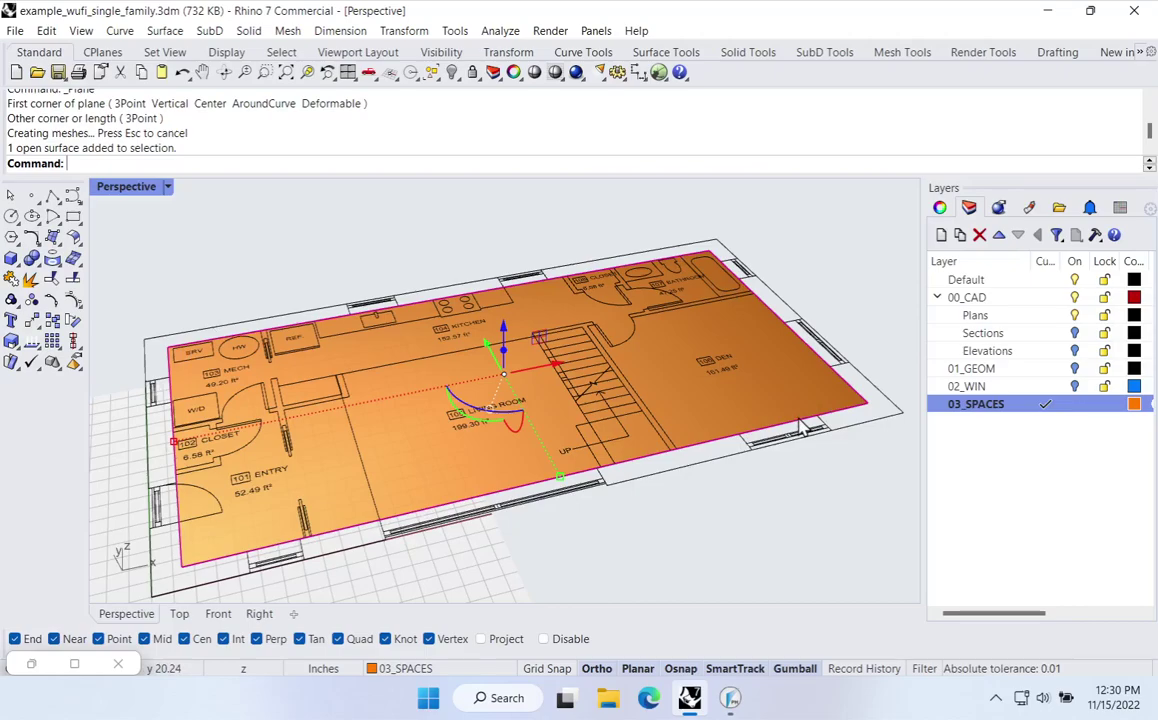
pyautogui.click(731, 700)
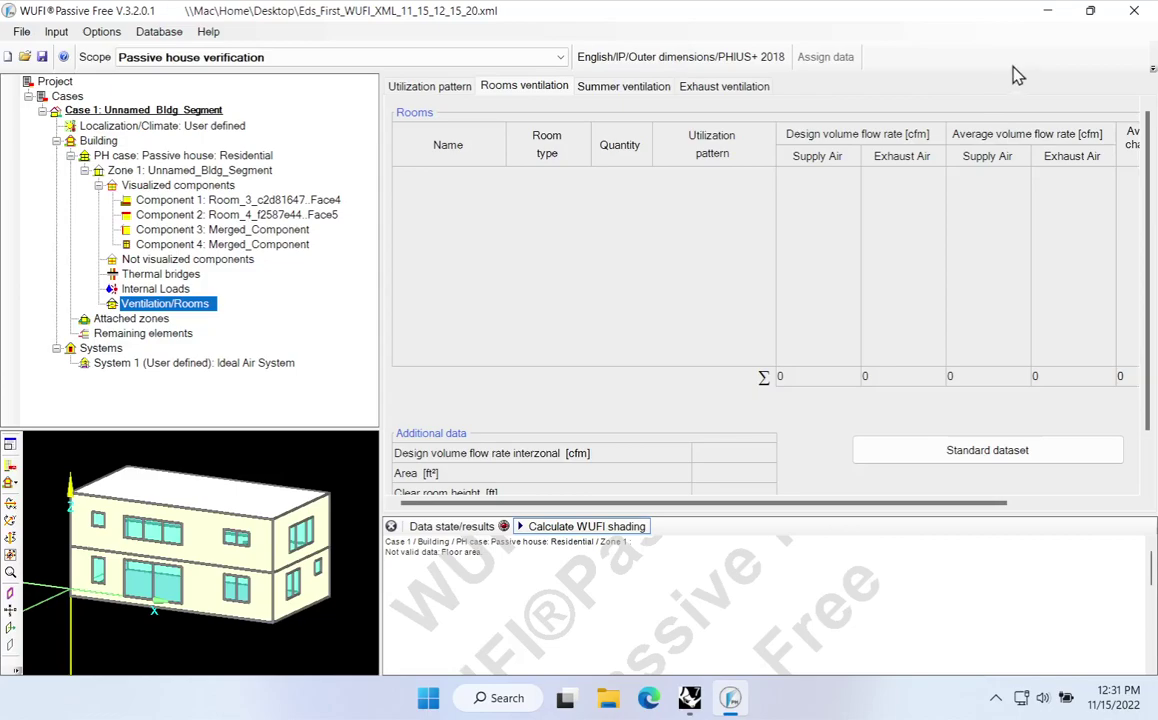
pyautogui.click(1058, 20)
# Delete the single surface covering the whole ground floor
pyautogui.scroll(5, 729, 290)
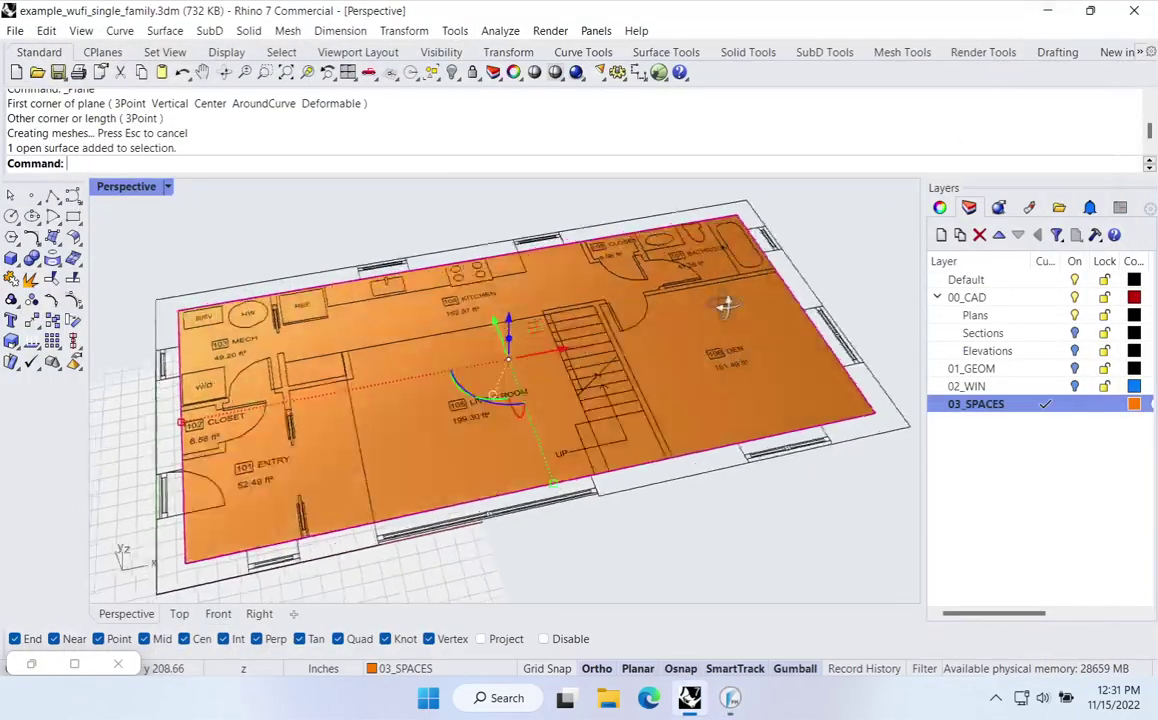
pyautogui.scroll(-3, 675, 443)
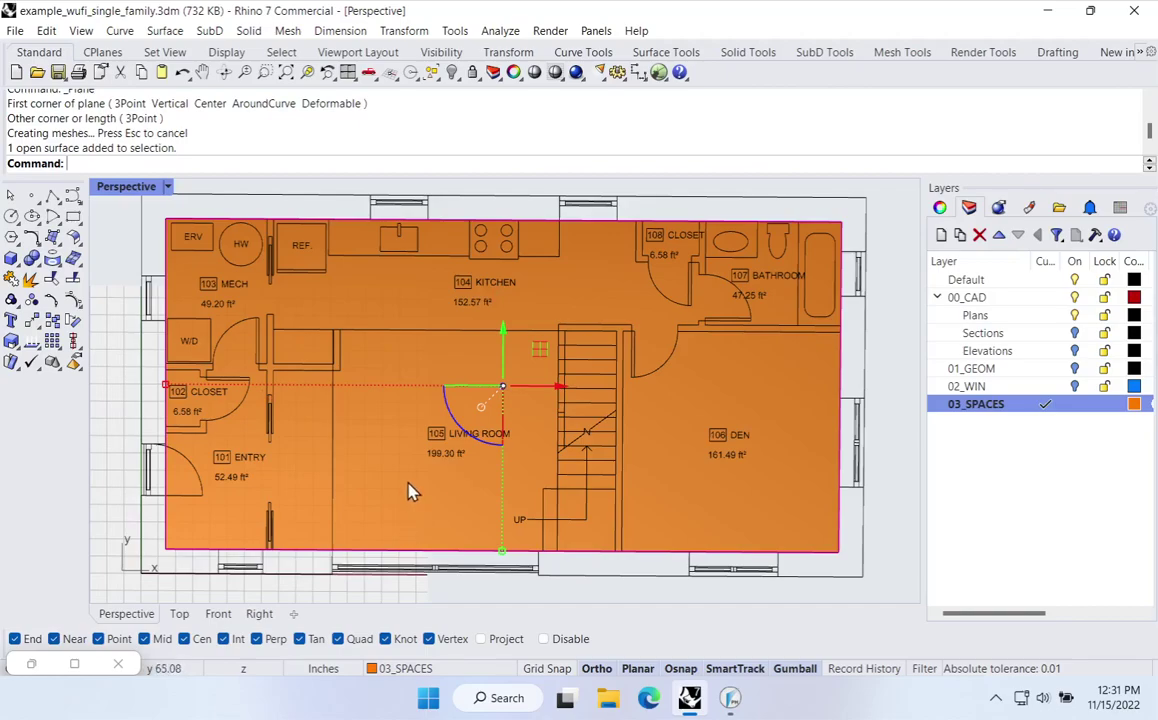
pyautogui.press('Delete')
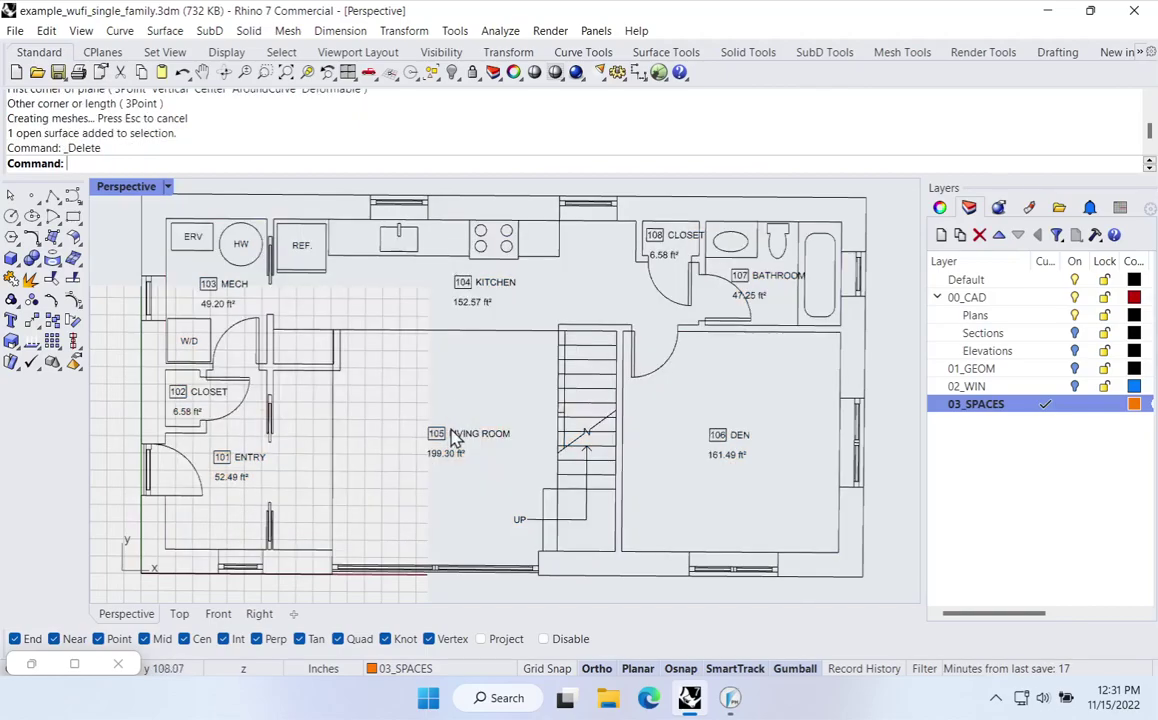
# Lock the 00_CAD layer with its sublayers so the plan linework cannot be selected
pyautogui.scroll(2, 395, 480)
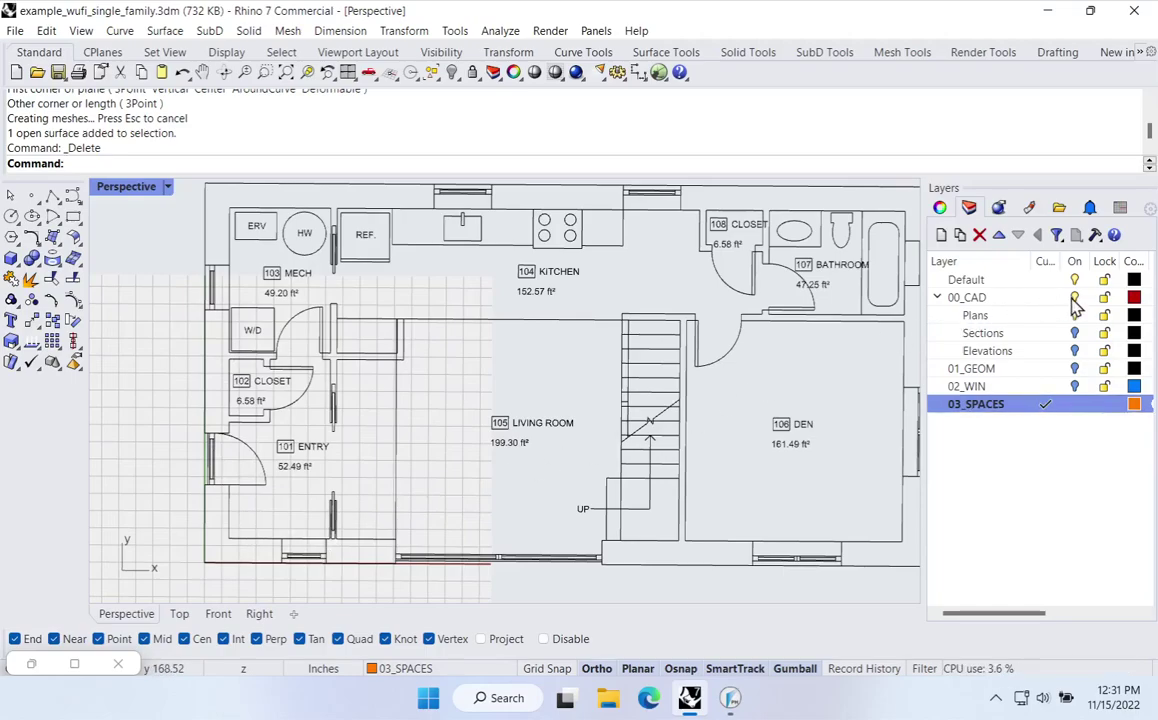
pyautogui.click(1104, 297)
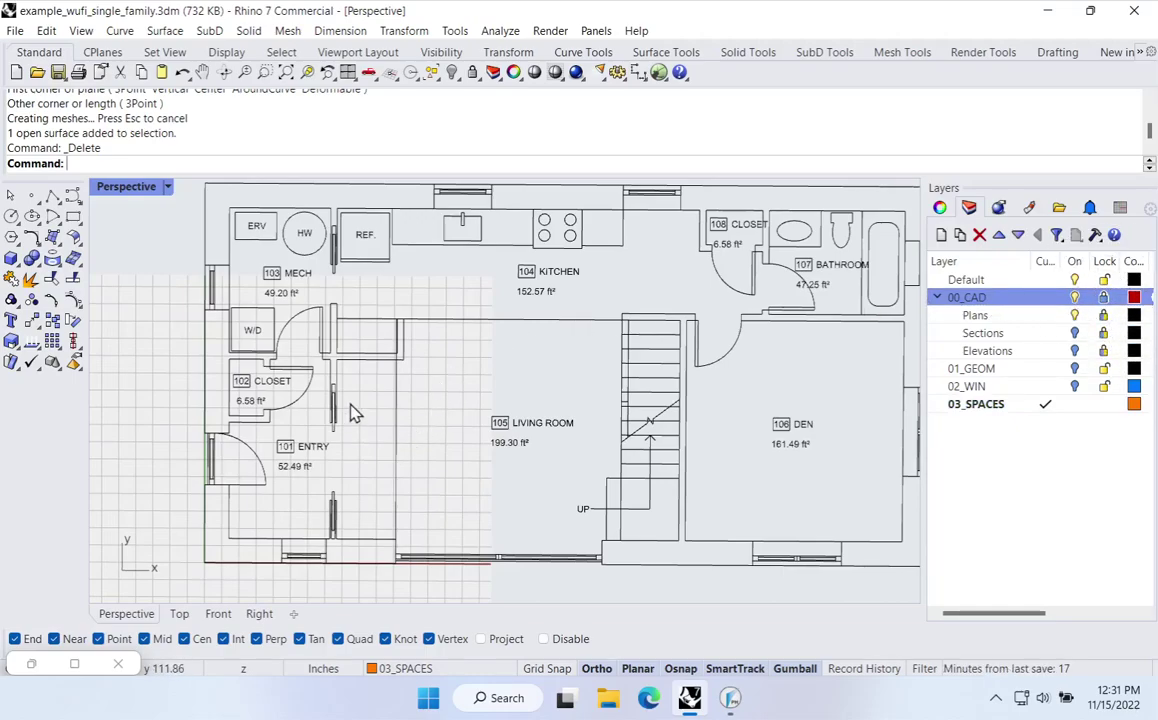
pyautogui.moveTo(483, 508); pyautogui.dragTo(158, 333)
# Draw a plane over the door side of room 101 ENTRY, from its lower inside corner to the outer corner of the closet wall
pyautogui.scroll(3, 273, 528)
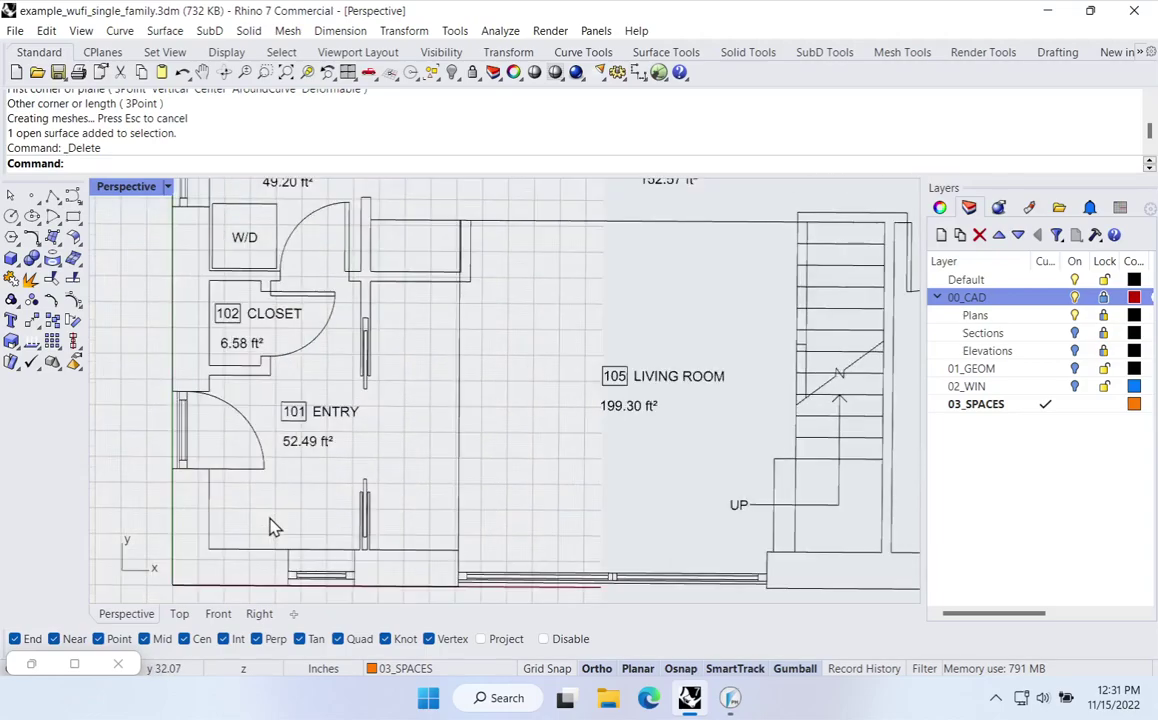
pyautogui.write('sr')
pyautogui.press('Return')
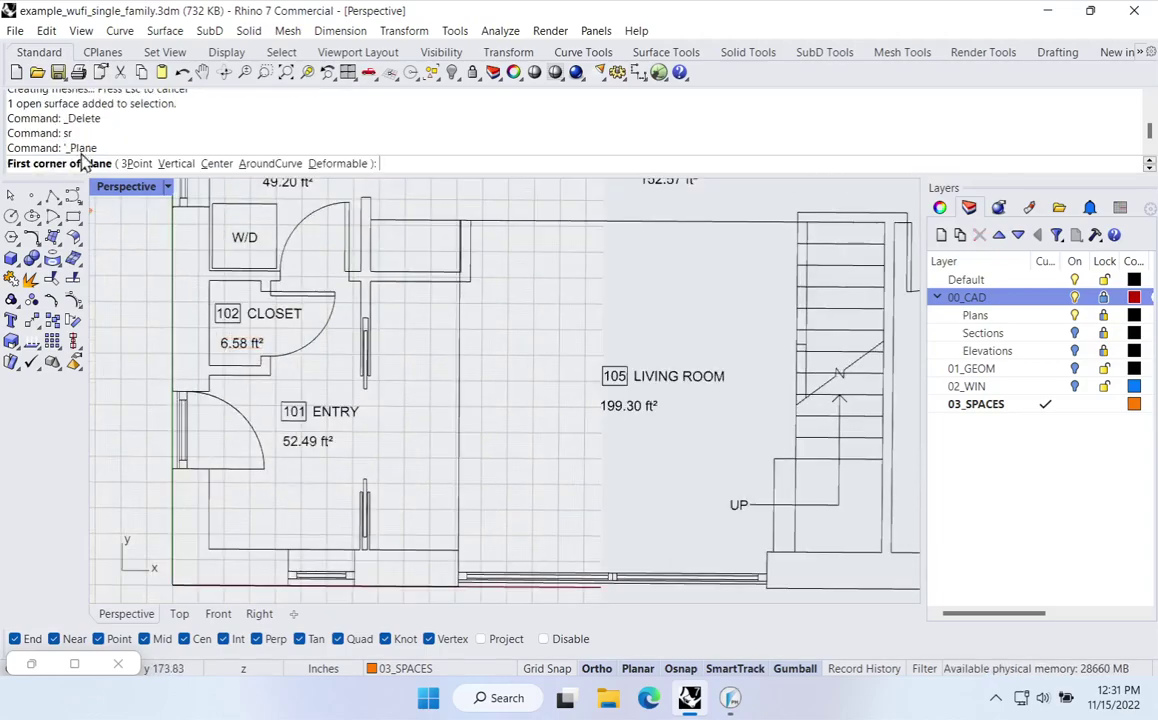
pyautogui.click(209, 547)
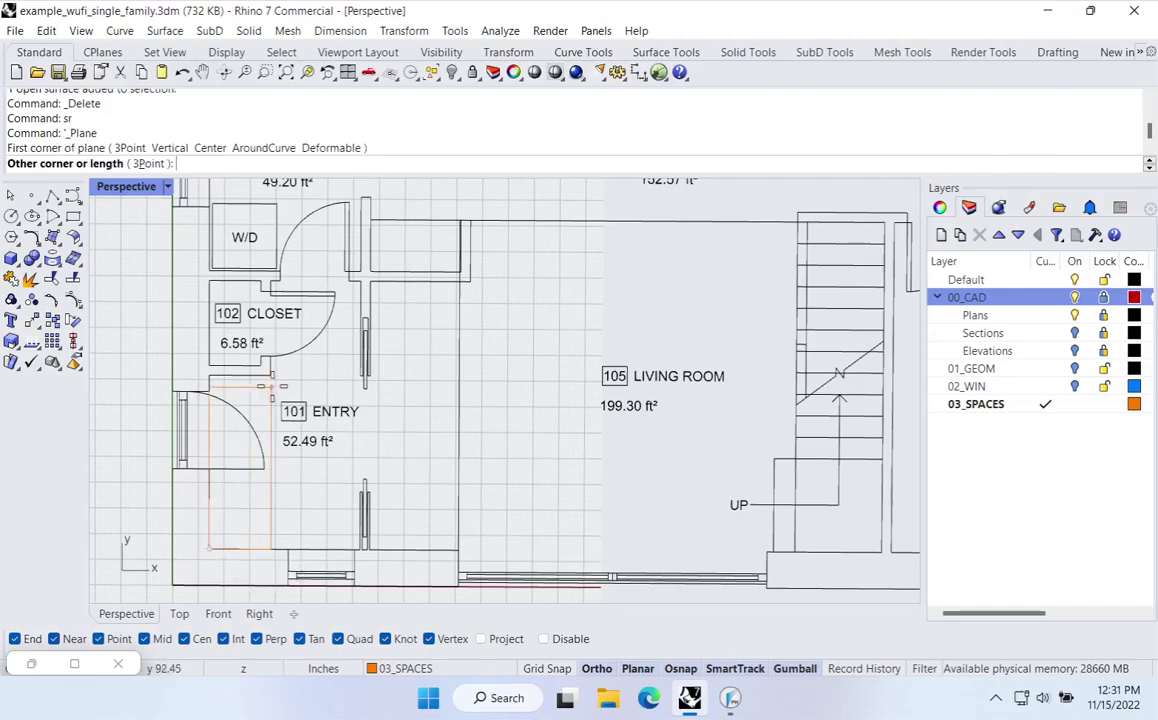
pyautogui.scroll(3, 337, 410)
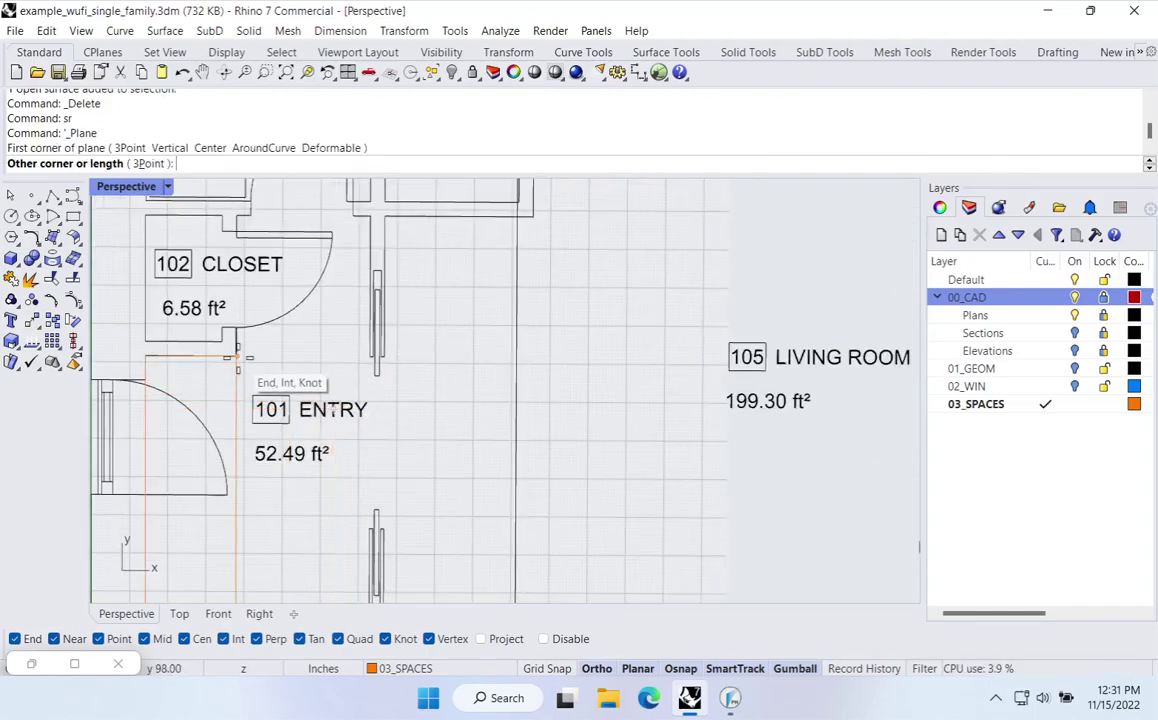
pyautogui.click(239, 358)
# Draw a second plane over the rest of room 101 ENTRY, from the first plane's lower corner to the wall corner beyond the closet
pyautogui.scroll(-2, 287, 370)
pyautogui.press('Return')
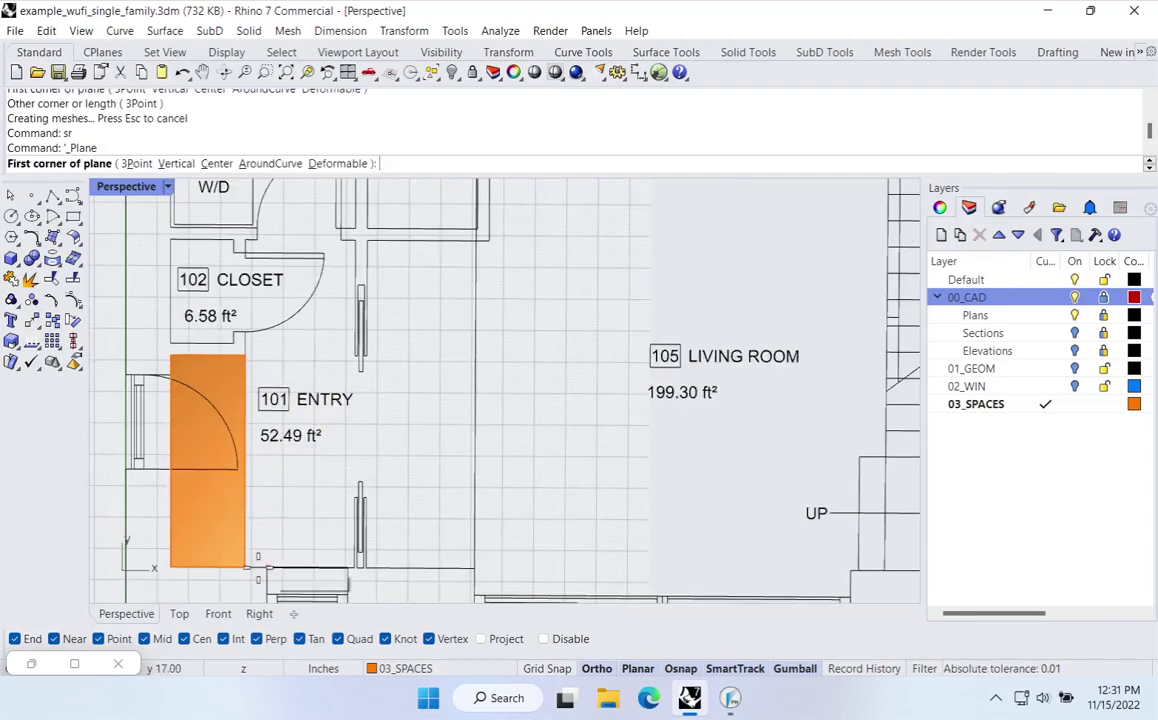
pyautogui.click(245, 567)
pyautogui.click(355, 240)
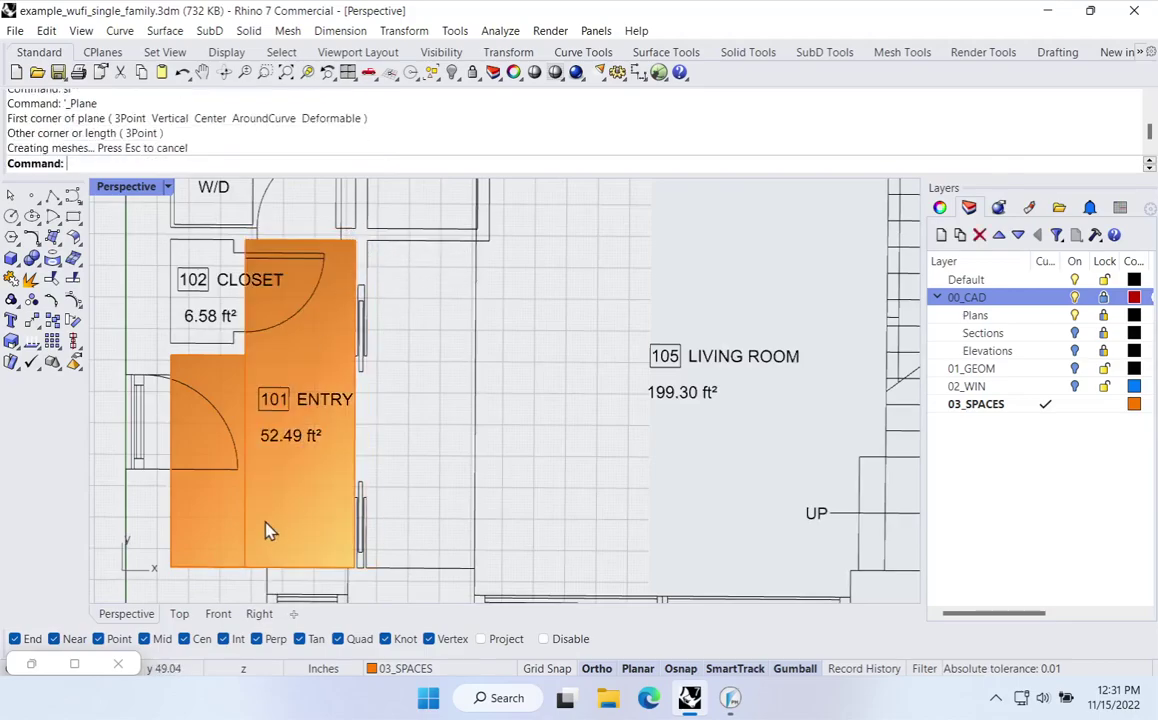
# Join the two adjacent entry planes into one polysurface
pyautogui.moveTo(274, 464); pyautogui.dragTo(256, 480, button='right')
pyautogui.click(256, 480)
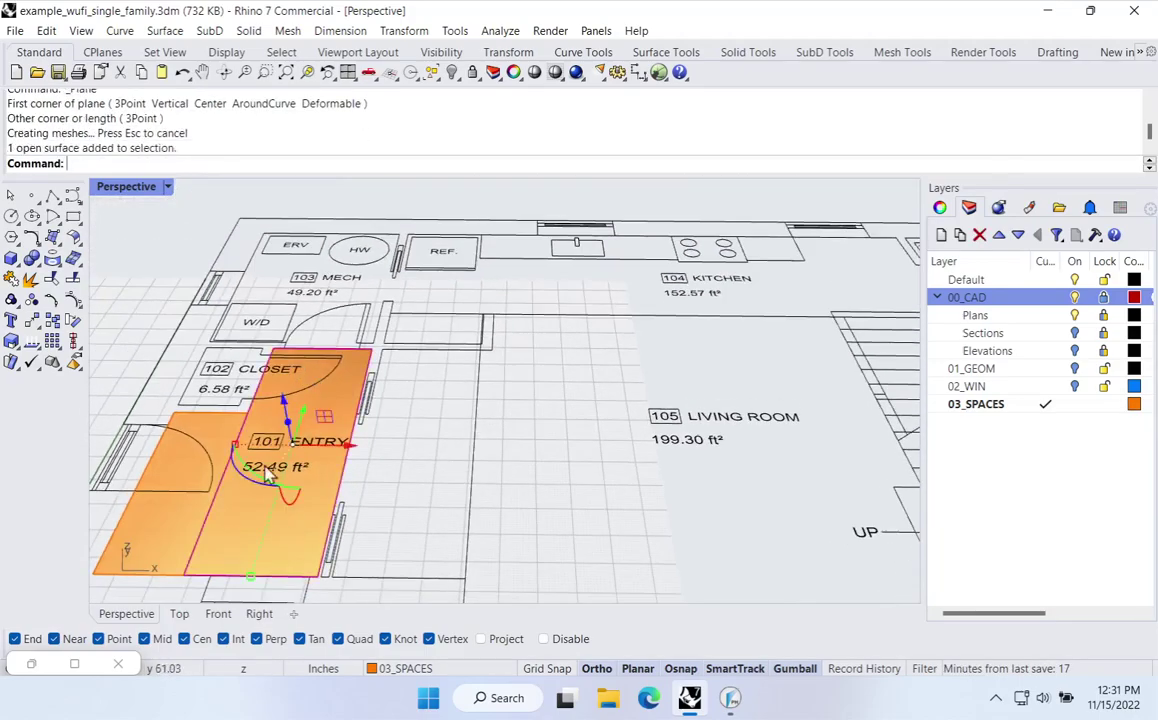
pyautogui.keyDown('shift'); pyautogui.click(222, 434); pyautogui.keyUp('shift')
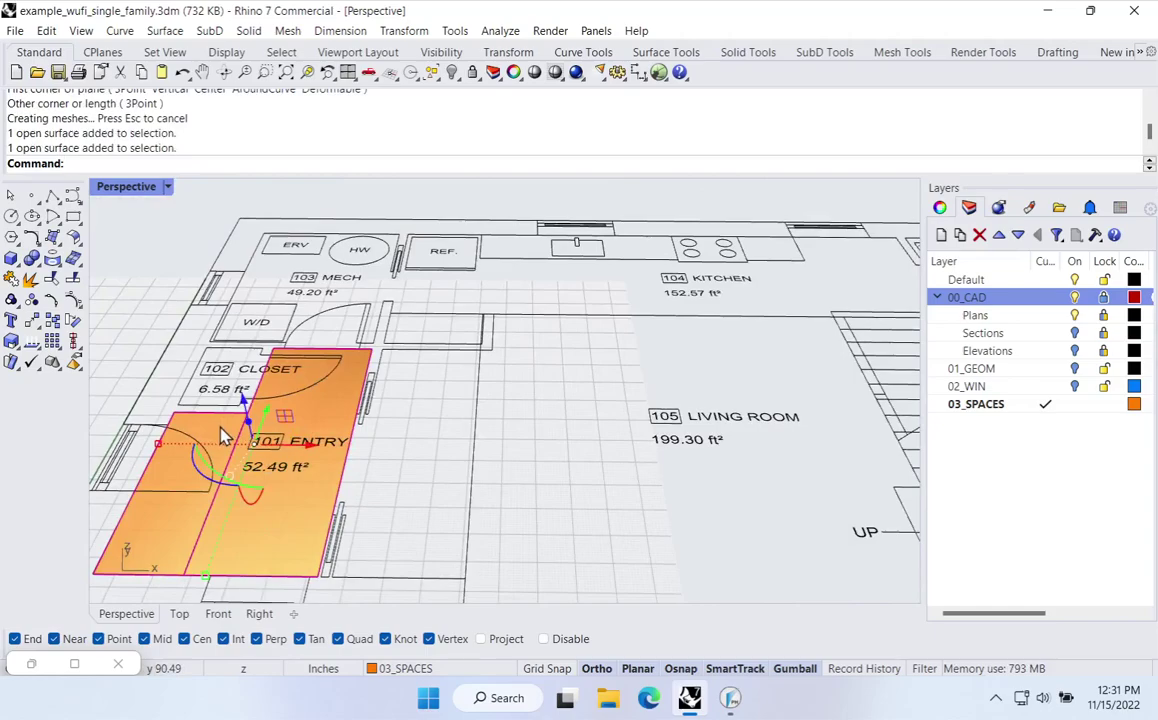
pyautogui.write('Jo')
pyautogui.press('Return')
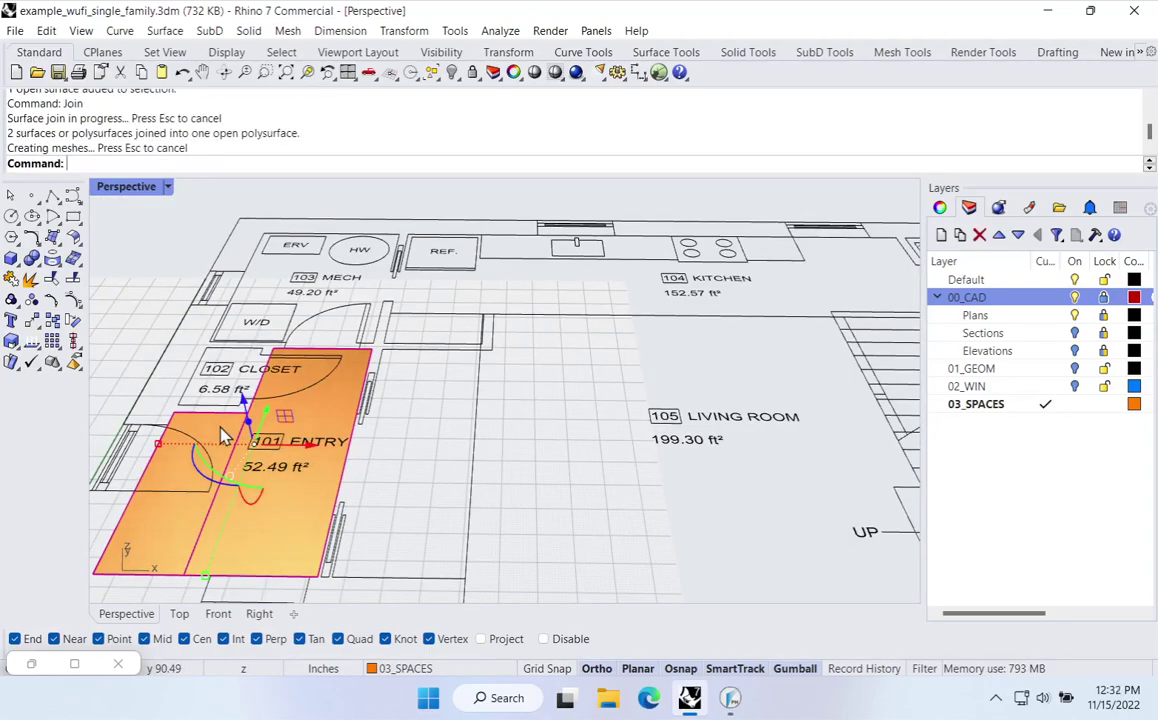
# Merge the joined entry floor's coplanar faces into a single L-shaped surface with MergeAllCoplanarFaces, and deselect it
pyautogui.write('MergeAllCoplanarFaces')
pyautogui.press('Down')
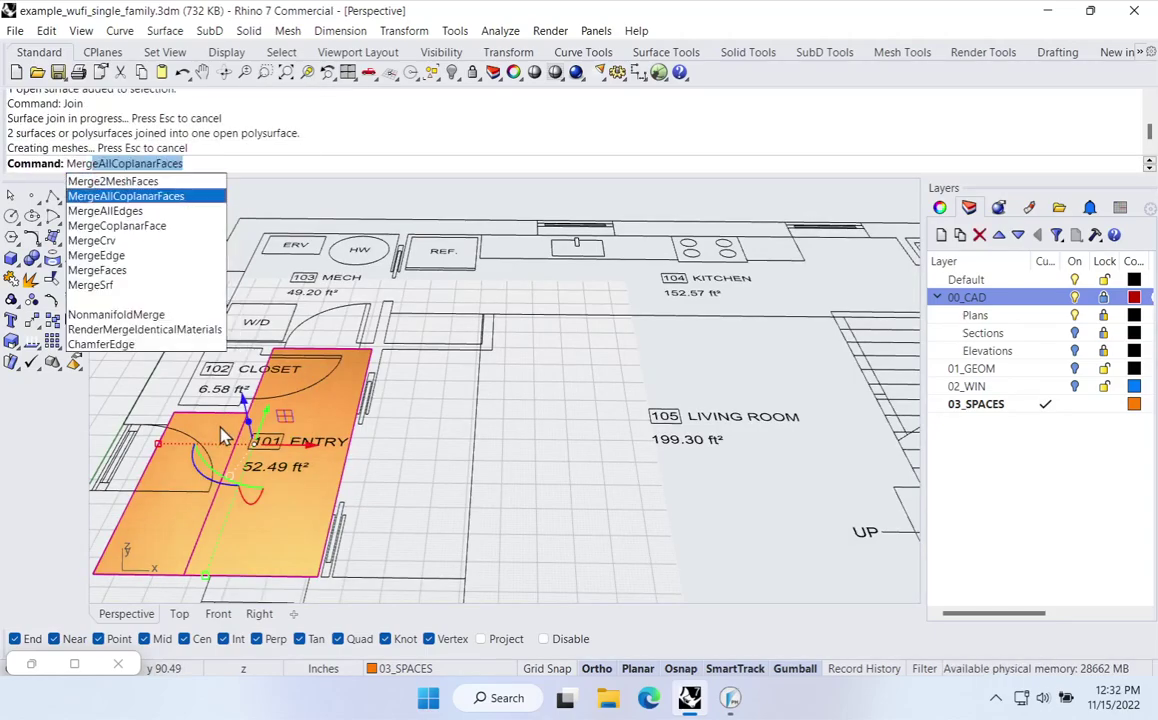
pyautogui.press('Return')
pyautogui.moveTo(248, 478); pyautogui.dragTo(300, 524, button='right')
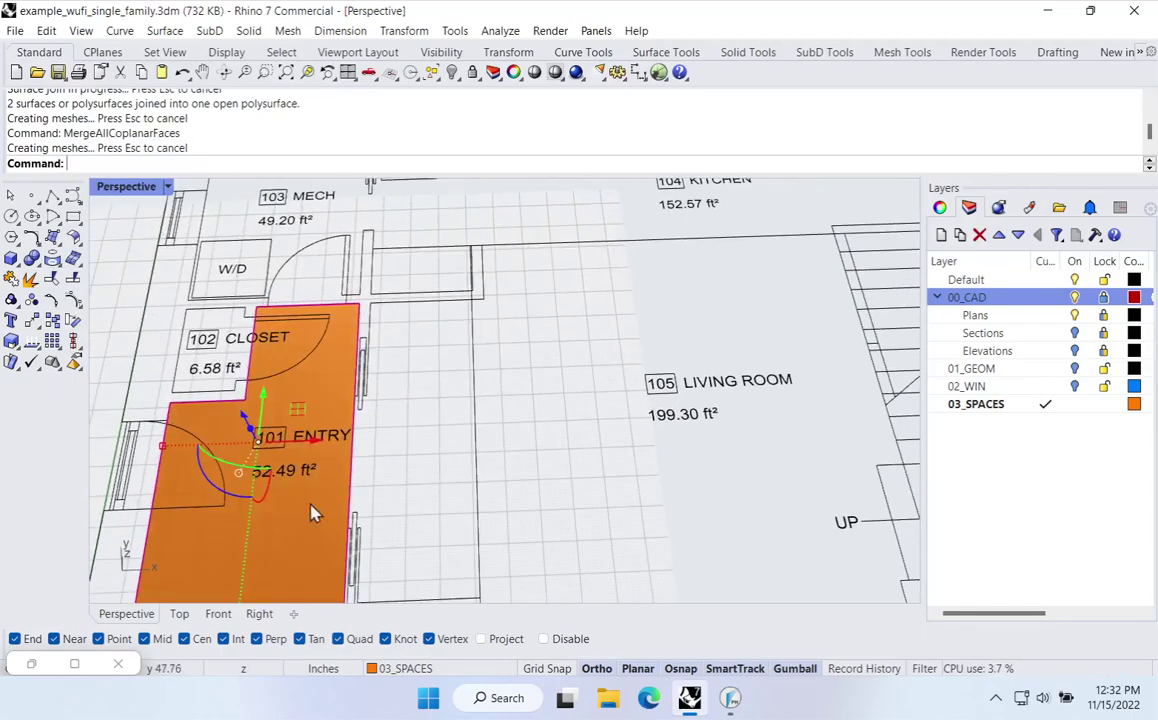
pyautogui.keyDown('shift'); pyautogui.moveTo(315, 423); pyautogui.dragTo(400, 370, button='right'); pyautogui.keyUp('shift')
pyautogui.press('Escape')
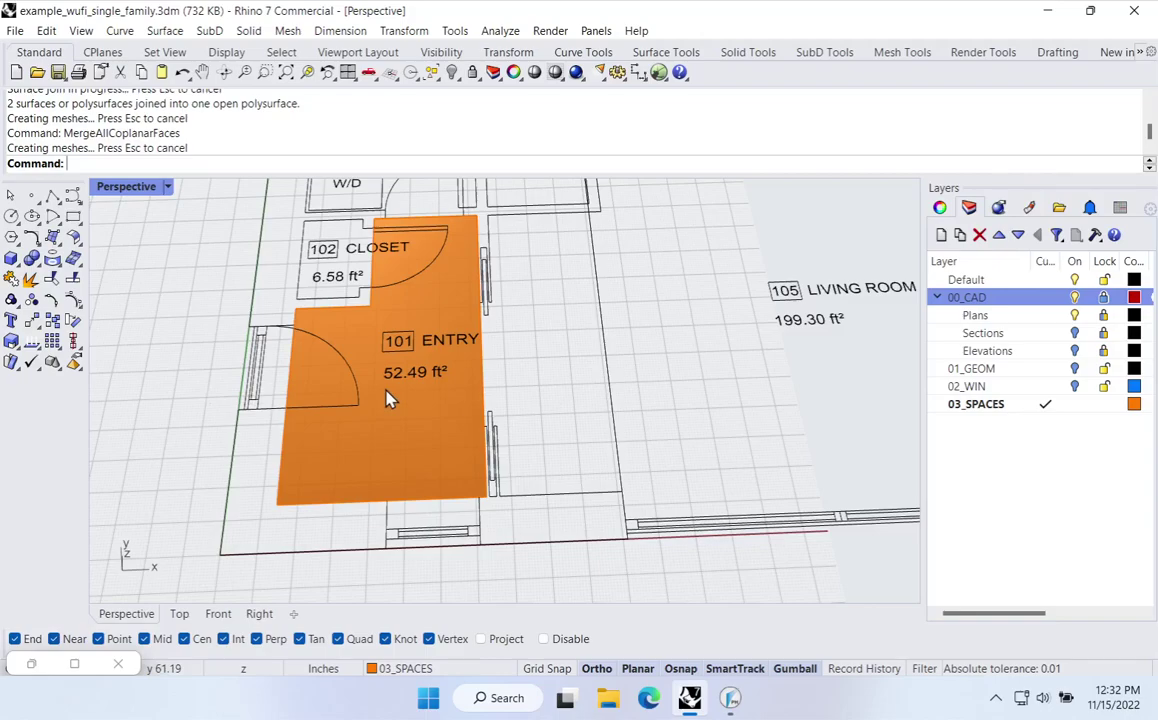
# Draw a plane over room 102 CLOSET between its inside wall corners, leaving out the wall thickness toward the entry
pyautogui.moveTo(390, 399); pyautogui.dragTo(378, 449, button='right')
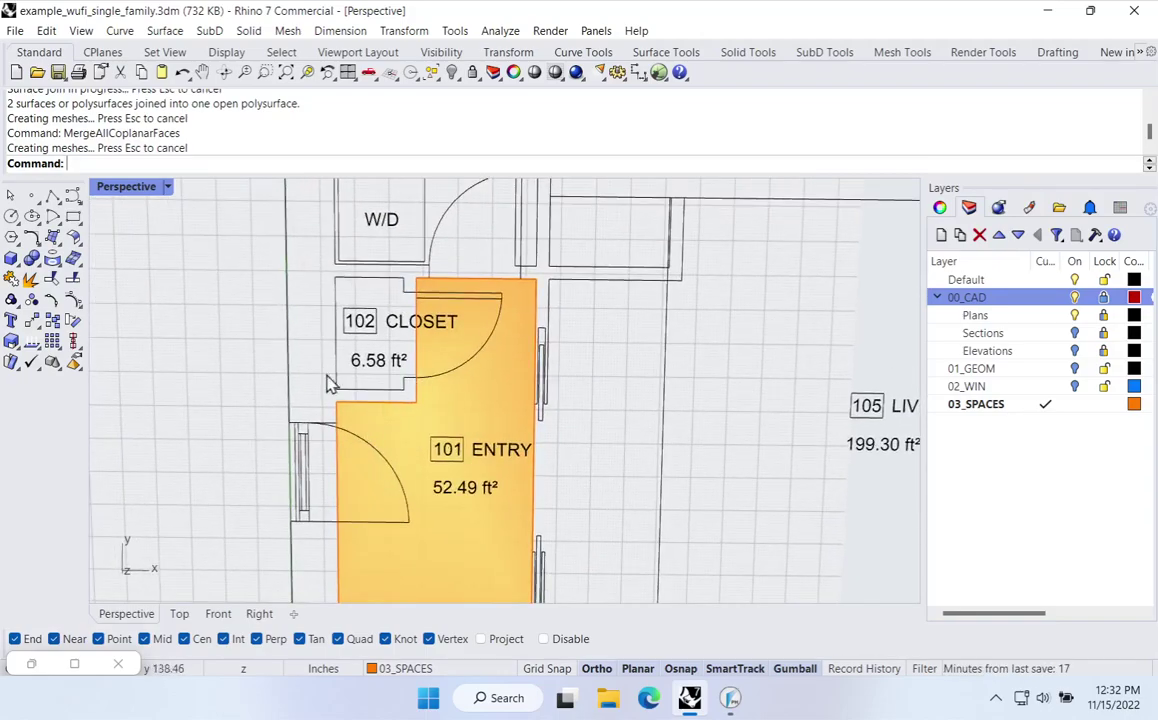
pyautogui.scroll(2, 380, 412)
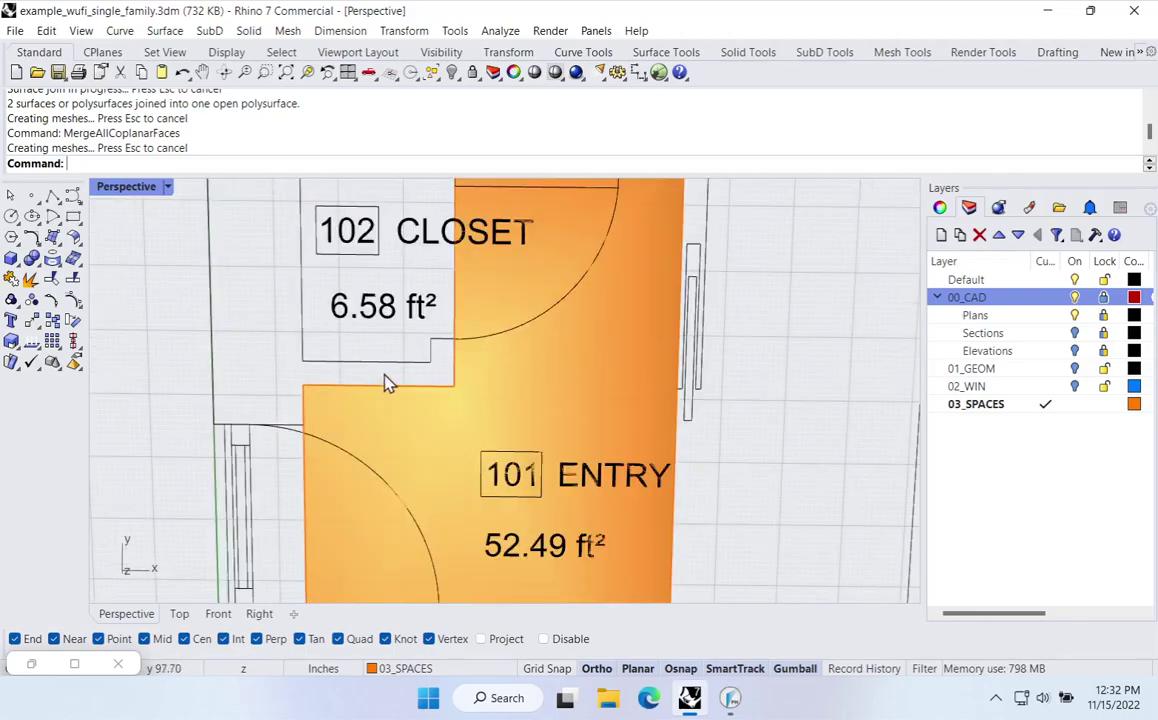
pyautogui.keyDown('shift'); pyautogui.moveTo(414, 359); pyautogui.dragTo(414, 404, button='right'); pyautogui.keyUp('shift')
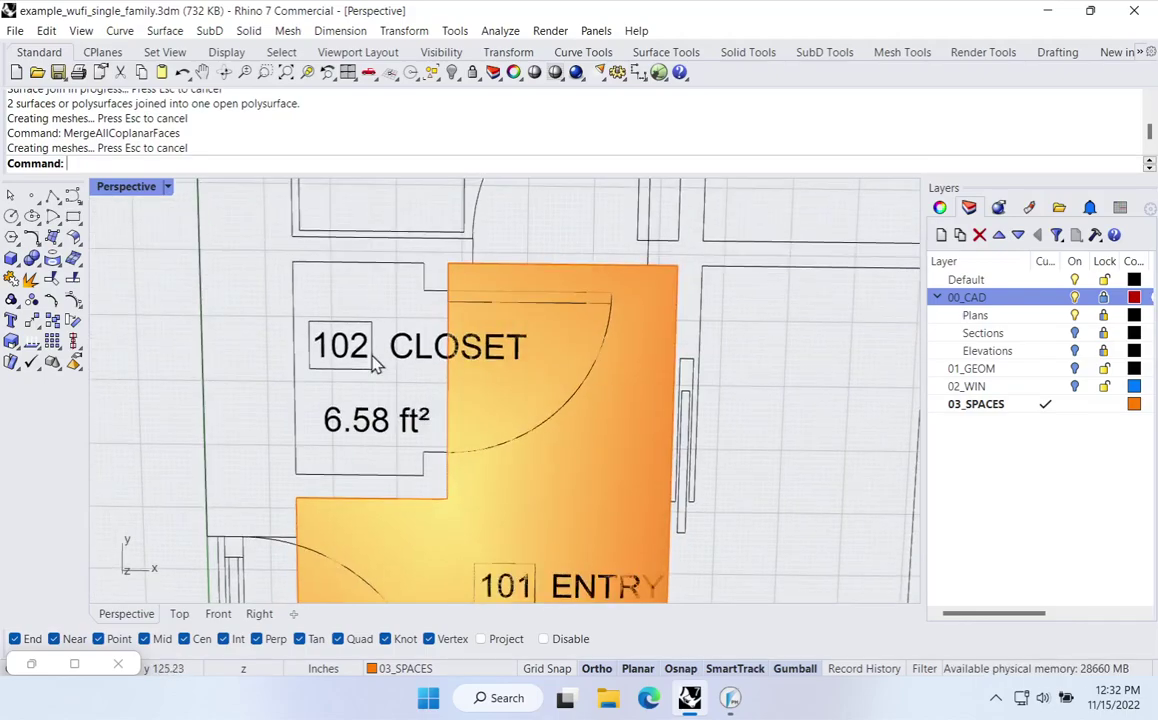
pyautogui.press('Return')
pyautogui.click(293, 263)
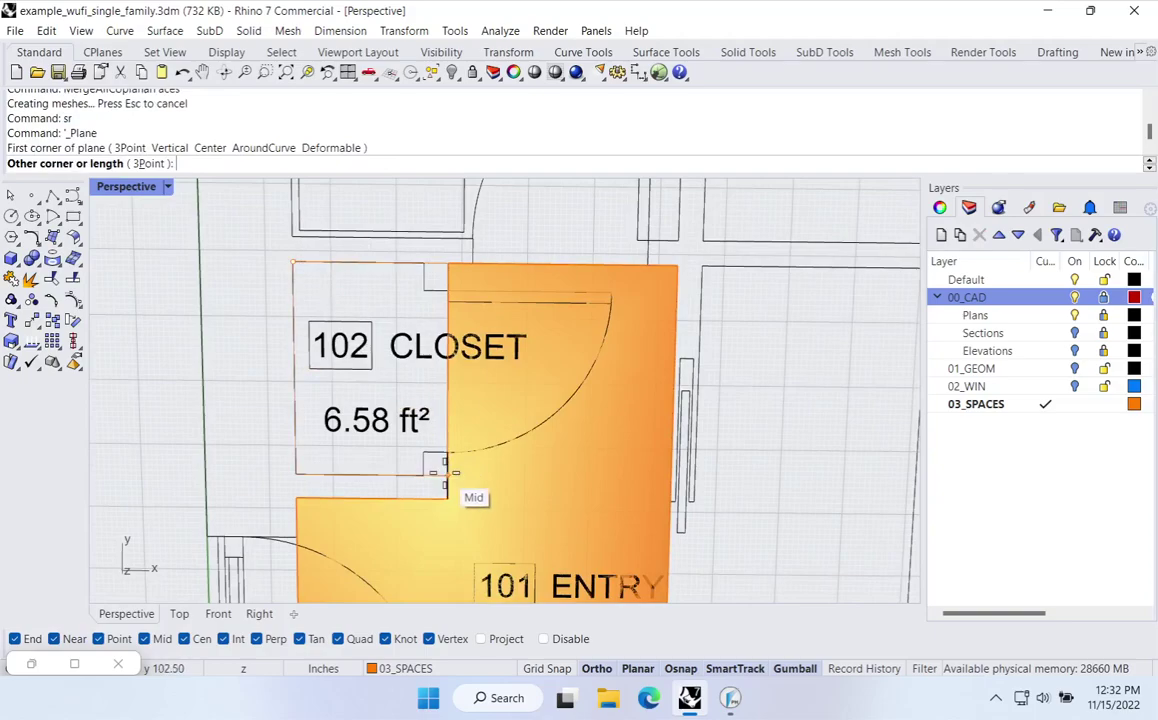
pyautogui.click(424, 478)
pyautogui.moveTo(424, 477); pyautogui.dragTo(427, 468, button='right')
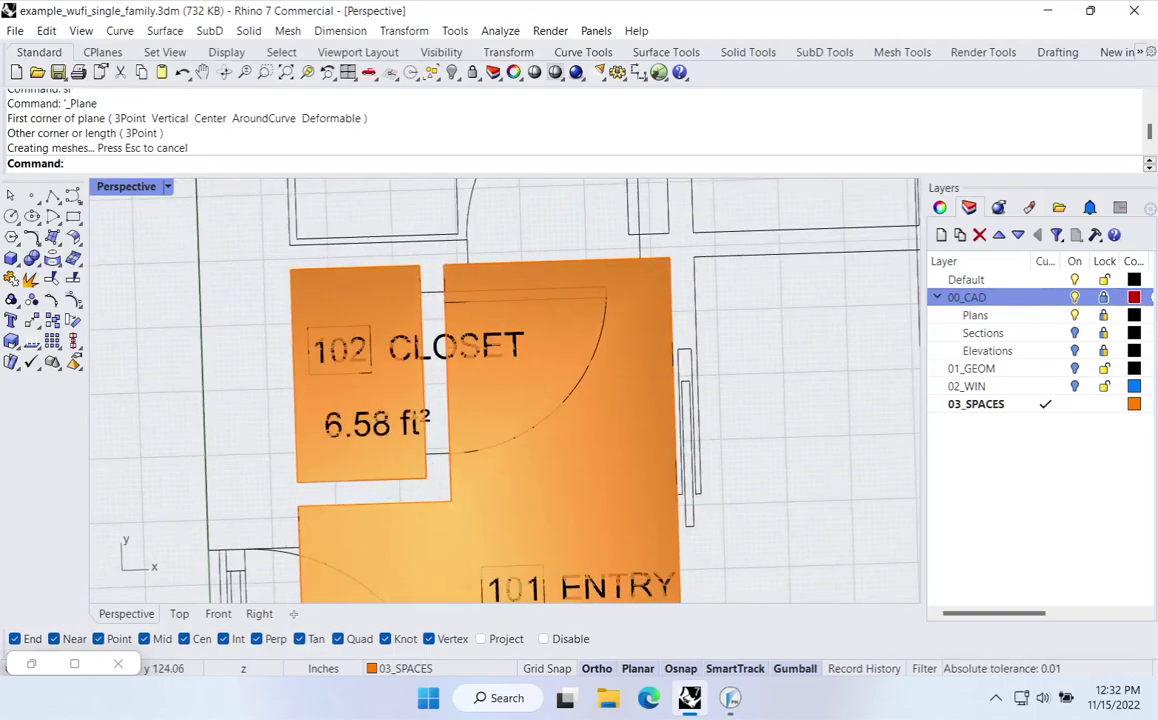
# Check the guidebook's iCFA rule on interior walls, then return to Rhino and examine the wall gap between closet and entry surfaces
pyautogui.moveTo(1157, 165); pyautogui.dragTo(730, 93)
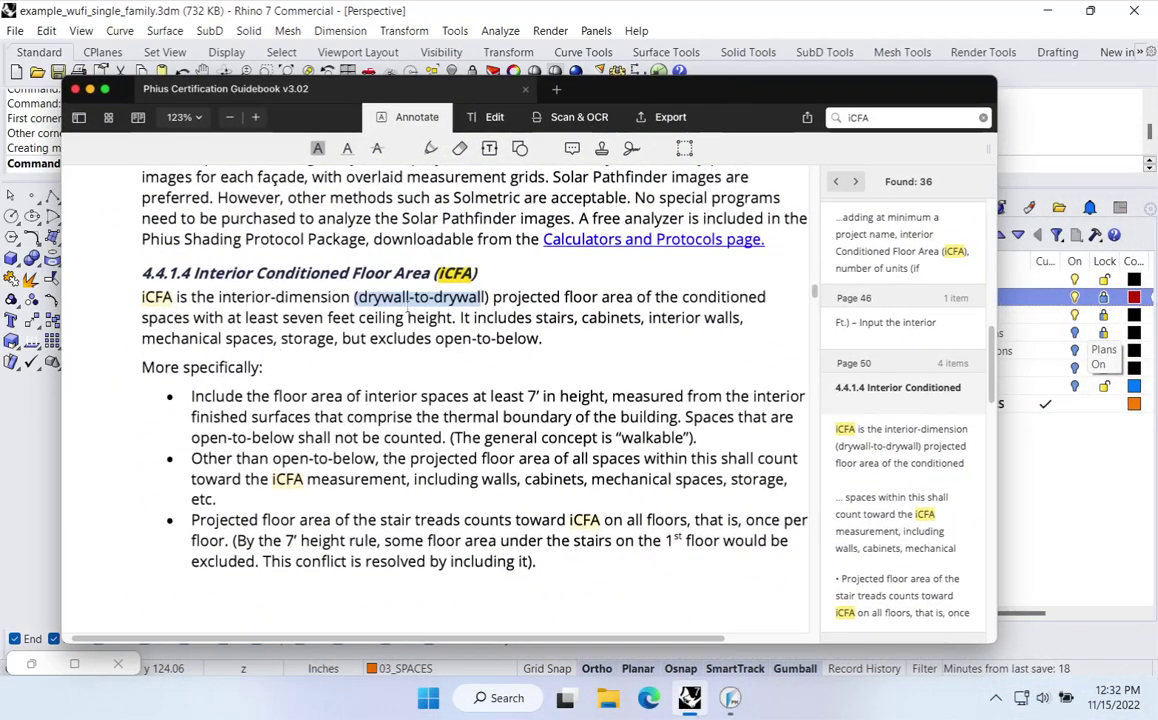
pyautogui.moveTo(647, 317); pyautogui.dragTo(740, 319)
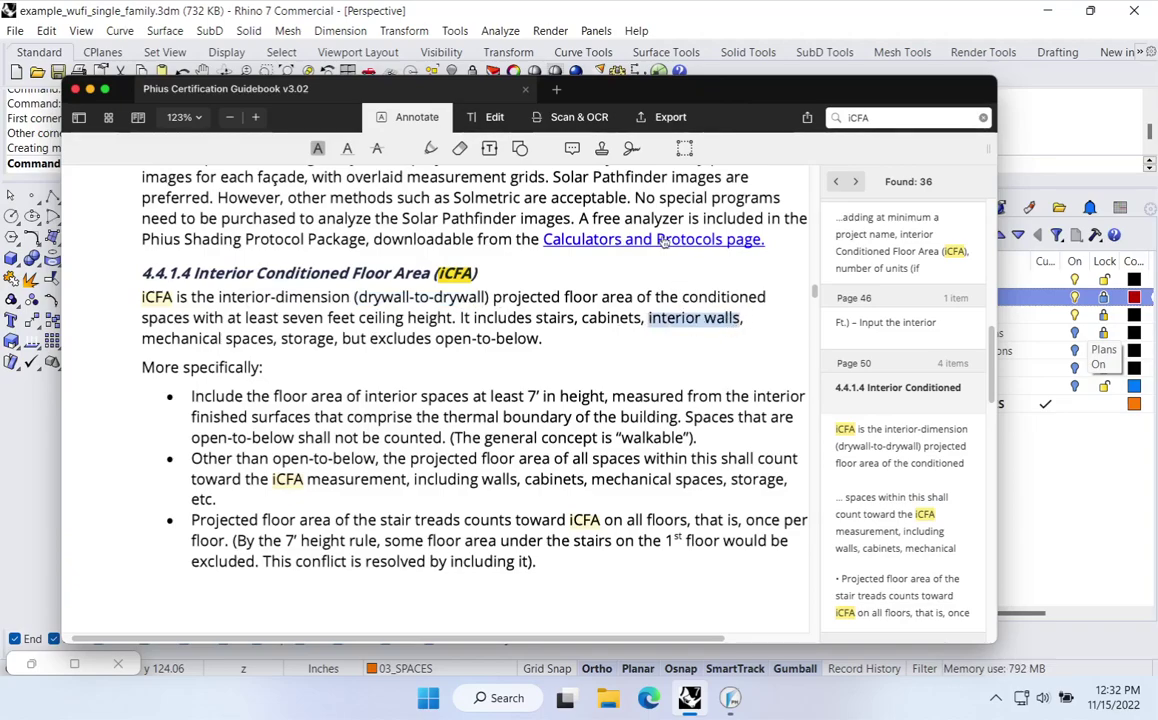
pyautogui.hotkey('alt', 'Tab')
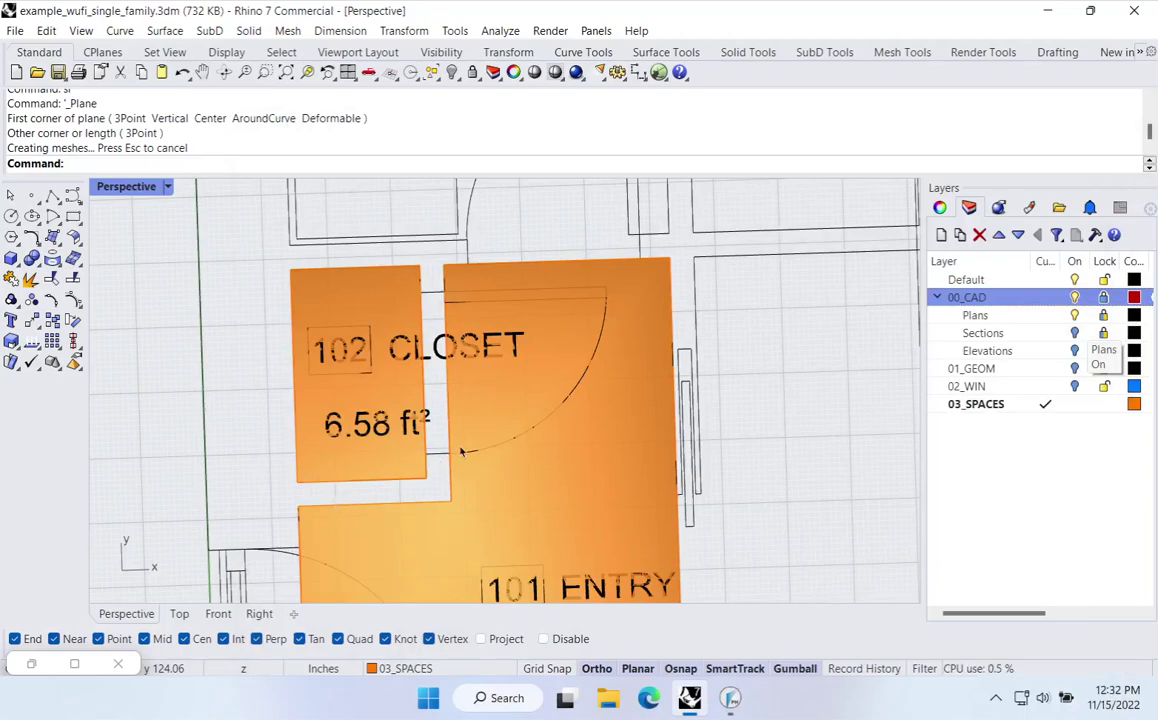
pyautogui.moveTo(434, 450); pyautogui.dragTo(432, 388, button='right')
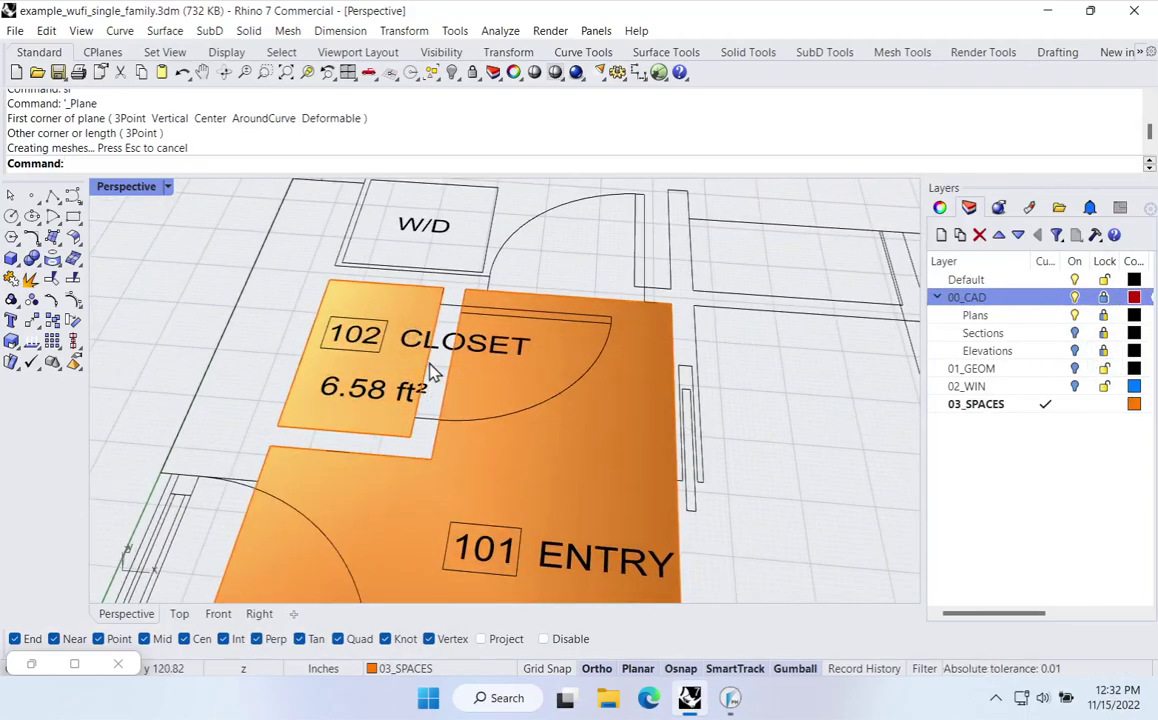
# Move the room 102 CLOSET surface's edge facing the entry door swing onto the adjoining 101 ENTRY surface edge to close the gap
pyautogui.click(430, 368)
pyautogui.press('Escape')
pyautogui.keyDown('ctrl'); pyautogui.keyDown('shift'); pyautogui.click(430, 366); pyautogui.keyUp('shift'); pyautogui.keyUp('ctrl')
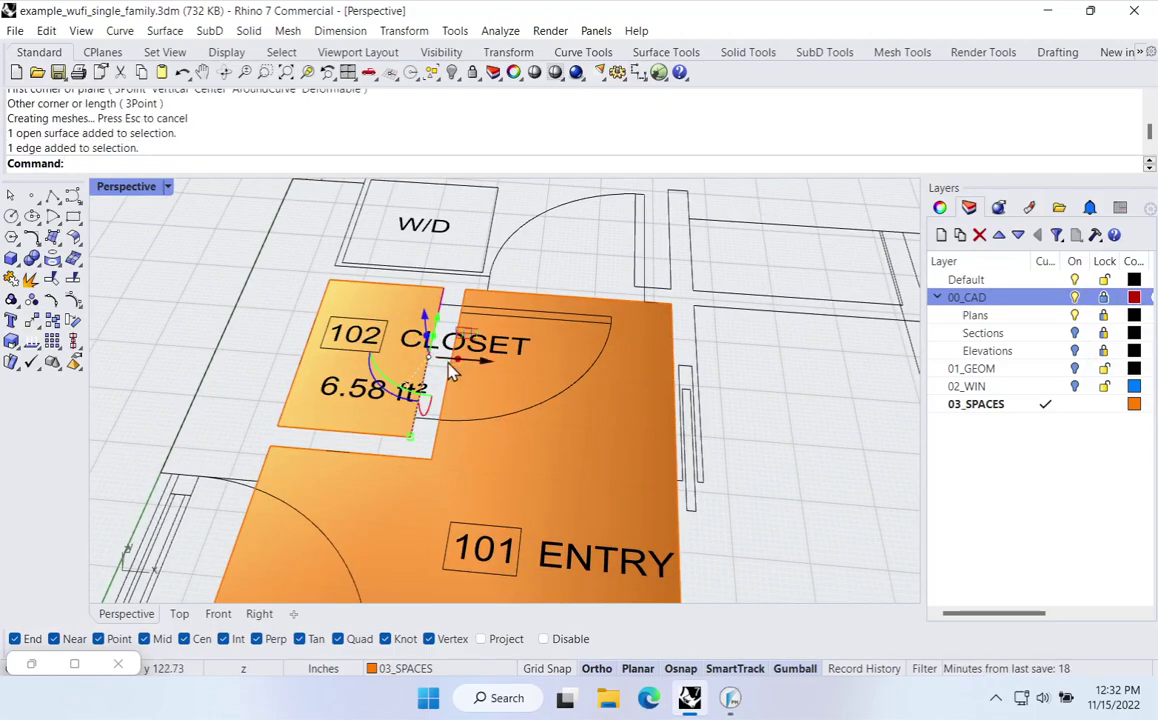
pyautogui.write('M')
pyautogui.press('Return')
pyautogui.click(470, 296)
pyautogui.click(469, 288)
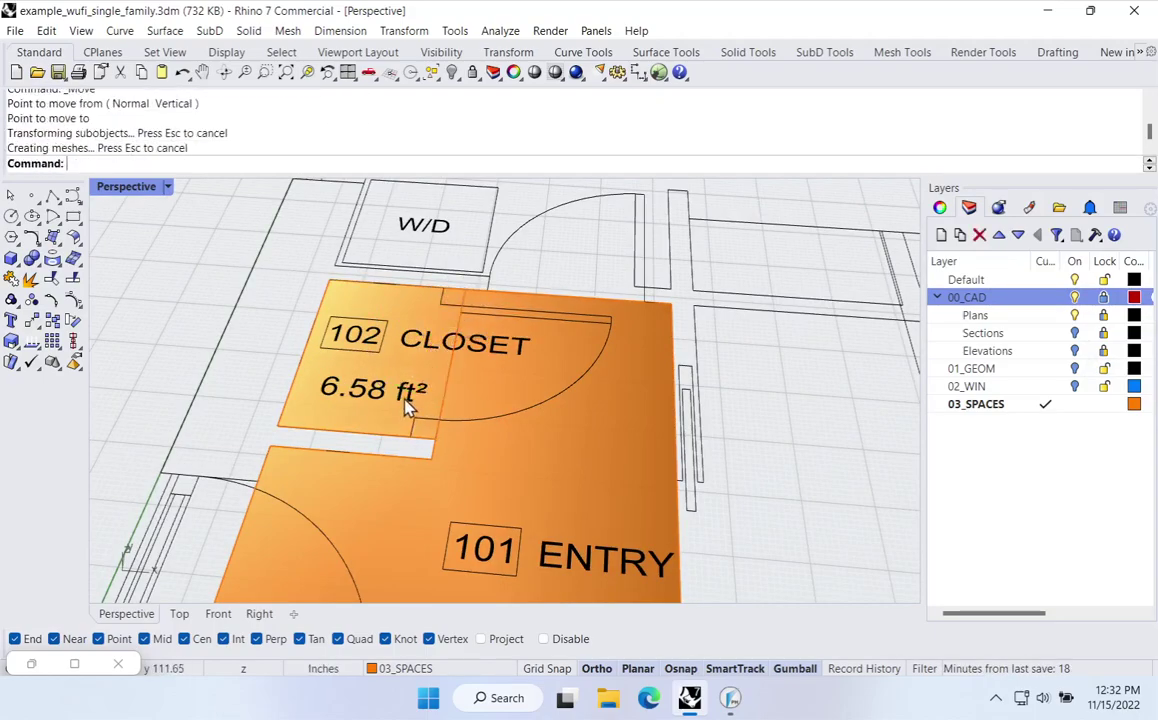
# Move the closet surface's lower edge 4.5 inches toward the 101 ENTRY surface to close the remaining wall gap
pyautogui.keyDown('ctrl'); pyautogui.keyDown('shift'); pyautogui.click(398, 437); pyautogui.keyUp('shift'); pyautogui.keyUp('ctrl')
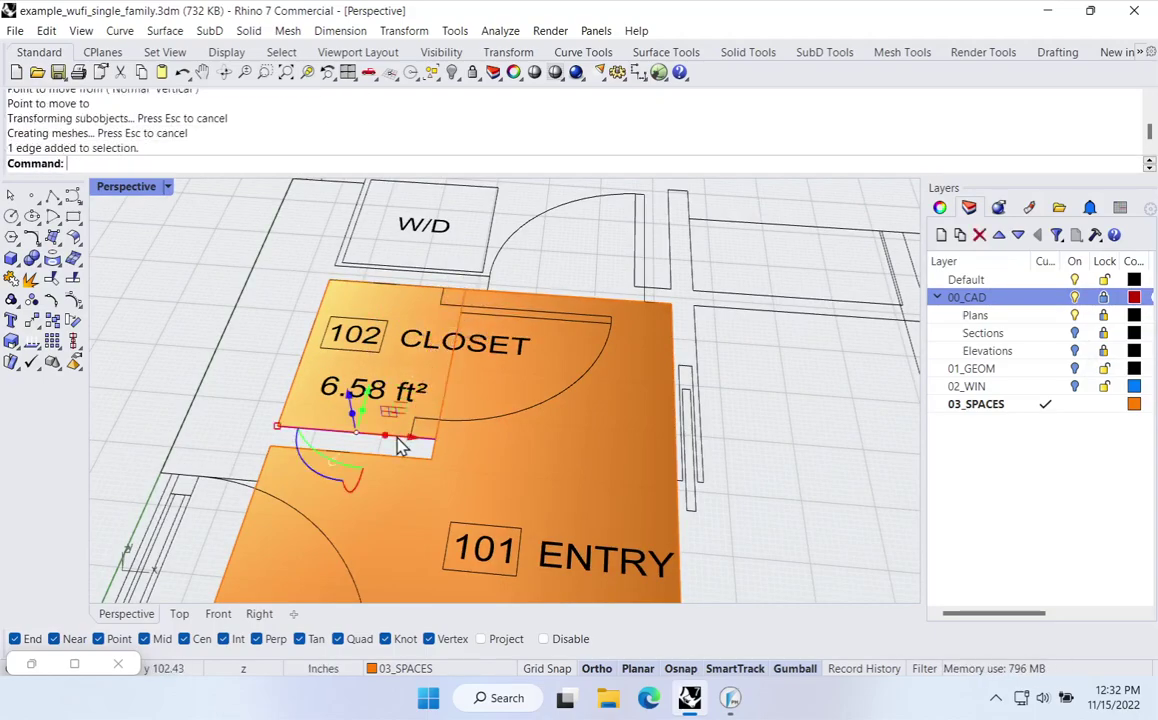
pyautogui.write('M')
pyautogui.press('Return')
pyautogui.click(290, 438)
pyautogui.write('4.5')
pyautogui.press('Return')
pyautogui.click(272, 443)
pyautogui.moveTo(272, 443); pyautogui.dragTo(347, 415, button='right')
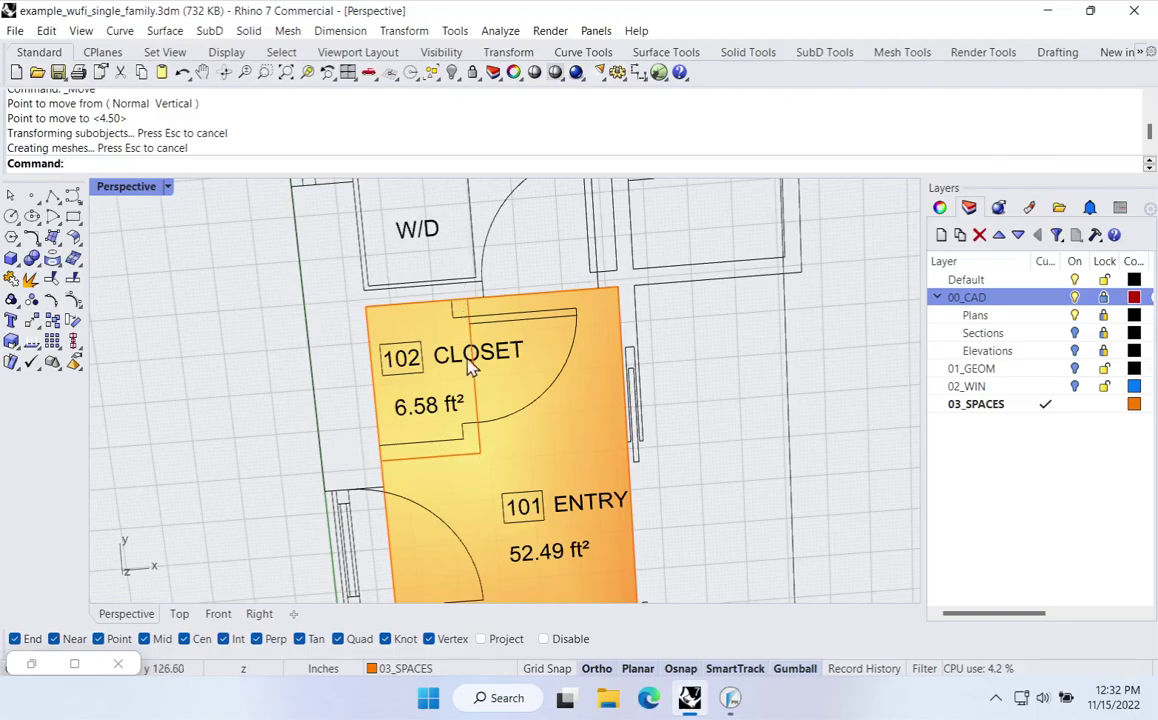
# Shift the lower shared edge of the closet and entry surfaces to the middle of the wall between the rooms
pyautogui.scroll(5, 478, 460)
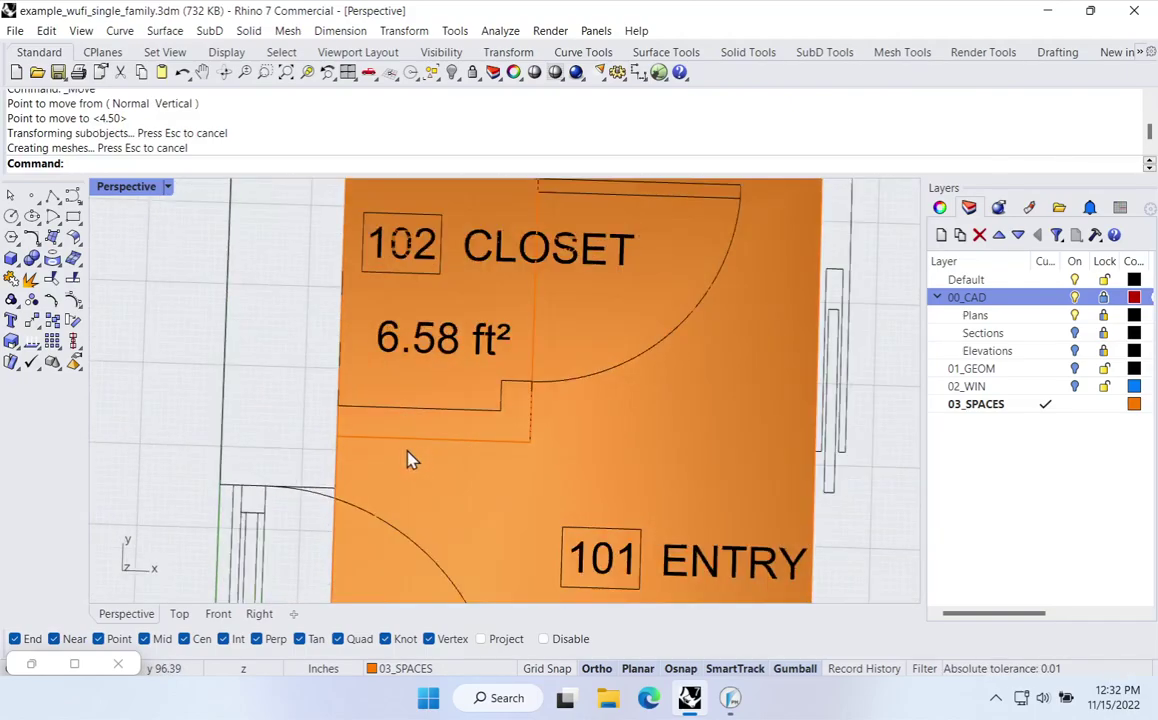
pyautogui.keyDown('ctrl'); pyautogui.keyDown('shift'); pyautogui.moveTo(310, 415); pyautogui.dragTo(598, 472); pyautogui.keyUp('shift'); pyautogui.keyUp('ctrl')
pyautogui.moveTo(441, 384); pyautogui.dragTo(439, 372)
pyautogui.scroll(-4, 525, 439)
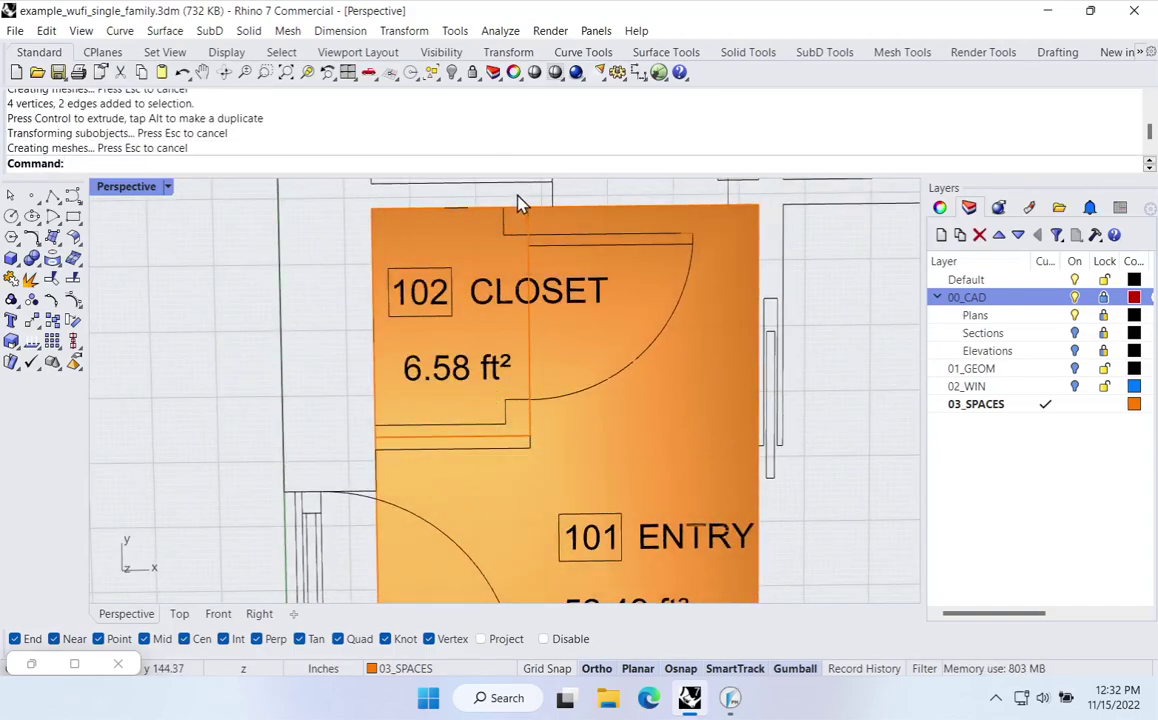
# Shift the vertical shared edge of the closet and entry surfaces to the middle of the closet's door wall
pyautogui.keyDown('ctrl'); pyautogui.keyDown('shift'); pyautogui.moveTo(514, 199); pyautogui.dragTo(556, 490); pyautogui.keyUp('shift'); pyautogui.keyUp('ctrl')
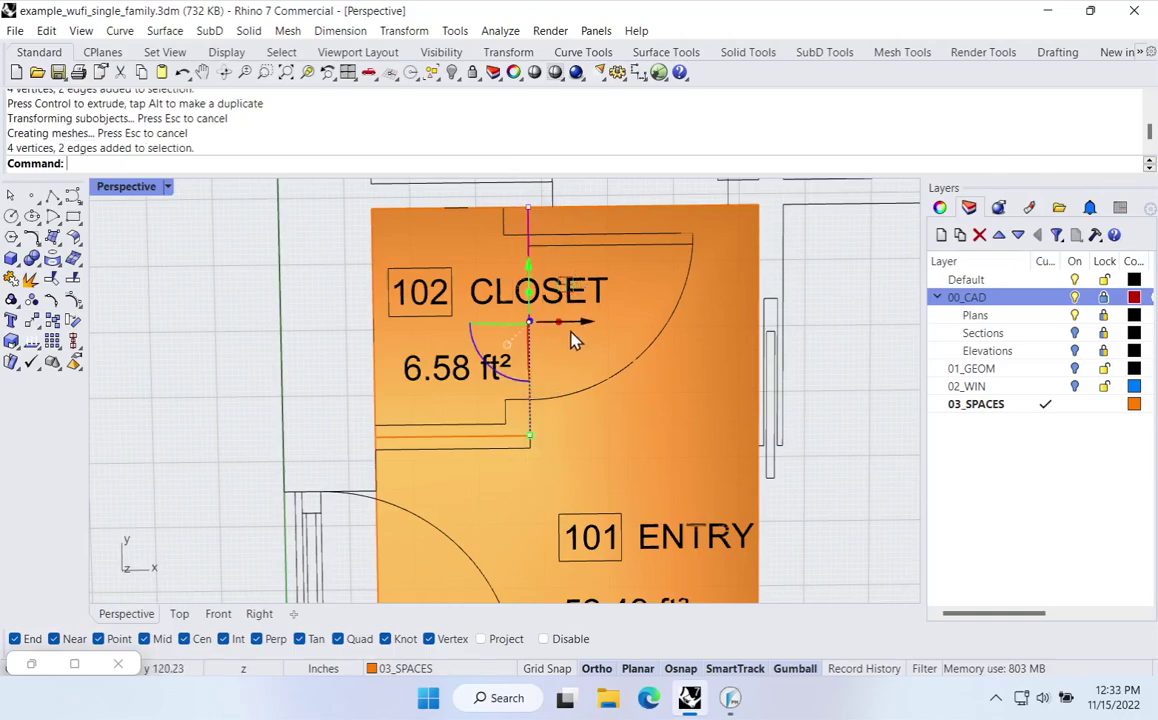
pyautogui.moveTo(585, 330); pyautogui.dragTo(566, 316)
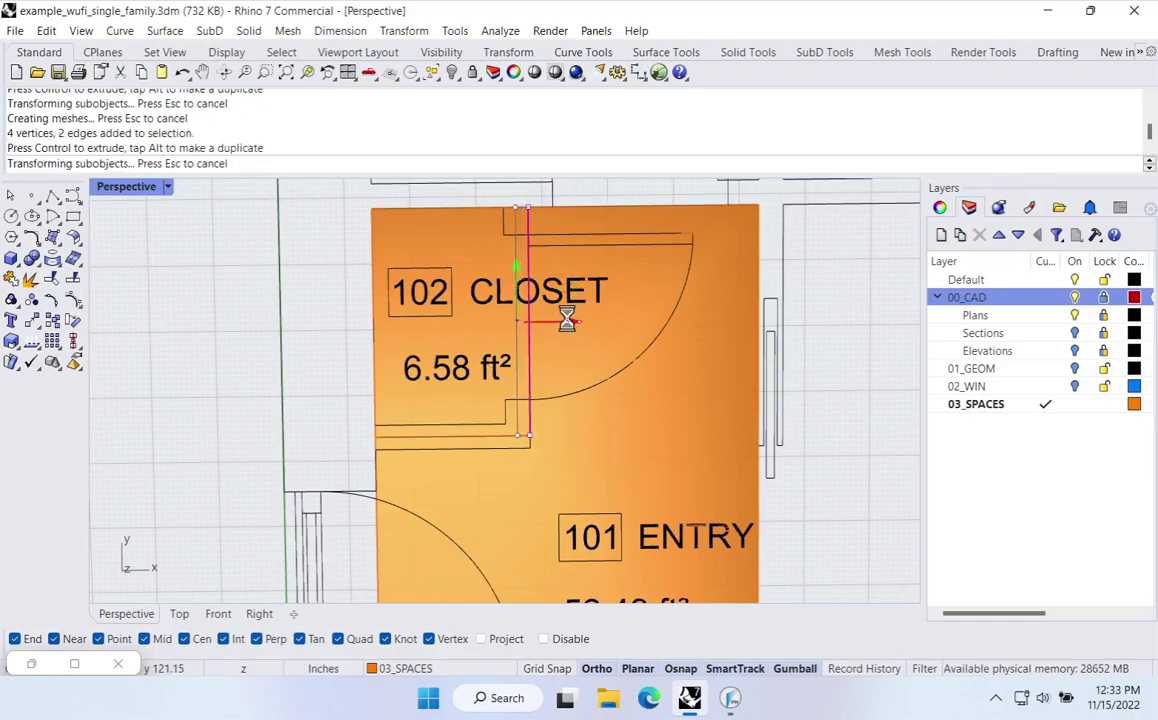
pyautogui.click(279, 367)
# Extend the closet and entry surfaces' edges facing room 103 MECH together to the middle of the dividing wall
pyautogui.scroll(-6, 581, 408)
pyautogui.moveTo(583, 408); pyautogui.dragTo(527, 309, button='right')
pyautogui.moveTo(700, 450); pyautogui.dragTo(645, 375, button='right')
pyautogui.moveTo(488, 394); pyautogui.dragTo(501, 406, button='right')
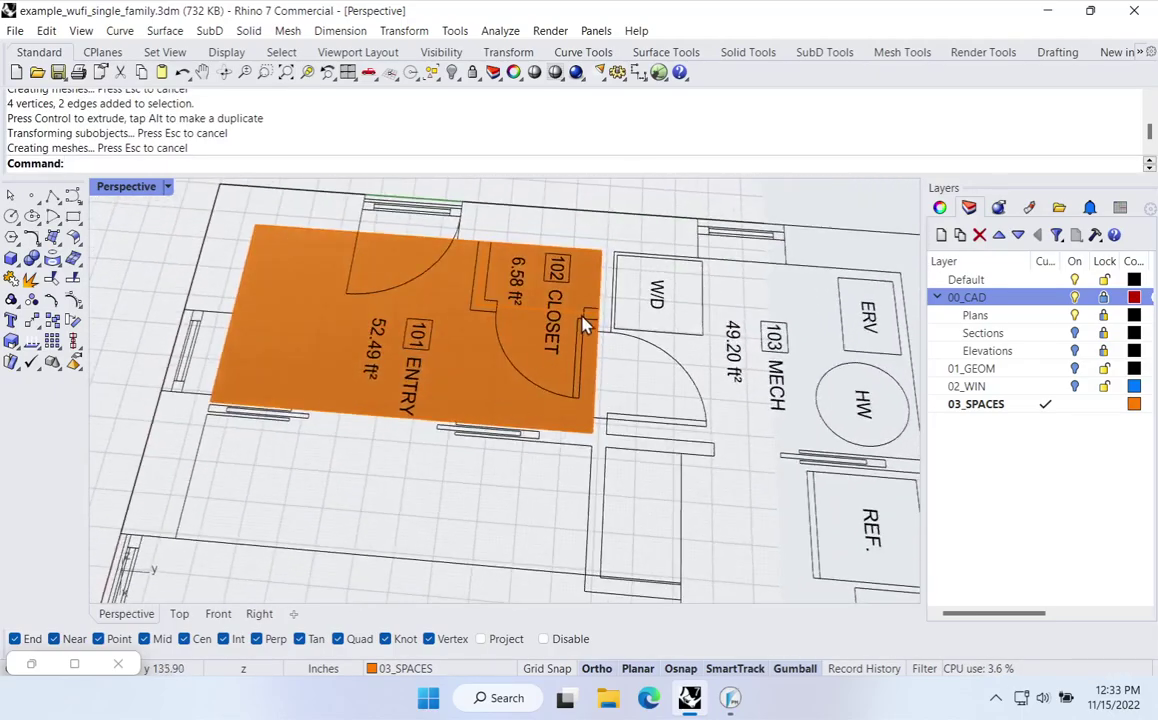
pyautogui.scroll(2, 584, 322)
pyautogui.keyDown('ctrl'); pyautogui.keyDown('shift'); pyautogui.moveTo(589, 197); pyautogui.dragTo(699, 554); pyautogui.keyUp('shift'); pyautogui.keyUp('ctrl')
pyautogui.moveTo(648, 346); pyautogui.dragTo(662, 348)
pyautogui.moveTo(490, 408); pyautogui.dragTo(568, 387, button='right')
pyautogui.scroll(-2, 563, 368)
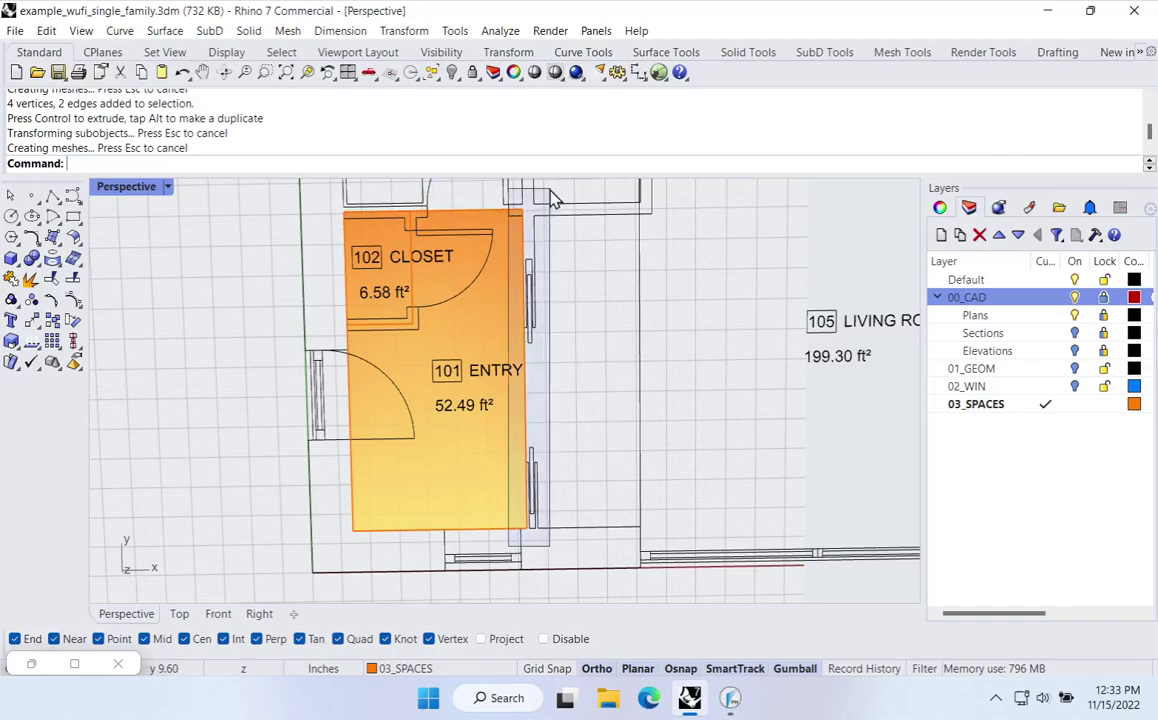
# Extend the entry surface's long edge on the living room side to the middle of that wall
pyautogui.keyDown('ctrl'); pyautogui.keyDown('shift'); pyautogui.click(527, 450); pyautogui.keyUp('shift'); pyautogui.keyUp('ctrl')
pyautogui.moveTo(579, 378); pyautogui.dragTo(585, 369)
pyautogui.click(622, 383)
pyautogui.keyDown('shift'); pyautogui.moveTo(614, 443); pyautogui.dragTo(614, 524, button='right'); pyautogui.keyUp('shift')
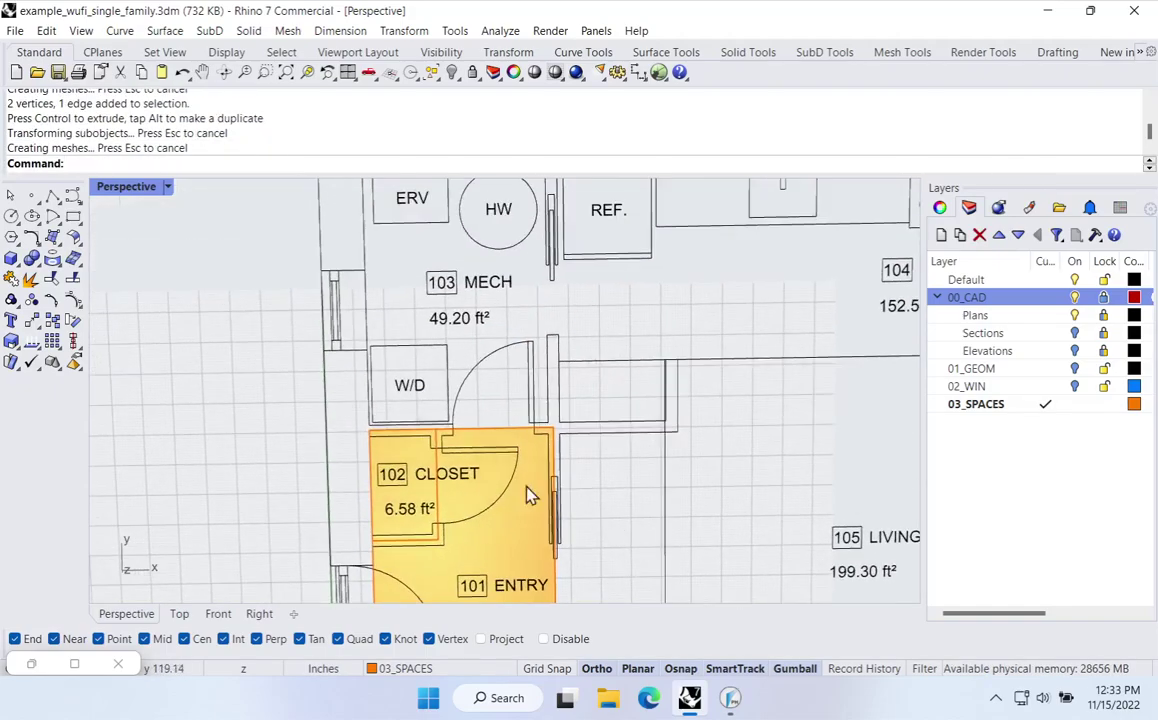
# Draw a plane over room 103 MECH from its outer inside corner to the far corner of the entry surface
pyautogui.scroll(-2, 494, 504)
pyautogui.scroll(5, 494, 504)
pyautogui.click(465, 475)
pyautogui.scroll(-2, 560, 507)
pyautogui.click(560, 507)
pyautogui.keyDown('shift'); pyautogui.moveTo(607, 517); pyautogui.dragTo(543, 595, button='right'); pyautogui.keyUp('shift')
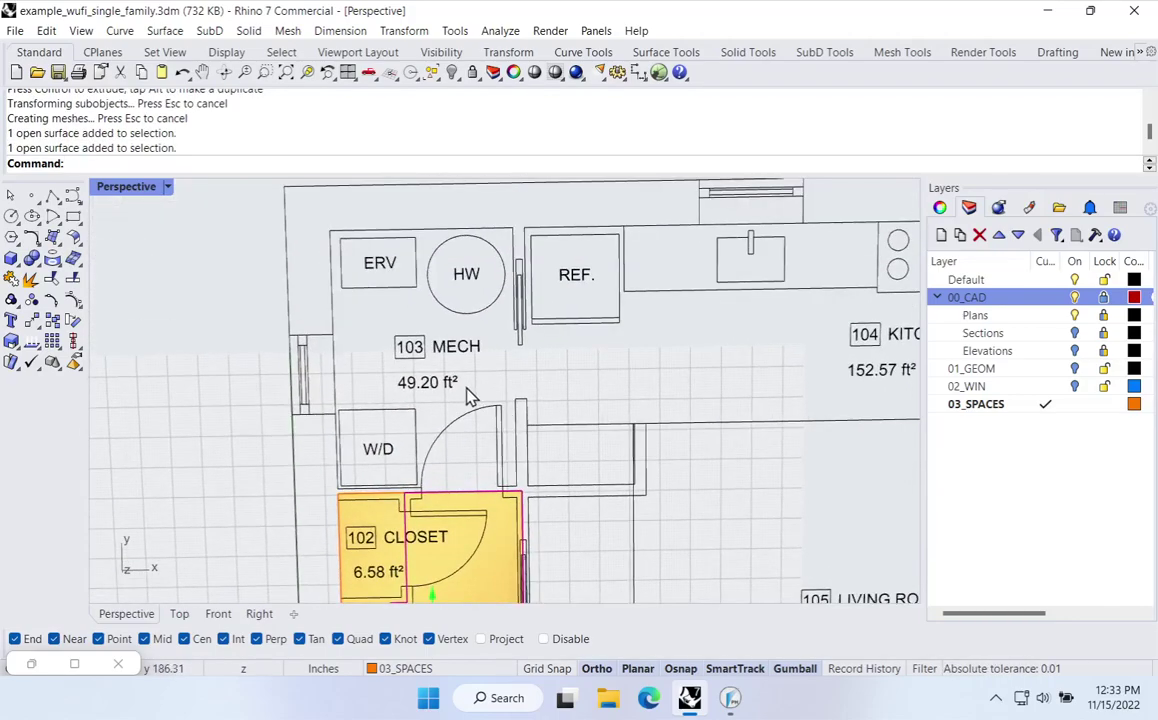
pyautogui.write('sr')
pyautogui.press('Return')
pyautogui.click(331, 231)
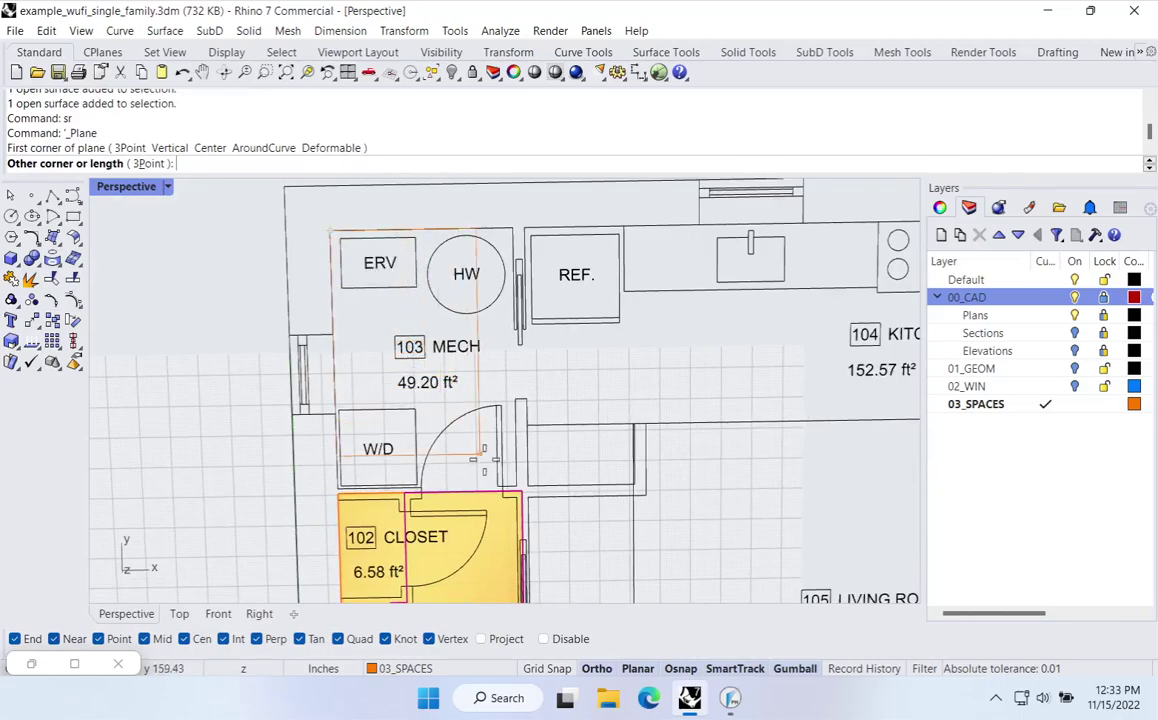
pyautogui.click(527, 495)
# Draw a plane over the counter side of room 104 KITCHEN, from the MECH surface to the wall of closet 108
pyautogui.keyDown('shift'); pyautogui.moveTo(644, 502); pyautogui.dragTo(400, 408, button='right'); pyautogui.keyUp('shift')
pyautogui.scroll(-4, 398, 408)
pyautogui.keyDown('shift'); pyautogui.moveTo(517, 517); pyautogui.dragTo(522, 562, button='right'); pyautogui.keyUp('shift')
pyautogui.write('sr')
pyautogui.press('Return')
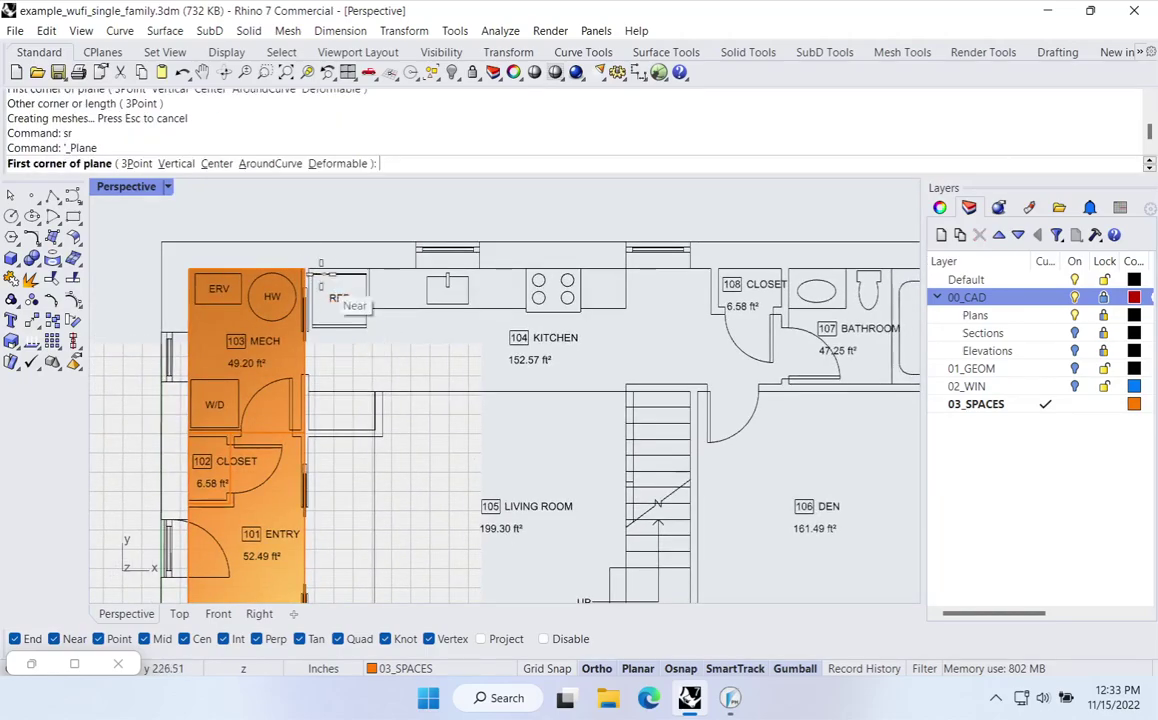
pyautogui.scroll(5, 306, 269)
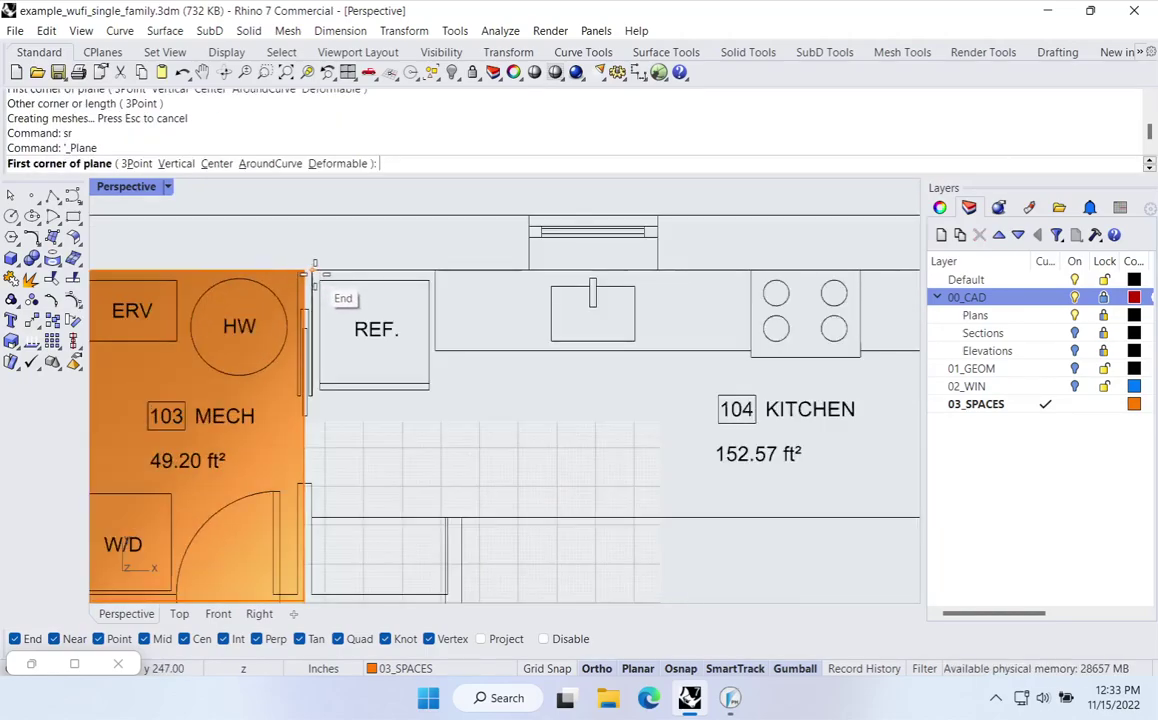
pyautogui.click(314, 268)
pyautogui.scroll(-2, 312, 268)
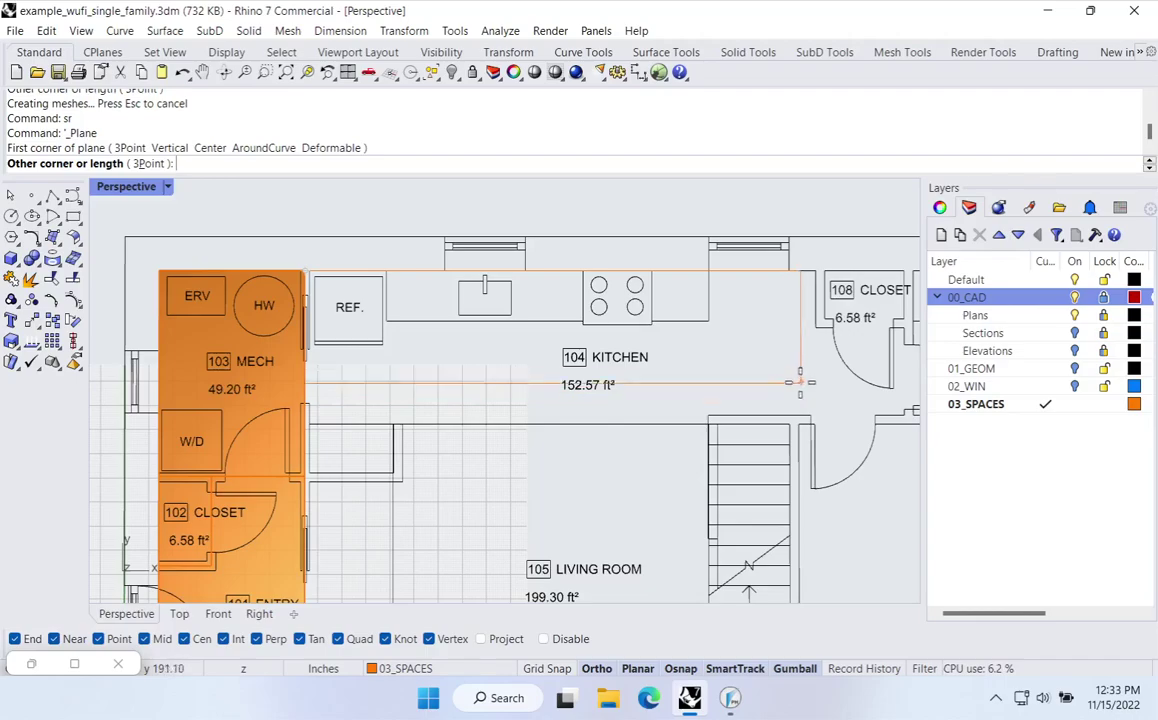
pyautogui.keyDown('shift'); pyautogui.moveTo(800, 386); pyautogui.dragTo(690, 381, button='right'); pyautogui.keyUp('shift')
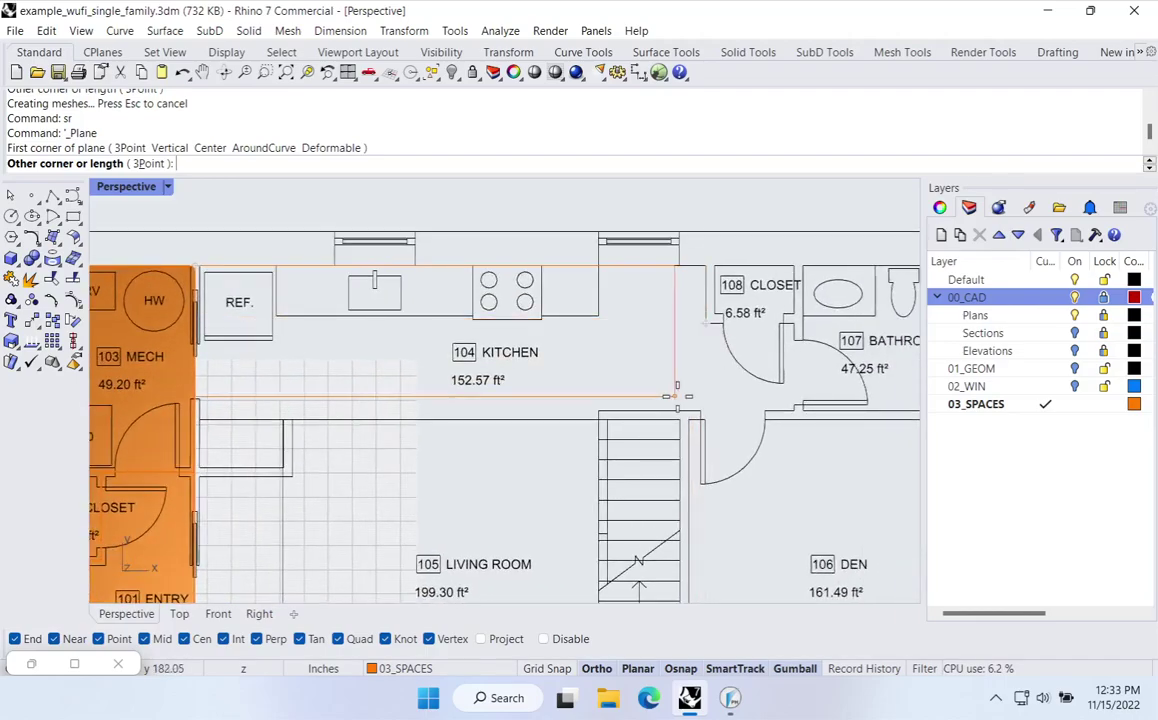
pyautogui.click(706, 335)
# Draw a second plane over the rest of room 104 KITCHEN, from the first strip's lower corner to the bathroom door wall
pyautogui.write('sr')
pyautogui.press('Return')
pyautogui.scroll(14, 166, 362)
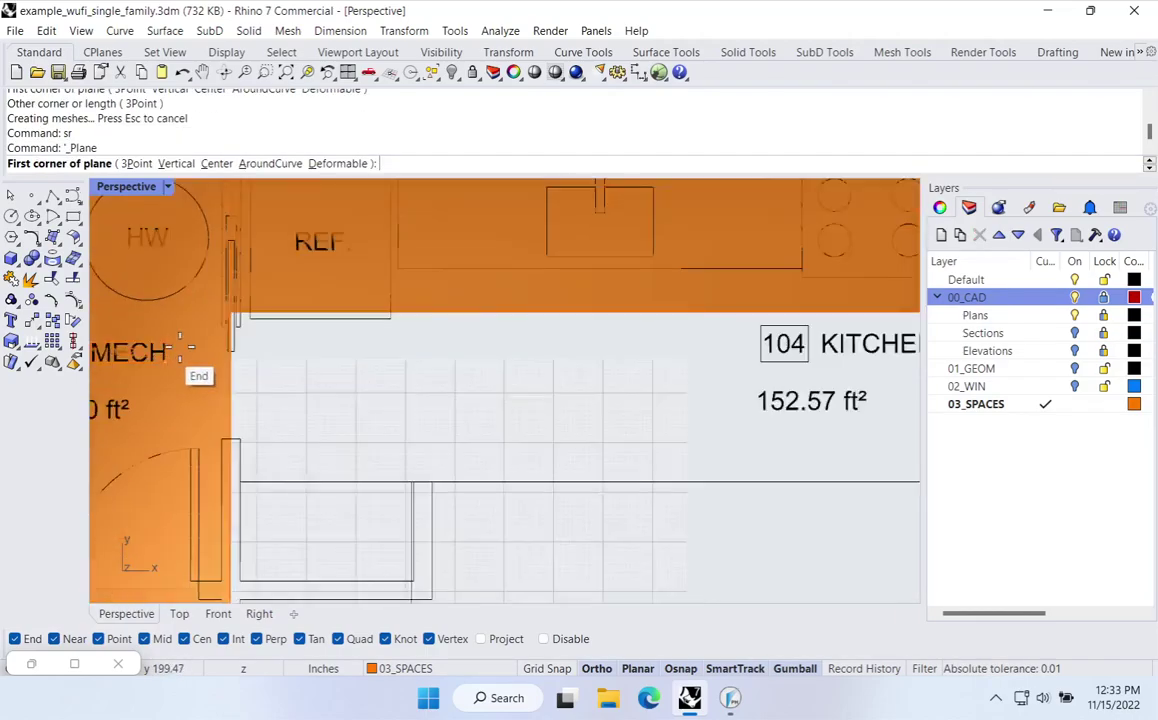
pyautogui.click(258, 295)
pyautogui.scroll(-5, 257, 296)
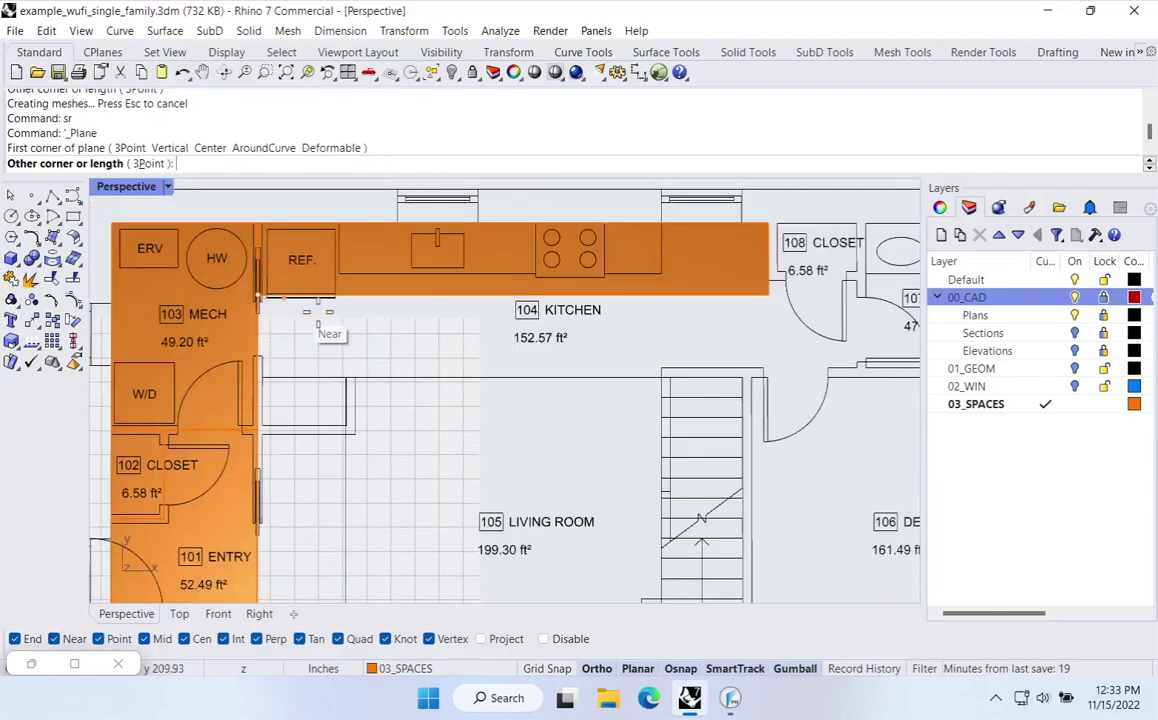
pyautogui.scroll(2, 650, 355)
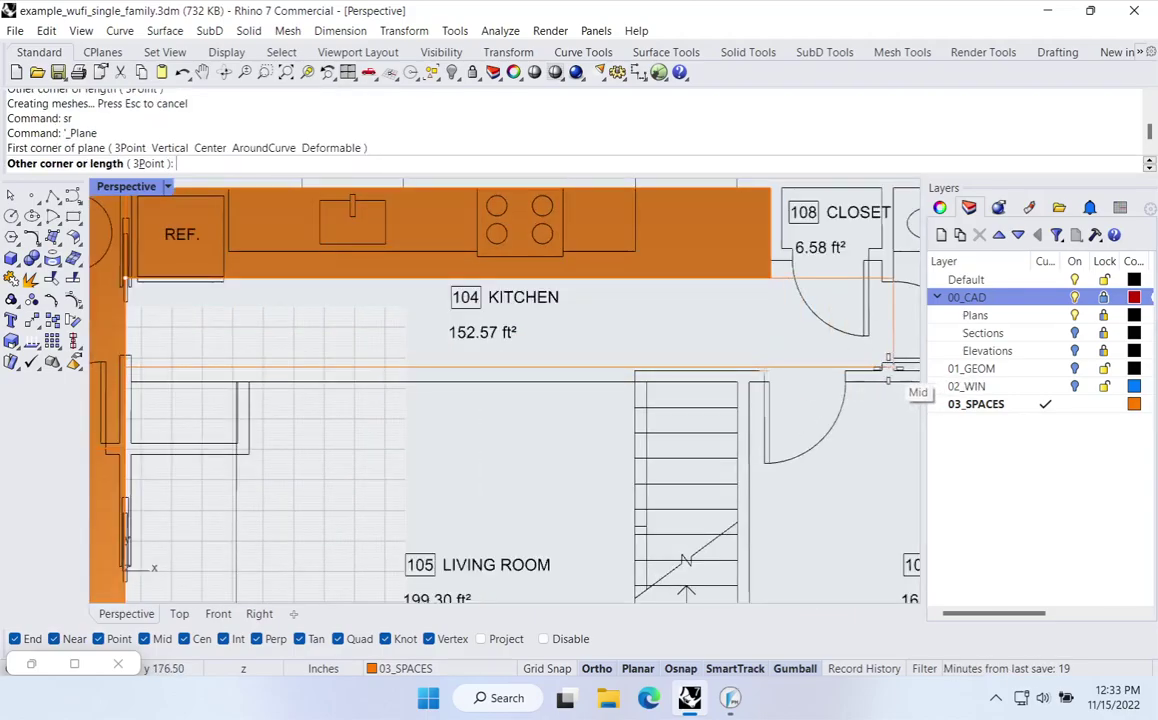
pyautogui.click(882, 370)
# Join the two kitchen planes and merge them into one surface with MergeAllCoplanarFaces
pyautogui.click(703, 321)
pyautogui.keyDown('shift'); pyautogui.click(690, 251); pyautogui.keyUp('shift')
pyautogui.moveTo(527, 422); pyautogui.dragTo(600, 302, button='right')
pyautogui.write('join')
pyautogui.press('Return')
pyautogui.write('Mer')
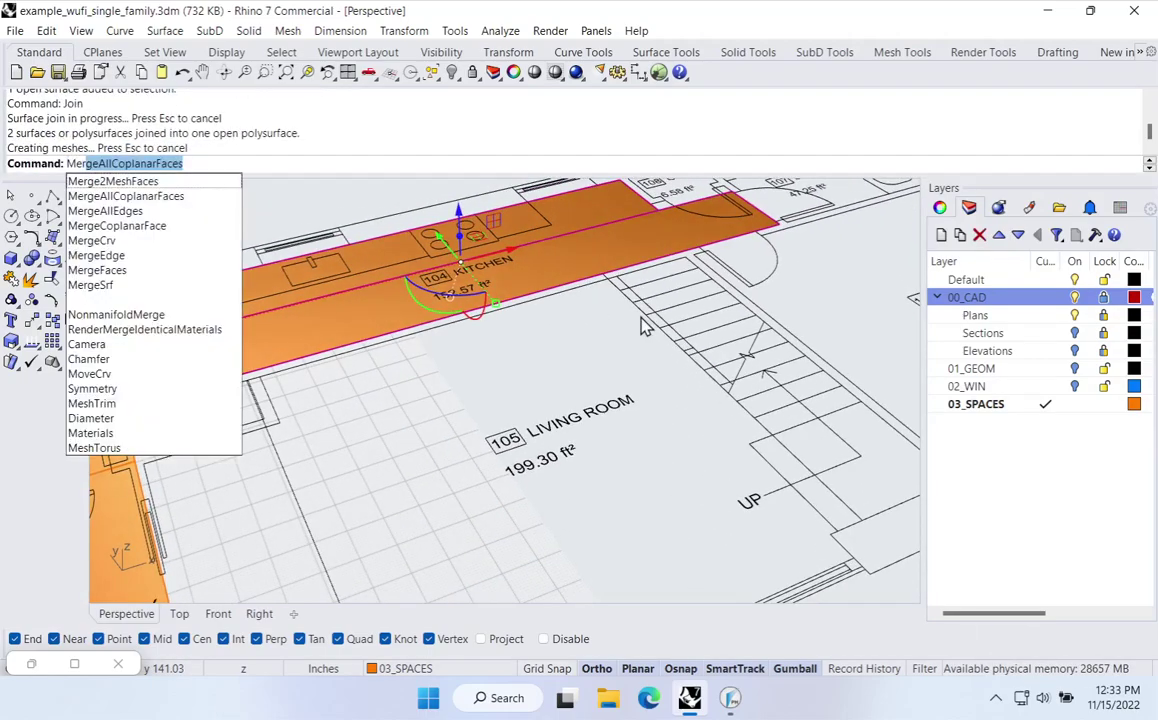
pyautogui.press('Return')
pyautogui.click(483, 383)
pyautogui.keyDown('shift'); pyautogui.moveTo(479, 375); pyautogui.dragTo(620, 392, button='right'); pyautogui.keyUp('shift')
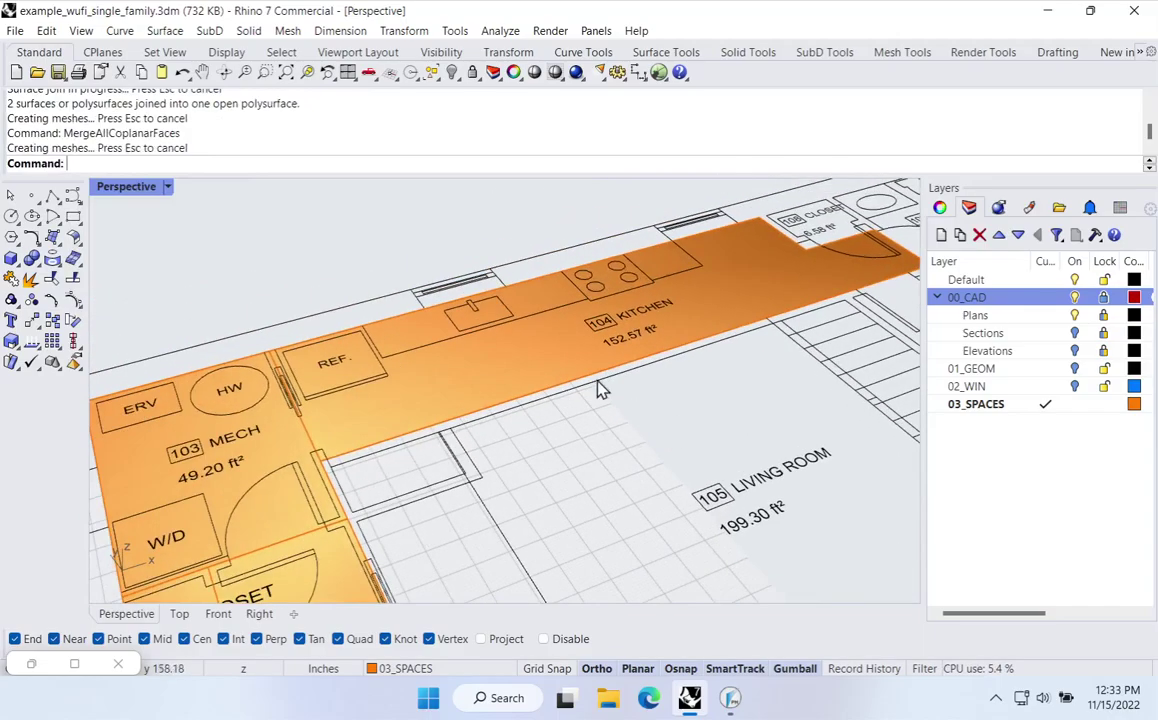
pyautogui.click(482, 397)
pyautogui.moveTo(783, 310); pyautogui.dragTo(669, 390, button='right')
pyautogui.press('Escape')
pyautogui.scroll(7, 698, 393)
pyautogui.keyDown('ctrl'); pyautogui.keyDown('shift'); pyautogui.click(645, 324); pyautogui.keyUp('shift'); pyautogui.keyUp('ctrl')
pyautogui.keyDown('ctrl'); pyautogui.keyDown('shift'); pyautogui.click(634, 339); pyautogui.keyUp('shift'); pyautogui.keyUp('ctrl')
pyautogui.scroll(-6, 636, 339)
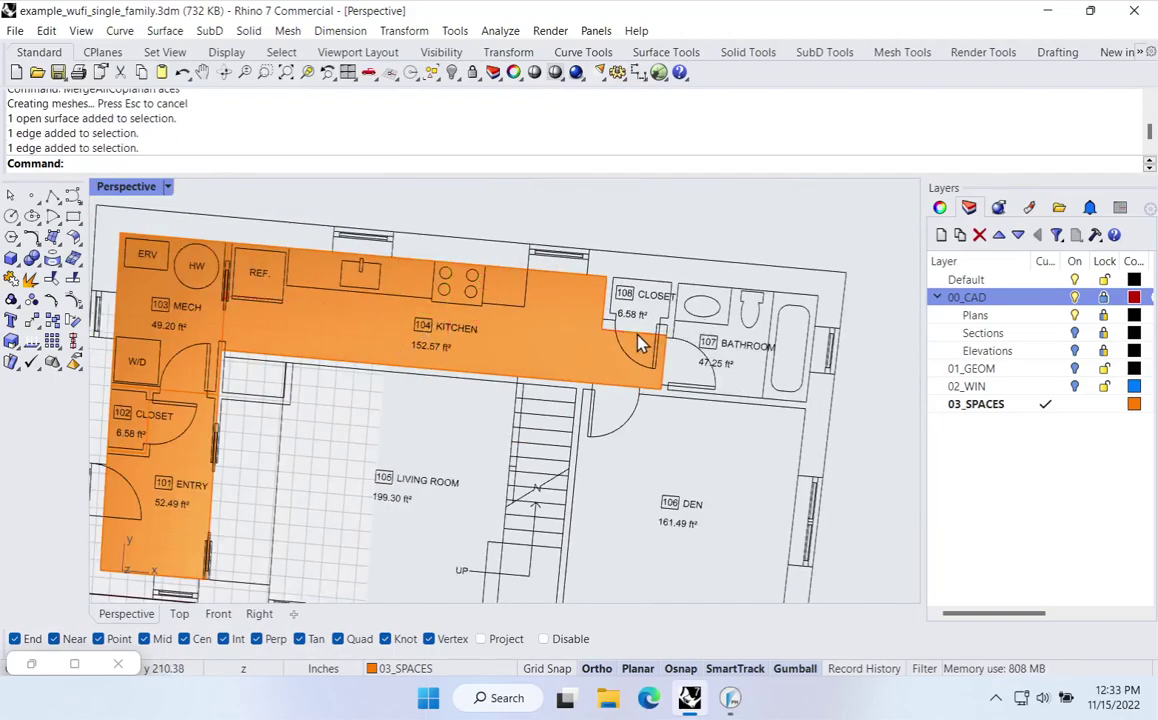
pyautogui.keyDown('ctrl'); pyautogui.keyDown('shift'); pyautogui.click(643, 337); pyautogui.keyUp('shift'); pyautogui.keyUp('ctrl')
pyautogui.click(432, 431)
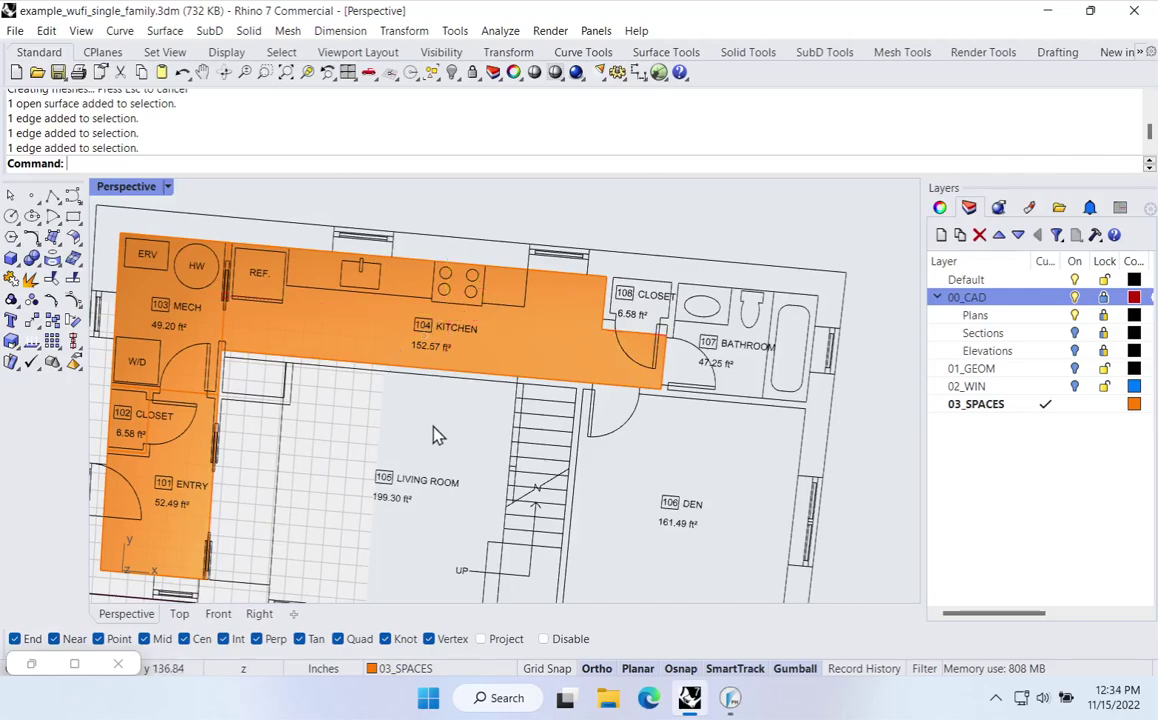
# Move the kitchen surface's edges around room 108 CLOSET to the middle of the closet walls
pyautogui.moveTo(432, 431); pyautogui.dragTo(507, 383, button='right')
pyautogui.keyDown('ctrl'); pyautogui.keyDown('shift'); pyautogui.click(555, 284); pyautogui.keyUp('shift'); pyautogui.keyUp('ctrl')
pyautogui.moveTo(604, 256); pyautogui.dragTo(550, 216)
pyautogui.scroll(3, 603, 291)
pyautogui.keyDown('ctrl'); pyautogui.keyDown('shift'); pyautogui.click(603, 292); pyautogui.keyUp('shift'); pyautogui.keyUp('ctrl')
pyautogui.keyDown('shift'); pyautogui.moveTo(730, 392); pyautogui.dragTo(700, 368, button='right'); pyautogui.keyUp('shift')
pyautogui.click(516, 203)
# Draw a plane over room 108 CLOSET, starting from the kitchen surface's corner at the exterior wall
pyautogui.write('sr')
pyautogui.press('Return')
pyautogui.click(494, 313)
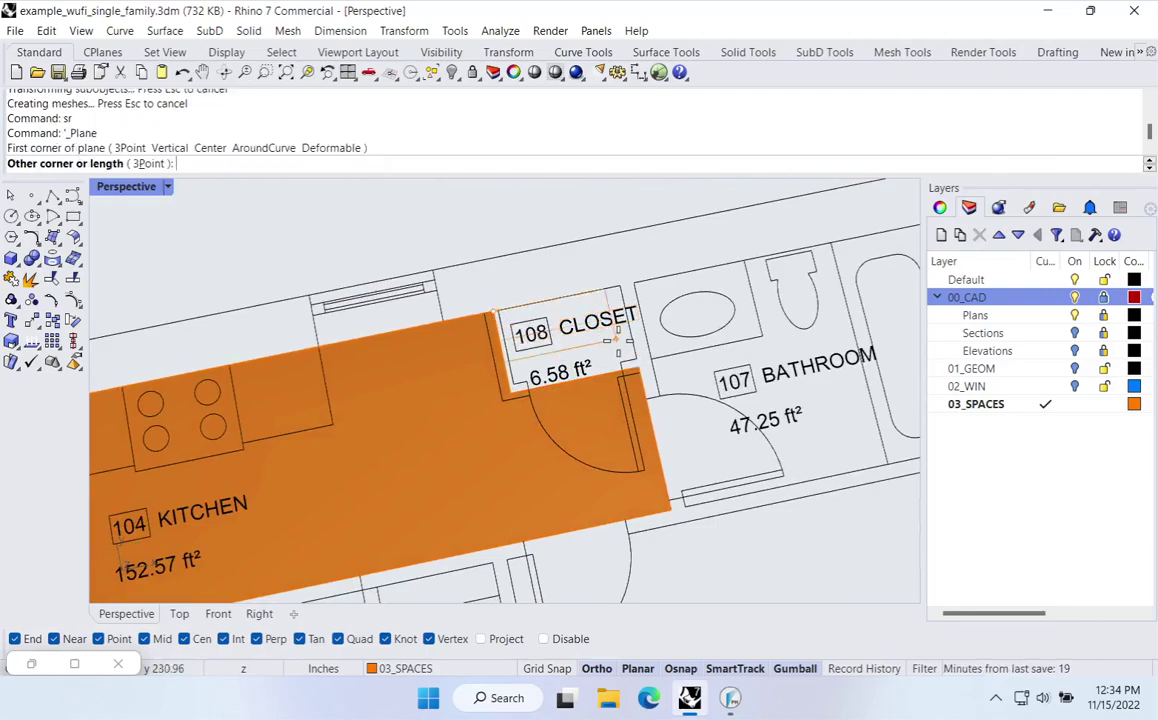
pyautogui.click(636, 363)
# Shift the closet 108 and kitchen surfaces' edges facing room 107 BATHROOM together to the middle of the dividing wall
pyautogui.scroll(-6, 510, 254)
pyautogui.moveTo(722, 356); pyautogui.dragTo(698, 384, button='right')
pyautogui.scroll(4, 654, 402)
pyautogui.keyDown('ctrl'); pyautogui.keyDown('shift'); pyautogui.moveTo(541, 190); pyautogui.dragTo(602, 460); pyautogui.keyUp('shift'); pyautogui.keyUp('ctrl')
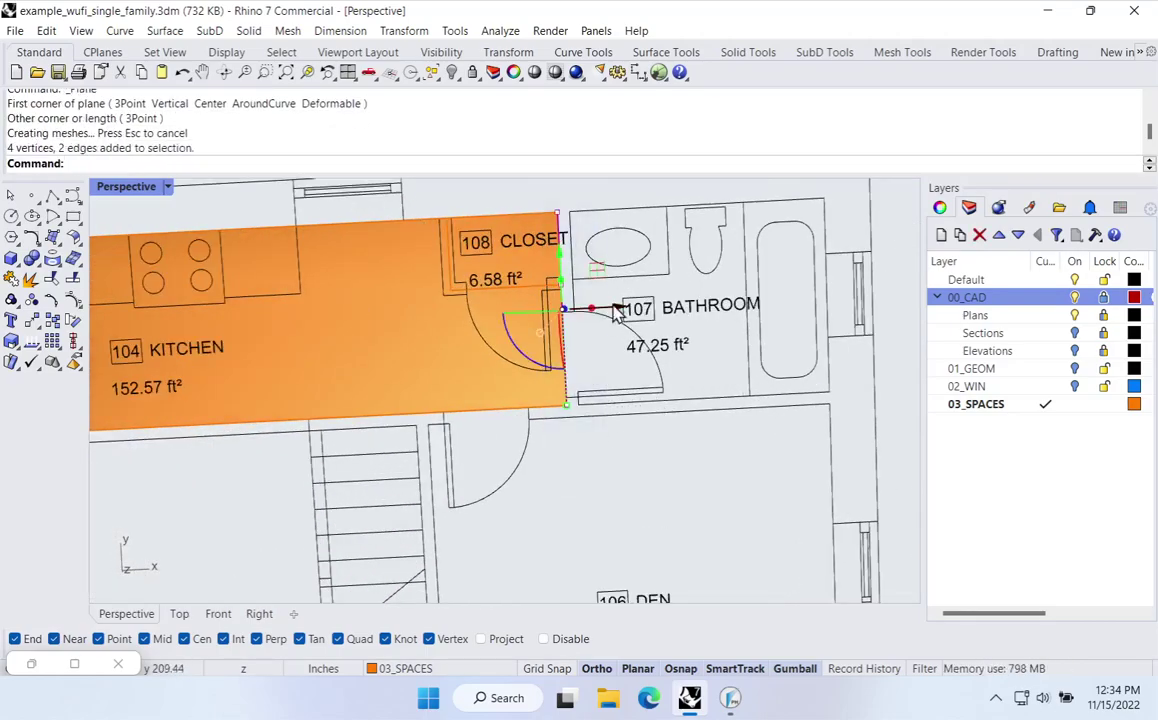
pyautogui.scroll(2, 617, 311)
pyautogui.moveTo(590, 318); pyautogui.dragTo(601, 316)
pyautogui.scroll(-3, 646, 454)
# Draw a plane over room 107 BATHROOM from the closet 108 surface's corner to the bathroom's opposite inside corner
pyautogui.scroll(1, 724, 306)
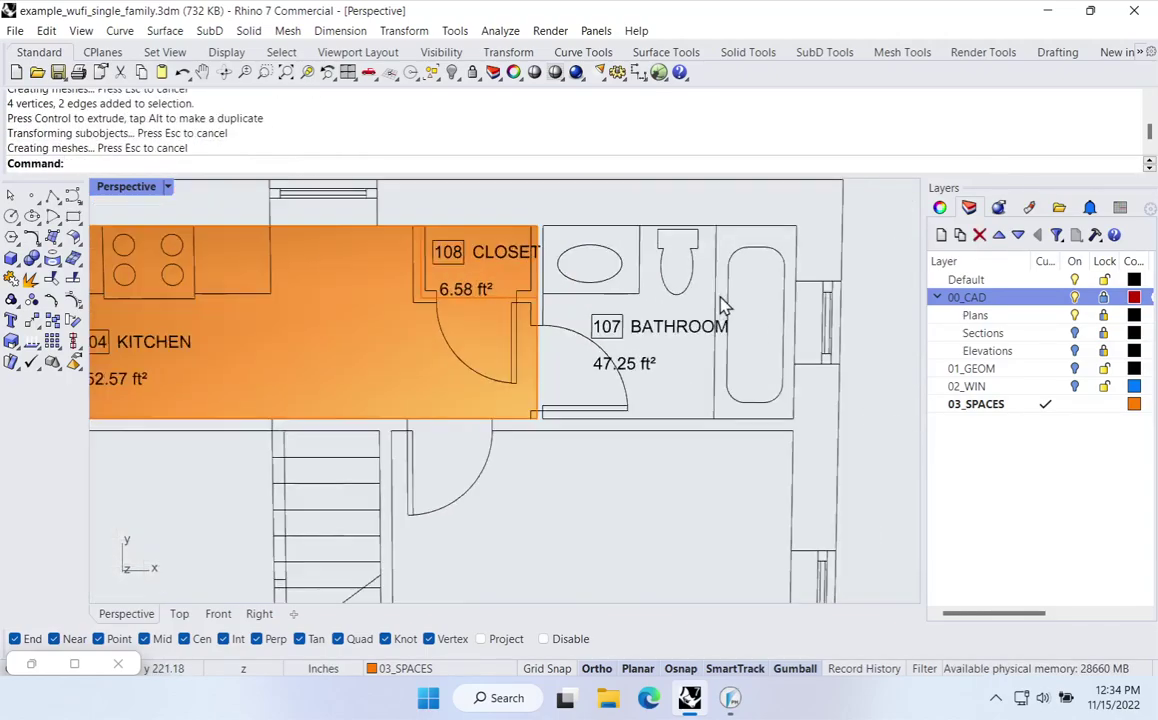
pyautogui.press('Return')
pyautogui.click(538, 227)
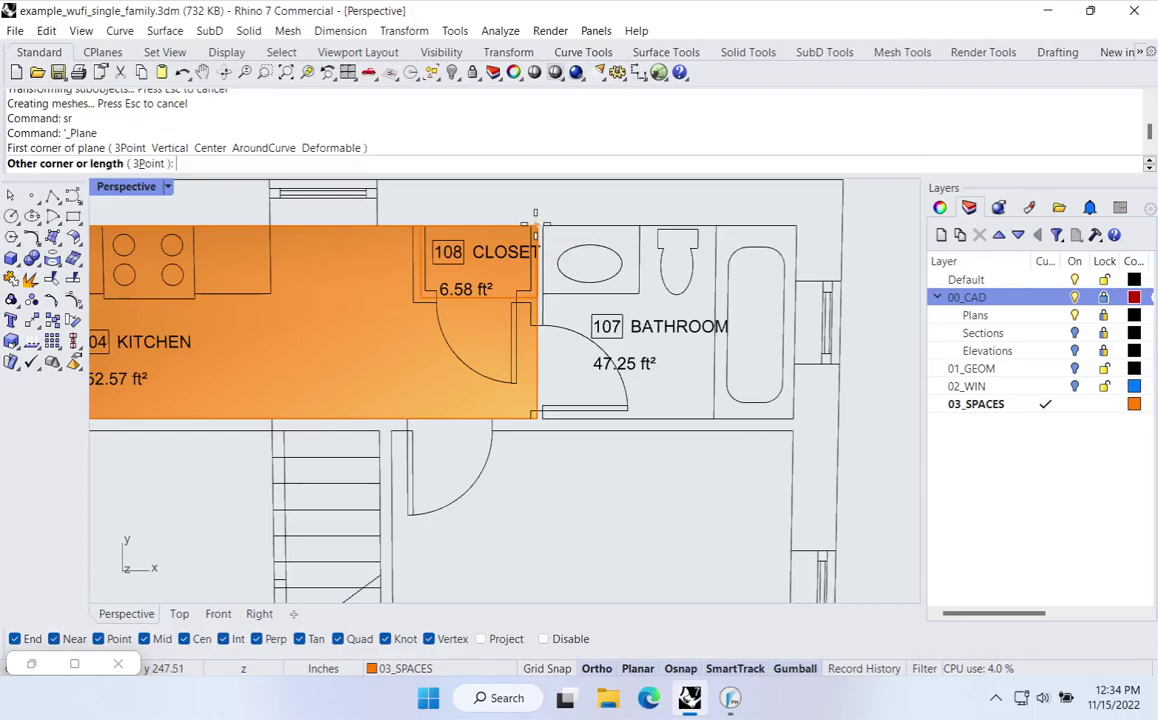
pyautogui.click(795, 414)
pyautogui.scroll(-3, 638, 414)
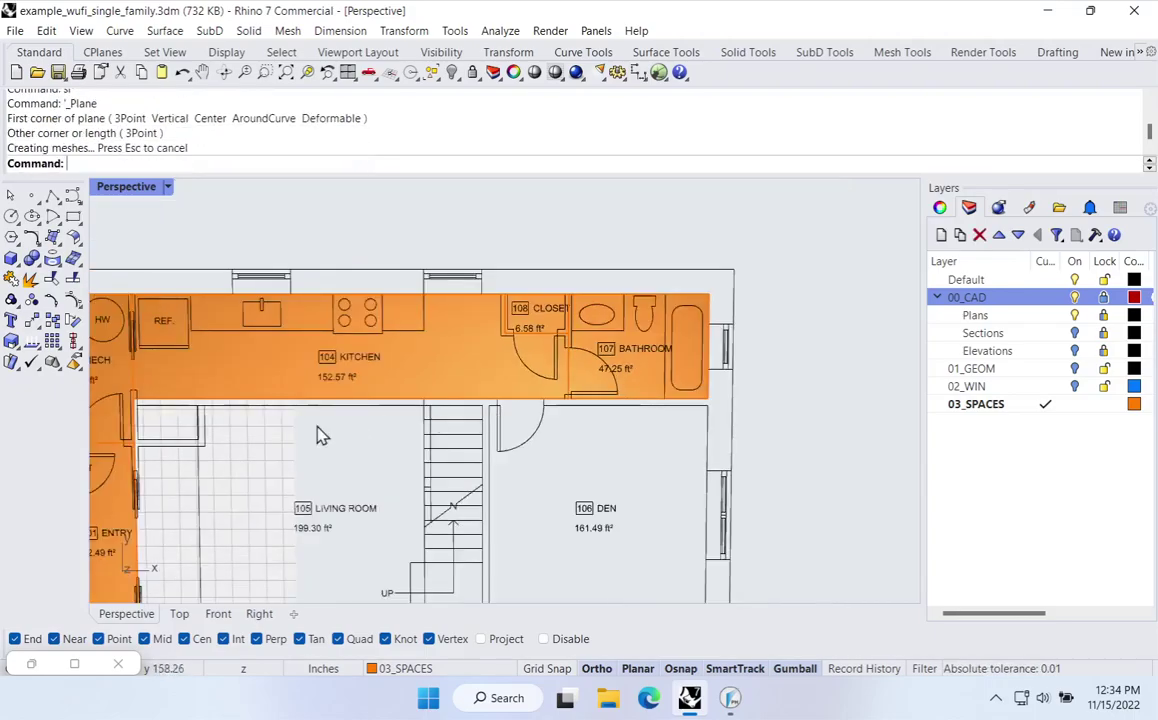
# Draw a plane over the small alcove below the kitchen, from the MECH and entry surfaces' shared corner to the kitchen edge
pyautogui.keyDown('shift'); pyautogui.moveTo(292, 451); pyautogui.dragTo(421, 431, button='right'); pyautogui.keyUp('shift')
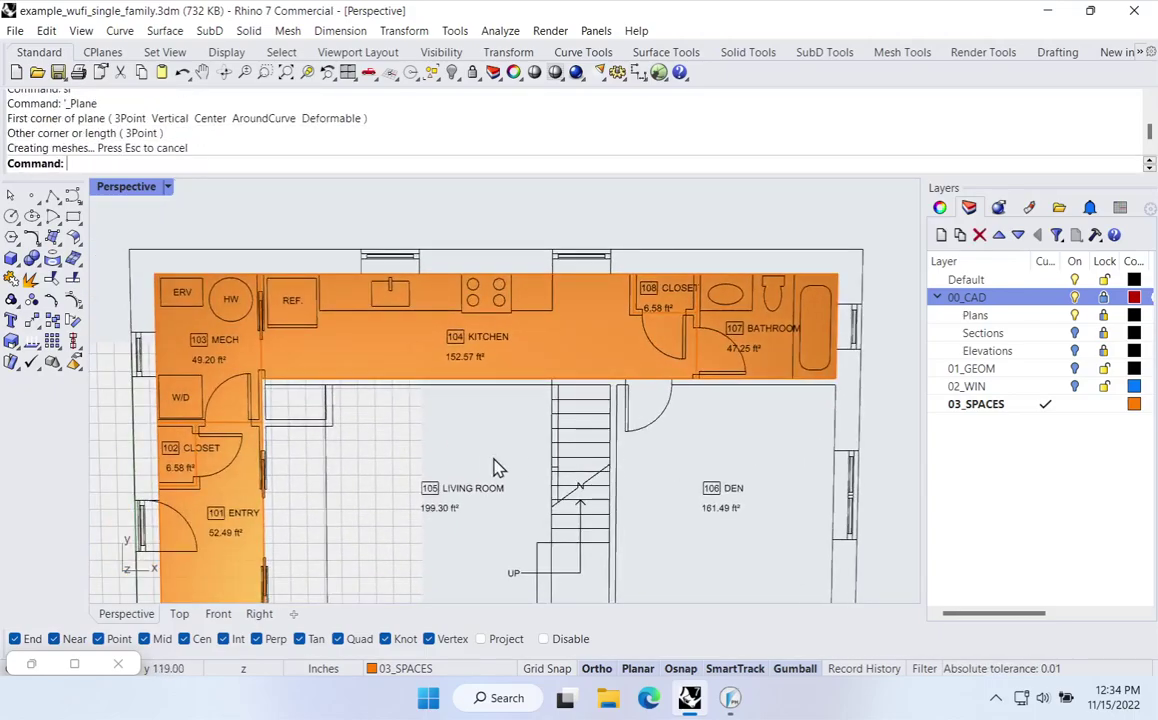
pyautogui.scroll(2, 440, 430)
pyautogui.moveTo(407, 435); pyautogui.dragTo(575, 395, button='right')
pyautogui.scroll(7, 333, 312)
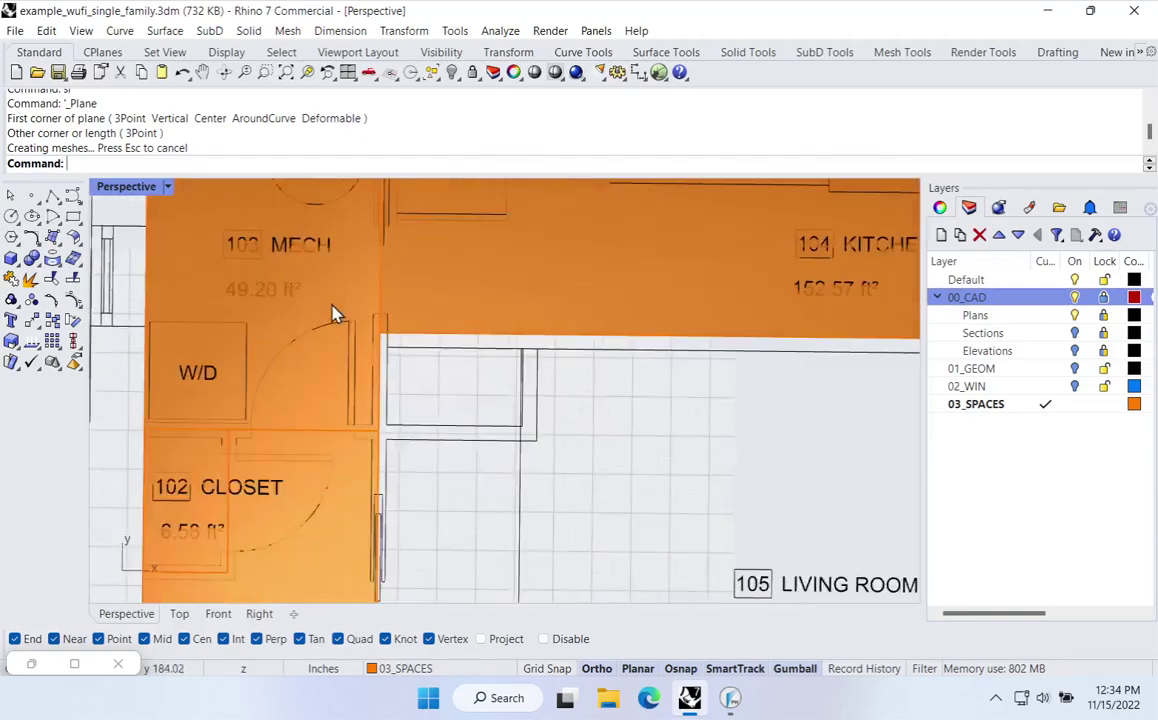
pyautogui.write('sr')
pyautogui.press('Return')
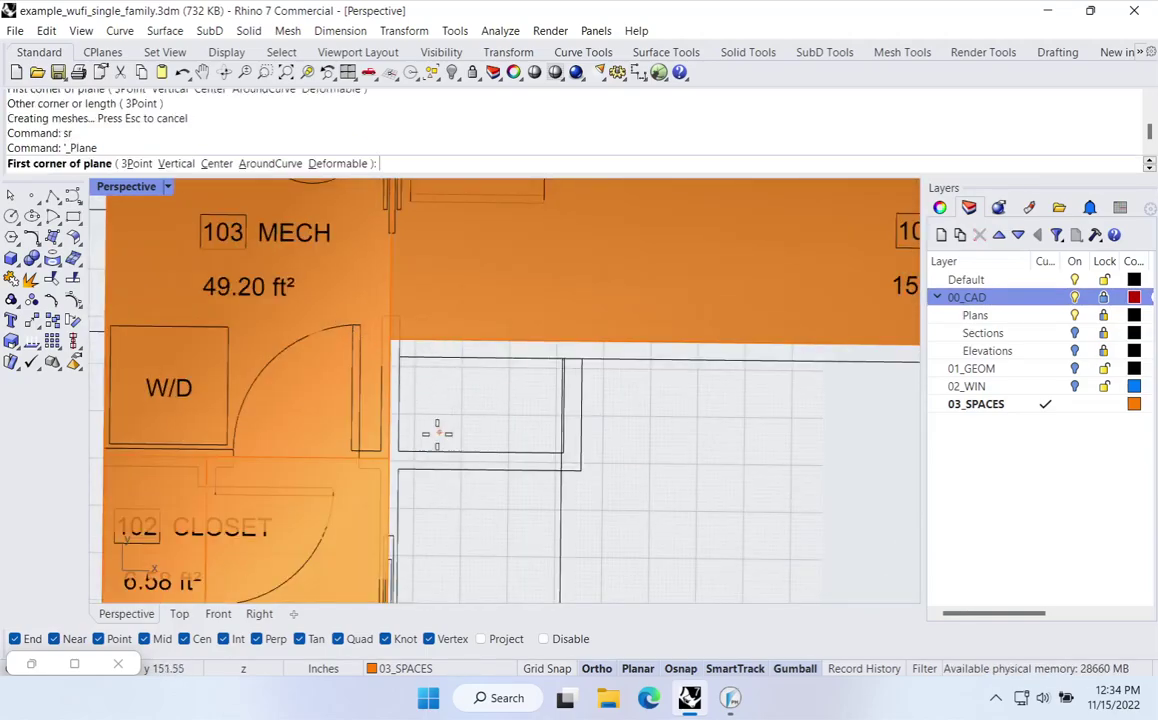
pyautogui.click(390, 458)
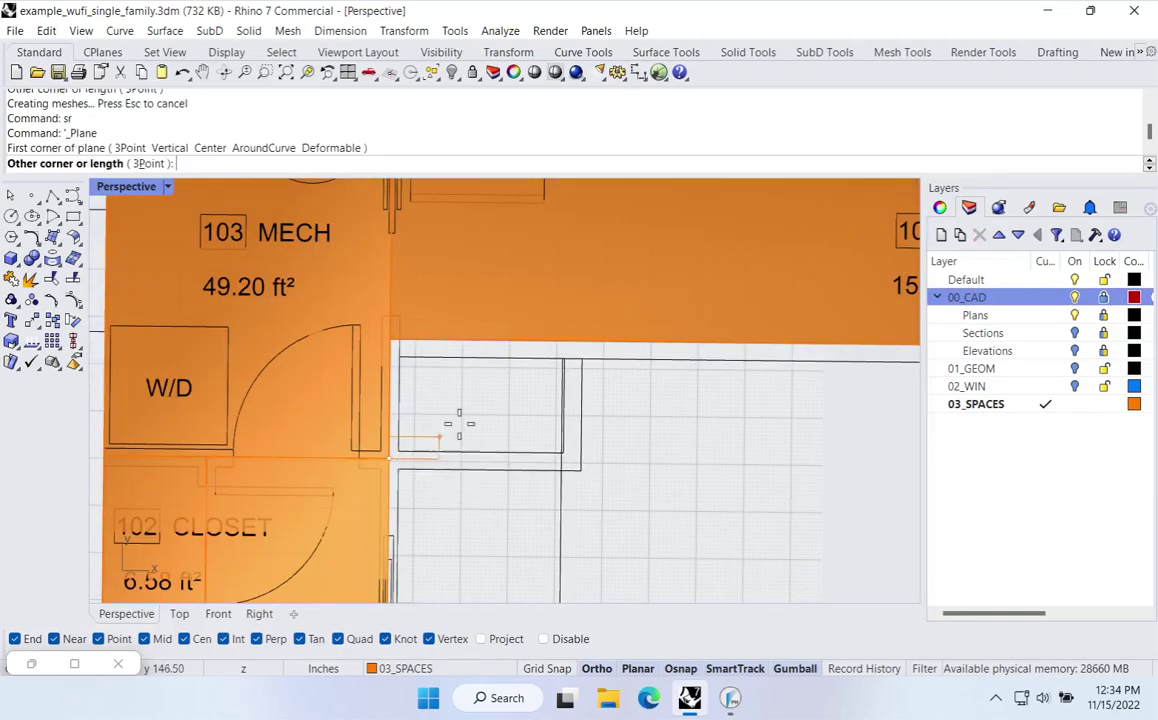
pyautogui.click(567, 340)
# Join the alcove plane with the kitchen surface and merge their coplanar faces into a single surface
pyautogui.click(512, 399)
pyautogui.scroll(-2, 507, 403)
pyautogui.keyDown('shift'); pyautogui.click(602, 315); pyautogui.keyUp('shift')
pyautogui.moveTo(602, 315); pyautogui.dragTo(696, 304, button='right')
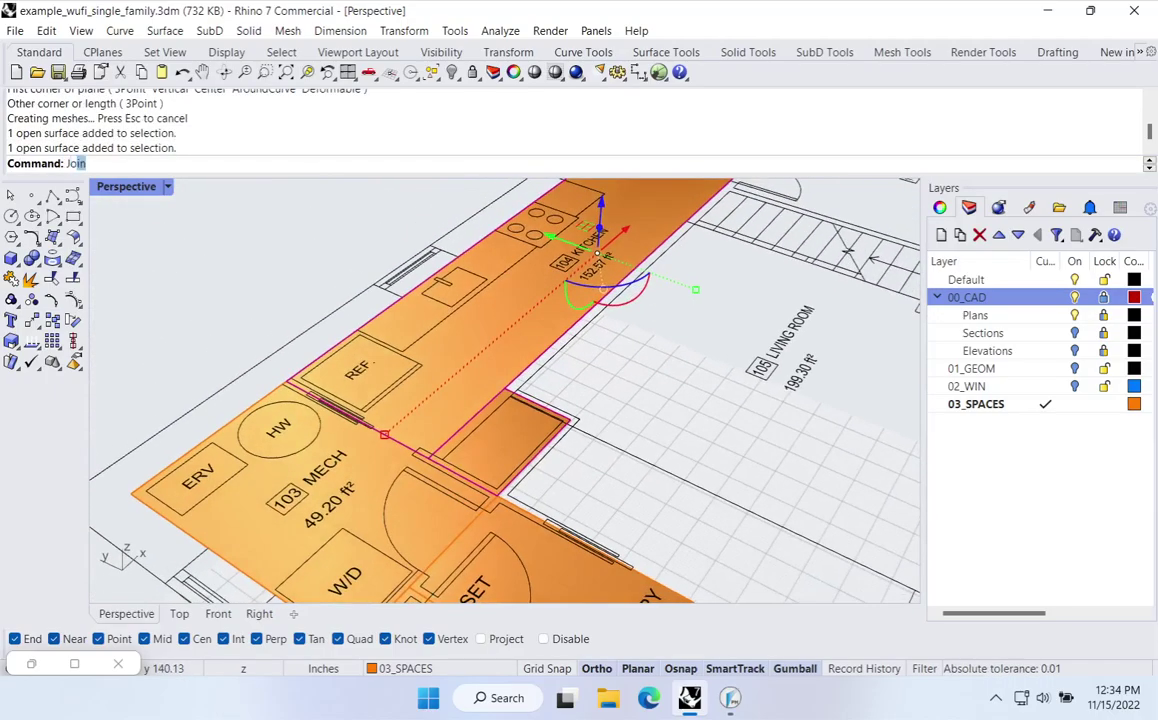
pyautogui.press('Return')
pyautogui.write('MergeAllCoplanarFaces')
pyautogui.press('Return')
pyautogui.click(698, 342)
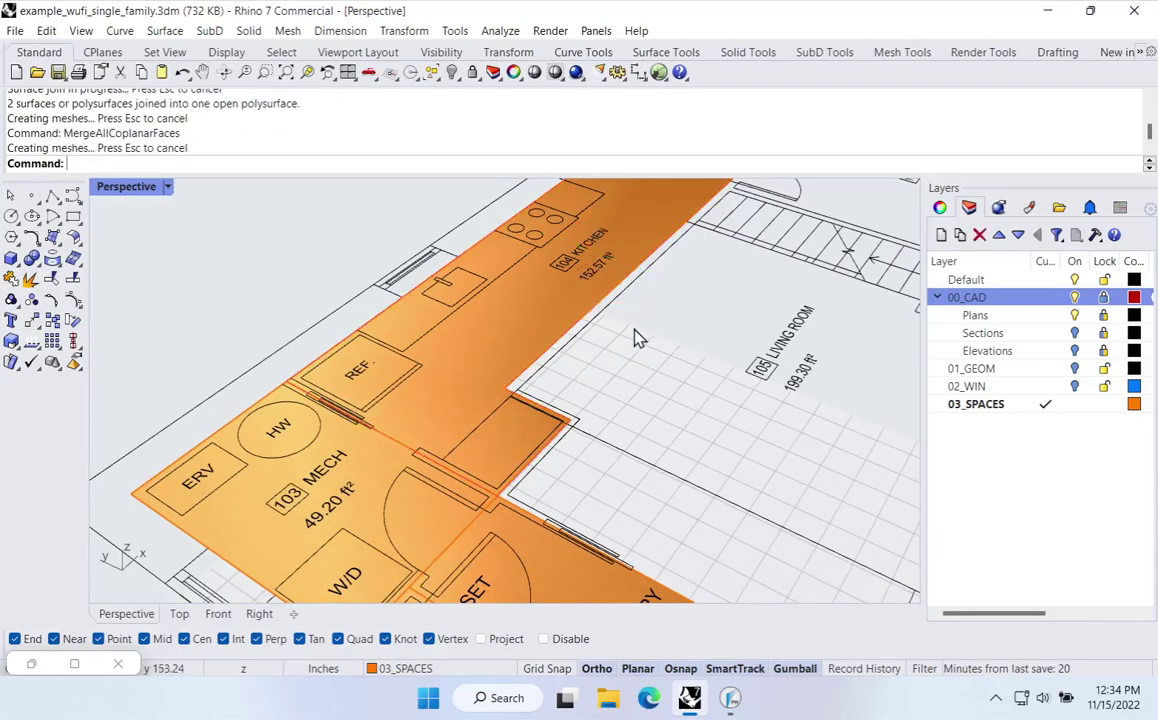
# Draw a plane over room 106 DEN from the bathroom surface's outer corner to the middle of the wall beside the stairs
pyautogui.scroll(-2, 633, 329)
pyautogui.click(533, 330)
pyautogui.moveTo(533, 330); pyautogui.dragTo(662, 330, button='right')
pyautogui.scroll(-5, 612, 332)
pyautogui.scroll(3, 800, 340)
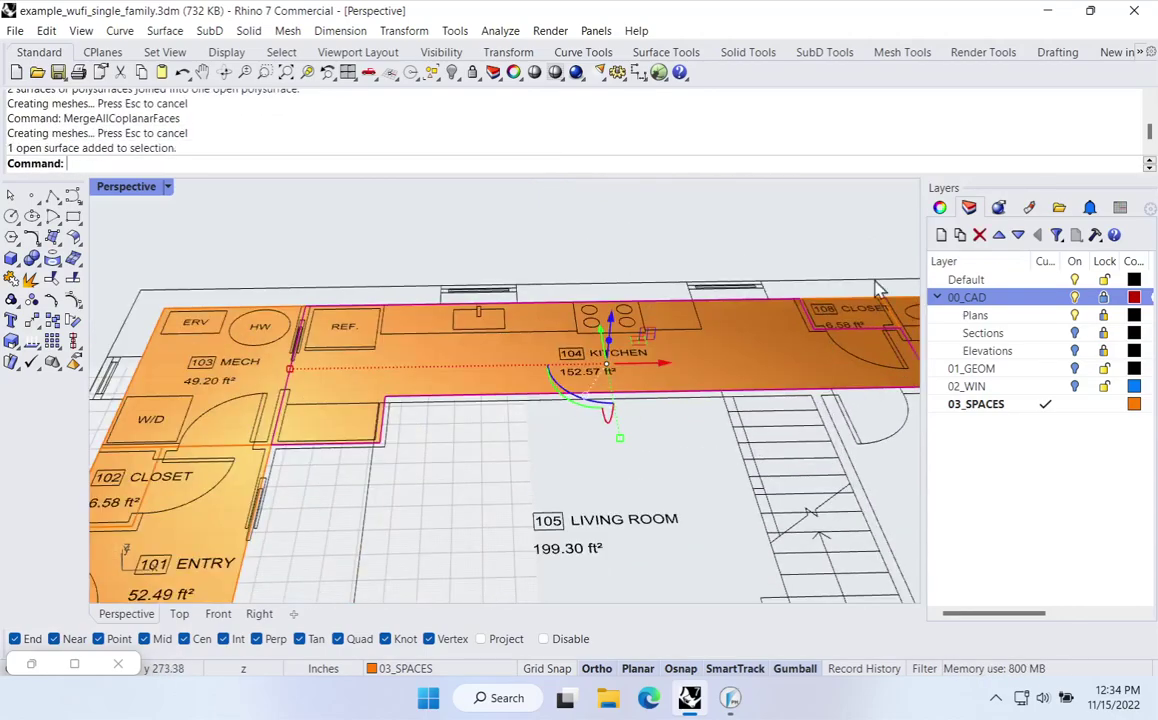
pyautogui.scroll(-5, 575, 365)
pyautogui.click(559, 466)
pyautogui.moveTo(565, 430); pyautogui.dragTo(570, 516, button='right')
pyautogui.keyDown('shift'); pyautogui.moveTo(767, 485); pyautogui.dragTo(629, 419, button='right'); pyautogui.keyUp('shift')
pyautogui.scroll(3, 680, 395)
pyautogui.write('sr')
pyautogui.press('Return')
pyautogui.click(780, 262)
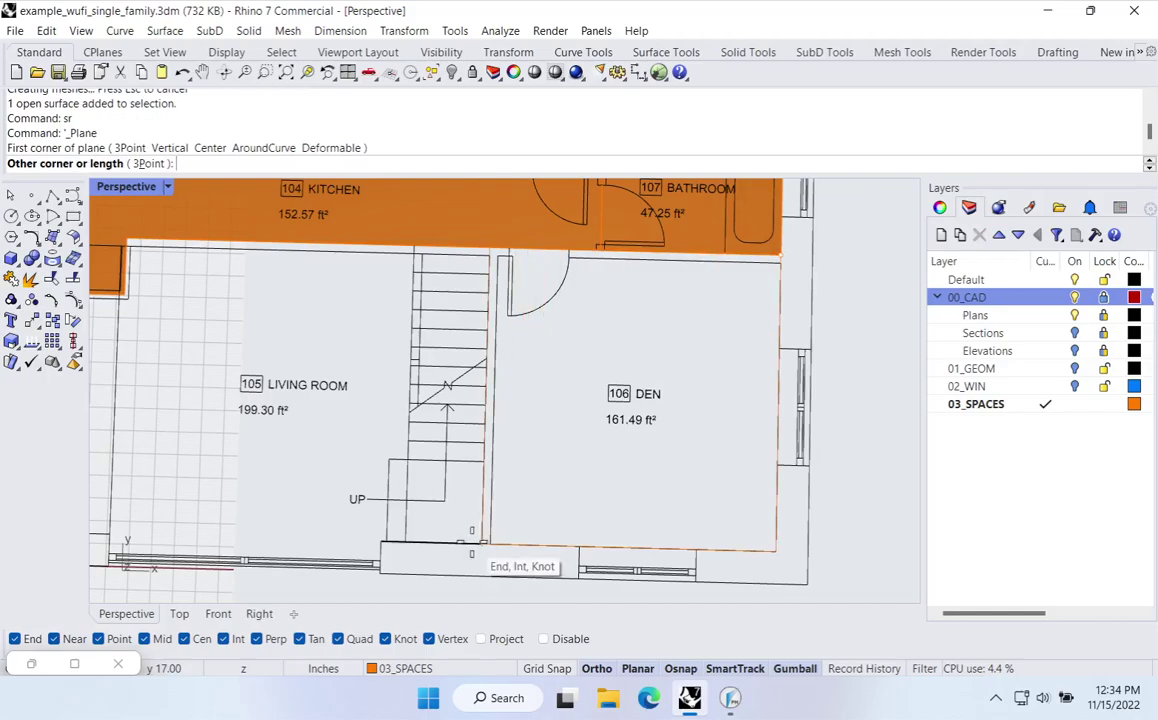
pyautogui.scroll(3, 490, 548)
pyautogui.scroll(2, 488, 548)
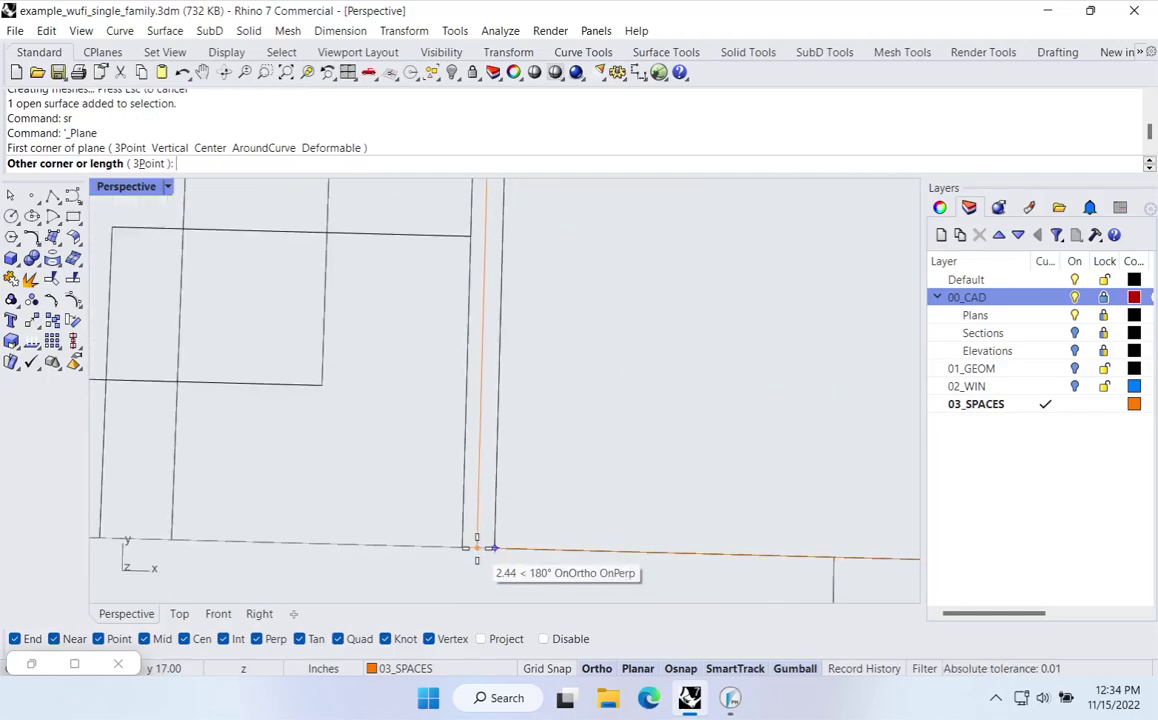
pyautogui.click(484, 549)
# Draw a plane over the strip of room 105 LIVING ROOM beside the kitchen, from the alcove's outer corner to the den surface's corner
pyautogui.scroll(-5, 481, 559)
pyautogui.moveTo(540, 434); pyautogui.dragTo(695, 362, button='right')
pyautogui.press('Return')
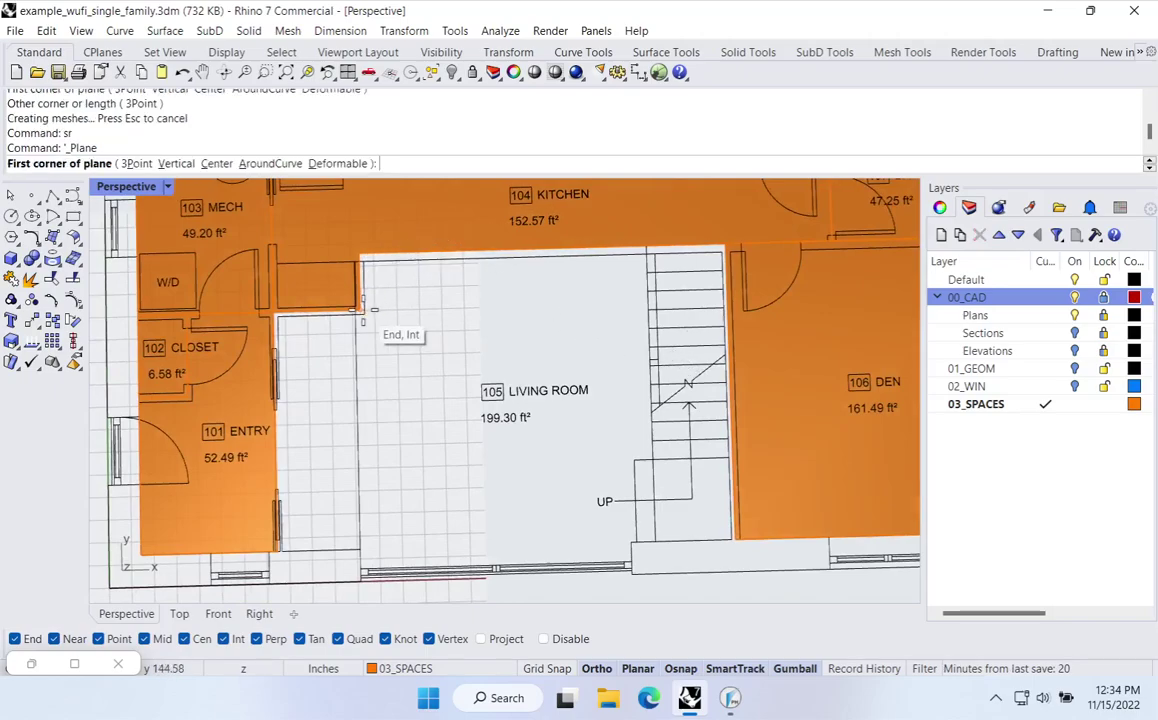
pyautogui.click(360, 309)
pyautogui.click(724, 250)
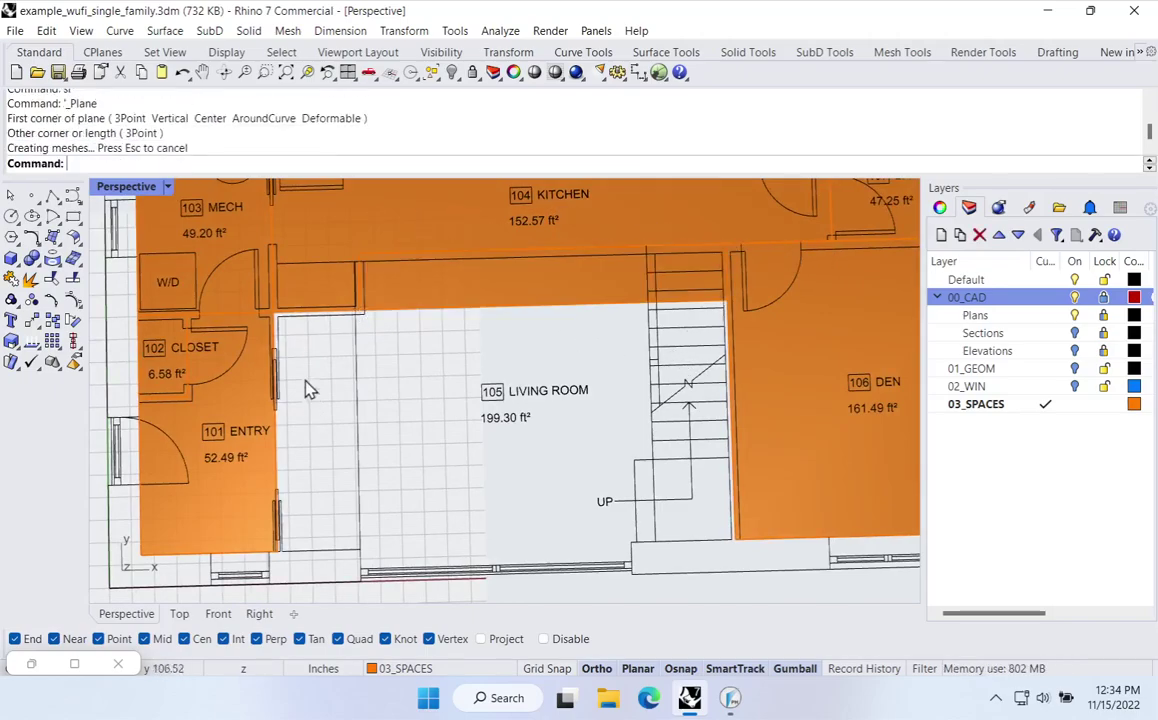
# Try to draw a plane over the rest of room 105 LIVING ROOM, from the entry and alcove corner to the den wall
pyautogui.press('Return')
pyautogui.scroll(5, 284, 322)
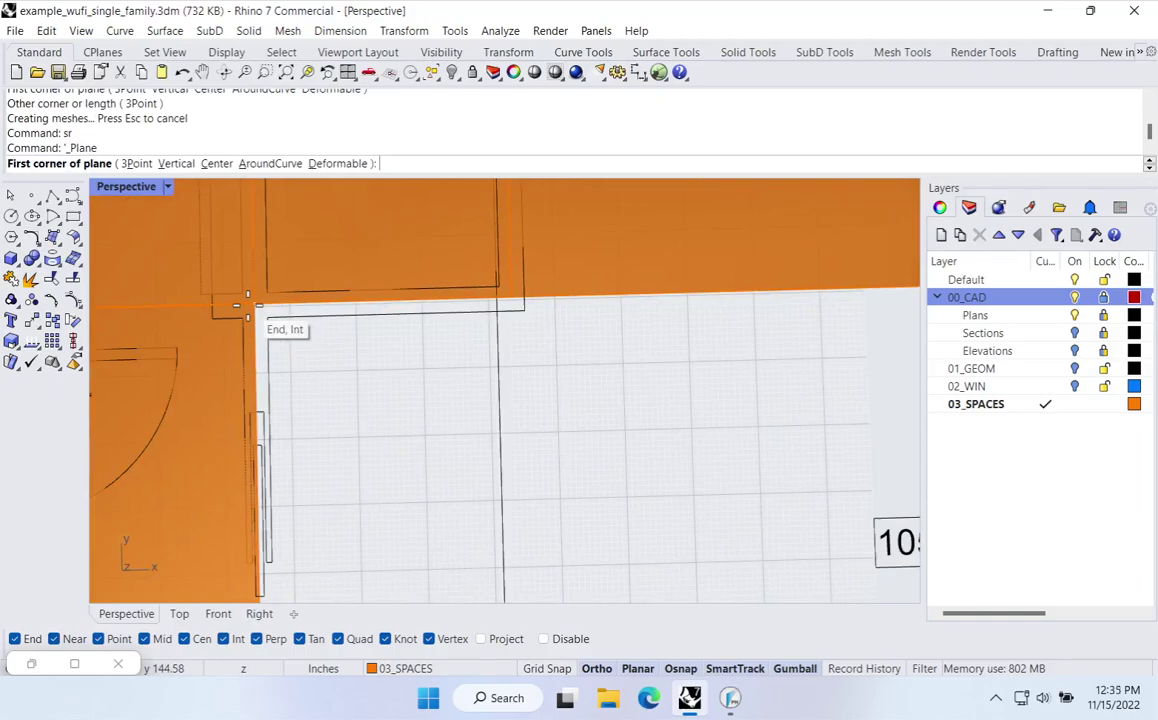
pyautogui.click(258, 318)
pyautogui.scroll(-5, 258, 318)
pyautogui.click(724, 532)
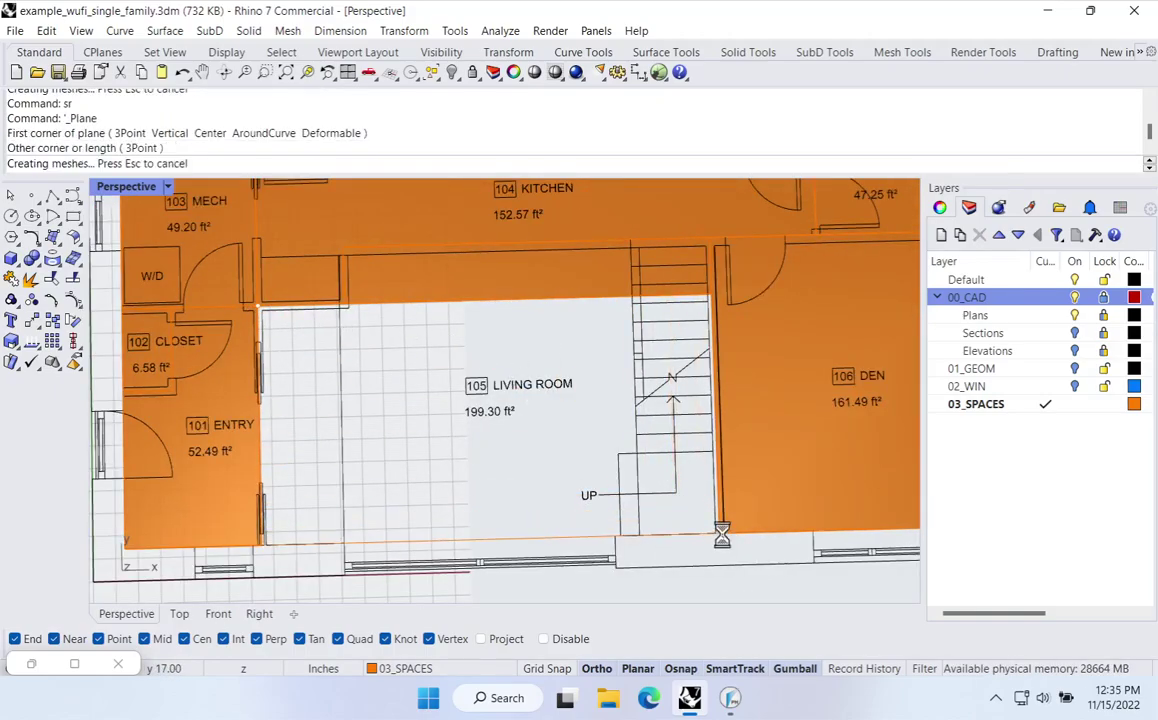
pyautogui.click(731, 498)
pyautogui.press('Escape')
# Delete the larger plane just drawn over room 105 LIVING ROOM
pyautogui.click(580, 503)
pyautogui.scroll(10, 743, 536)
pyautogui.press('Escape')
pyautogui.scroll(-6, 548, 510)
pyautogui.click(548, 510)
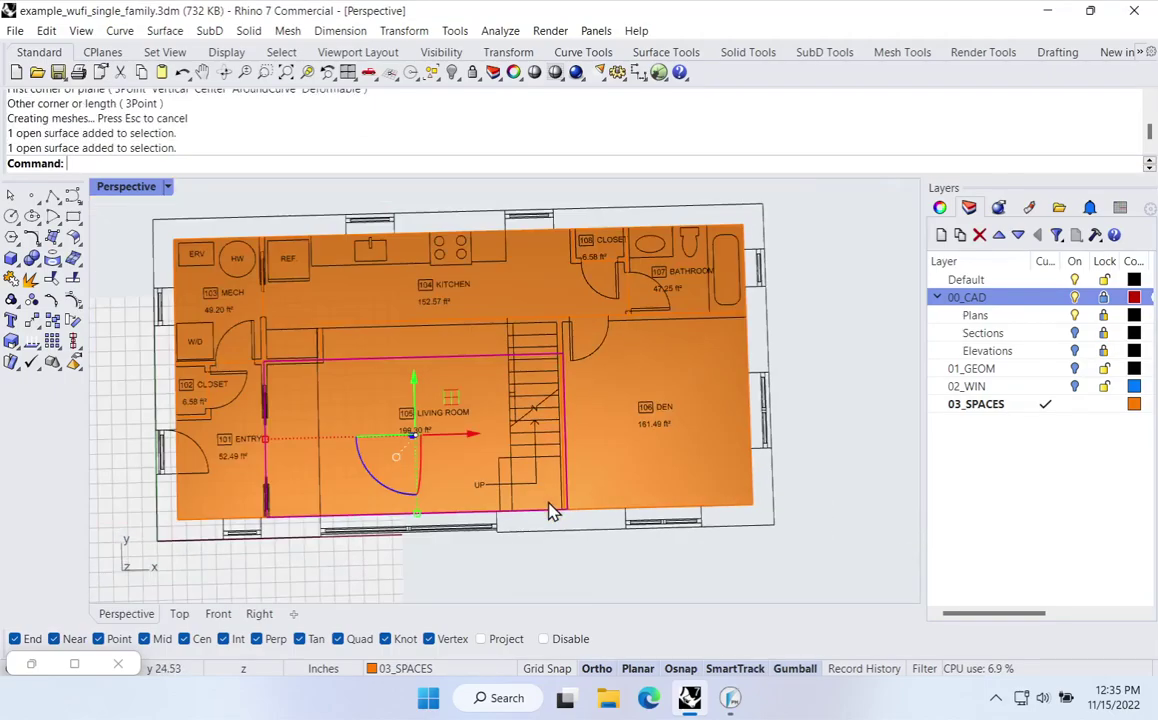
pyautogui.press('Delete')
# Draw a plane over the remaining living room from the entry and alcove surfaces' shared corner to the den surface's corner at the exterior wall
pyautogui.write('Sr')
pyautogui.press('Return')
pyautogui.scroll(5, 275, 425)
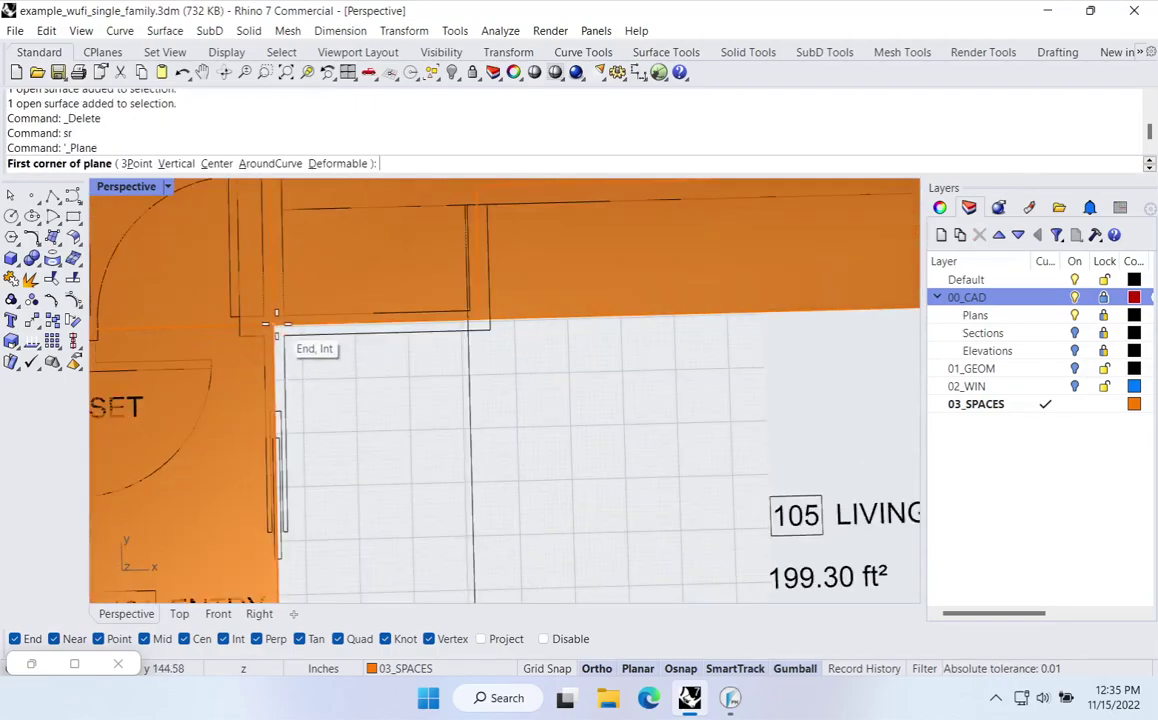
pyautogui.click(288, 330)
pyautogui.scroll(-5, 316, 342)
pyautogui.scroll(5, 672, 509)
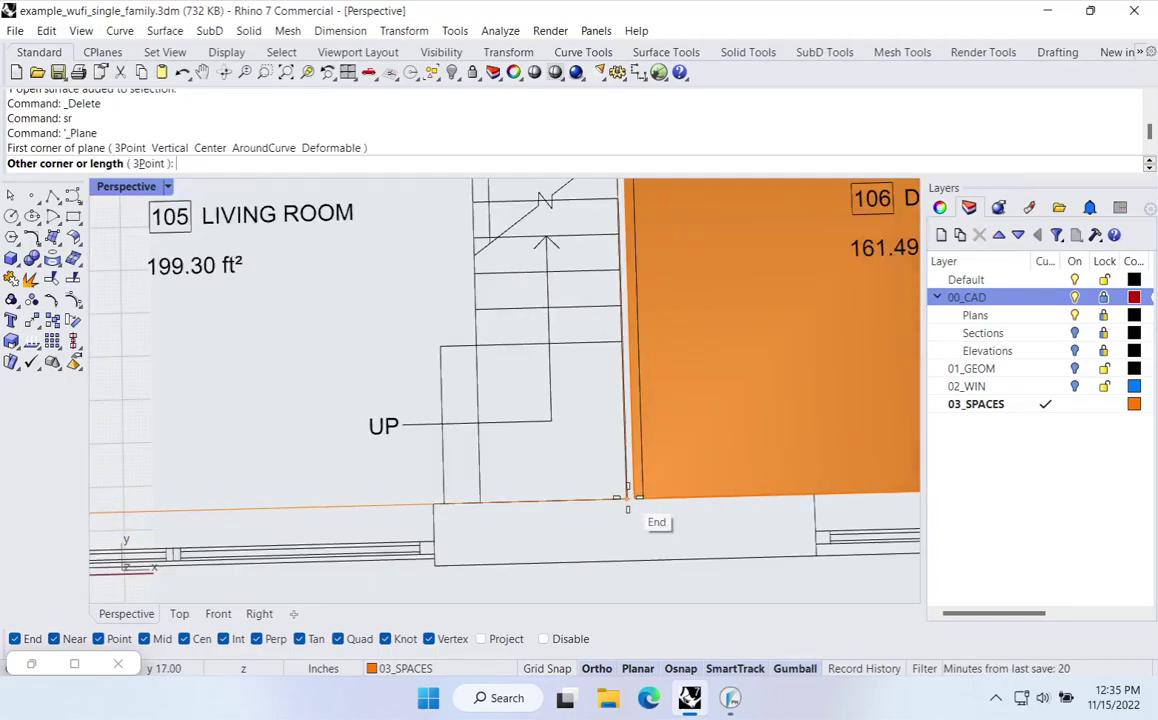
pyautogui.click(636, 499)
pyautogui.scroll(-3, 636, 499)
# Join the two living room planes and merge their coplanar faces into a single surface
pyautogui.click(400, 255)
pyautogui.click(292, 303)
pyautogui.moveTo(548, 584); pyautogui.dragTo(725, 427, button='right')
pyautogui.press('Return')
pyautogui.write('me')
pyautogui.press('Return')
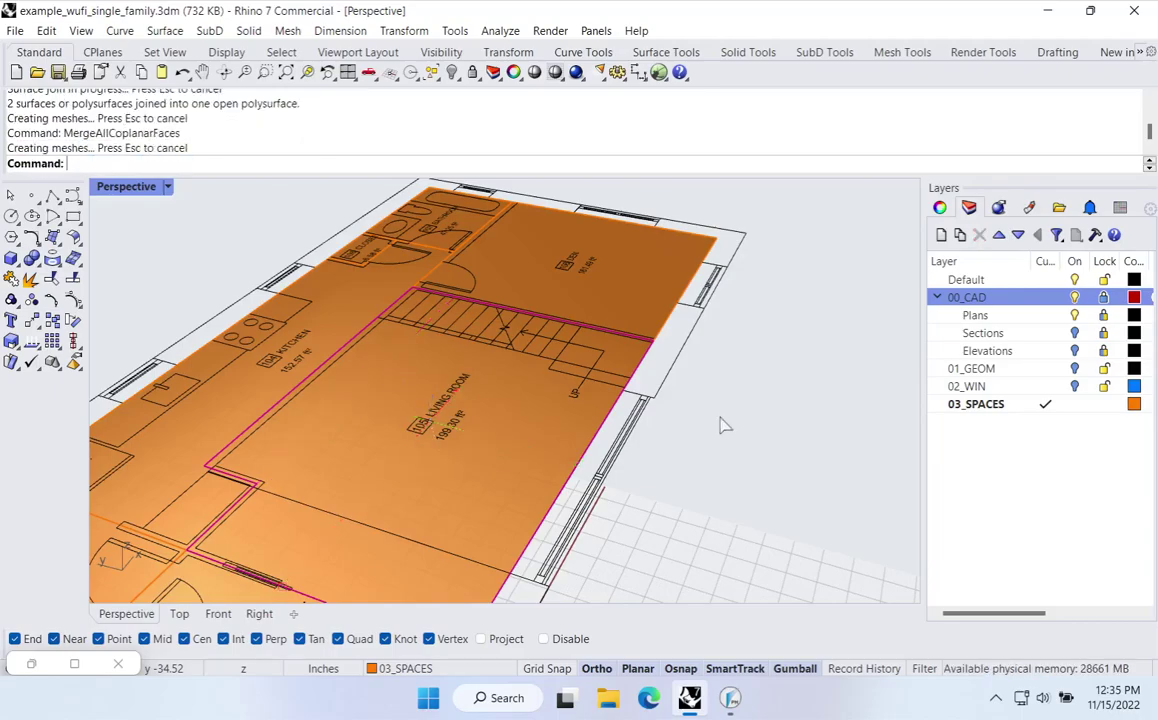
pyautogui.click(773, 224)
# Name the den floor surface 106_DEN in its object properties
pyautogui.moveTo(773, 224)
pyautogui.mouseDown(button='right')
pyautogui.moveTo(617, 328)
pyautogui.moveTo(421, 354)
pyautogui.moveTo(545, 406)
pyautogui.moveTo(583, 408)
pyautogui.mouseUp(button='right')
pyautogui.moveTo(490, 398); pyautogui.dragTo(478, 220, button='right')
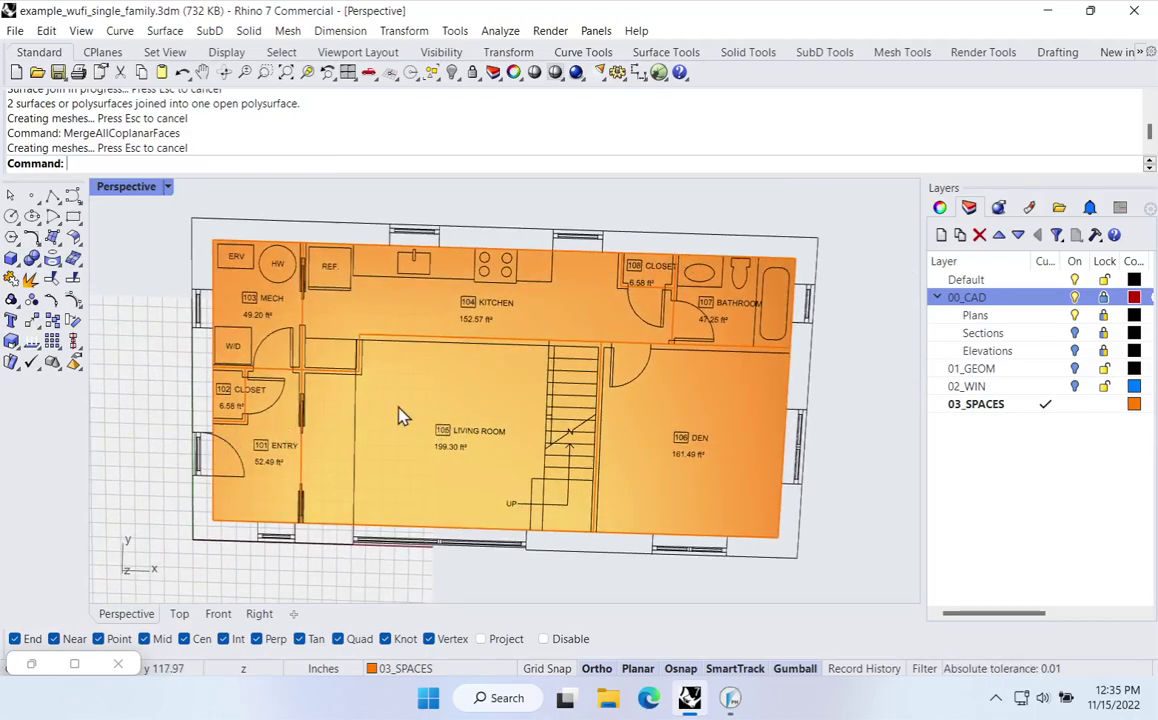
pyautogui.moveTo(411, 424); pyautogui.dragTo(417, 407, button='right')
pyautogui.moveTo(681, 445)
pyautogui.keyDown('shift'); pyautogui.mouseDown(button='right')
pyautogui.moveTo(631, 434)
pyautogui.moveTo(633, 445)
pyautogui.mouseUp(button='right'); pyautogui.keyUp('shift')
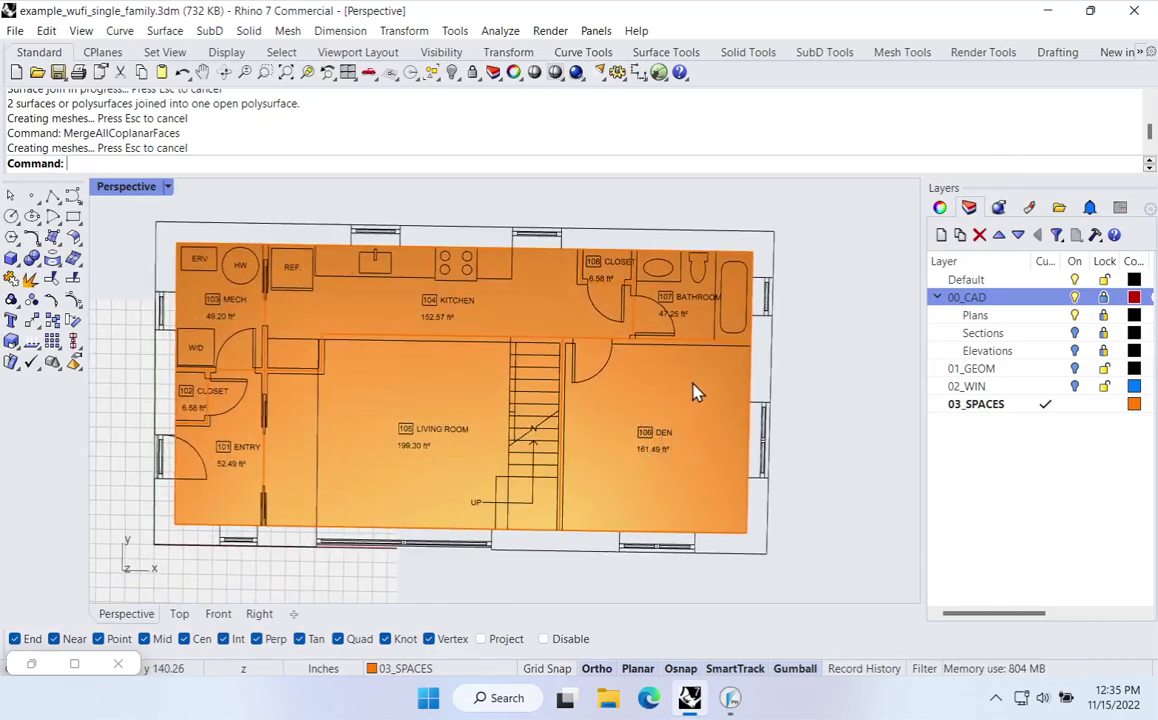
pyautogui.click(698, 430)
pyautogui.scroll(3, 680, 490)
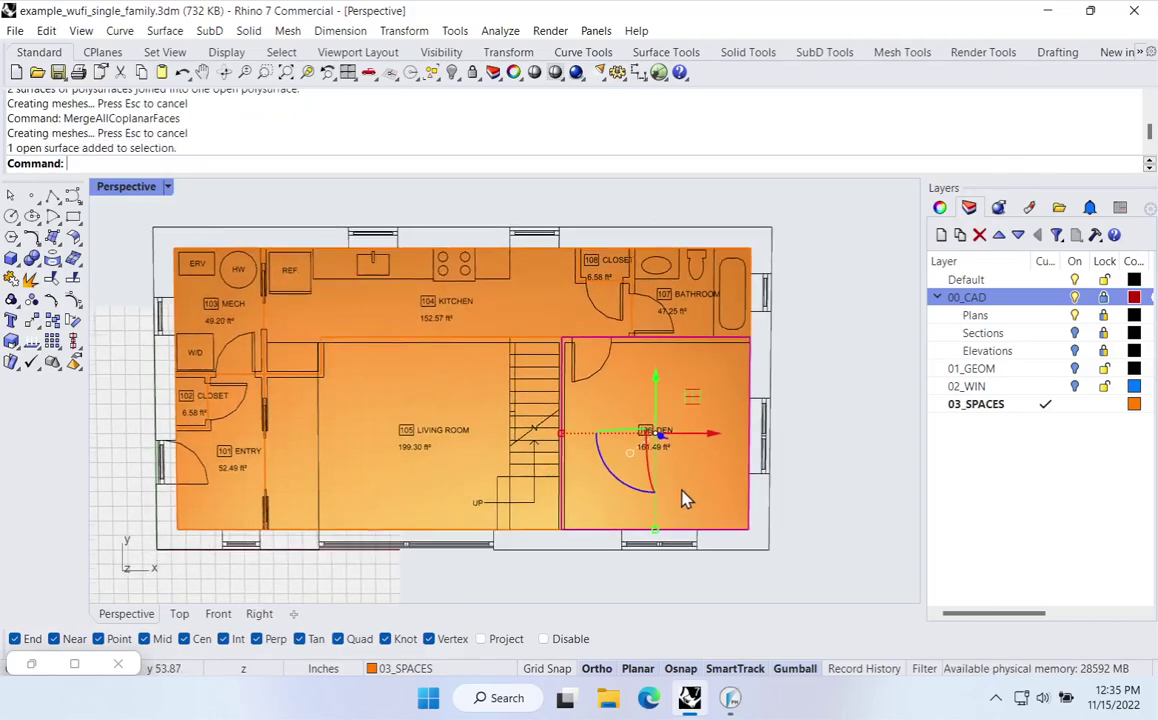
pyautogui.scroll(5, 670, 449)
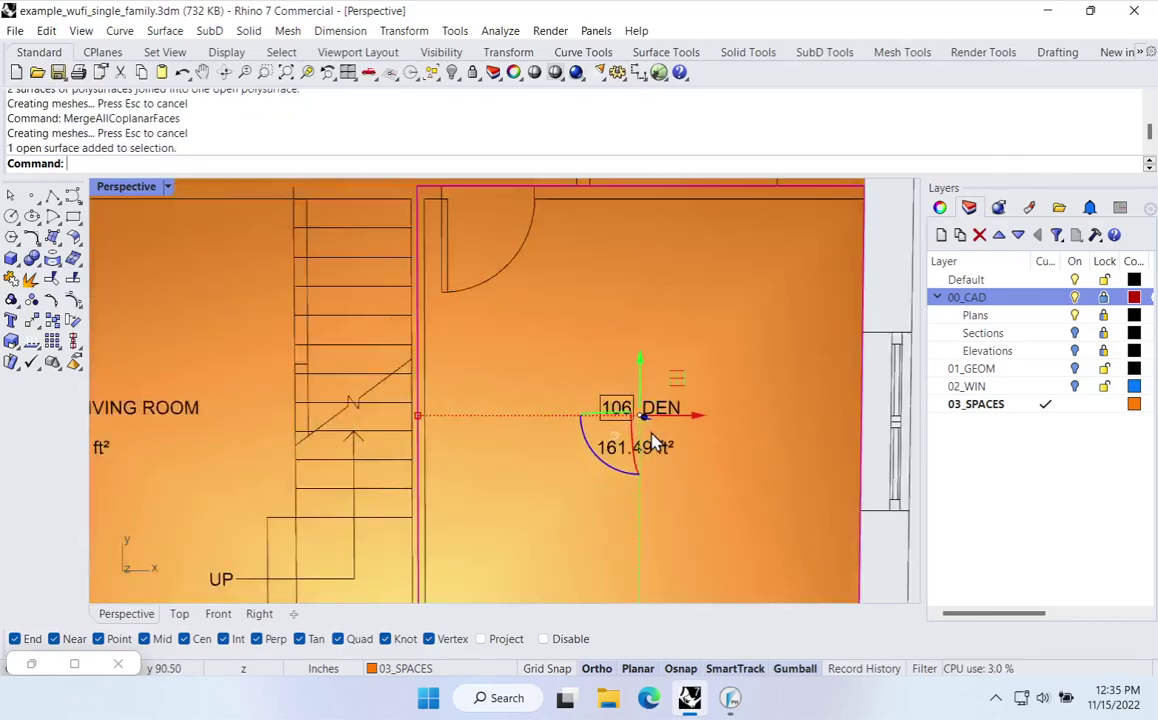
pyautogui.scroll(-4, 729, 414)
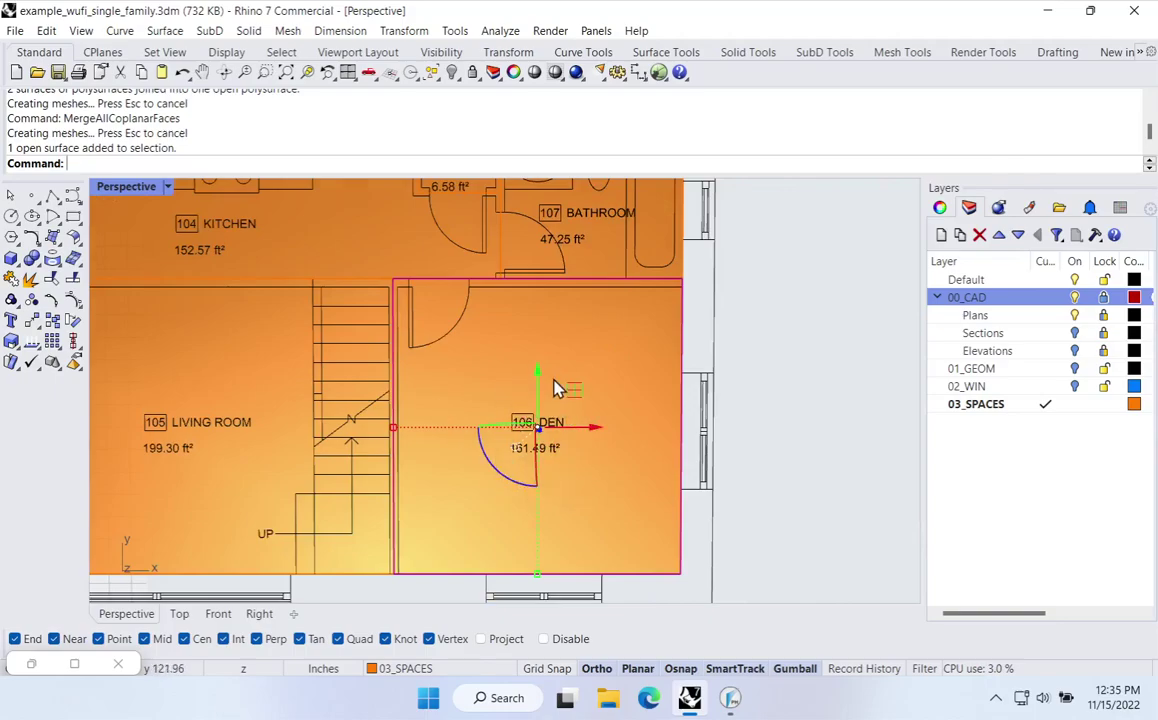
pyautogui.click(941, 208)
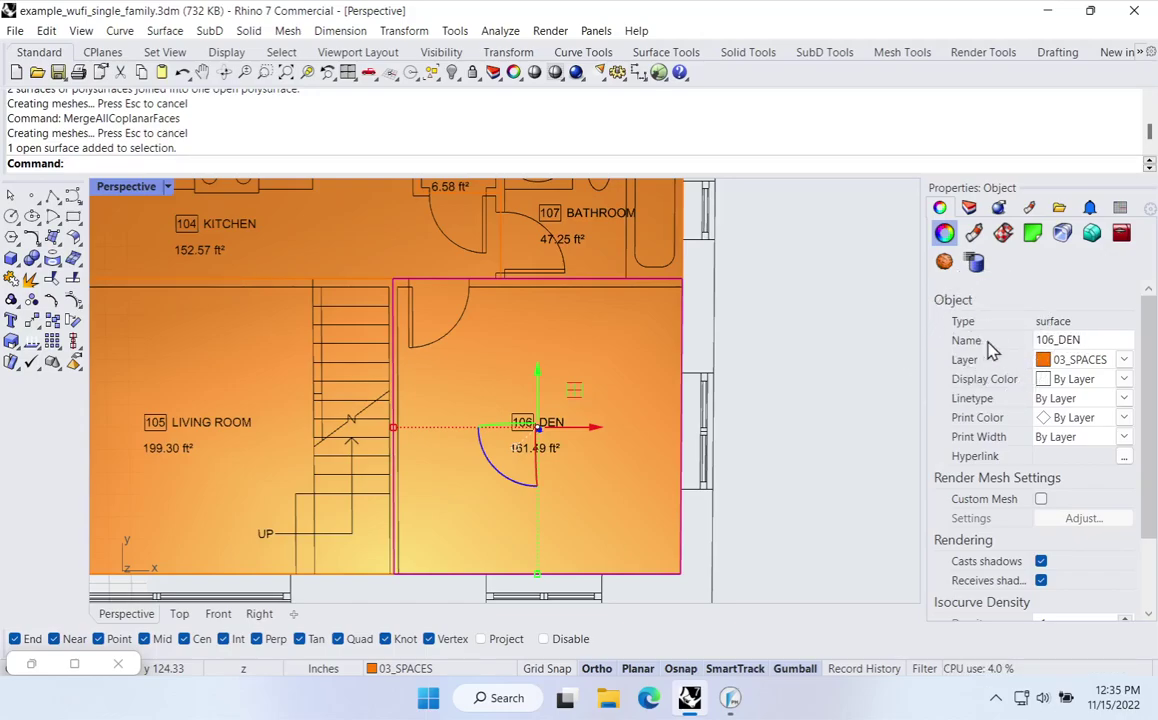
pyautogui.press('Return')
# Name the bathroom surface 107_BATHROOM and name the closet 108 surface after its room number and label on the plan
pyautogui.keyDown('shift'); pyautogui.moveTo(562, 343); pyautogui.dragTo(589, 434, button='right'); pyautogui.keyUp('shift')
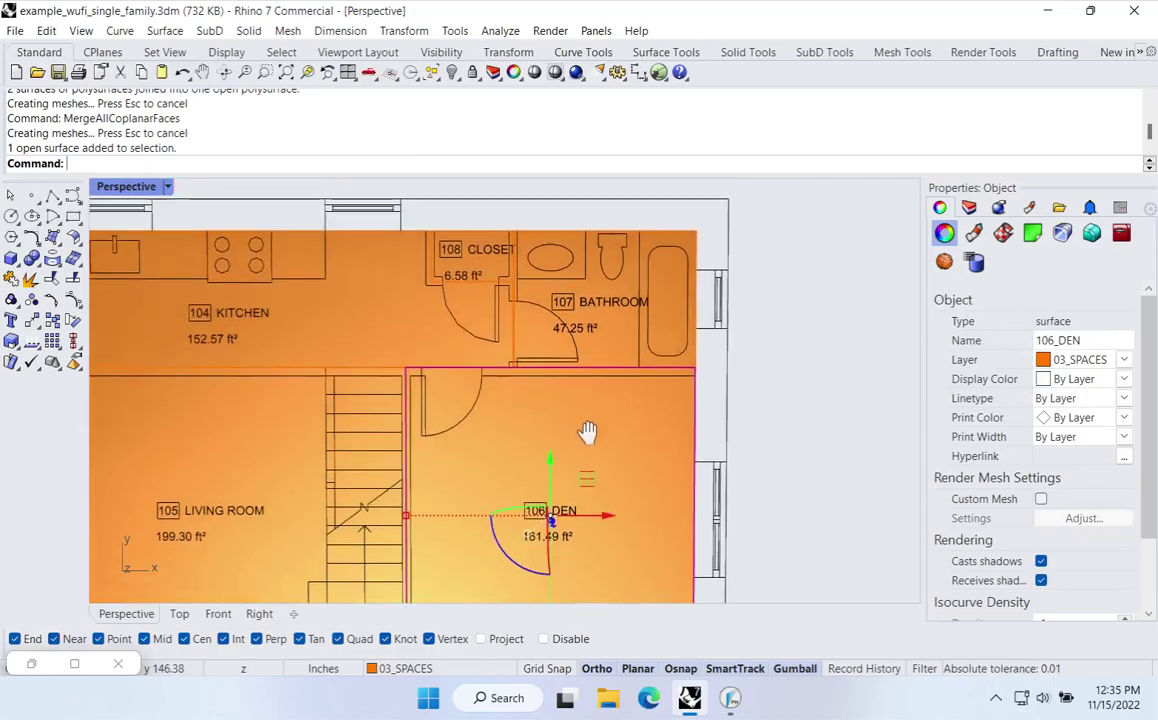
pyautogui.click(618, 352)
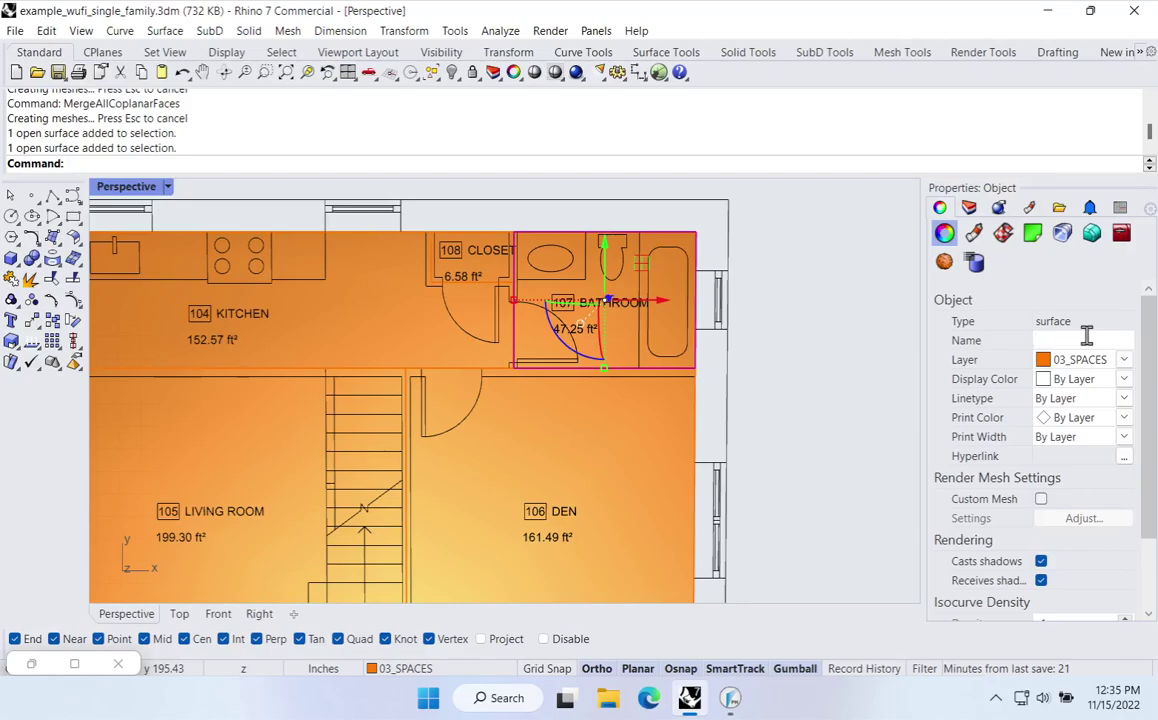
pyautogui.write('107_BATHROOM')
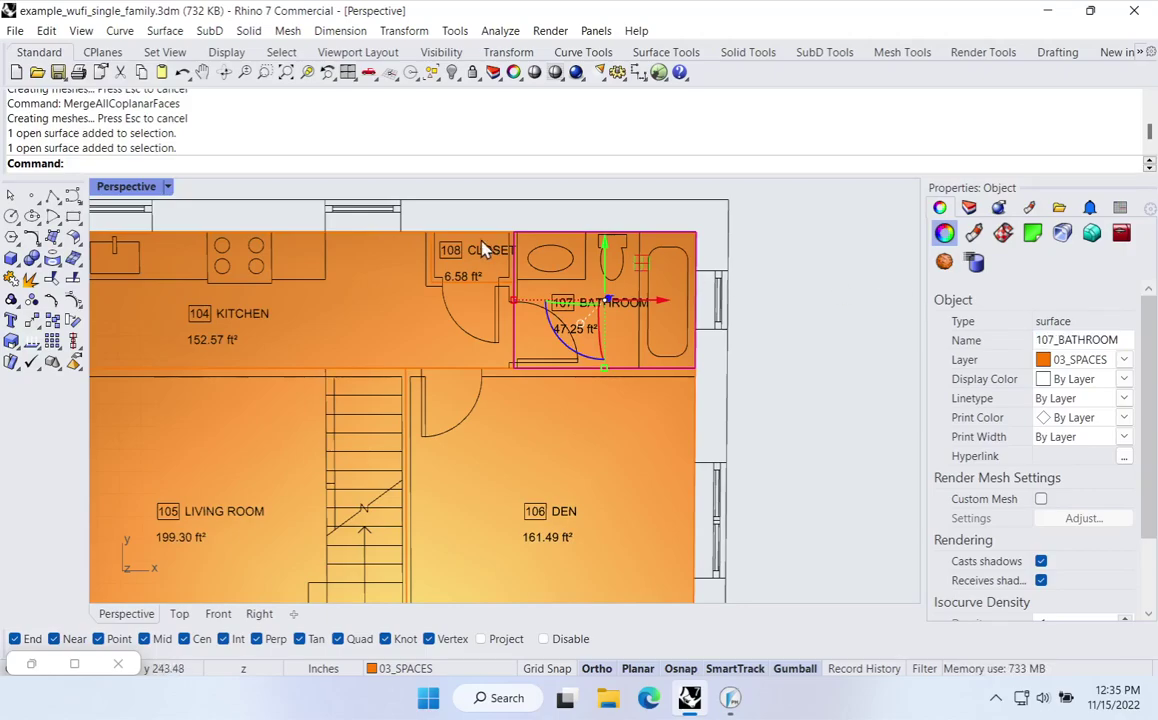
pyautogui.click(466, 244)
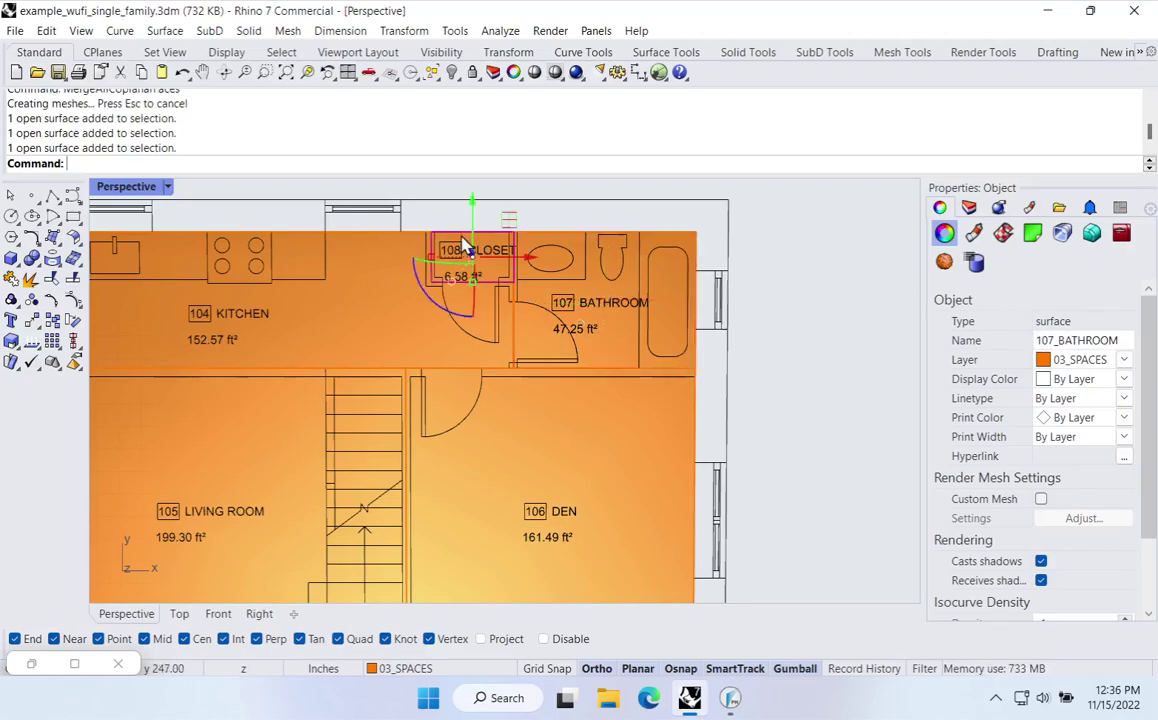
pyautogui.click(1075, 341)
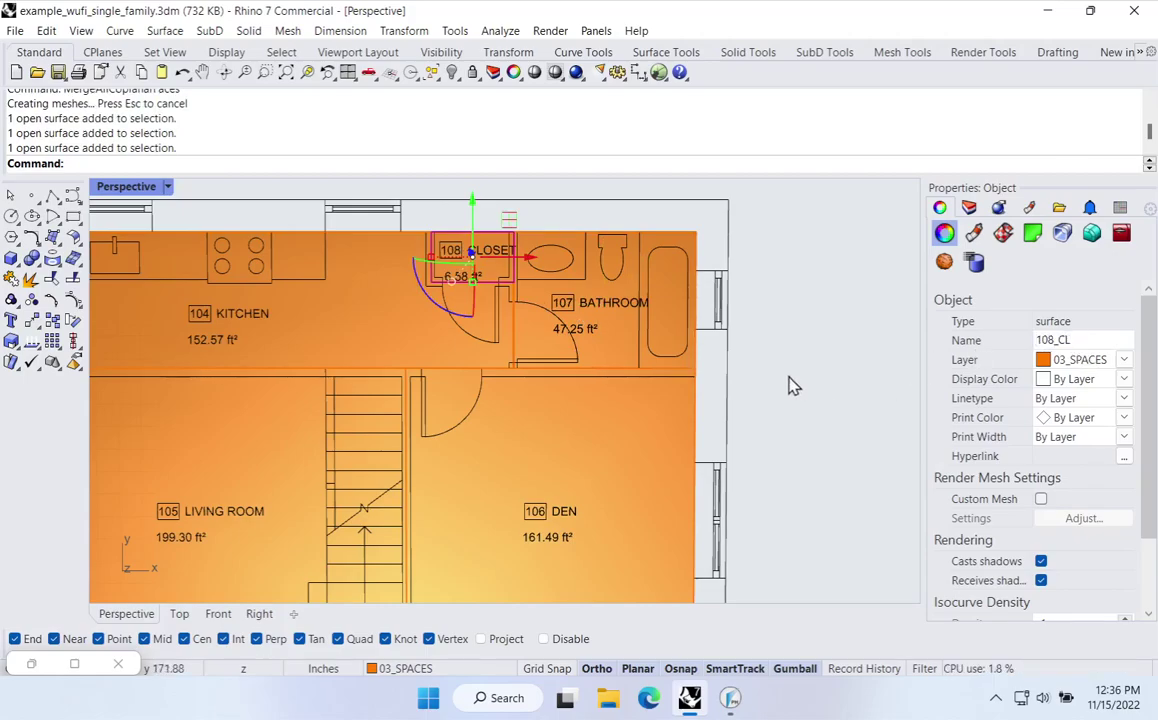
# Name the kitchen surface 104_KITCHEN and the living room surface 105_LIVING
pyautogui.click(288, 338)
pyautogui.write('104')
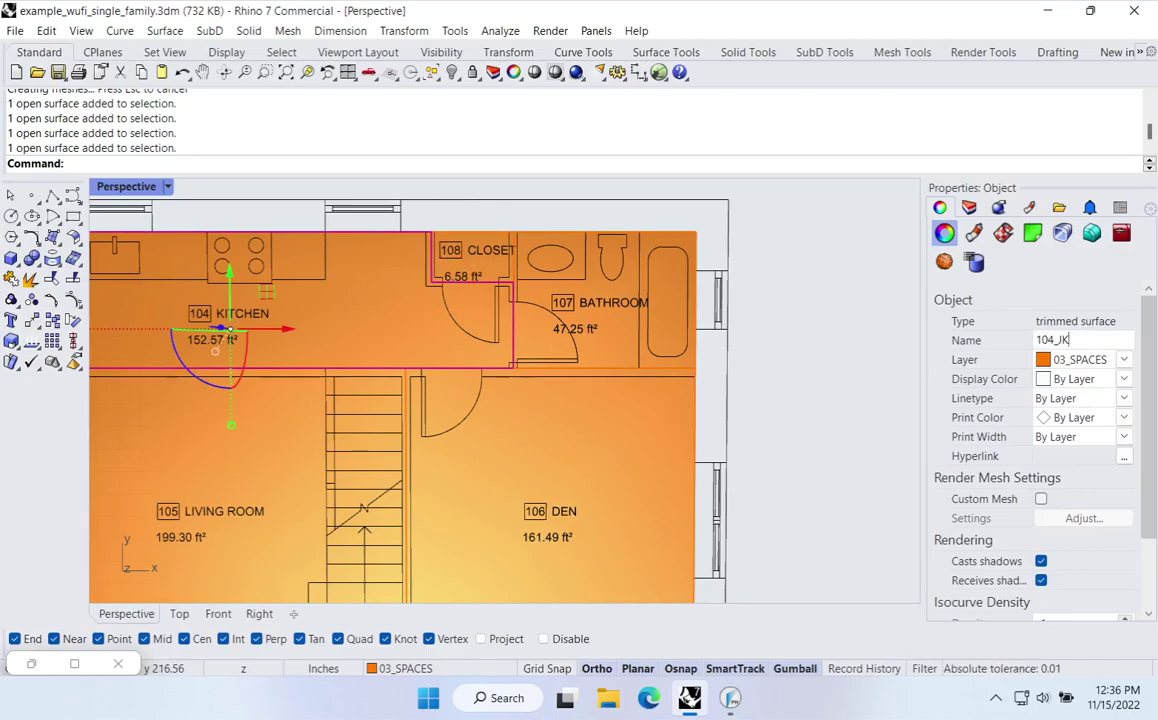
pyautogui.write('_KITCHEN')
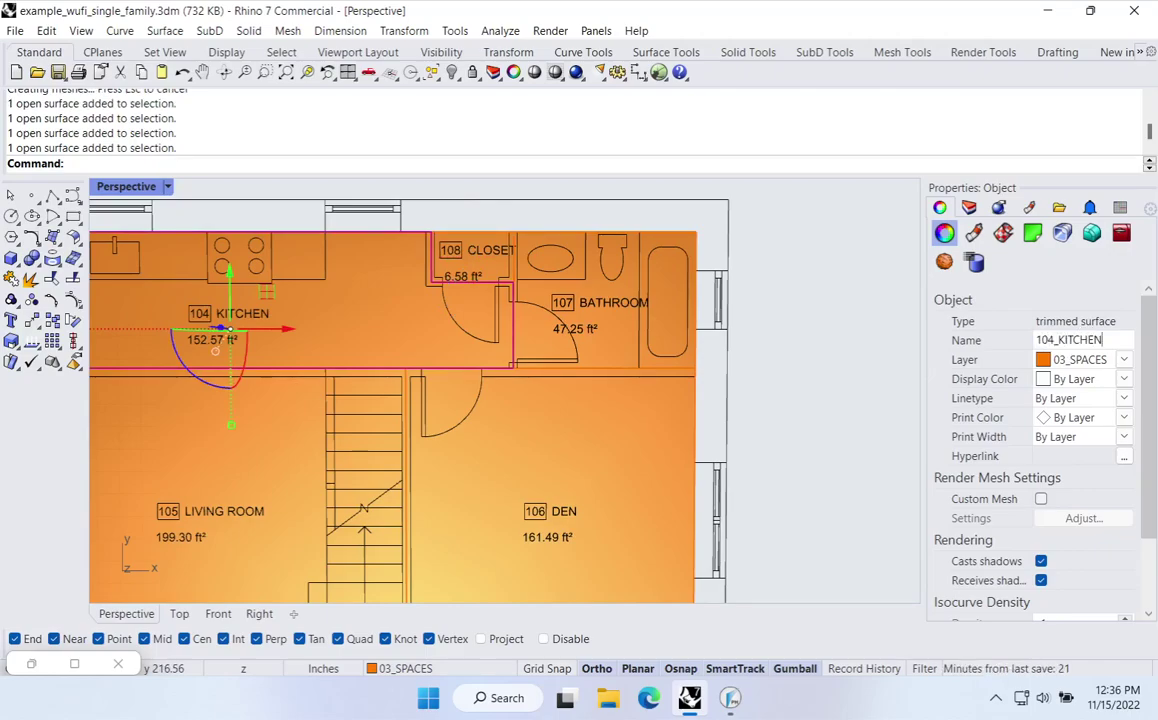
pyautogui.keyDown('shift'); pyautogui.moveTo(441, 405); pyautogui.dragTo(697, 301, button='right'); pyautogui.keyUp('shift')
pyautogui.click(338, 330)
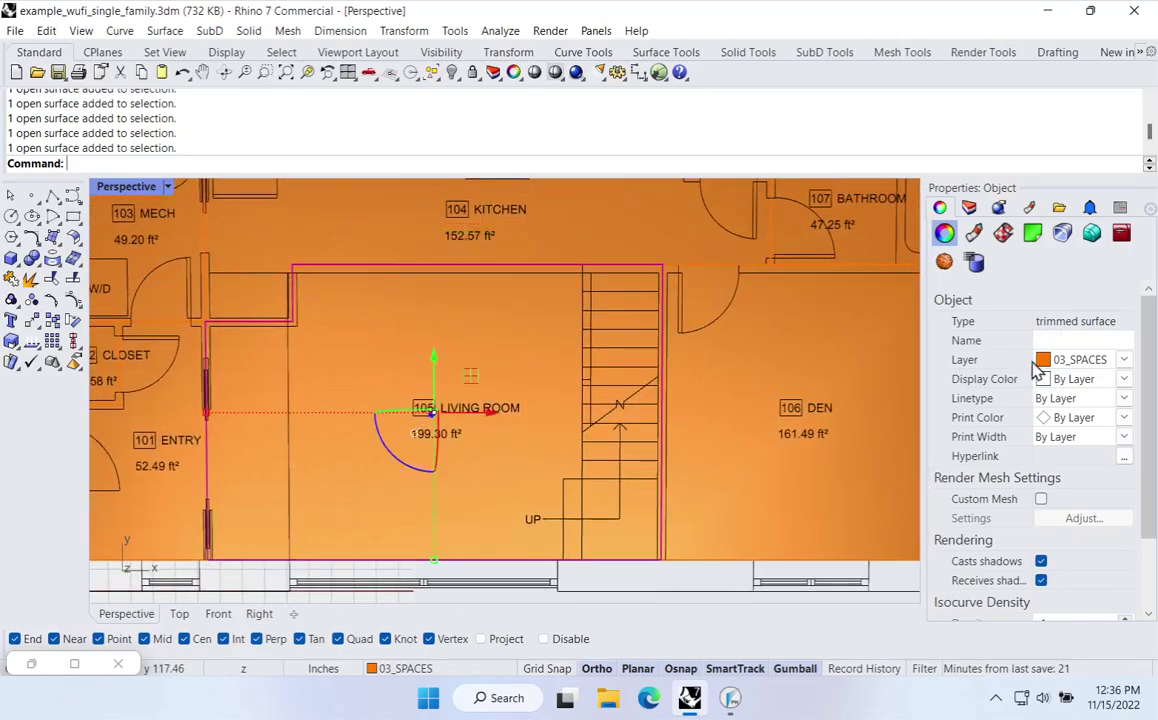
pyautogui.click(1094, 336)
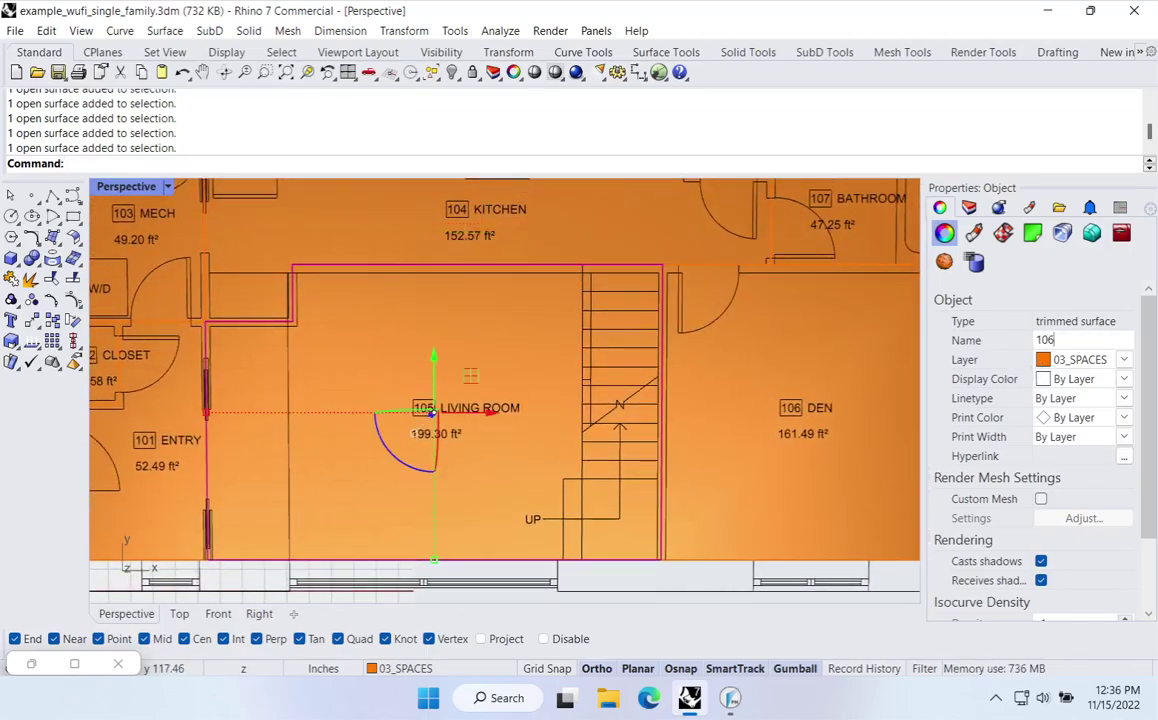
pyautogui.write('105_LIVING')
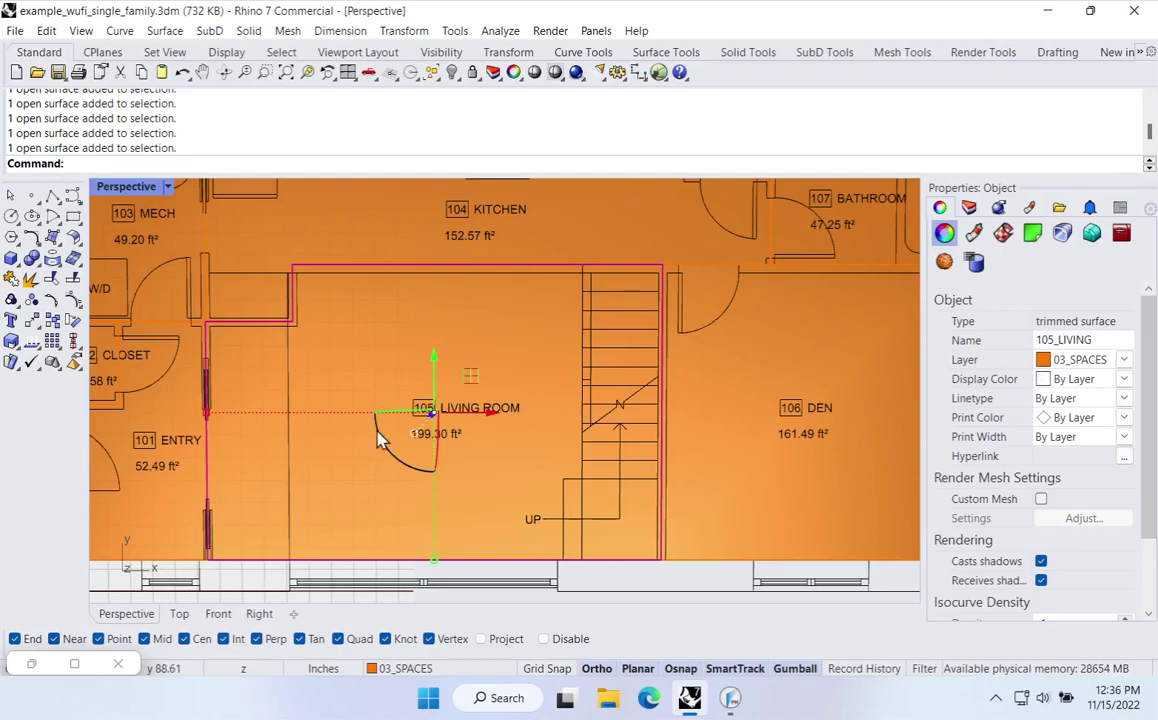
# Name the entry surface 101_ENTRY, the mechanical room surface 103_MECH, and the closet 102 surface after its plan label
pyautogui.keyDown('shift'); pyautogui.moveTo(372, 437); pyautogui.dragTo(561, 446, button='right'); pyautogui.keyUp('shift')
pyautogui.click(357, 506)
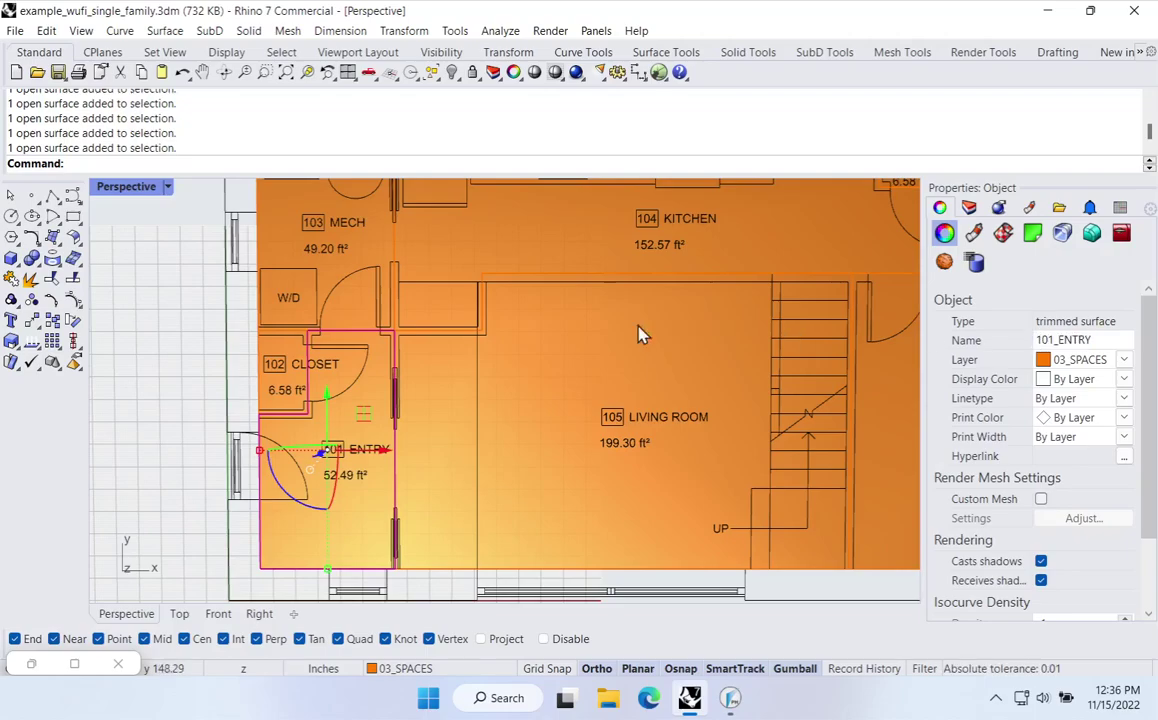
pyautogui.click(275, 372)
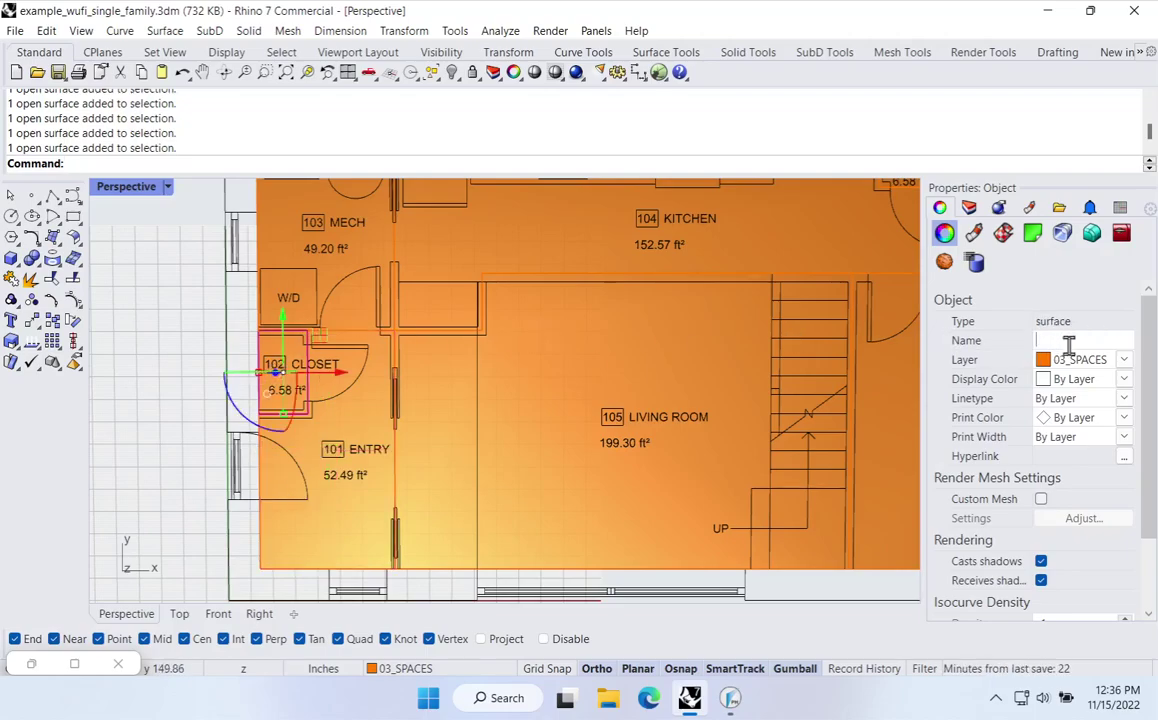
pyautogui.press('BackSpace')
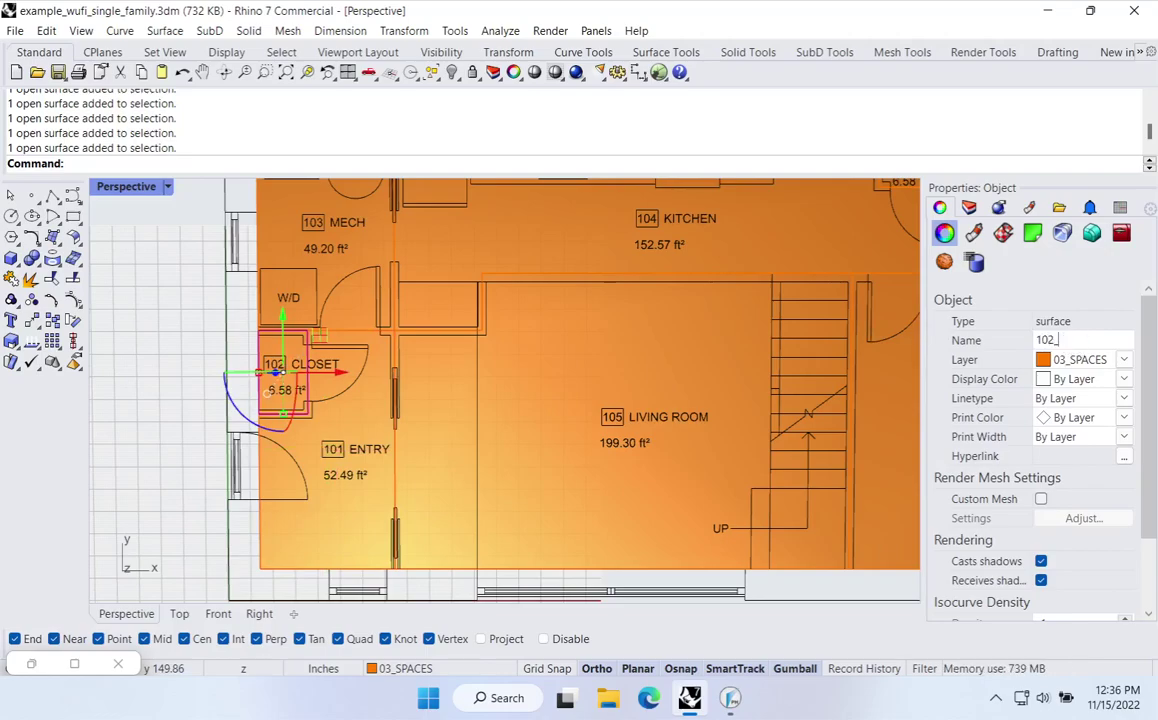
pyautogui.click(306, 224)
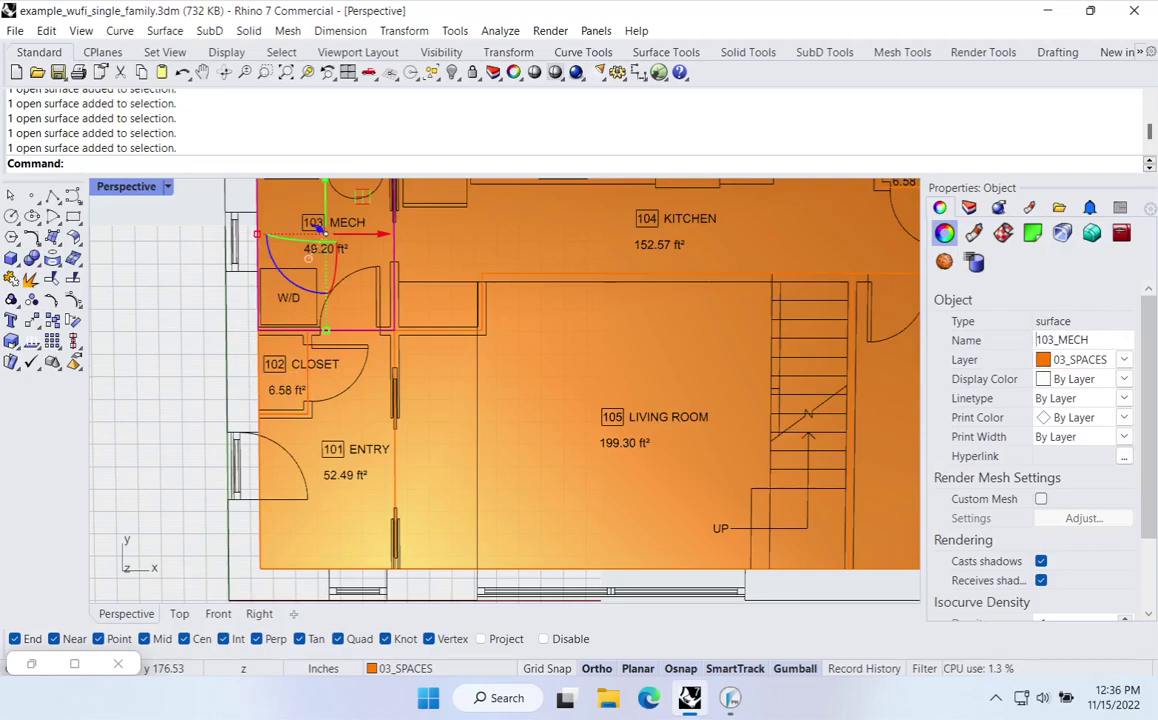
# Check the names assigned to the room surfaces by selecting them one after another, and view the complete floor plan
pyautogui.click(345, 476)
pyautogui.click(550, 378)
pyautogui.click(1065, 342)
pyautogui.click(756, 249)
pyautogui.keyDown('shift'); pyautogui.moveTo(805, 415); pyautogui.dragTo(428, 505, button='right'); pyautogui.keyUp('shift')
pyautogui.scroll(-4, 705, 456)
pyautogui.click(707, 465)
pyautogui.click(692, 370)
pyautogui.click(668, 480)
pyautogui.moveTo(668, 480); pyautogui.dragTo(675, 362, button='right')
pyautogui.click(592, 524)
pyautogui.moveTo(592, 524); pyautogui.dragTo(649, 490, button='right')
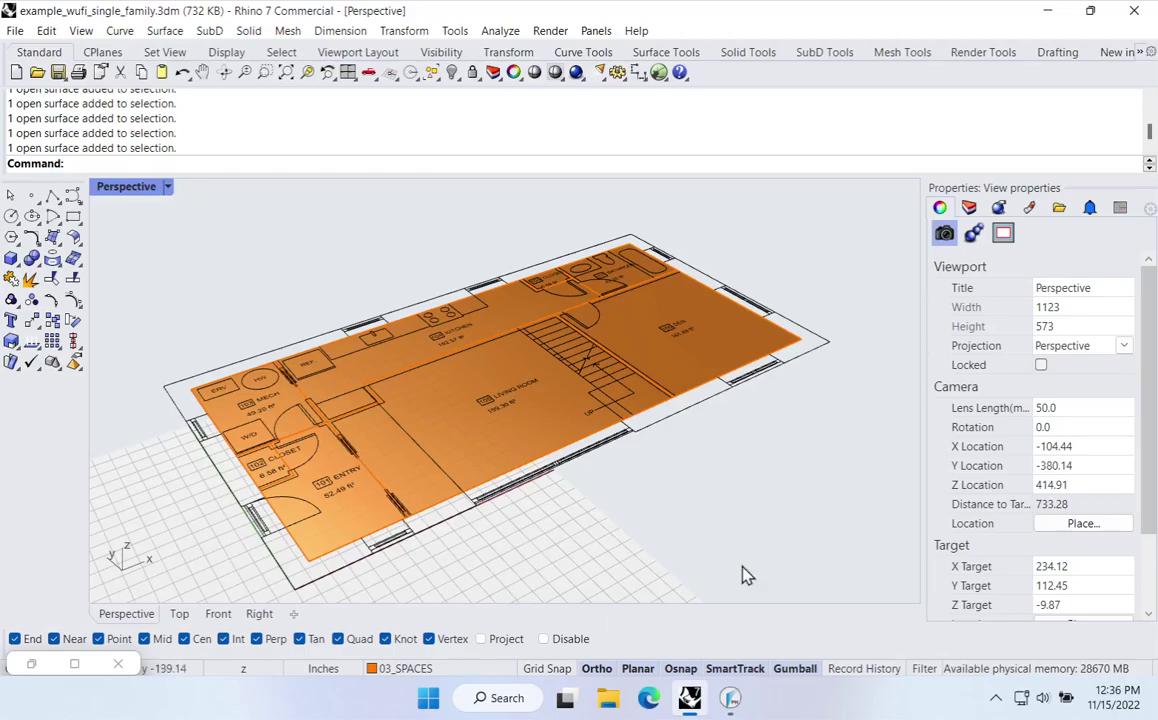
# Save the Rhino model and switch to the Grasshopper definition at its SPACES group
pyautogui.hotkey('ctrl', 's')
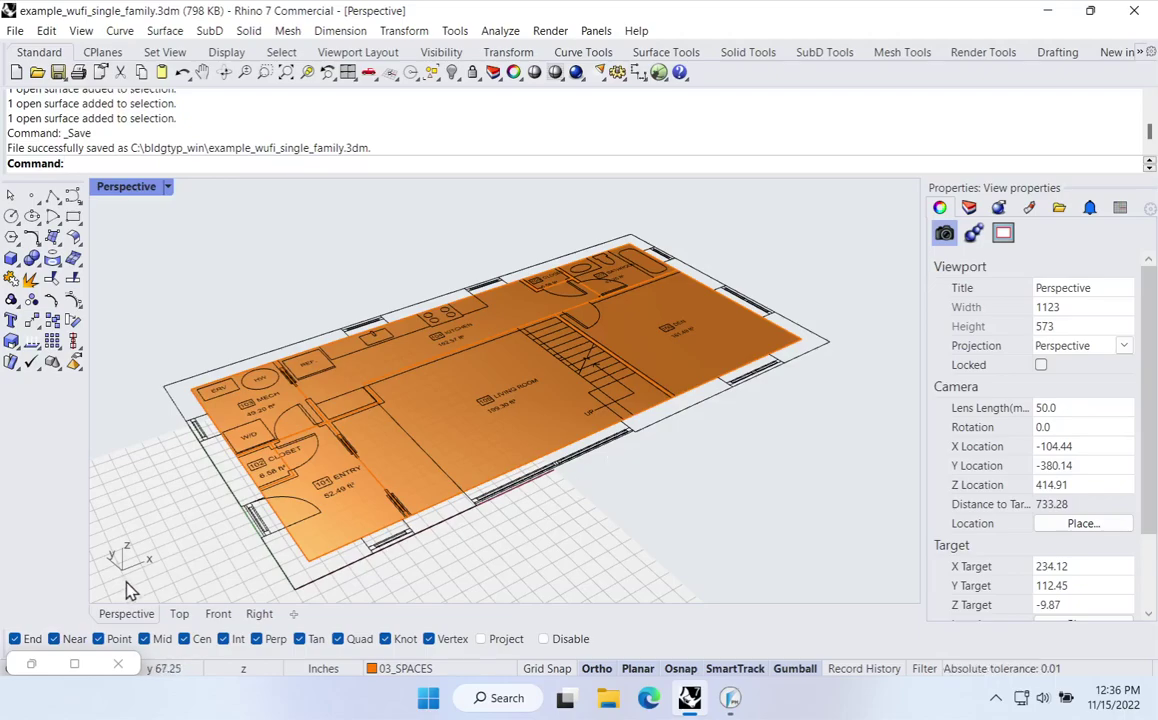
pyautogui.click(33, 665)
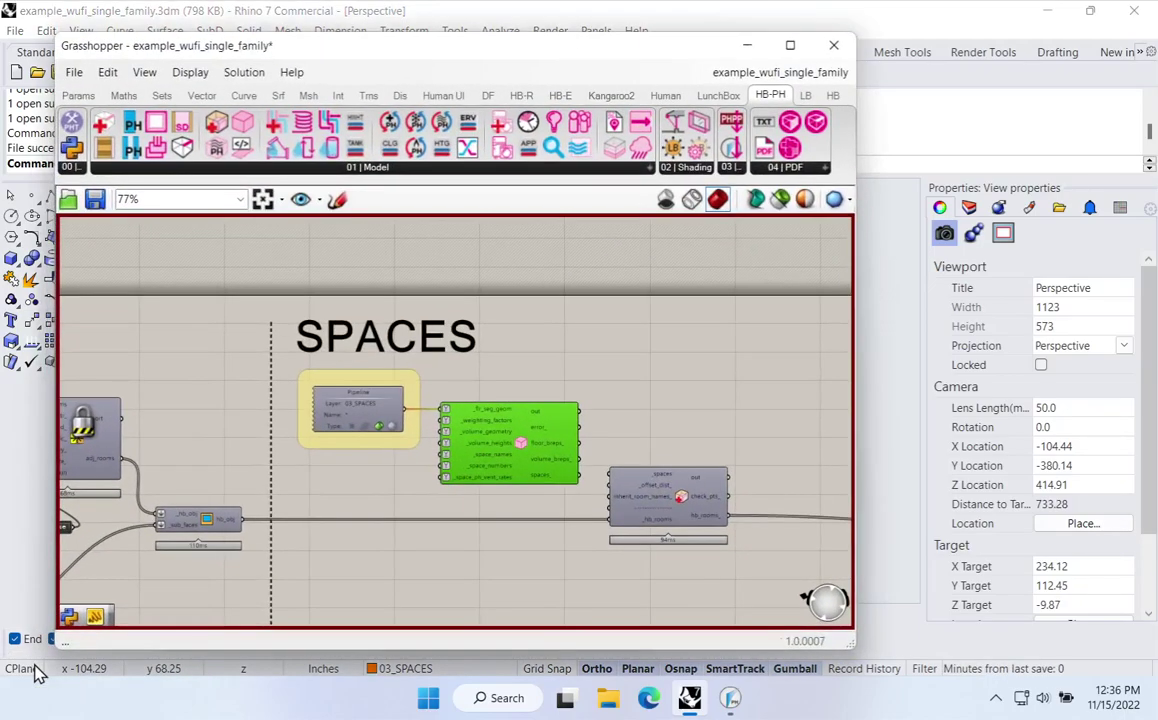
pyautogui.scroll(3, 414, 388)
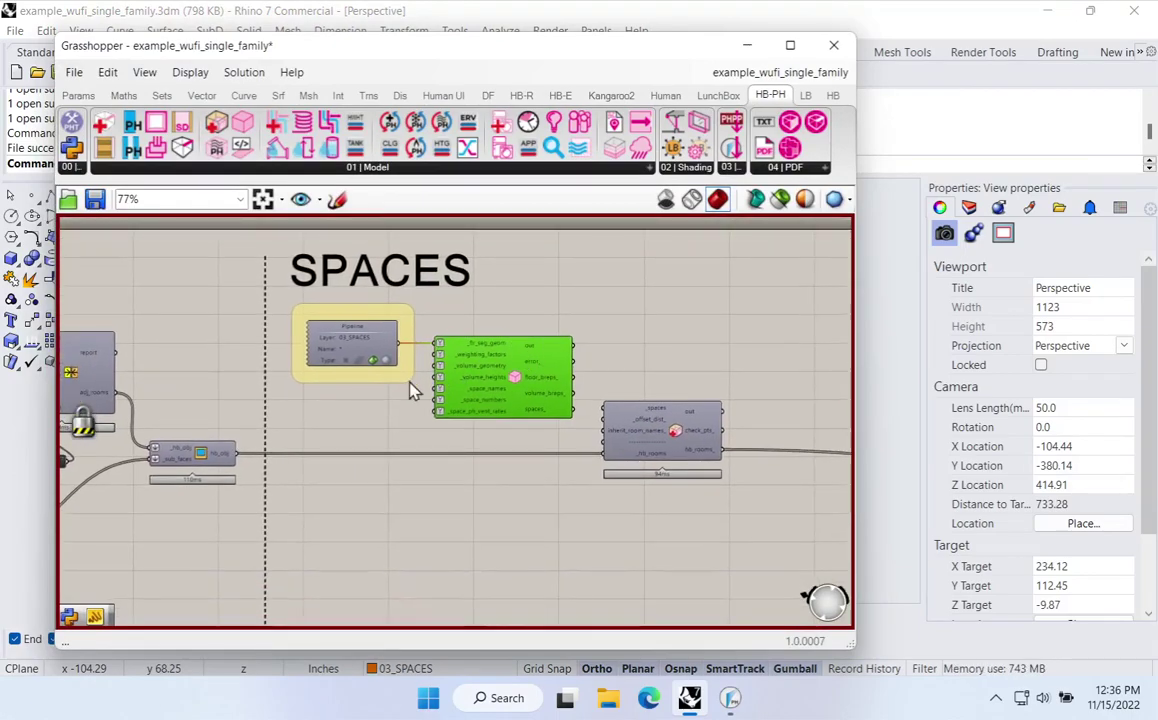
# Spread out the SPACES components, shifting the component with the _spaces input and the incoming hb_obj component away from the space-building component
pyautogui.click(308, 355)
pyautogui.moveTo(313, 362); pyautogui.dragTo(299, 340)
pyautogui.click(470, 367)
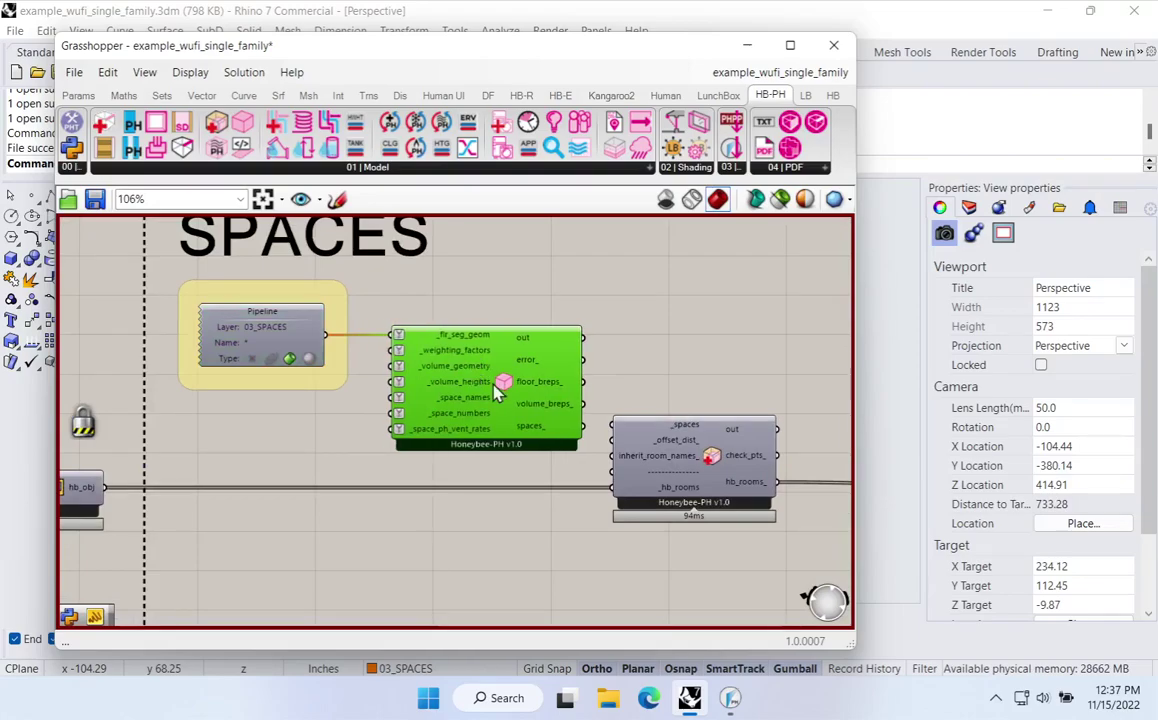
pyautogui.scroll(-2, 480, 390)
pyautogui.keyDown('alt'); pyautogui.moveTo(538, 491); pyautogui.dragTo(576, 497); pyautogui.keyUp('alt')
pyautogui.moveTo(706, 428); pyautogui.dragTo(797, 428)
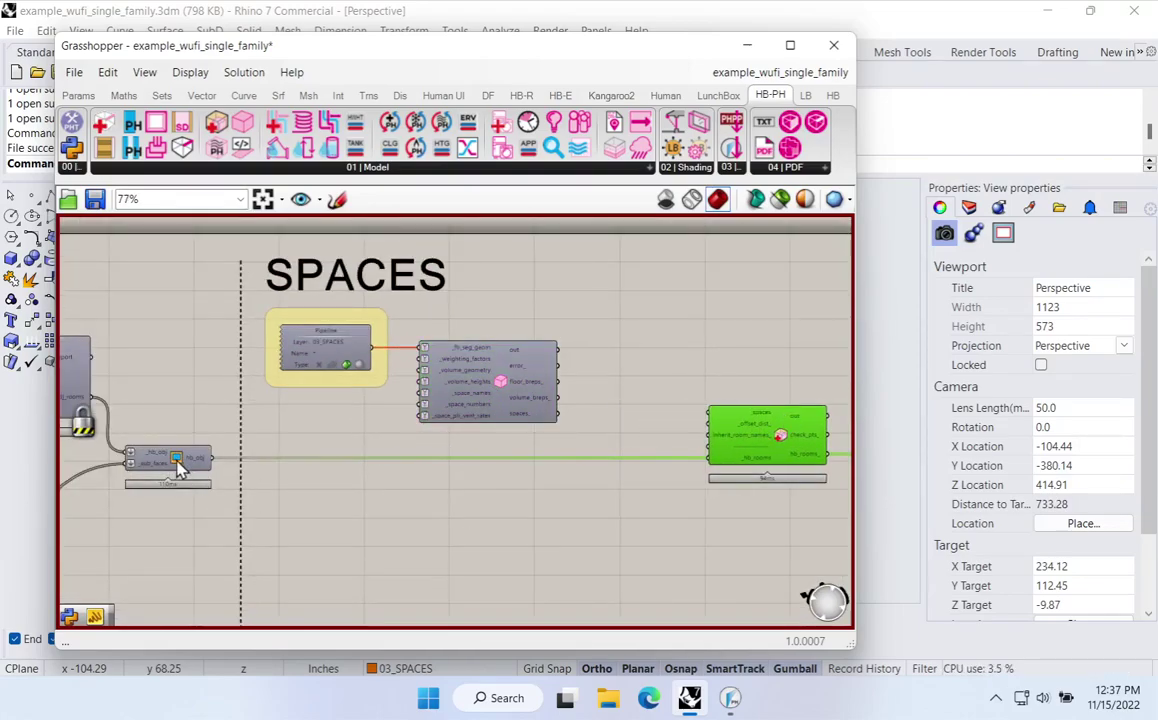
pyautogui.moveTo(179, 460); pyautogui.dragTo(168, 525)
pyautogui.moveTo(818, 431); pyautogui.dragTo(812, 500)
# Nudge the 03_SPACES geometry pipeline into place and unlock the Grasshopper solver so the definition computes
pyautogui.click(325, 342)
pyautogui.scroll(2, 330, 345)
pyautogui.moveTo(335, 343); pyautogui.dragTo(355, 338)
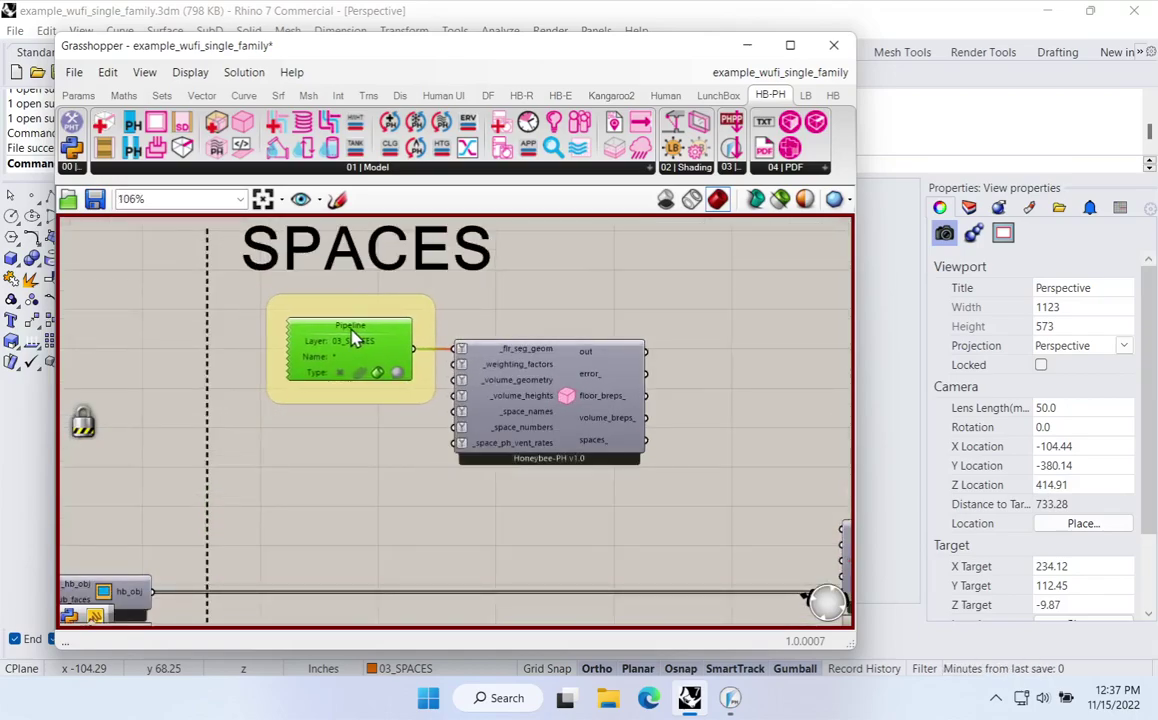
pyautogui.rightClick(650, 257)
pyautogui.click(712, 452)
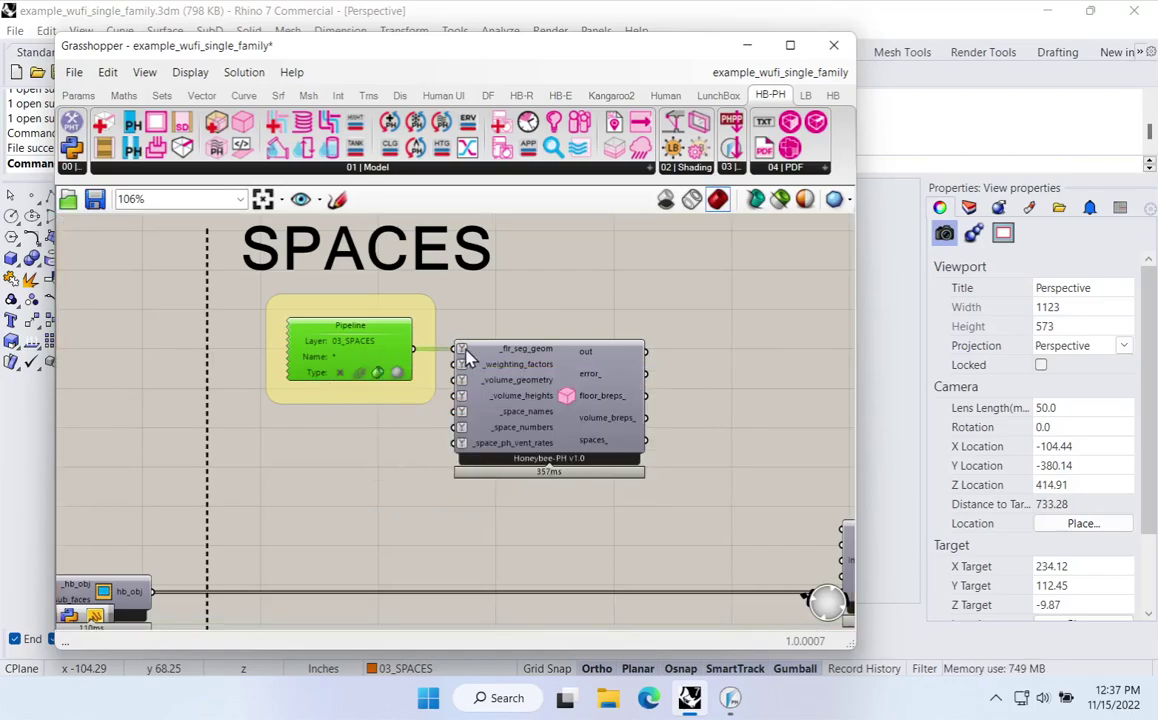
# Add a text panel to the spaces_ output of the space-building component, enlarge it, and inspect the listed space data
pyautogui.moveTo(593, 380); pyautogui.dragTo(478, 371, button='right')
pyautogui.moveTo(478, 371); pyautogui.dragTo(486, 369)
pyautogui.doubleClick(631, 370)
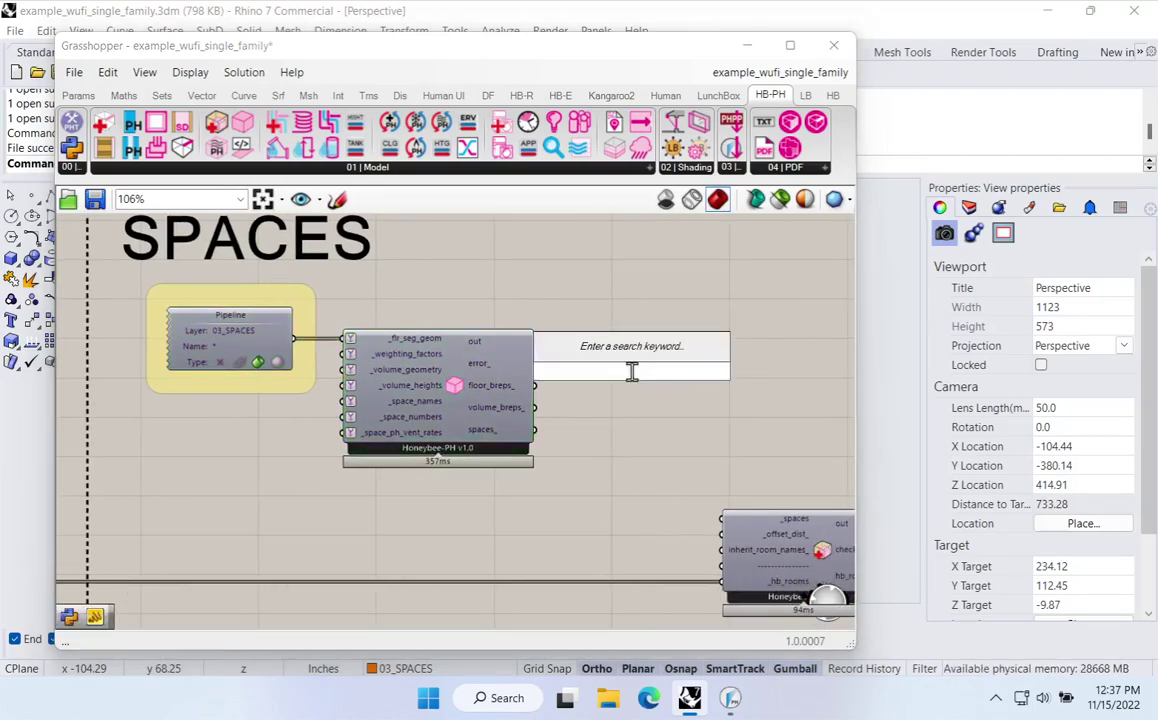
pyautogui.write('//')
pyautogui.press('Return')
pyautogui.moveTo(534, 429); pyautogui.dragTo(568, 370)
pyautogui.moveTo(693, 408); pyautogui.dragTo(508, 330, button='right')
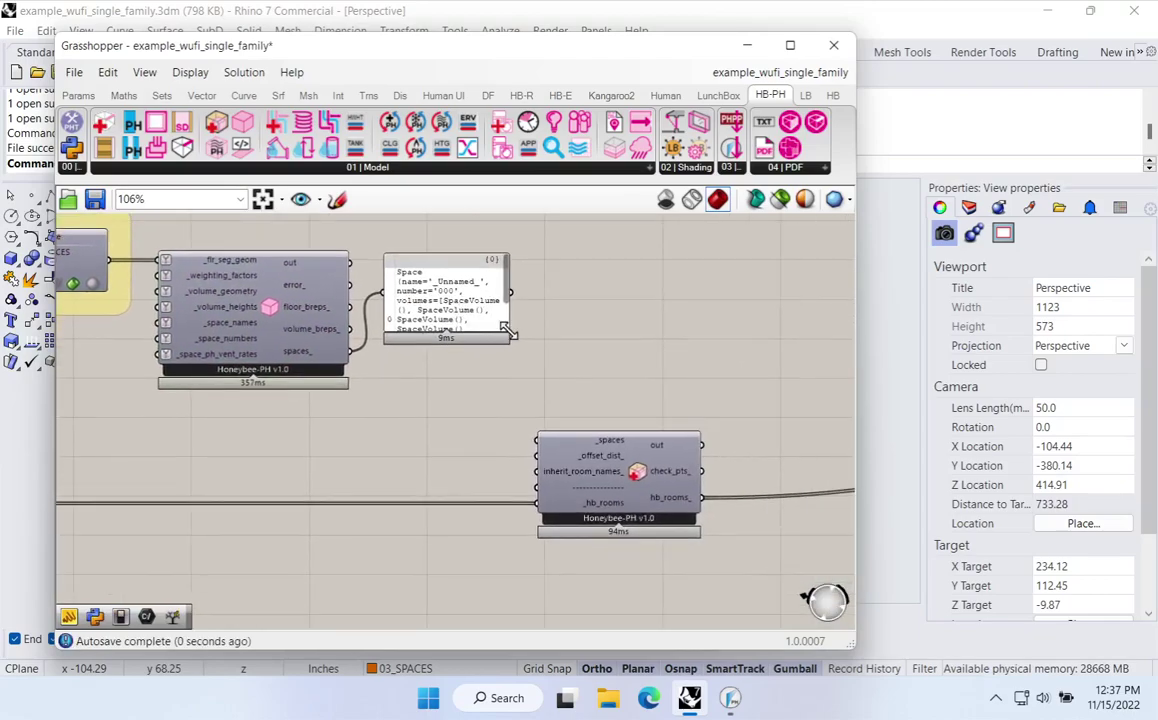
pyautogui.moveTo(504, 327); pyautogui.dragTo(822, 366)
pyautogui.scroll(4, 400, 278)
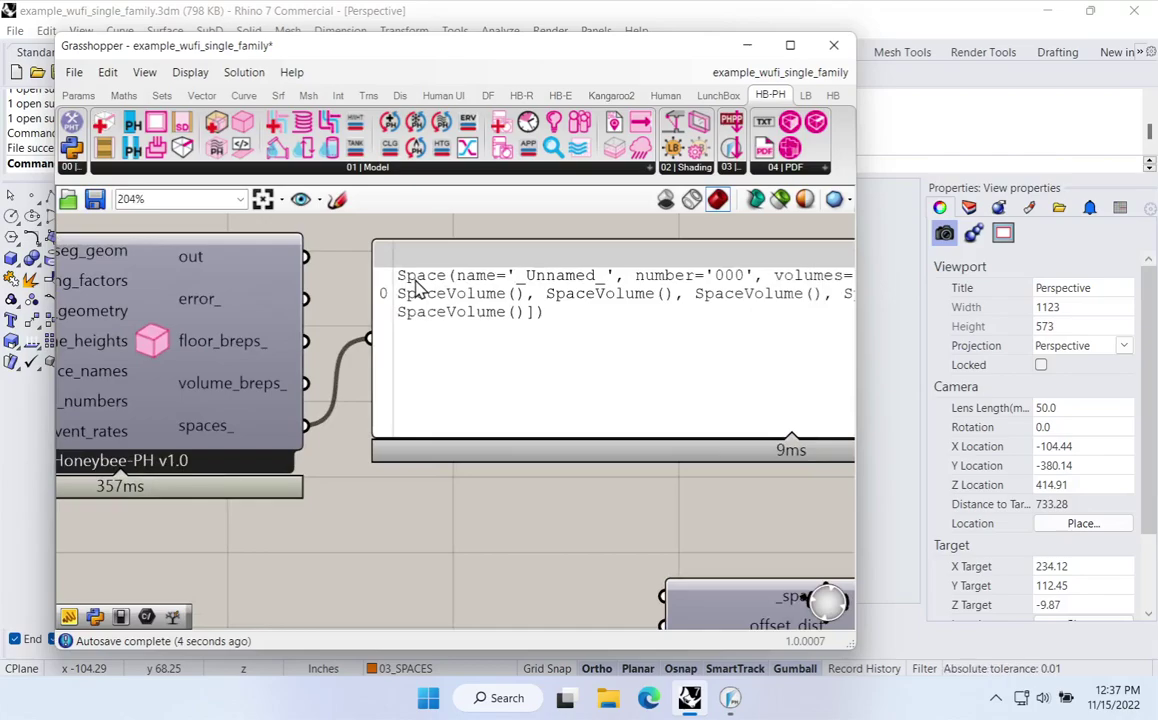
pyautogui.scroll(-3, 415, 288)
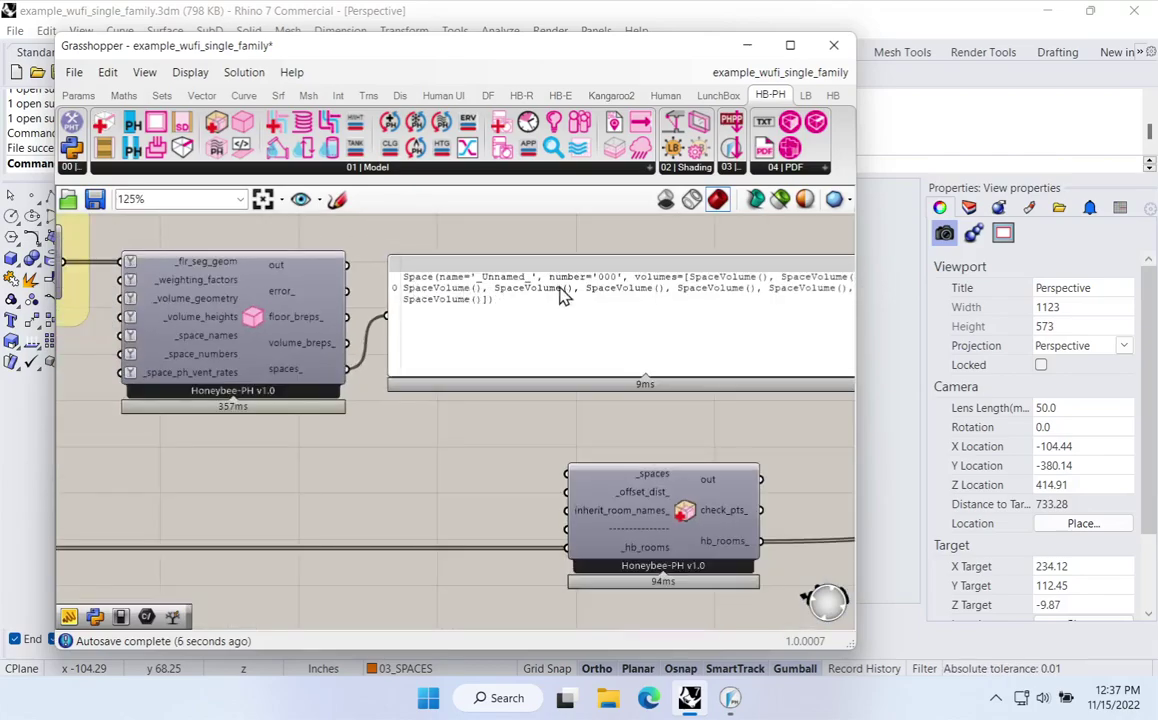
pyautogui.moveTo(725, 315); pyautogui.dragTo(716, 365)
pyautogui.moveTo(383, 390); pyautogui.dragTo(473, 414, button='right')
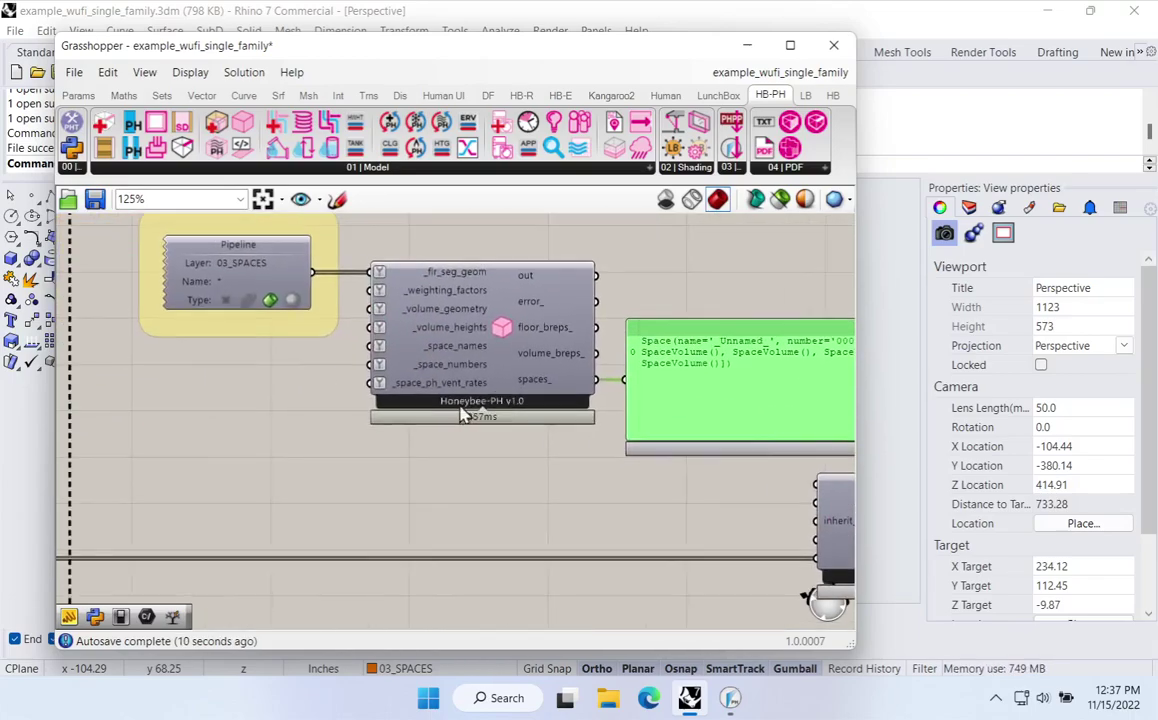
# Attach a second text panel to the 03_SPACES pipeline output and place it above the space-building component
pyautogui.moveTo(381, 322); pyautogui.dragTo(362, 427, button='right')
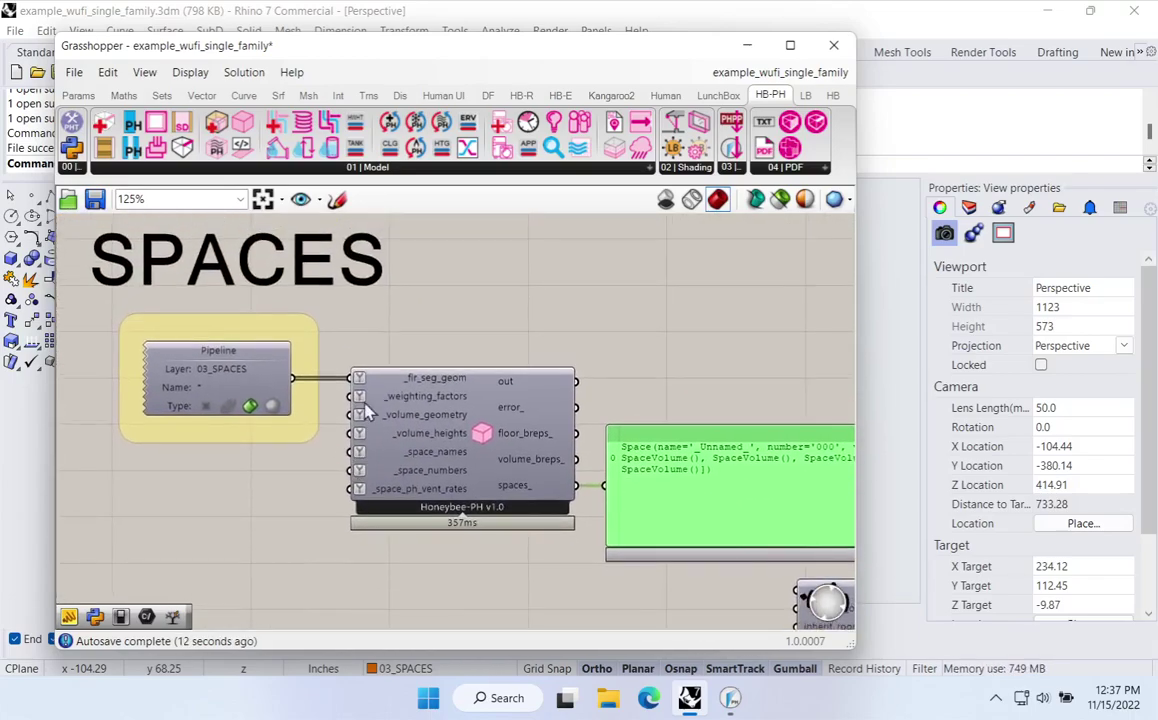
pyautogui.doubleClick(409, 334)
pyautogui.write('//')
pyautogui.press('Return')
pyautogui.moveTo(297, 380); pyautogui.dragTo(334, 331)
pyautogui.moveTo(396, 344); pyautogui.dragTo(514, 353)
pyautogui.moveTo(514, 300)
pyautogui.mouseDown()
pyautogui.moveTo(514, 313)
pyautogui.moveTo(512, 293)
pyautogui.mouseUp()
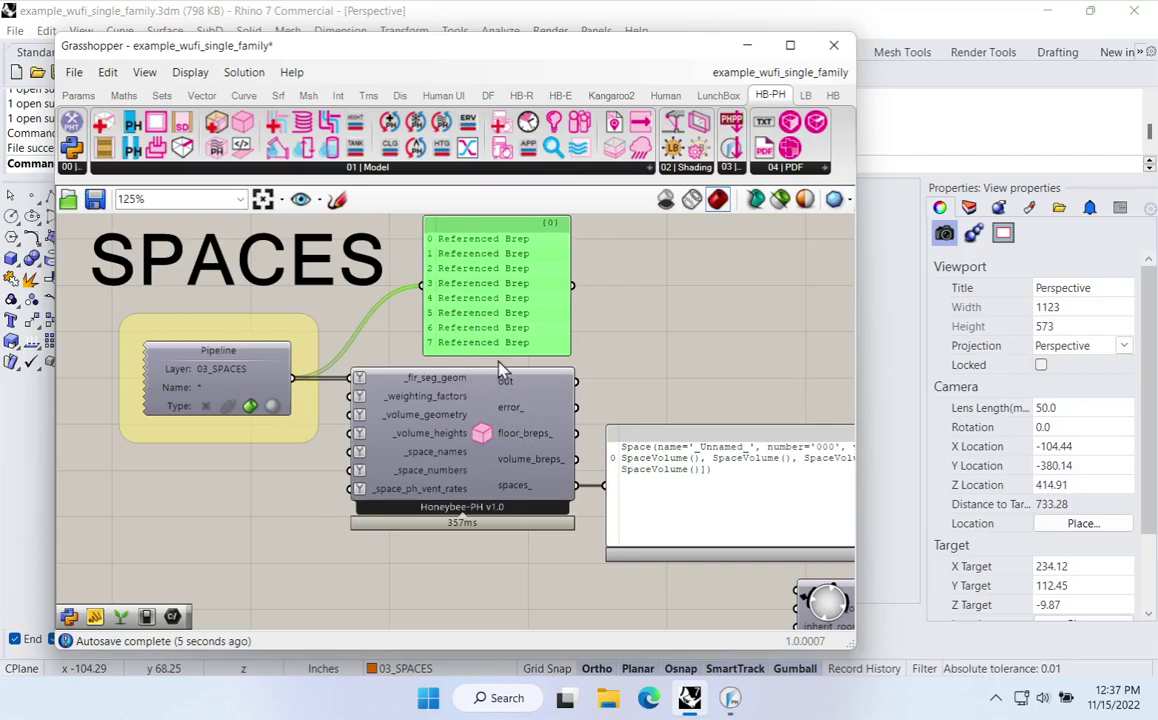
pyautogui.moveTo(496, 302); pyautogui.dragTo(386, 324, button='right')
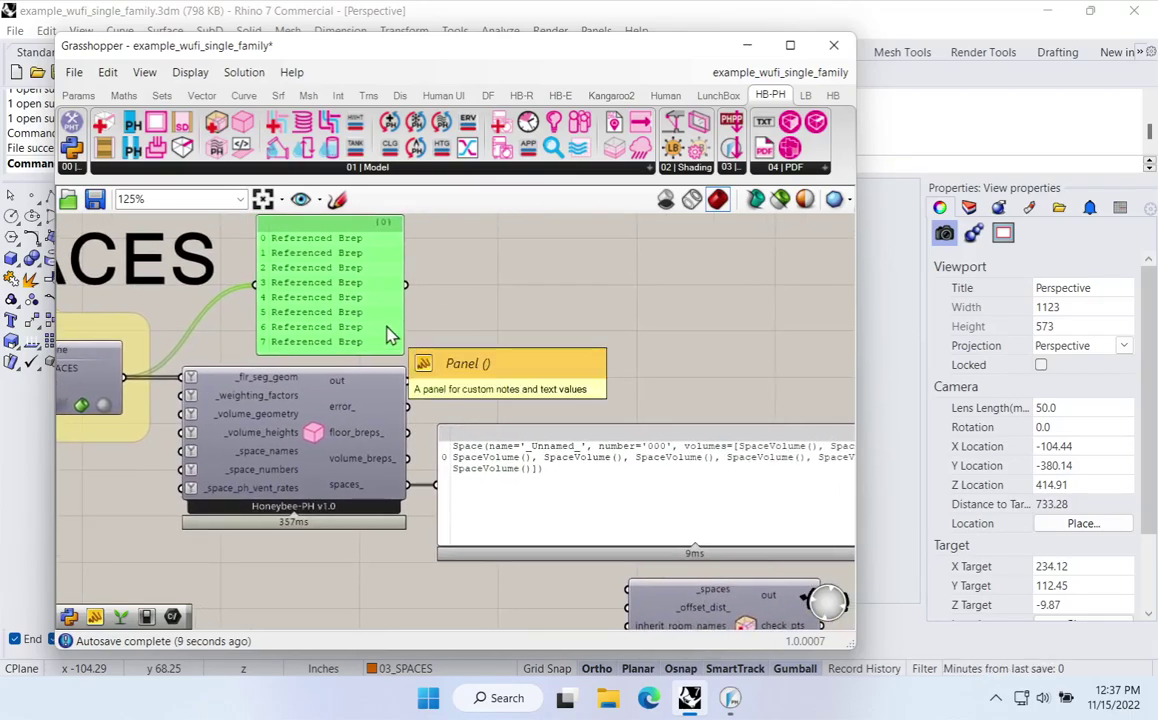
# Move the space data panel aside and connect the spaces_ output to the _spaces input of the component receiving the Honeybee rooms
pyautogui.click(310, 427)
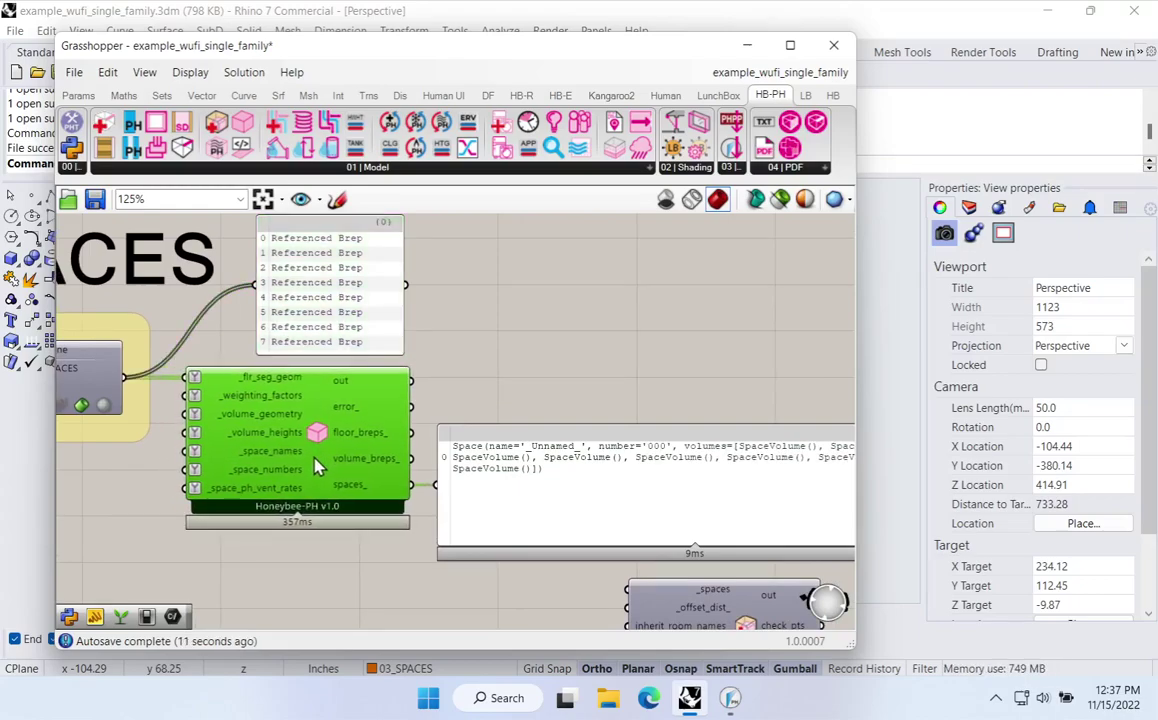
pyautogui.moveTo(306, 462); pyautogui.dragTo(514, 448, button='right')
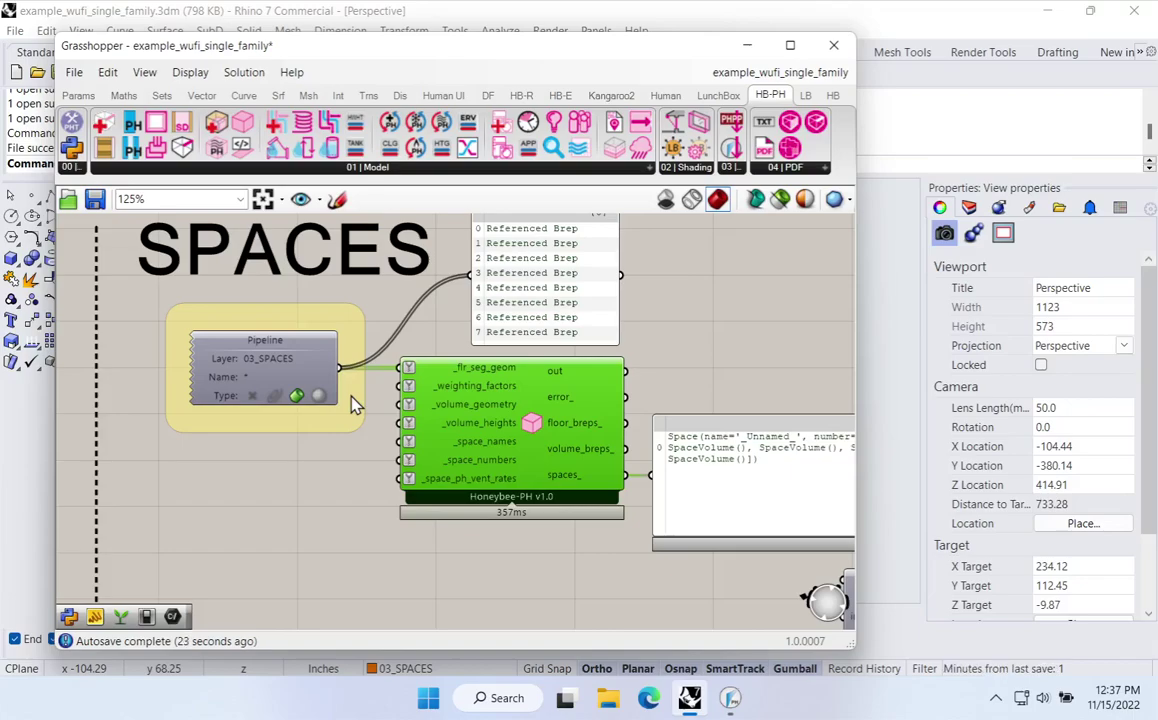
pyautogui.click(677, 394)
pyautogui.moveTo(683, 454); pyautogui.dragTo(398, 334, button='right')
pyautogui.moveTo(521, 371); pyautogui.dragTo(645, 305)
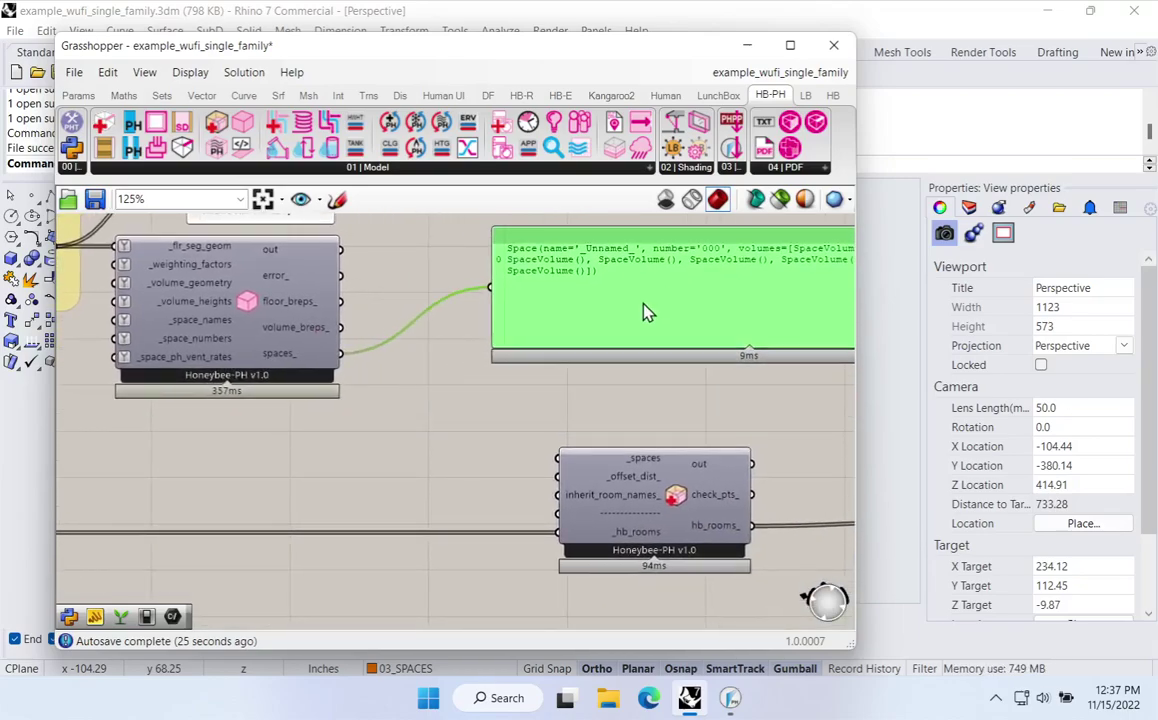
pyautogui.moveTo(341, 354)
pyautogui.mouseDown()
pyautogui.moveTo(382, 345)
pyautogui.moveTo(551, 401)
pyautogui.moveTo(563, 459)
pyautogui.moveTo(345, 378)
pyautogui.mouseUp()
# Tidy the SPACES group by repositioning its components and narrowing the space data panel to fit within the section divider
pyautogui.scroll(-5, 504, 442)
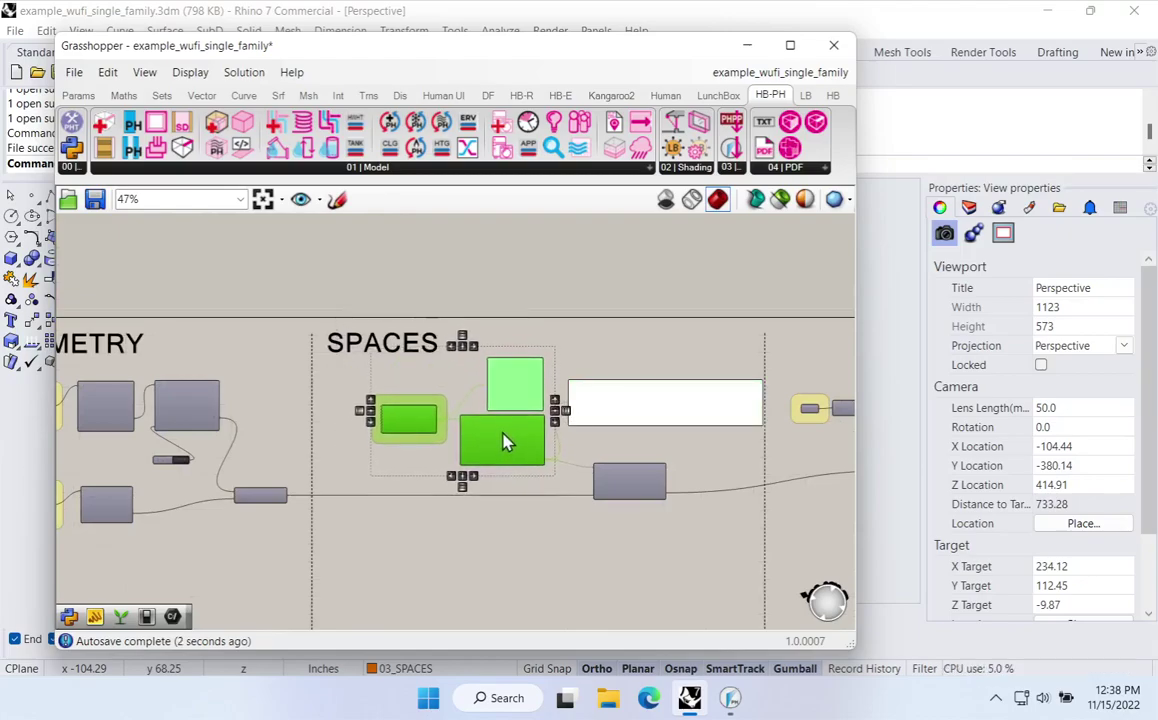
pyautogui.scroll(3, 595, 475)
pyautogui.click(650, 497)
pyautogui.moveTo(650, 497)
pyautogui.mouseDown()
pyautogui.moveTo(648, 508)
pyautogui.moveTo(636, 490)
pyautogui.moveTo(665, 507)
pyautogui.mouseUp()
pyautogui.moveTo(652, 349); pyautogui.dragTo(662, 407)
pyautogui.moveTo(687, 396); pyautogui.dragTo(406, 385, button='right')
pyautogui.moveTo(406, 385); pyautogui.dragTo(408, 367)
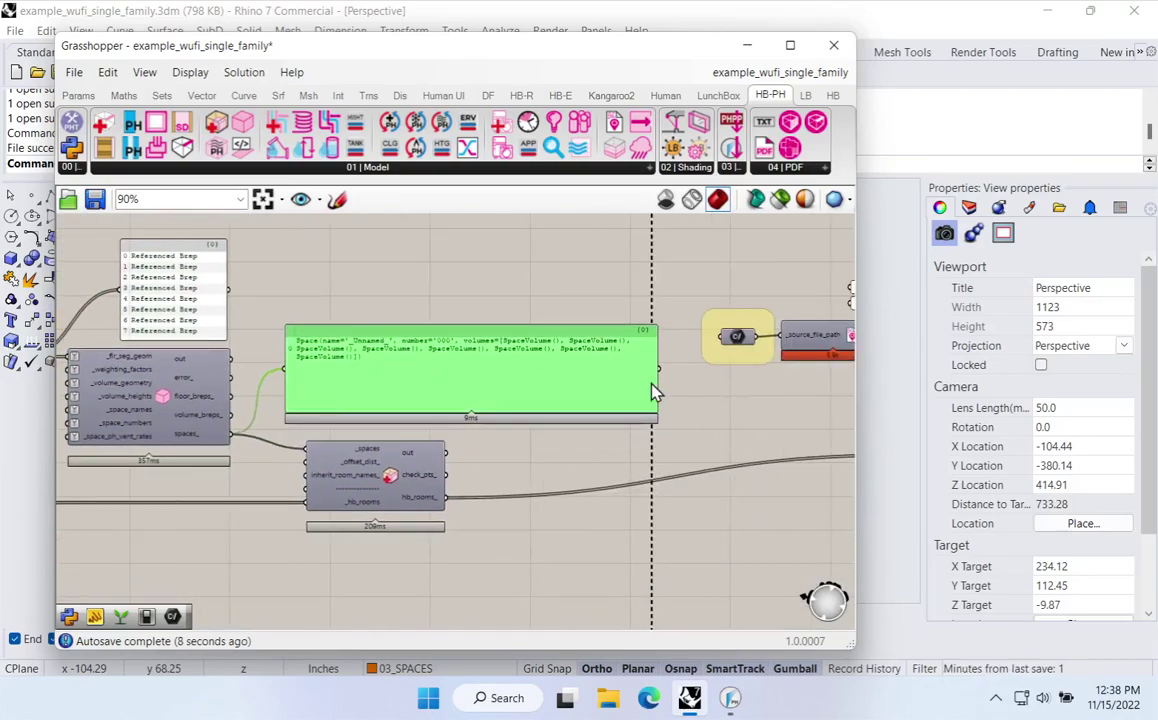
pyautogui.moveTo(658, 382); pyautogui.dragTo(440, 384)
pyautogui.click(463, 403)
# Write the HBJSON and WUFI XML files by switching the EXPORT TO WUFI-XML toggle to True and back to False
pyautogui.scroll(-7, 377, 372)
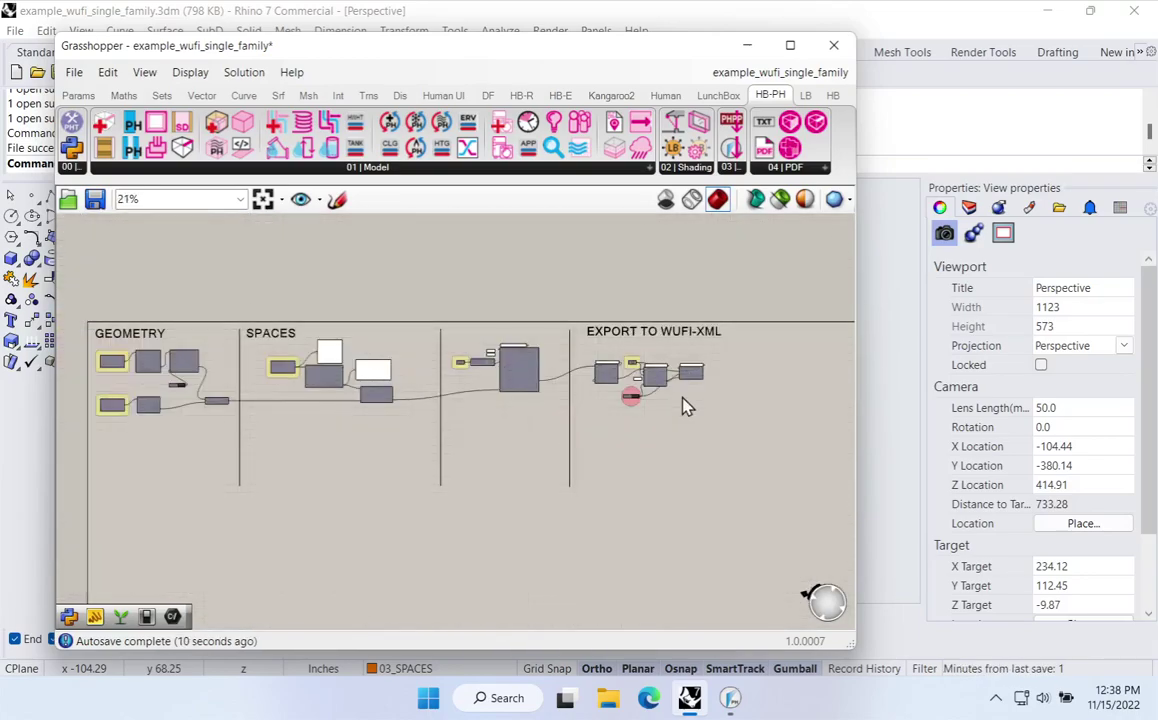
pyautogui.scroll(4, 686, 395)
pyautogui.scroll(2, 688, 390)
pyautogui.moveTo(654, 332); pyautogui.dragTo(545, 411, button='right')
pyautogui.scroll(1, 419, 502)
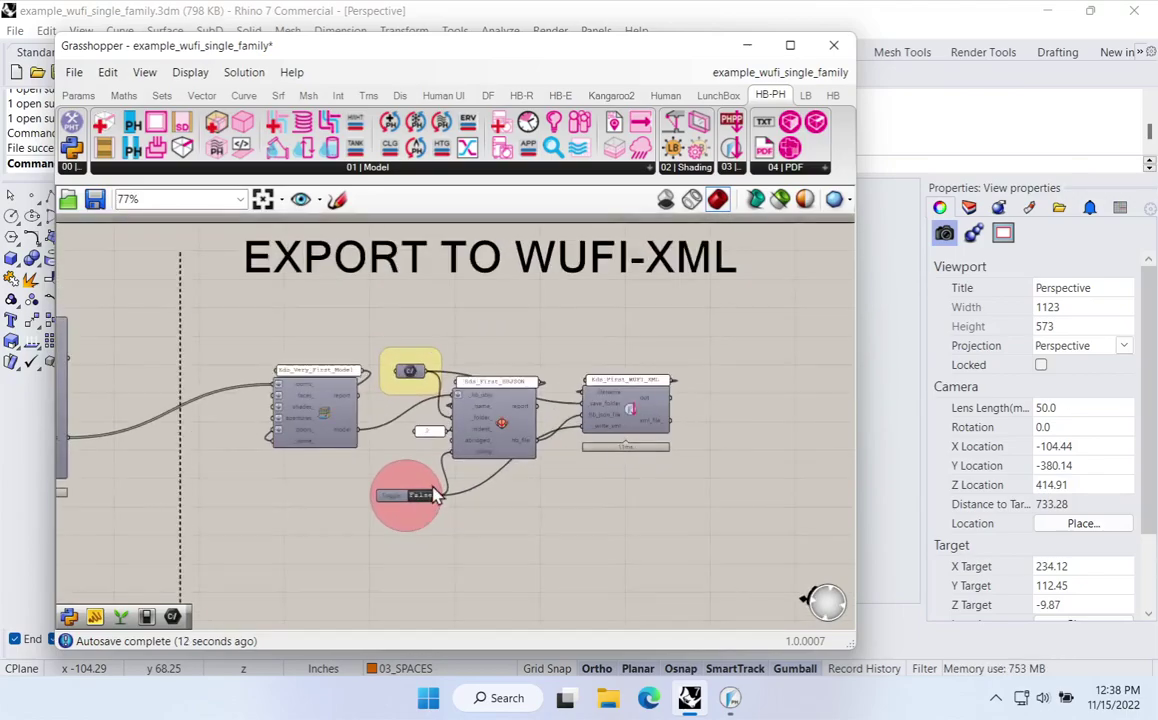
pyautogui.scroll(1, 424, 512)
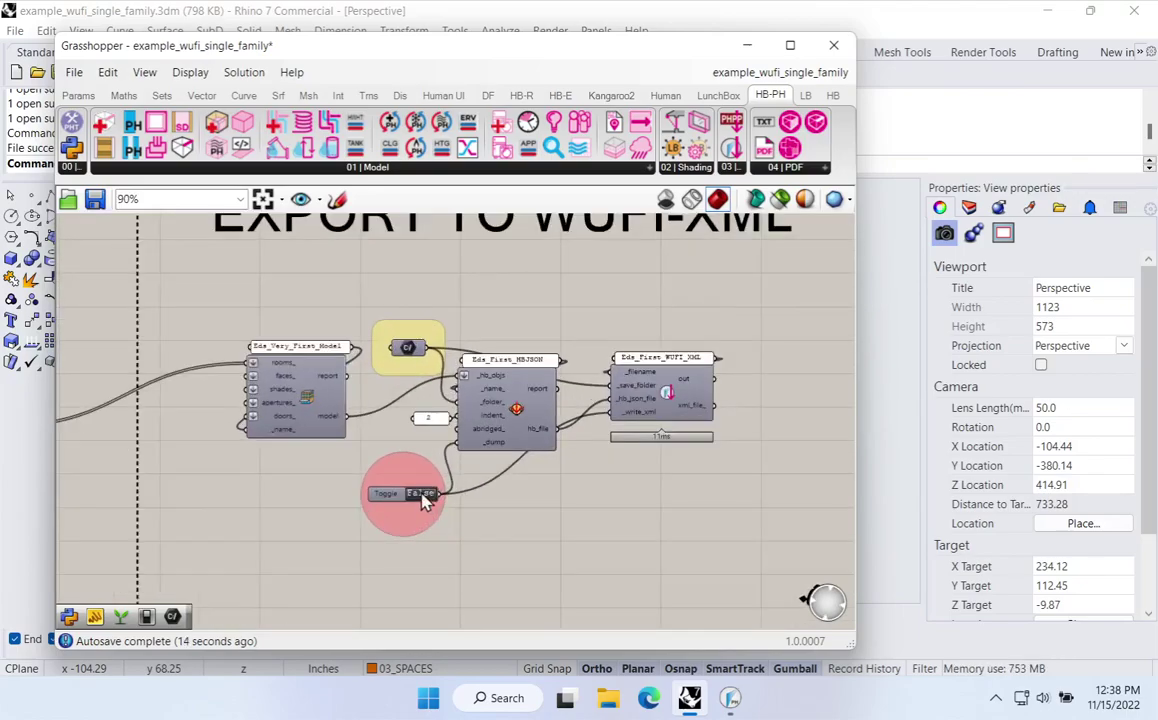
pyautogui.doubleClick(420, 494)
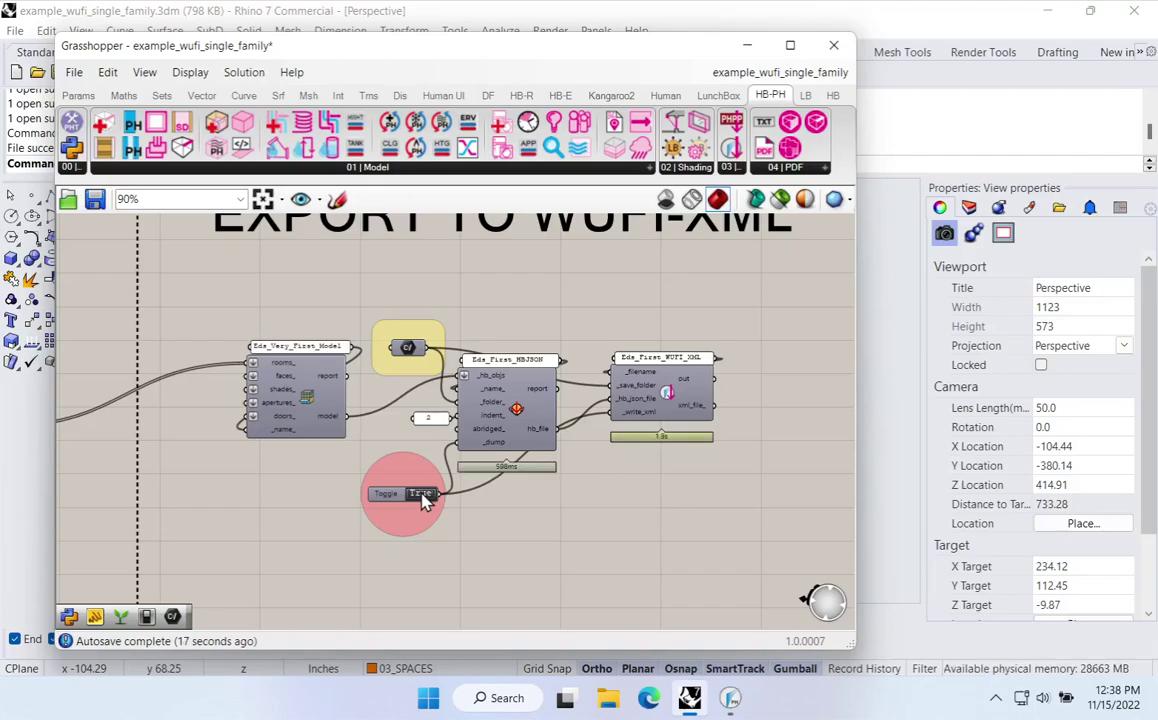
pyautogui.doubleClick(422, 494)
pyautogui.moveTo(395, 497); pyautogui.dragTo(398, 477)
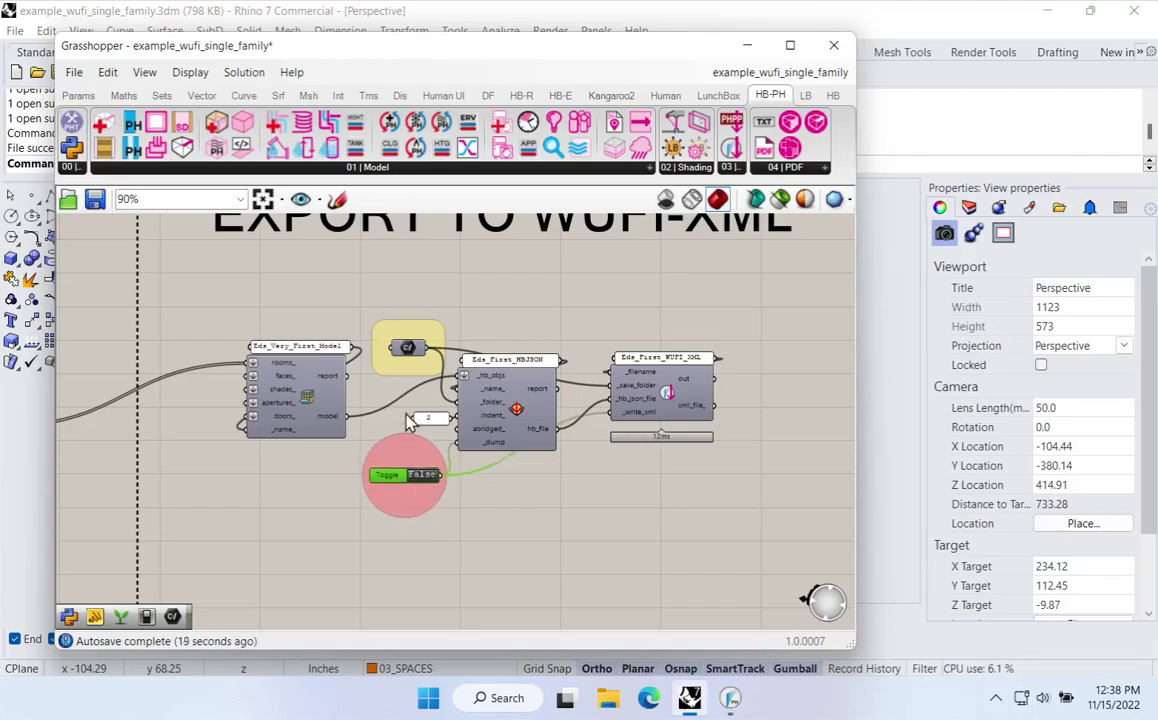
# Switch to WUFI Passive and bring up the dialog for opening another project file
pyautogui.scroll(-3, 603, 453)
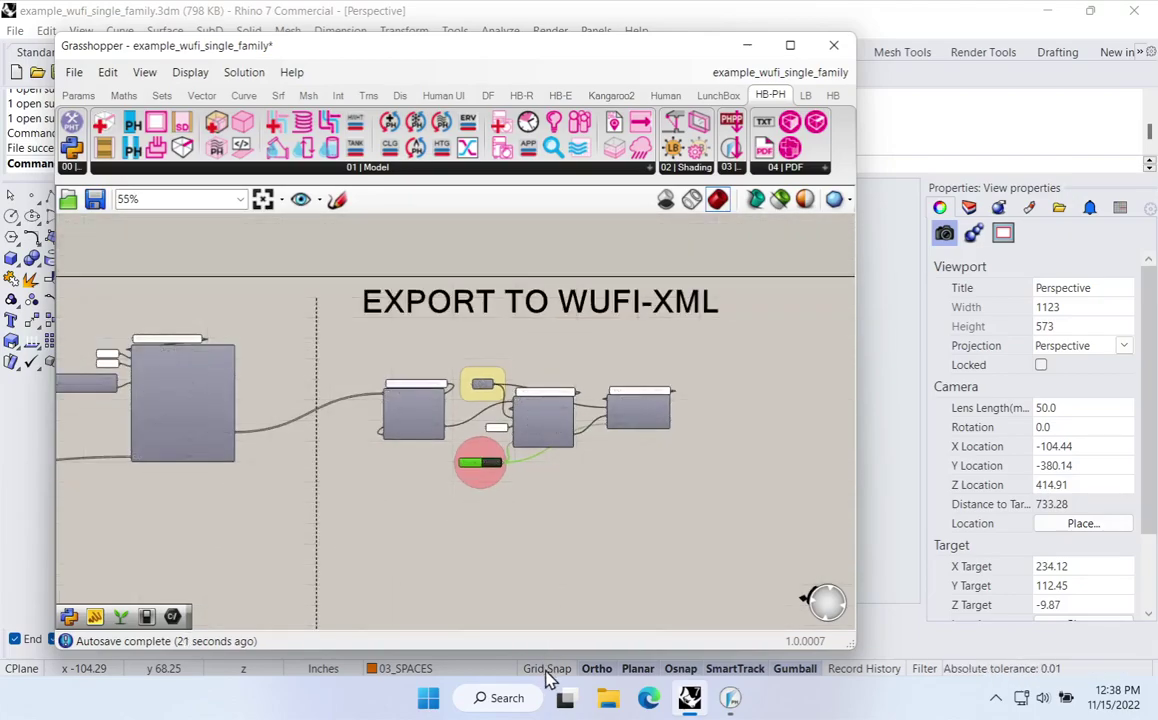
pyautogui.click(731, 698)
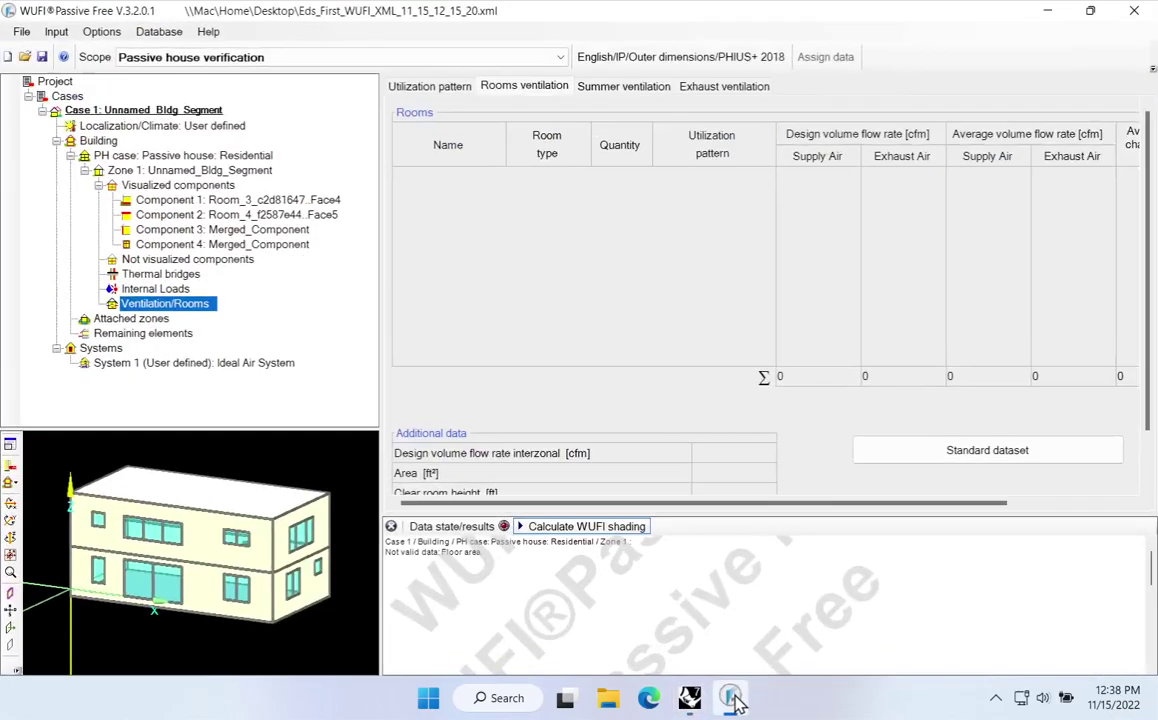
pyautogui.click(25, 57)
pyautogui.click(590, 412)
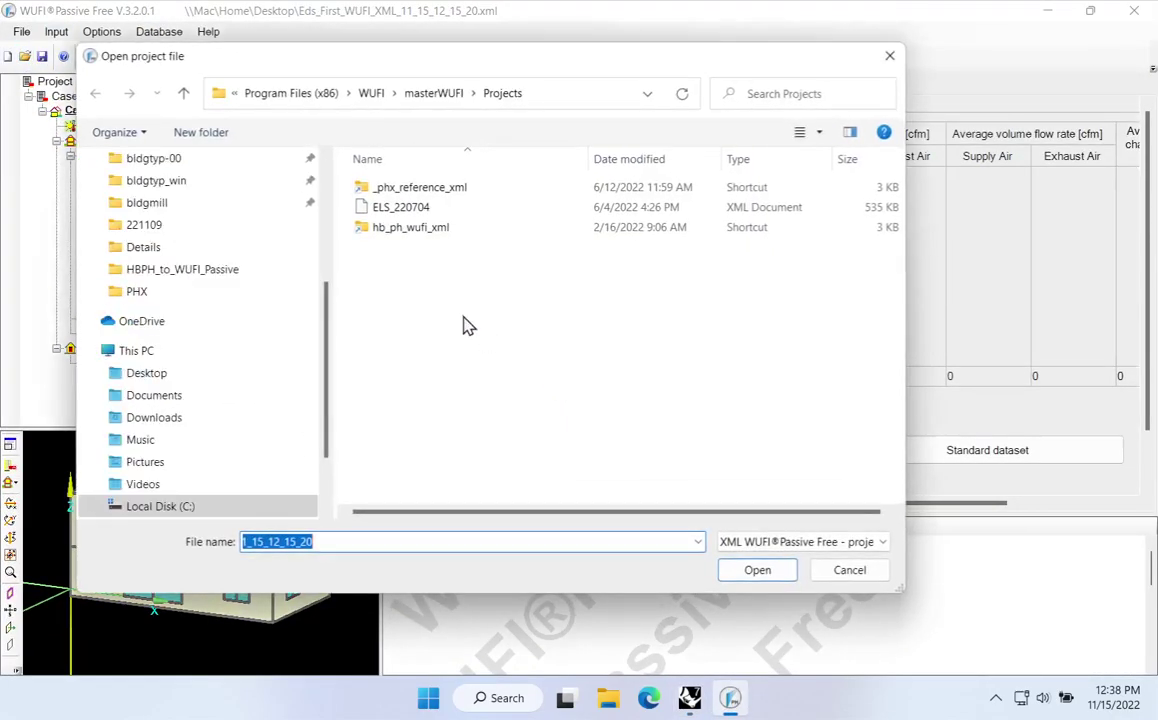
# Open the project Eds_First_WUFI_XML_11_15_12_38_18 from the Desktop folder and set its scope to Passive house verification
pyautogui.scroll(5, 233, 250)
pyautogui.click(146, 187)
pyautogui.click(802, 543)
pyautogui.click(827, 578)
pyautogui.click(400, 289)
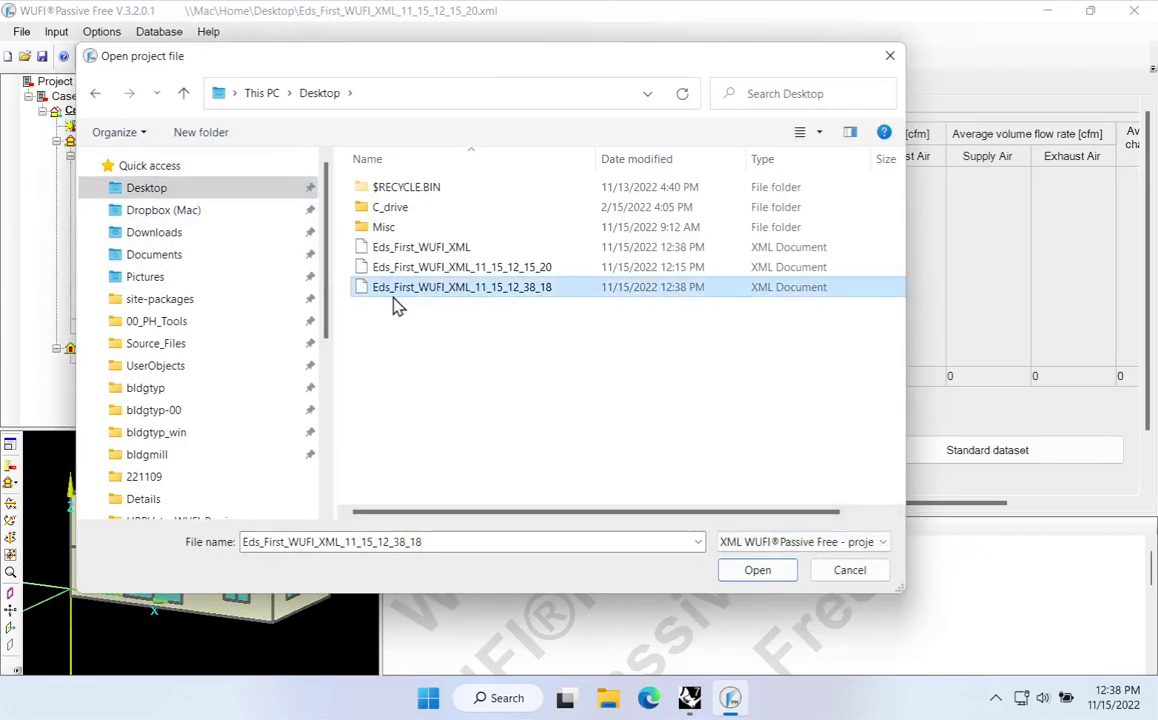
pyautogui.click(757, 570)
pyautogui.click(633, 418)
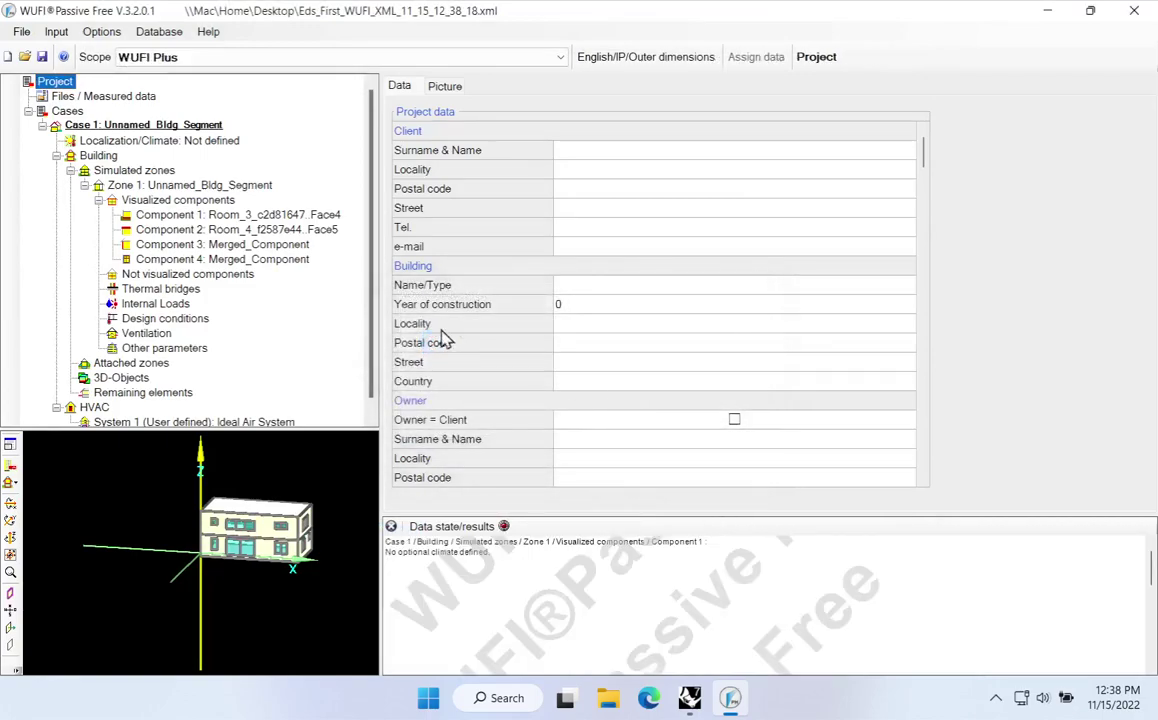
pyautogui.click(168, 60)
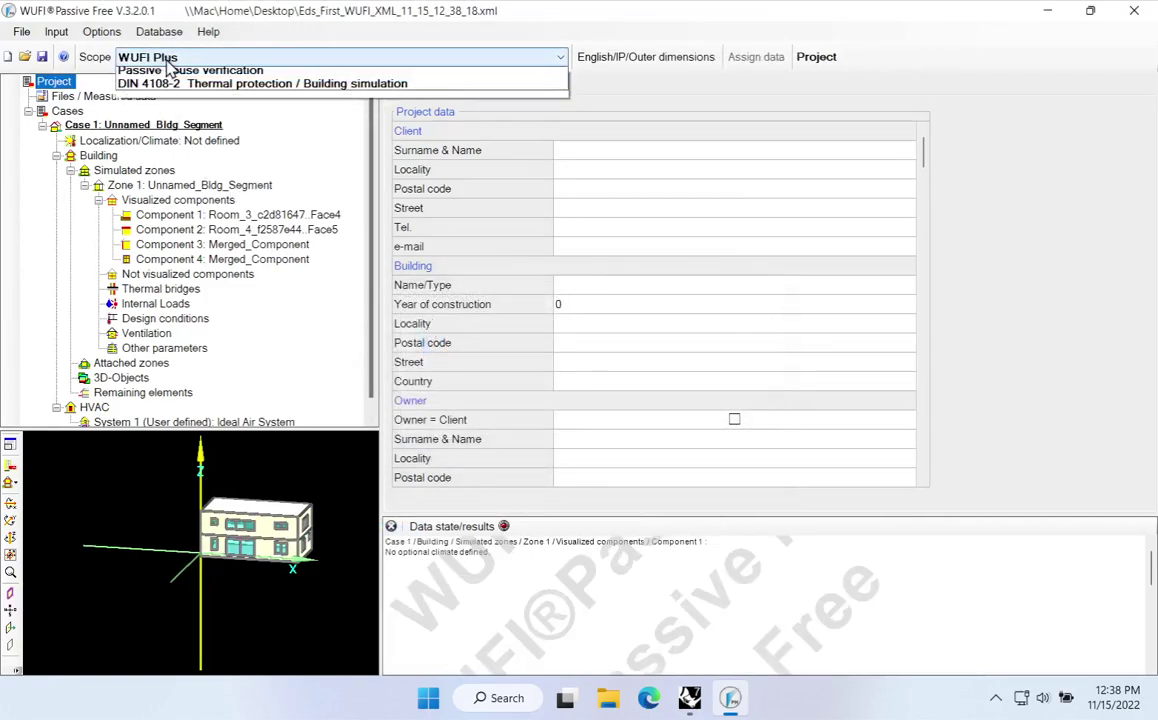
pyautogui.click(155, 85)
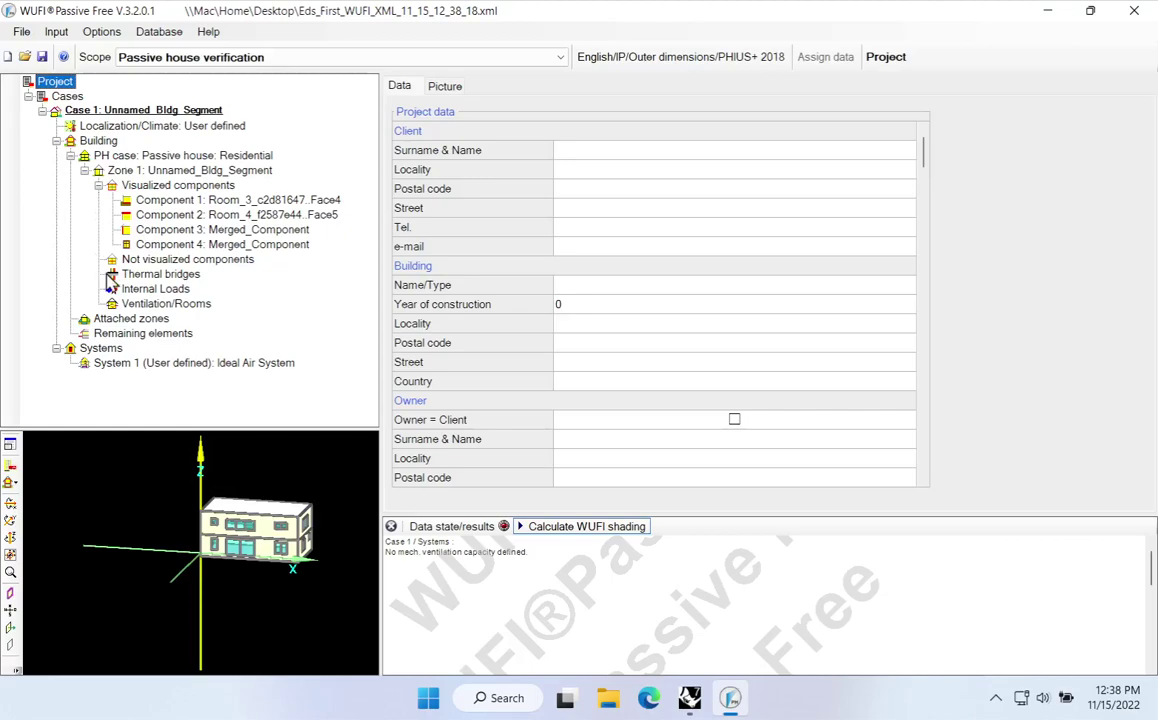
# Examine the room ventilation data of Zone 1, including the additional area and clear height data of the listed room
pyautogui.click(146, 305)
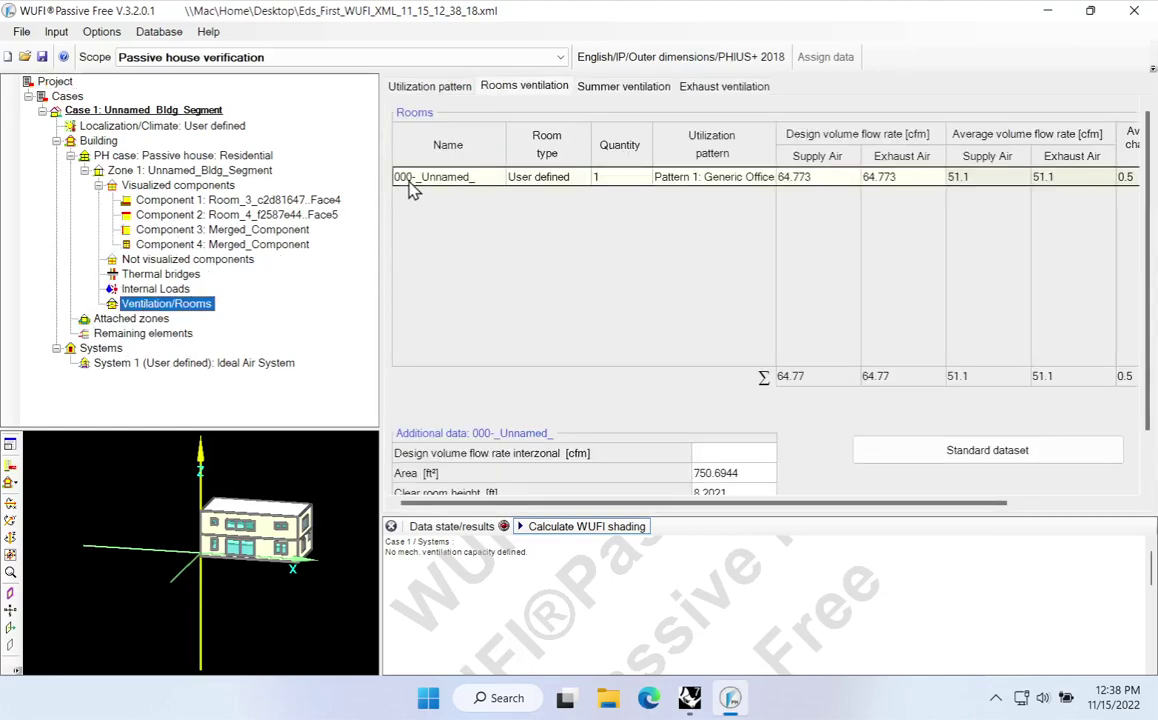
pyautogui.click(506, 90)
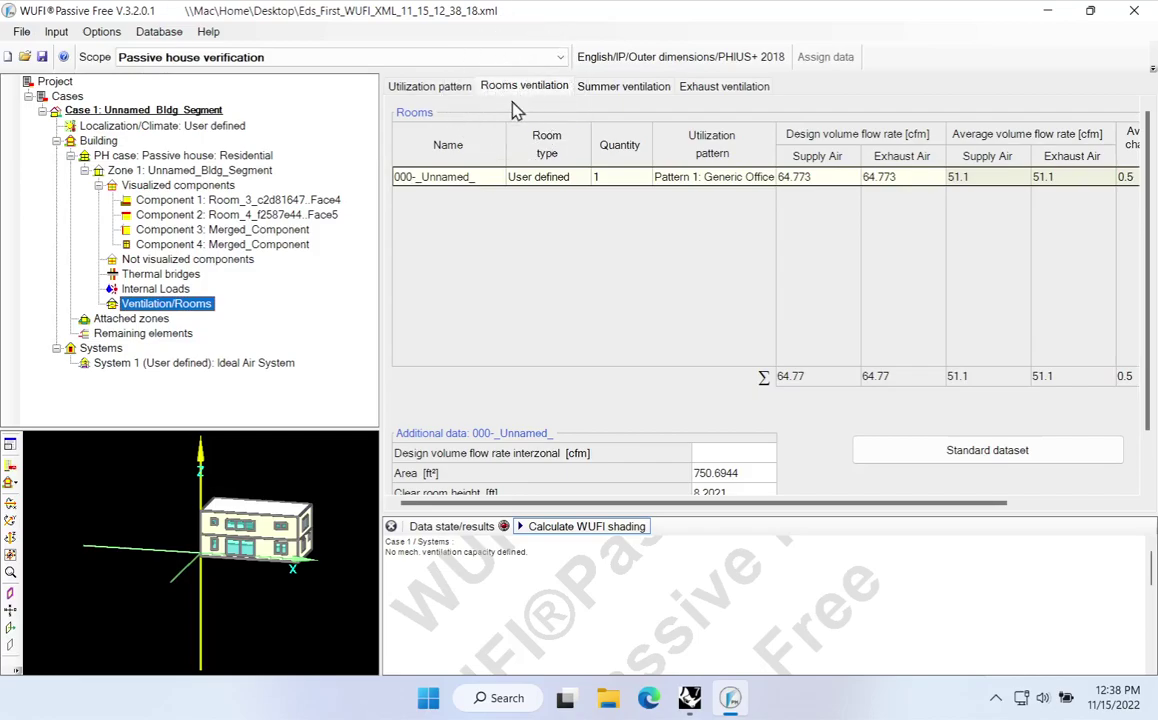
pyautogui.click(437, 189)
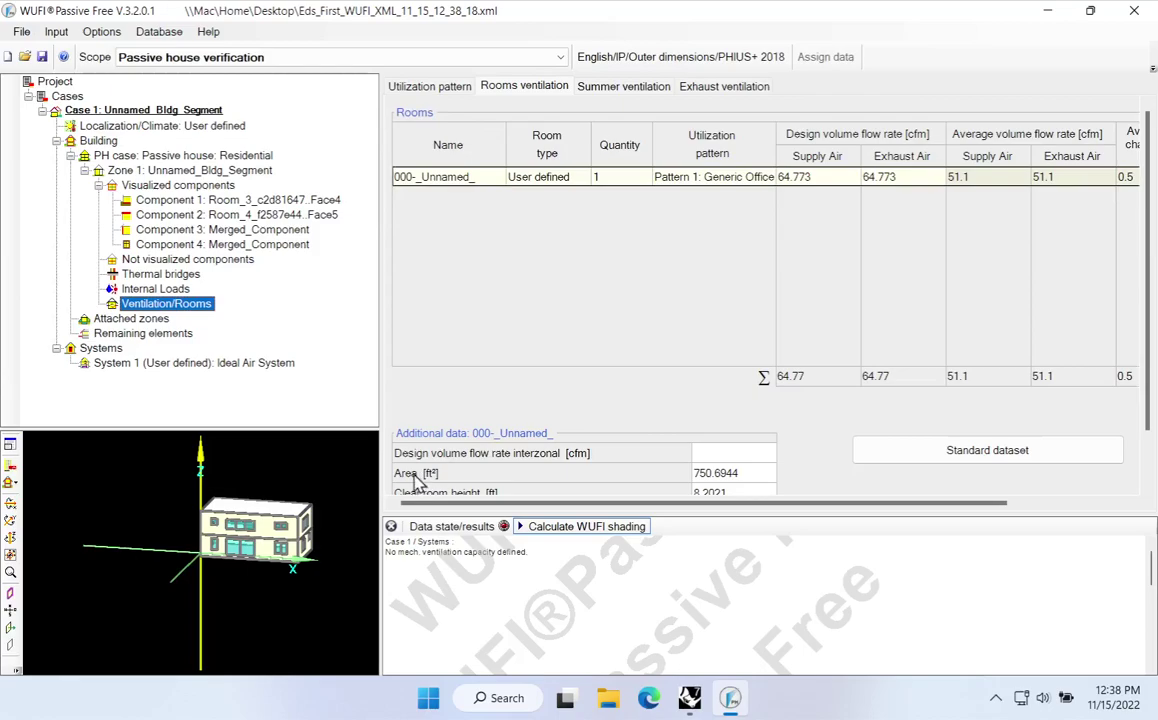
pyautogui.click(718, 473)
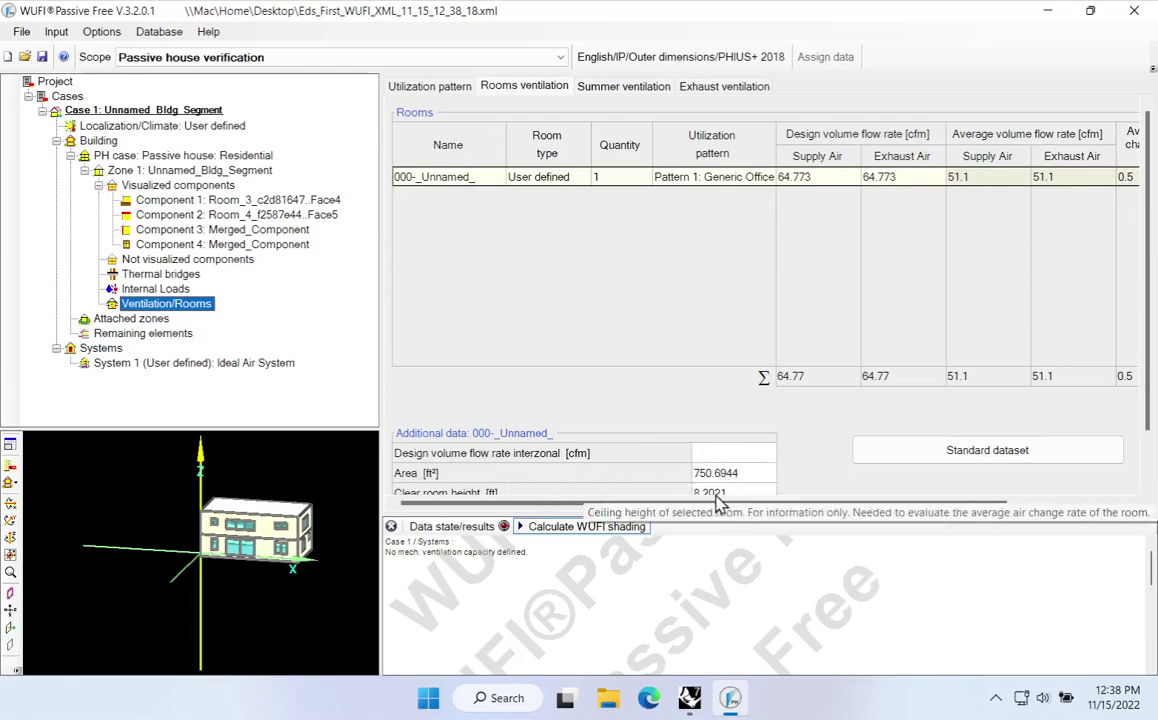
pyautogui.moveTo(714, 513); pyautogui.dragTo(719, 565)
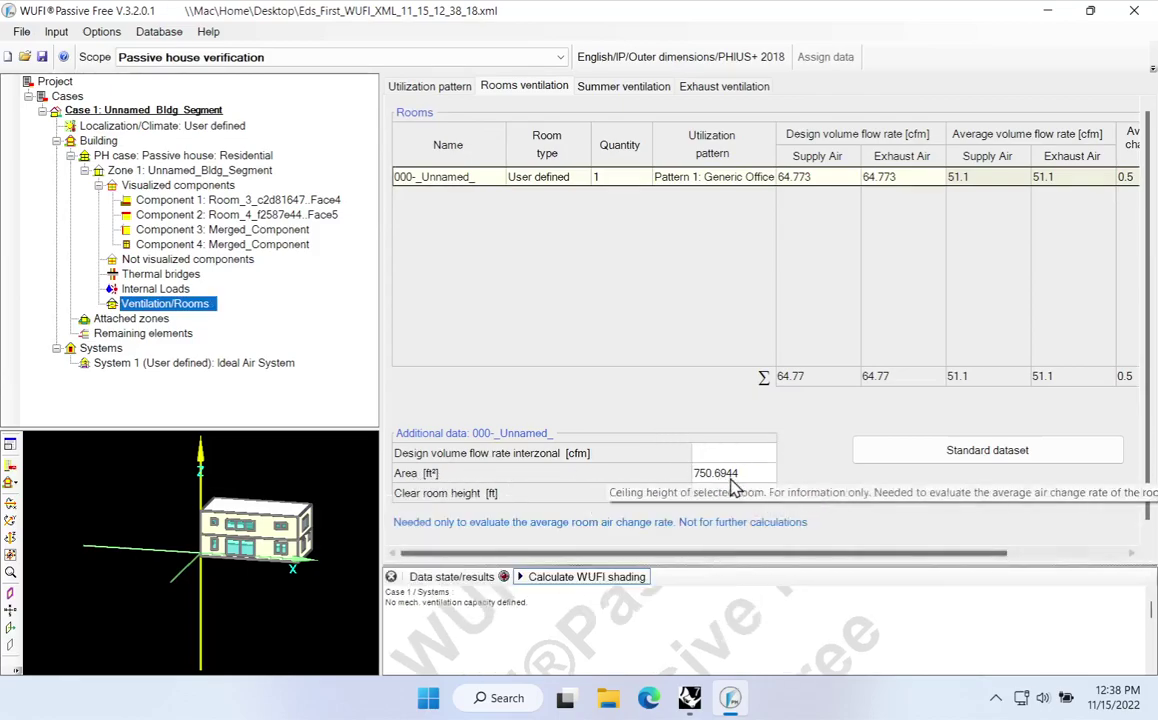
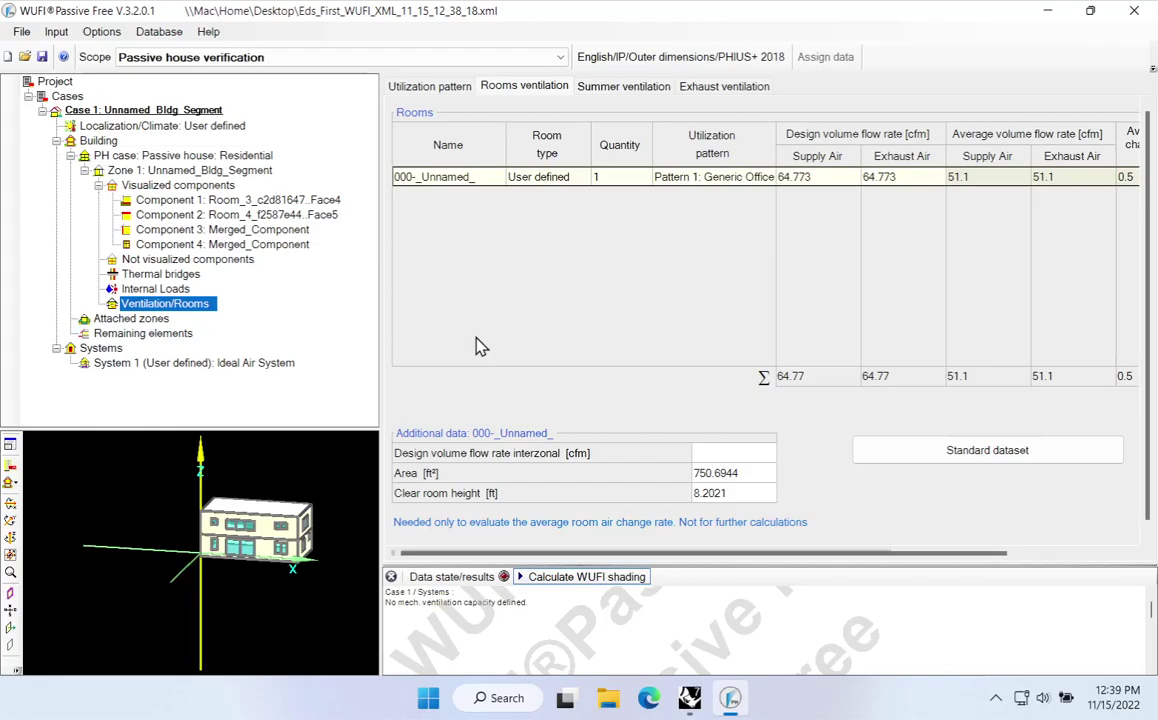
# Switch to Grasshopper and spread apart the 03_SPACES pipeline, the Honeybee-PH space component and its output panel to make room between them
pyautogui.click(1046, 14)
pyautogui.moveTo(198, 402); pyautogui.dragTo(471, 409, button='right')
pyautogui.scroll(4, 512, 372)
pyautogui.moveTo(466, 294); pyautogui.dragTo(461, 286)
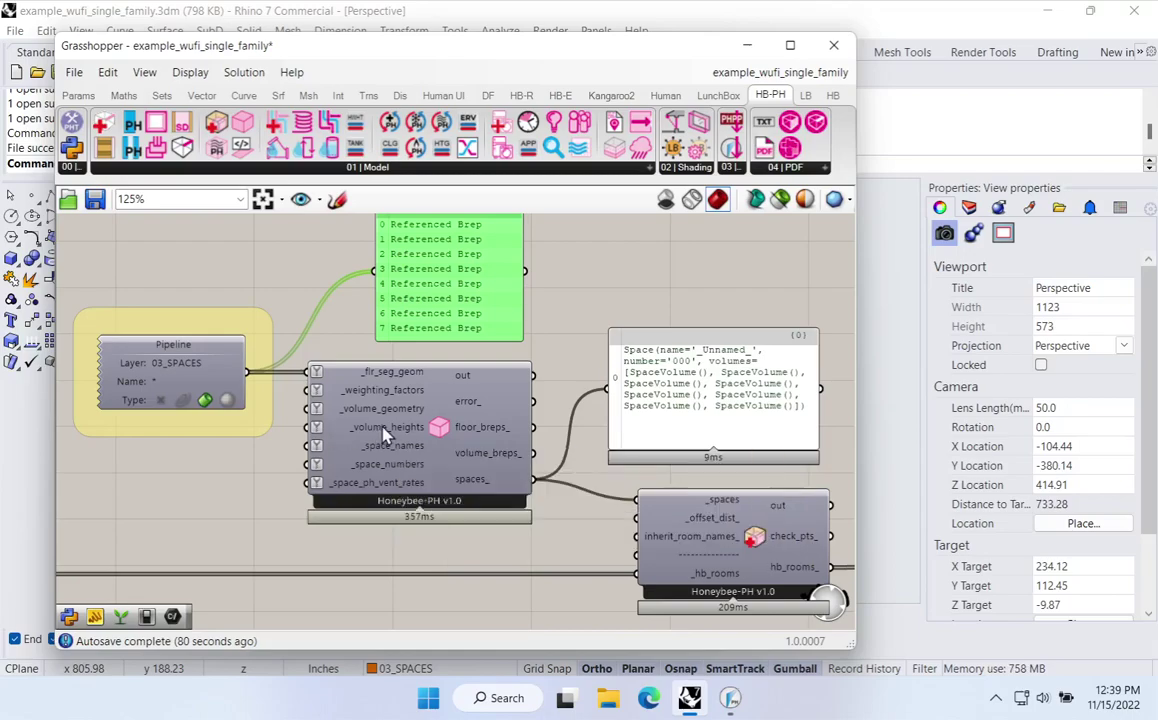
pyautogui.moveTo(700, 430); pyautogui.dragTo(809, 339)
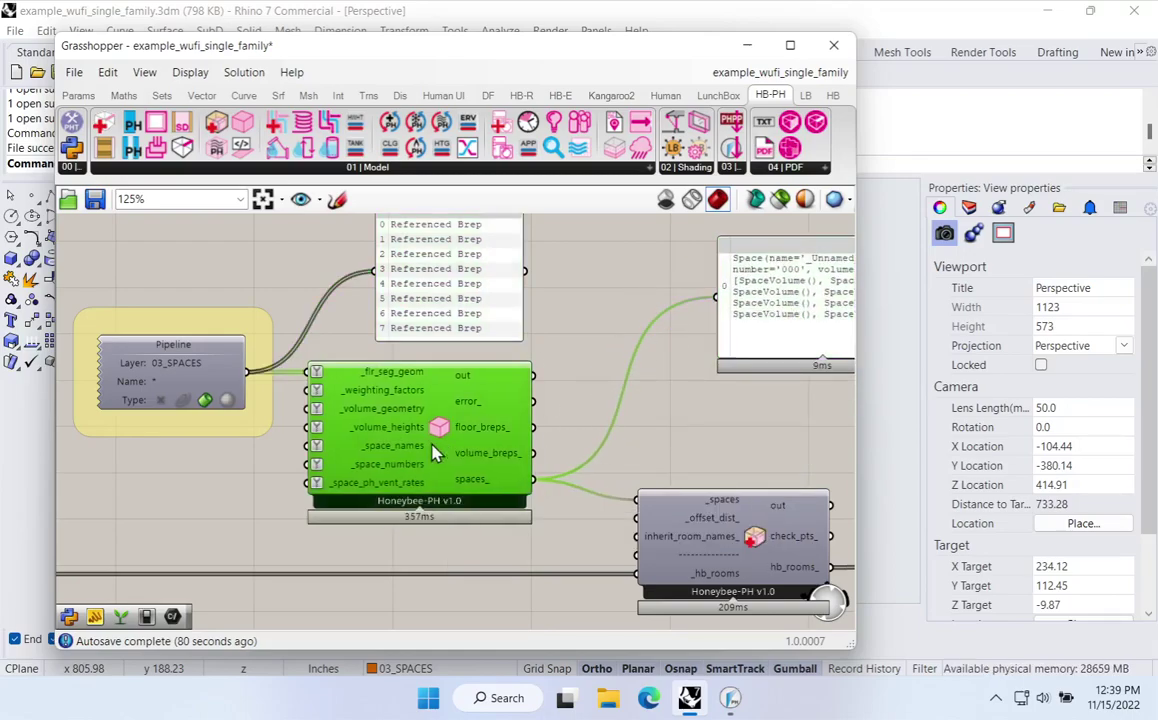
pyautogui.moveTo(386, 402); pyautogui.dragTo(456, 402)
pyautogui.moveTo(192, 473); pyautogui.dragTo(376, 469, button='right')
pyautogui.moveTo(351, 388); pyautogui.dragTo(244, 387)
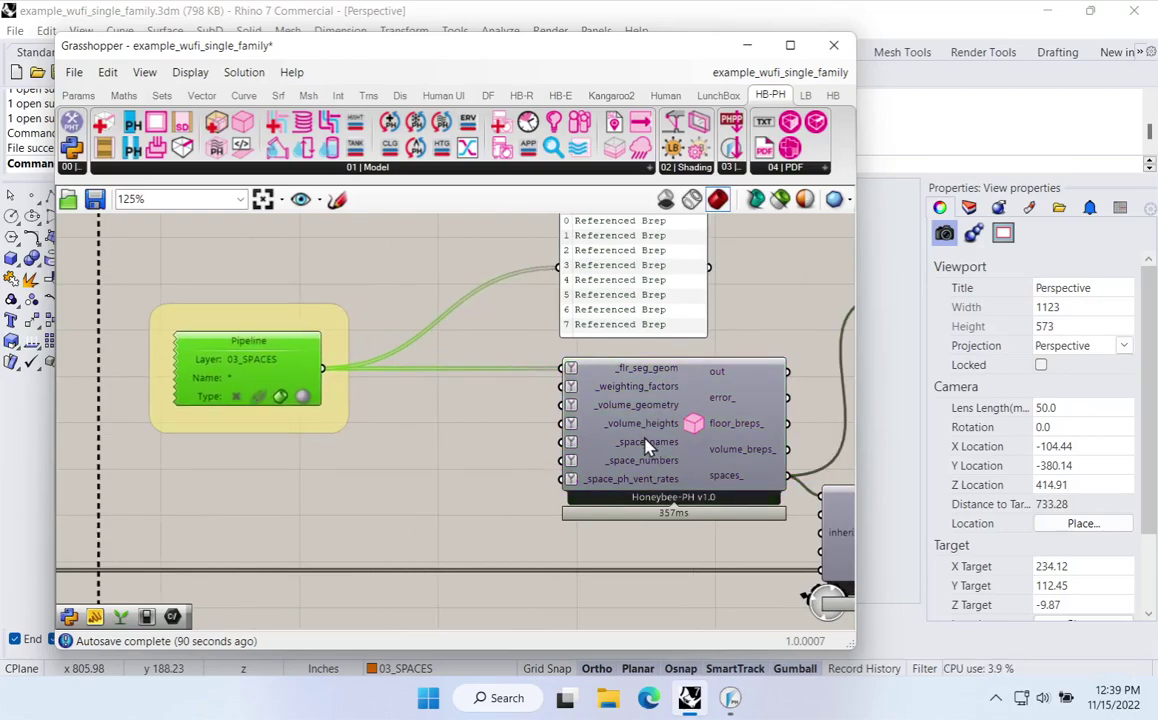
# Add an Object Details component beside the 03_SPACES pipeline and connect the pipeline's output to its object input
pyautogui.moveTo(648, 446)
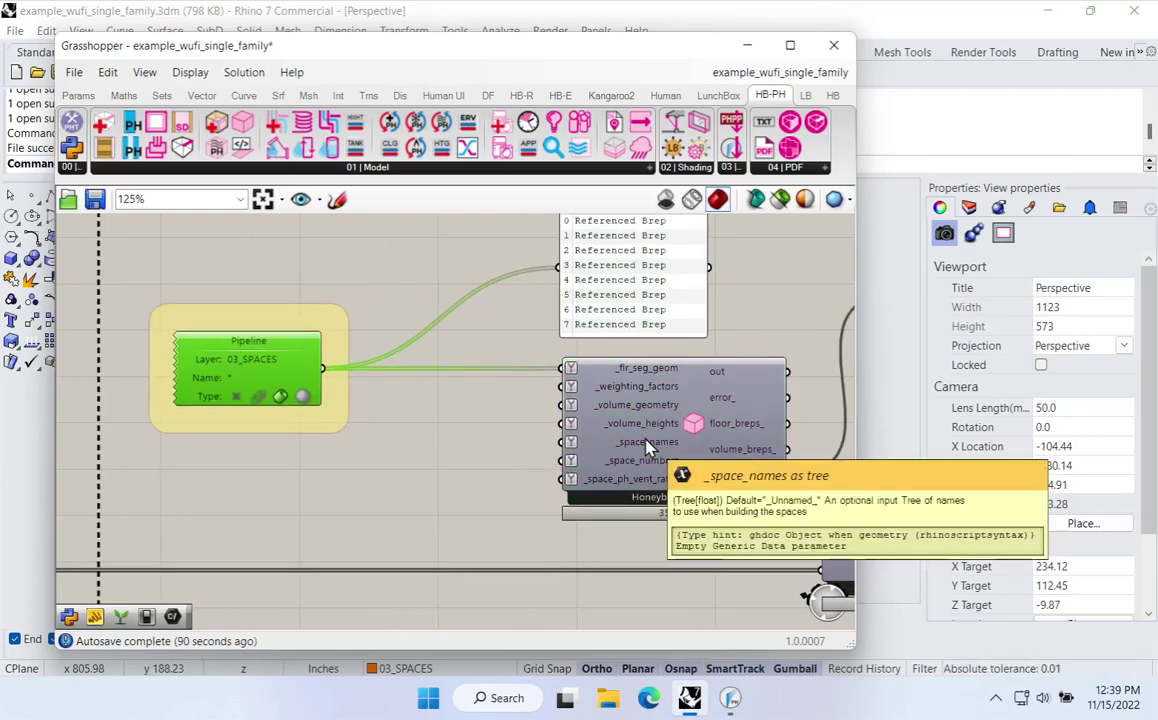
pyautogui.doubleClick(435, 460)
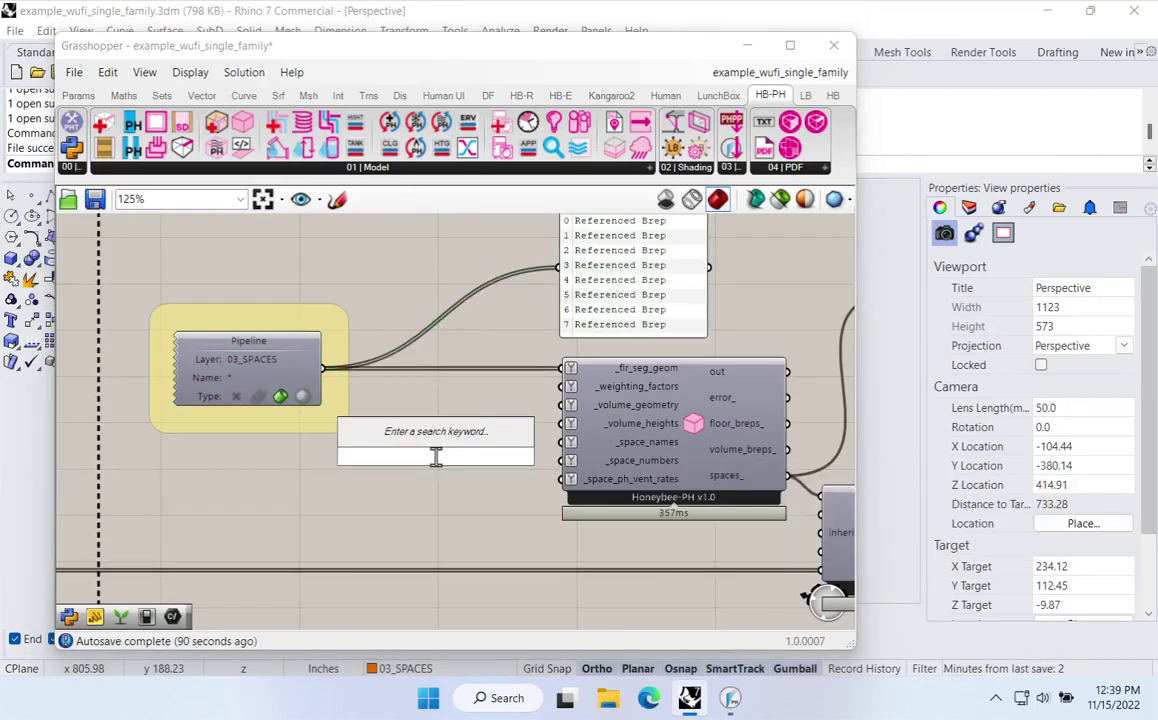
pyautogui.write('objec')
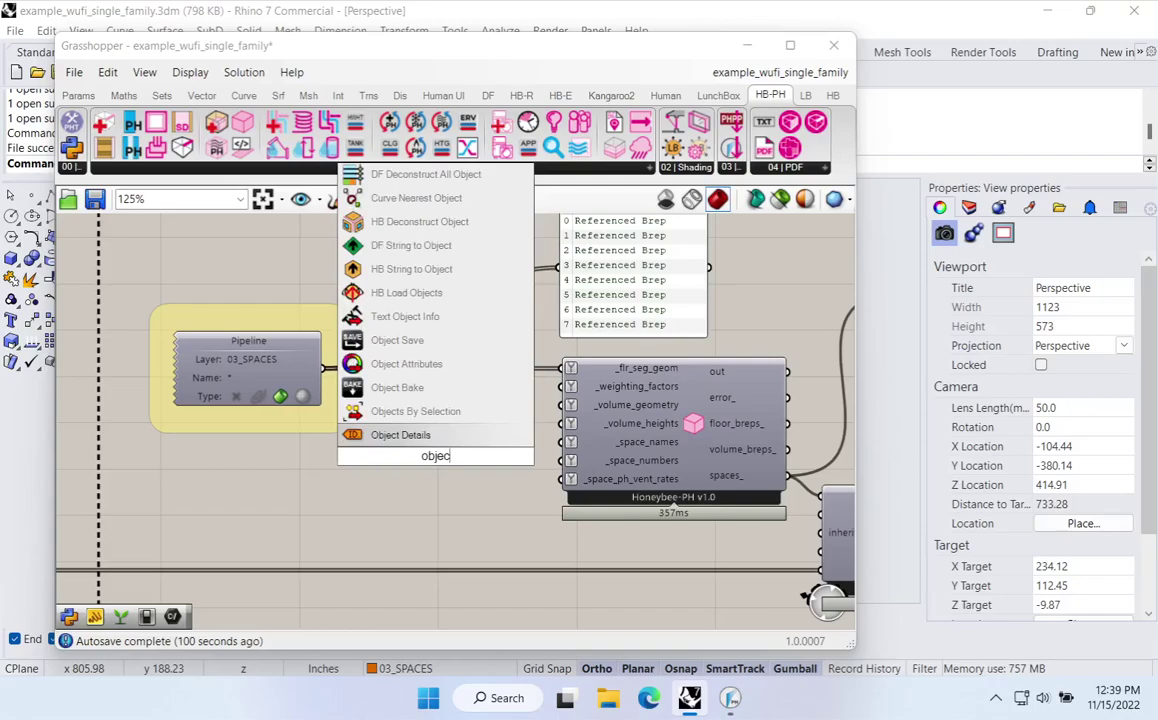
pyautogui.click(378, 445)
pyautogui.moveTo(326, 372); pyautogui.dragTo(387, 460)
# Add a panel showing the Object Details name output and place it beside the Referenced Brep panel
pyautogui.doubleClick(480, 491)
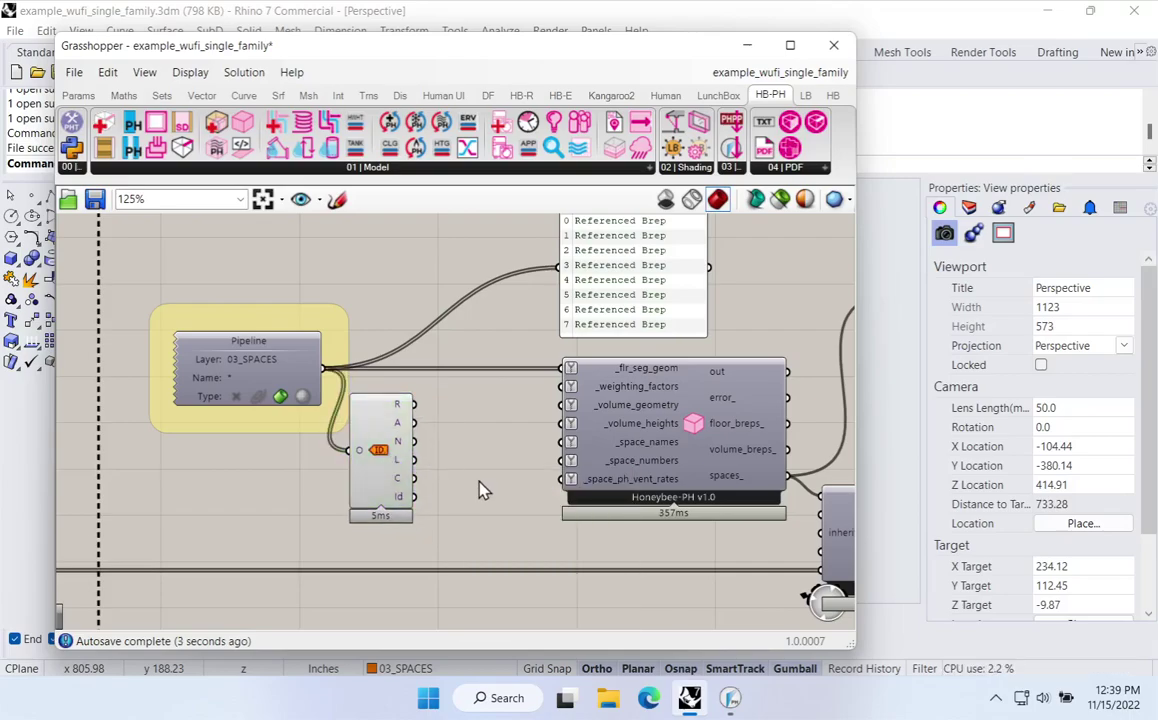
pyautogui.write('//')
pyautogui.press('Return')
pyautogui.moveTo(478, 486); pyautogui.dragTo(530, 476)
pyautogui.moveTo(413, 441); pyautogui.dragTo(459, 473)
pyautogui.moveTo(523, 531); pyautogui.dragTo(465, 455, button='right')
pyautogui.moveTo(464, 443); pyautogui.dragTo(456, 563)
pyautogui.moveTo(456, 460)
pyautogui.mouseDown()
pyautogui.moveTo(452, 482)
pyautogui.moveTo(461, 459)
pyautogui.mouseUp()
pyautogui.moveTo(442, 415); pyautogui.dragTo(380, 560, button='right')
pyautogui.moveTo(380, 560); pyautogui.dragTo(636, 326)
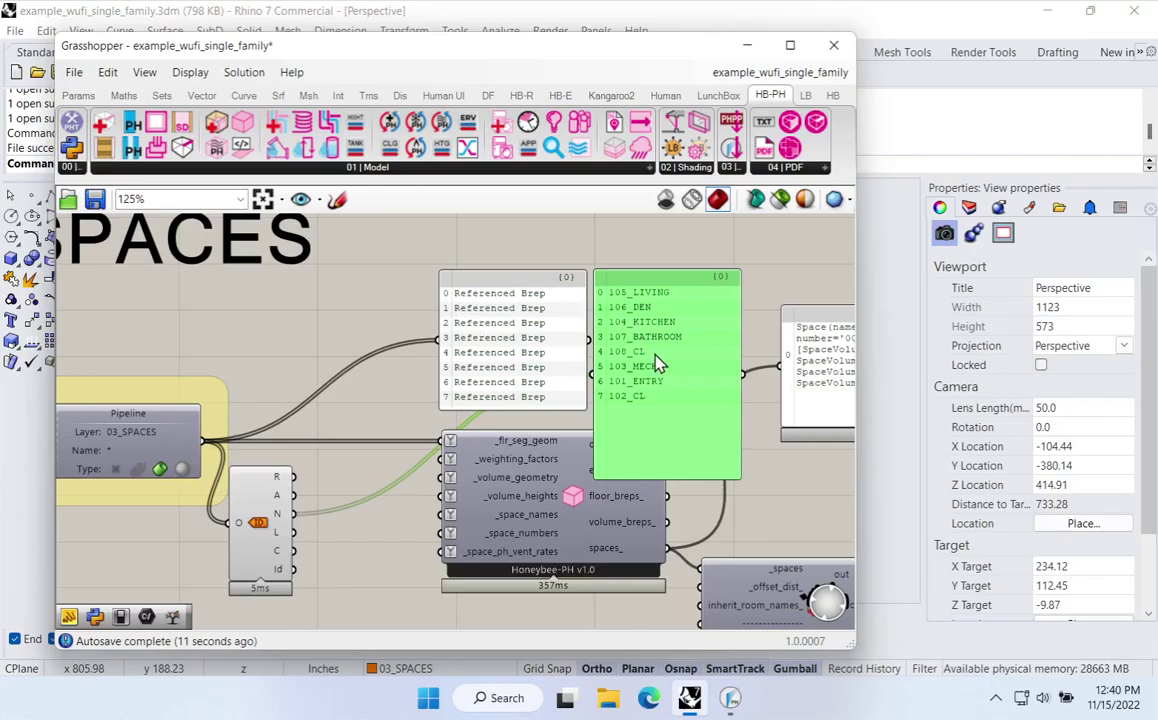
# Connect the Object Details name output to the space component's _space_names input and adjust the Object Details position between them
pyautogui.moveTo(248, 562); pyautogui.dragTo(316, 560)
pyautogui.moveTo(367, 520); pyautogui.dragTo(438, 518)
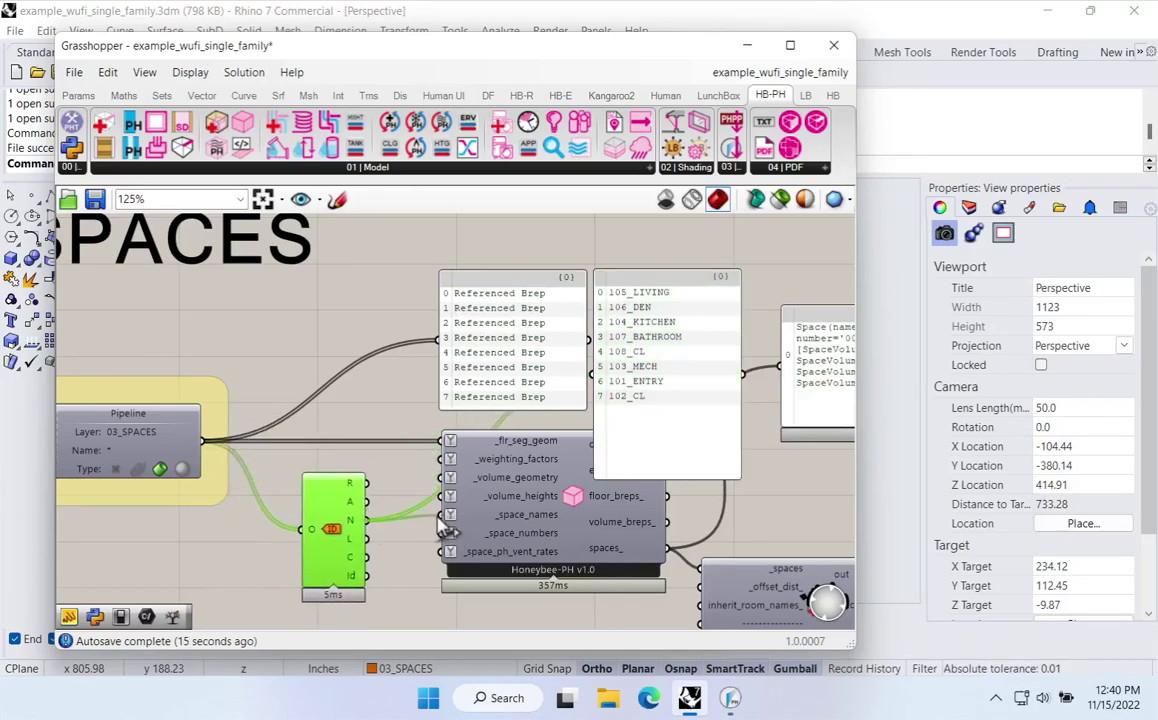
pyautogui.moveTo(540, 518)
pyautogui.moveTo(622, 492); pyautogui.dragTo(655, 471, button='right')
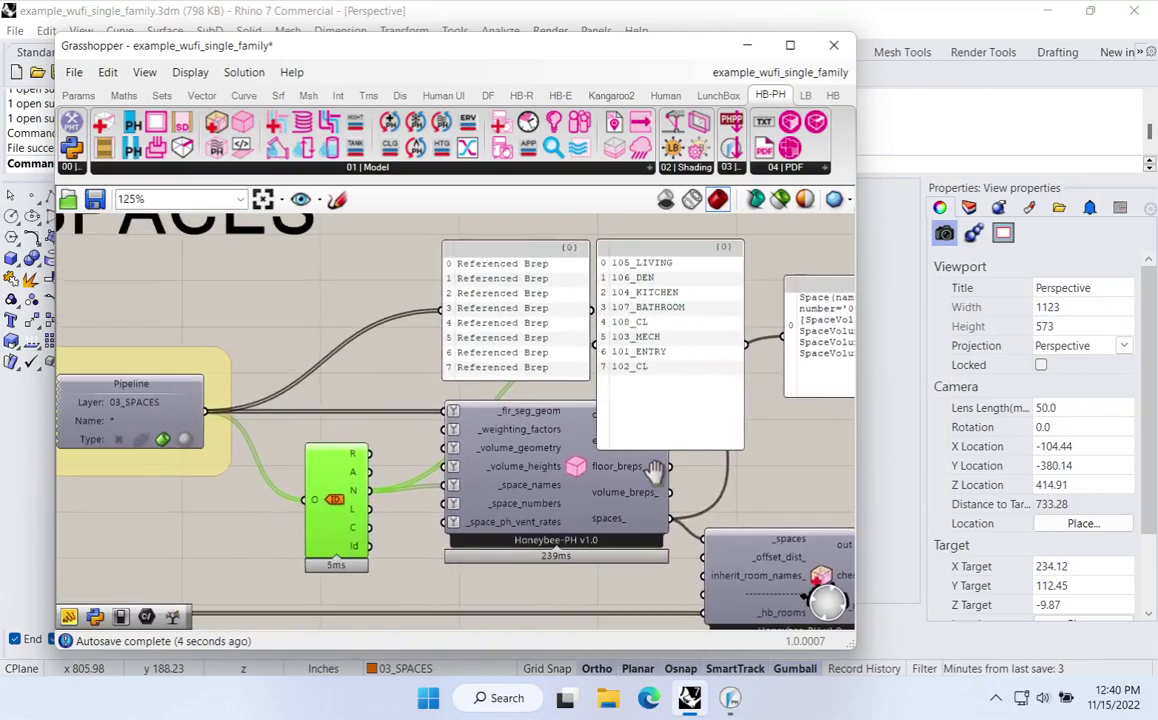
pyautogui.moveTo(351, 510); pyautogui.dragTo(338, 503)
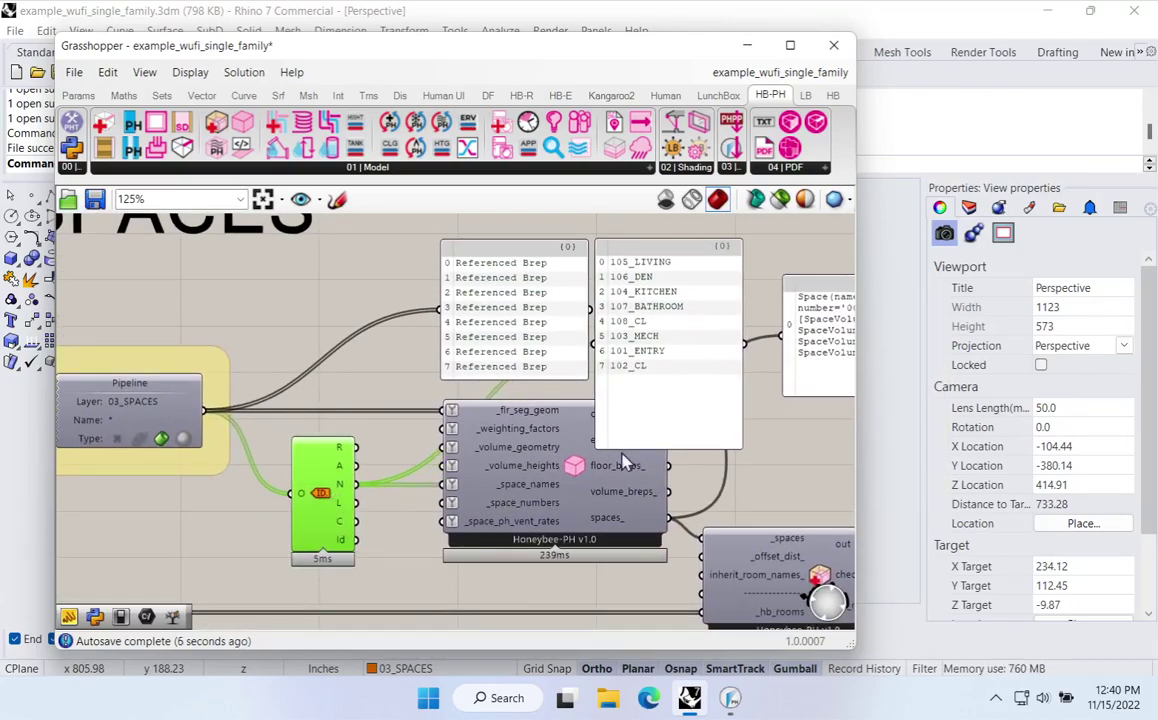
# Reposition the spaces output panel lower beside the space component and shift Object Details closer to the pipeline
pyautogui.moveTo(573, 470); pyautogui.dragTo(473, 445, button='right')
pyautogui.moveTo(672, 365); pyautogui.dragTo(664, 396)
pyautogui.moveTo(677, 398); pyautogui.dragTo(642, 343, button='right')
pyautogui.moveTo(657, 338); pyautogui.dragTo(697, 425)
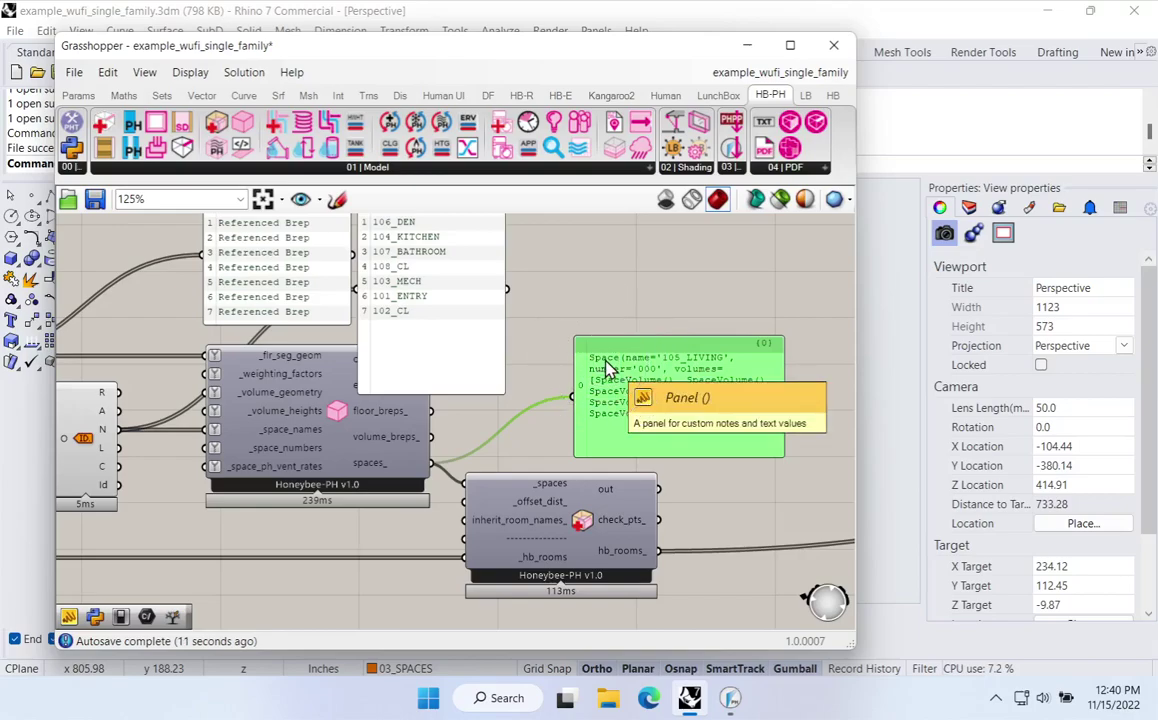
pyautogui.moveTo(330, 438); pyautogui.dragTo(566, 441, button='right')
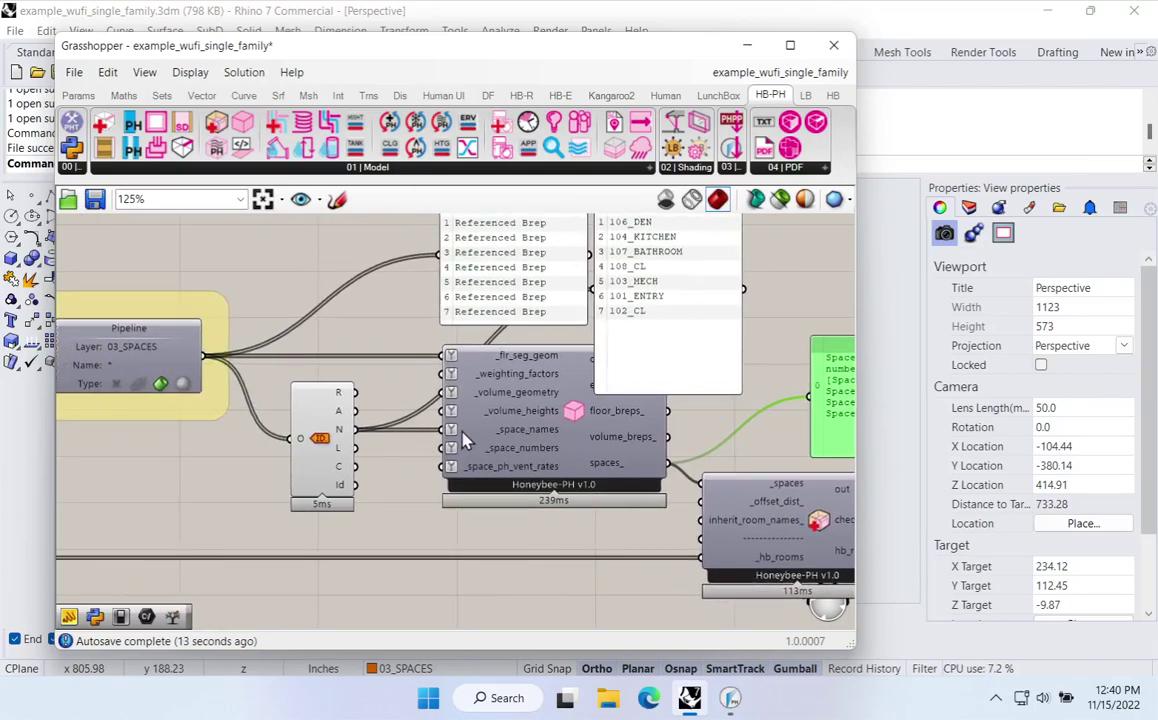
pyautogui.moveTo(324, 446); pyautogui.dragTo(291, 446)
pyautogui.moveTo(526, 438); pyautogui.dragTo(427, 507, button='right')
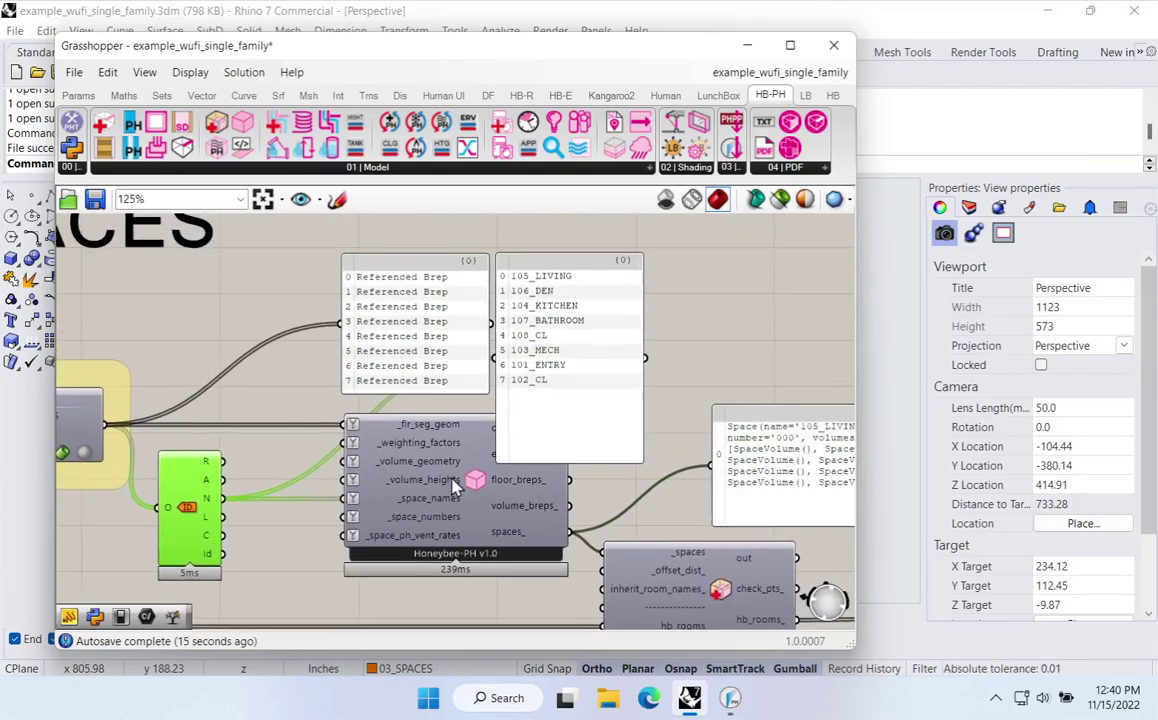
# Delete the Referenced Brep panel and the room name panel above the space component
pyautogui.click(587, 318)
pyautogui.click(395, 335)
pyautogui.press('Delete')
pyautogui.click(558, 349)
pyautogui.press('Delete')
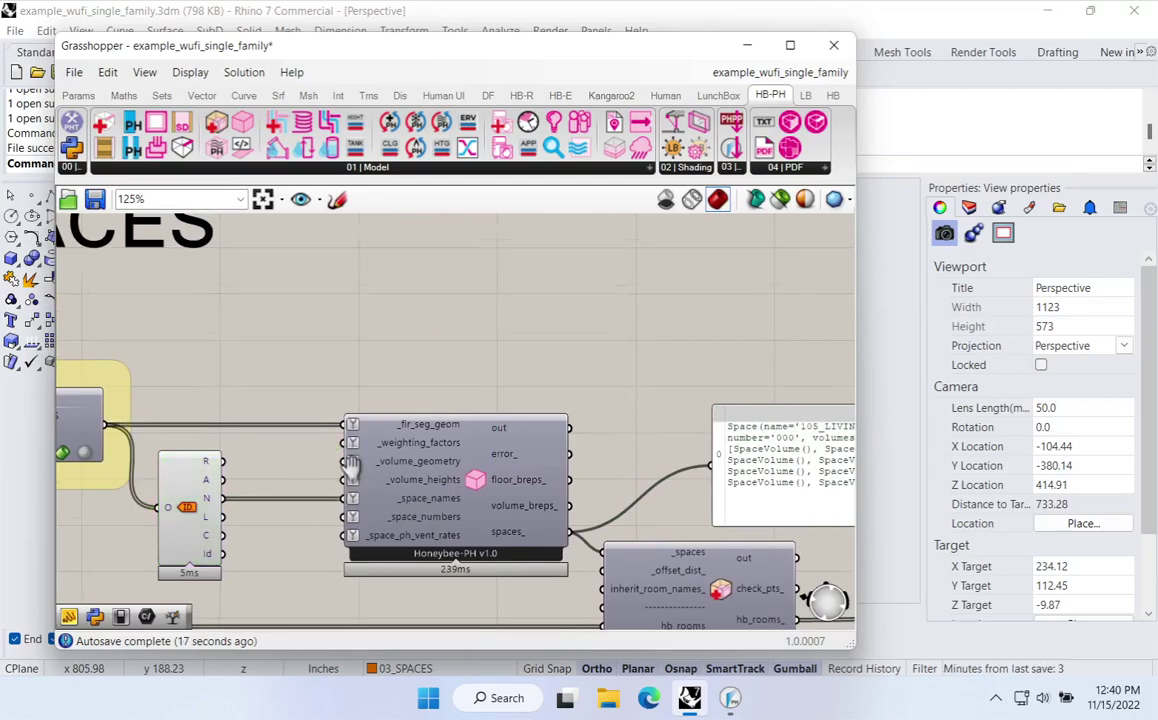
# Look over the space component's volume height and name inputs and the Tree components in the Sets category
pyautogui.moveTo(347, 487); pyautogui.dragTo(396, 376, button='right')
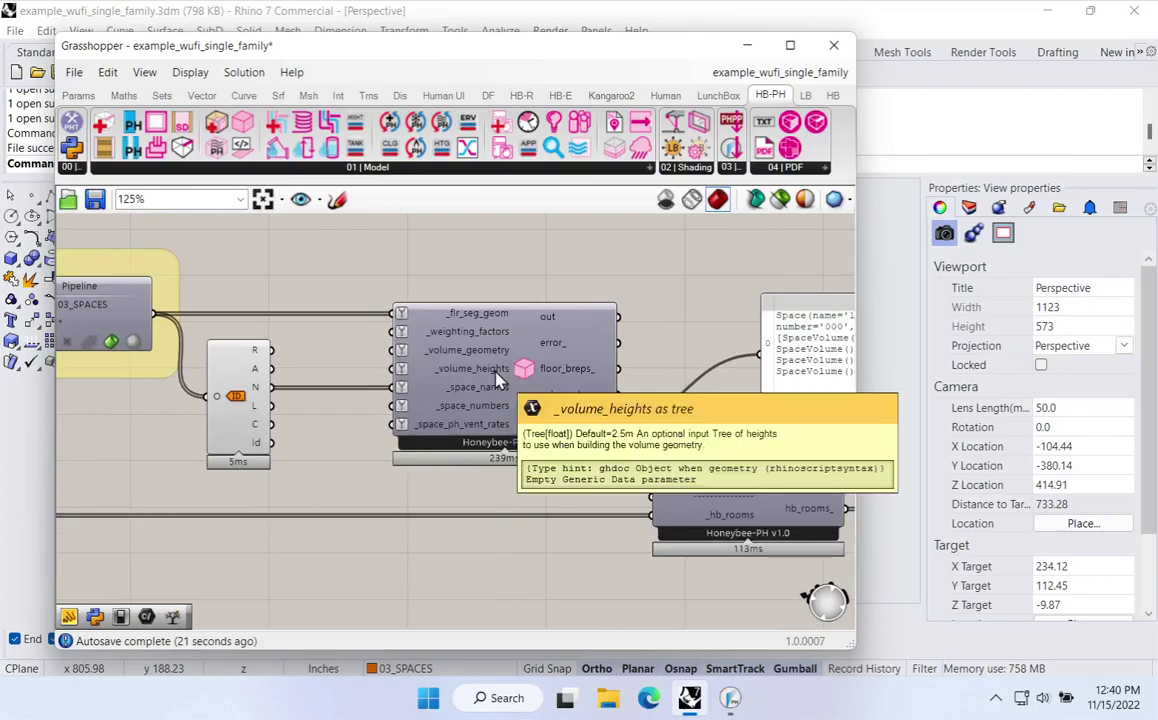
pyautogui.moveTo(497, 381); pyautogui.dragTo(565, 435, button='right')
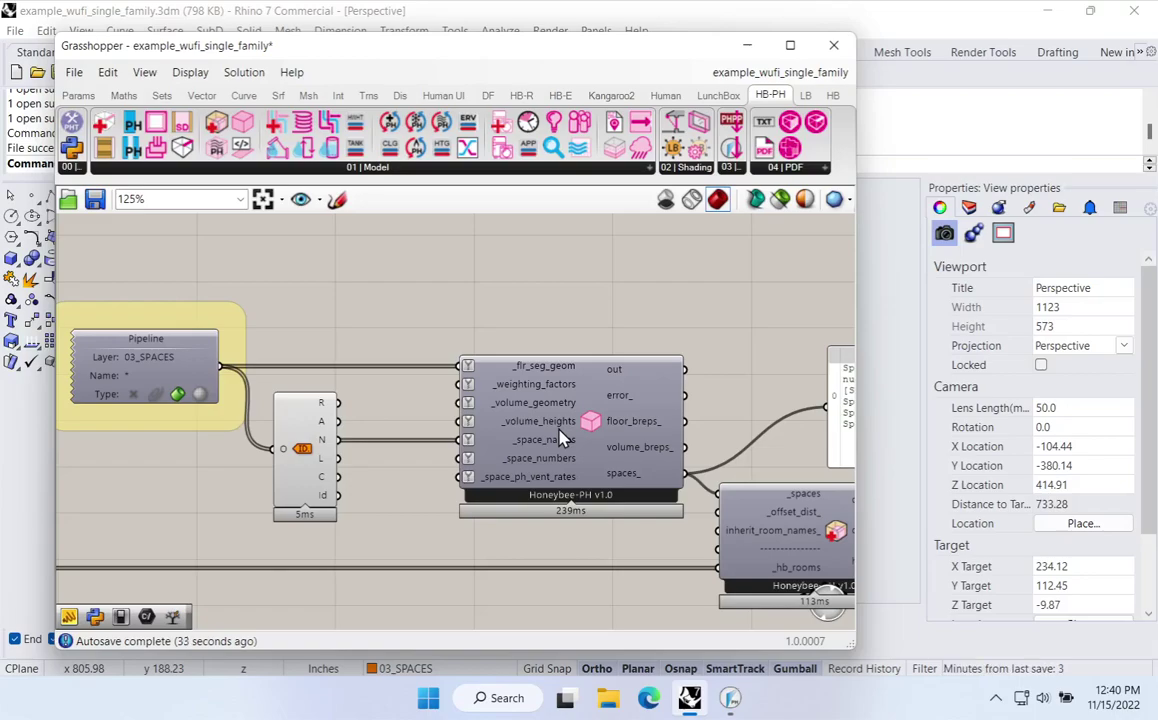
pyautogui.moveTo(573, 449); pyautogui.dragTo(588, 450)
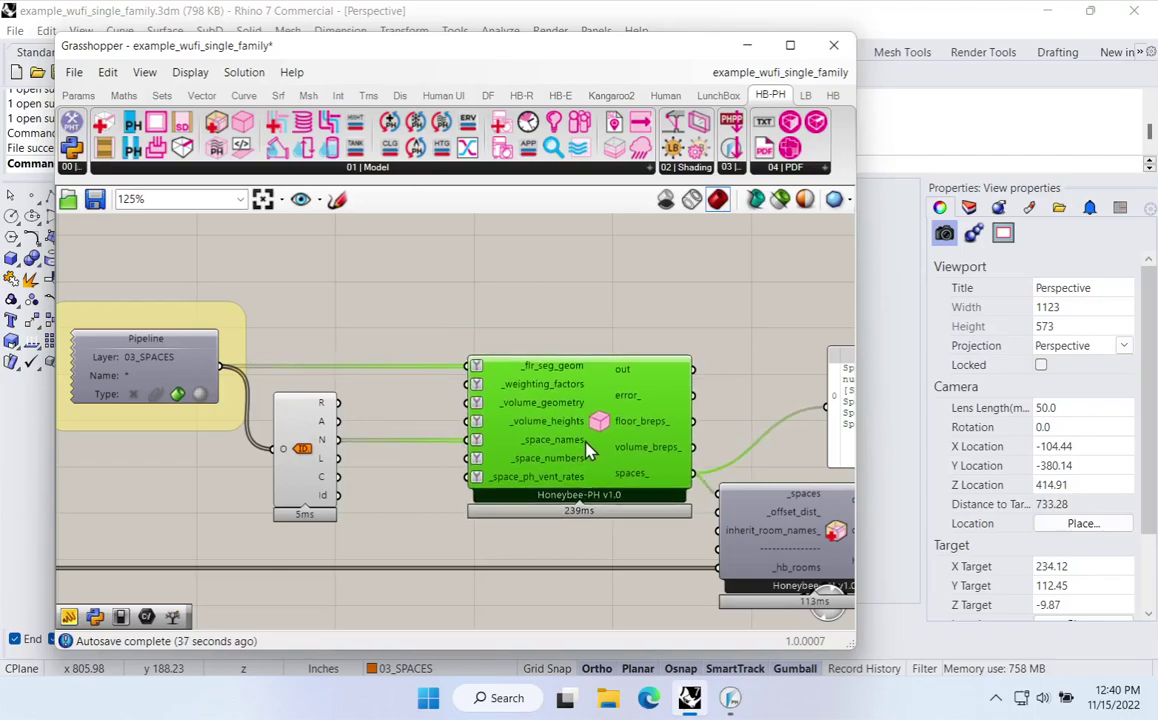
pyautogui.moveTo(588, 453)
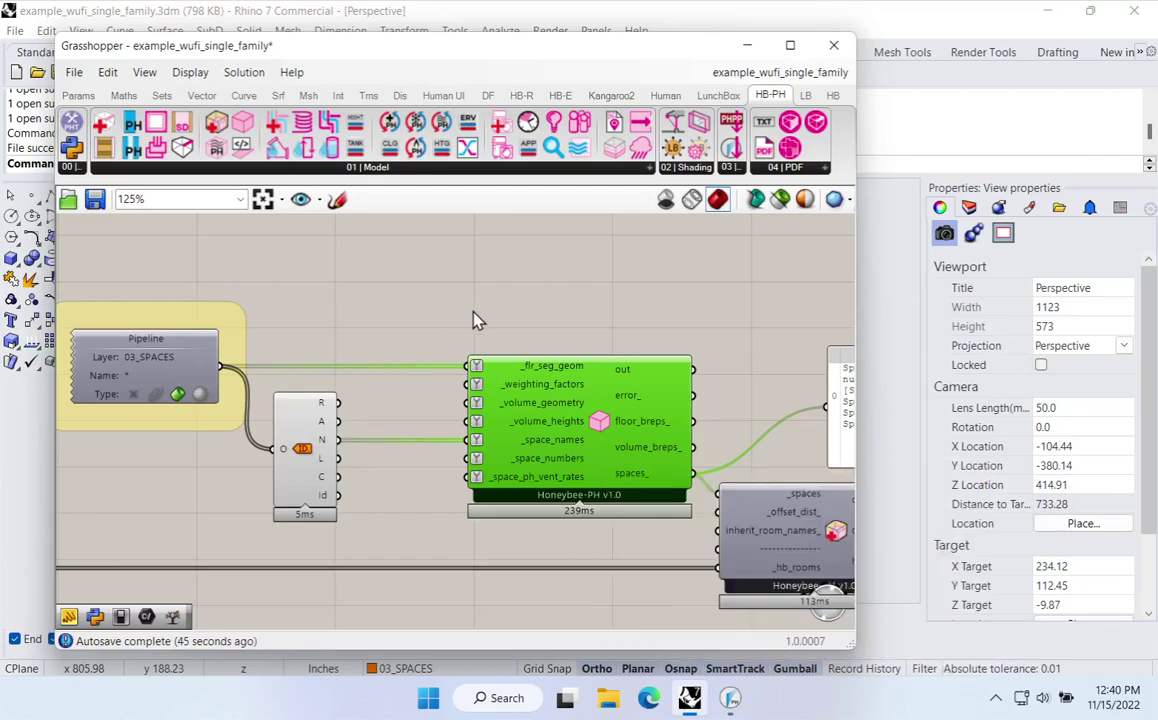
pyautogui.click(166, 99)
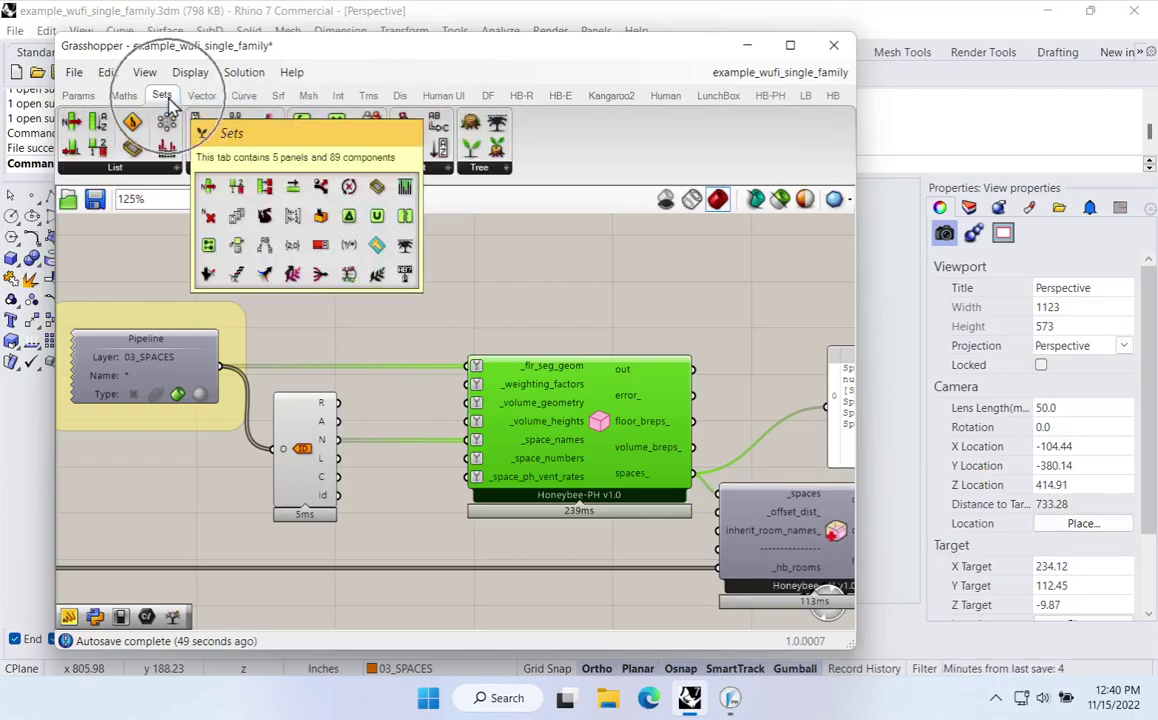
pyautogui.click(500, 168)
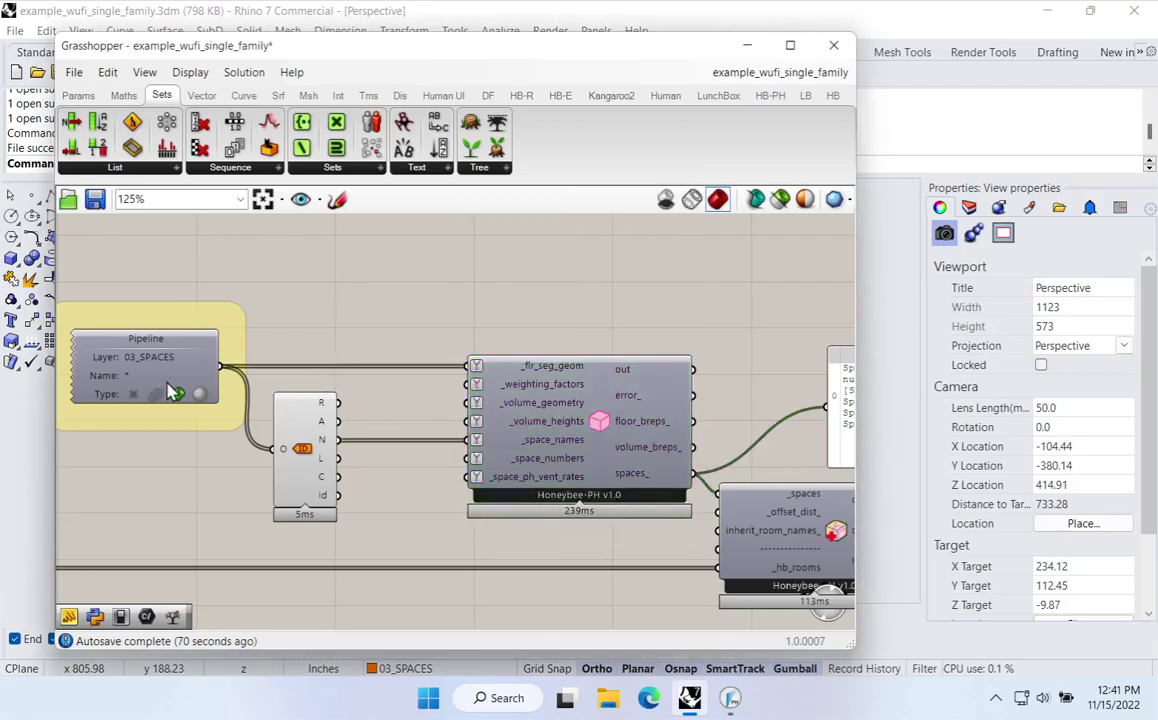
# Add a panel connected to the 03_SPACES pipeline output, enlarge it and place it above the Object Details component
pyautogui.doubleClick(283, 297)
pyautogui.write('//')
pyautogui.press('Return')
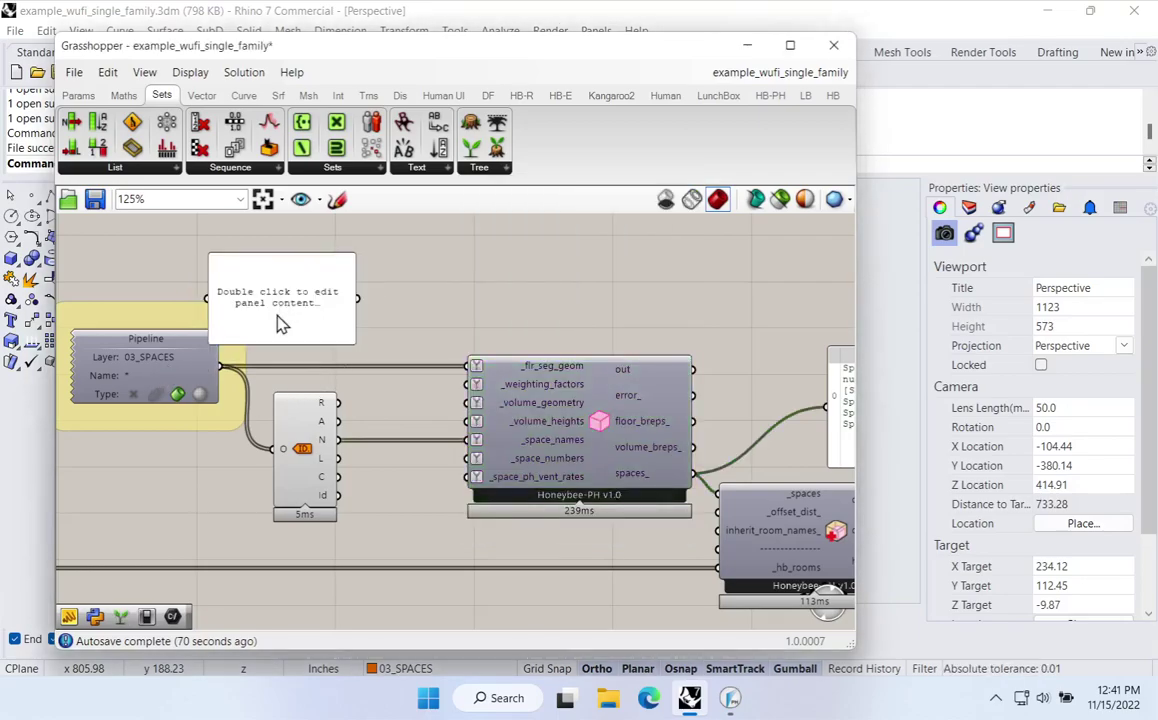
pyautogui.moveTo(220, 366); pyautogui.dragTo(209, 298)
pyautogui.moveTo(287, 321); pyautogui.dragTo(377, 388)
pyautogui.moveTo(338, 344)
pyautogui.mouseDown()
pyautogui.moveTo(323, 328)
pyautogui.moveTo(341, 337)
pyautogui.mouseUp()
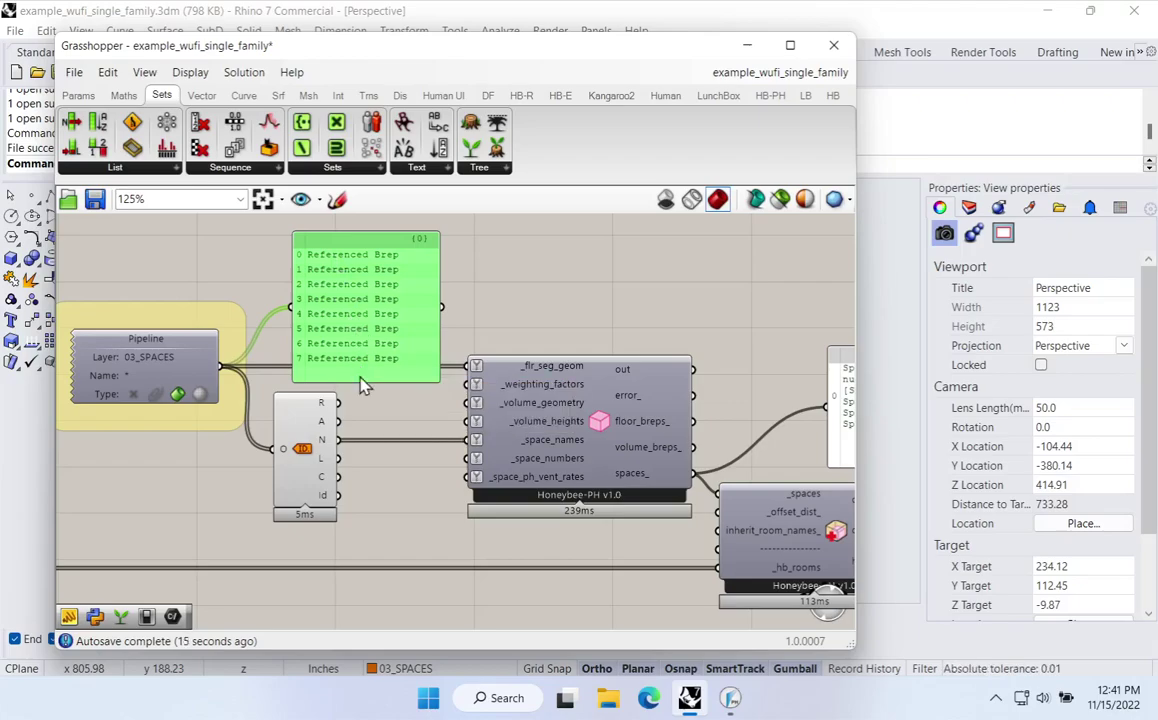
# Move the spaces output panel closer to the space component to compare its output with the pipeline's list
pyautogui.moveTo(817, 473); pyautogui.dragTo(652, 454, button='right')
pyautogui.moveTo(739, 409); pyautogui.dragTo(686, 401)
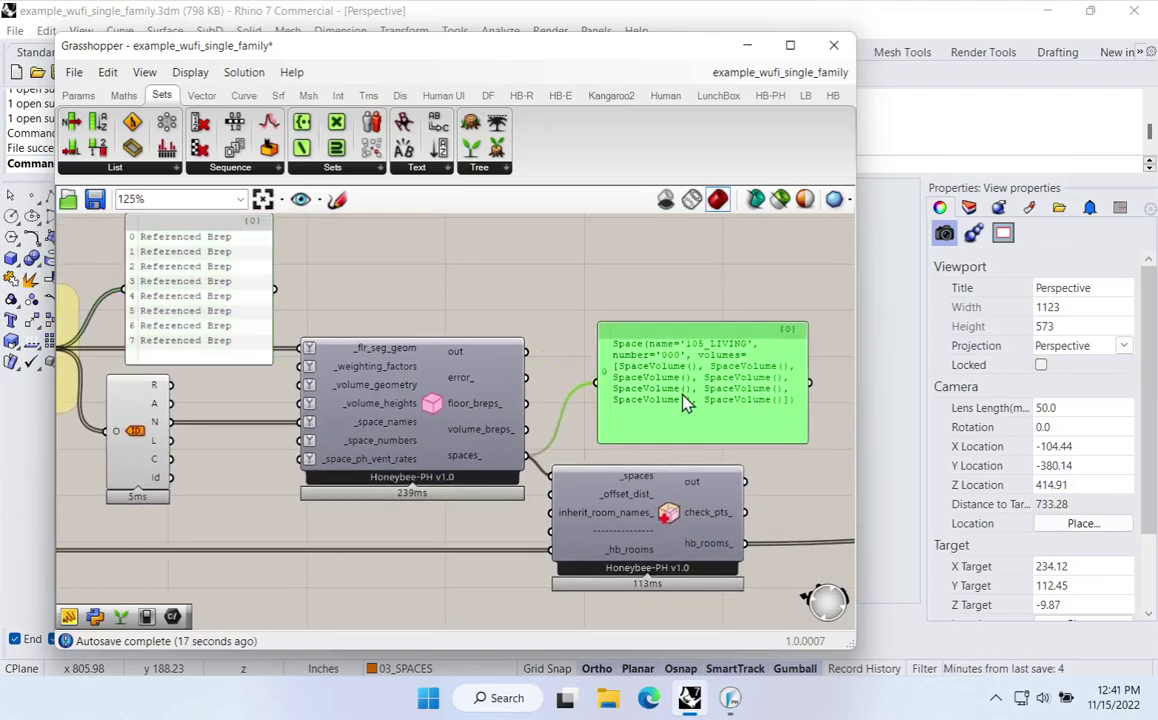
pyautogui.moveTo(431, 399); pyautogui.dragTo(571, 449, button='right')
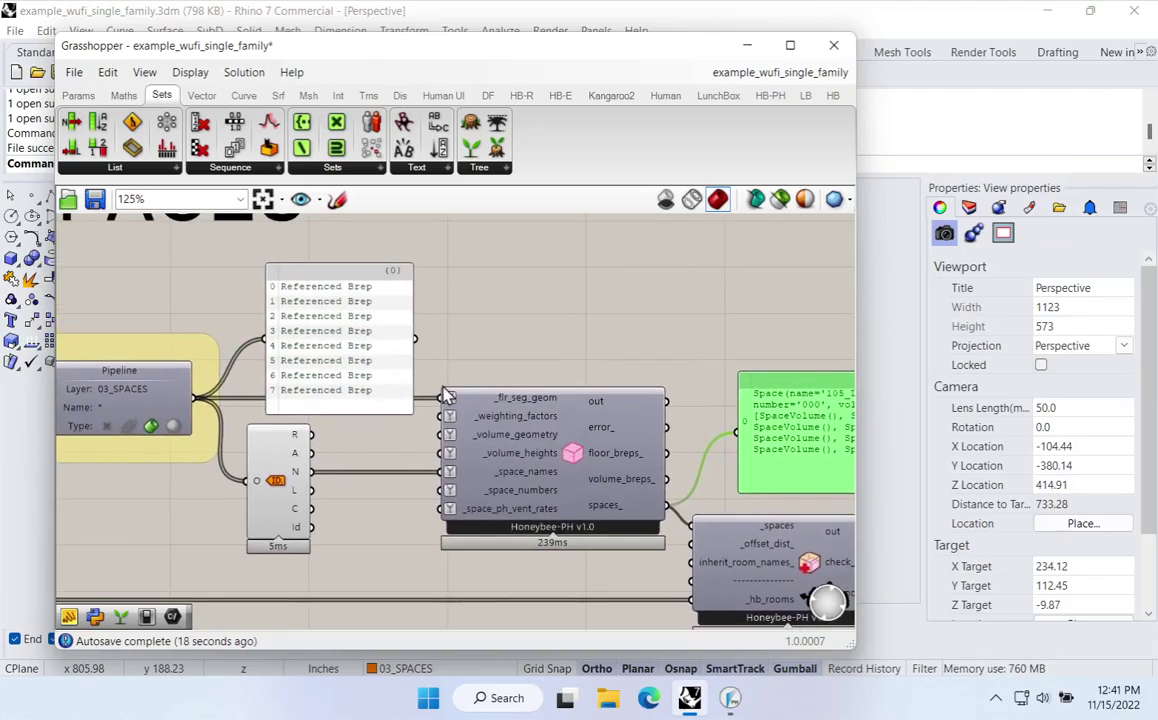
# Remove the Referenced Brep panel and add a Graft Tree component fed by the 03_SPACES pipeline
pyautogui.moveTo(357, 377); pyautogui.dragTo(458, 162)
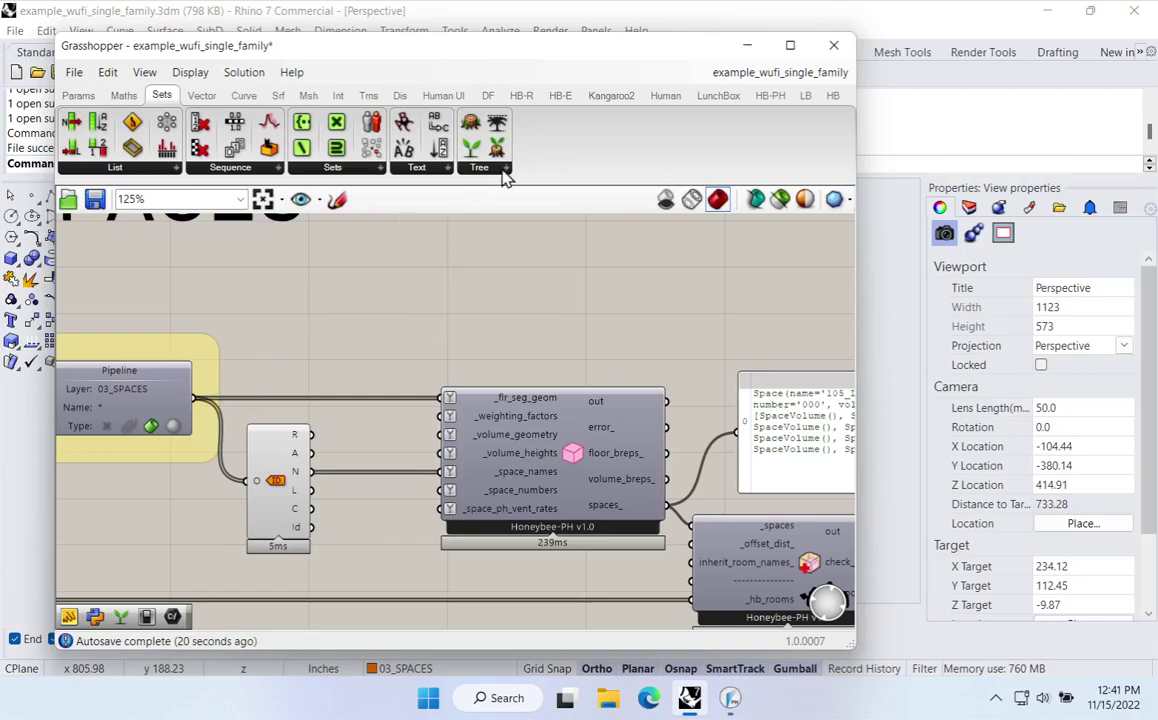
pyautogui.click(500, 170)
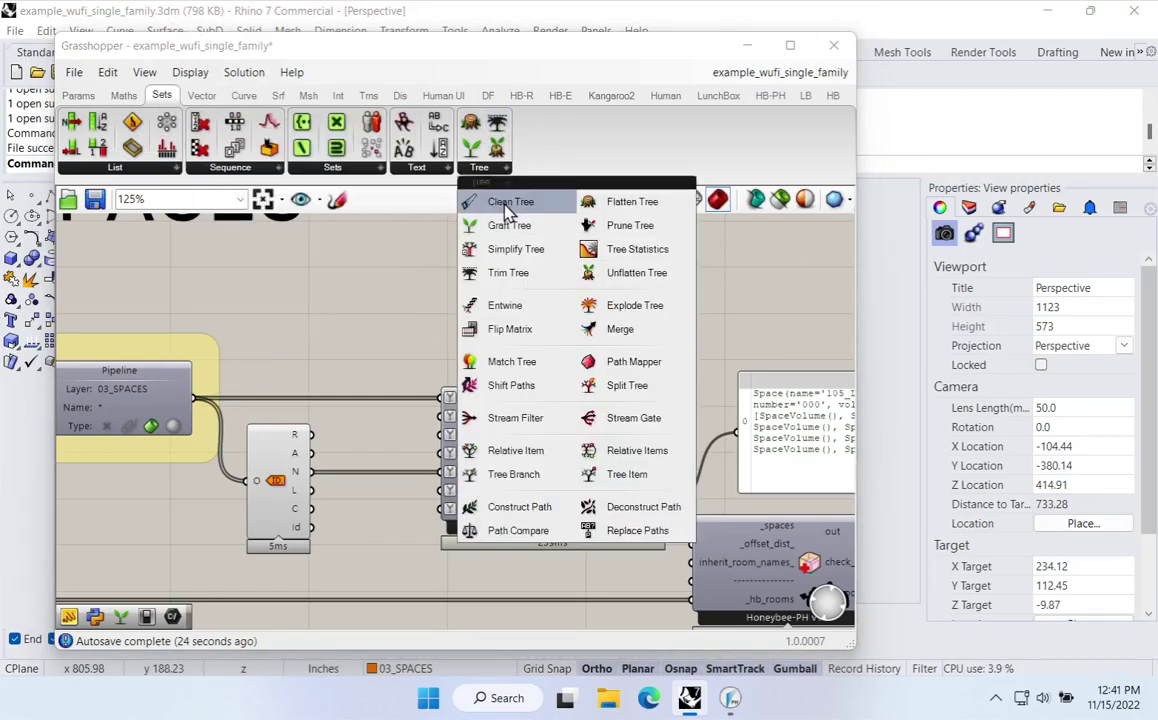
pyautogui.moveTo(505, 229); pyautogui.dragTo(342, 329)
pyautogui.moveTo(205, 400); pyautogui.dragTo(403, 290)
# Add a panel to the Graft Tree output, enlarge it to show every branch and place it above the space component
pyautogui.doubleClick(481, 288)
pyautogui.write('panel')
pyautogui.press('Return')
pyautogui.moveTo(557, 340); pyautogui.dragTo(597, 478)
pyautogui.moveTo(530, 419); pyautogui.dragTo(540, 375)
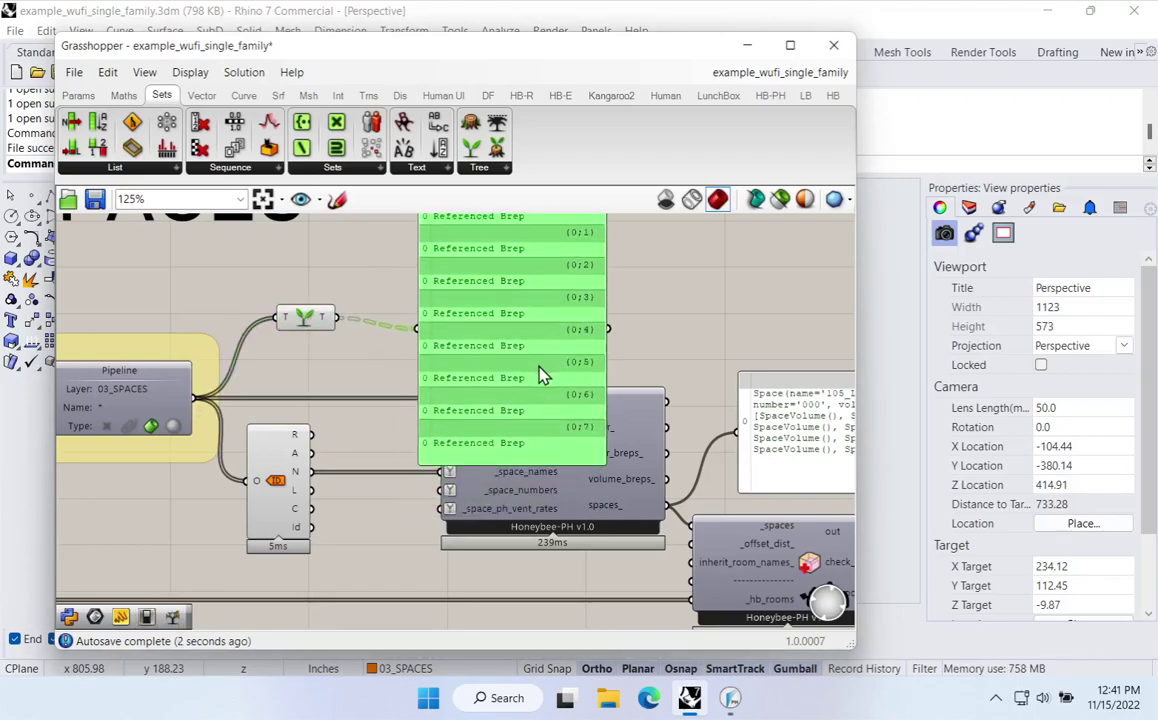
# Add a second panel fed directly by the 03_SPACES pipeline and enlarge it to show the whole ungrafted list
pyautogui.moveTo(302, 298); pyautogui.dragTo(349, 328, button='right')
pyautogui.doubleClick(269, 322)
pyautogui.write('//')
pyautogui.press('Return')
pyautogui.moveTo(240, 462); pyautogui.dragTo(194, 322)
pyautogui.moveTo(299, 316); pyautogui.dragTo(406, 265)
pyautogui.moveTo(388, 318); pyautogui.dragTo(388, 411)
pyautogui.moveTo(386, 350); pyautogui.dragTo(390, 368)
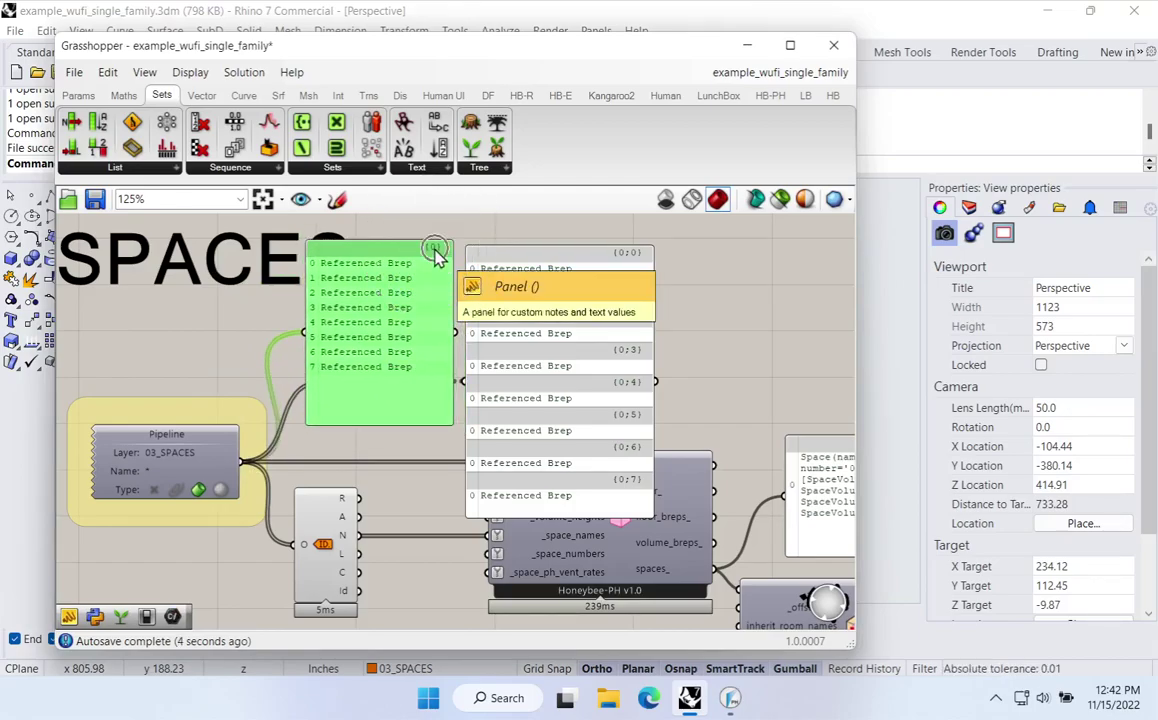
# Separate the ungrafted and grafted panels around the Graft Tree component and compare their data structures
pyautogui.moveTo(406, 336); pyautogui.dragTo(284, 323)
pyautogui.click(375, 390)
pyautogui.moveTo(375, 388); pyautogui.dragTo(379, 388)
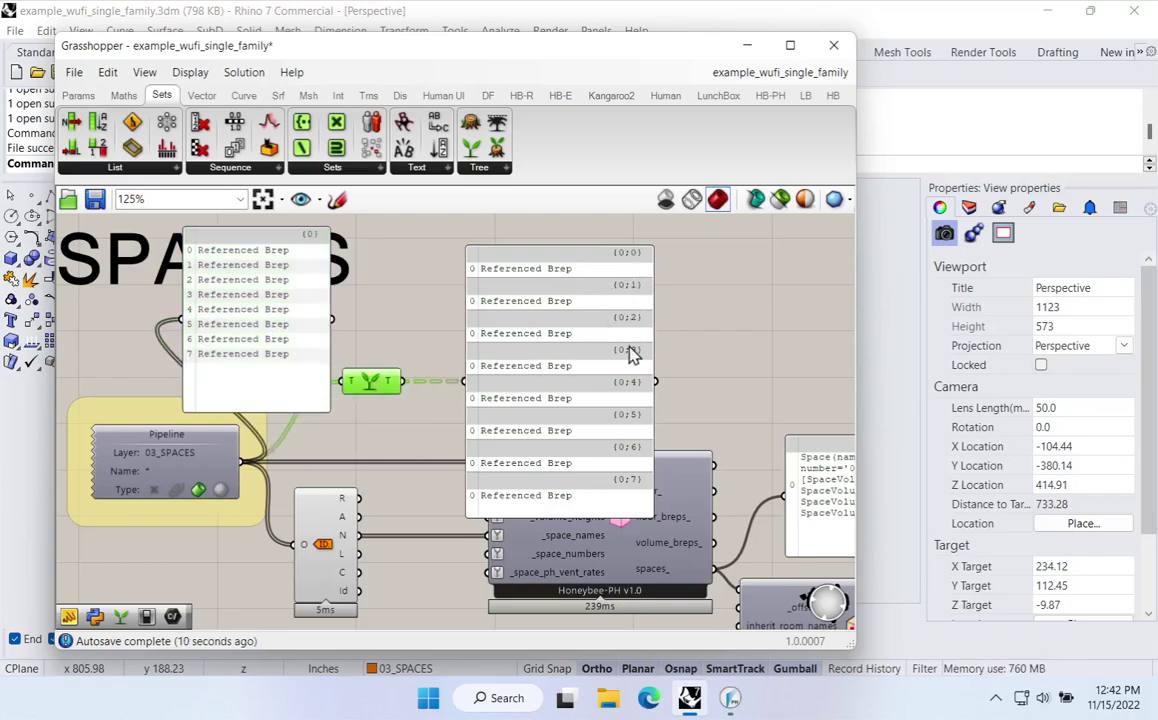
pyautogui.click(519, 338)
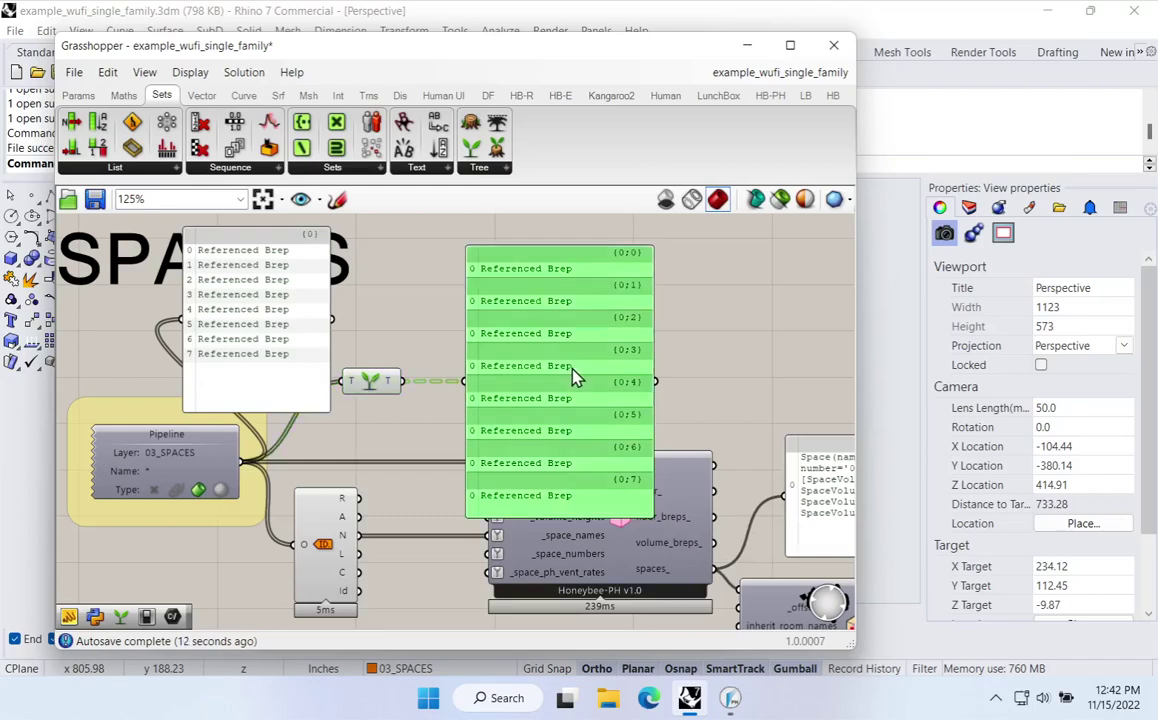
# Delete the ungrafted and grafted Referenced Brep panels
pyautogui.click(275, 295)
pyautogui.press('Delete')
pyautogui.click(554, 369)
pyautogui.press('Delete')
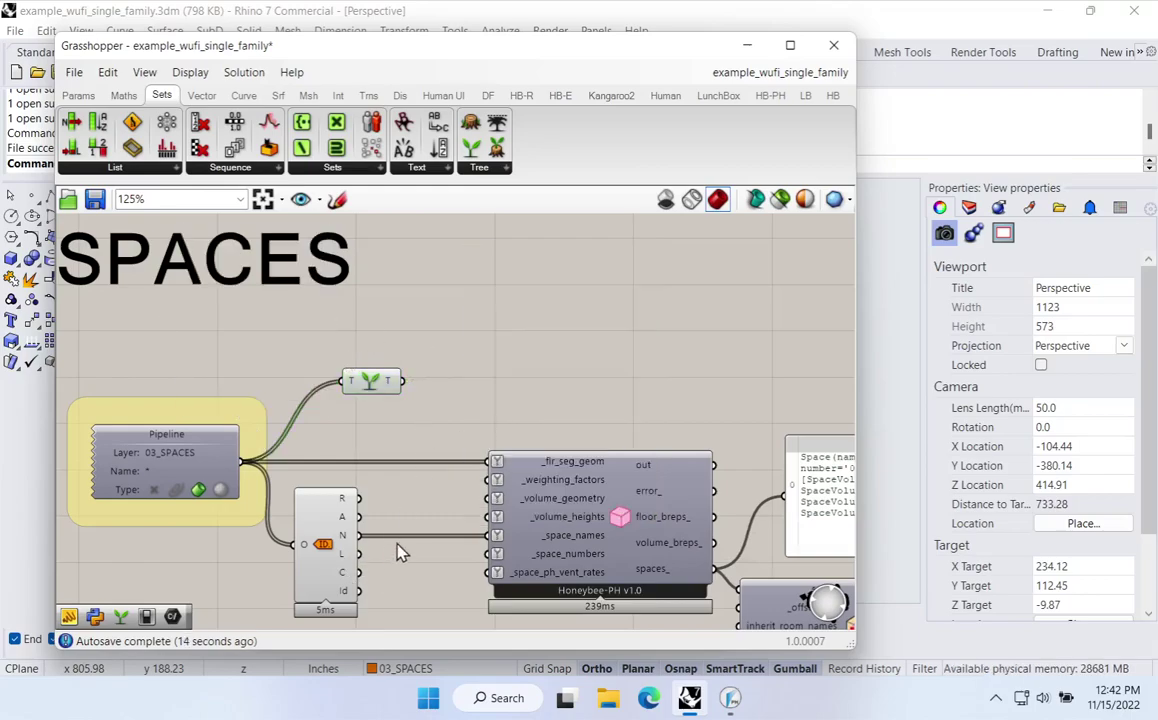
# Disconnect the object names from _space_names and connect the Graft Tree output to _flr_seg_geom
pyautogui.keyDown('ctrl'); pyautogui.moveTo(362, 536); pyautogui.dragTo(483, 537); pyautogui.keyUp('ctrl')
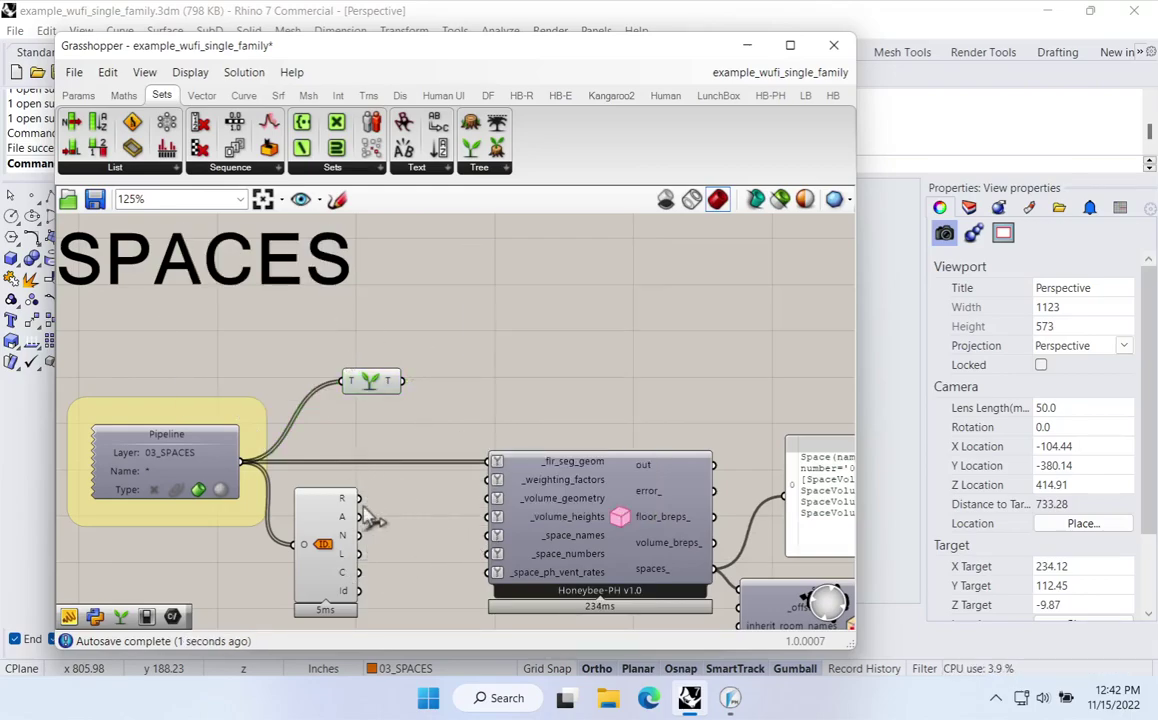
pyautogui.moveTo(387, 376); pyautogui.dragTo(493, 467)
# Move the spaces_ output panel above the downstream component and enlarge it so each space fits on one line
pyautogui.moveTo(686, 491); pyautogui.dragTo(318, 456, button='right')
pyautogui.moveTo(546, 464); pyautogui.dragTo(499, 285)
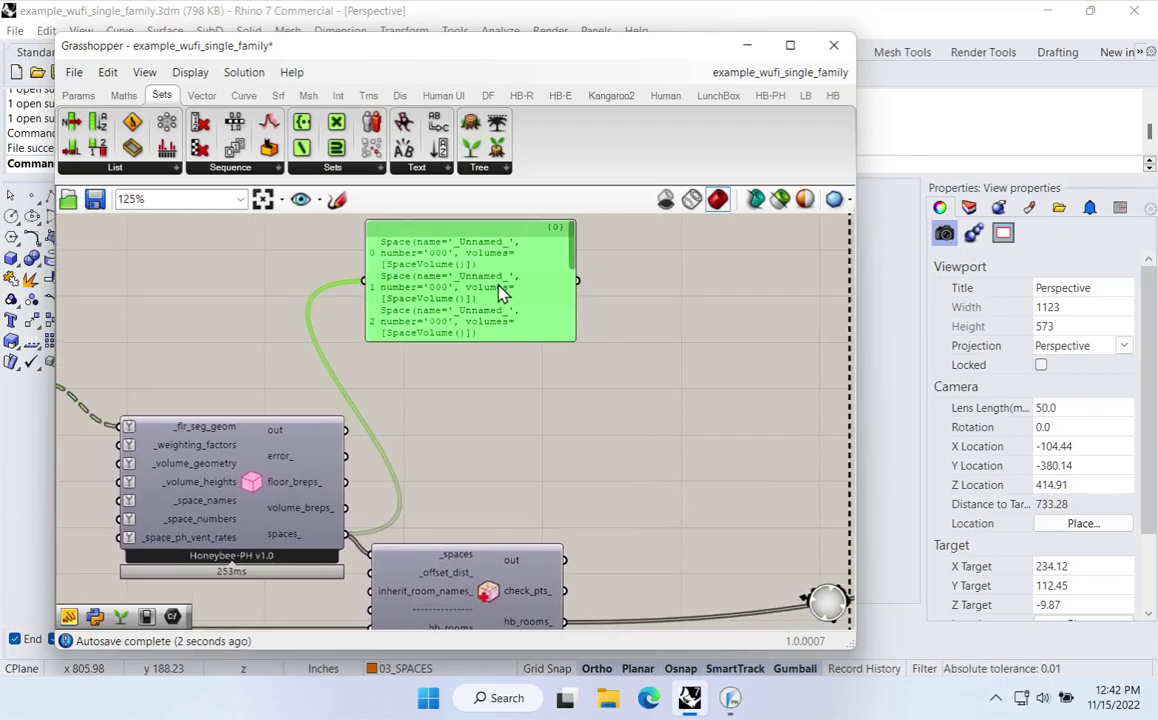
pyautogui.moveTo(568, 337); pyautogui.dragTo(810, 503)
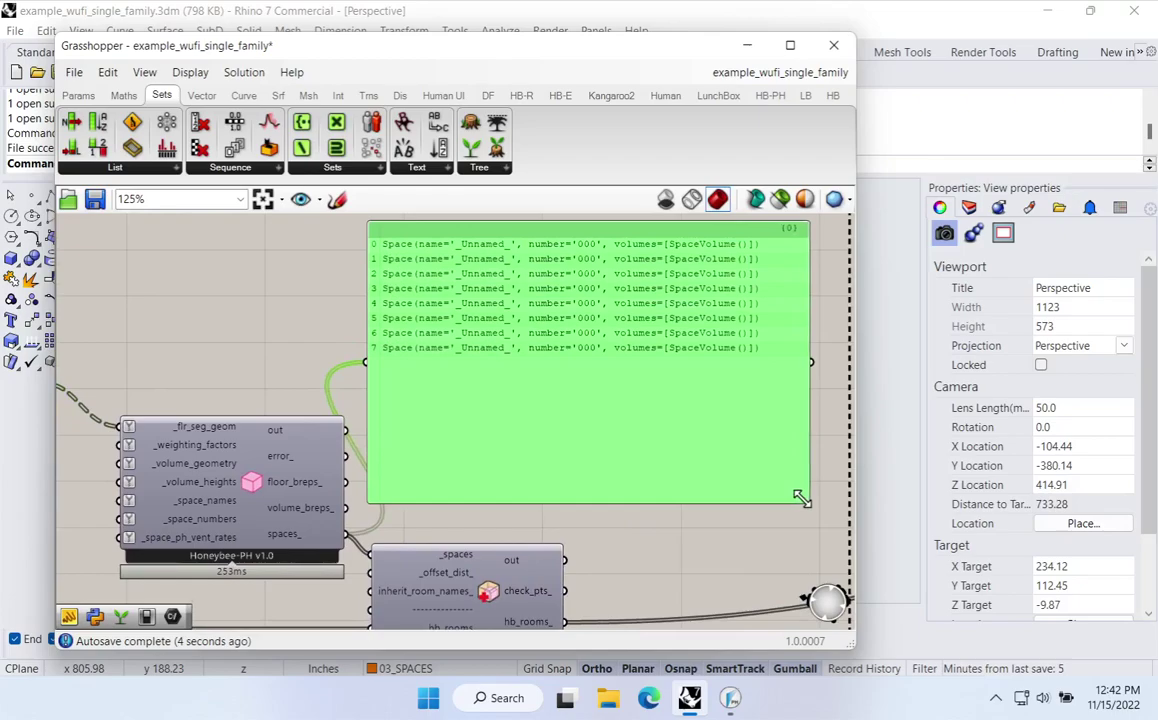
pyautogui.moveTo(455, 426); pyautogui.dragTo(481, 435)
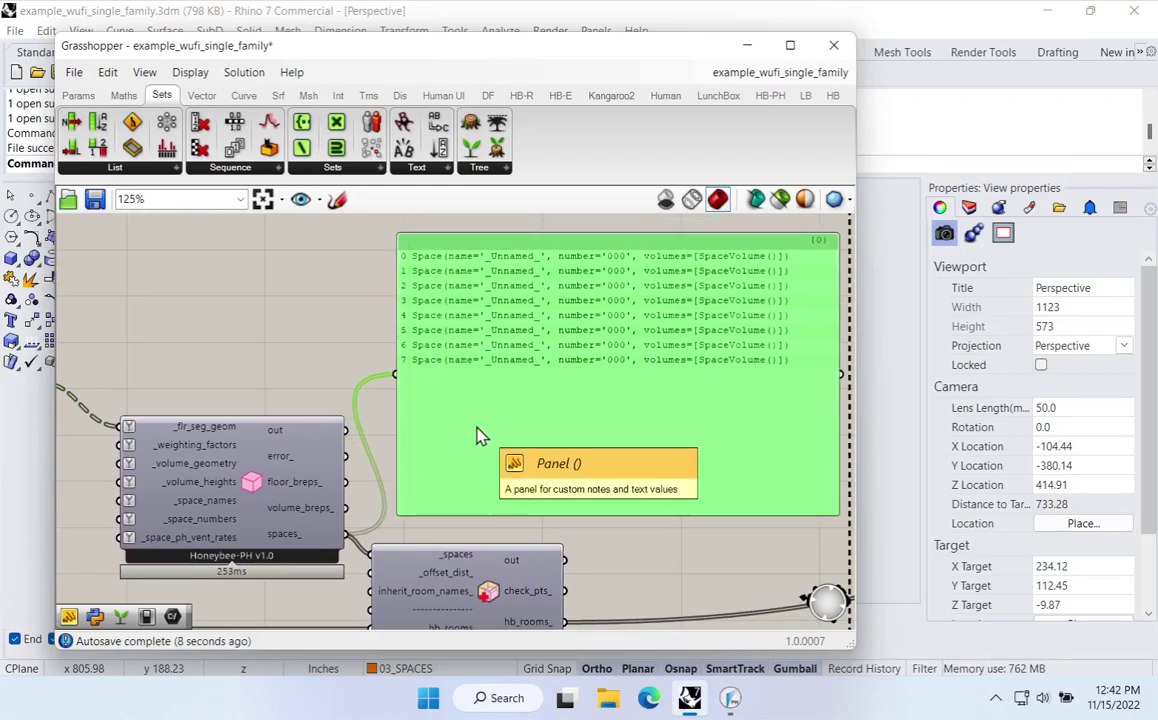
# Line up the Graft Tree component with the _flr_seg_geom input and shift the Object Details component toward the space component
pyautogui.moveTo(478, 436); pyautogui.dragTo(766, 393, button='right')
pyautogui.click(320, 375)
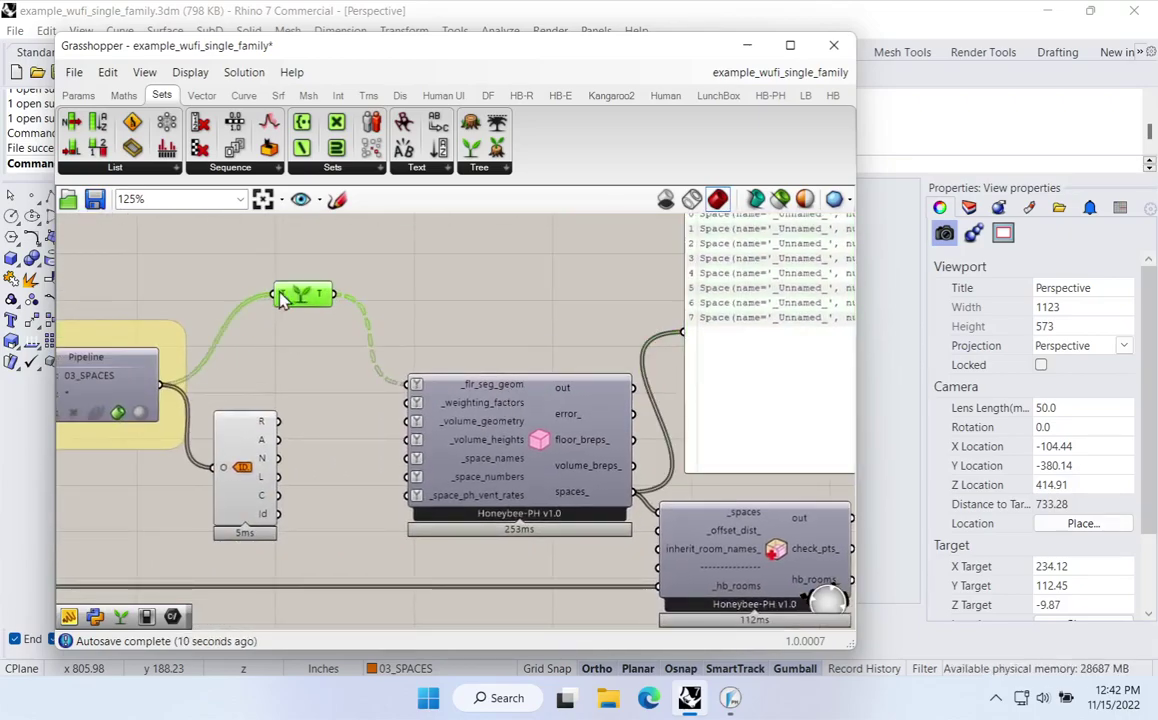
pyautogui.moveTo(318, 370); pyautogui.dragTo(293, 390)
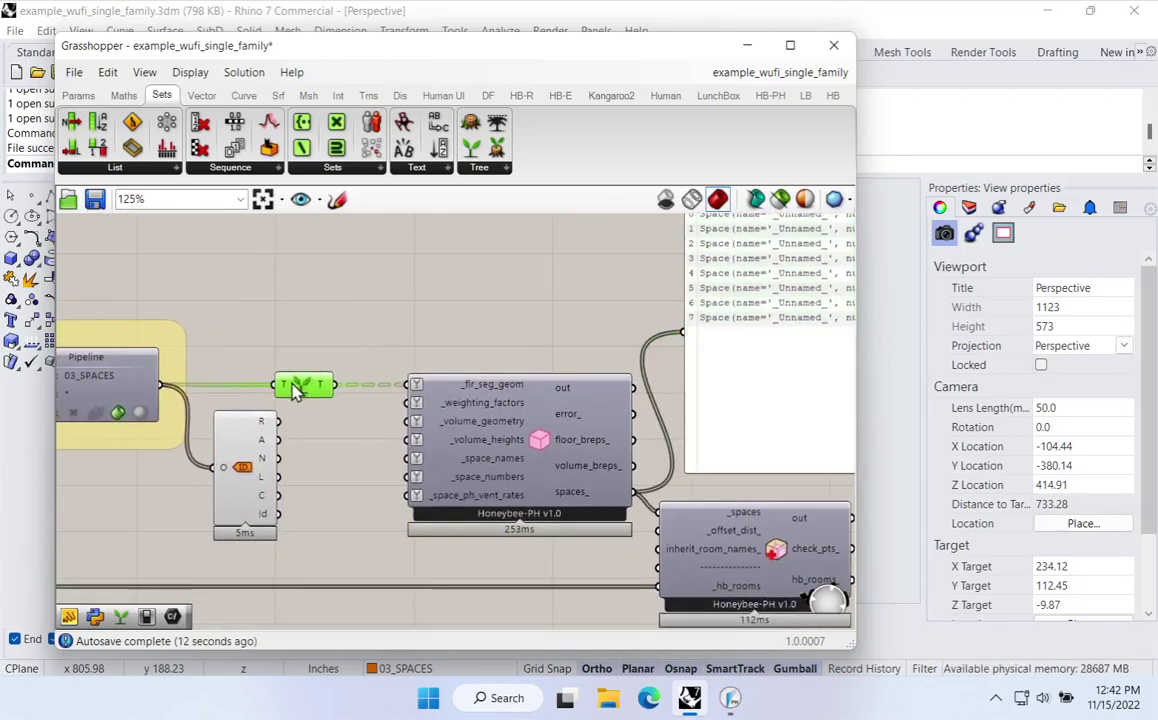
pyautogui.moveTo(92, 368); pyautogui.dragTo(132, 368)
pyautogui.moveTo(256, 465); pyautogui.dragTo(316, 469)
# Reposition the spaces panel and spread out the pipeline, Object Details and Graft Tree components to make room before the space component
pyautogui.moveTo(707, 400); pyautogui.dragTo(543, 434, button='right')
pyautogui.moveTo(666, 368); pyautogui.dragTo(637, 355)
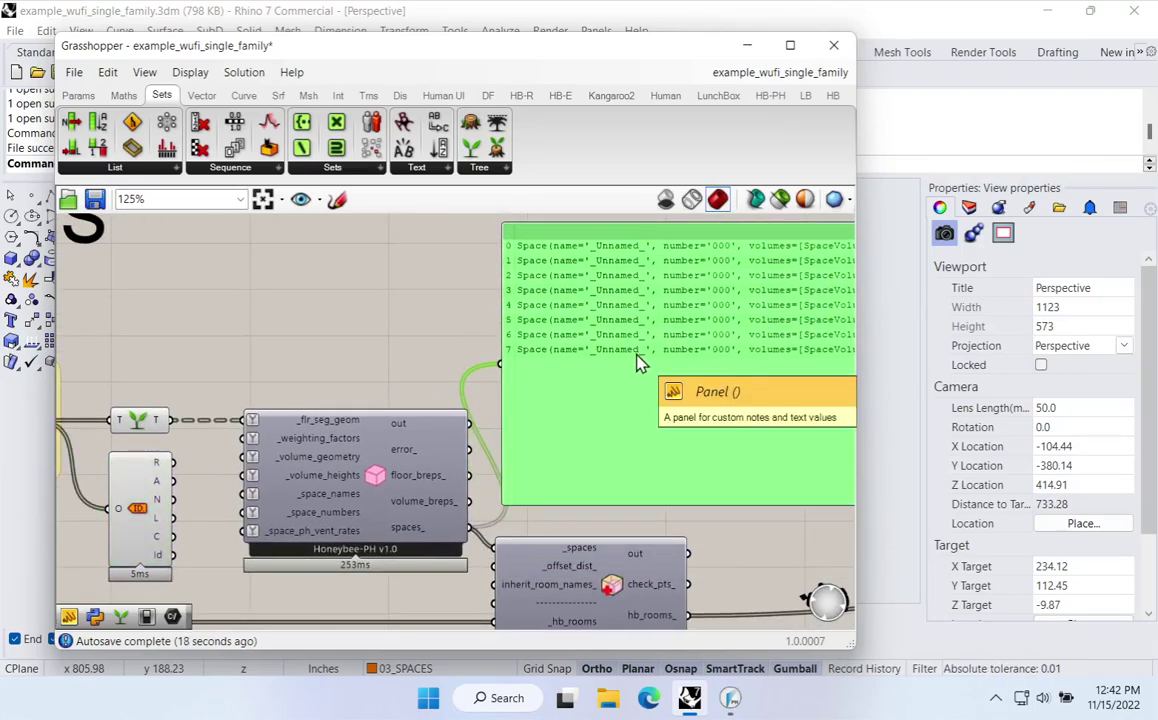
pyautogui.moveTo(265, 434); pyautogui.dragTo(501, 303, button='right')
pyautogui.moveTo(379, 370); pyautogui.dragTo(344, 365)
pyautogui.moveTo(249, 275); pyautogui.dragTo(198, 302)
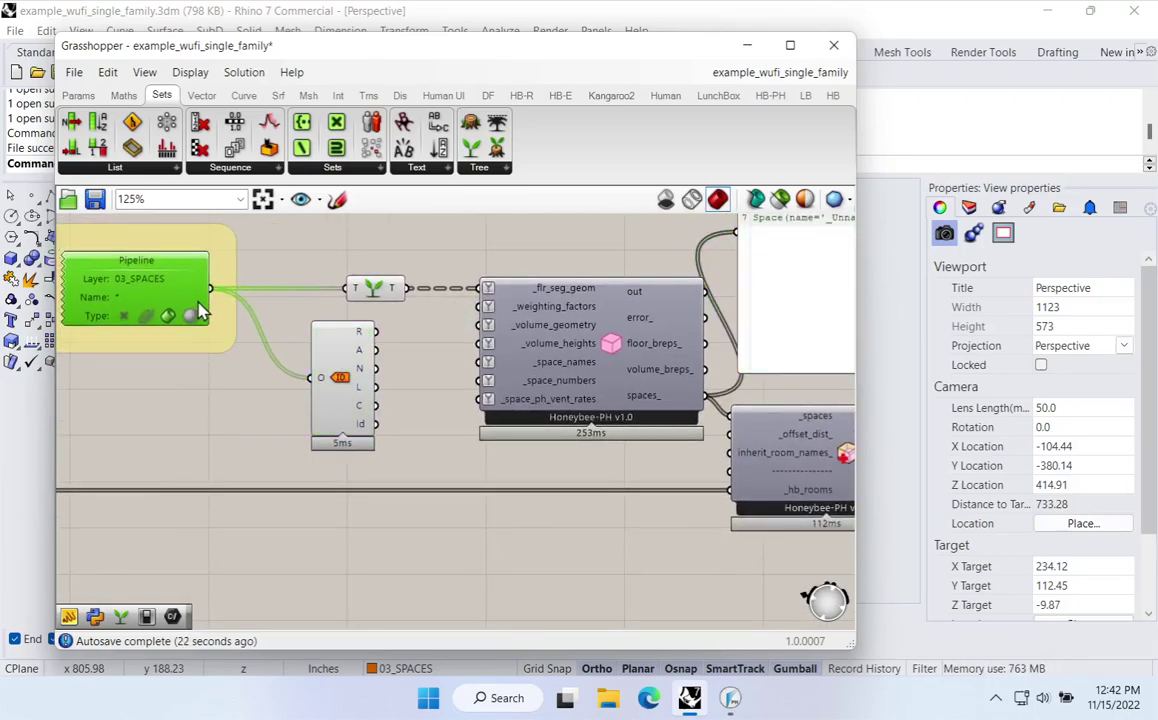
pyautogui.moveTo(375, 287); pyautogui.dragTo(403, 284)
pyautogui.moveTo(359, 362); pyautogui.dragTo(320, 358)
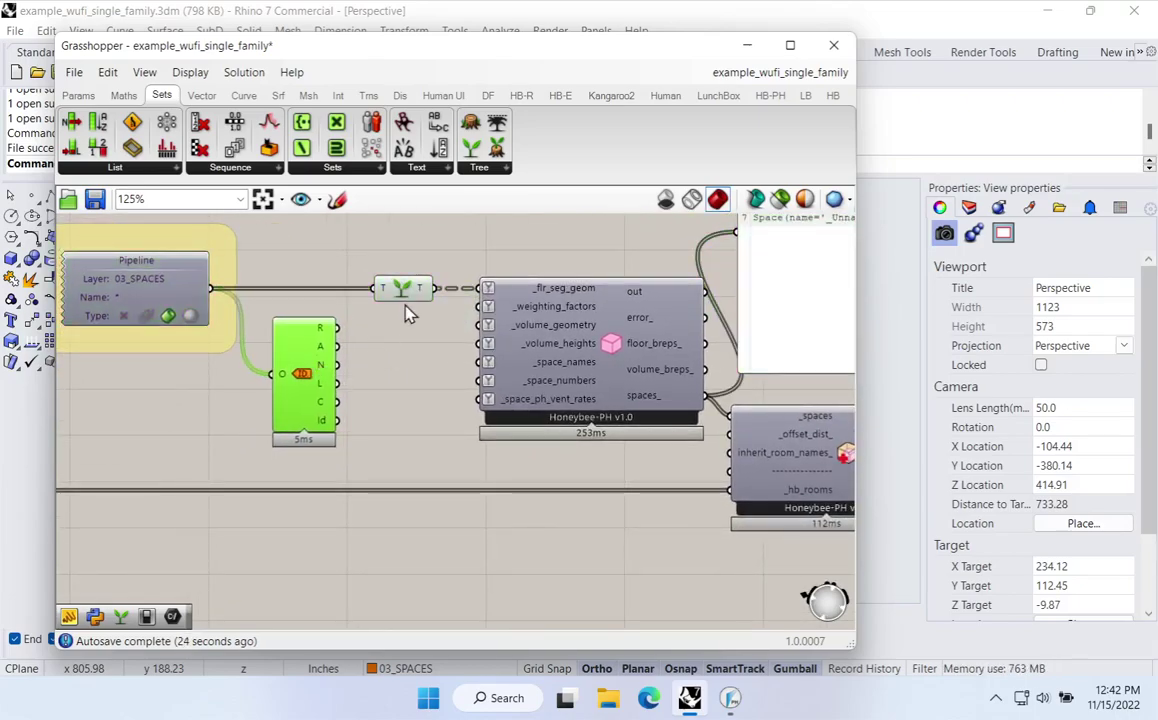
# Duplicate the Graft Tree component below the original and connect the Object Details name output to the copy
pyautogui.click(402, 294)
pyautogui.keyDown('alt'); pyautogui.moveTo(402, 294); pyautogui.dragTo(409, 366); pyautogui.keyUp('alt')
pyautogui.moveTo(336, 364); pyautogui.dragTo(390, 371)
pyautogui.moveTo(419, 377)
pyautogui.mouseDown()
pyautogui.moveTo(399, 372)
pyautogui.moveTo(437, 376)
pyautogui.mouseUp()
pyautogui.doubleClick(449, 556)
pyautogui.click(451, 404)
pyautogui.click(431, 523)
pyautogui.doubleClick(457, 550)
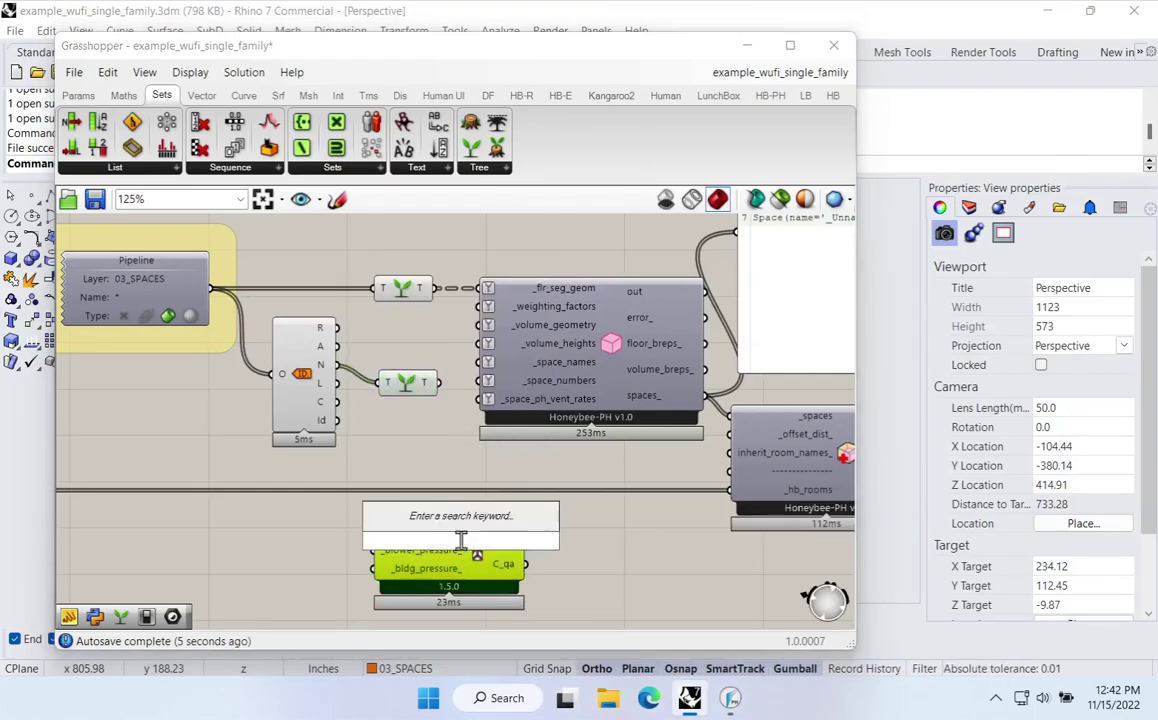
pyautogui.click(468, 568)
pyautogui.press('Delete')
# Add a panel connected to the grafted names output and enlarge it to list the room names by branch
pyautogui.doubleClick(465, 545)
pyautogui.write('Panel')
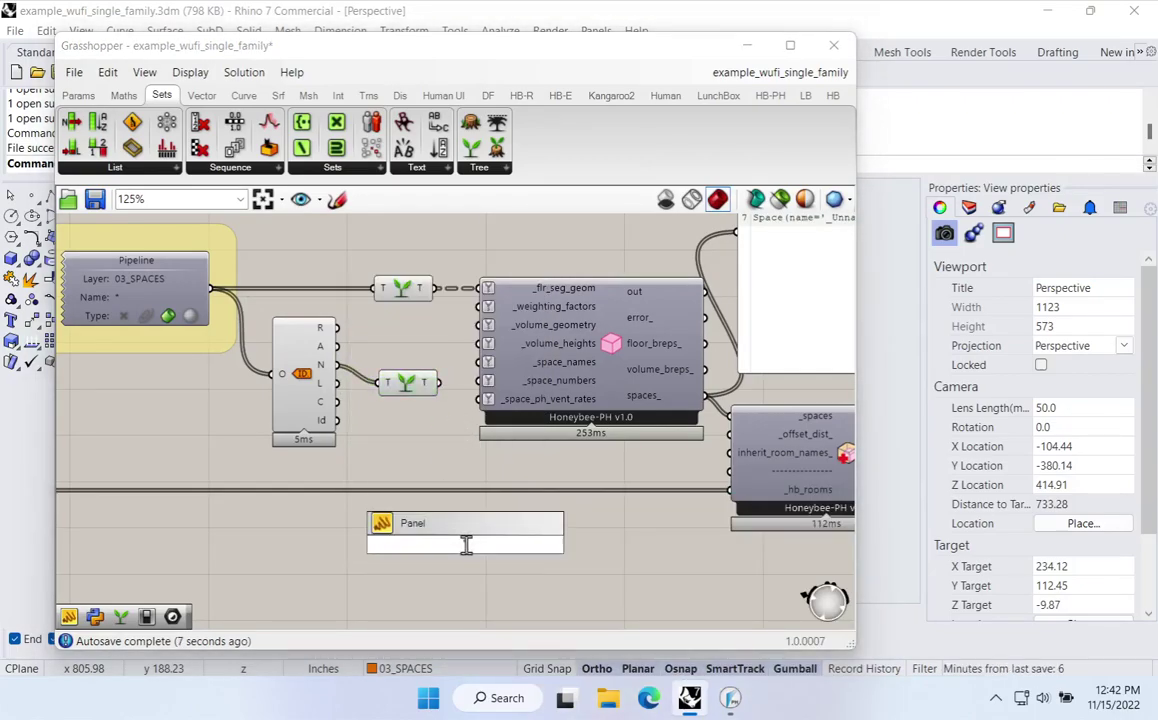
pyautogui.press('Return')
pyautogui.moveTo(438, 382); pyautogui.dragTo(391, 545)
pyautogui.moveTo(494, 558); pyautogui.dragTo(455, 415, button='right')
pyautogui.moveTo(499, 448); pyautogui.dragTo(555, 580)
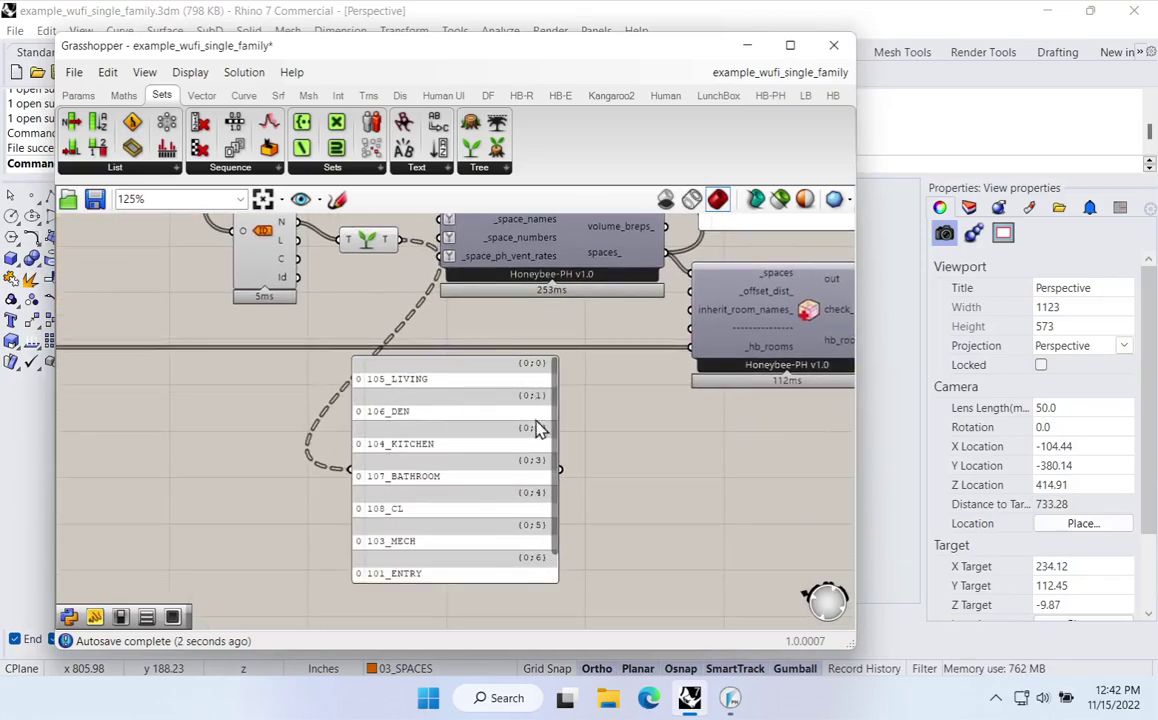
# Delete the room names panel and connect the second Graft Tree to _space_names, aligned with that input
pyautogui.click(499, 427)
pyautogui.moveTo(416, 322); pyautogui.dragTo(401, 465, button='right')
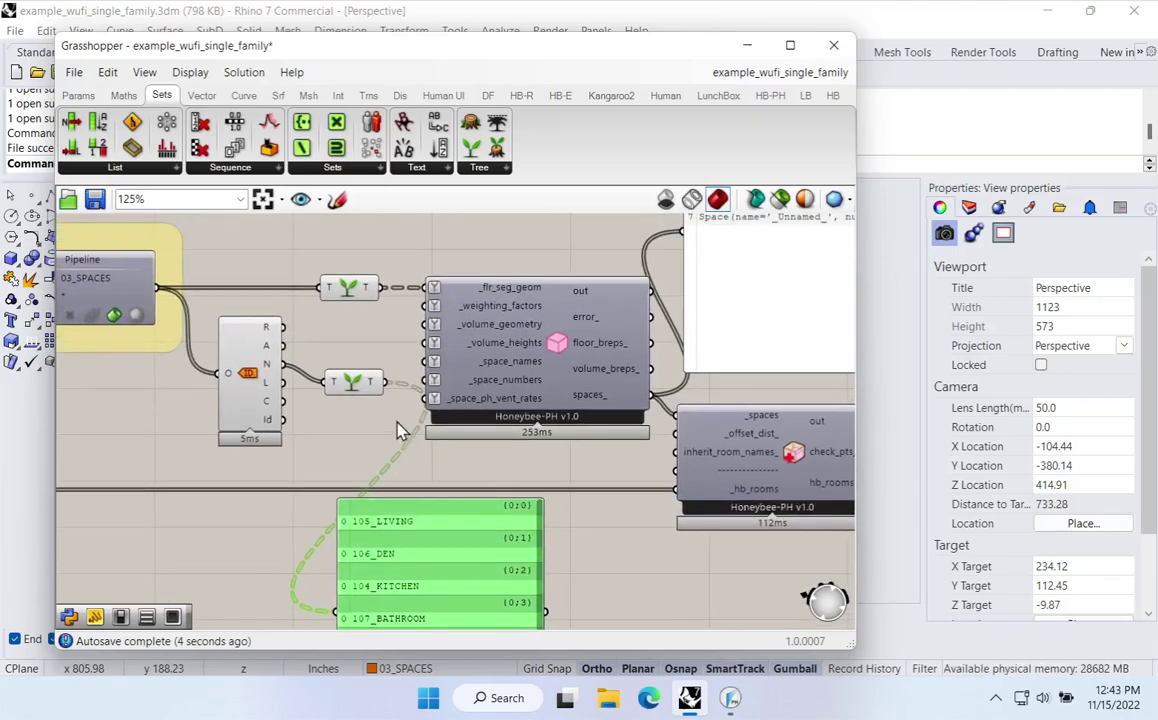
pyautogui.press('Delete')
pyautogui.moveTo(365, 383); pyautogui.dragTo(406, 366)
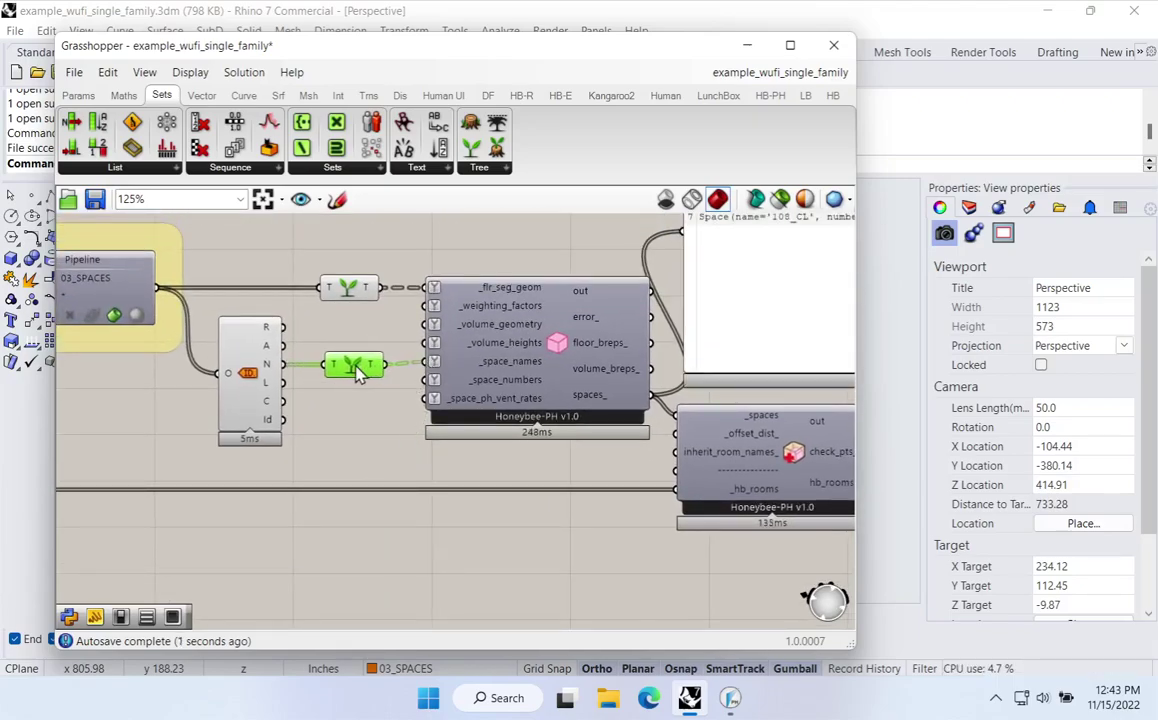
# Check the room names in the spaces_ output panel and delete that panel
pyautogui.moveTo(635, 309); pyautogui.dragTo(248, 469, button='right')
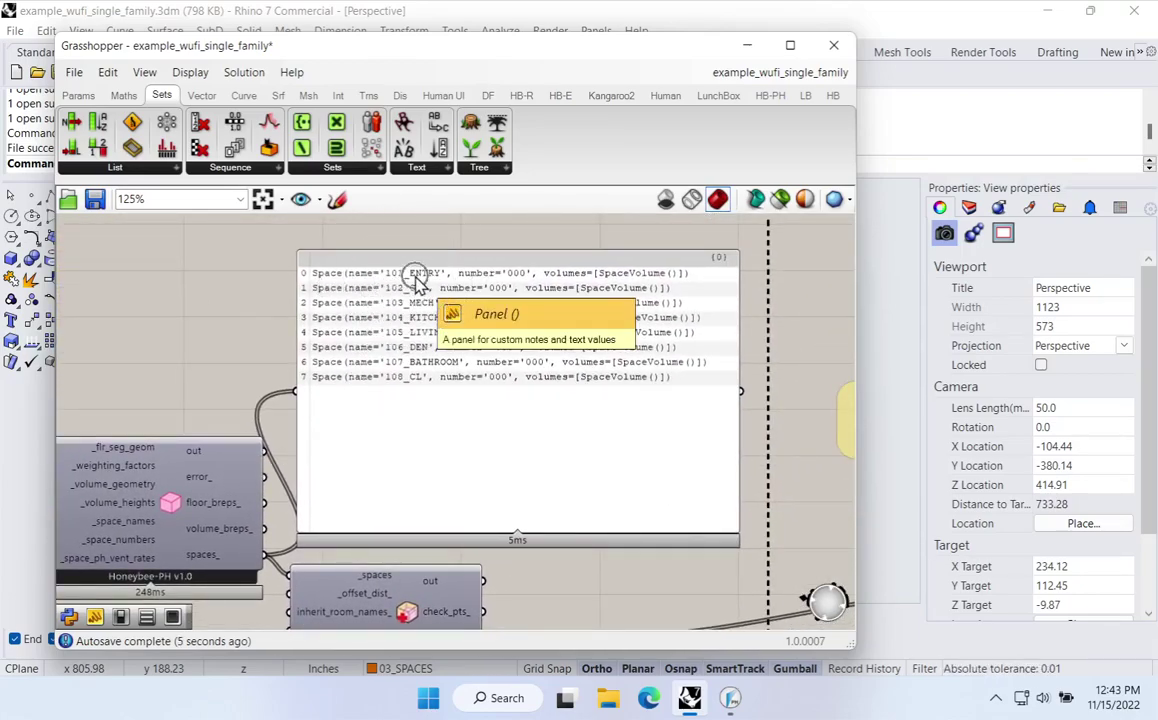
pyautogui.moveTo(313, 448); pyautogui.dragTo(590, 338, button='right')
pyautogui.click(703, 323)
pyautogui.moveTo(236, 452); pyautogui.dragTo(410, 445, button='right')
pyautogui.press('Delete')
# Select the Object Details and both Graft Tree components, and nudge the Object Details component closer to the grafts
pyautogui.moveTo(398, 246); pyautogui.dragTo(284, 478)
pyautogui.moveTo(446, 481); pyautogui.dragTo(268, 280)
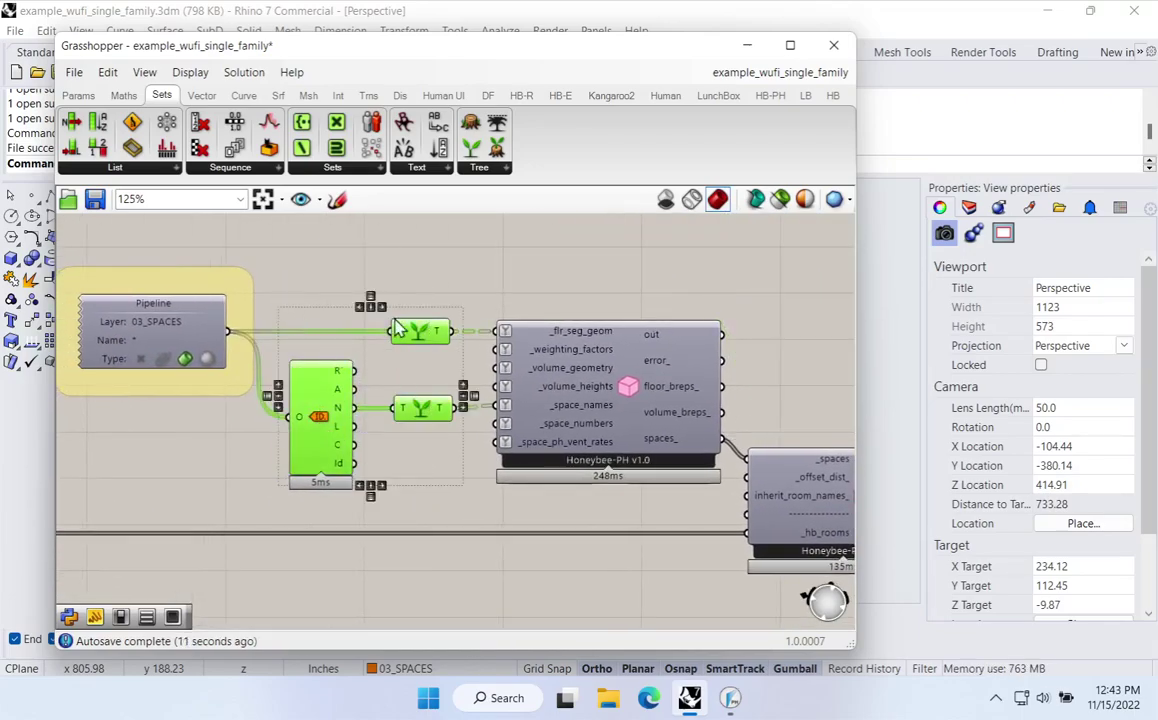
pyautogui.rightClick(322, 249)
pyautogui.click(354, 279)
pyautogui.click(282, 294)
pyautogui.moveTo(322, 409); pyautogui.dragTo(330, 415)
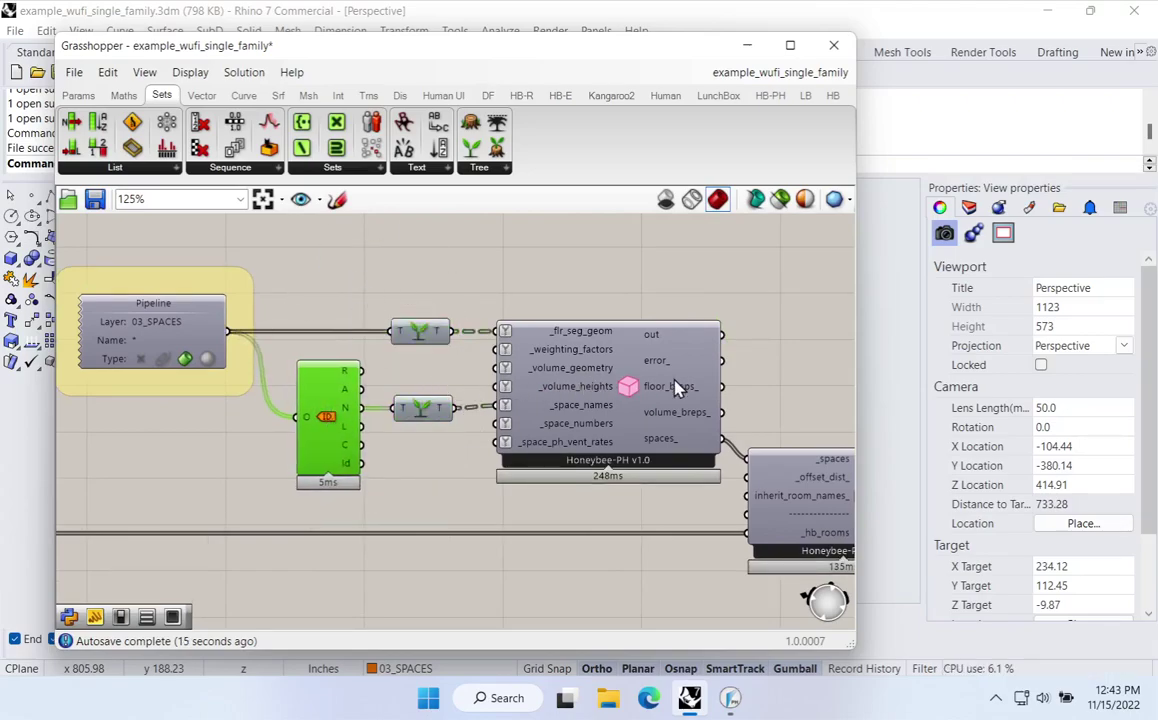
pyautogui.moveTo(670, 389)
pyautogui.mouseDown()
pyautogui.moveTo(664, 378)
pyautogui.moveTo(663, 388)
pyautogui.mouseUp()
# Set the export toggle to True to write the new HBJSON and WUFI XML files
pyautogui.moveTo(665, 386); pyautogui.dragTo(212, 331, button='right')
pyautogui.click(488, 323)
pyautogui.scroll(-5, 488, 370)
pyautogui.moveTo(693, 406); pyautogui.dragTo(215, 390, button='right')
pyautogui.scroll(7, 460, 382)
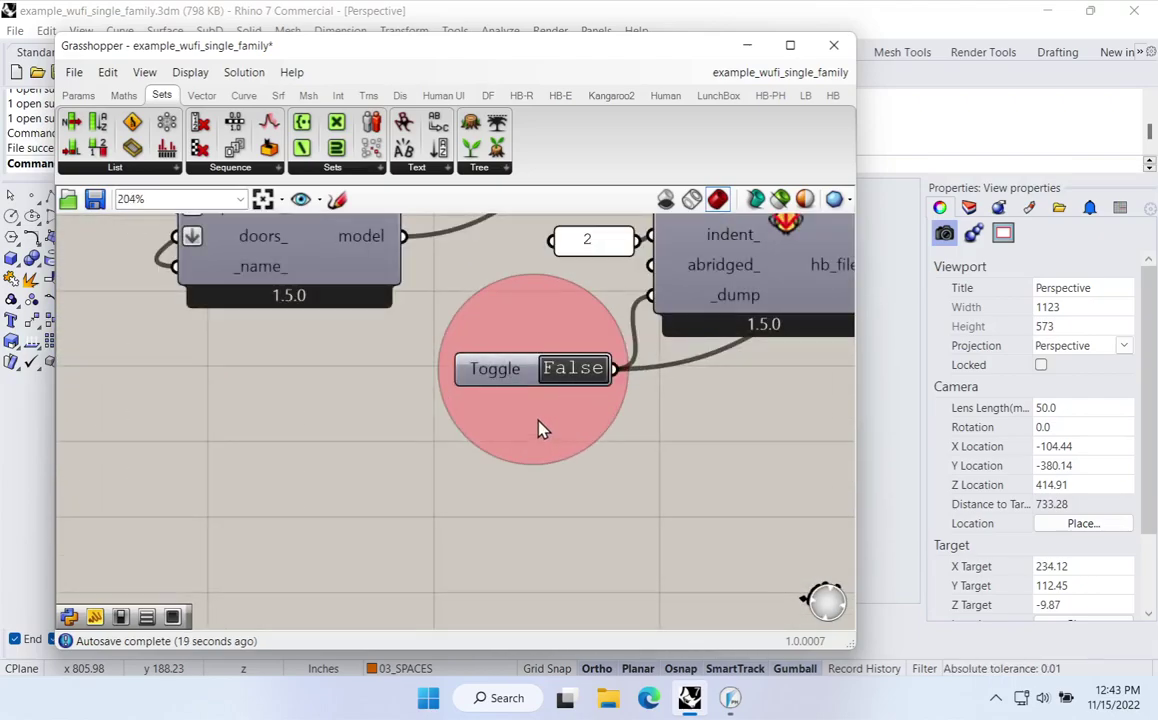
pyautogui.scroll(-3, 538, 428)
pyautogui.scroll(-2, 538, 428)
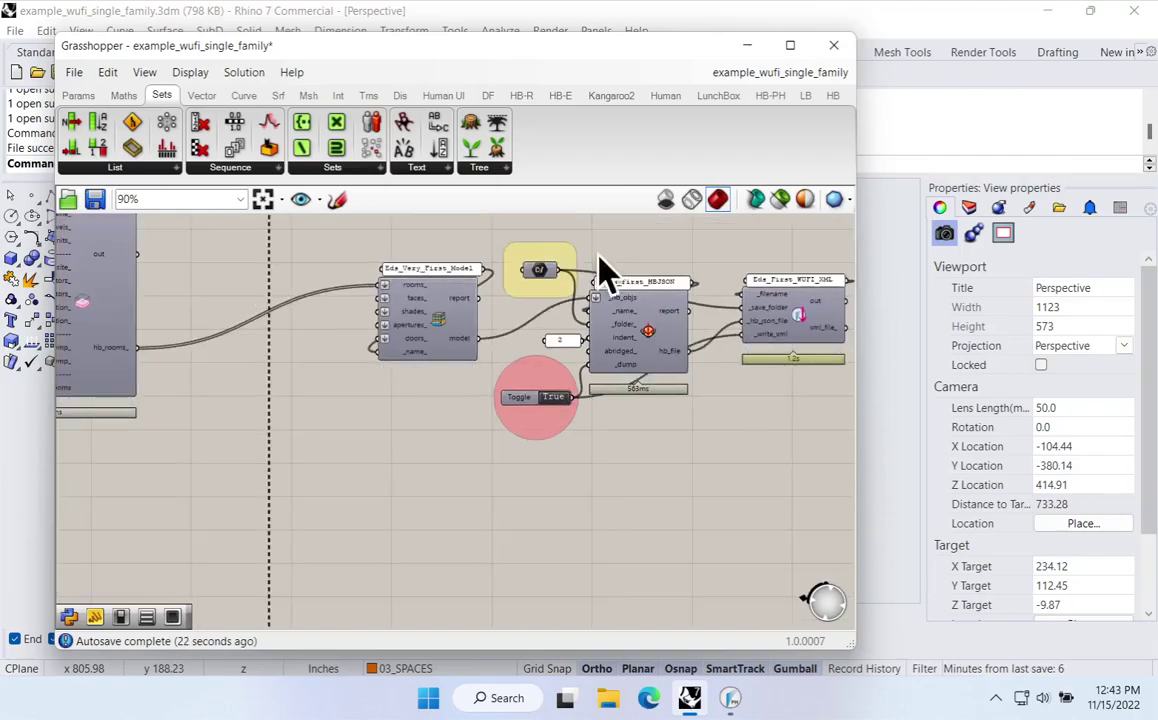
# Switch to WUFI-Passive and open Eds_First_WUFI_XML_11_15_12_43_26 from the Desktop, accepting SI values
pyautogui.click(731, 698)
pyautogui.click(27, 57)
pyautogui.click(597, 412)
pyautogui.scroll(5, 226, 224)
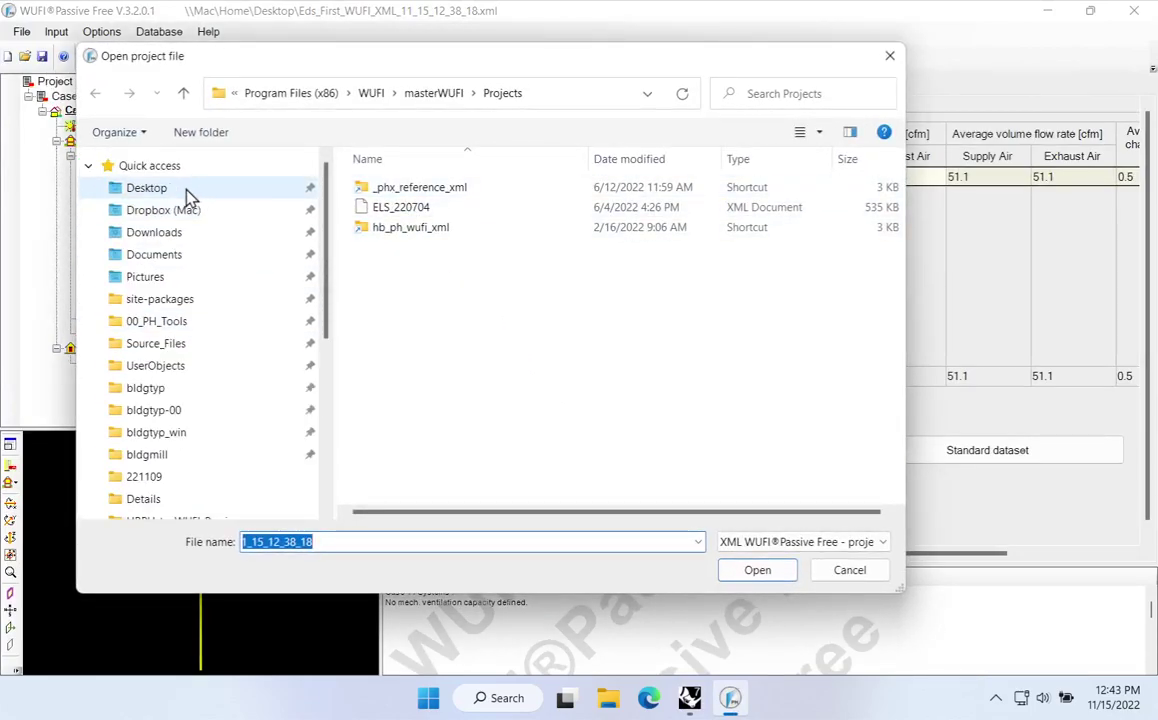
pyautogui.click(186, 190)
pyautogui.click(462, 307)
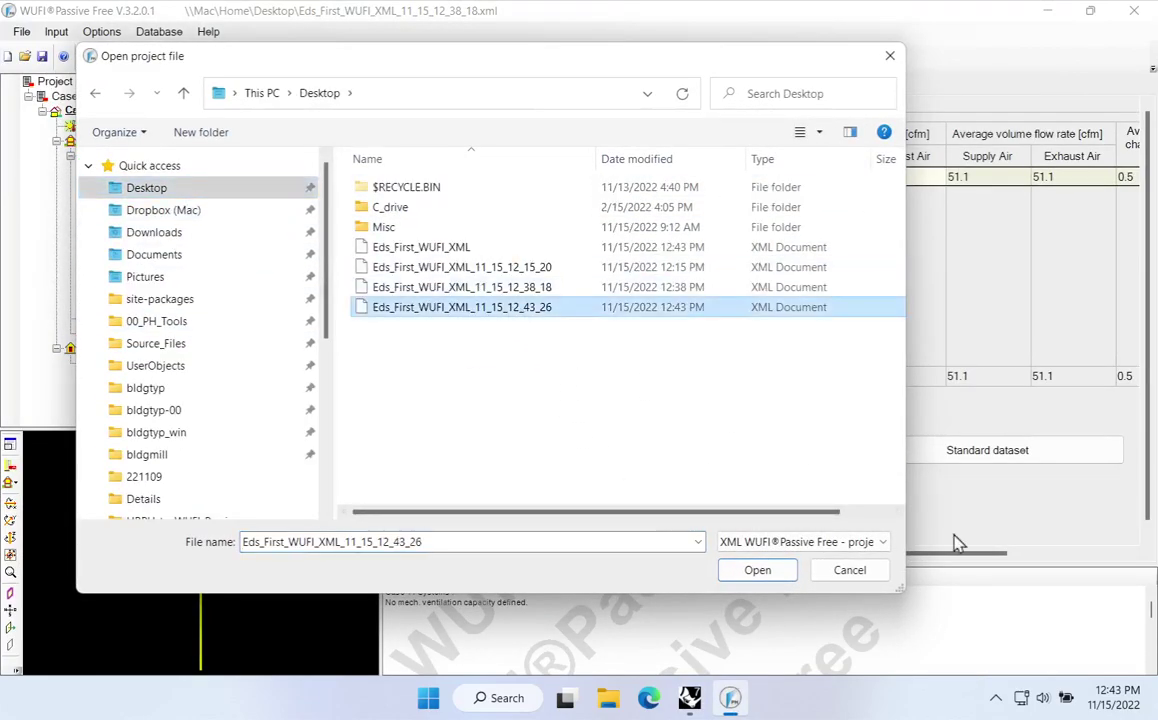
pyautogui.click(757, 570)
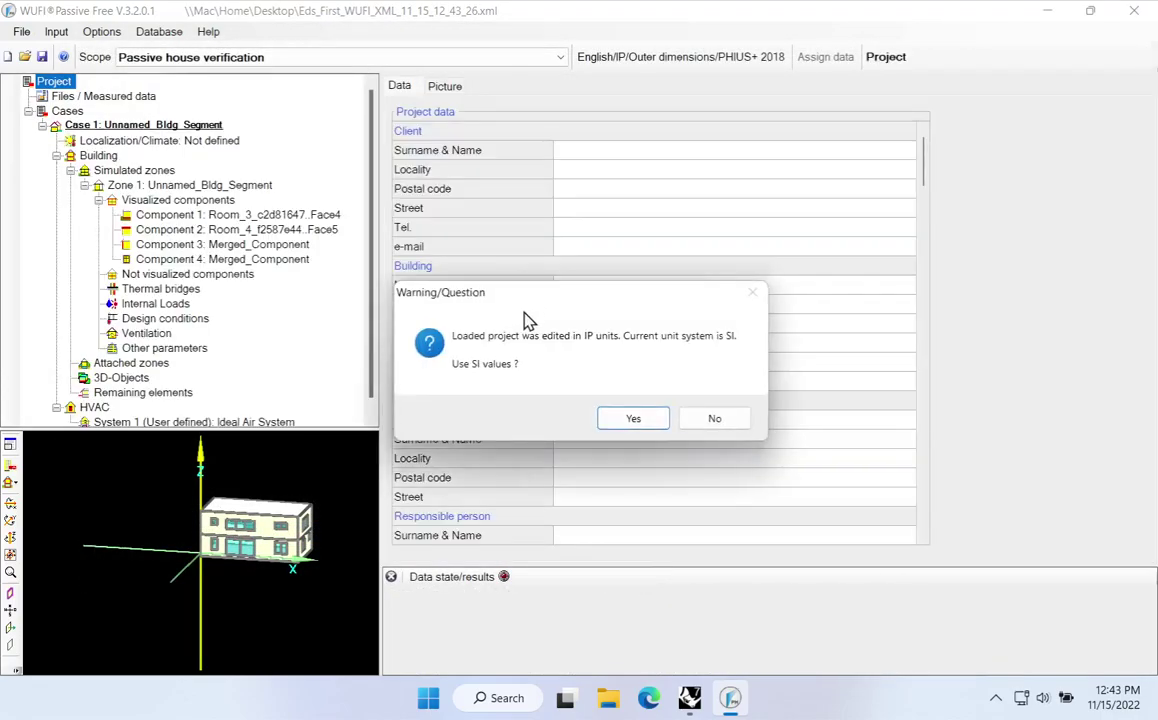
pyautogui.click(650, 425)
# Set the project scope to Passive house verification and show the zone's Ventilation/Rooms data
pyautogui.click(180, 57)
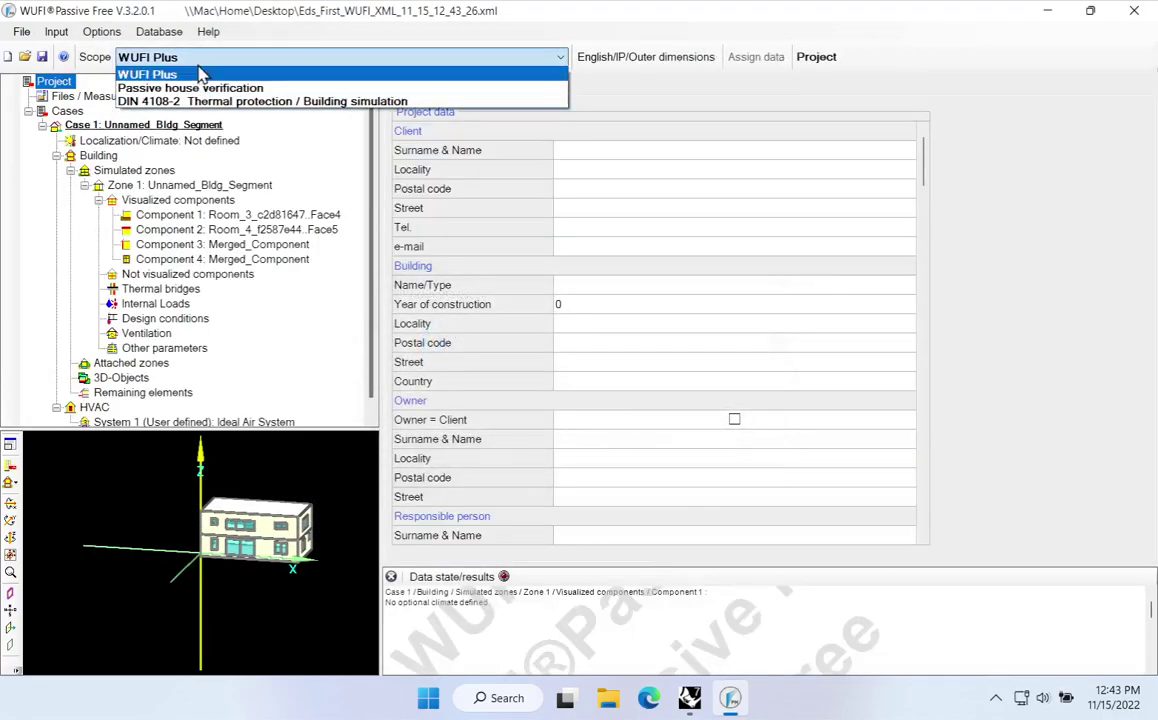
pyautogui.click(180, 88)
pyautogui.click(166, 304)
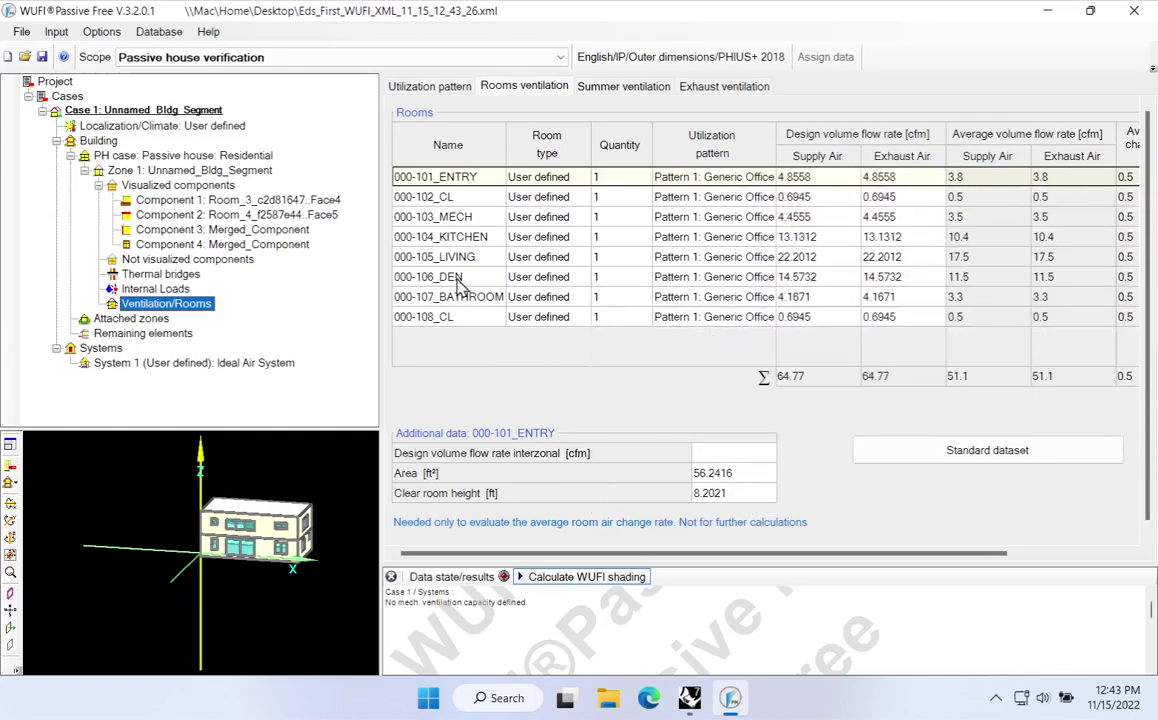
# Go through the rooms in the Rooms ventilation table and examine each room's name, floor area and clear height
pyautogui.click(439, 217)
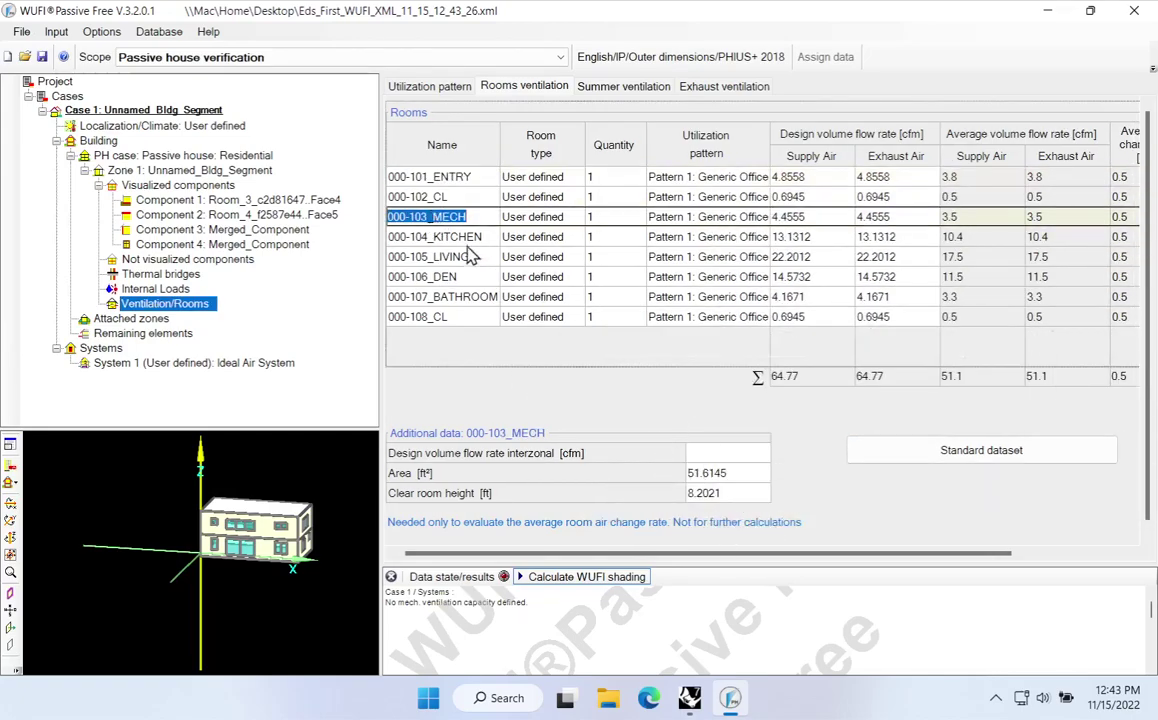
pyautogui.press('Down')
pyautogui.press('Down')
pyautogui.press('Down')
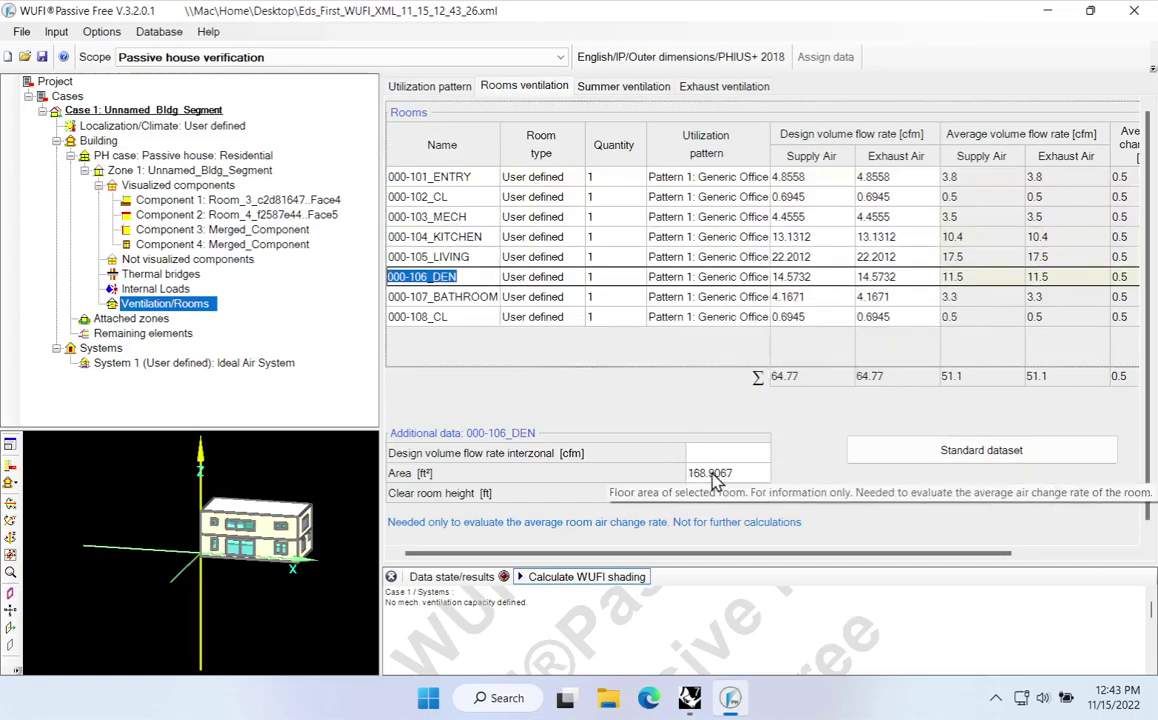
pyautogui.press('Down')
pyautogui.press('Down')
pyautogui.press('Up')
pyautogui.press('Up')
pyautogui.press('Up')
pyautogui.press('Up')
pyautogui.press('Up')
pyautogui.press('Up')
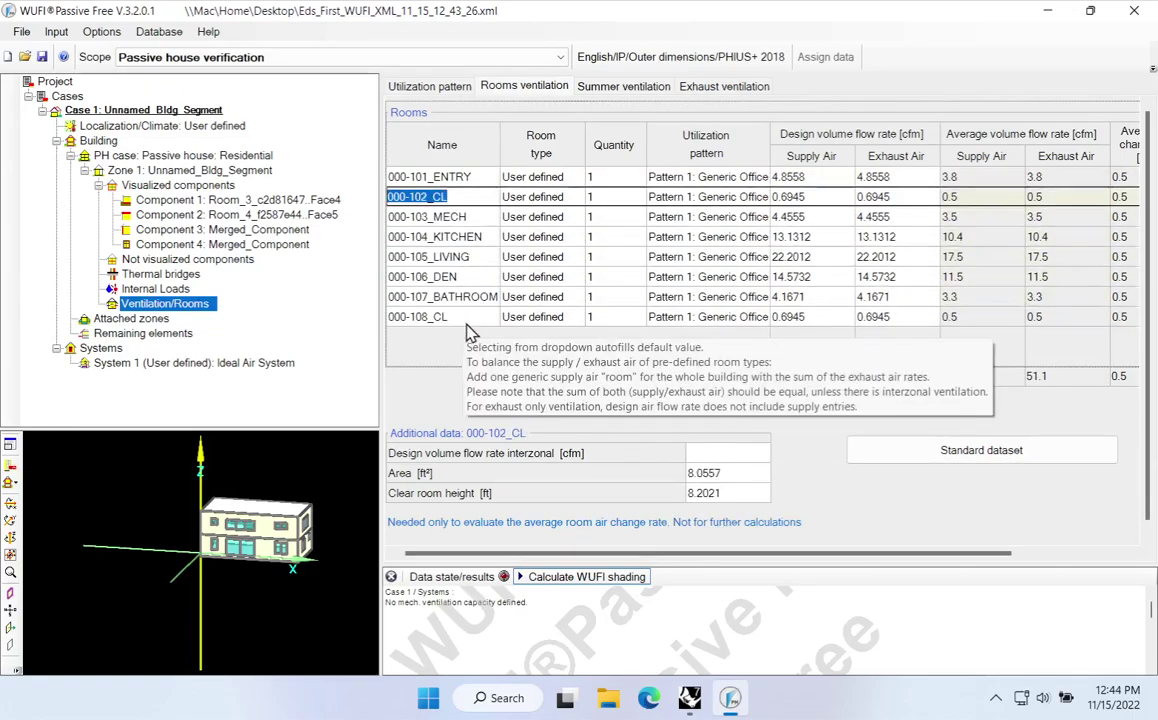
pyautogui.press('Up')
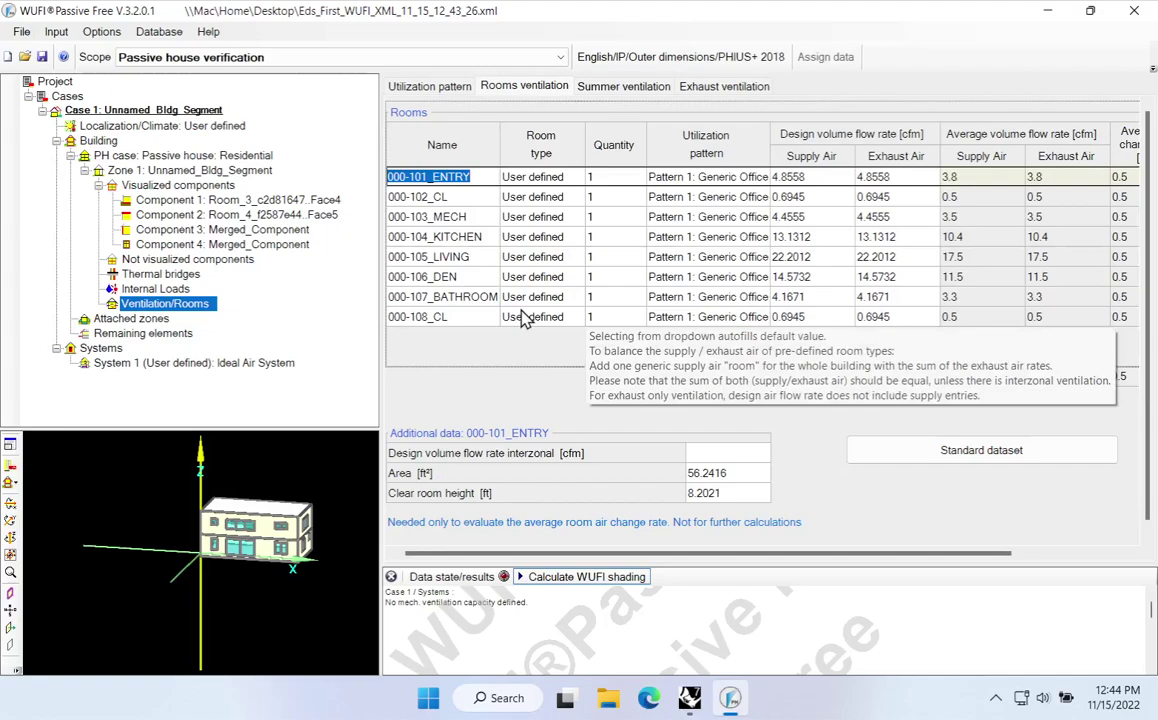
# Examine the zone's net volume and interior conditioned floor area, and return to the Ventilation/Rooms data
pyautogui.click(210, 187)
pyautogui.click(207, 172)
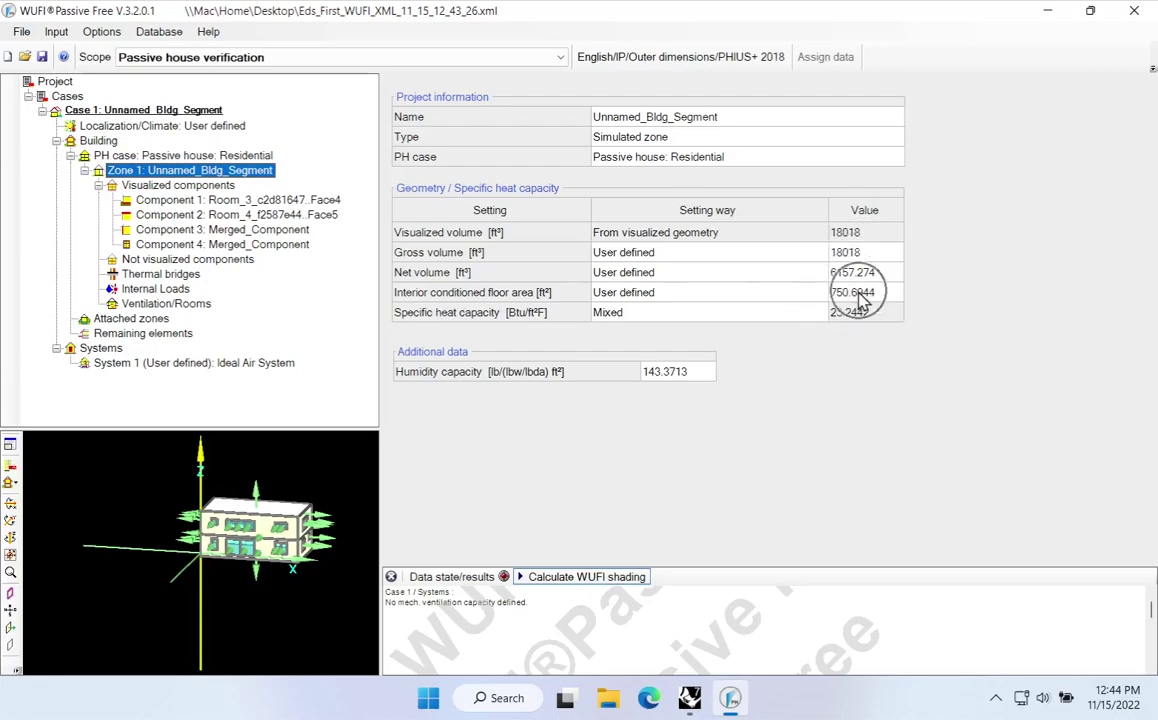
pyautogui.moveTo(848, 262)
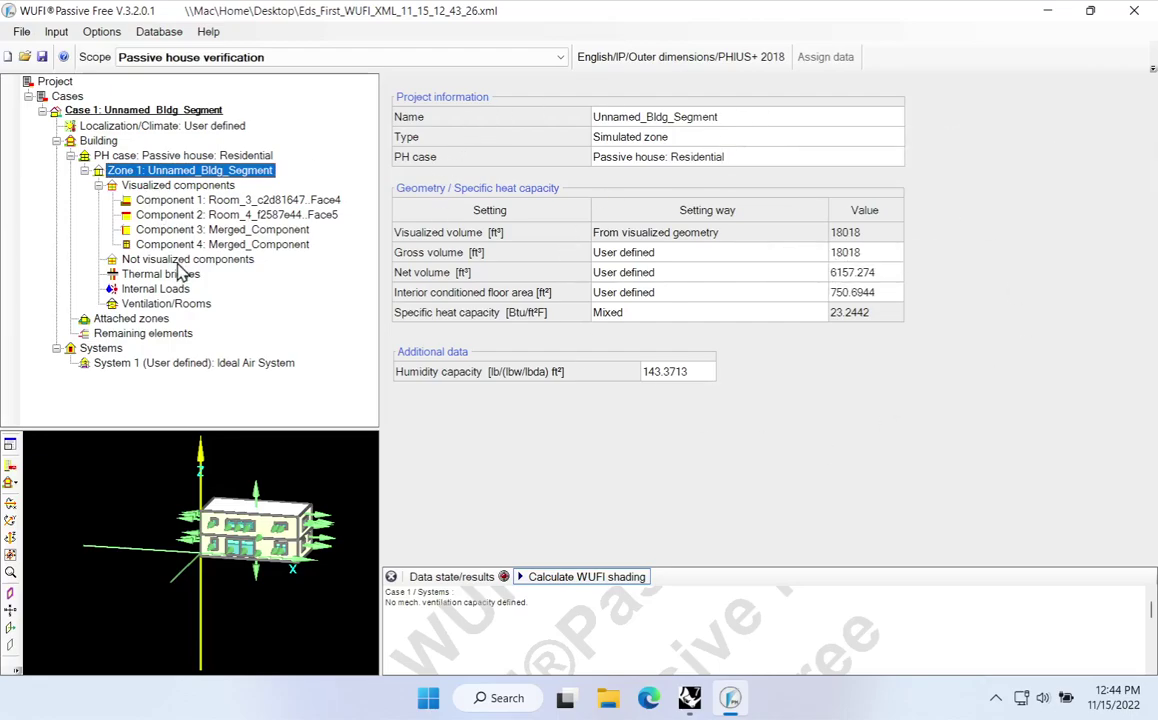
pyautogui.click(170, 304)
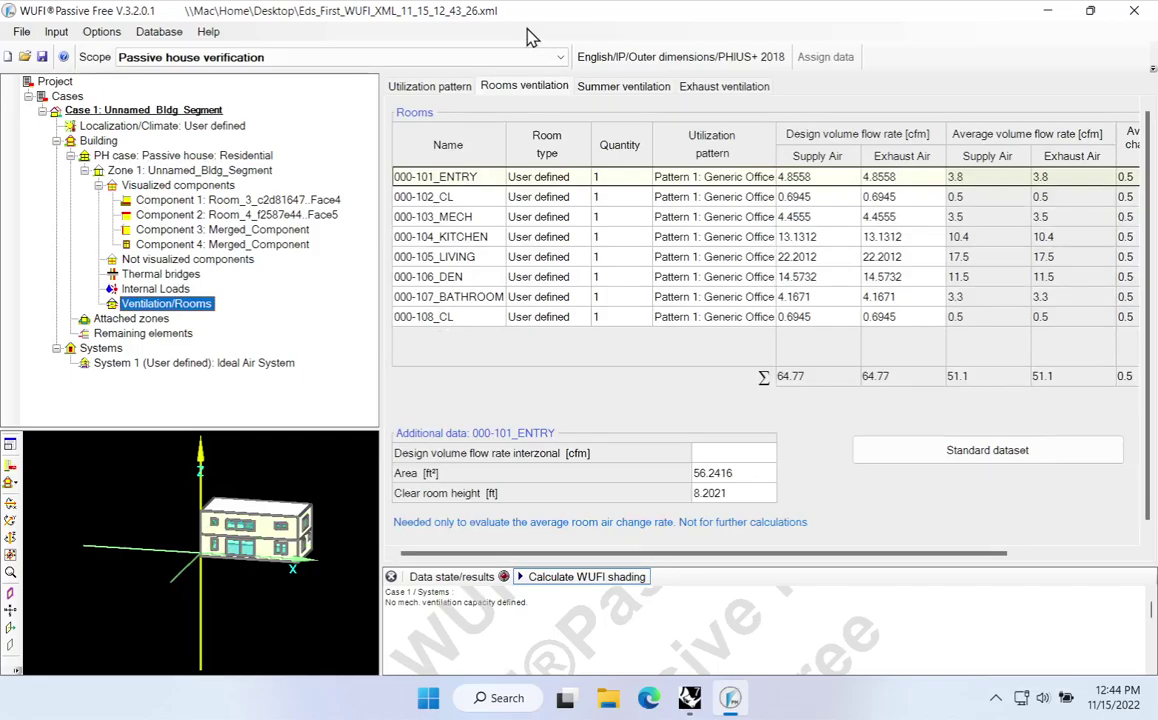
# Switch to Grasshopper and shift all components in the SPACES section slightly to the right as a group
pyautogui.moveTo(530, 19); pyautogui.dragTo(961, 129)
pyautogui.moveTo(219, 402); pyautogui.dragTo(510, 431, button='right')
pyautogui.scroll(-10, 331, 400)
pyautogui.moveTo(580, 385); pyautogui.dragTo(403, 400, button='right')
pyautogui.moveTo(760, 325); pyautogui.dragTo(494, 323, button='right')
pyautogui.scroll(5, 500, 330)
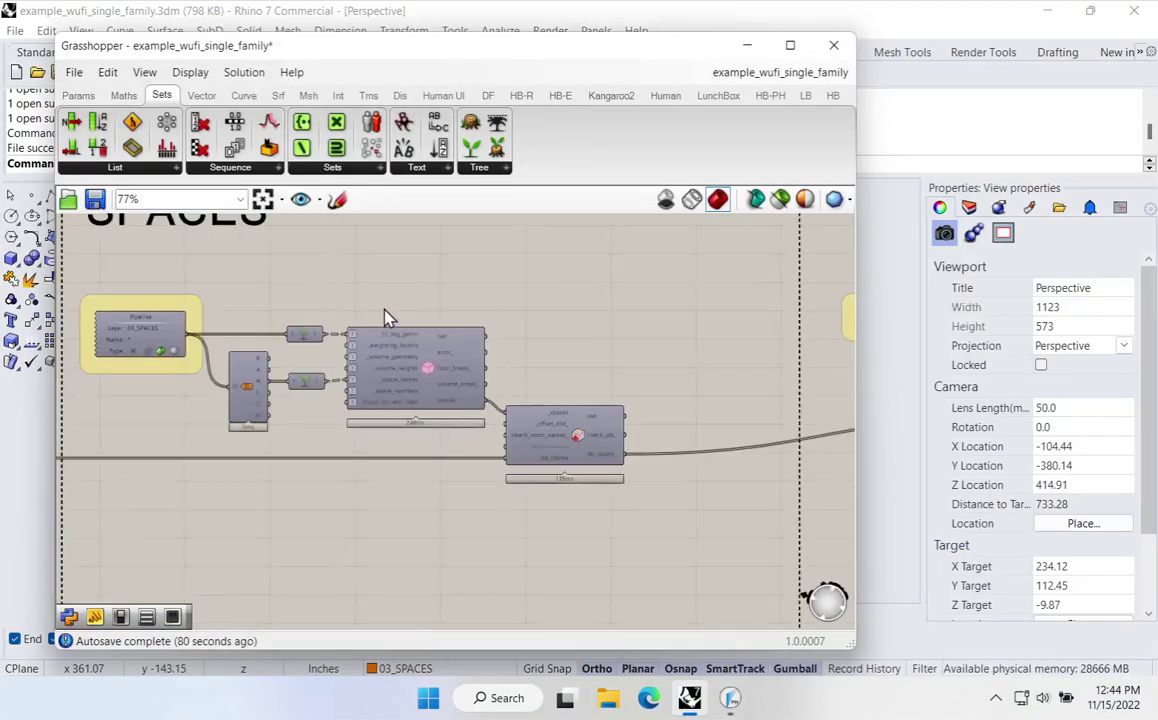
pyautogui.moveTo(672, 340); pyautogui.dragTo(152, 592)
pyautogui.moveTo(530, 420); pyautogui.dragTo(589, 419)
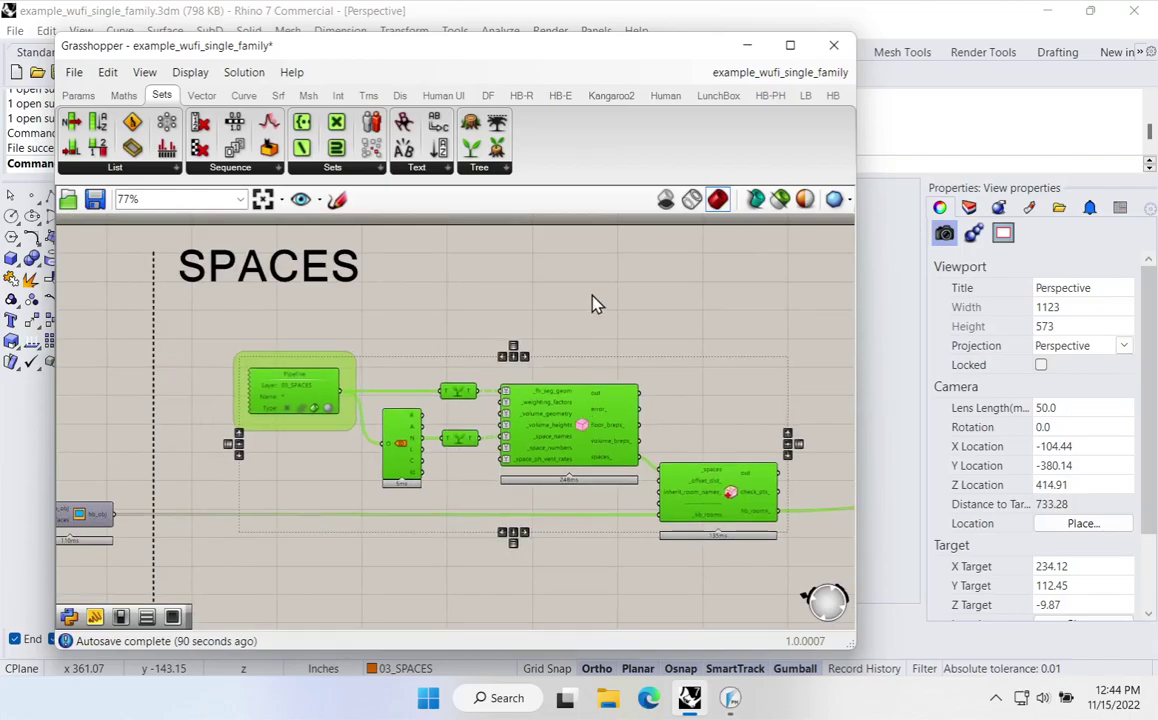
pyautogui.click(520, 360)
# Move the component that assigns spaces to the Honeybee rooms farther from the space-creation component and tidy the object-attributes component's alignment
pyautogui.moveTo(489, 476); pyautogui.dragTo(372, 416, button='right')
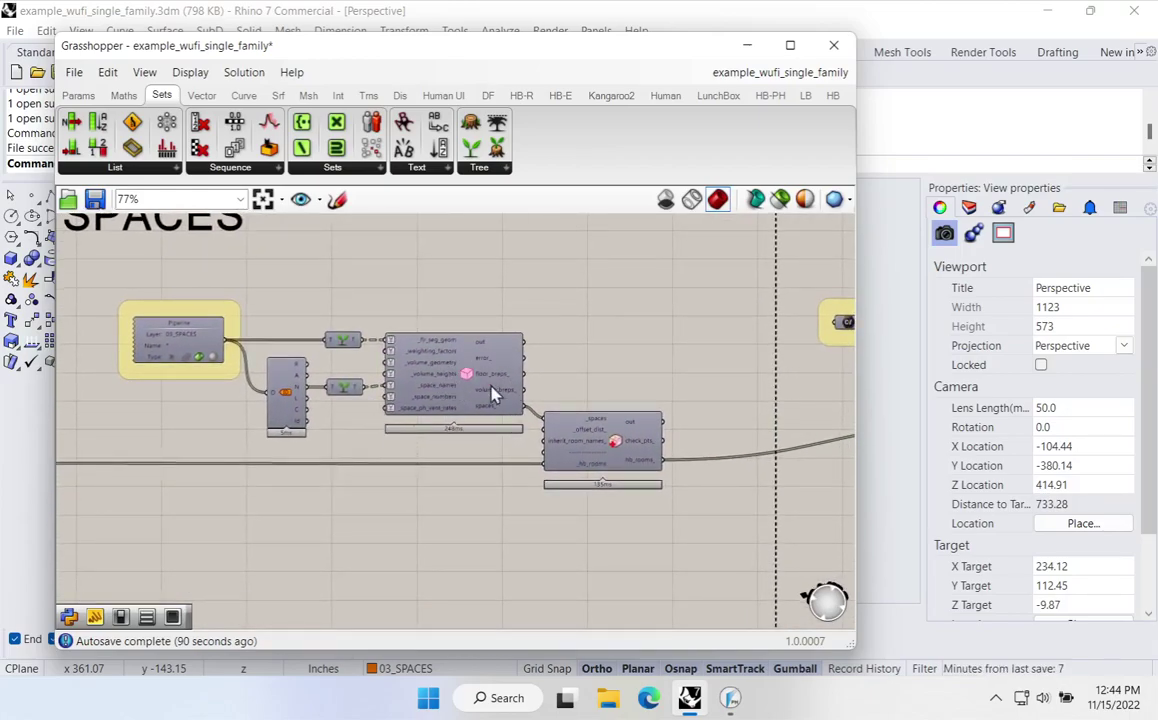
pyautogui.scroll(2, 590, 420)
pyautogui.scroll(-3, 620, 440)
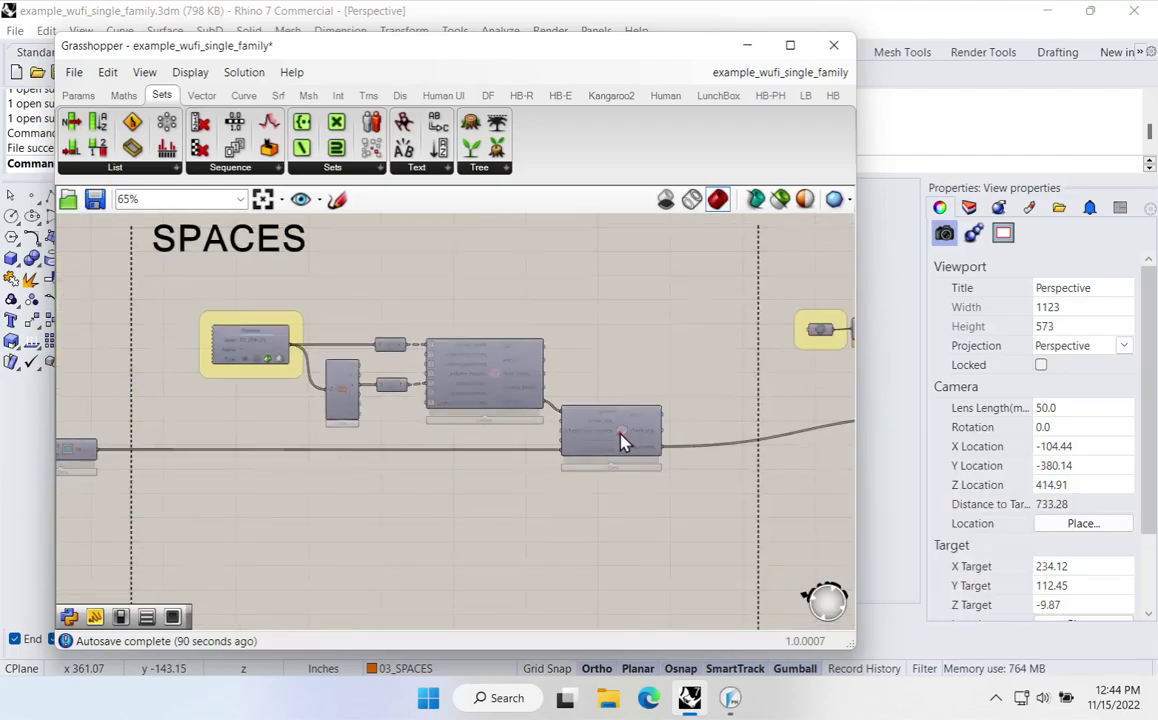
pyautogui.moveTo(620, 440); pyautogui.dragTo(667, 437)
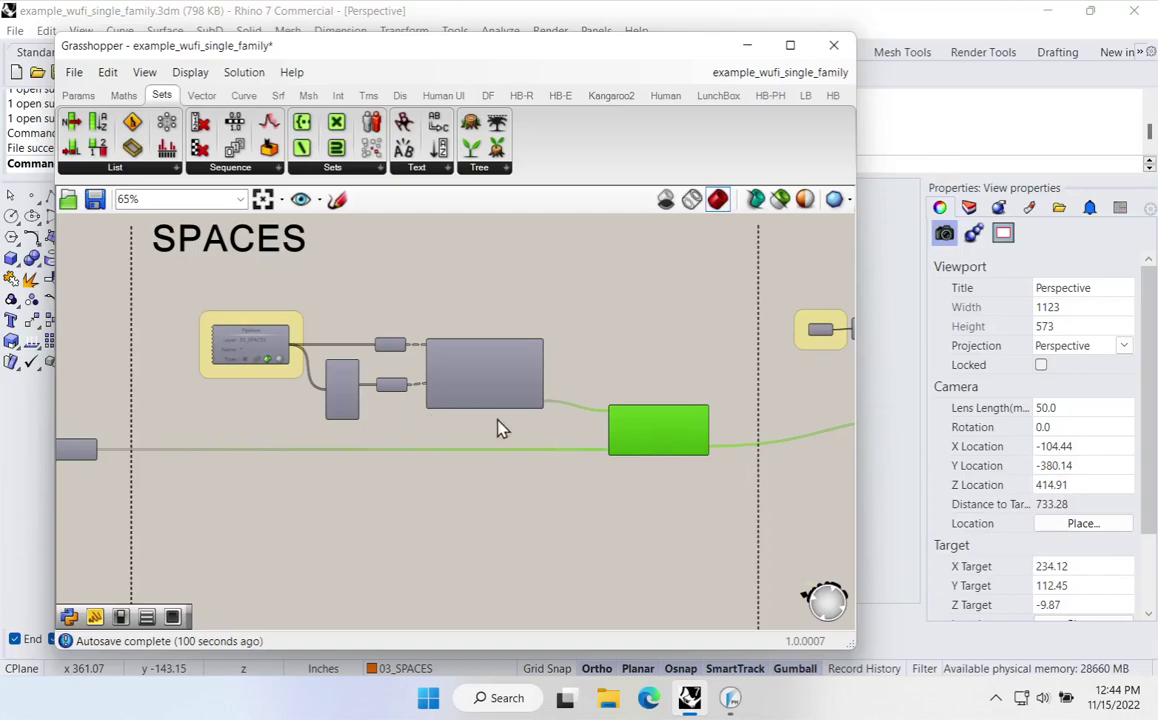
pyautogui.scroll(2, 370, 368)
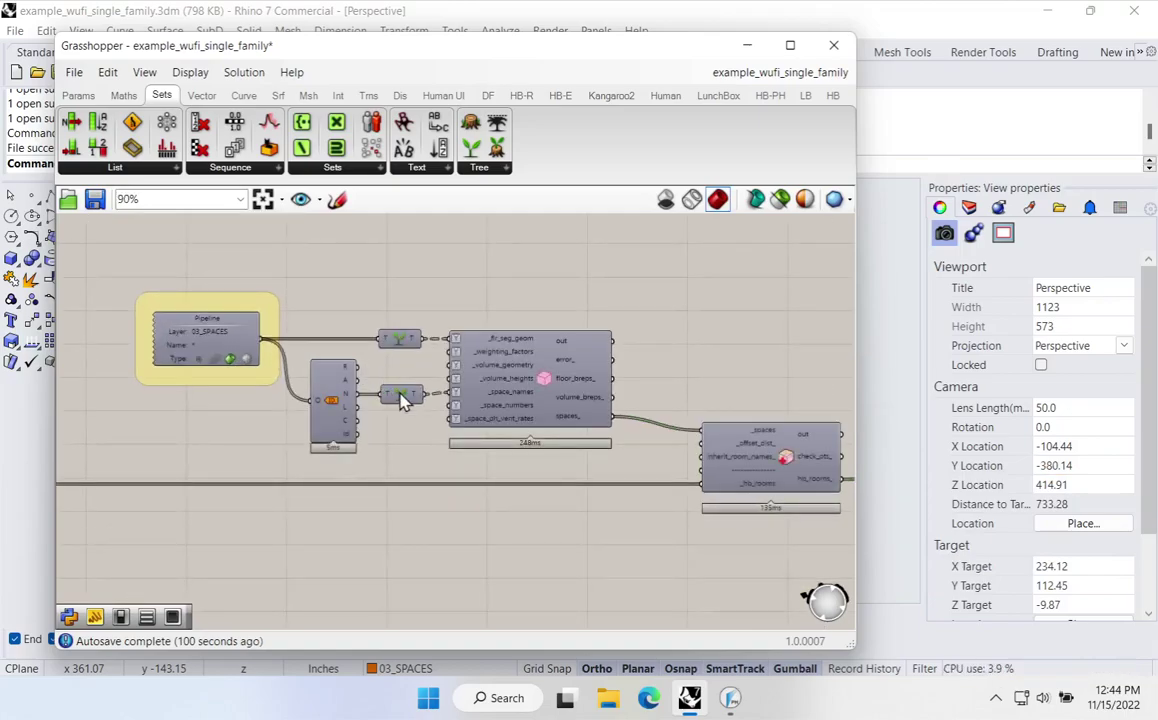
pyautogui.click(335, 403)
pyautogui.click(197, 288)
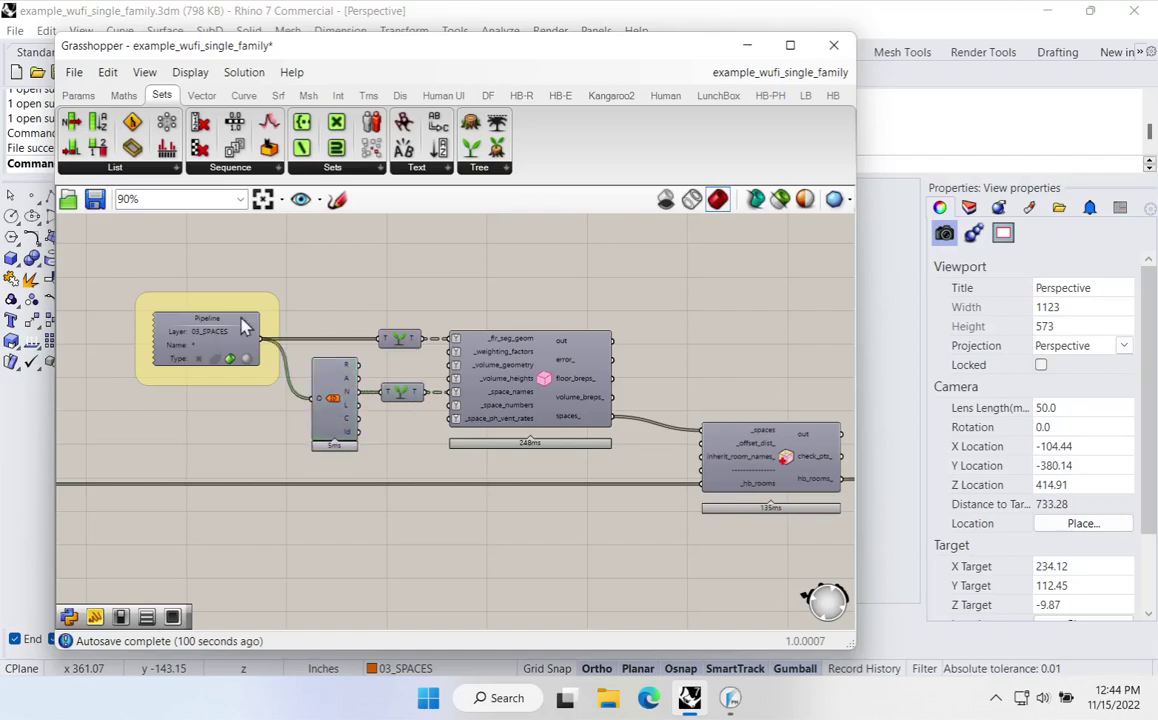
# Lock the Grasshopper solver and minimize Grasshopper to return to the Rhino model
pyautogui.rightClick(563, 270)
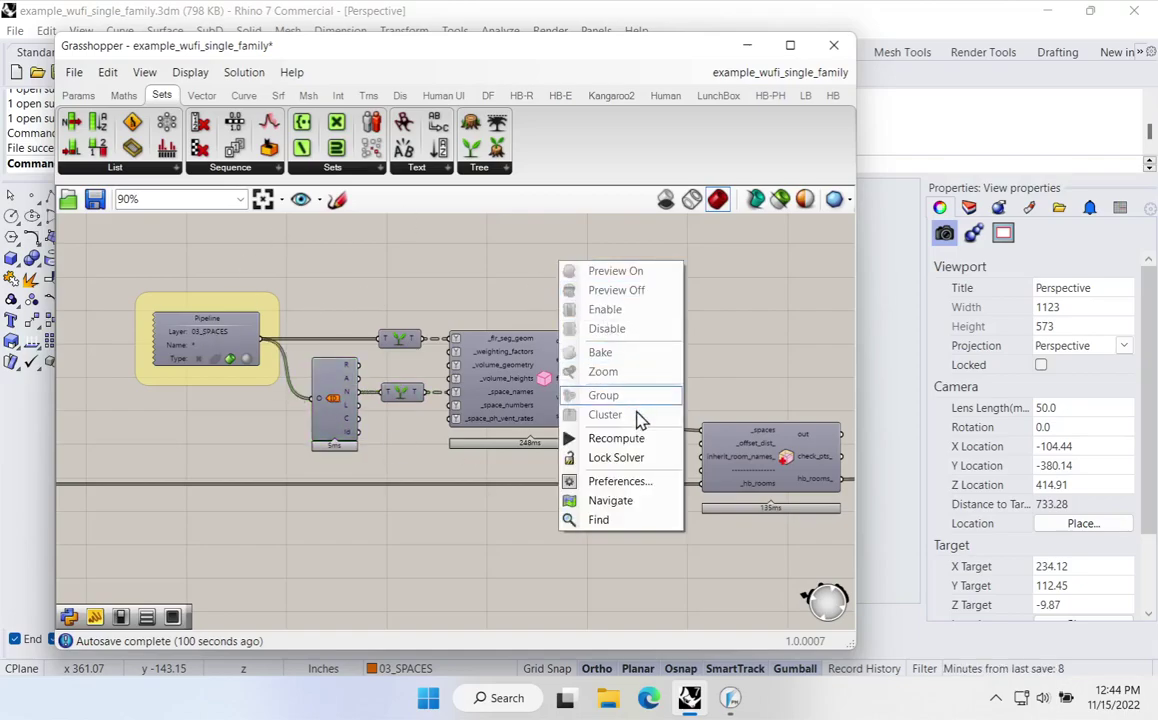
pyautogui.click(640, 460)
pyautogui.click(752, 47)
# Unlock the 00_CAD layer and show the hidden upper-floor plan objects
pyautogui.moveTo(832, 362); pyautogui.dragTo(700, 370, button='right')
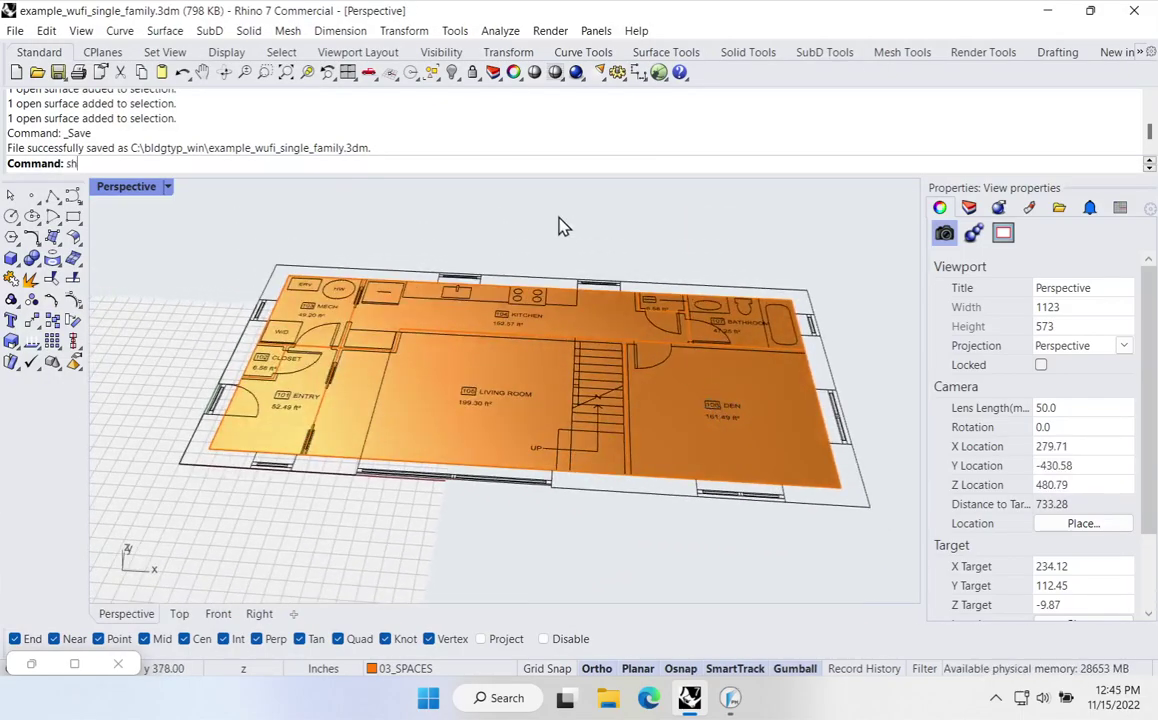
pyautogui.write('ow')
pyautogui.press('Return')
pyautogui.scroll(-2, 558, 226)
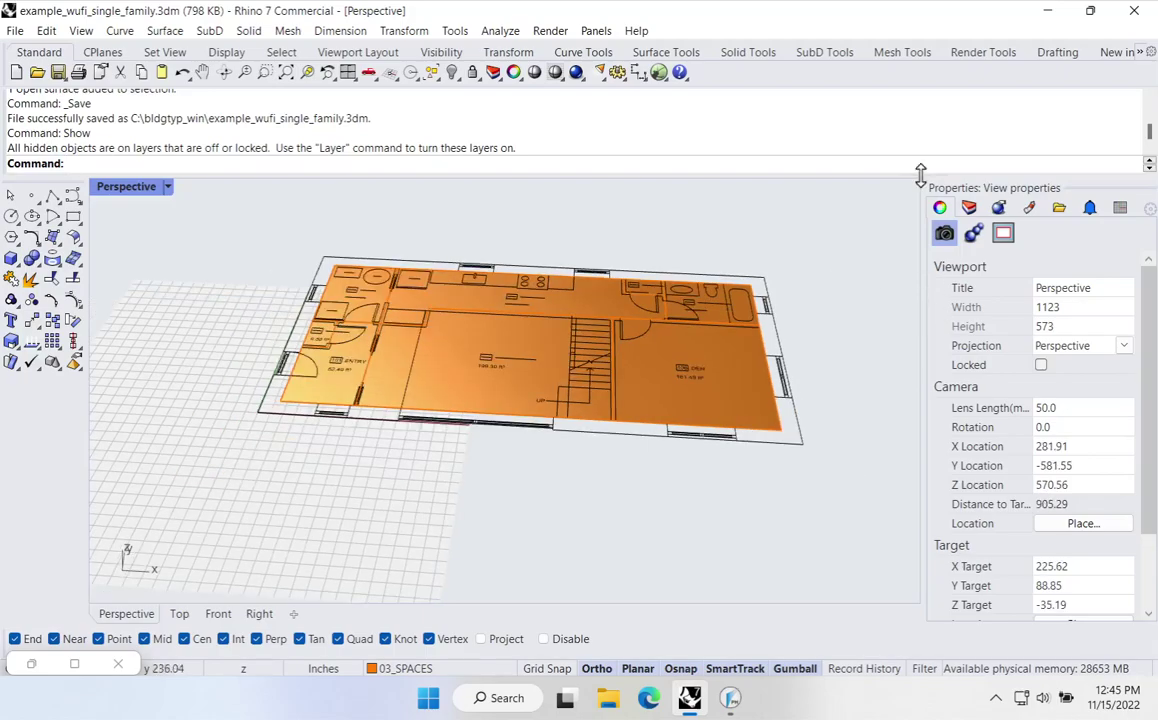
pyautogui.click(968, 207)
pyautogui.click(1104, 298)
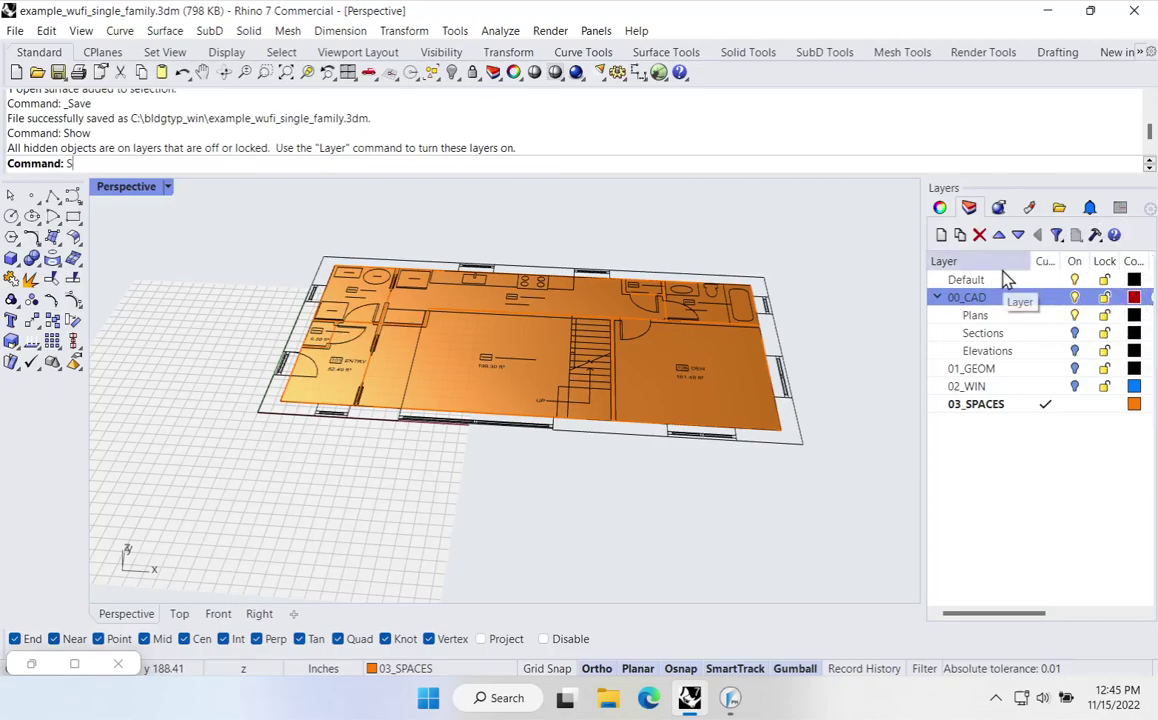
pyautogui.press('Return')
pyautogui.moveTo(540, 395); pyautogui.dragTo(620, 344, button='right')
# Isolate the upper-floor plan linework and labels and view them from above
pyautogui.click(690, 320)
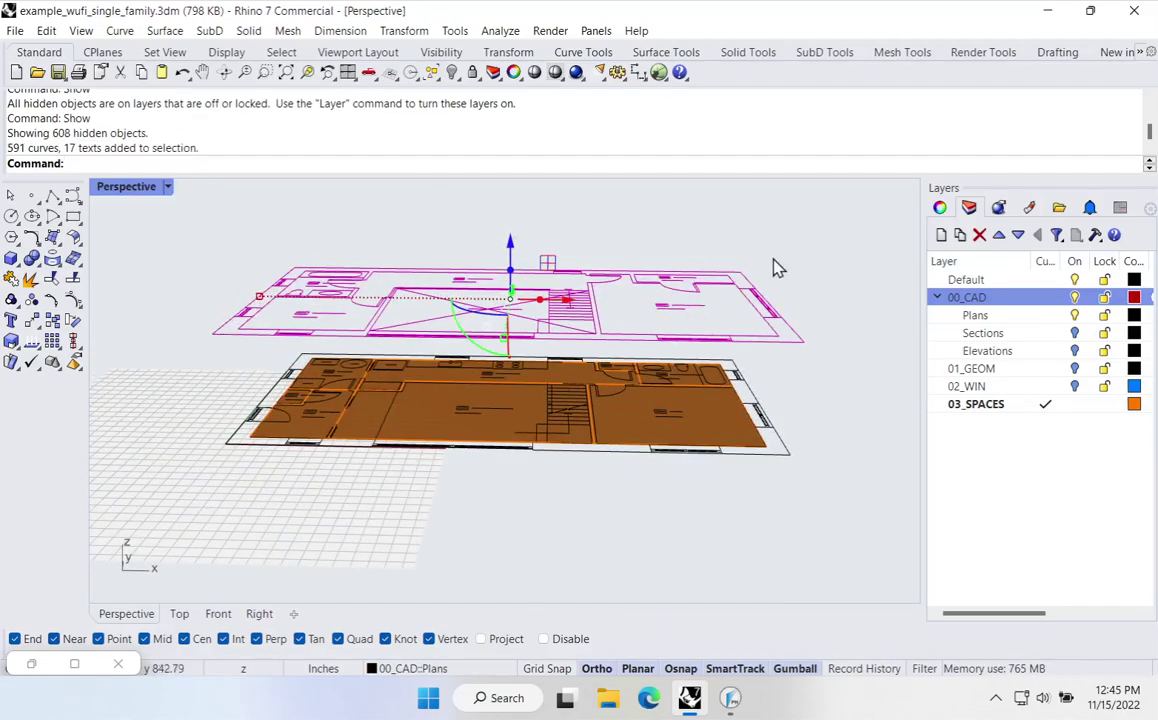
pyautogui.moveTo(829, 256)
pyautogui.mouseDown(button='right')
pyautogui.moveTo(843, 245)
pyautogui.moveTo(848, 256)
pyautogui.mouseUp(button='right')
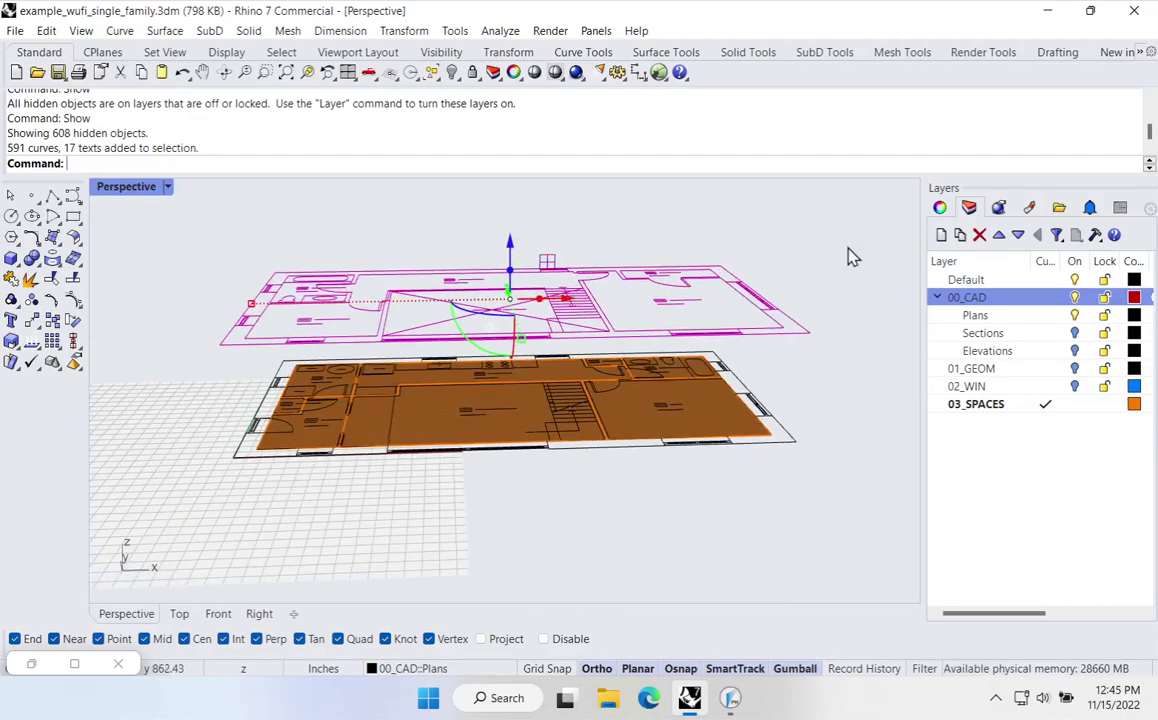
pyautogui.press('Escape')
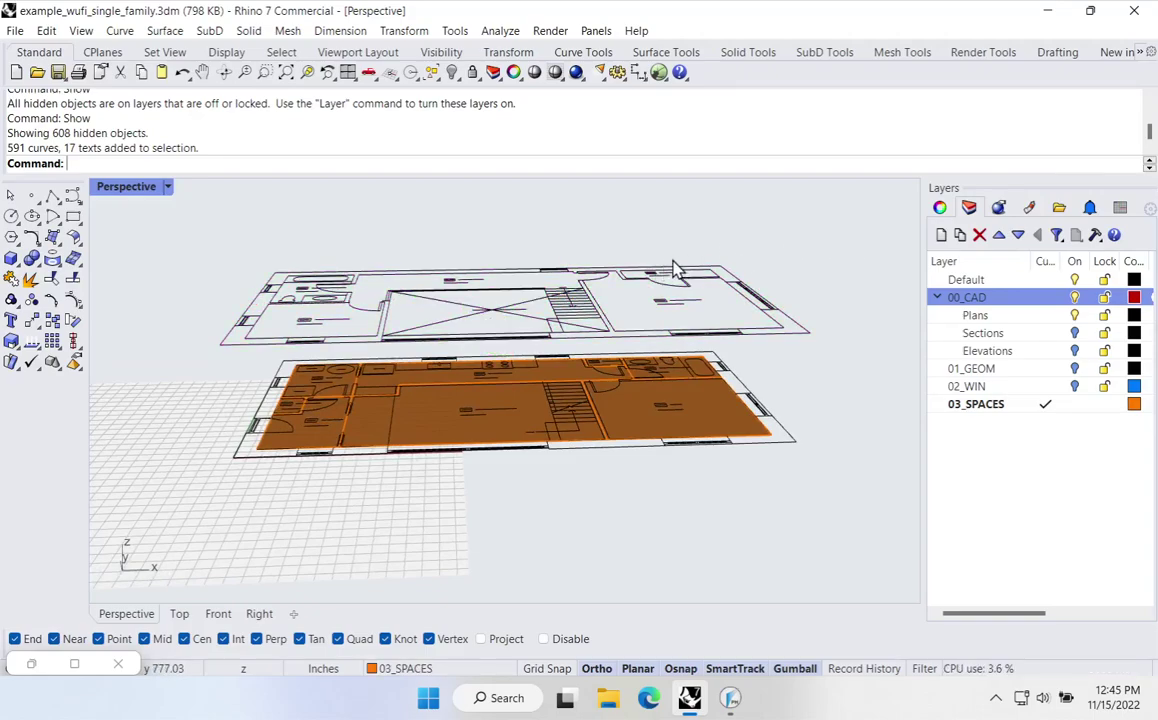
pyautogui.click(675, 282)
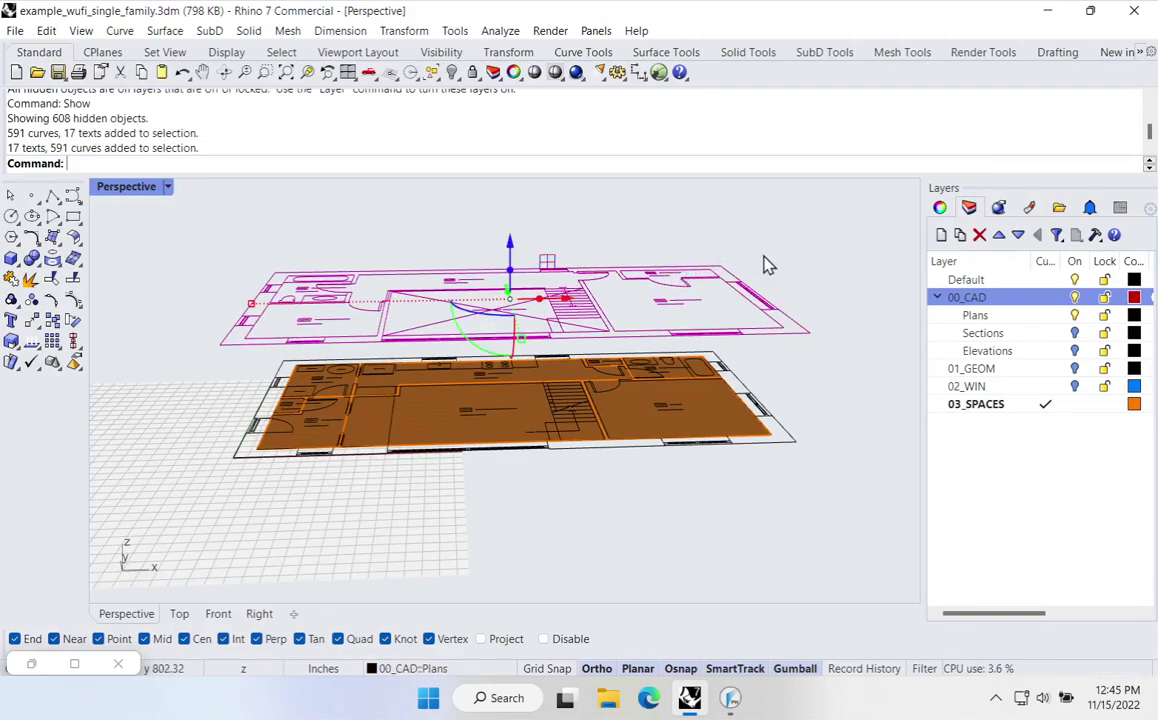
pyautogui.write('isolate')
pyautogui.press('Return')
pyautogui.click(671, 455)
pyautogui.moveTo(651, 251); pyautogui.dragTo(709, 408, button='right')
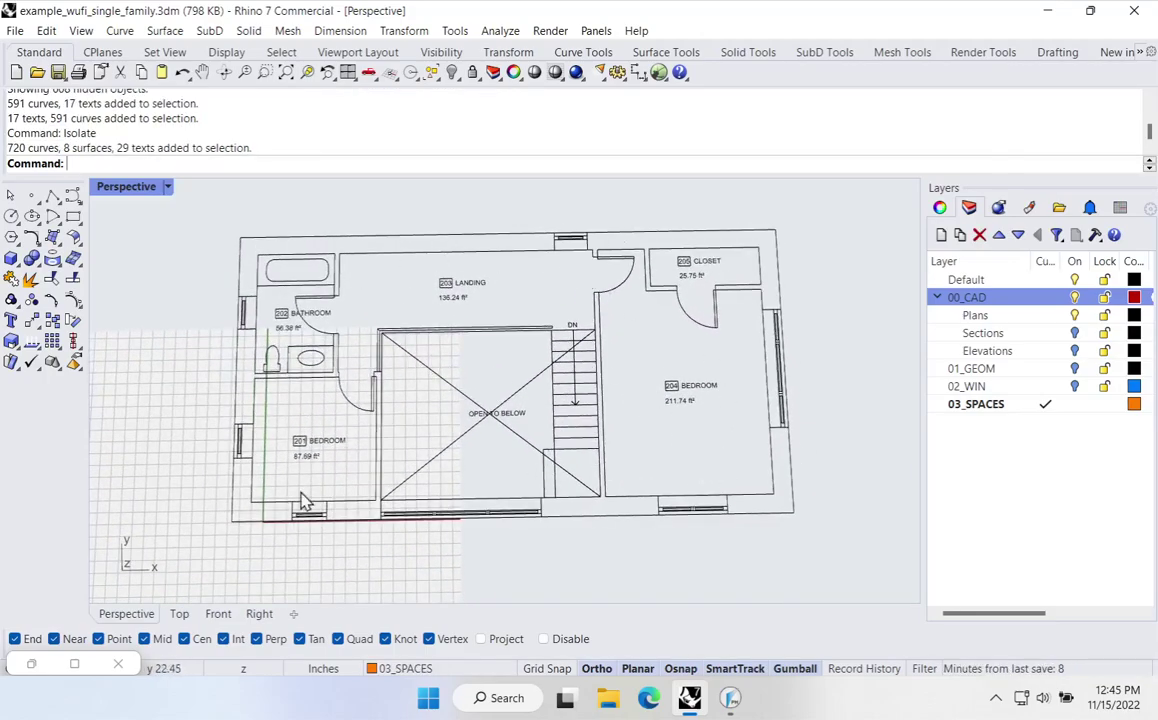
# Draw a corner-to-corner plane surface over room 201 Bedroom on the 03_SPACES layer
pyautogui.click(1008, 415)
pyautogui.moveTo(580, 412)
pyautogui.keyDown('shift'); pyautogui.mouseDown(button='right')
pyautogui.moveTo(629, 365)
pyautogui.moveTo(565, 420)
pyautogui.mouseUp(button='right'); pyautogui.keyUp('shift')
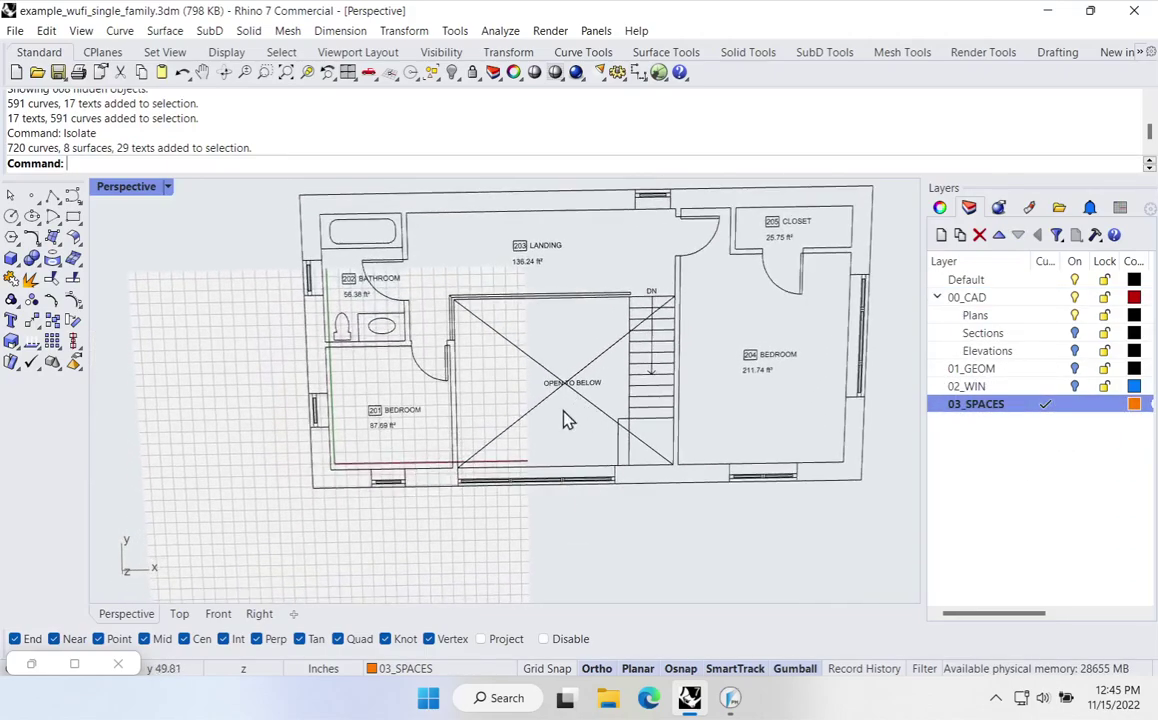
pyautogui.press('Return')
pyautogui.scroll(2, 333, 475)
pyautogui.click(331, 466)
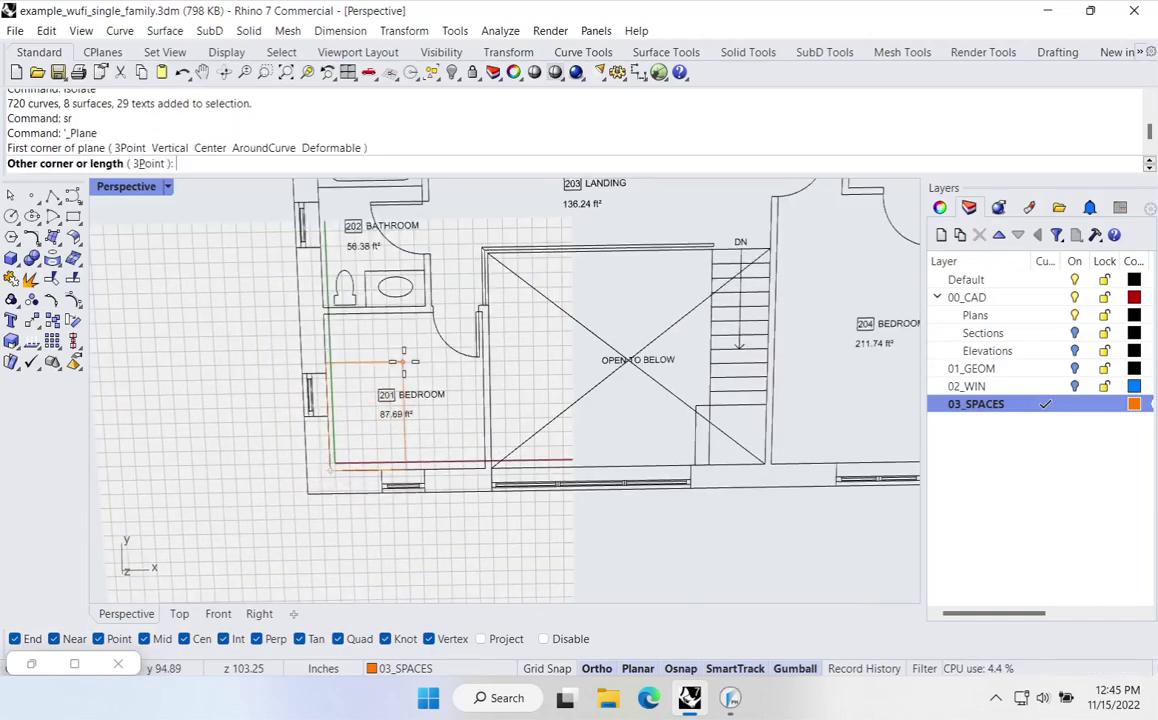
pyautogui.scroll(5, 455, 345)
pyautogui.click(522, 261)
pyautogui.scroll(-4, 520, 258)
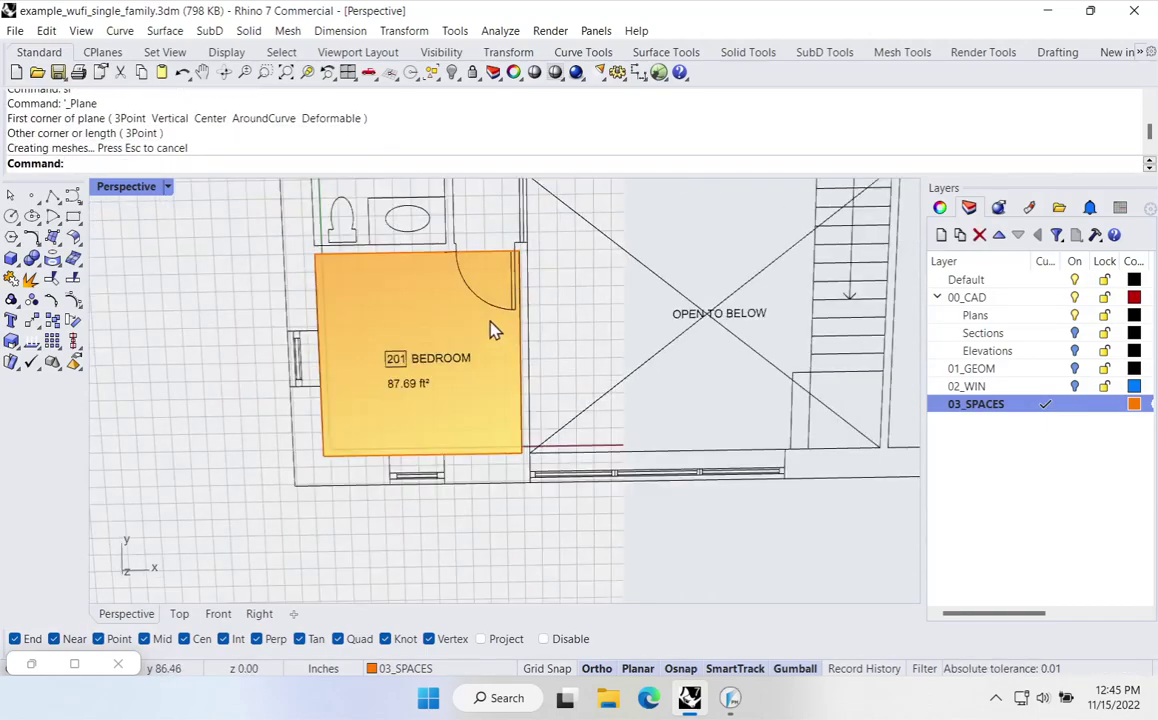
pyautogui.keyDown('shift'); pyautogui.moveTo(492, 330); pyautogui.dragTo(500, 468, button='right'); pyautogui.keyUp('shift')
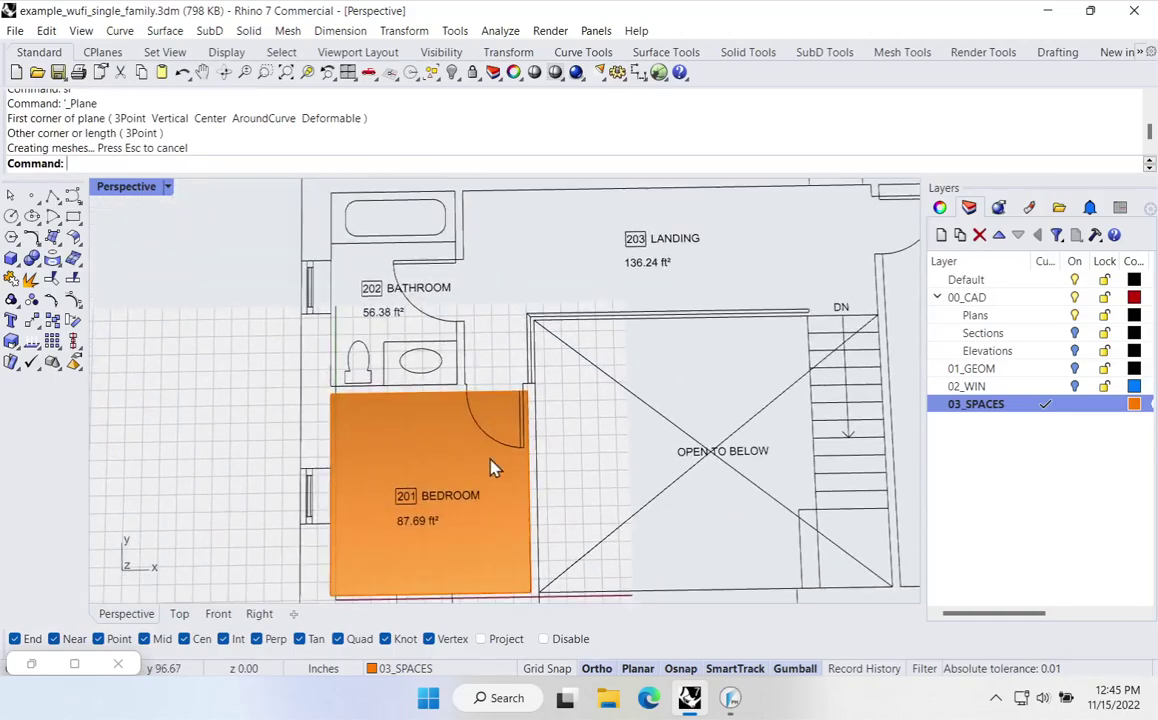
# Lock the 00_CAD layer and extend the Bedroom 201 surface's bathroom-side edge into the dividing wall
pyautogui.click(1104, 297)
pyautogui.scroll(3, 418, 420)
pyautogui.keyDown('ctrl'); pyautogui.keyDown('shift'); pyautogui.click(460, 383); pyautogui.keyUp('shift'); pyautogui.keyUp('ctrl')
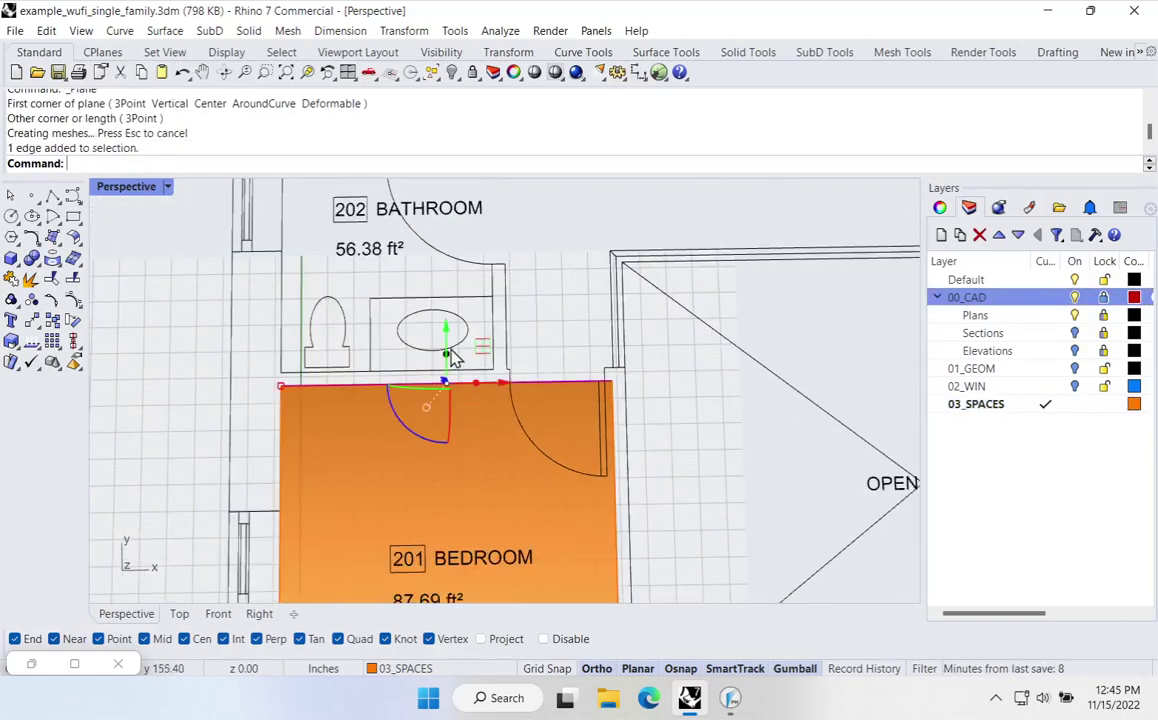
pyautogui.scroll(3, 446, 355)
pyautogui.moveTo(450, 367); pyautogui.dragTo(450, 360)
pyautogui.scroll(-3, 505, 400)
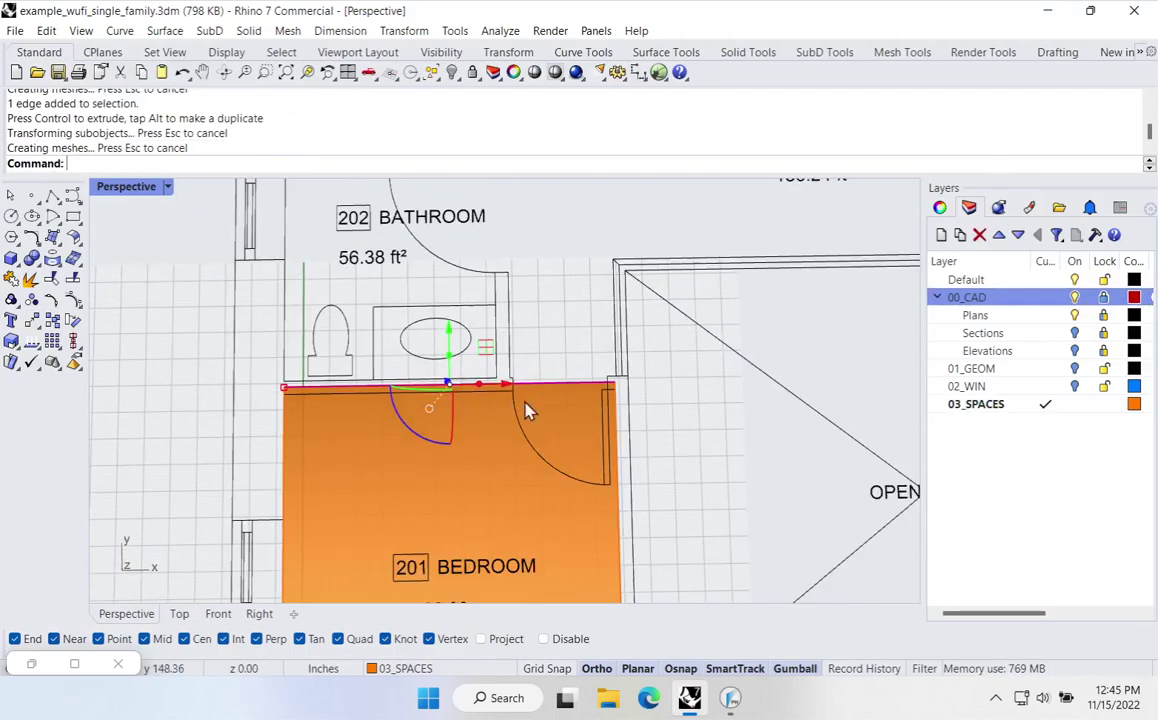
# Move the Bedroom 201 surface's edge beside the open-to-below area to the far face of the wall
pyautogui.press('Escape')
pyautogui.keyDown('ctrl'); pyautogui.keyDown('shift'); pyautogui.click(618, 395); pyautogui.keyUp('shift'); pyautogui.keyUp('ctrl')
pyautogui.scroll(4, 621, 402)
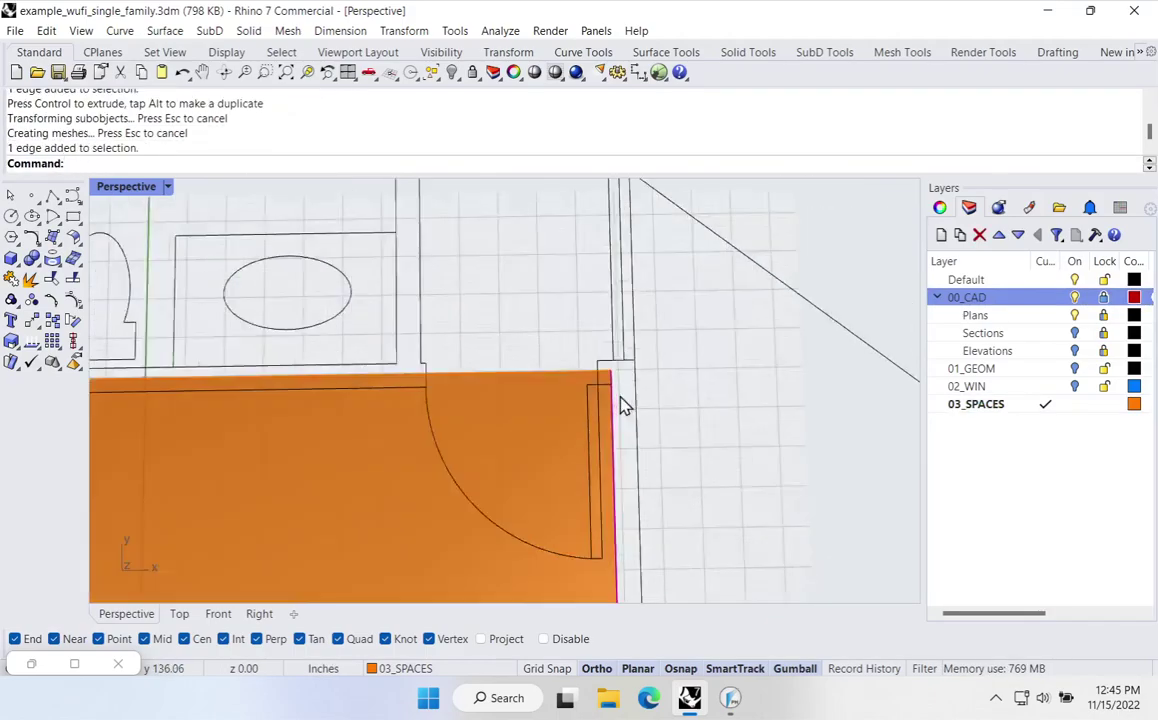
pyautogui.write('M')
pyautogui.press('Return')
pyautogui.click(606, 366)
pyautogui.click(638, 362)
pyautogui.scroll(-4, 610, 393)
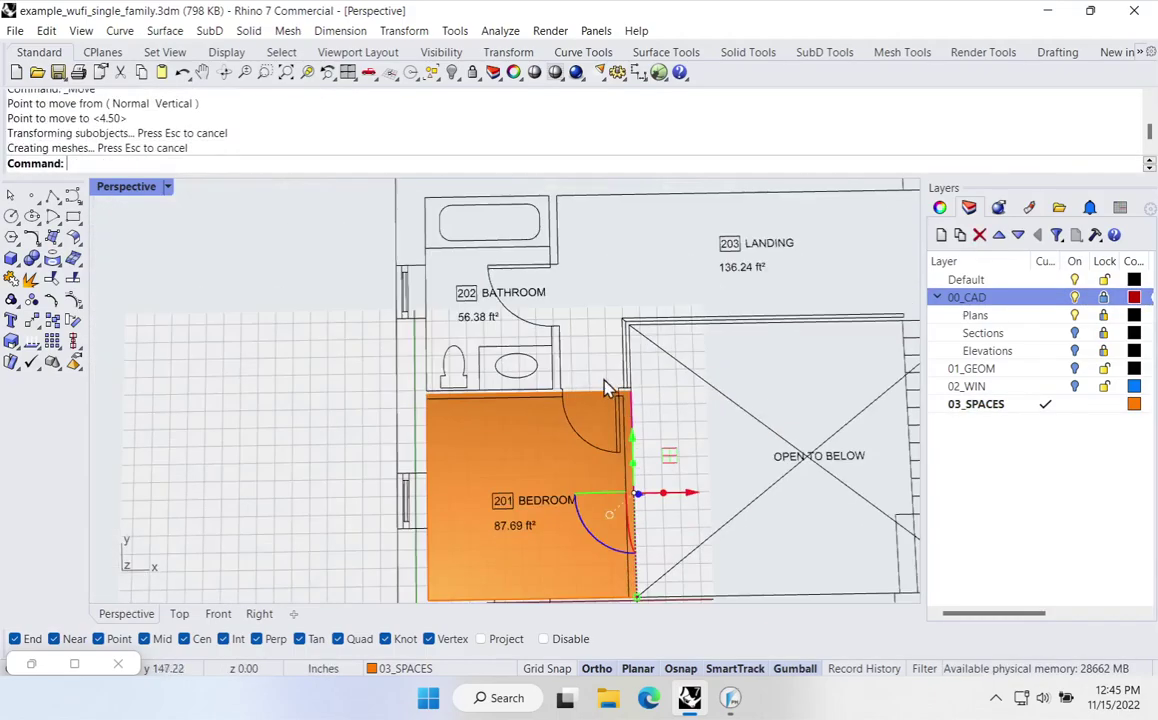
# Draw a corner-to-corner plane surface over room 202 Bathroom
pyautogui.scroll(3, 582, 358)
pyautogui.write('sr')
pyautogui.press('Return')
pyautogui.keyDown('shift'); pyautogui.moveTo(360, 205); pyautogui.dragTo(363, 304, button='right'); pyautogui.keyUp('shift')
pyautogui.click(556, 535)
pyautogui.scroll(4, 556, 538)
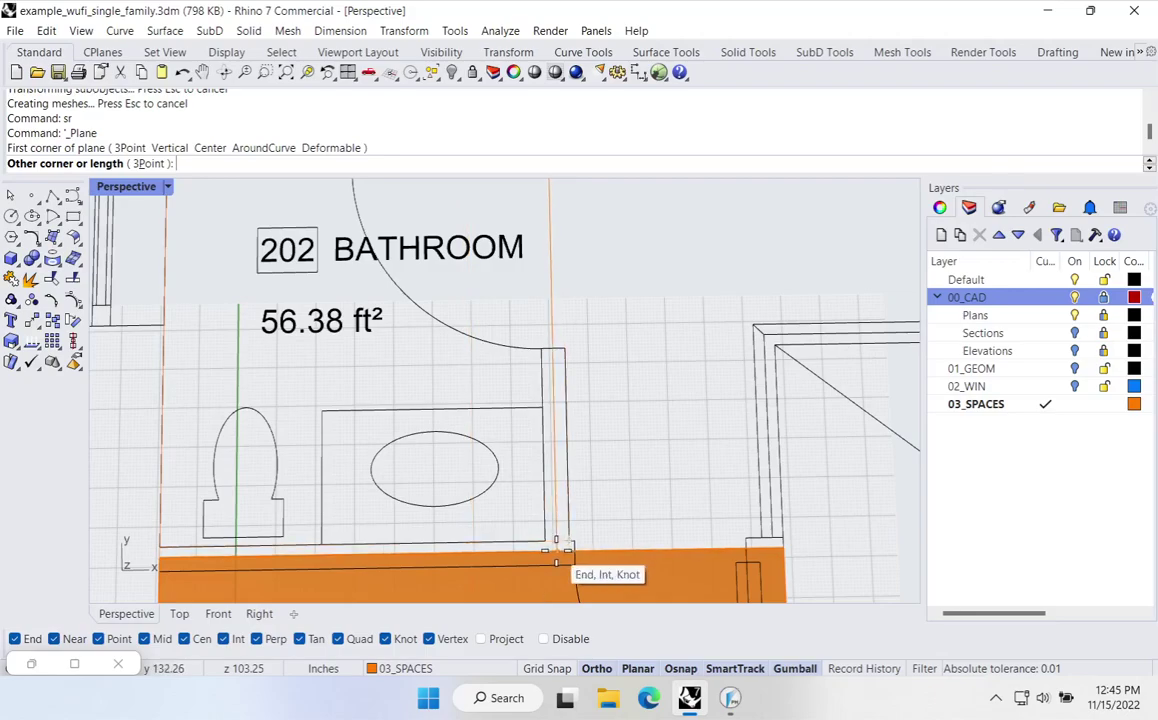
pyautogui.click(549, 542)
# Extend the Bathroom 202 surface's landing-side edge into the wall and move its bedroom-side edge to meet the Bedroom 201 surface
pyautogui.keyDown('ctrl'); pyautogui.keyDown('shift'); pyautogui.click(543, 300); pyautogui.keyUp('shift'); pyautogui.keyUp('ctrl')
pyautogui.moveTo(592, 251); pyautogui.dragTo(600, 251)
pyautogui.keyDown('shift'); pyautogui.moveTo(346, 532); pyautogui.dragTo(485, 433, button='right'); pyautogui.keyUp('shift')
pyautogui.keyDown('ctrl'); pyautogui.keyDown('shift'); pyautogui.click(476, 432); pyautogui.keyUp('shift'); pyautogui.keyUp('ctrl')
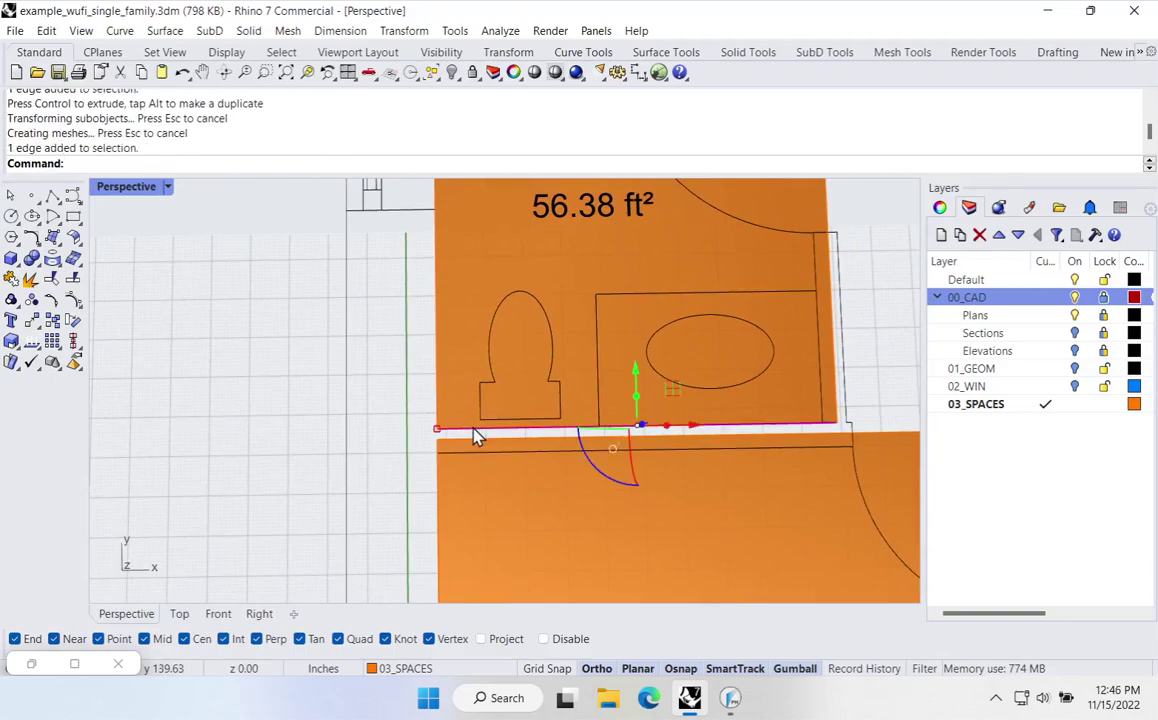
pyautogui.write('m')
pyautogui.press('Return')
pyautogui.click(437, 428)
pyautogui.click(438, 440)
pyautogui.scroll(-8, 439, 440)
# Nudge the Bathroom 202 surface's landing-side edge slightly back toward the middle of the wall
pyautogui.keyDown('shift'); pyautogui.moveTo(660, 440); pyautogui.dragTo(628, 453, button='right'); pyautogui.keyUp('shift')
pyautogui.scroll(1, 520, 320)
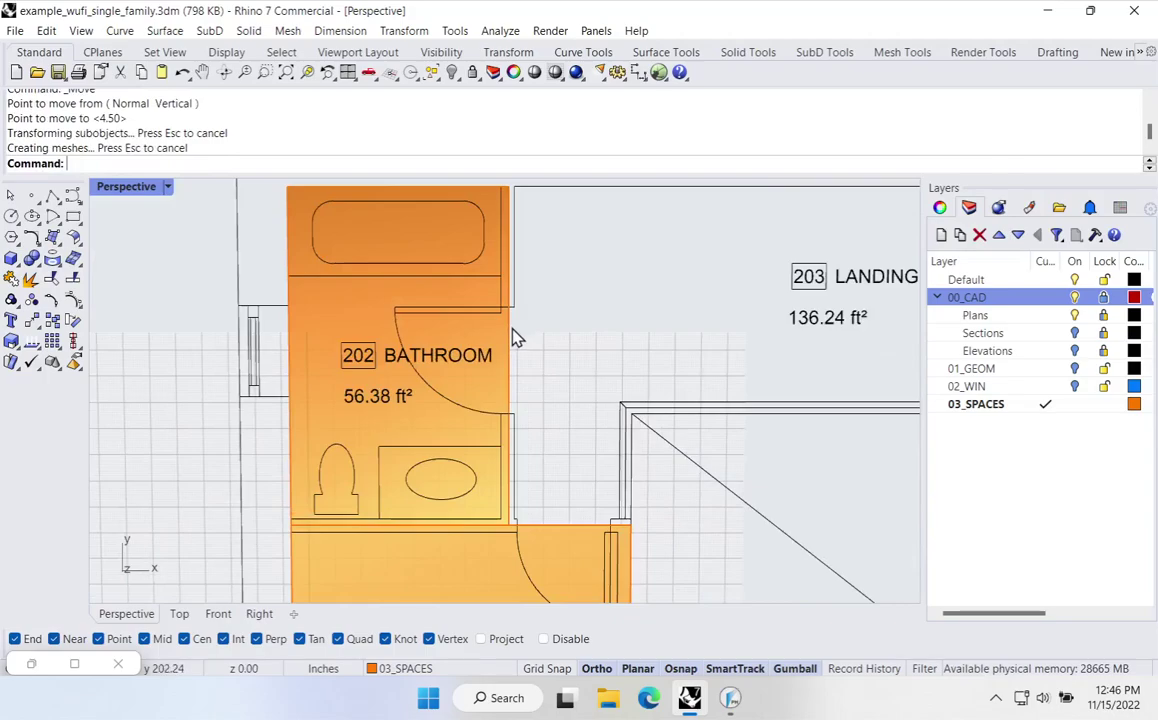
pyautogui.keyDown('ctrl'); pyautogui.keyDown('shift'); pyautogui.click(510, 332); pyautogui.keyUp('shift'); pyautogui.keyUp('ctrl')
pyautogui.scroll(3, 540, 362)
pyautogui.moveTo(537, 362)
pyautogui.mouseDown()
pyautogui.moveTo(530, 353)
pyautogui.moveTo(535, 362)
pyautogui.mouseUp()
pyautogui.scroll(-3, 537, 365)
# Draw a plane surface over the Landing 203 passage between the bathroom and the open-to-below area, down to the Bedroom 201 surface
pyautogui.keyDown('shift'); pyautogui.moveTo(678, 412); pyautogui.dragTo(575, 430, button='right'); pyautogui.keyUp('shift')
pyautogui.write('sr')
pyautogui.press('Return')
pyautogui.click(372, 210)
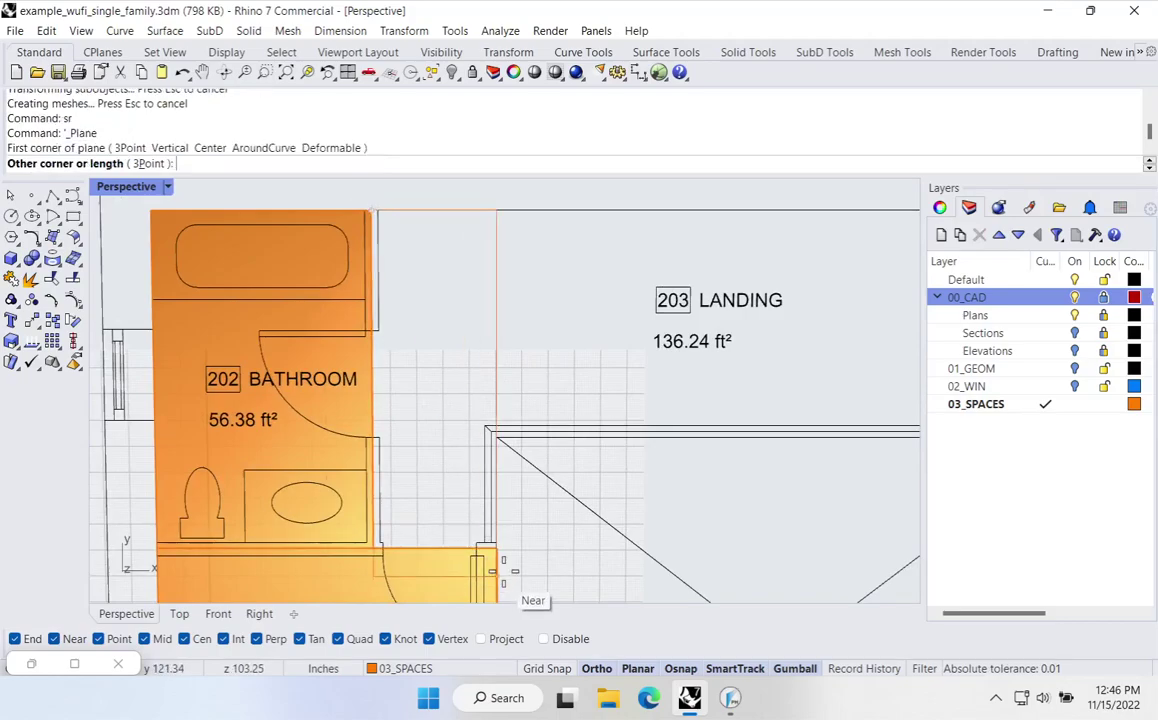
pyautogui.click(498, 545)
# Draw a second plane surface over the main part of Landing 203, from the passage surface to the Bedroom 204 wall
pyautogui.keyDown('shift'); pyautogui.moveTo(636, 378); pyautogui.dragTo(462, 368, button='right'); pyautogui.keyUp('shift')
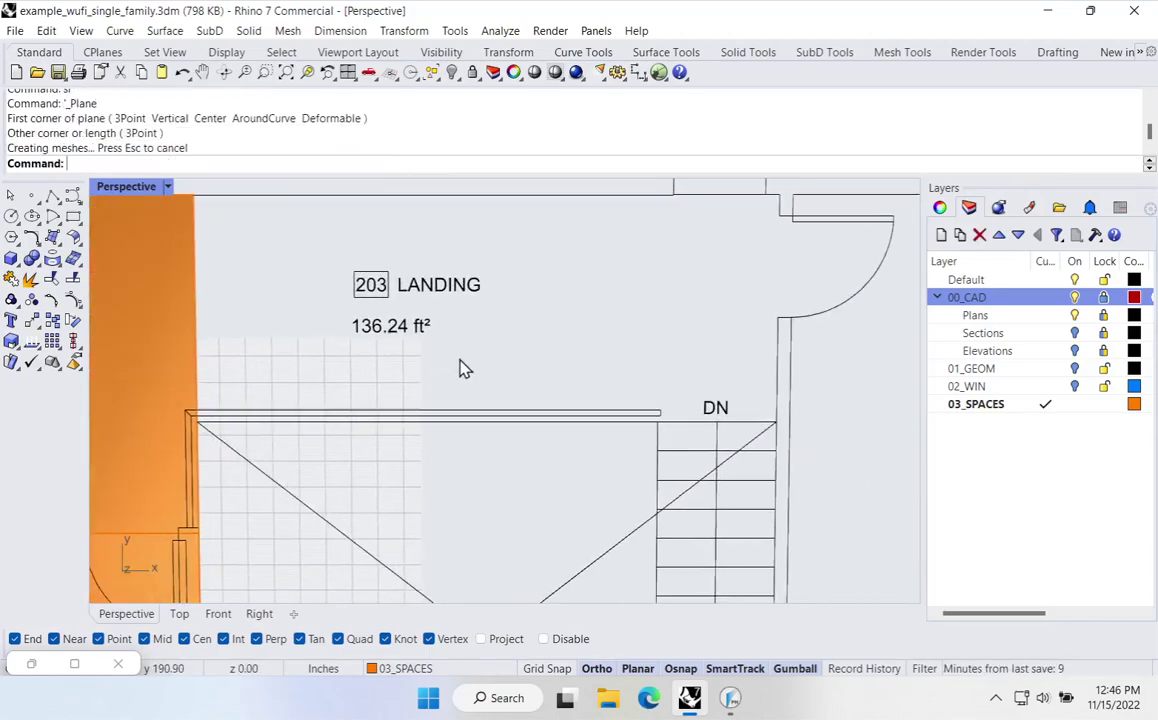
pyautogui.press('Return')
pyautogui.click(196, 197)
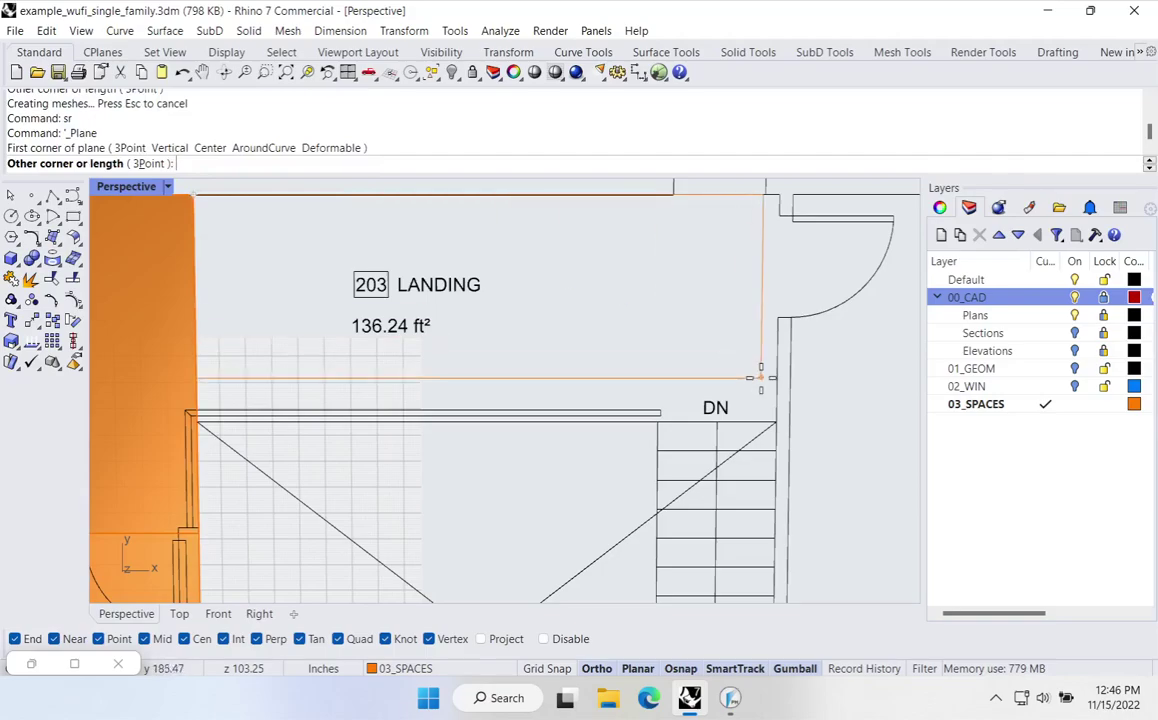
pyautogui.click(775, 425)
# Join the two Landing 203 surfaces and merge their coplanar faces into a single surface
pyautogui.click(301, 352)
pyautogui.scroll(-4, 301, 352)
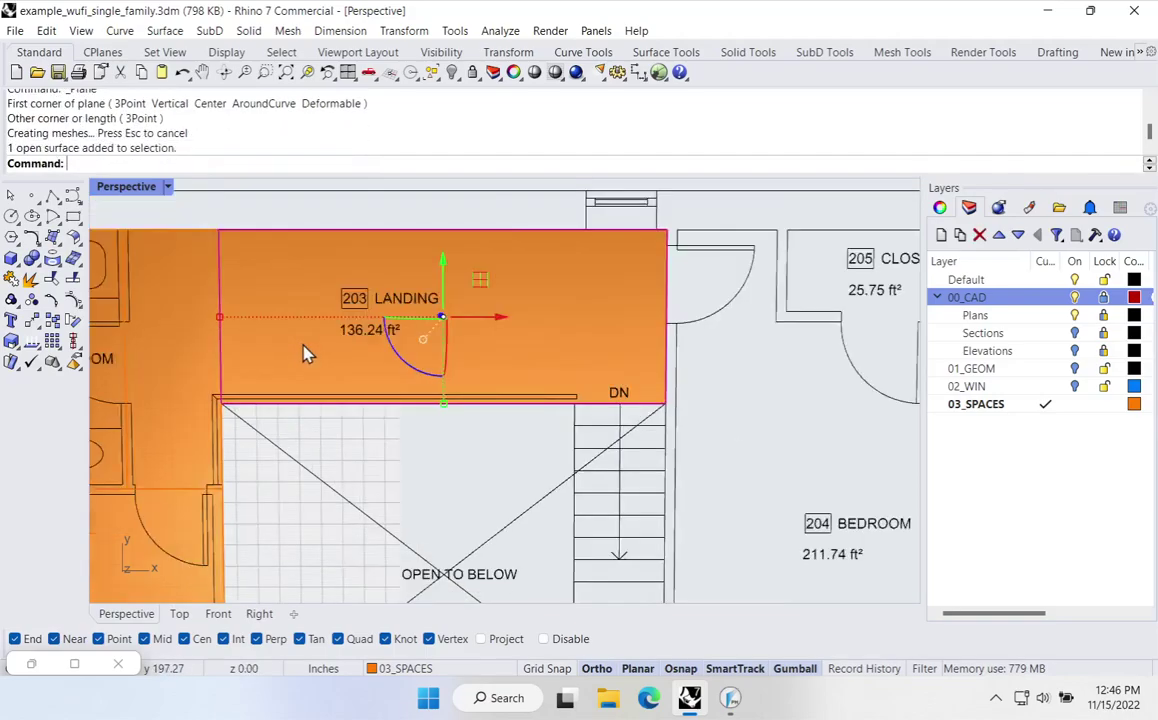
pyautogui.keyDown('shift'); pyautogui.click(210, 350); pyautogui.keyUp('shift')
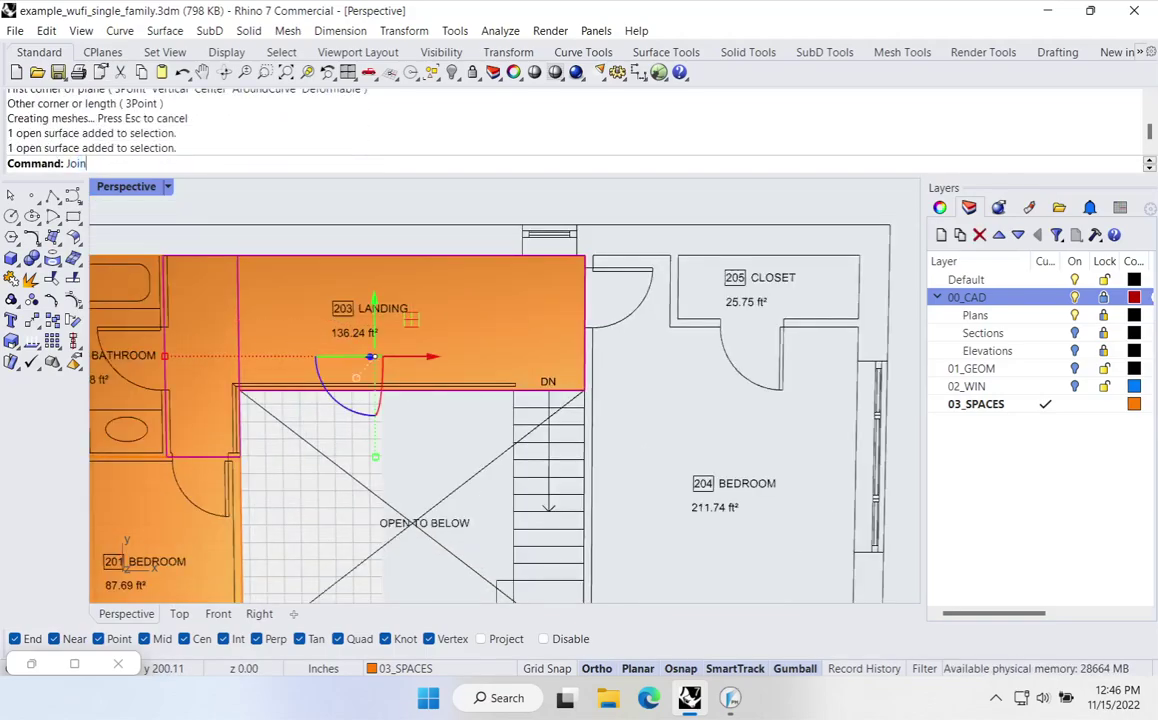
pyautogui.press('Return')
pyautogui.write('Me')
pyautogui.press('Return')
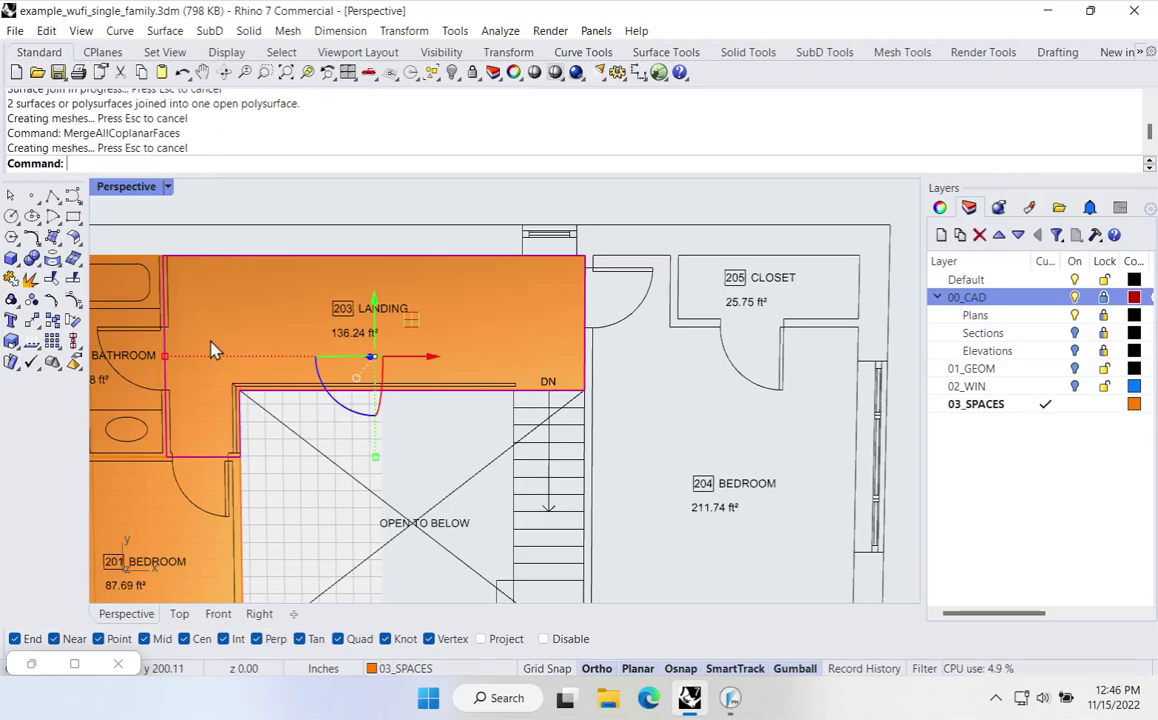
pyautogui.press('Escape')
# Draw a plane surface over the Bedroom 204 entry area, from the landing surface's outer corner to the wall corner beside the closet
pyautogui.keyDown('shift'); pyautogui.moveTo(558, 451); pyautogui.dragTo(558, 422, button='right'); pyautogui.keyUp('shift')
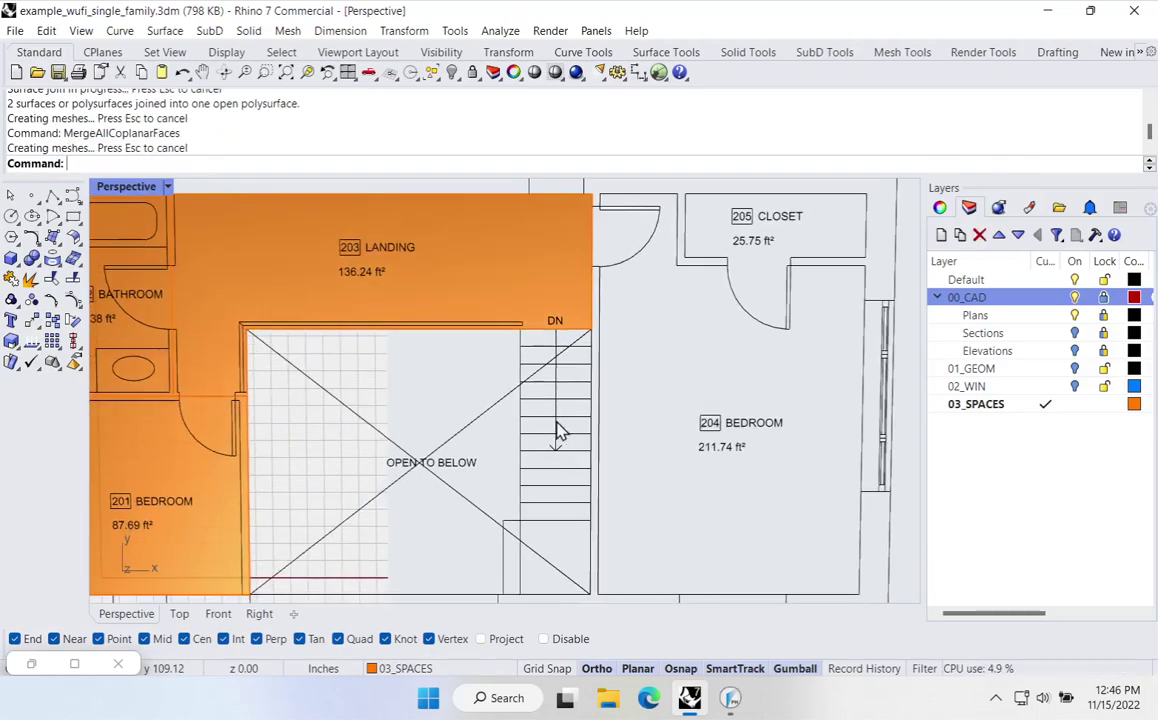
pyautogui.moveTo(616, 448); pyautogui.dragTo(612, 453, button='right')
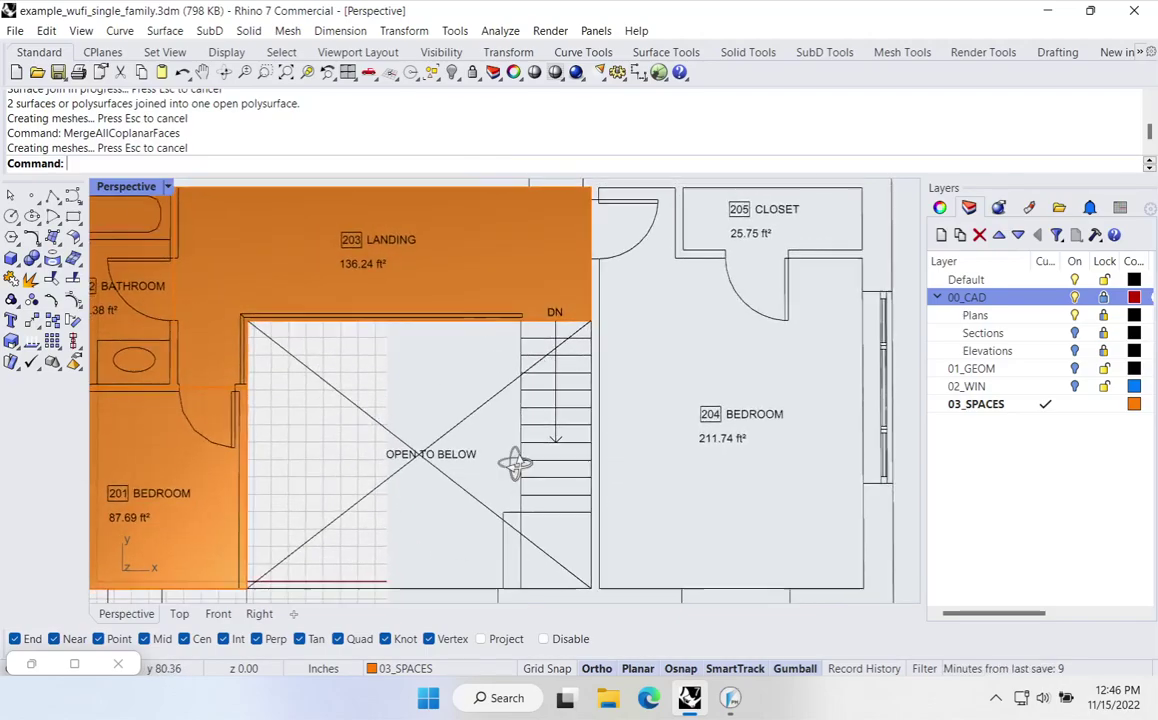
pyautogui.keyDown('shift'); pyautogui.moveTo(545, 465); pyautogui.dragTo(656, 439, button='right'); pyautogui.keyUp('shift')
pyautogui.scroll(2, 463, 274)
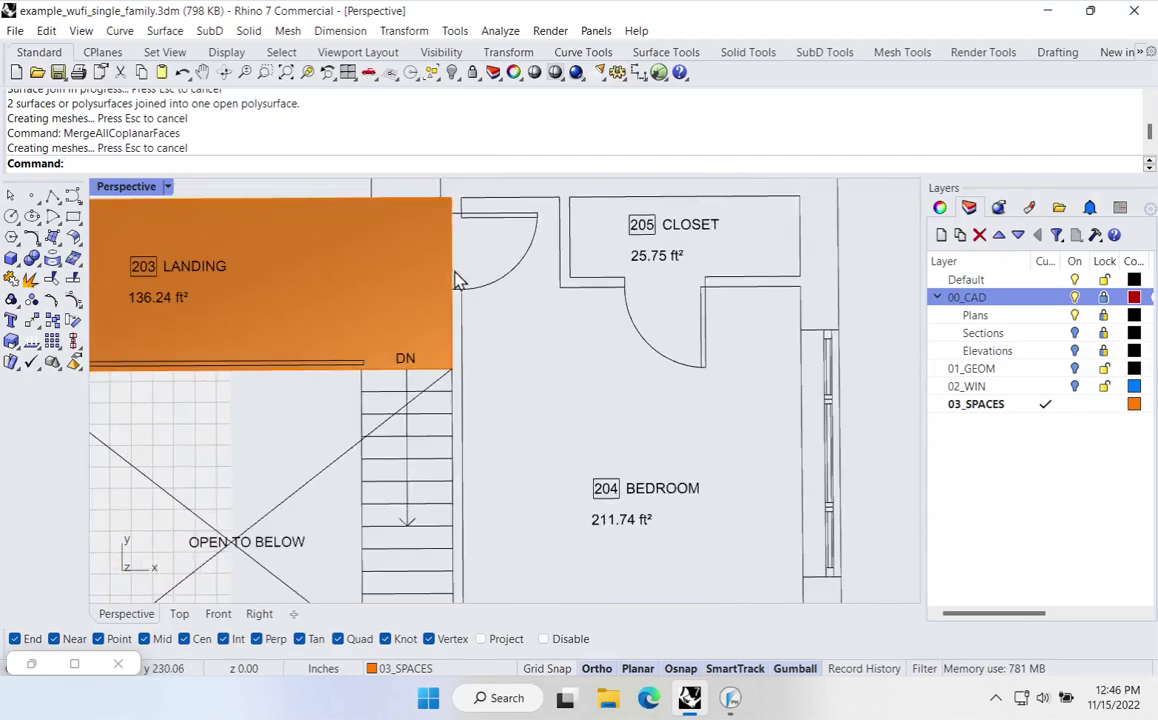
pyautogui.keyDown('ctrl'); pyautogui.keyDown('shift'); pyautogui.click(453, 283); pyautogui.keyUp('shift'); pyautogui.keyUp('ctrl')
pyautogui.press('Escape')
pyautogui.write('sr')
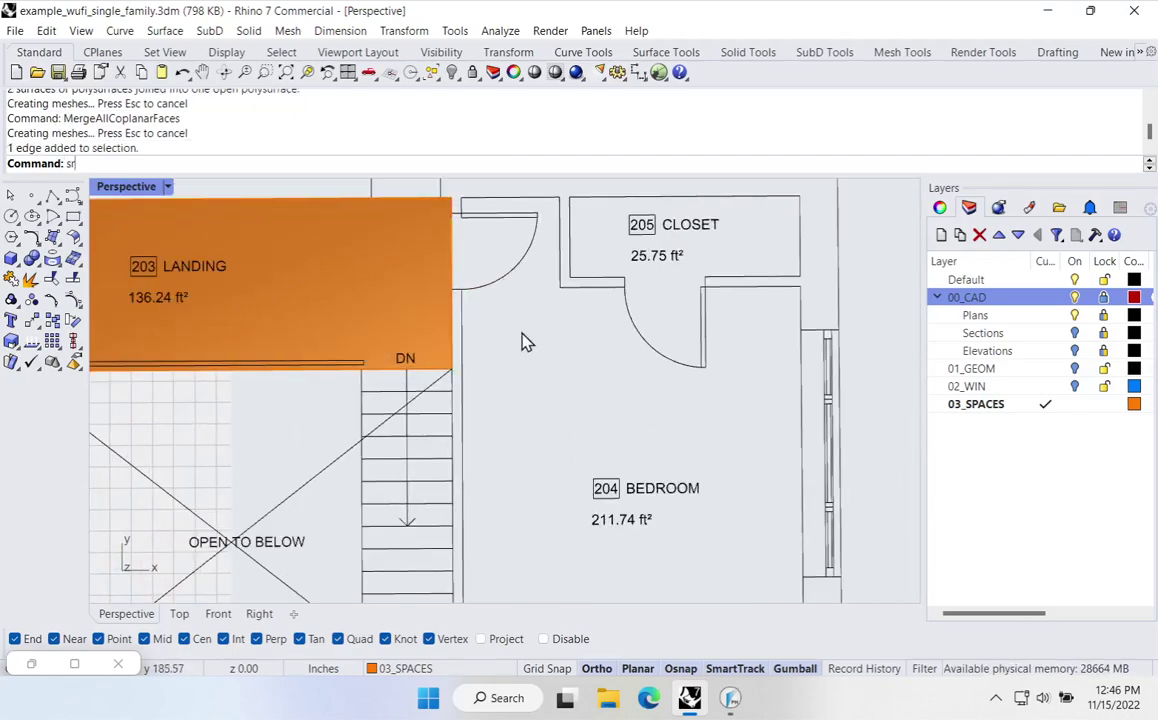
pyautogui.press('Return')
pyautogui.click(453, 199)
pyautogui.click(561, 290)
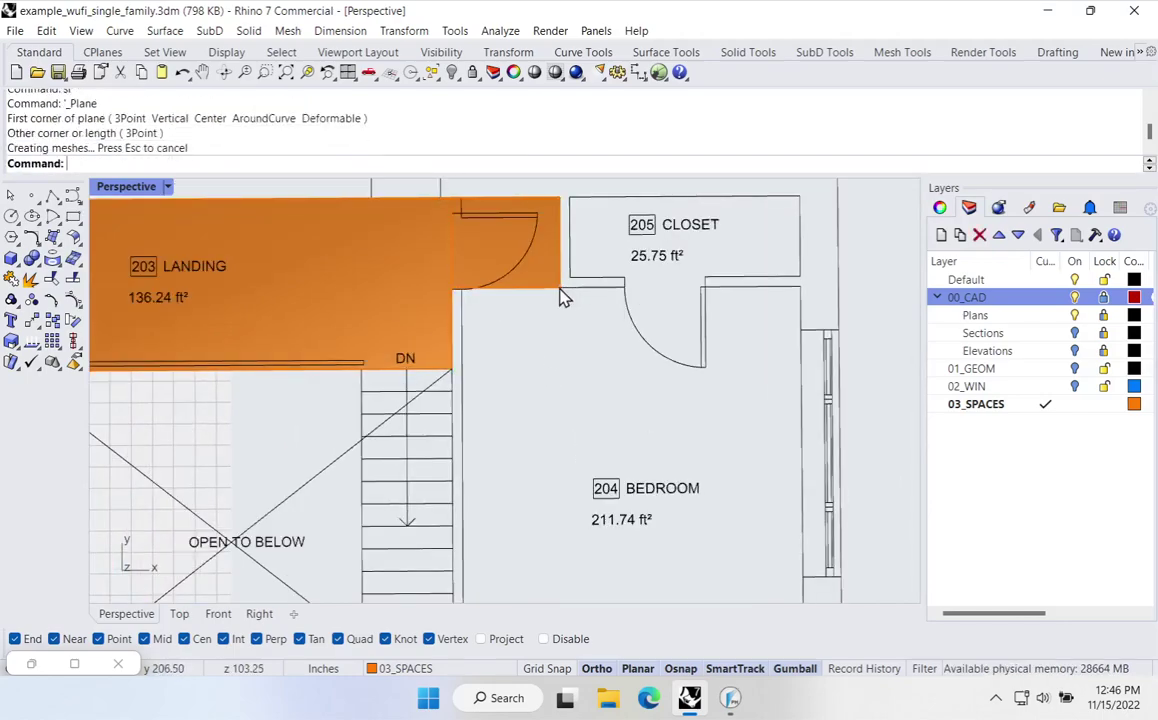
# Draw a second plane surface over the main part of Bedroom 204, from below the closet to the corner by the stairs
pyautogui.press('Return')
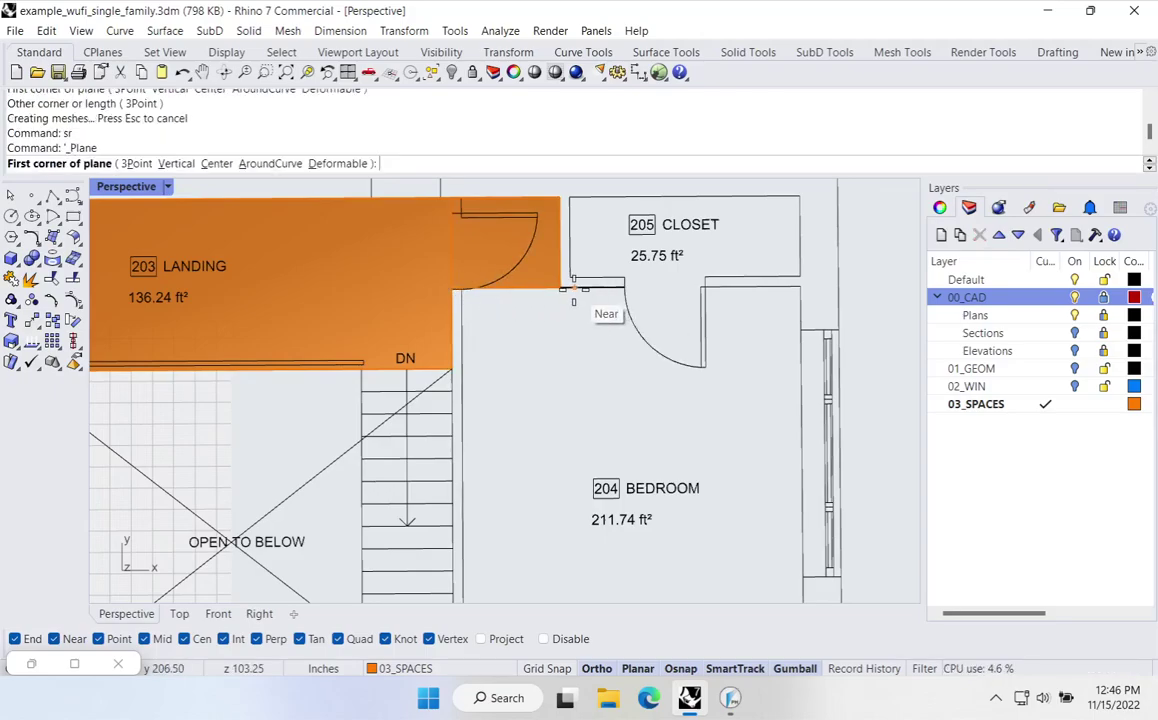
pyautogui.click(835, 291)
pyautogui.scroll(-5, 705, 340)
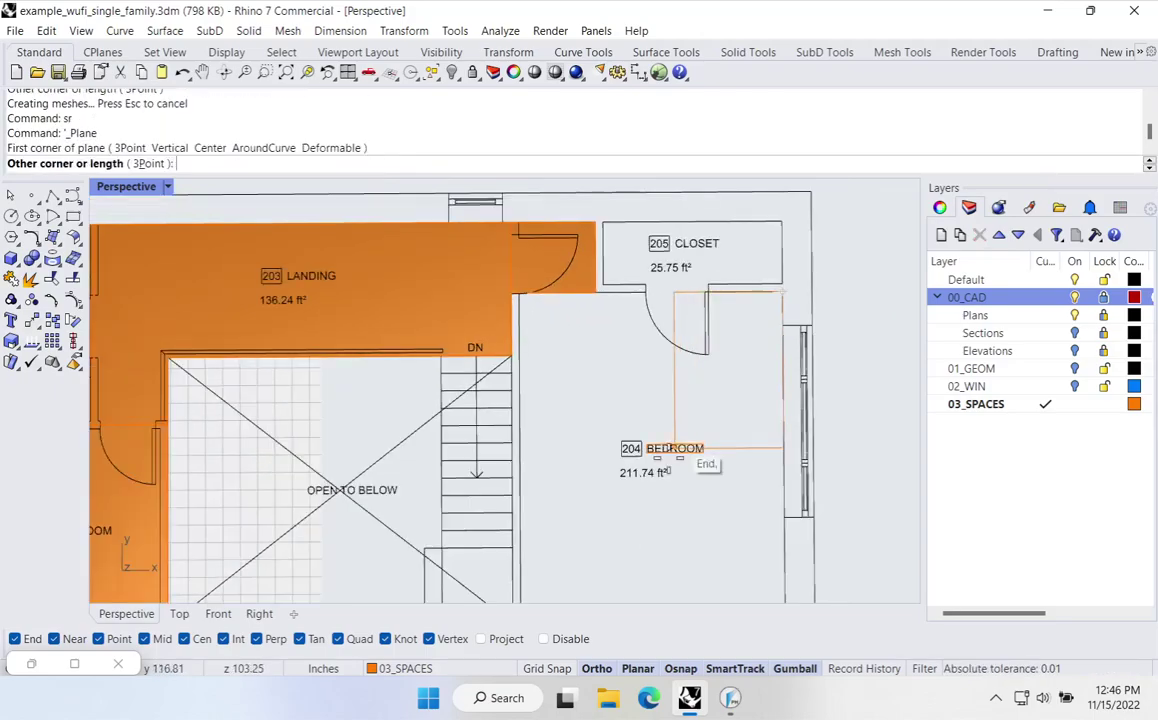
pyautogui.scroll(7, 563, 540)
pyautogui.click(547, 512)
pyautogui.scroll(-5, 550, 513)
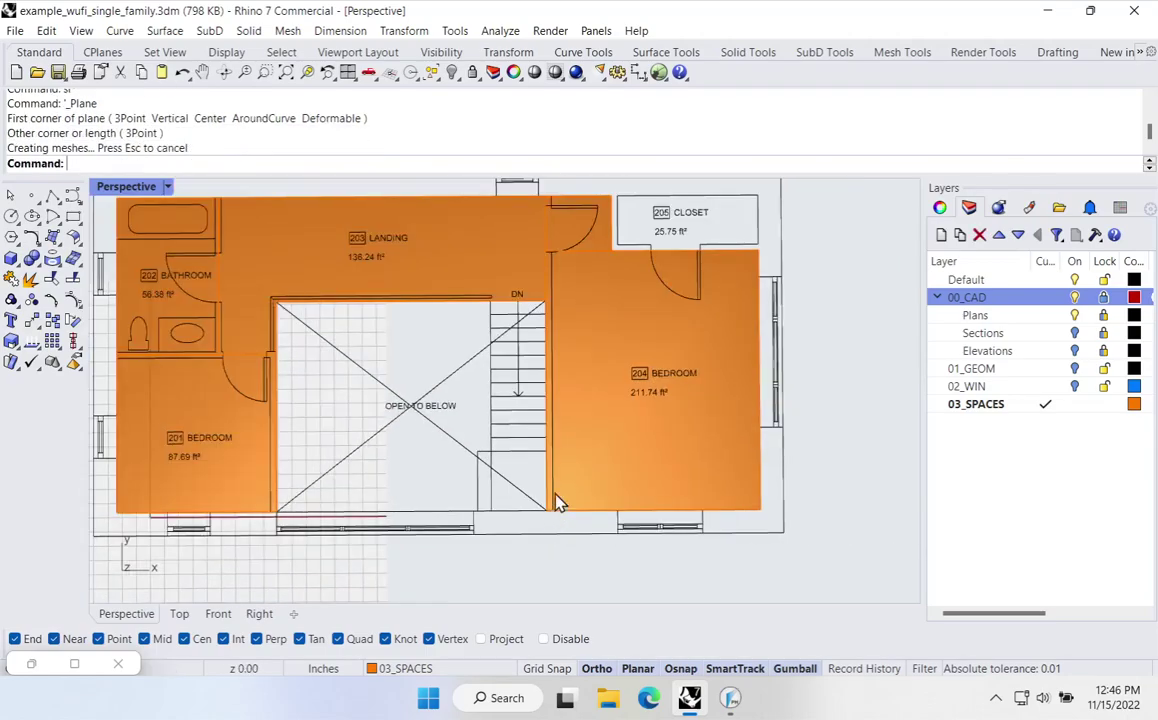
# Join the entry and main surfaces of Bedroom 204 and merge their coplanar faces
pyautogui.scroll(5, 606, 205)
pyautogui.click(598, 215)
pyautogui.keyDown('shift'); pyautogui.click(590, 378); pyautogui.keyUp('shift')
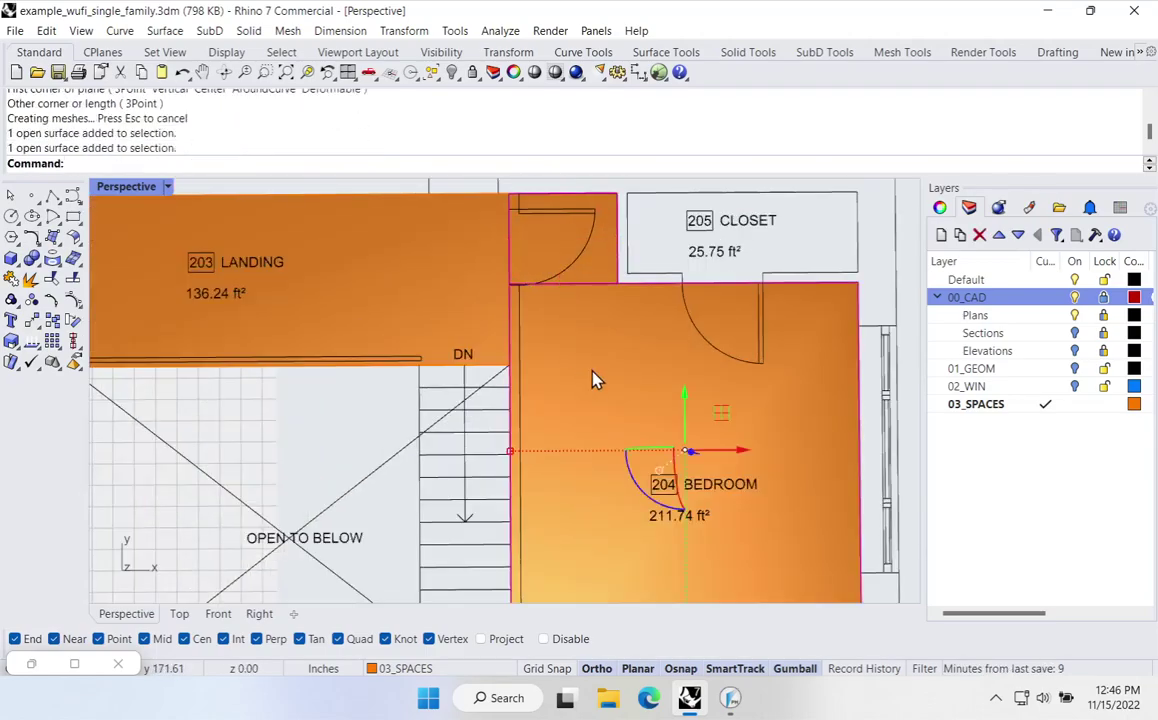
pyautogui.press('Return')
pyautogui.write('MergeAllCoplanarFaces')
pyautogui.press('Return')
pyautogui.press('Escape')
# Draw a plane surface over Closet 205 between its opposite inner wall corners
pyautogui.keyDown('shift'); pyautogui.moveTo(837, 234); pyautogui.dragTo(724, 287, button='right'); pyautogui.keyUp('shift')
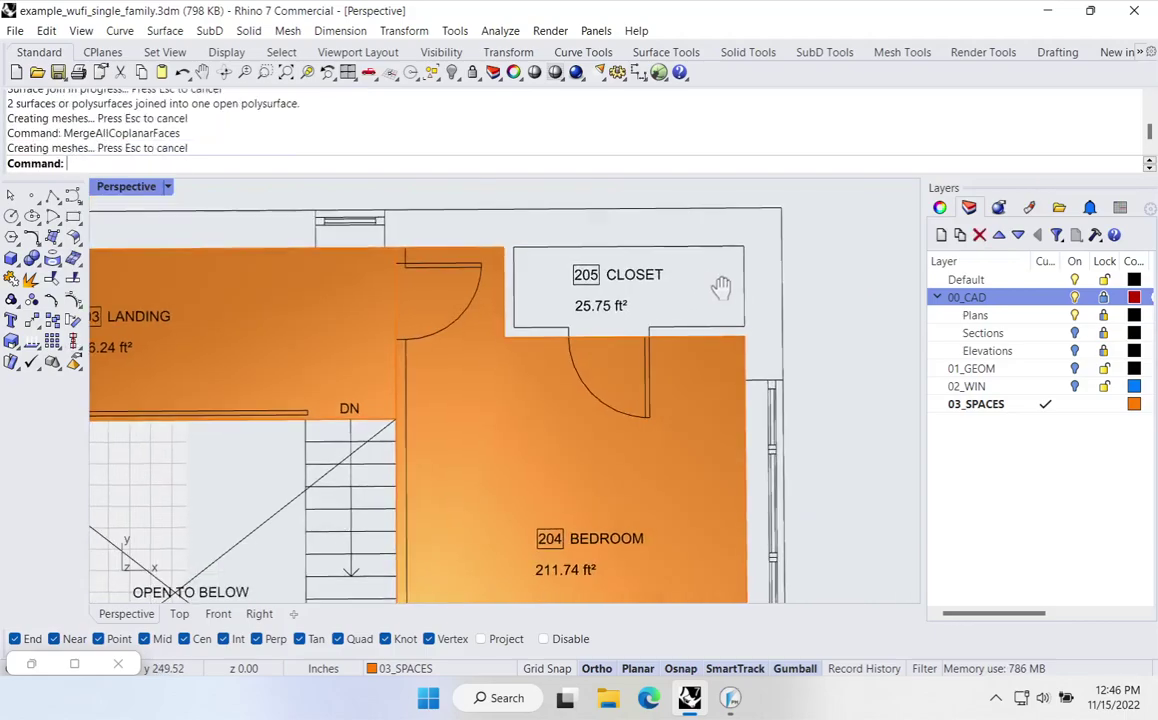
pyautogui.scroll(3, 661, 271)
pyautogui.write('sr')
pyautogui.press('Return')
pyautogui.click(769, 238)
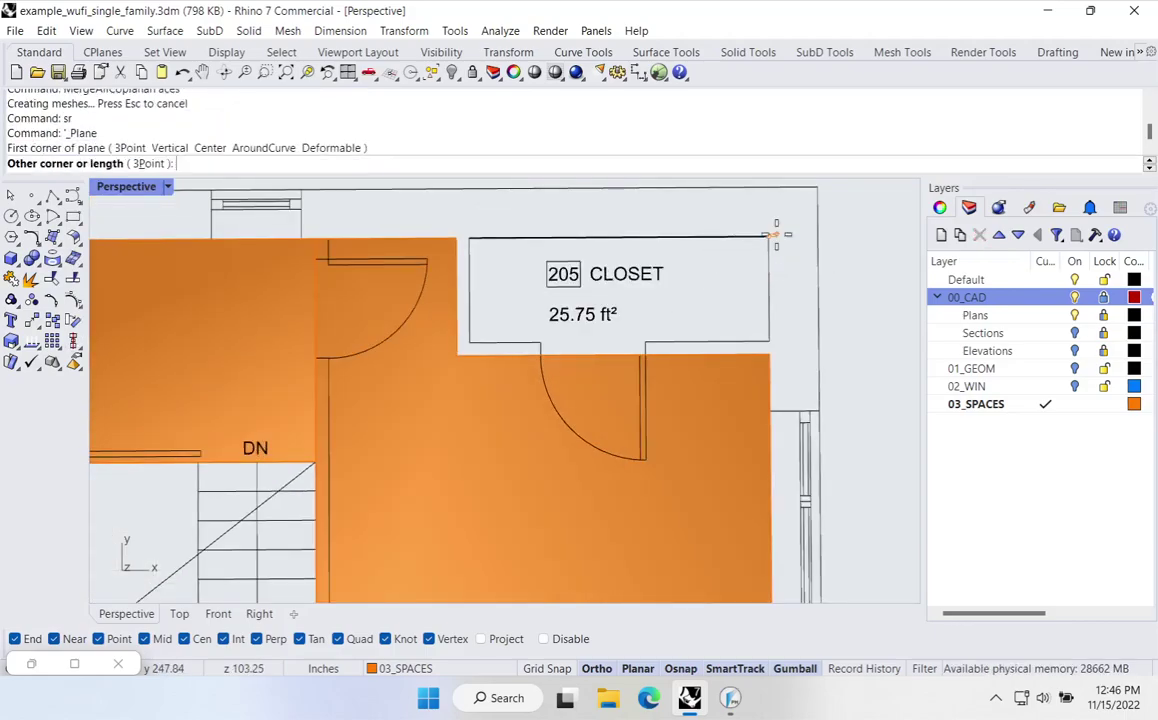
pyautogui.click(469, 341)
# Extend the Closet 205 surface's entry-side and door-side edges outward to the middle of the adjoining walls
pyautogui.scroll(5, 470, 326)
pyautogui.keyDown('ctrl'); pyautogui.keyDown('shift'); pyautogui.click(469, 312); pyautogui.keyUp('shift'); pyautogui.keyUp('ctrl')
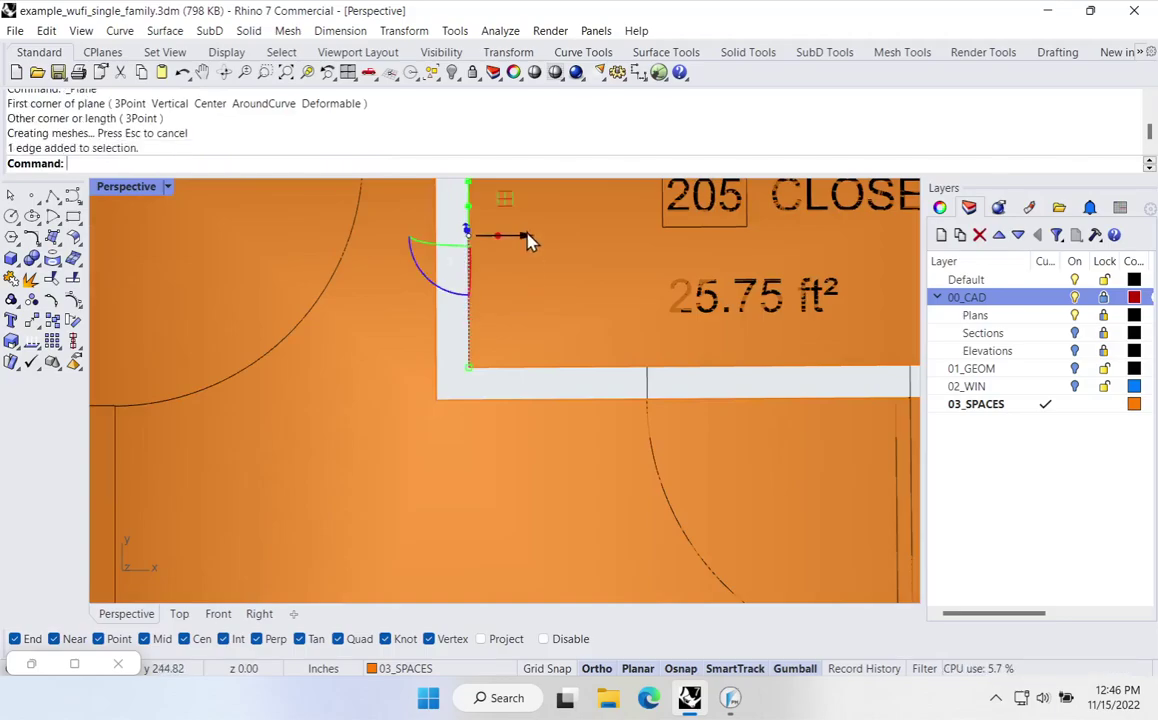
pyautogui.moveTo(522, 238); pyautogui.dragTo(509, 238)
pyautogui.keyDown('ctrl'); pyautogui.keyDown('shift'); pyautogui.click(519, 368); pyautogui.keyUp('shift'); pyautogui.keyUp('ctrl')
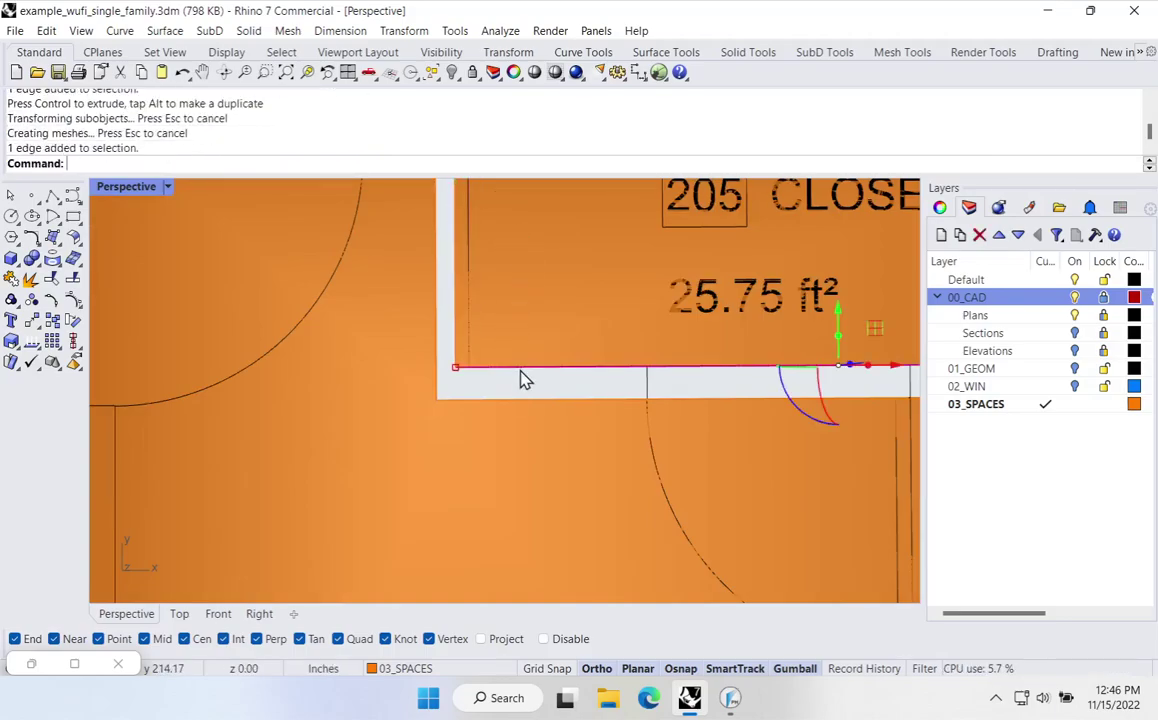
pyautogui.moveTo(836, 323); pyautogui.dragTo(822, 344)
pyautogui.press('Escape')
# Move the Bedroom 204 surface's edge along the closet door wall to meet the Closet 205 surface
pyautogui.keyDown('ctrl'); pyautogui.keyDown('shift'); pyautogui.click(459, 399); pyautogui.keyUp('shift'); pyautogui.keyUp('ctrl')
pyautogui.scroll(-8, 437, 400)
pyautogui.scroll(5, 810, 398)
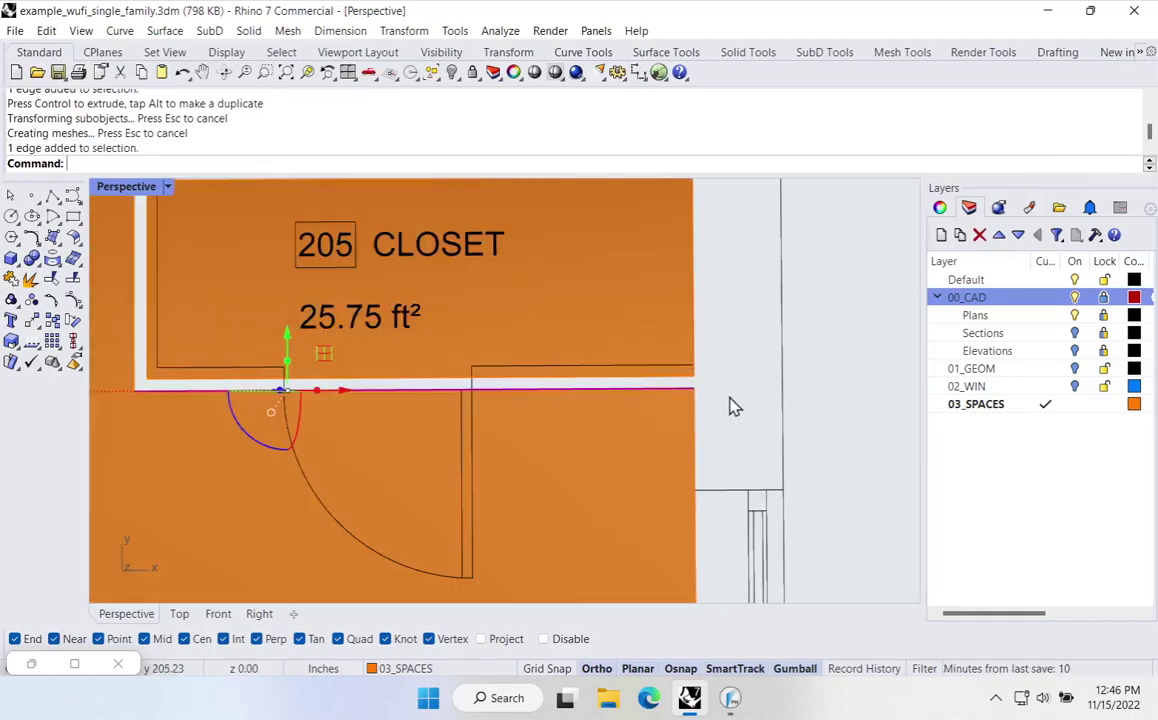
pyautogui.write('M')
pyautogui.press('Return')
pyautogui.click(695, 388)
pyautogui.click(693, 370)
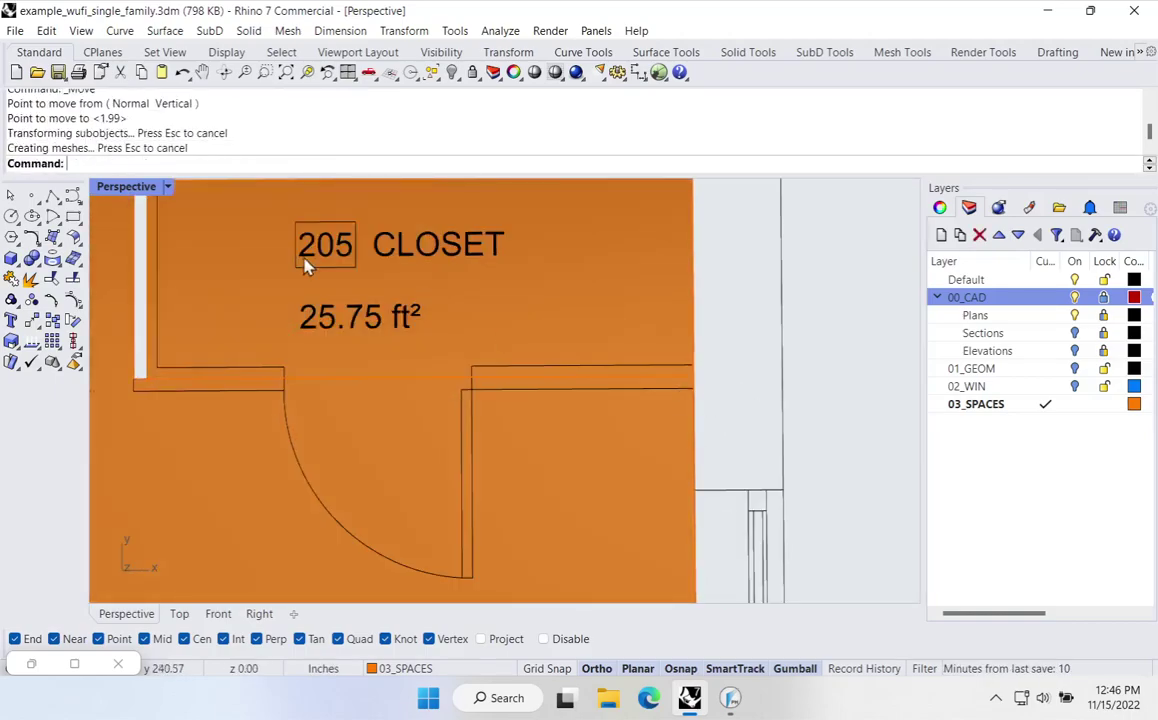
# Move the Bedroom 204 surface's entry-area edge beside the closet across the wall gap to meet the Closet 205 surface
pyautogui.keyDown('ctrl'); pyautogui.keyDown('shift'); pyautogui.click(135, 262); pyautogui.keyUp('shift'); pyautogui.keyUp('ctrl')
pyautogui.keyDown('shift'); pyautogui.moveTo(196, 317); pyautogui.dragTo(298, 369, button='right'); pyautogui.keyUp('shift')
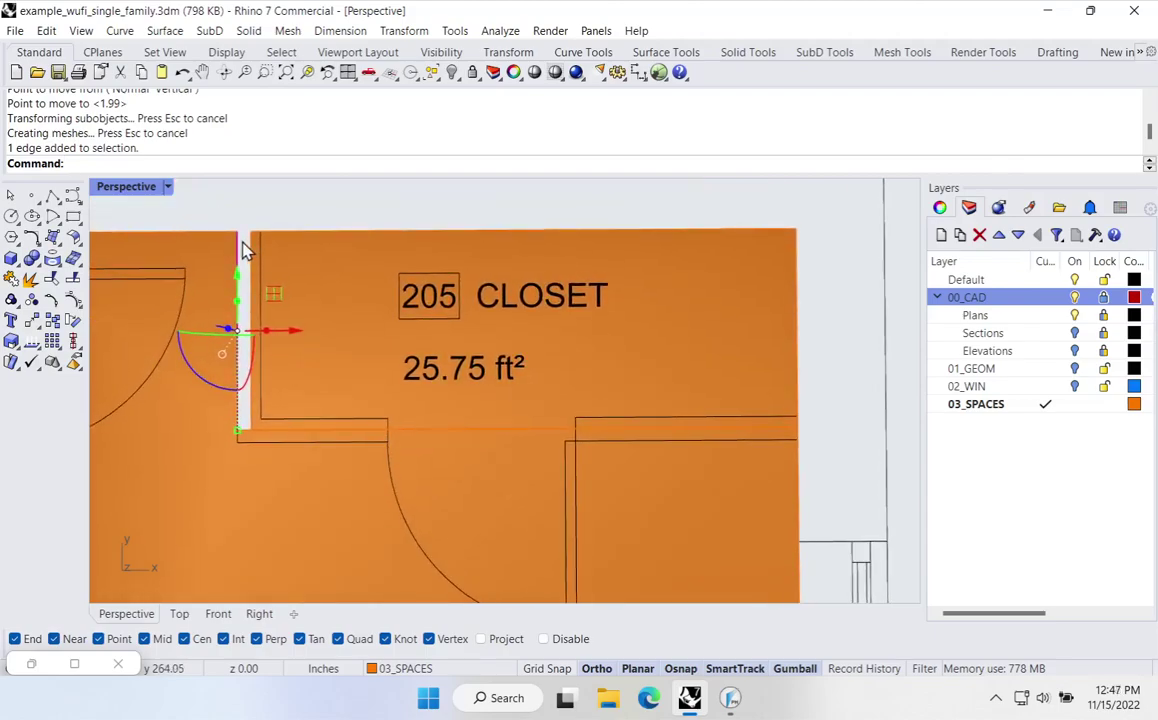
pyautogui.write('M')
pyautogui.press('Return')
pyautogui.click(238, 231)
pyautogui.click(250, 231)
# Name the Bedroom 204 surface 204_Bedroom in its object properties
pyautogui.scroll(-9, 437, 328)
pyautogui.moveTo(437, 328); pyautogui.dragTo(467, 340, button='right')
pyautogui.scroll(-6, 467, 340)
pyautogui.keyDown('shift'); pyautogui.moveTo(307, 372); pyautogui.dragTo(500, 472, button='right'); pyautogui.keyUp('shift')
pyautogui.scroll(2, 646, 381)
pyautogui.scroll(2, 645, 380)
pyautogui.click(548, 320)
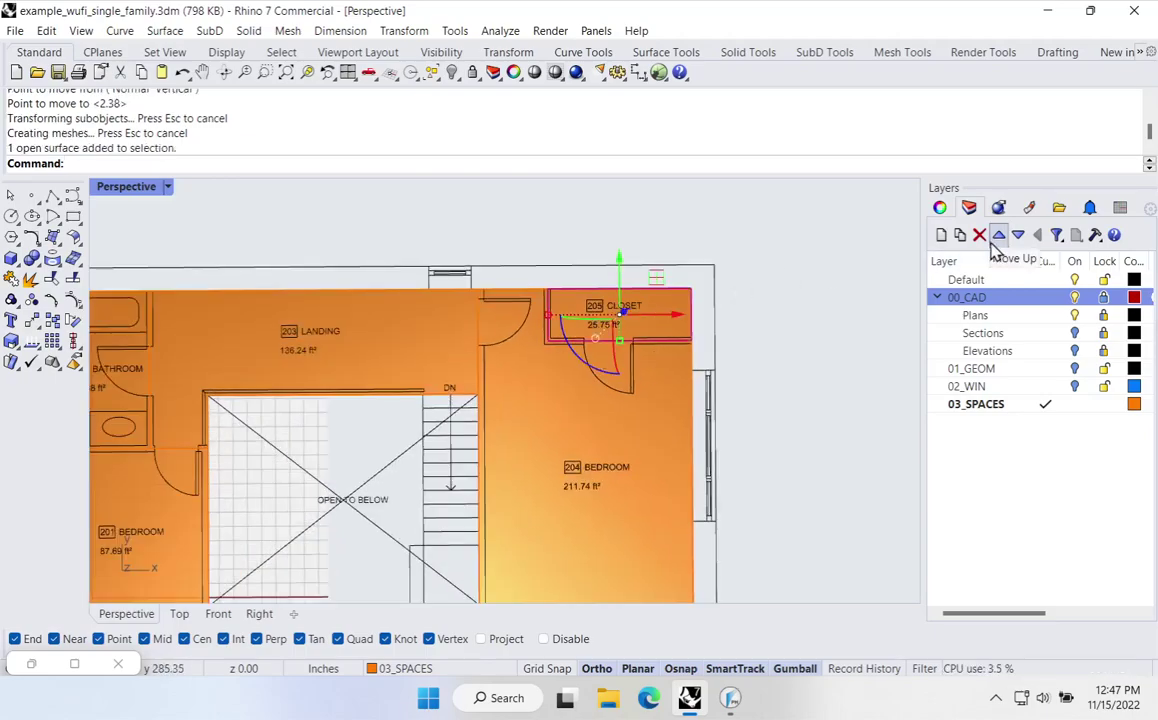
pyautogui.click(670, 463)
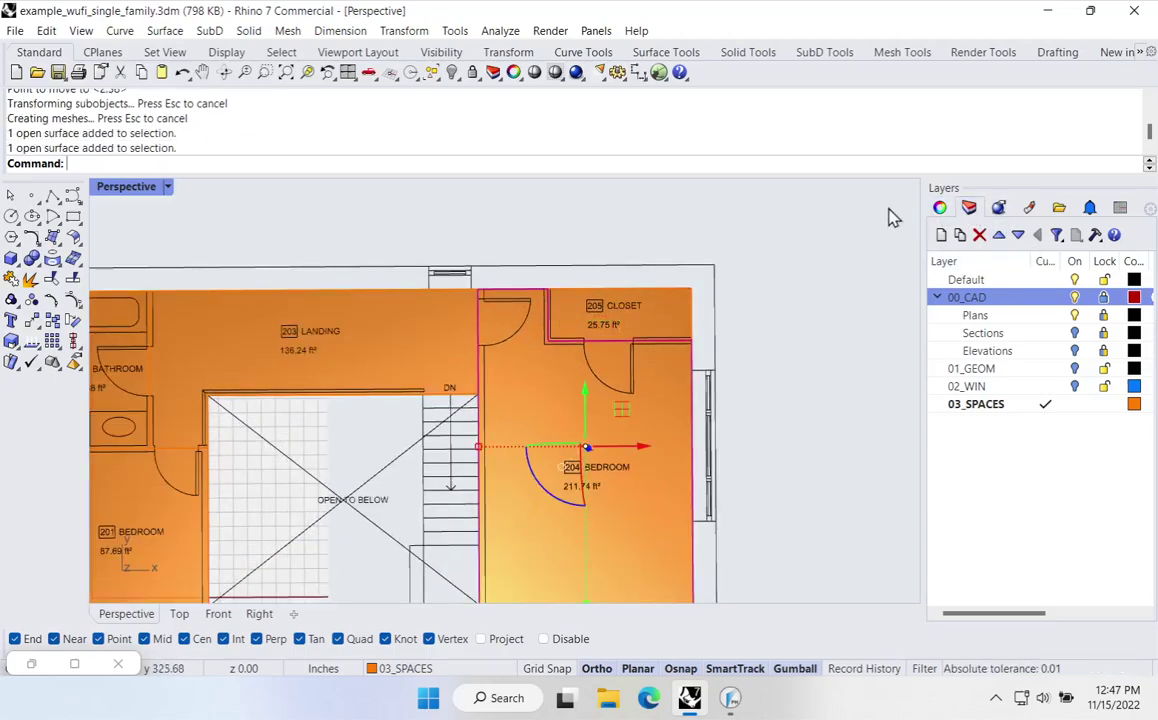
pyautogui.click(939, 207)
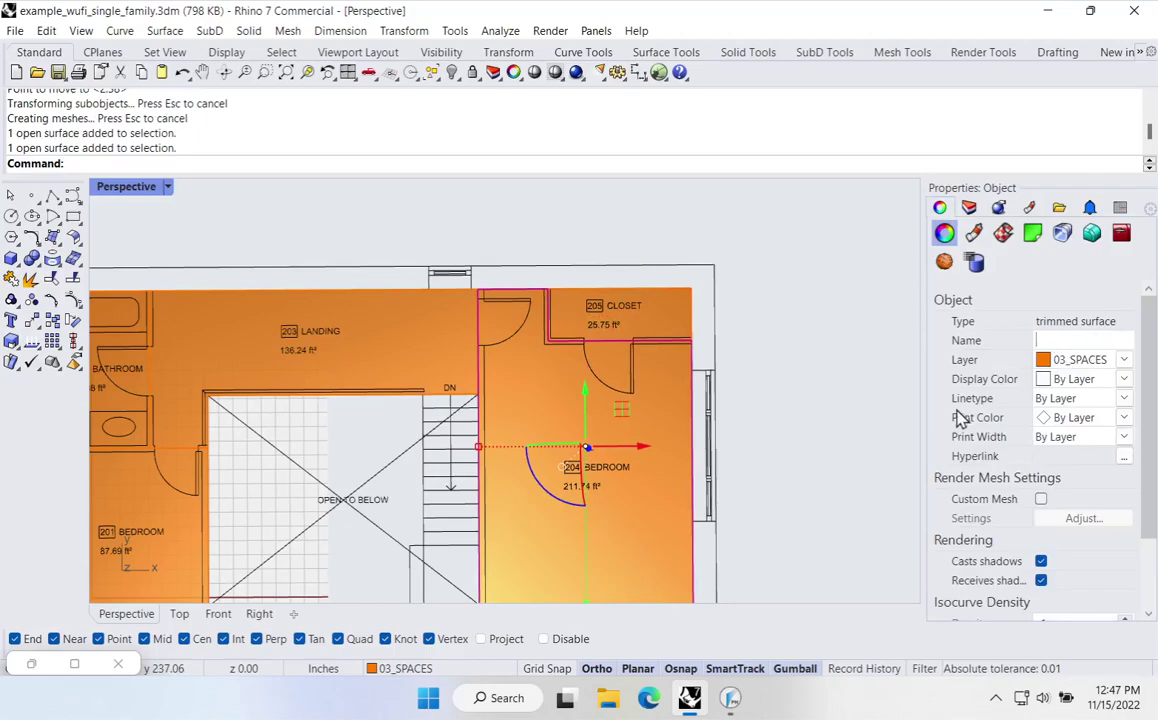
pyautogui.click(1080, 340)
pyautogui.write('204_Bedroom')
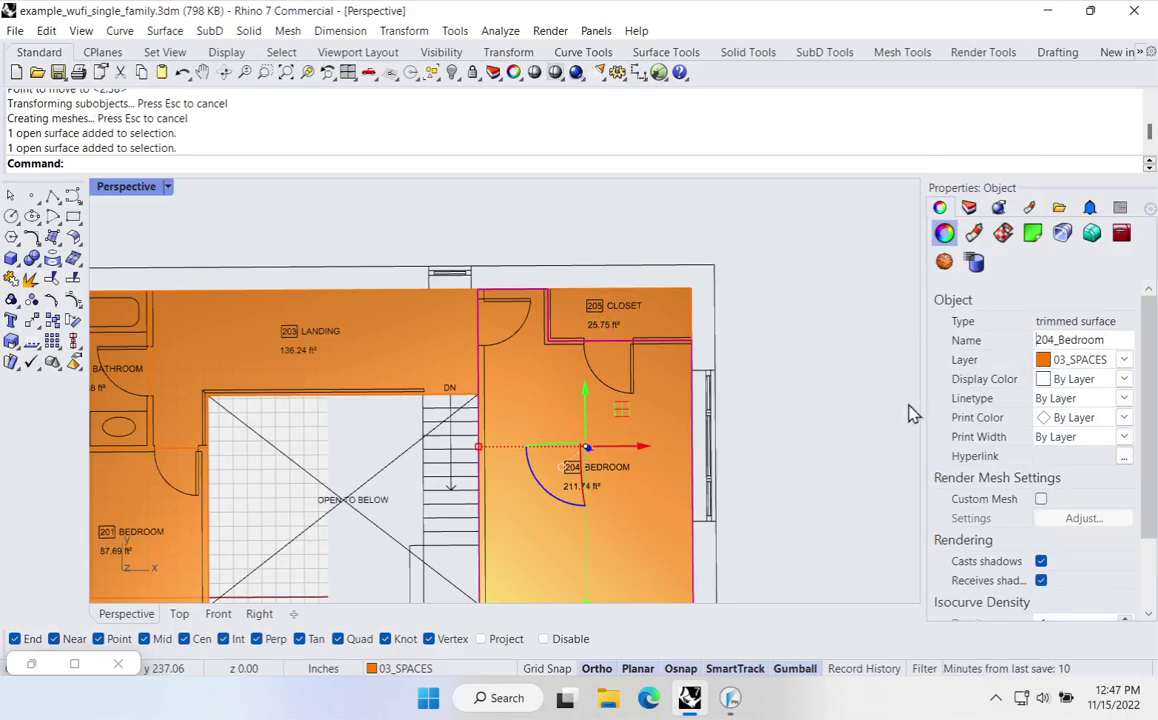
# Name the Closet 205 surface 205_CL and the Landing 203 surface 203_Landing
pyautogui.click(651, 328)
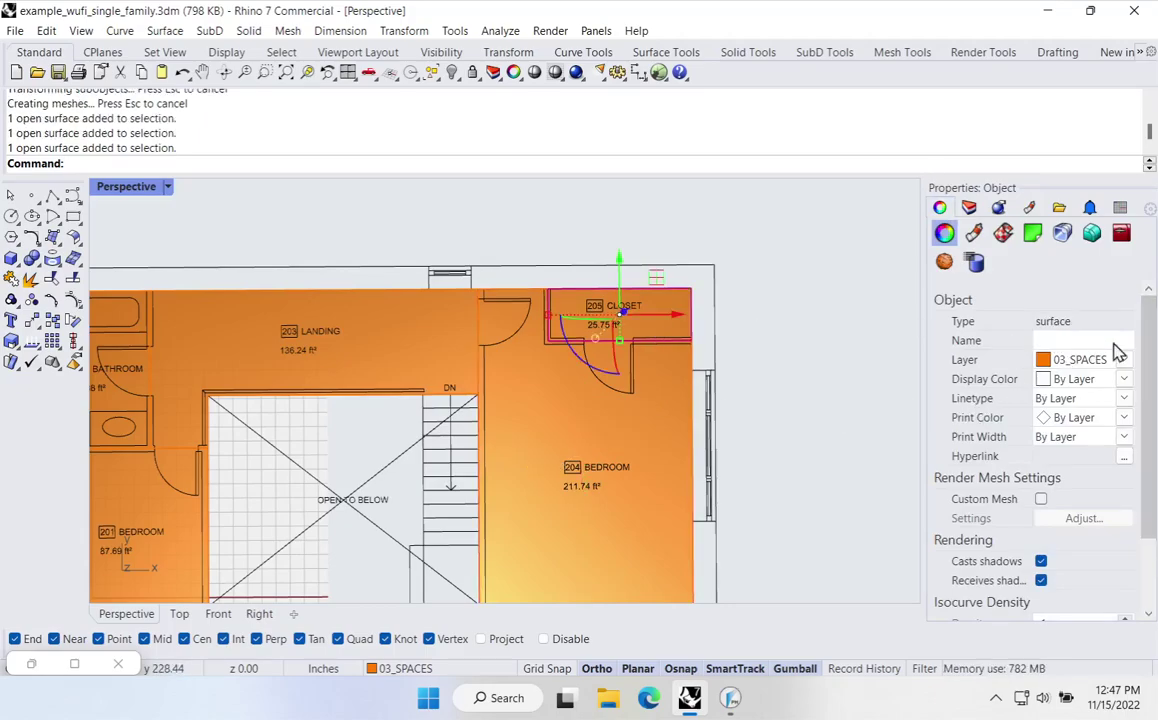
pyautogui.write('205_CL')
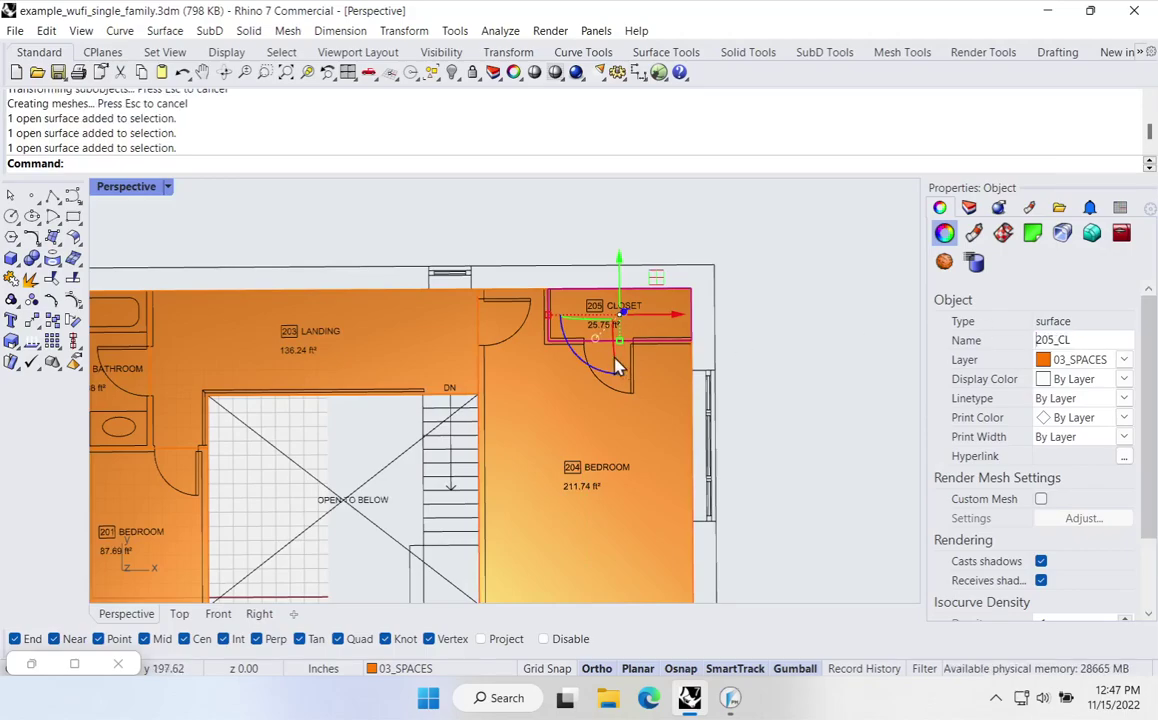
pyautogui.click(365, 357)
pyautogui.write('2')
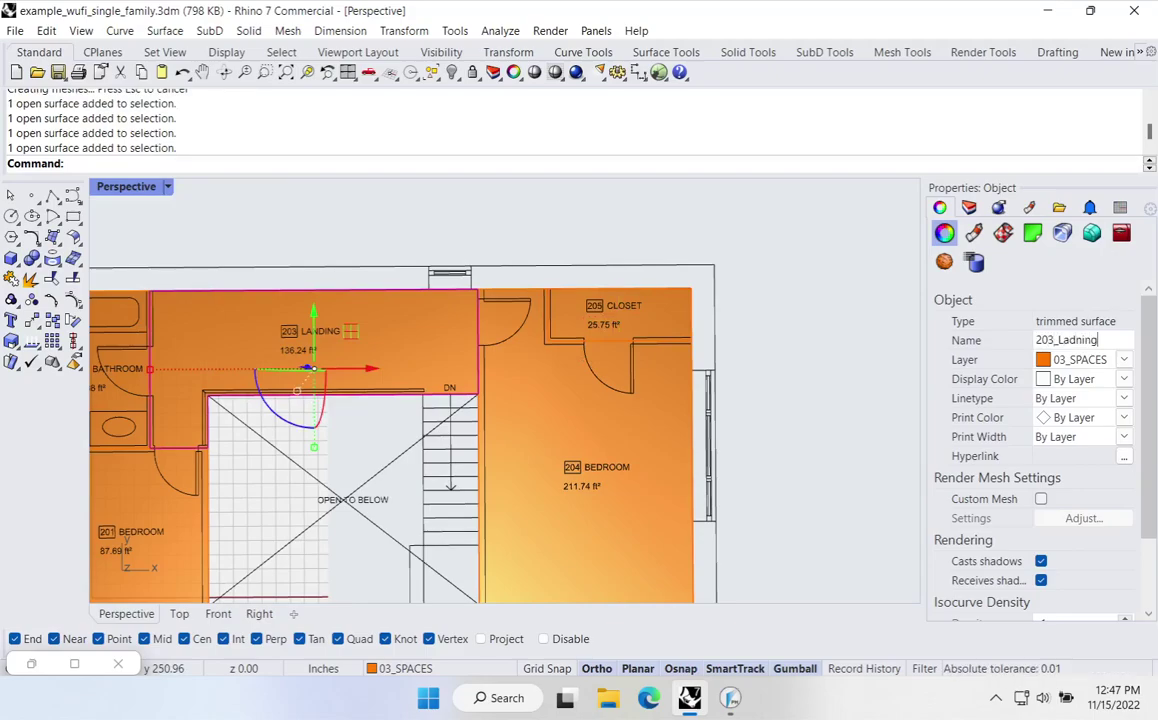
pyautogui.moveTo(1077, 340); pyautogui.dragTo(1123, 343)
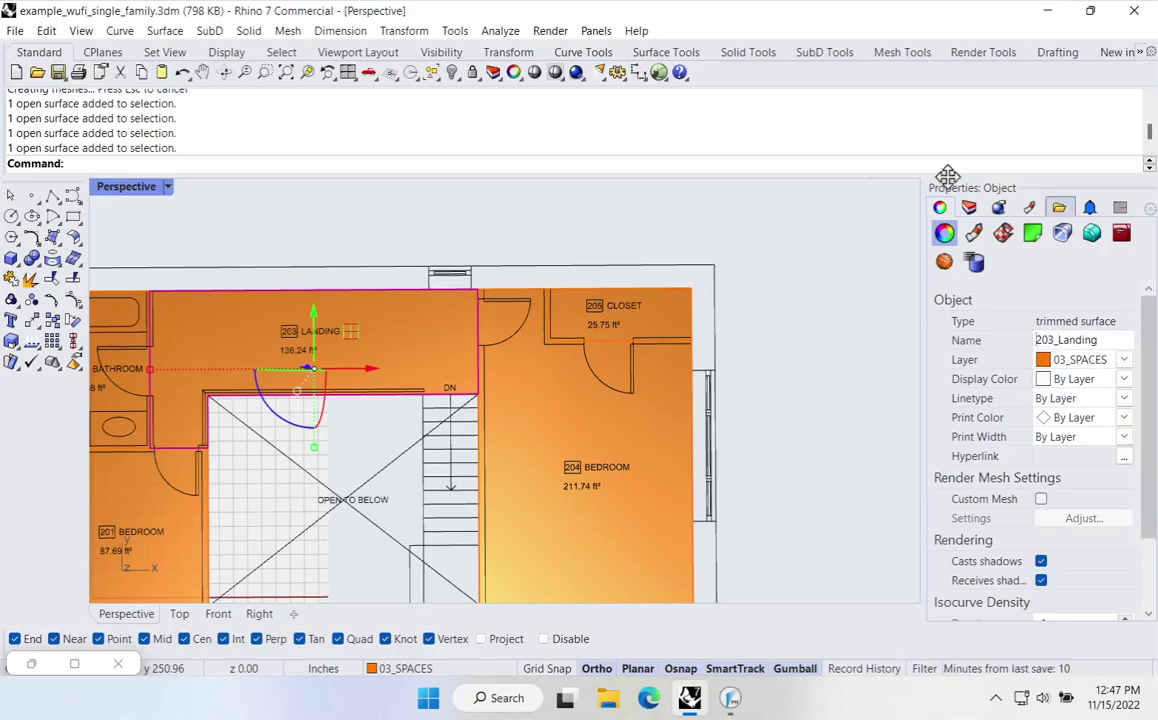
# Name the Bathroom 202 surface 202_Bathroom and the Bedroom 201 surface 201_Bedroom
pyautogui.click(359, 201)
pyautogui.keyDown('shift'); pyautogui.moveTo(336, 313); pyautogui.dragTo(560, 266, button='right'); pyautogui.keyUp('shift')
pyautogui.click(370, 298)
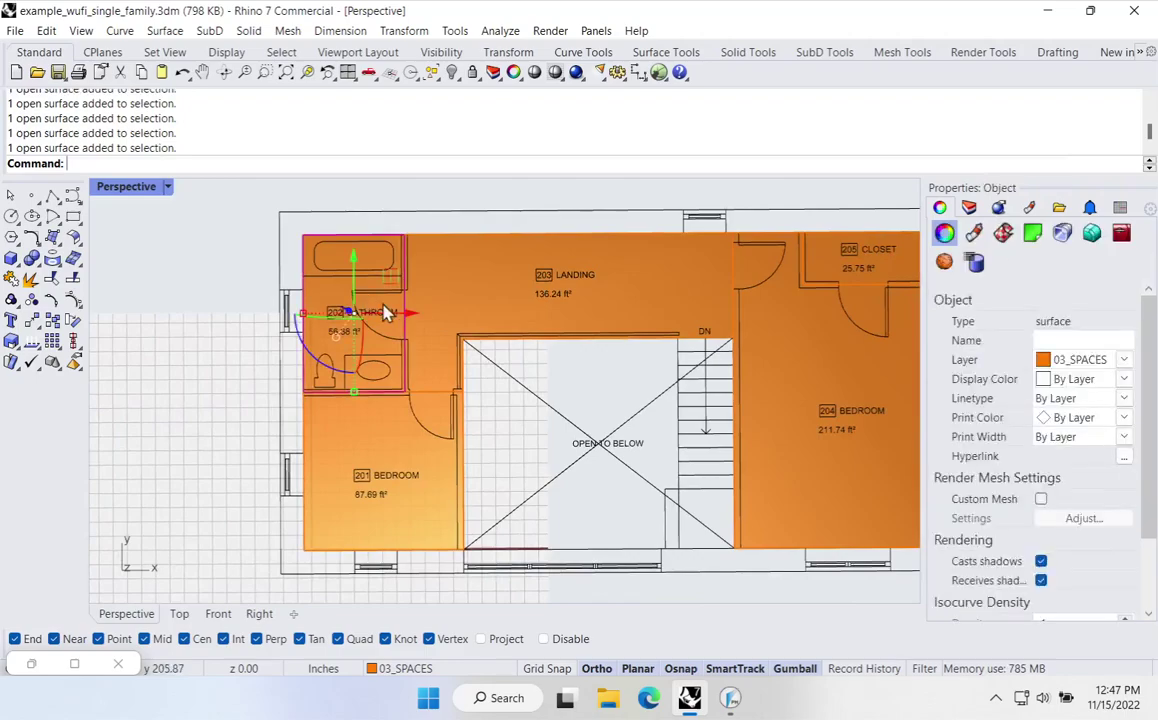
pyautogui.click(1068, 340)
pyautogui.write('202_Bathroom')
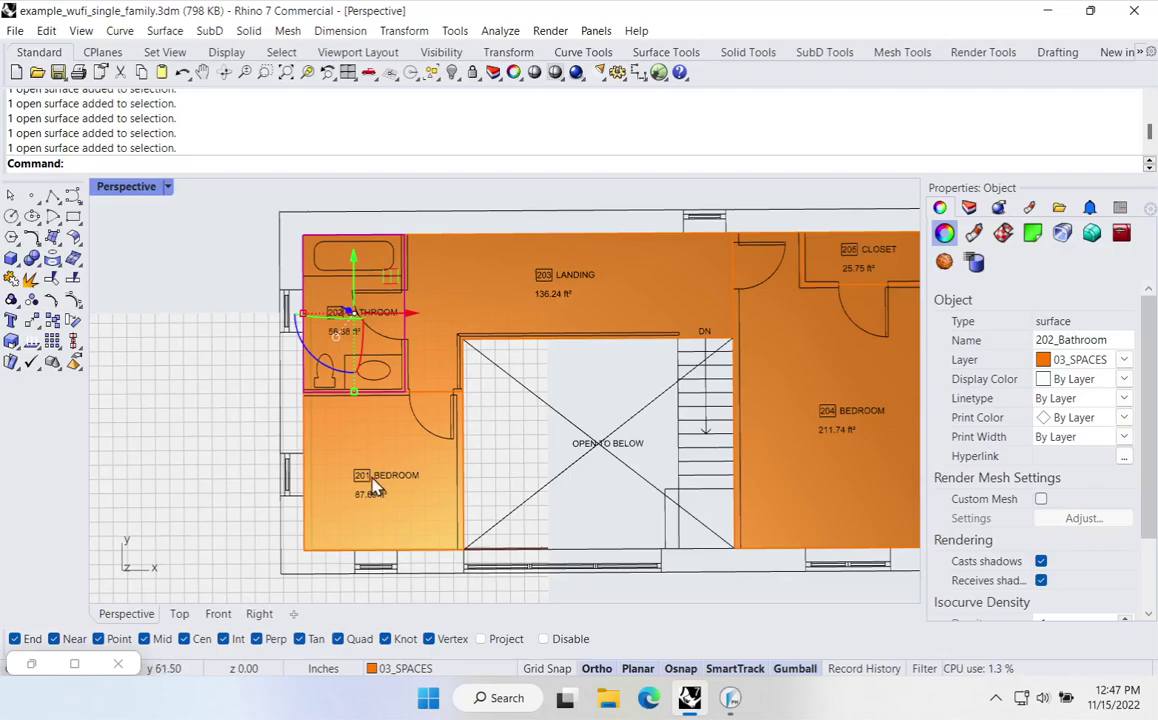
pyautogui.click(375, 487)
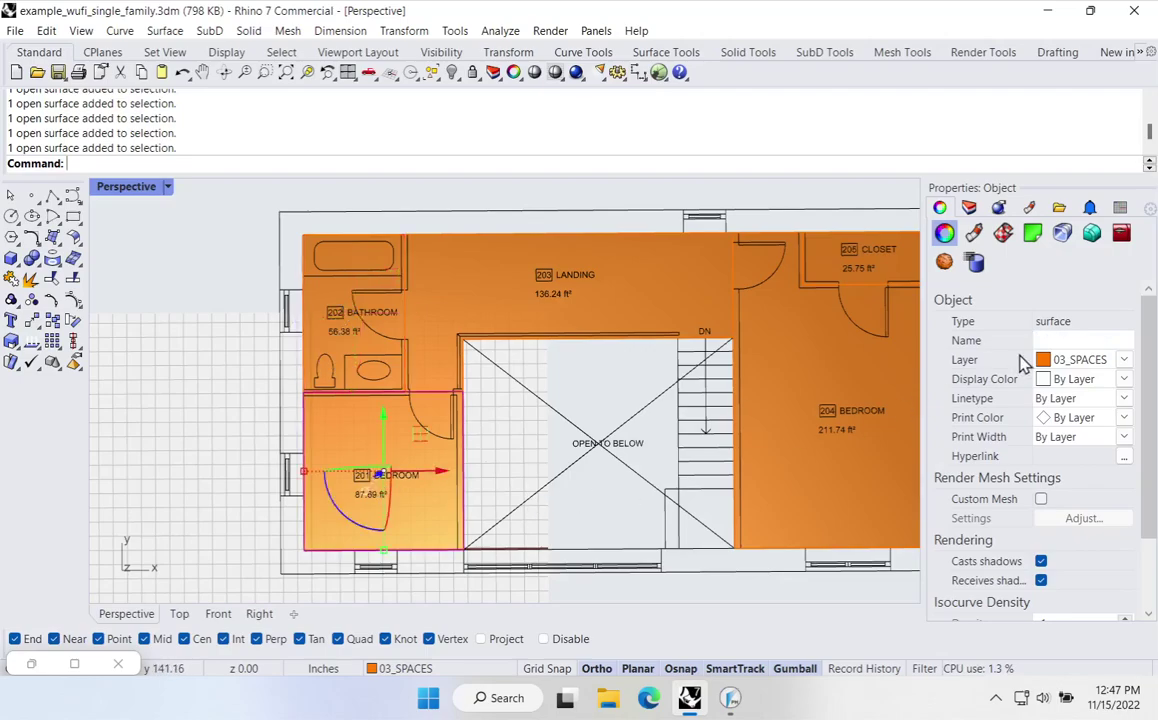
pyautogui.write('201_Bedroom')
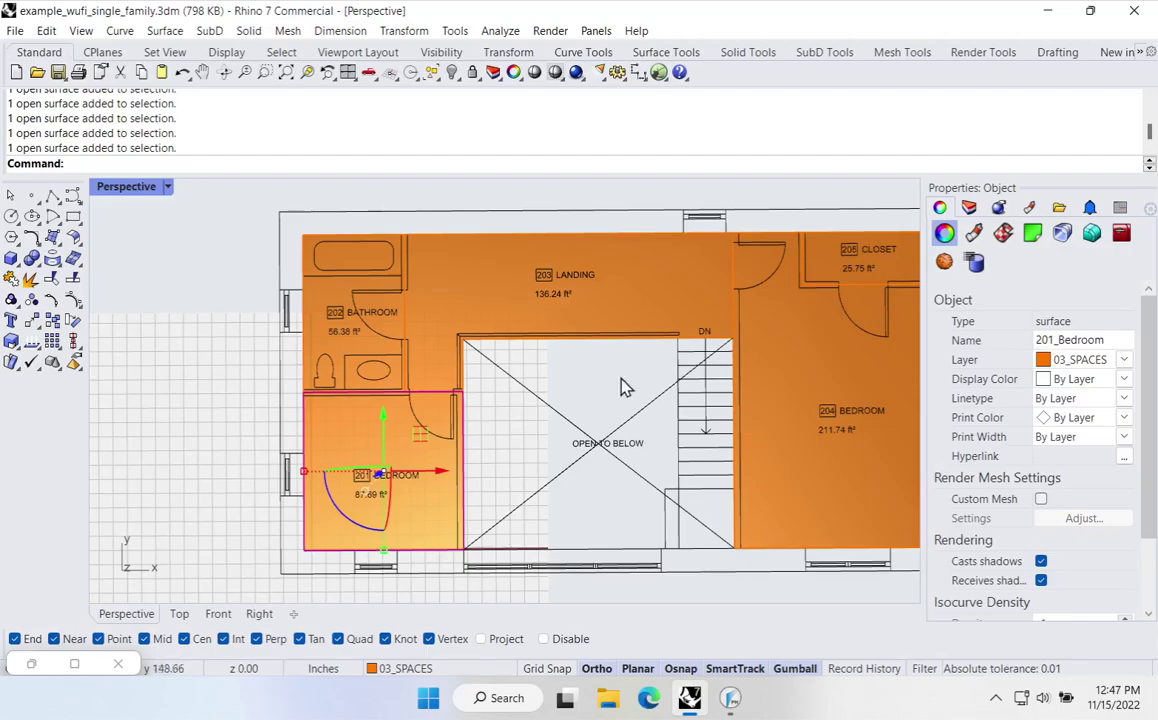
# Check the names assigned to the Landing 203 and Bedroom 204 surfaces, and bring the layer list back up
pyautogui.click(664, 421)
pyautogui.moveTo(664, 421); pyautogui.dragTo(481, 300, button='right')
pyautogui.click(481, 300)
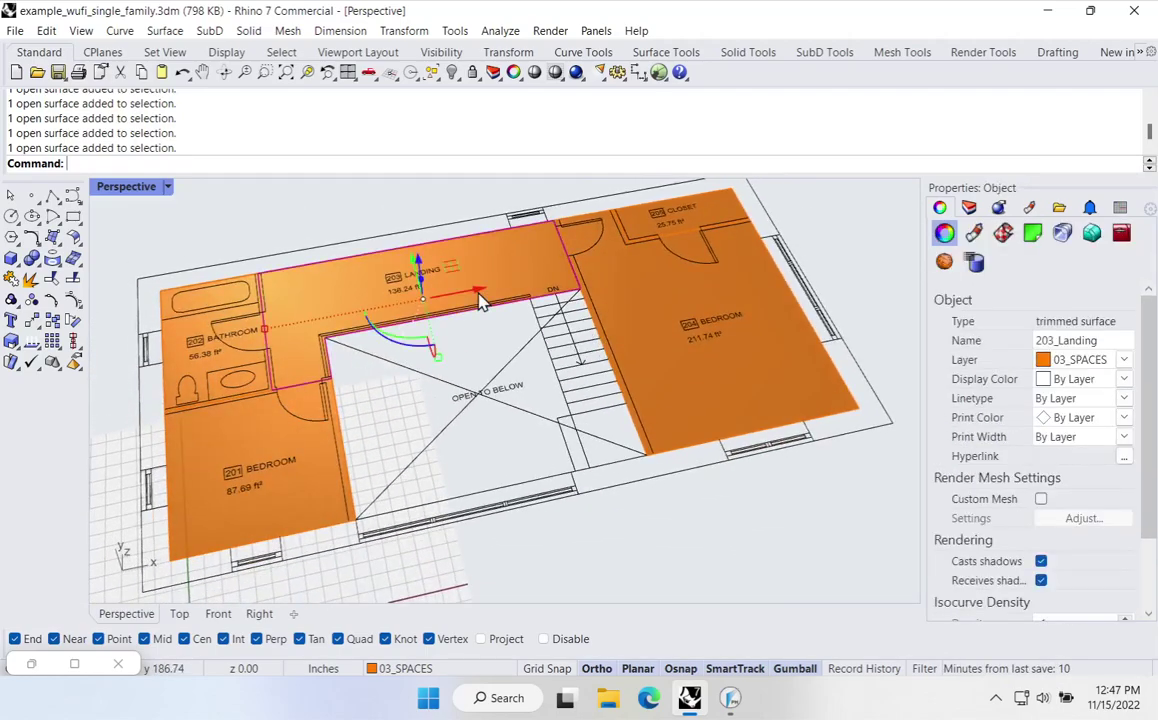
pyautogui.click(740, 312)
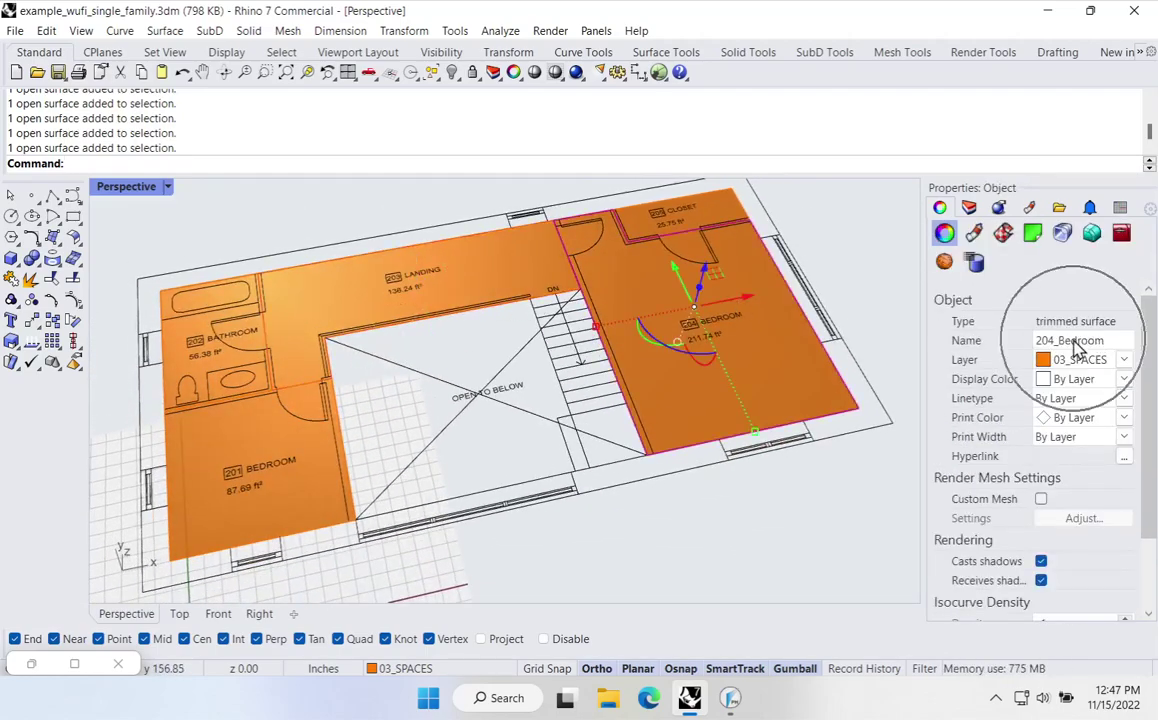
pyautogui.click(790, 242)
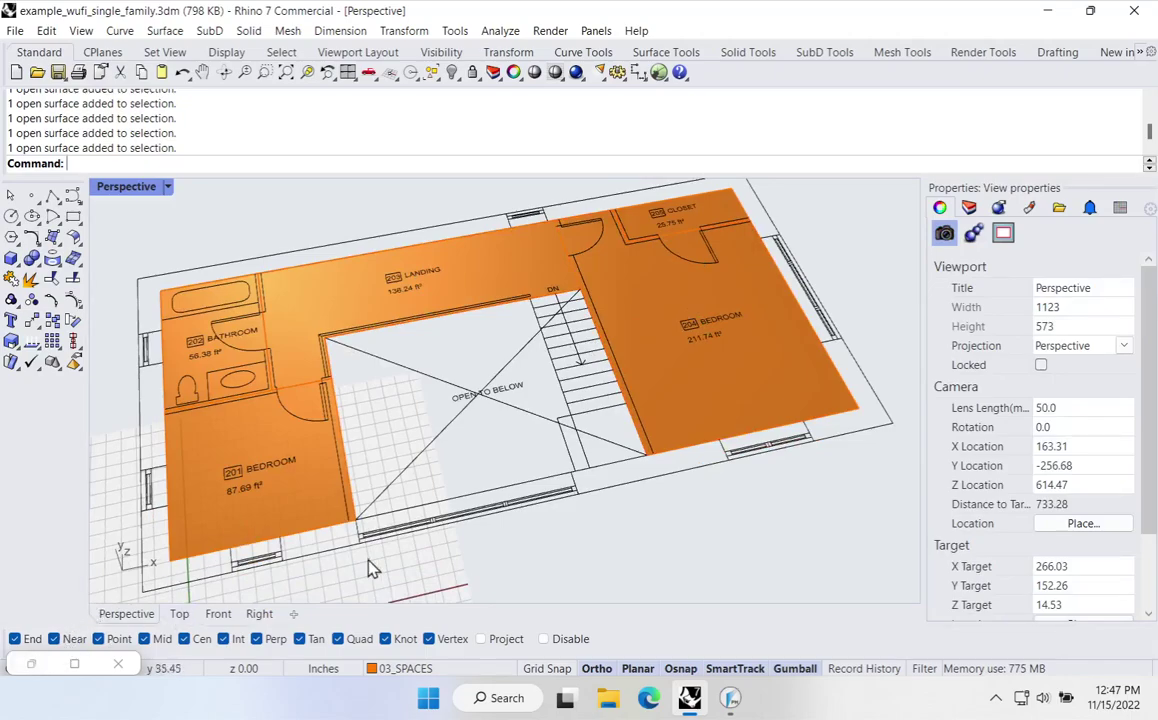
pyautogui.moveTo(542, 505); pyautogui.dragTo(538, 488, button='right')
pyautogui.click(969, 208)
pyautogui.click(994, 407)
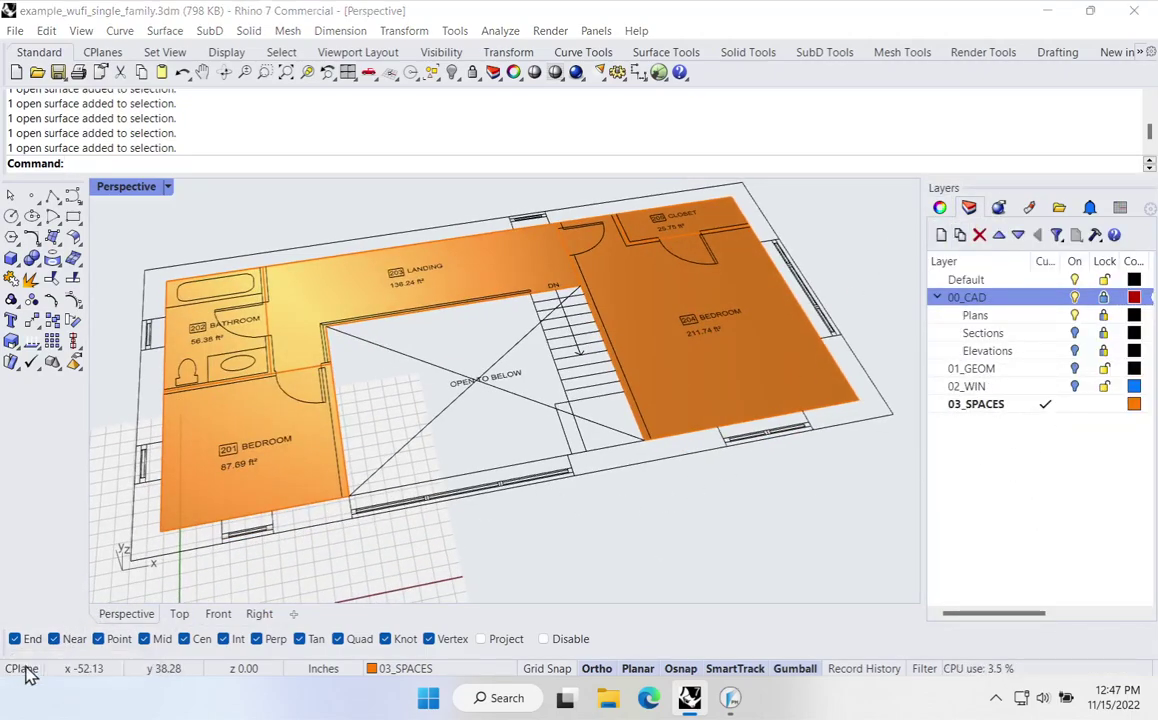
# Switch to Grasshopper, add a panel above the space-creation component, and feed its spaces_ output into the panel
pyautogui.click(31, 664)
pyautogui.rightClick(503, 278)
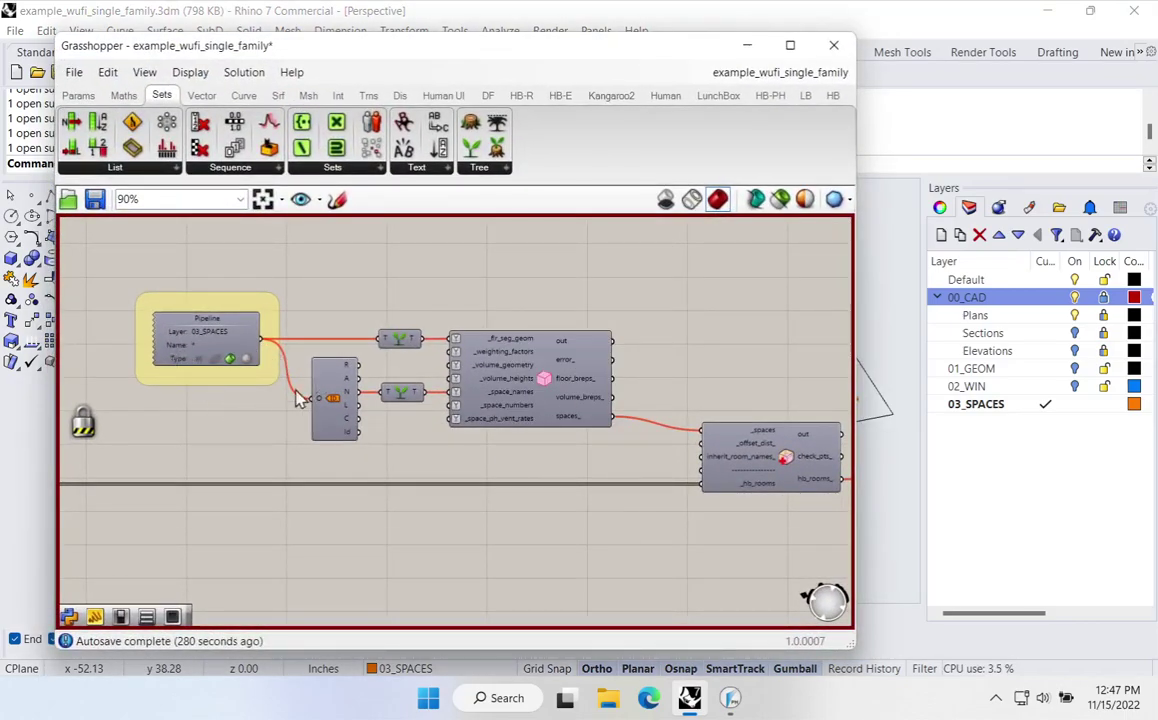
pyautogui.moveTo(200, 335); pyautogui.dragTo(212, 335)
pyautogui.doubleClick(390, 273)
pyautogui.write('//')
pyautogui.press('Return')
pyautogui.moveTo(617, 420); pyautogui.dragTo(334, 271)
# Enlarge the panel and check the names of the ground-floor and upper-floor spaces listed in it
pyautogui.moveTo(475, 281); pyautogui.dragTo(265, 318, button='right')
pyautogui.moveTo(219, 329); pyautogui.dragTo(830, 500)
pyautogui.scroll(5, 505, 285)
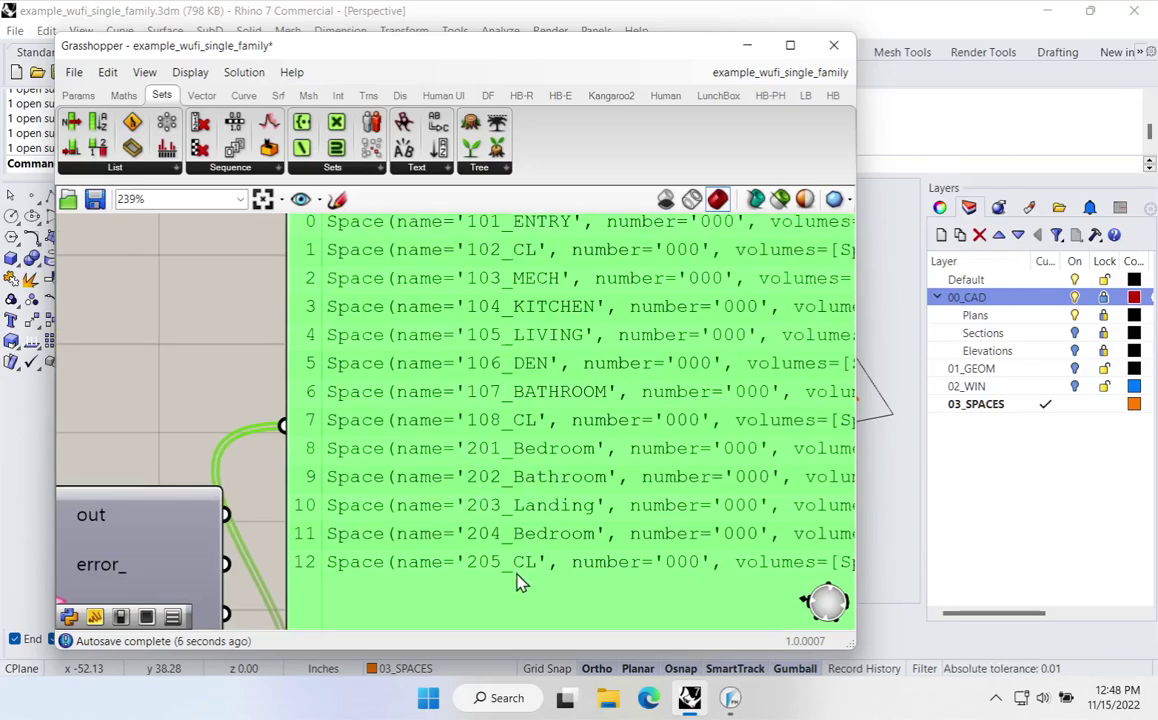
pyautogui.scroll(-1, 492, 503)
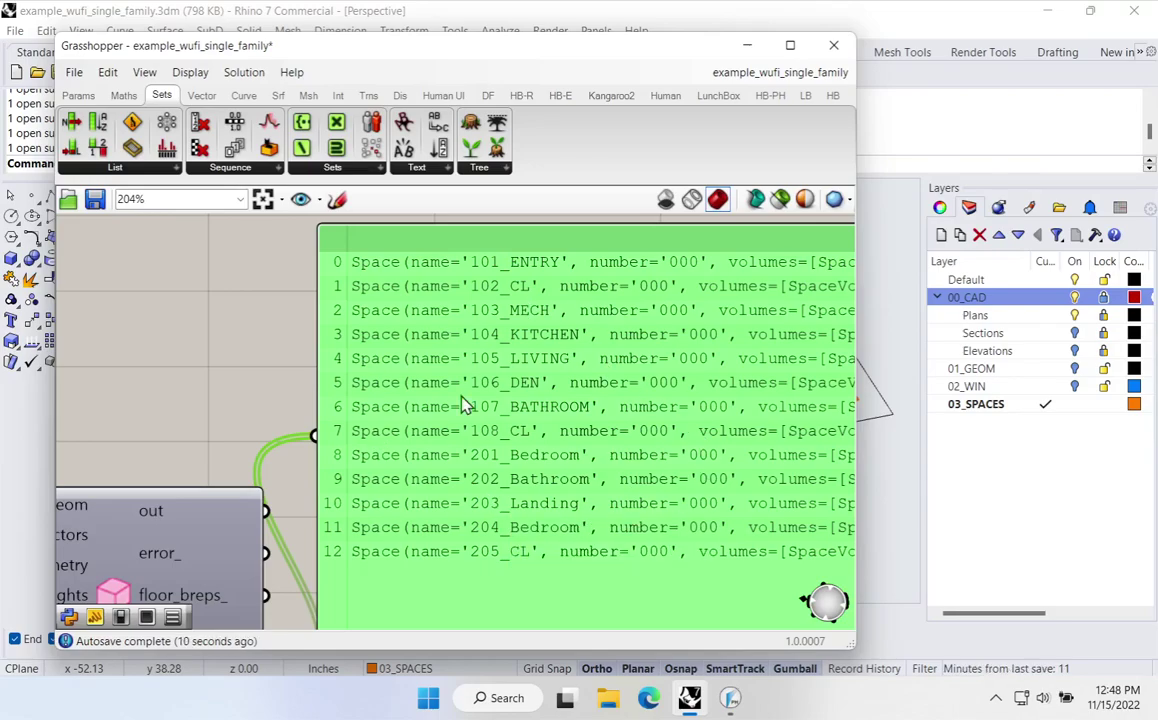
pyautogui.scroll(-4, 481, 421)
pyautogui.moveTo(487, 449); pyautogui.dragTo(516, 386)
pyautogui.moveTo(563, 489); pyautogui.dragTo(503, 352, button='right')
pyautogui.moveTo(489, 471); pyautogui.dragTo(500, 472)
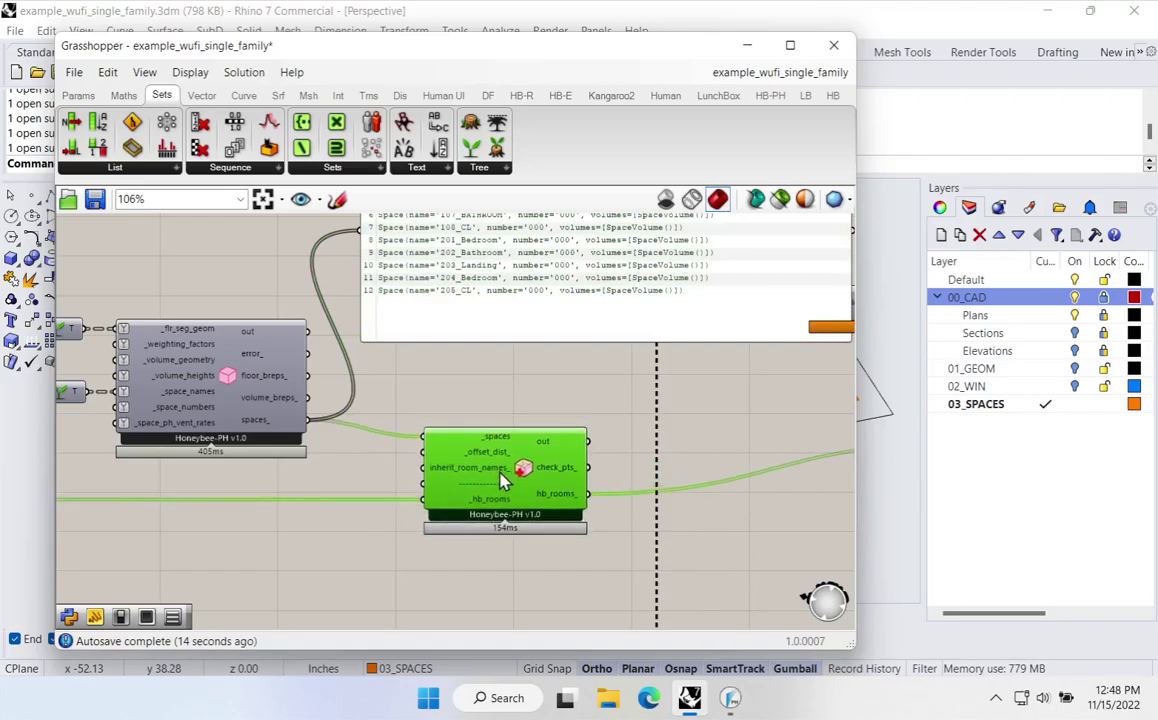
# Delete the panel attached to the spaces_ output
pyautogui.moveTo(502, 455); pyautogui.dragTo(492, 542, button='right')
pyautogui.scroll(-2, 525, 390)
pyautogui.click(525, 390)
pyautogui.press('Delete')
# In the EXPORT TO WUFI-XML group, set the export toggle to True to write the files, and reset it to False
pyautogui.moveTo(403, 503); pyautogui.dragTo(529, 451, button='right')
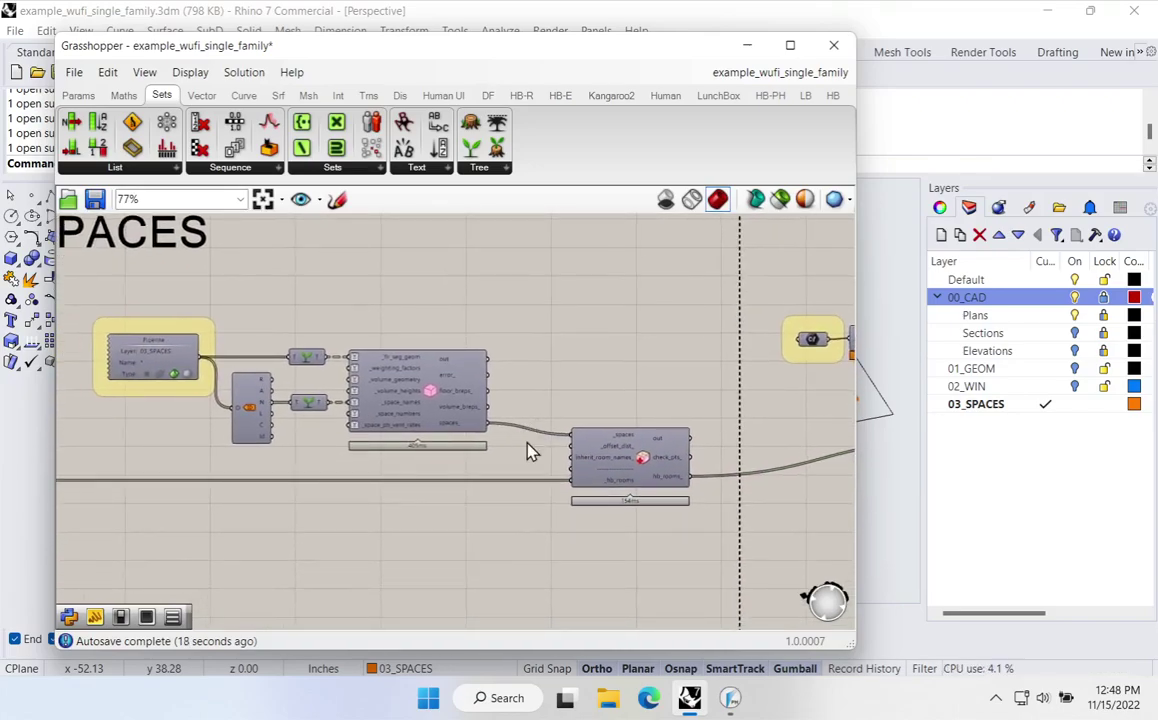
pyautogui.moveTo(808, 450); pyautogui.dragTo(218, 470, button='right')
pyautogui.moveTo(500, 476); pyautogui.dragTo(440, 510, button='right')
pyautogui.doubleClick(416, 489)
pyautogui.scroll(3, 424, 498)
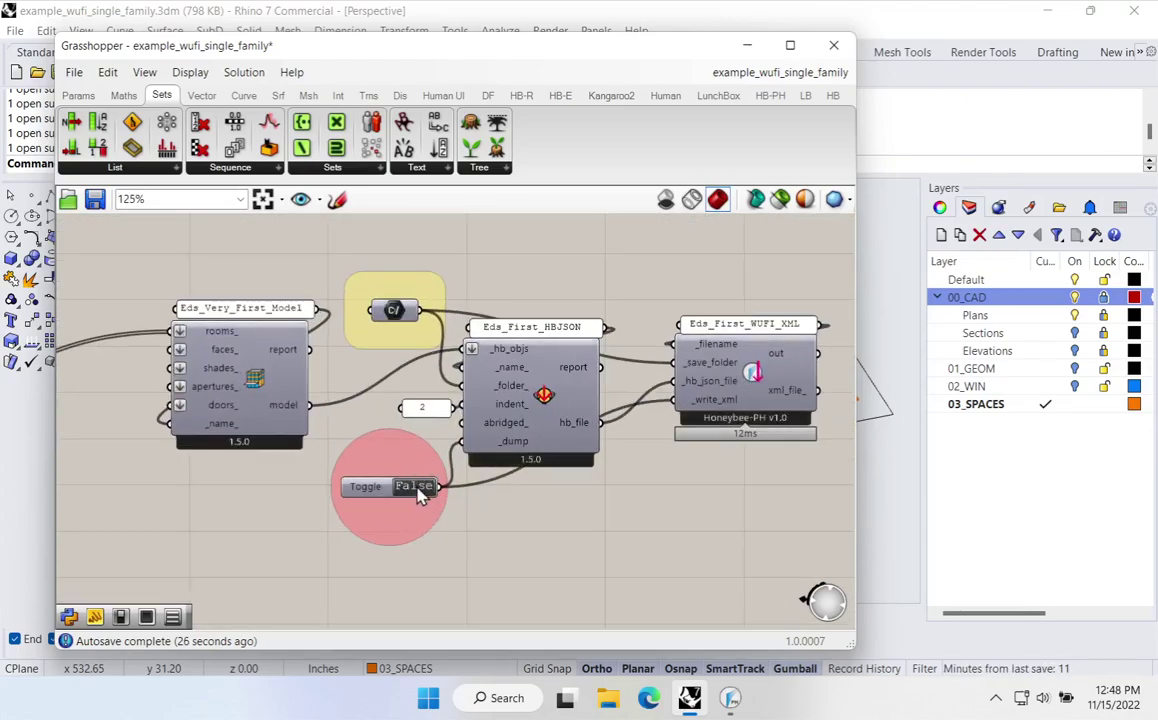
pyautogui.doubleClick(412, 490)
pyautogui.scroll(4, 414, 496)
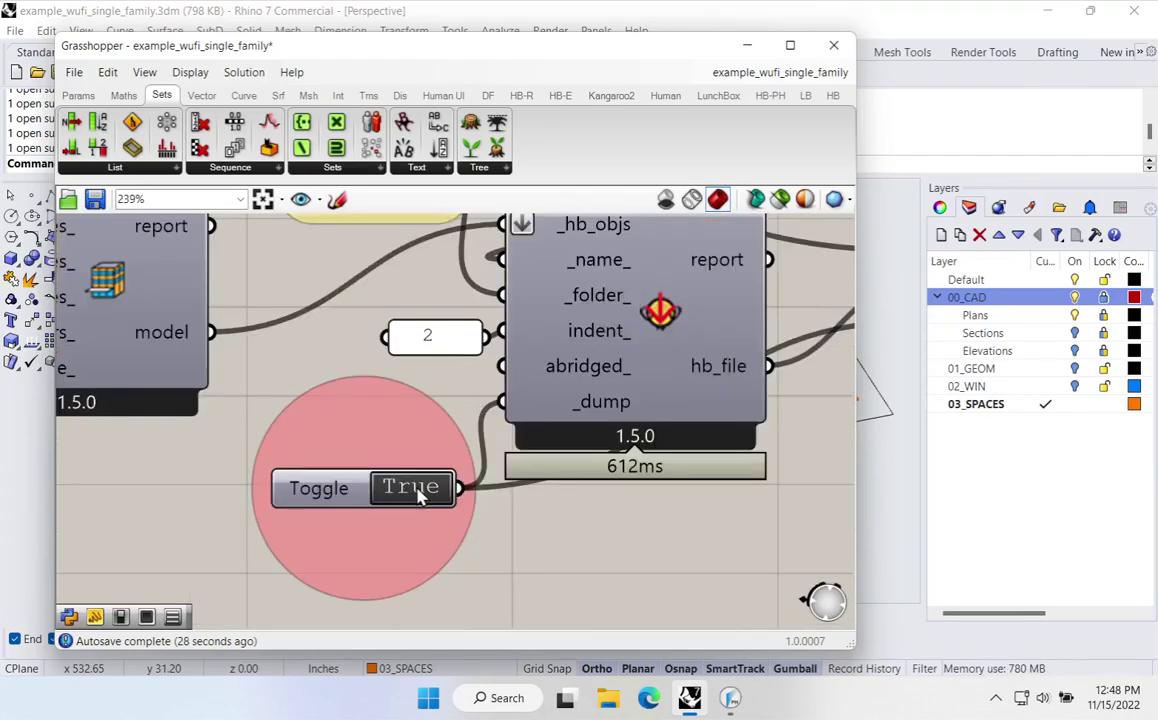
pyautogui.doubleClick(416, 489)
pyautogui.scroll(-9, 410, 490)
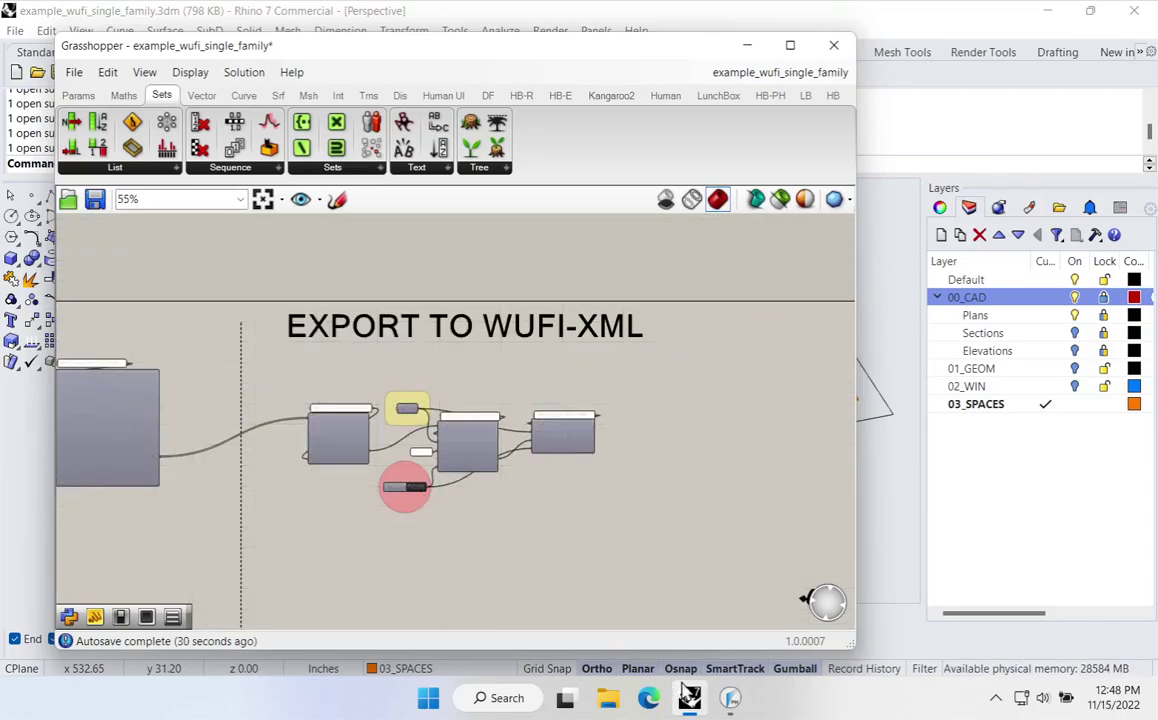
# Switch to WUFI-Passive and open Eds_First_WUFI_XML_11_15_12_48_29 from the Desktop without saving the current project
pyautogui.click(731, 702)
pyautogui.moveTo(523, 117); pyautogui.dragTo(490, 108)
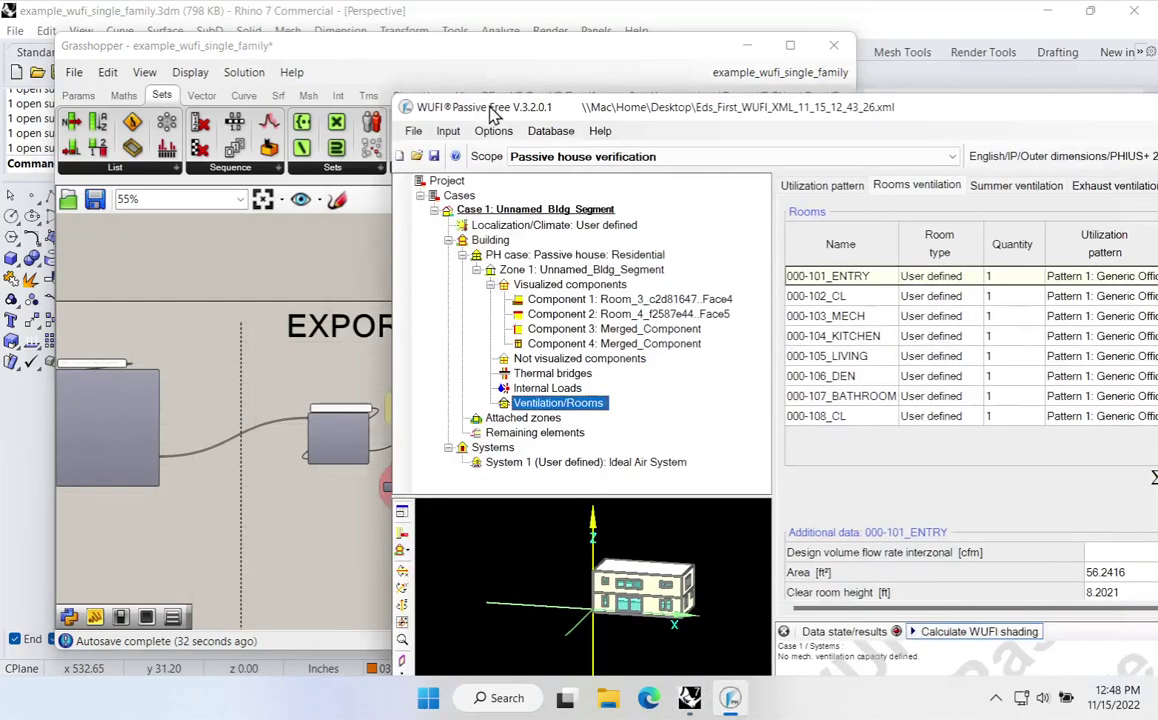
pyautogui.doubleClick(490, 115)
pyautogui.click(20, 38)
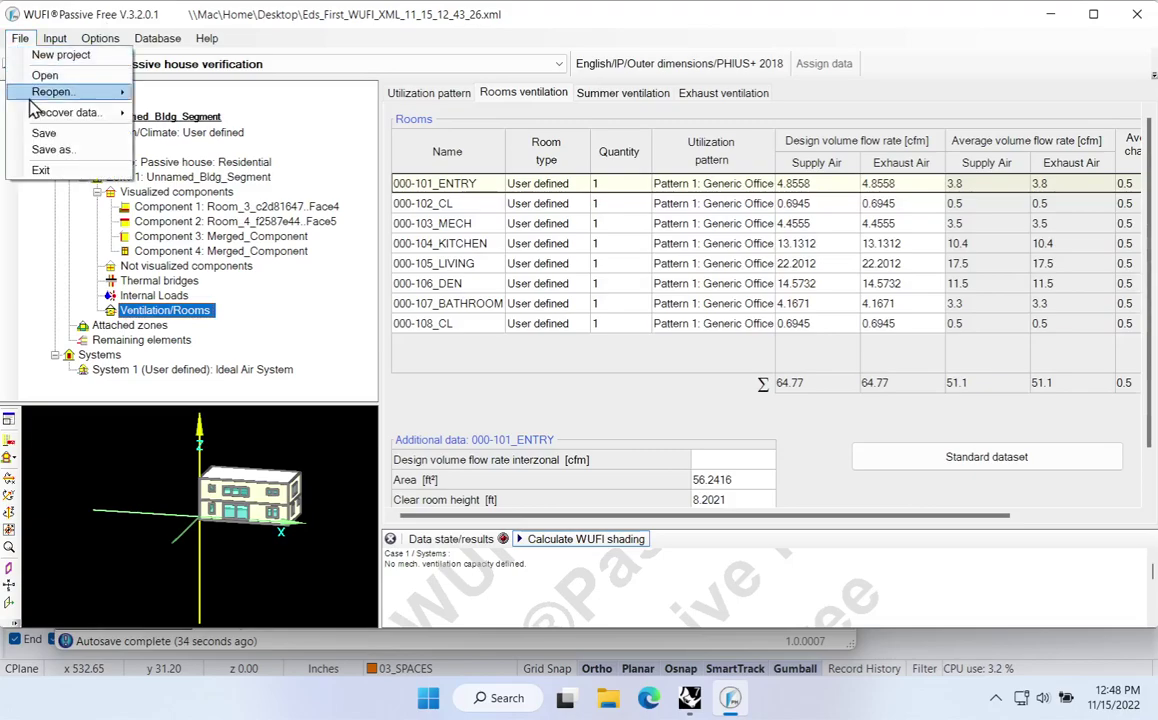
pyautogui.click(47, 76)
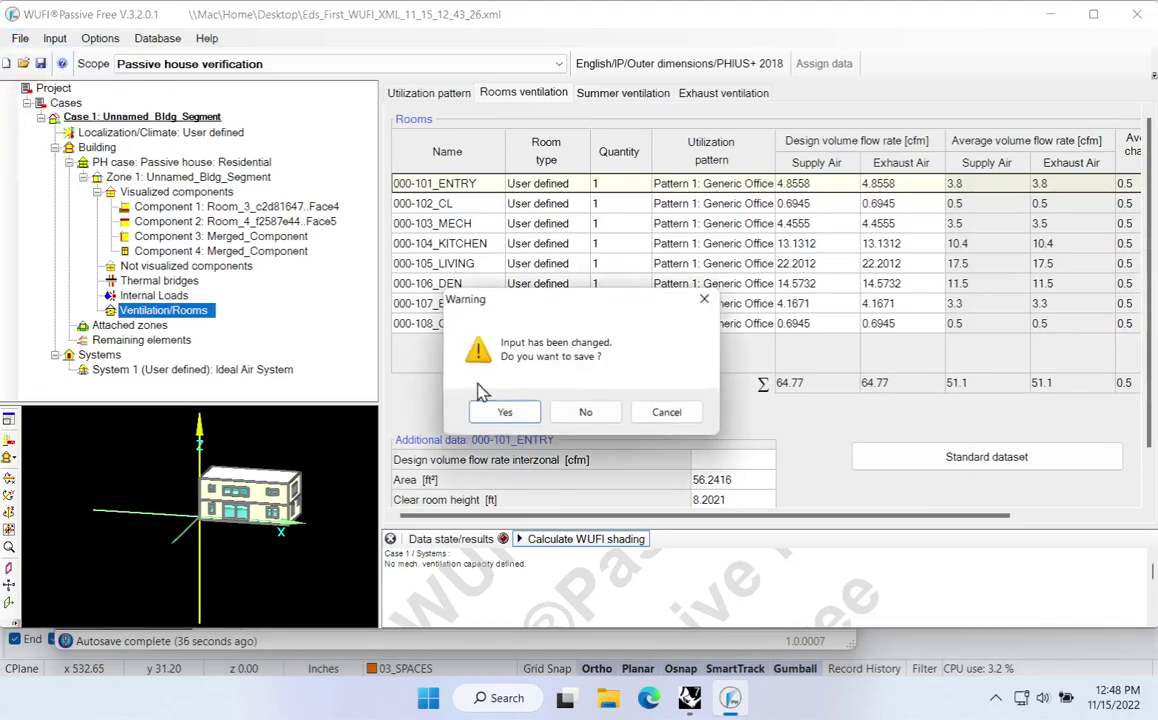
pyautogui.click(608, 420)
pyautogui.scroll(5, 160, 185)
pyautogui.click(142, 176)
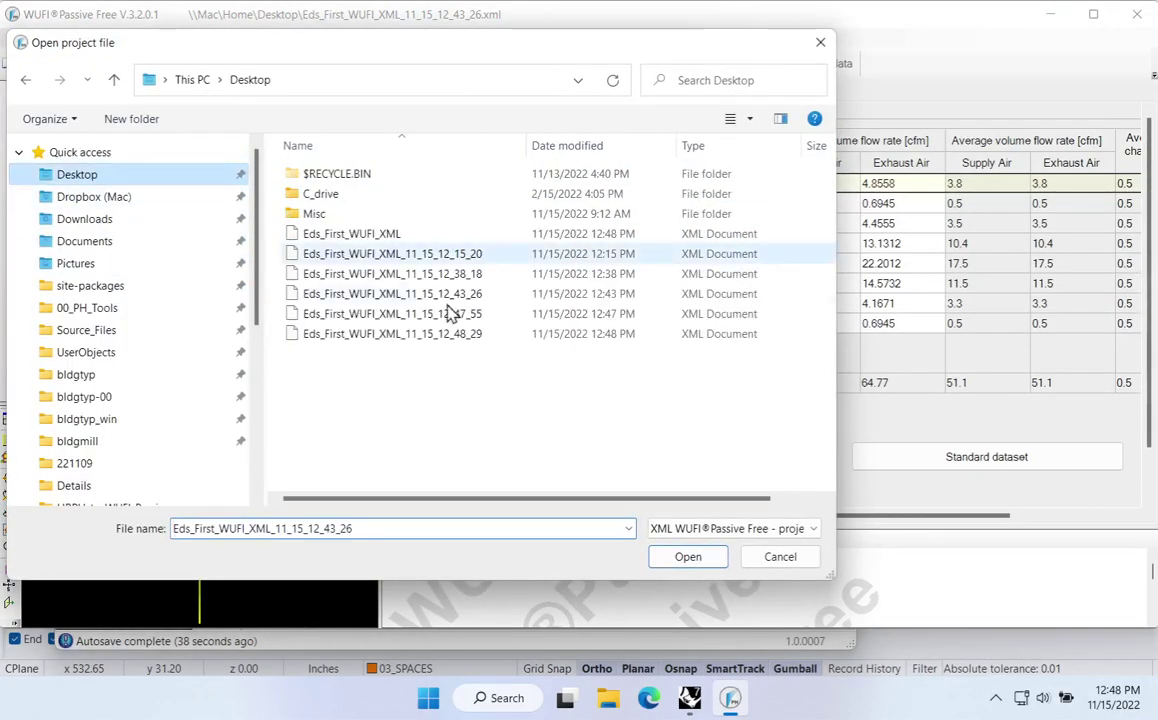
pyautogui.click(490, 335)
pyautogui.click(688, 558)
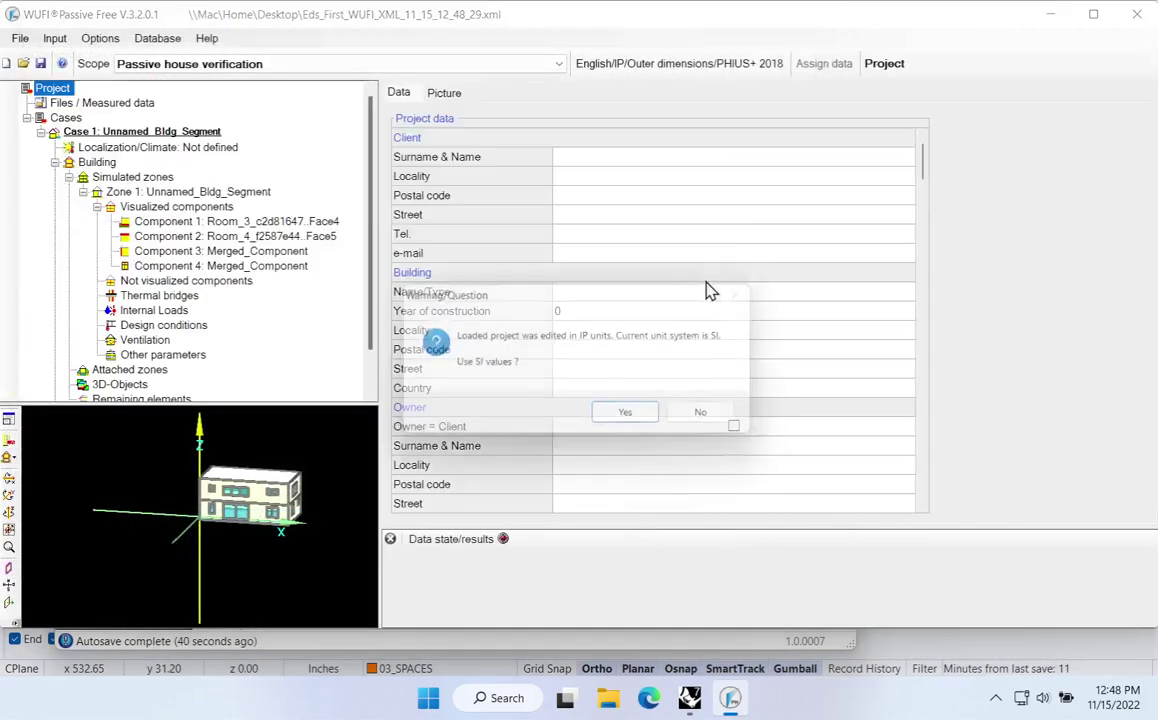
pyautogui.click(630, 418)
# Set the scope to Passive house verification and show the Ventilation/Rooms data of Zone 1
pyautogui.click(200, 64)
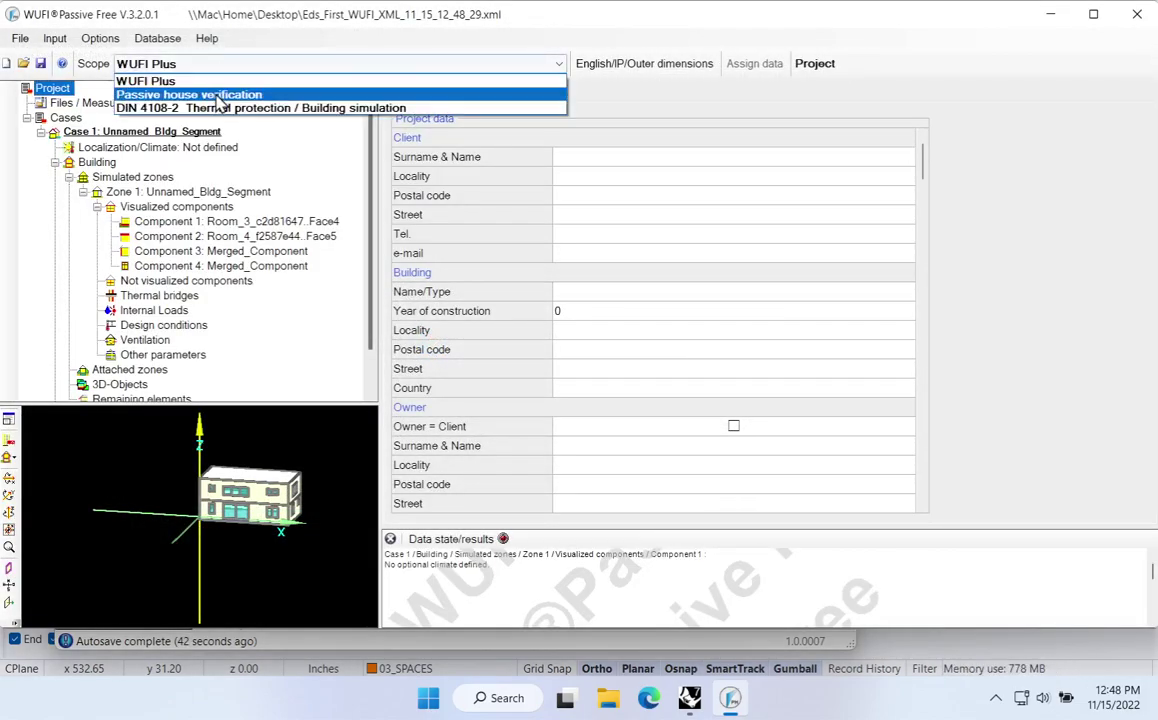
pyautogui.click(215, 90)
pyautogui.click(160, 309)
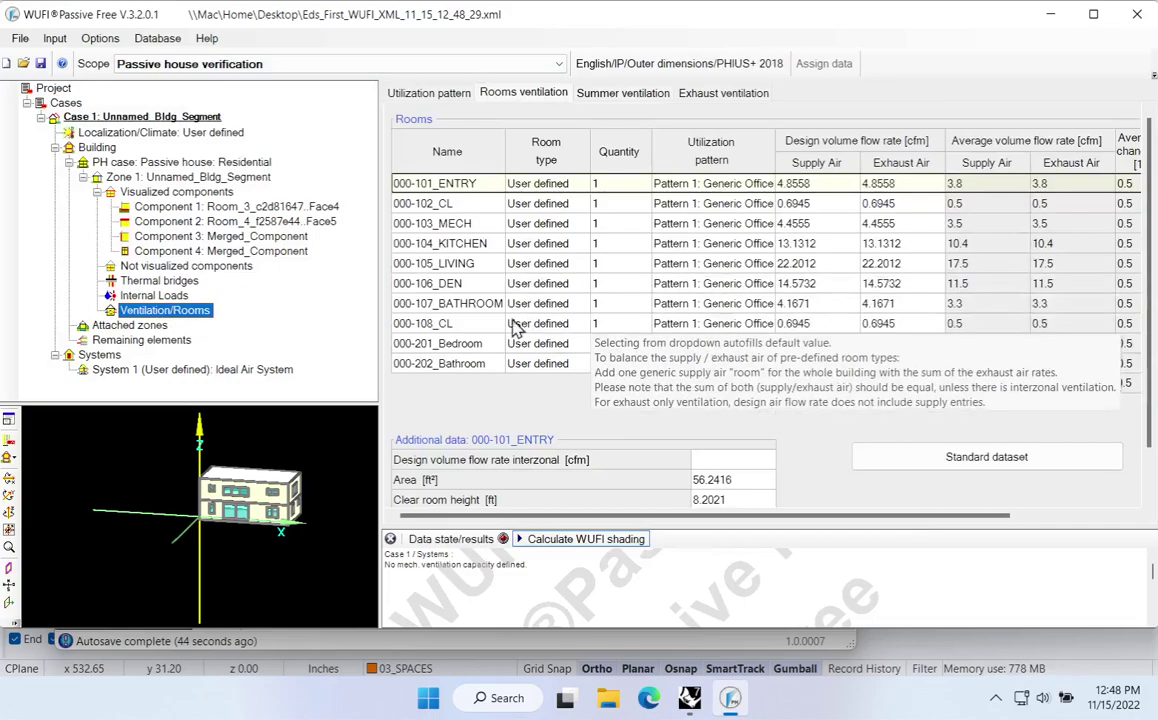
# Look through the whole rooms ventilation table, including the upper-floor rooms and their air flow rates
pyautogui.scroll(-1, 892, 328)
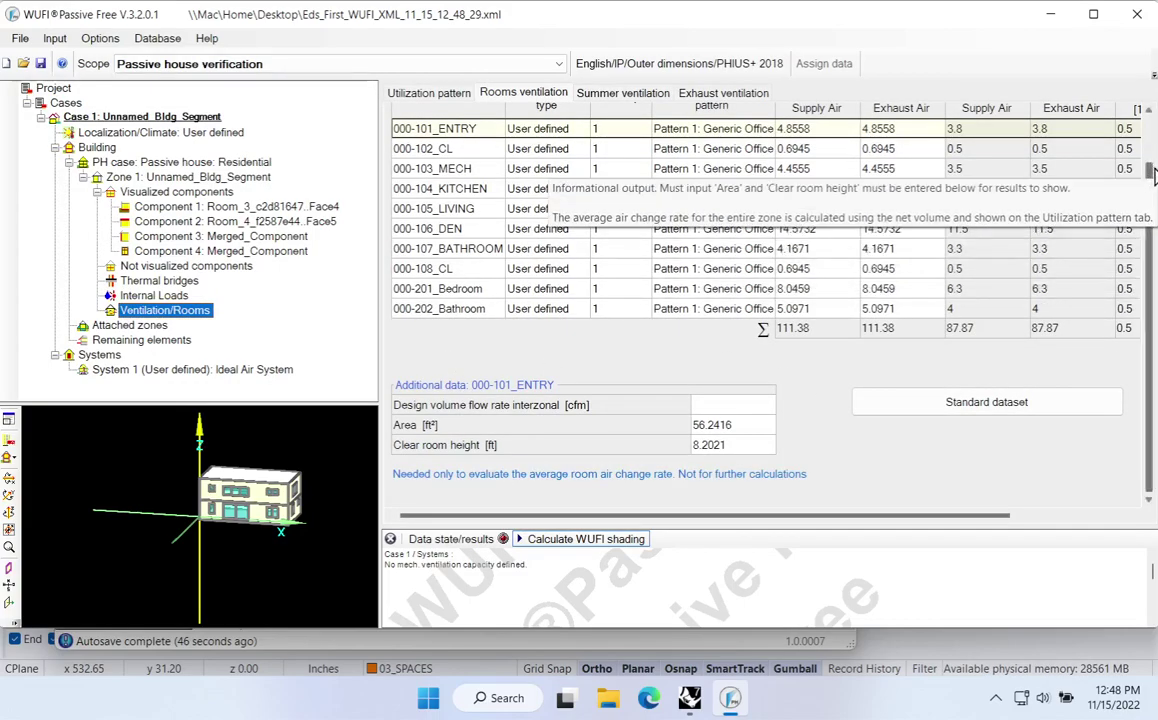
pyautogui.moveTo(900, 516); pyautogui.dragTo(1016, 522)
pyautogui.scroll(-1, 1057, 176)
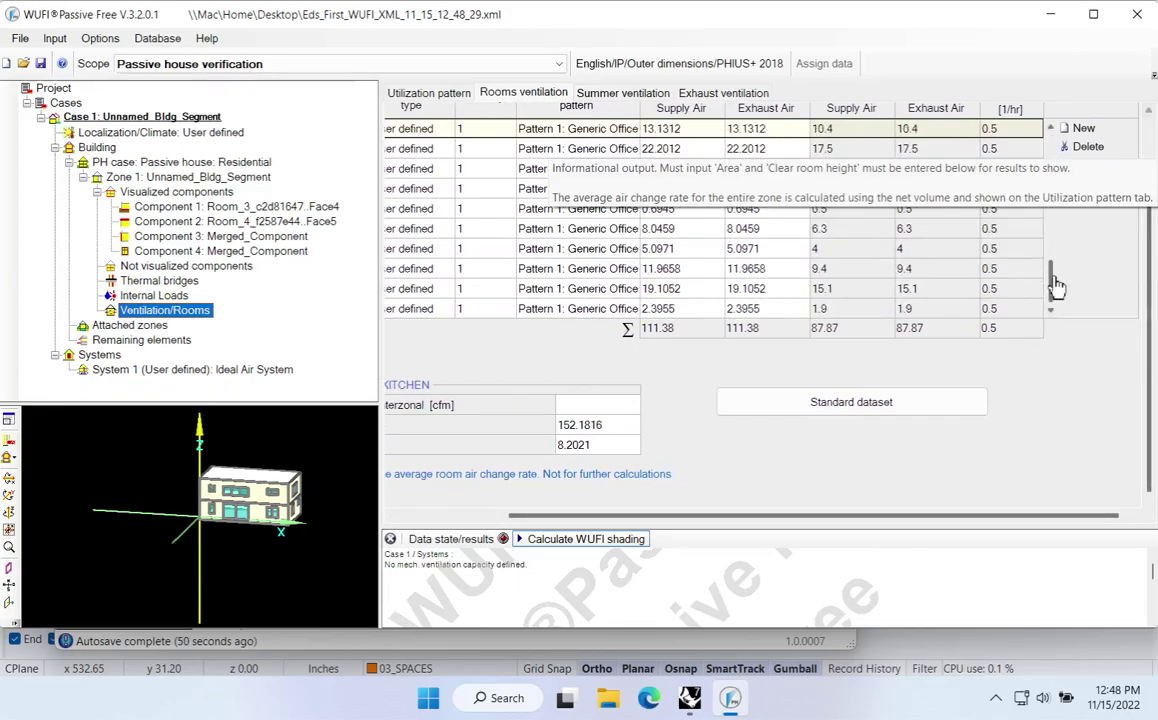
pyautogui.moveTo(977, 525); pyautogui.dragTo(810, 530)
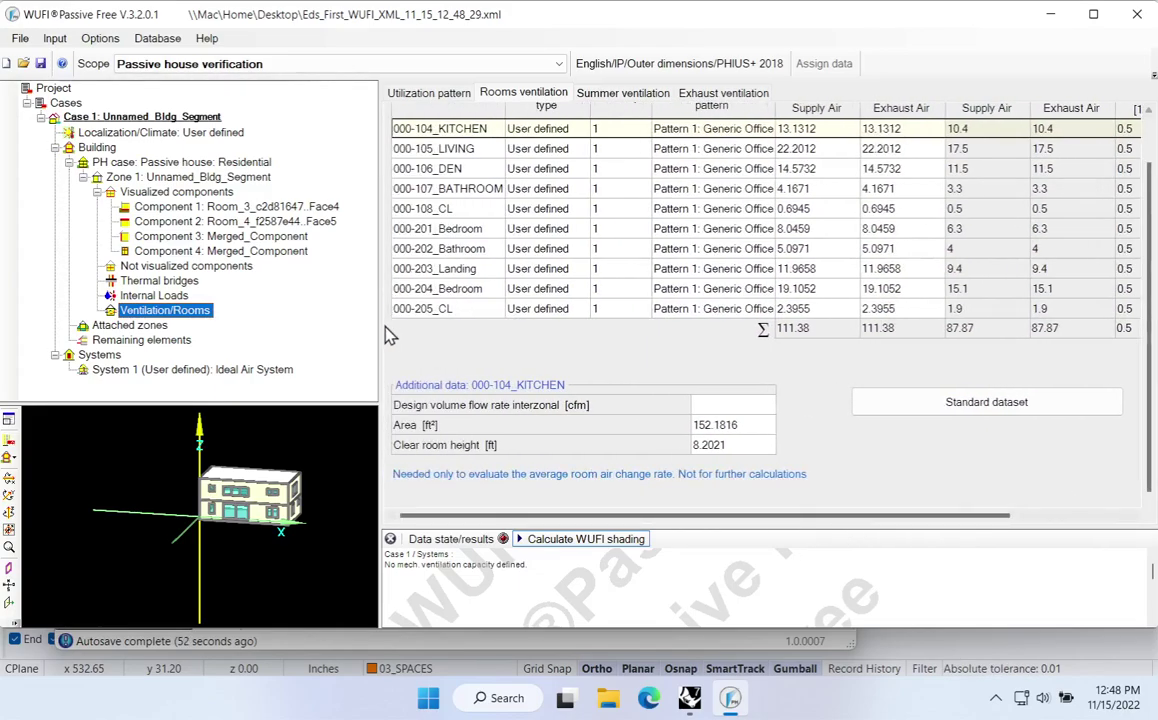
# Widen the rooms table and examine the area and clear room height of 104_KITCHEN and 204_Bedroom
pyautogui.moveTo(378, 323); pyautogui.dragTo(174, 322)
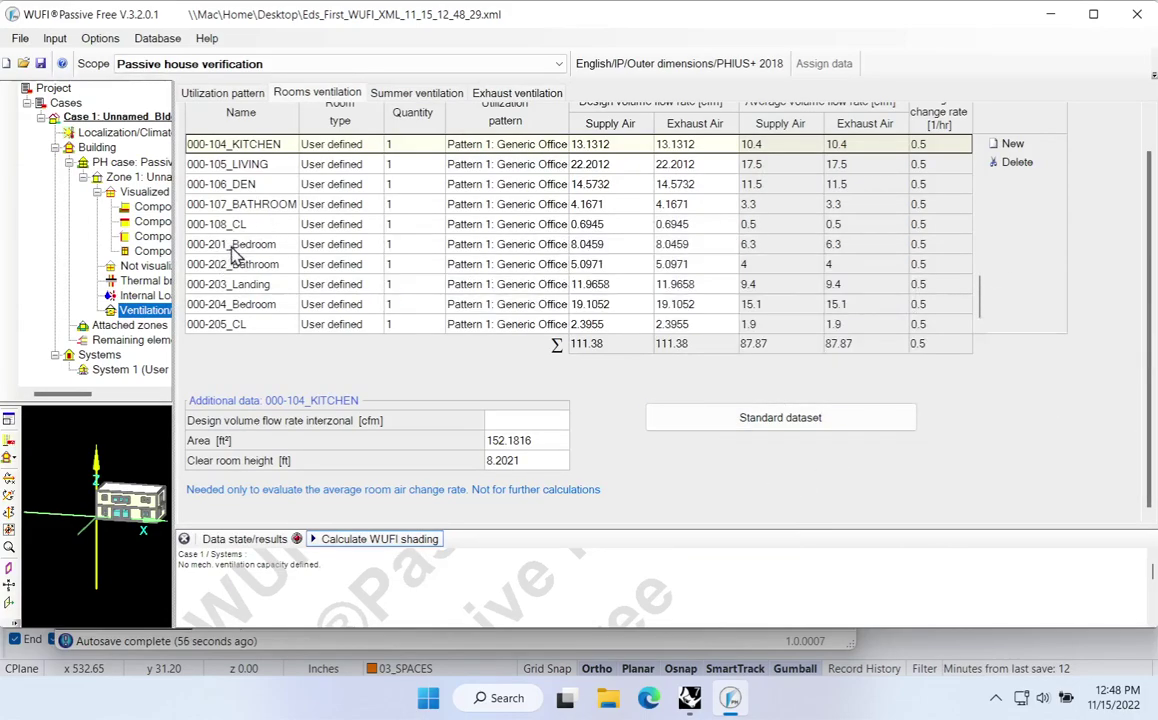
pyautogui.moveTo(979, 305)
pyautogui.mouseDown()
pyautogui.moveTo(992, 200)
pyautogui.moveTo(985, 318)
pyautogui.moveTo(982, 155)
pyautogui.moveTo(986, 312)
pyautogui.mouseUp()
pyautogui.click(490, 440)
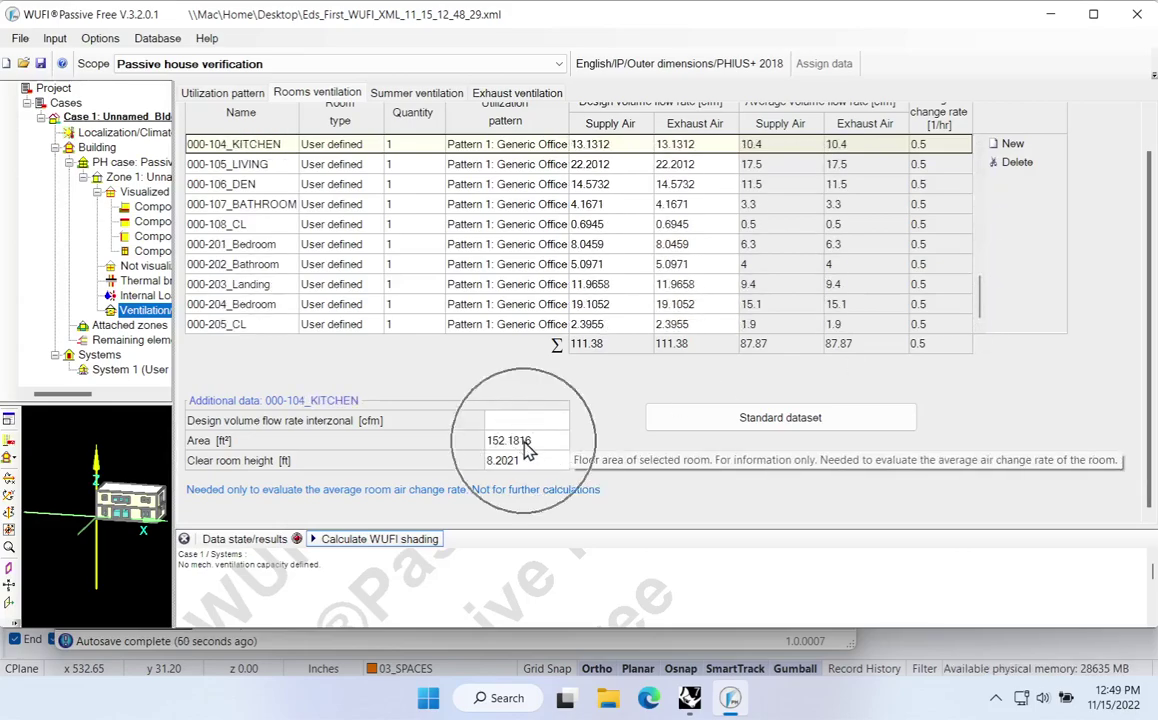
pyautogui.click(232, 302)
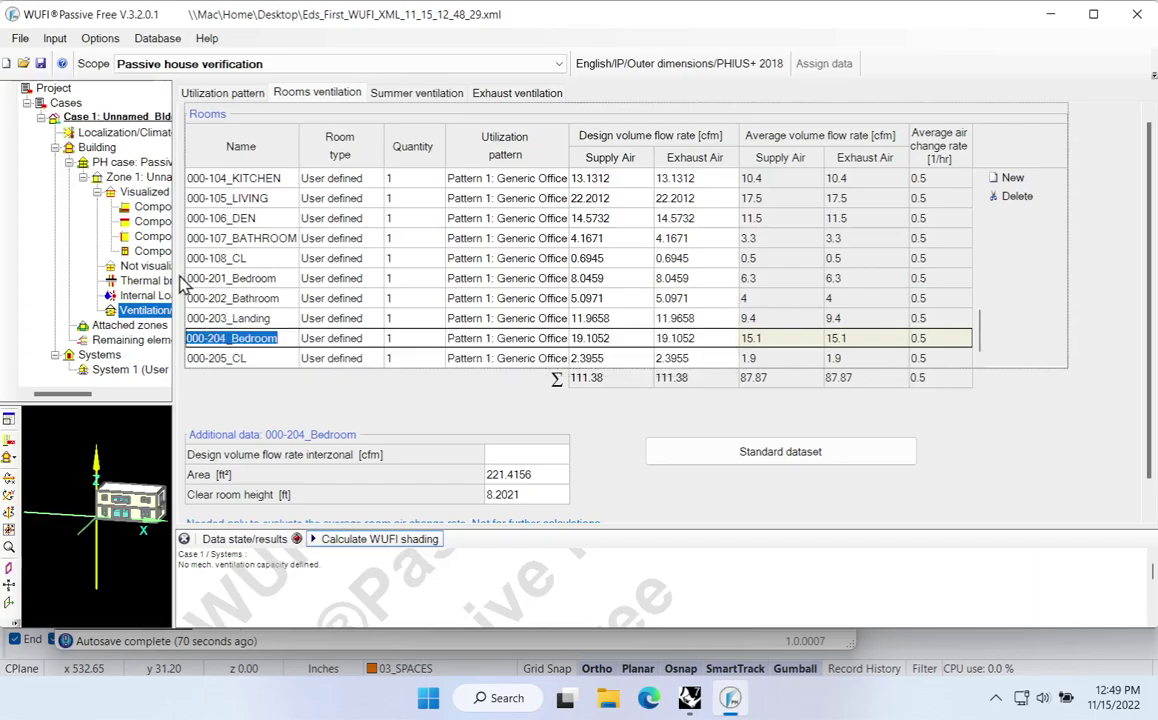
pyautogui.moveTo(174, 258); pyautogui.dragTo(439, 305)
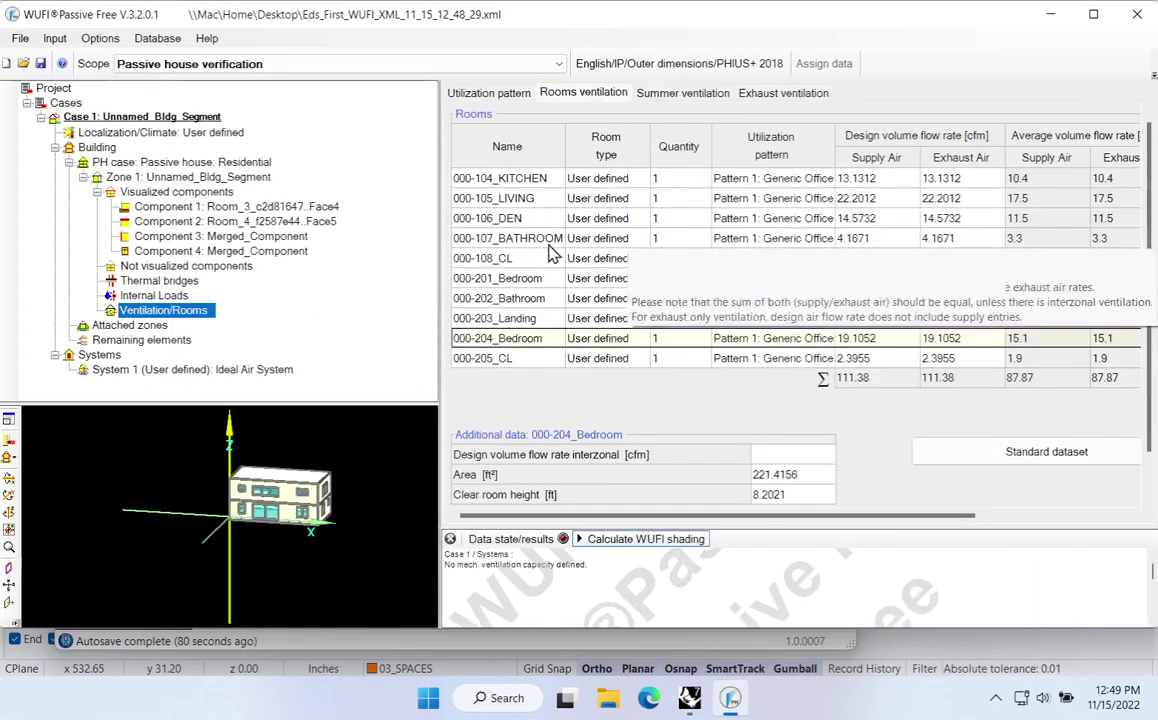
# Examine the gross volume, net volume and interior conditioned floor area of Zone 1
pyautogui.click(186, 177)
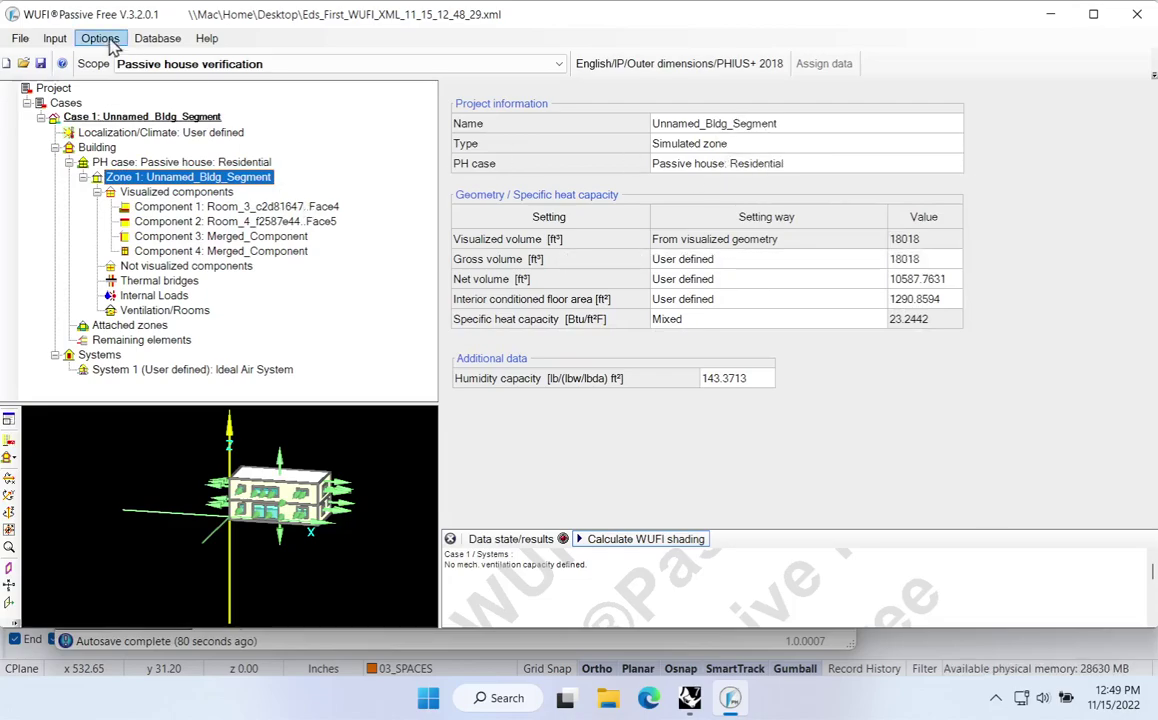
pyautogui.moveTo(101, 21); pyautogui.dragTo(114, 37)
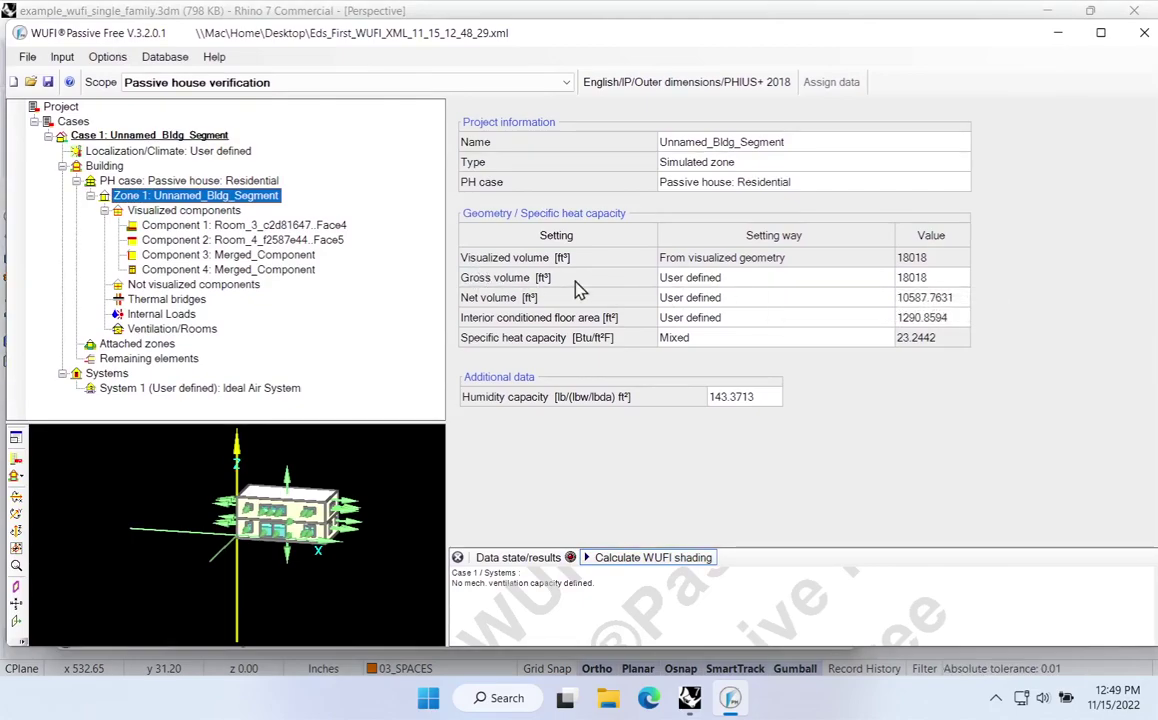
pyautogui.moveTo(925, 291)
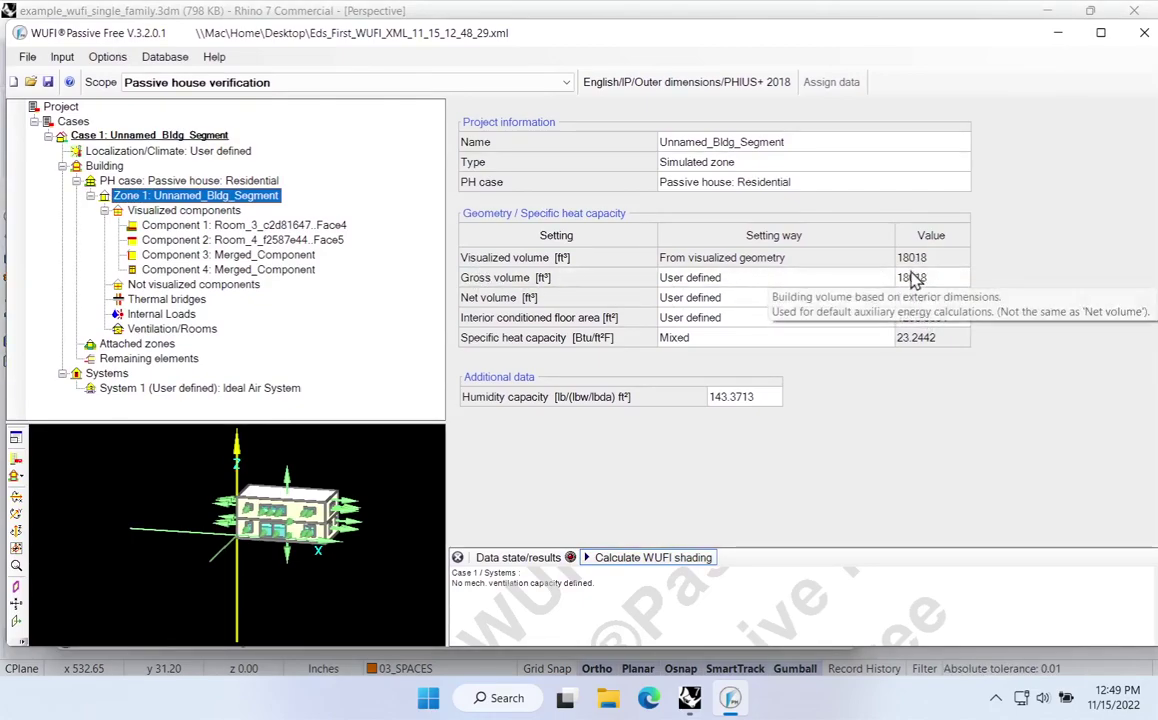
pyautogui.moveTo(7, 20); pyautogui.dragTo(336, 56)
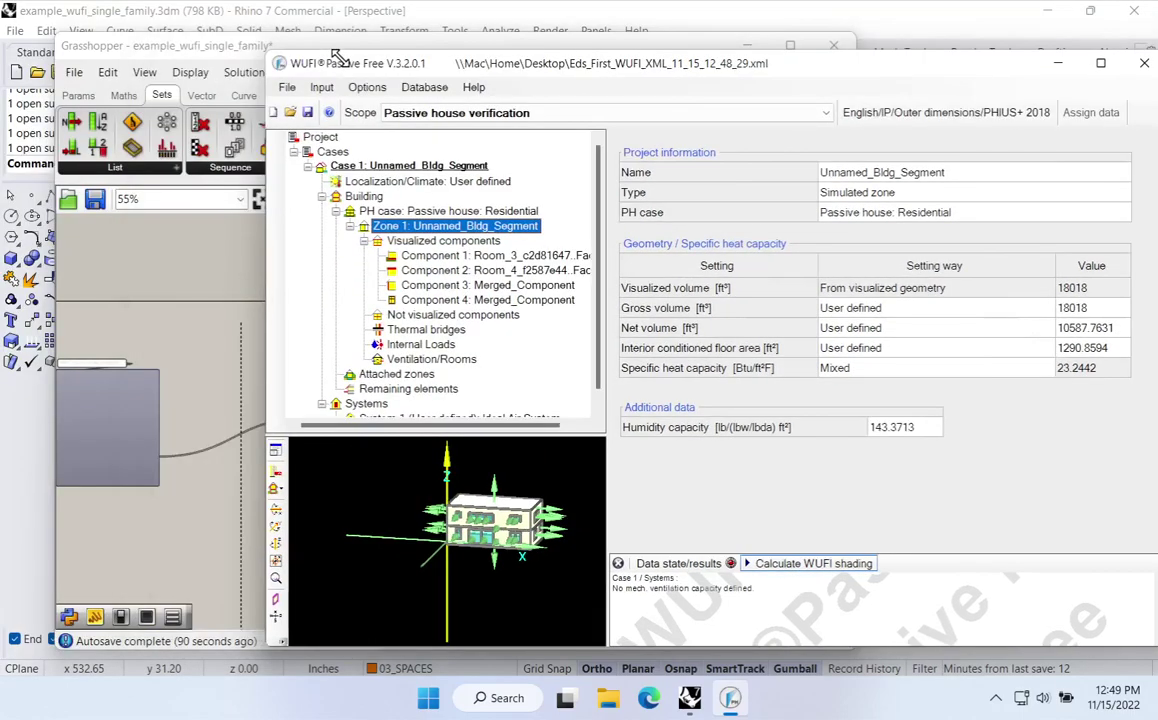
# Switch to Grasshopper, add a Brep parameter beside the space-creation component, and connect the volume_breps_ output to it
pyautogui.click(207, 54)
pyautogui.moveTo(310, 424); pyautogui.dragTo(622, 393, button='right')
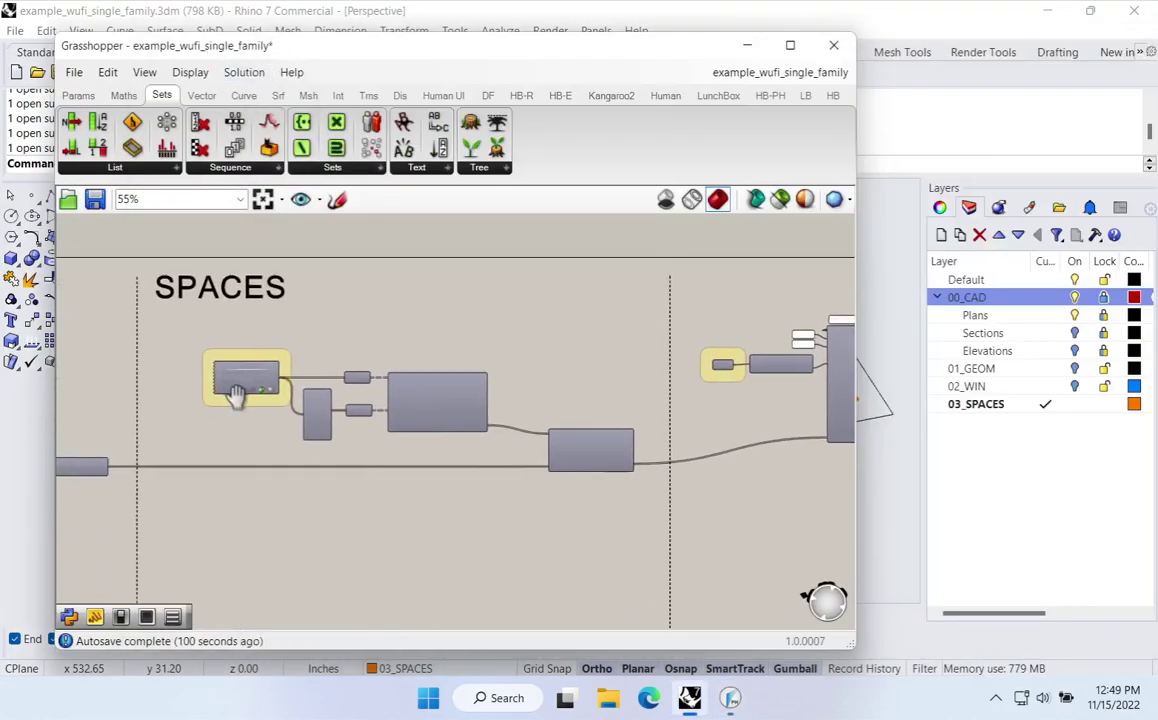
pyautogui.moveTo(230, 395); pyautogui.dragTo(250, 394, button='right')
pyautogui.scroll(4, 370, 408)
pyautogui.moveTo(550, 440); pyautogui.dragTo(560, 446, button='right')
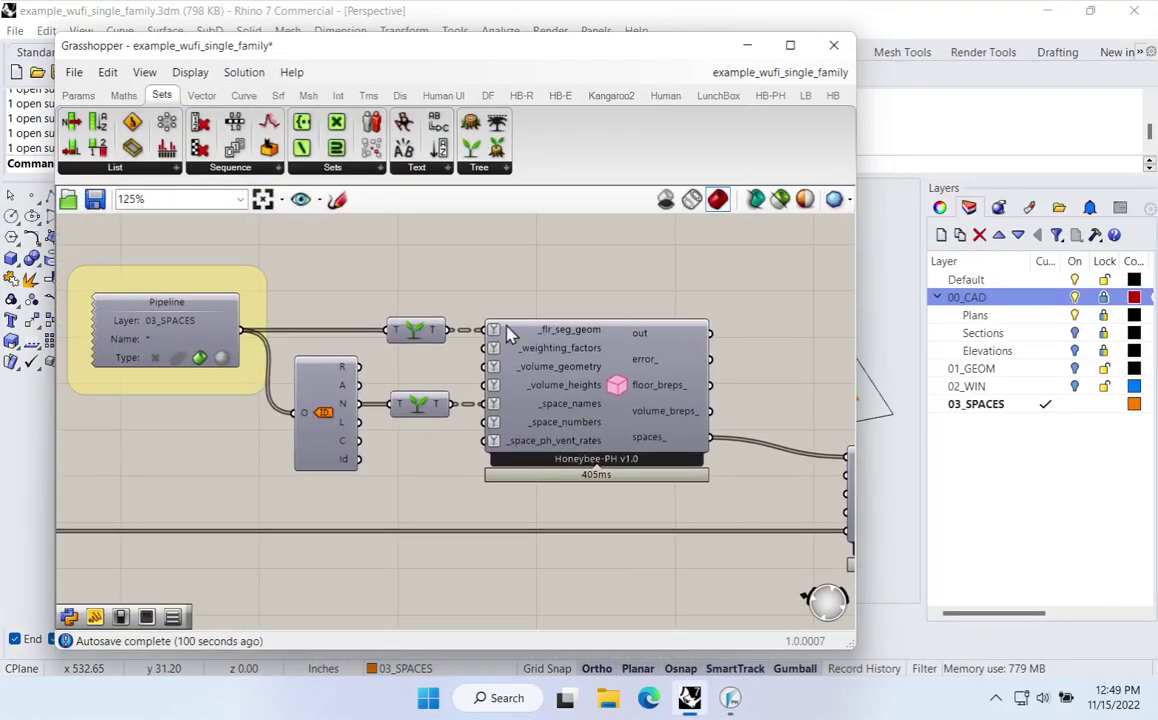
pyautogui.moveTo(628, 383); pyautogui.dragTo(554, 394, button='right')
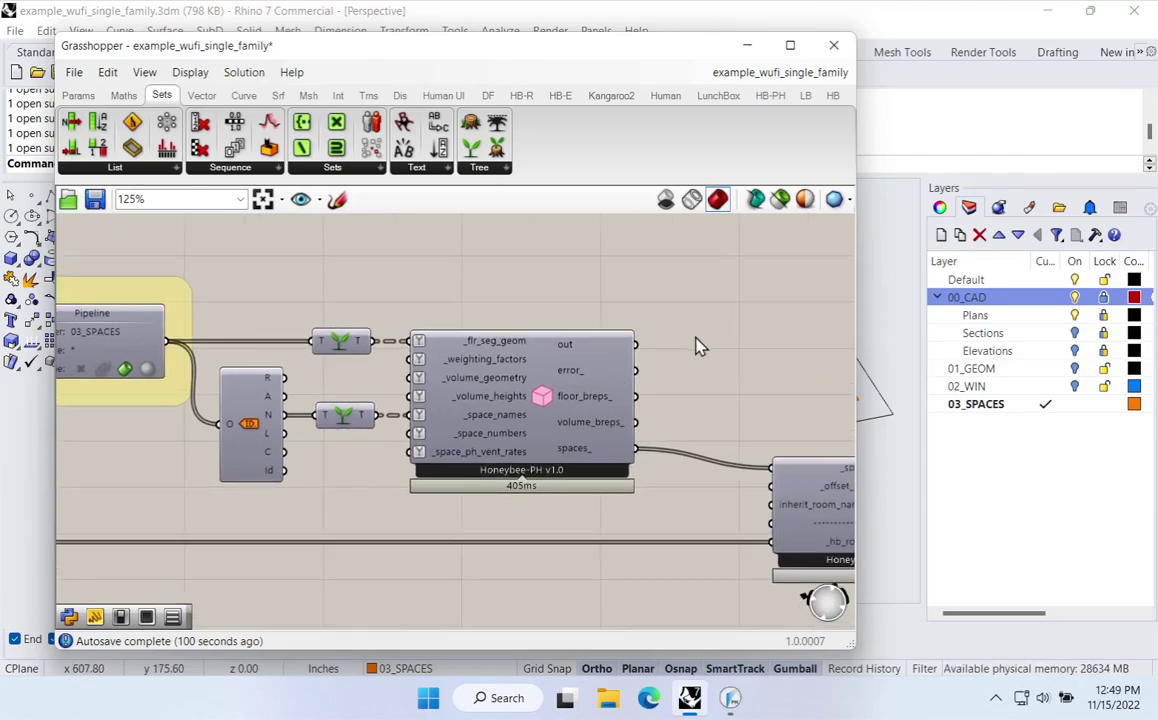
pyautogui.doubleClick(712, 334)
pyautogui.write('bre')
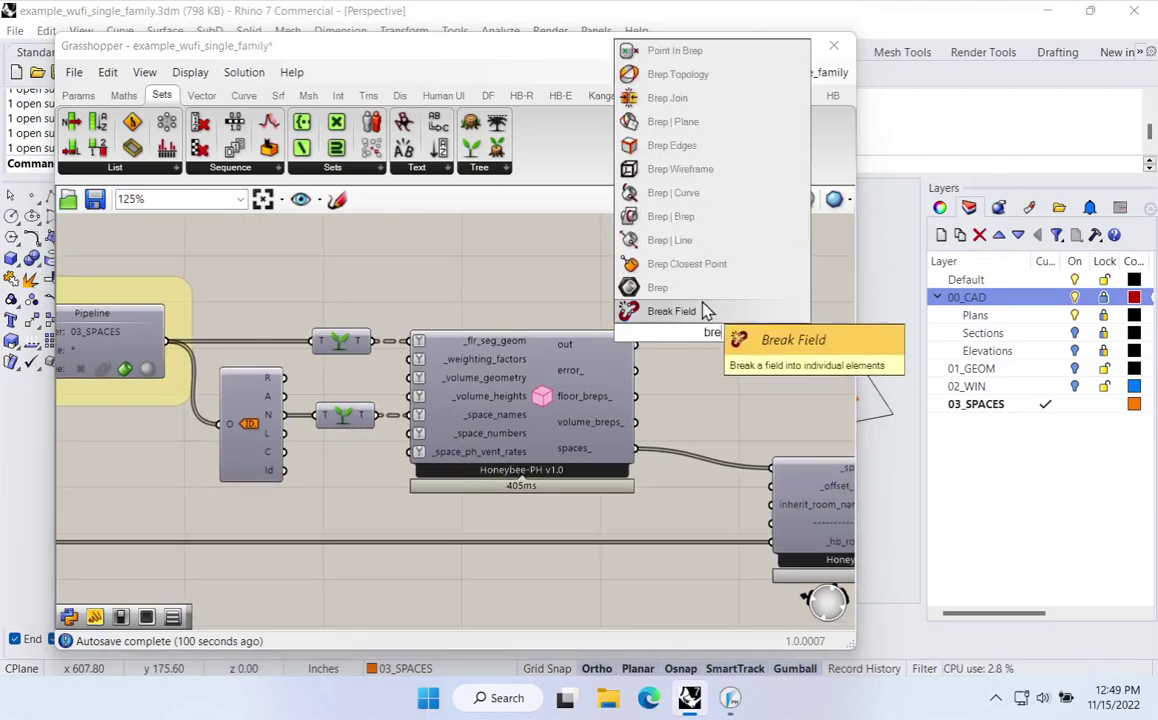
pyautogui.click(701, 287)
pyautogui.moveTo(635, 422); pyautogui.dragTo(688, 333)
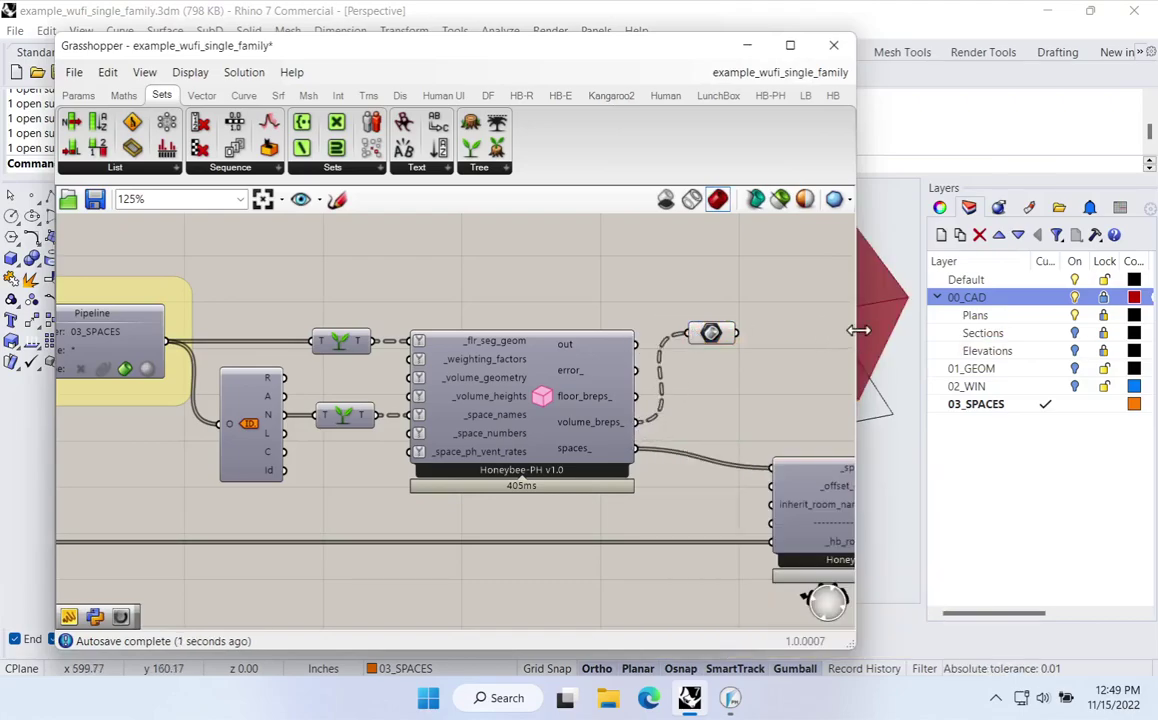
# Uncover the Rhino viewport and inspect the previewed space volumes from several angles
pyautogui.moveTo(858, 330); pyautogui.dragTo(434, 321)
pyautogui.moveTo(746, 460); pyautogui.dragTo(776, 479, button='right')
pyautogui.scroll(-3, 704, 426)
pyautogui.moveTo(638, 478); pyautogui.dragTo(727, 458, button='right')
pyautogui.scroll(2, 628, 415)
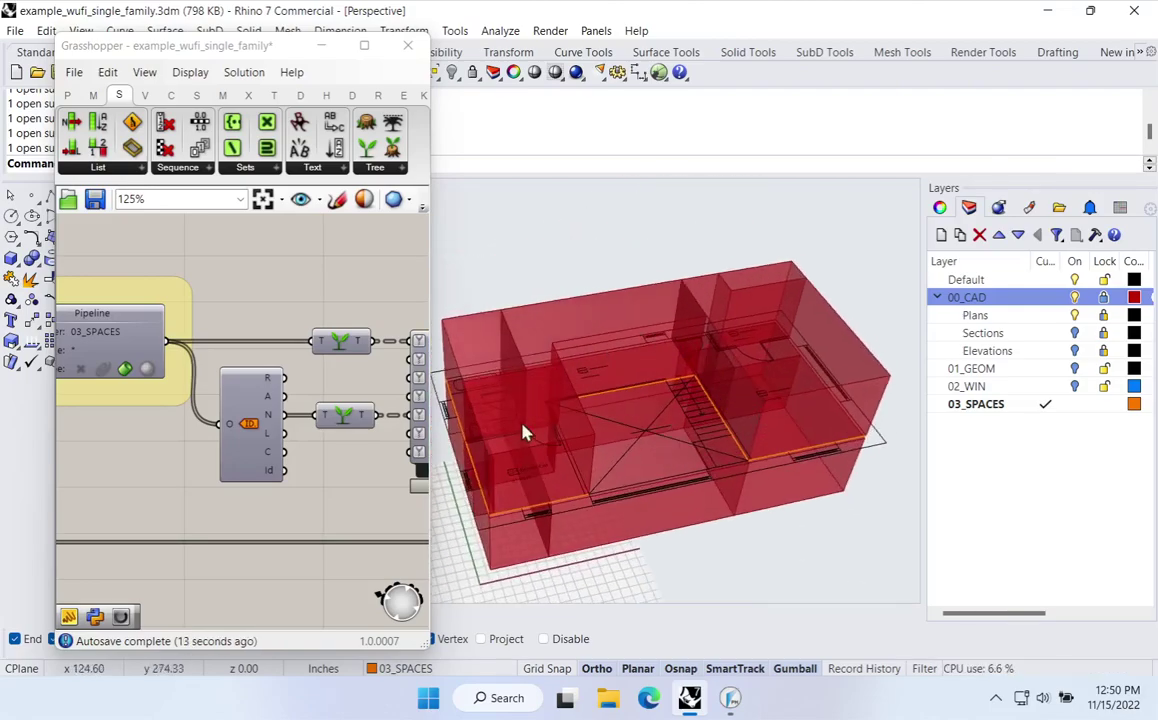
pyautogui.moveTo(651, 406); pyautogui.dragTo(718, 428, button='right')
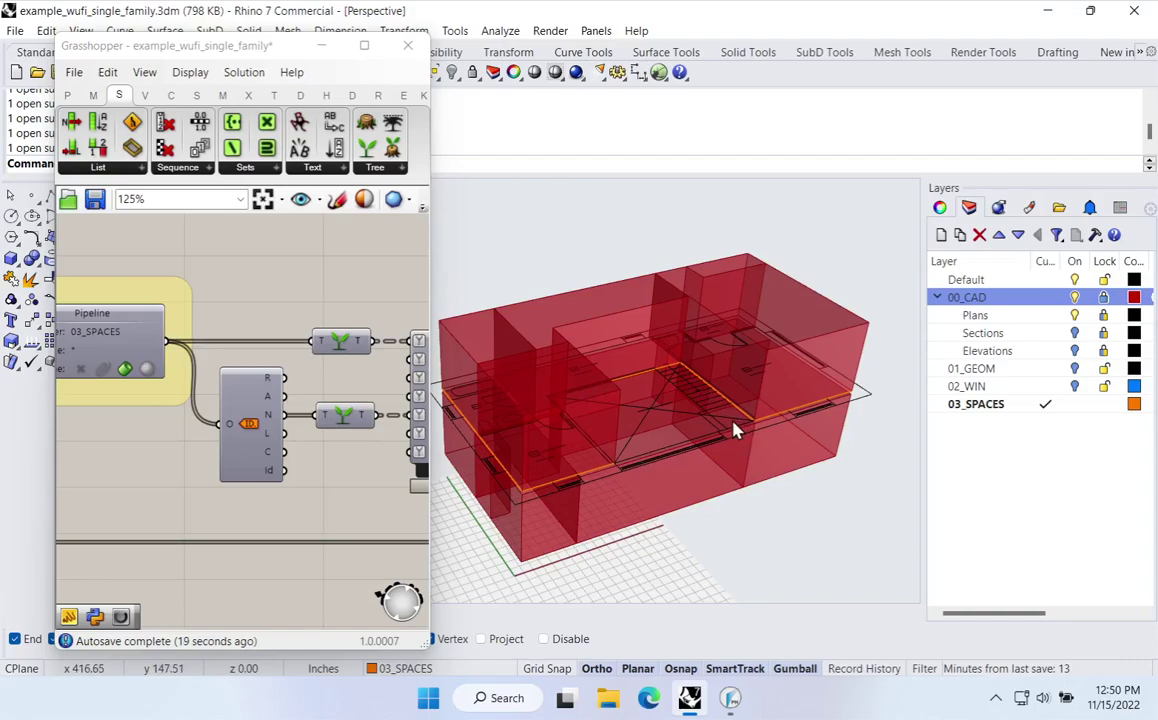
pyautogui.moveTo(664, 346); pyautogui.dragTo(618, 416, button='right')
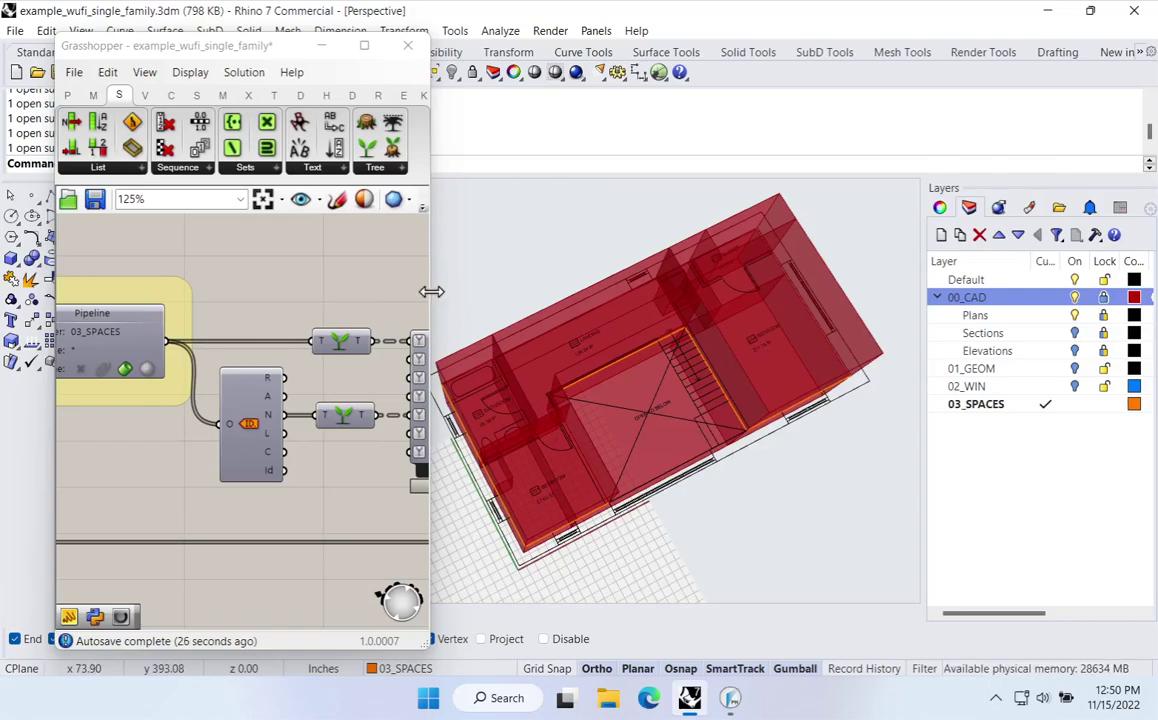
# Examine the space-creation component's _weighting_factors input and inspect the open-to-below area in the previewed space volumes
pyautogui.moveTo(431, 291); pyautogui.dragTo(659, 292)
pyautogui.scroll(3, 503, 400)
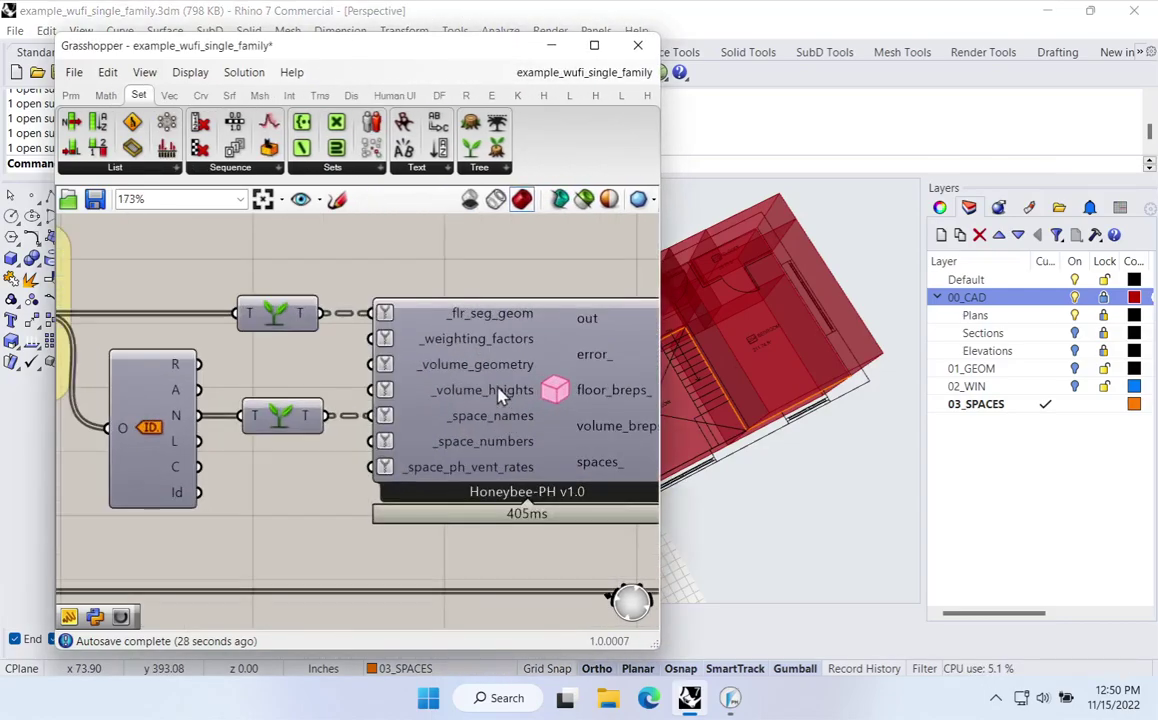
pyautogui.moveTo(485, 345)
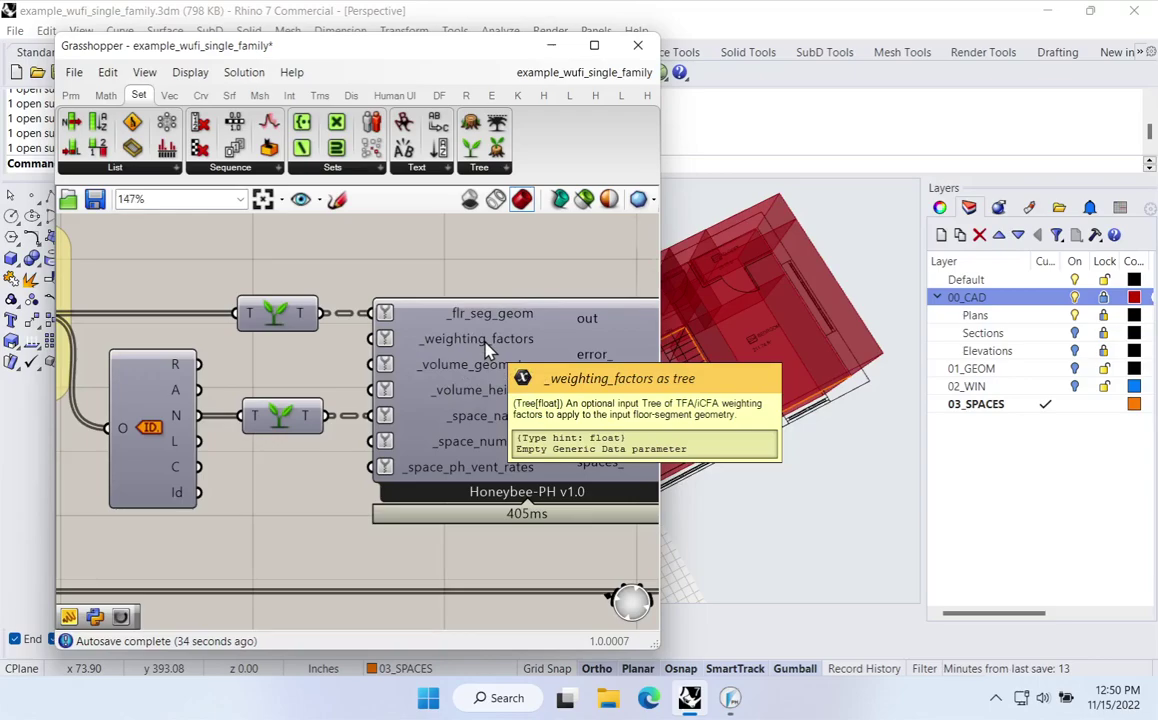
pyautogui.scroll(-2, 487, 347)
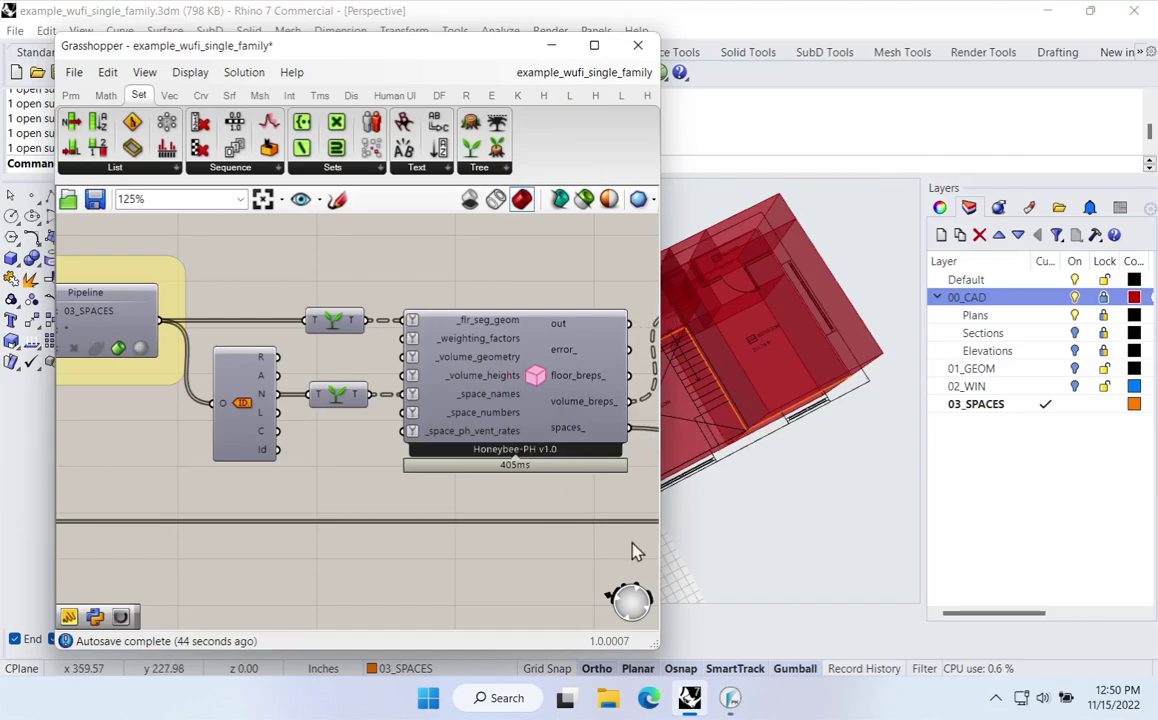
pyautogui.moveTo(660, 437); pyautogui.dragTo(452, 440)
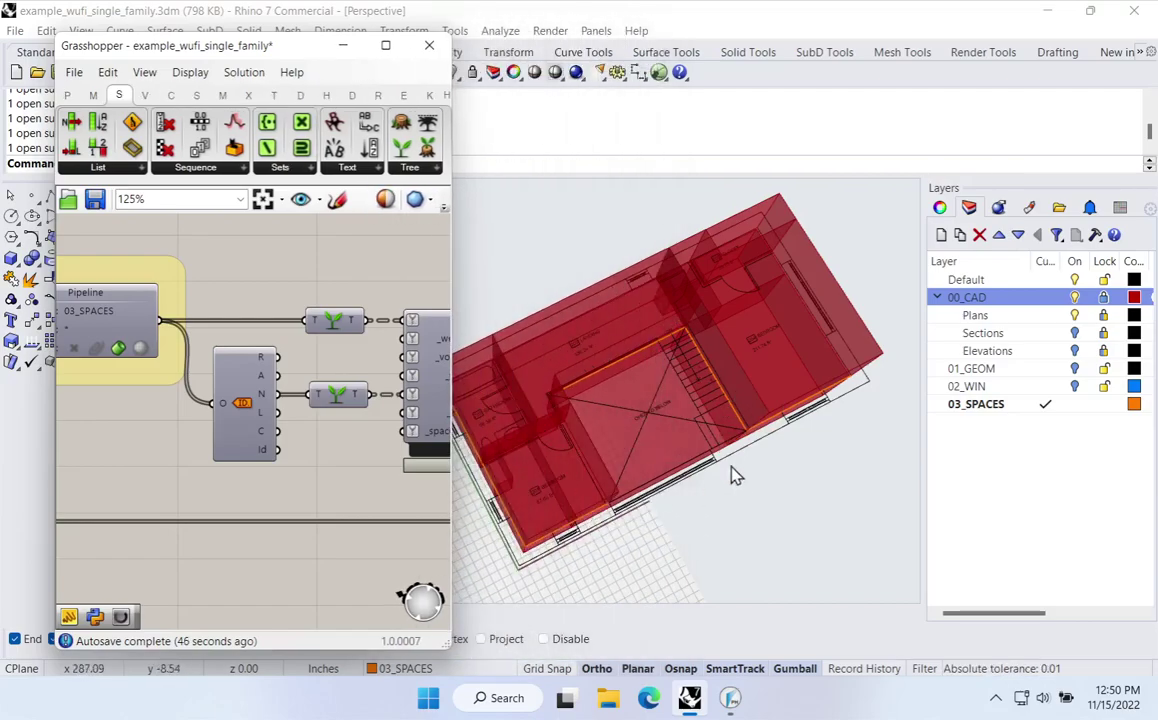
pyautogui.moveTo(717, 453); pyautogui.dragTo(630, 400, button='right')
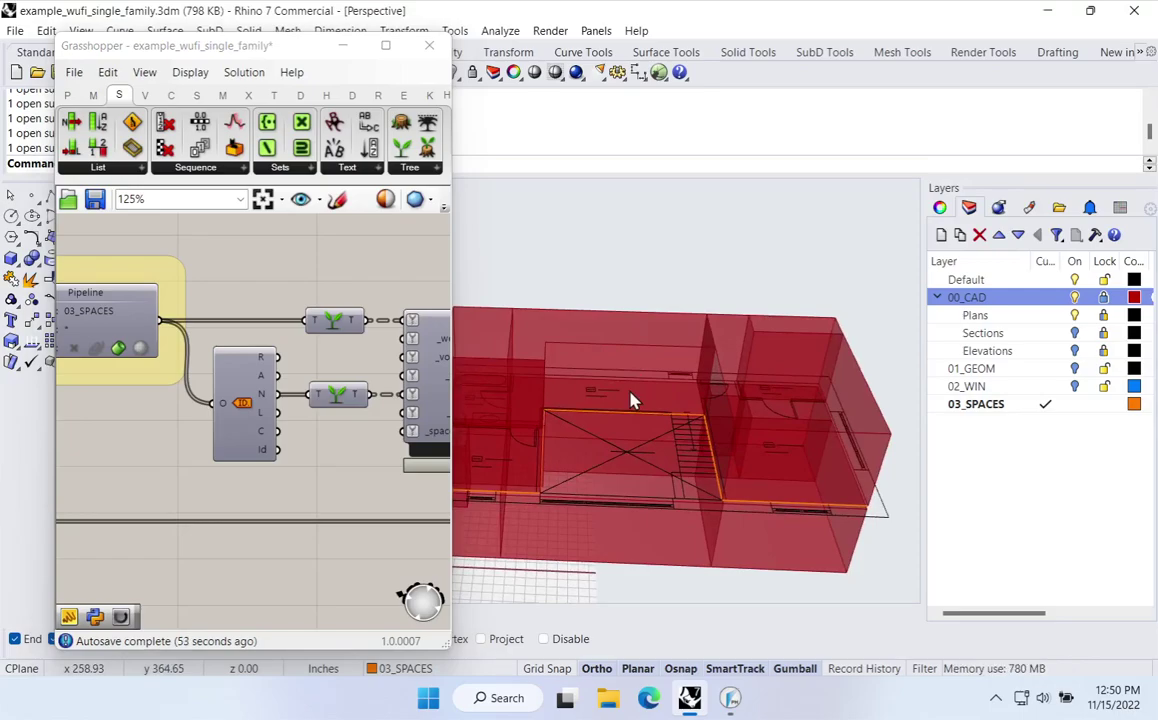
# Turn off the preview of the Brep parameter on the volume_breps_ output and delete it
pyautogui.moveTo(432, 349); pyautogui.dragTo(52, 336, button='right')
pyautogui.click(326, 301)
pyautogui.rightClick(357, 253)
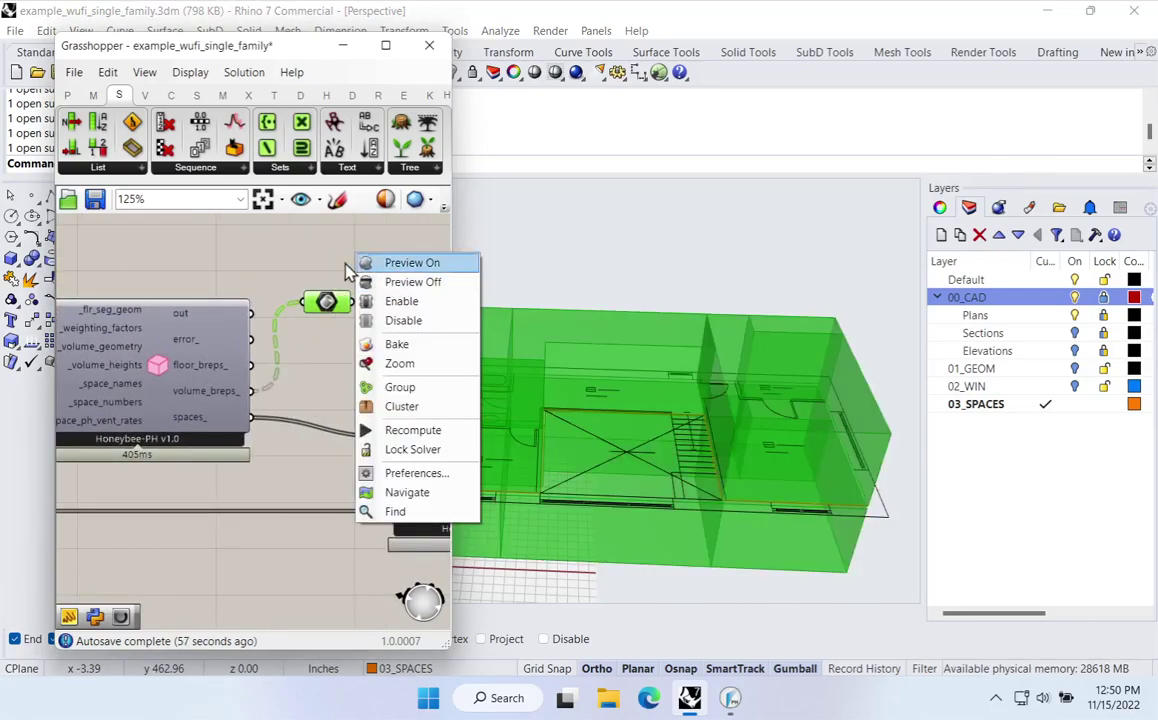
pyautogui.click(366, 282)
pyautogui.moveTo(352, 301); pyautogui.dragTo(328, 336)
pyautogui.press('Delete')
# Draw a rectangular surface corner to corner over the OPEN TO BELOW area on the second-floor plan, on layer 03_SPACES
pyautogui.moveTo(570, 395); pyautogui.dragTo(605, 487, button='right')
pyautogui.click(1005, 406)
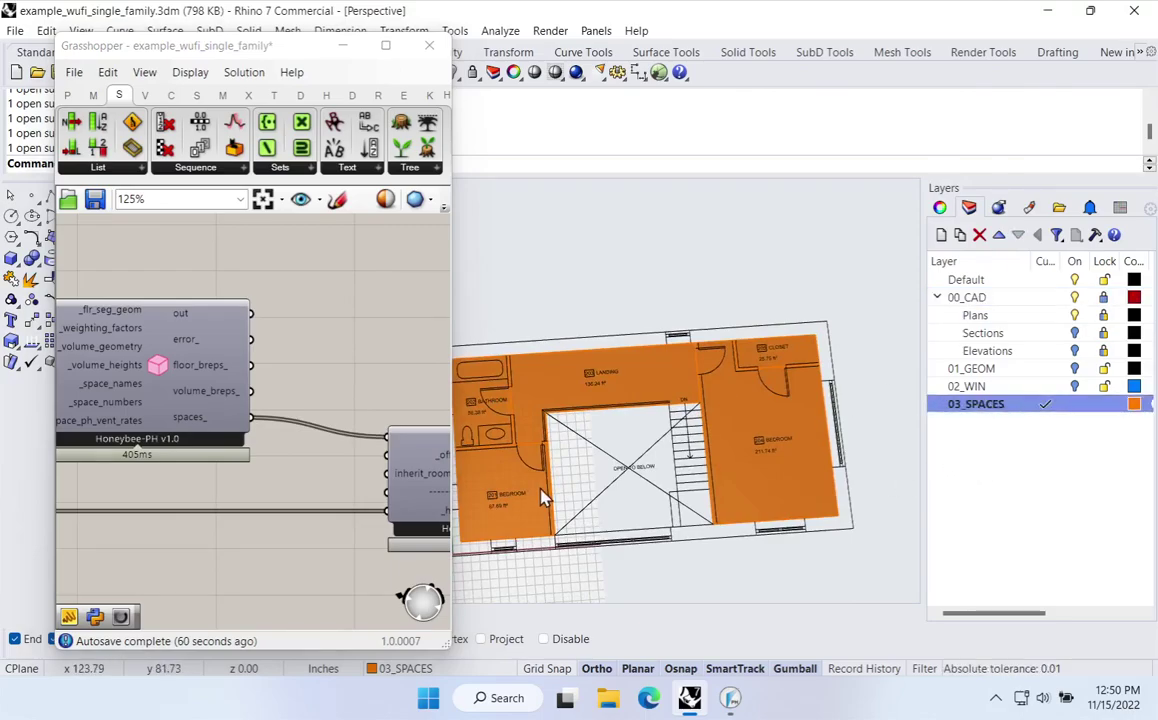
pyautogui.scroll(3, 592, 420)
pyautogui.rightClick(571, 467)
pyautogui.scroll(8, 545, 381)
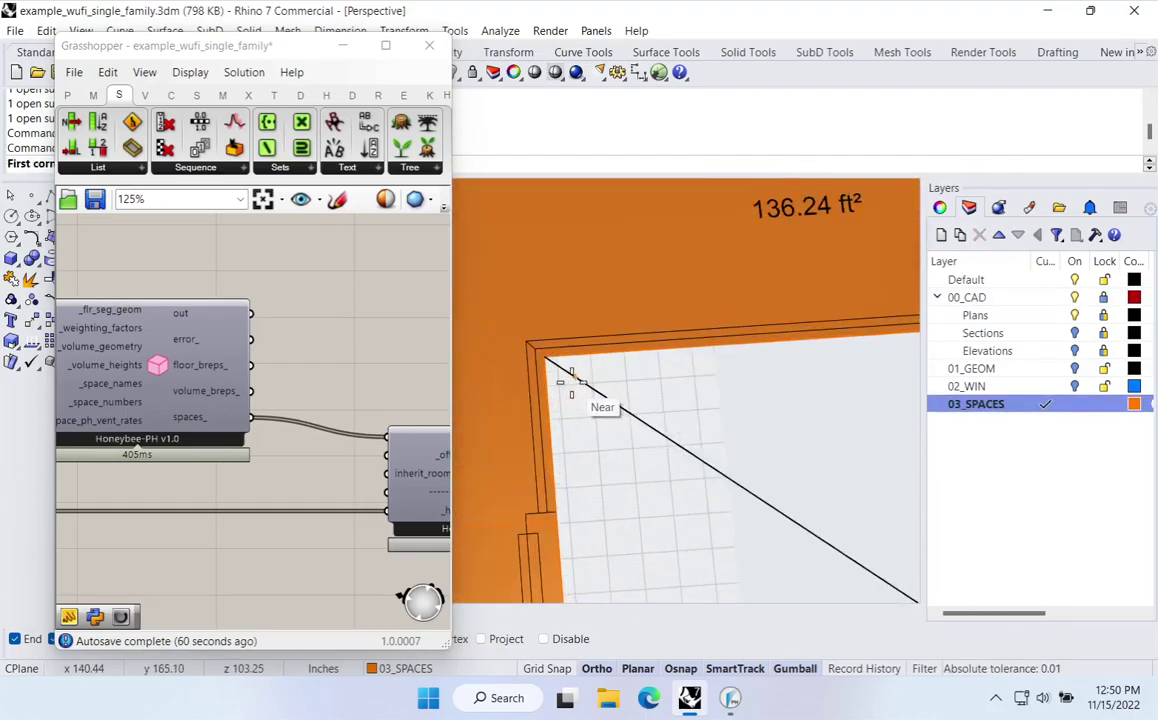
pyautogui.click(543, 357)
pyautogui.scroll(-5, 543, 357)
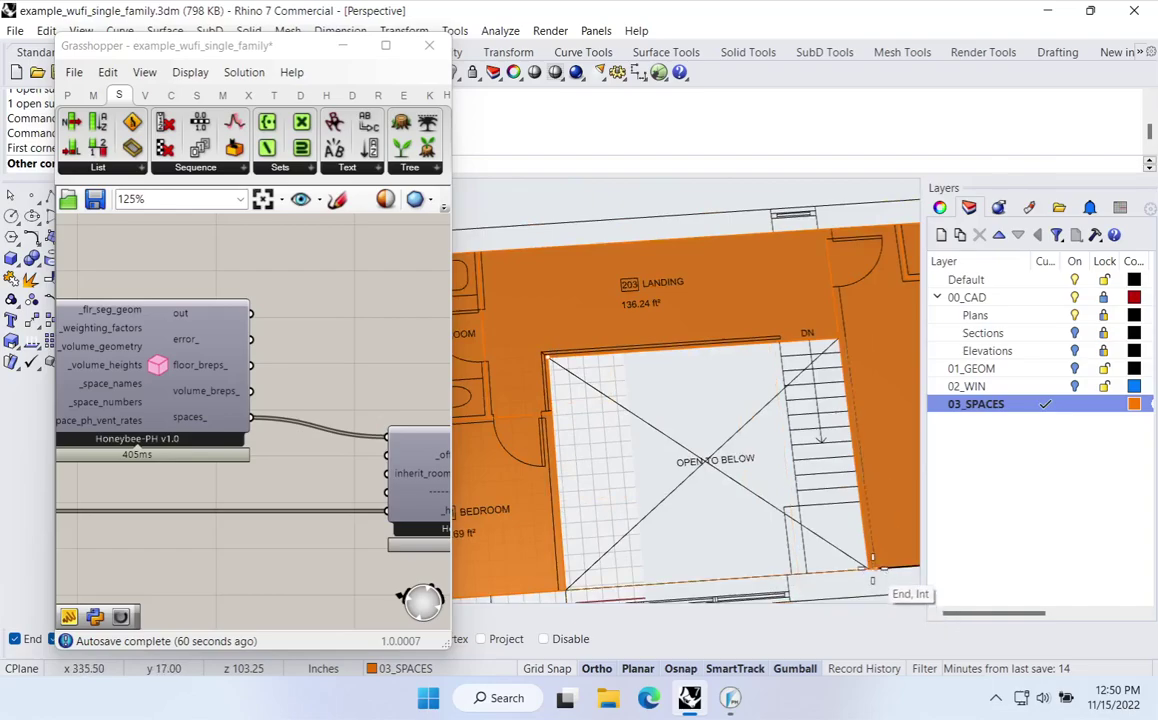
pyautogui.click(866, 568)
# Name the surface over the open-to-below area __OPEN_TO_BELOW_
pyautogui.click(721, 426)
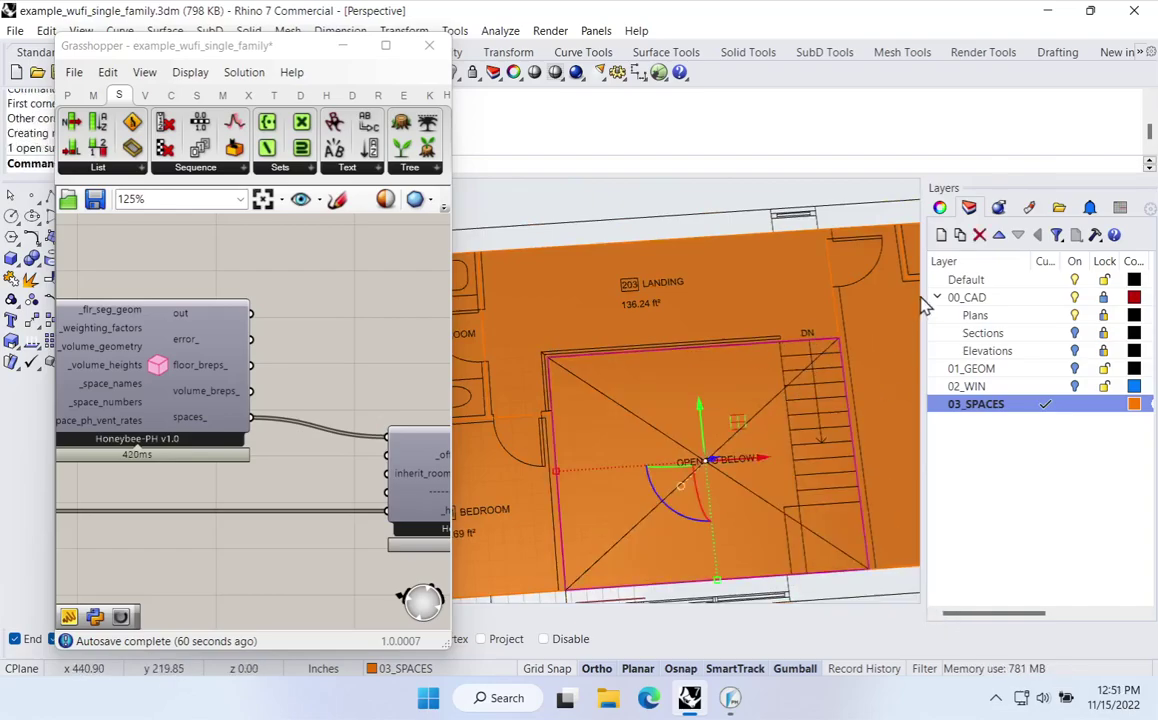
pyautogui.click(940, 207)
pyautogui.click(1062, 340)
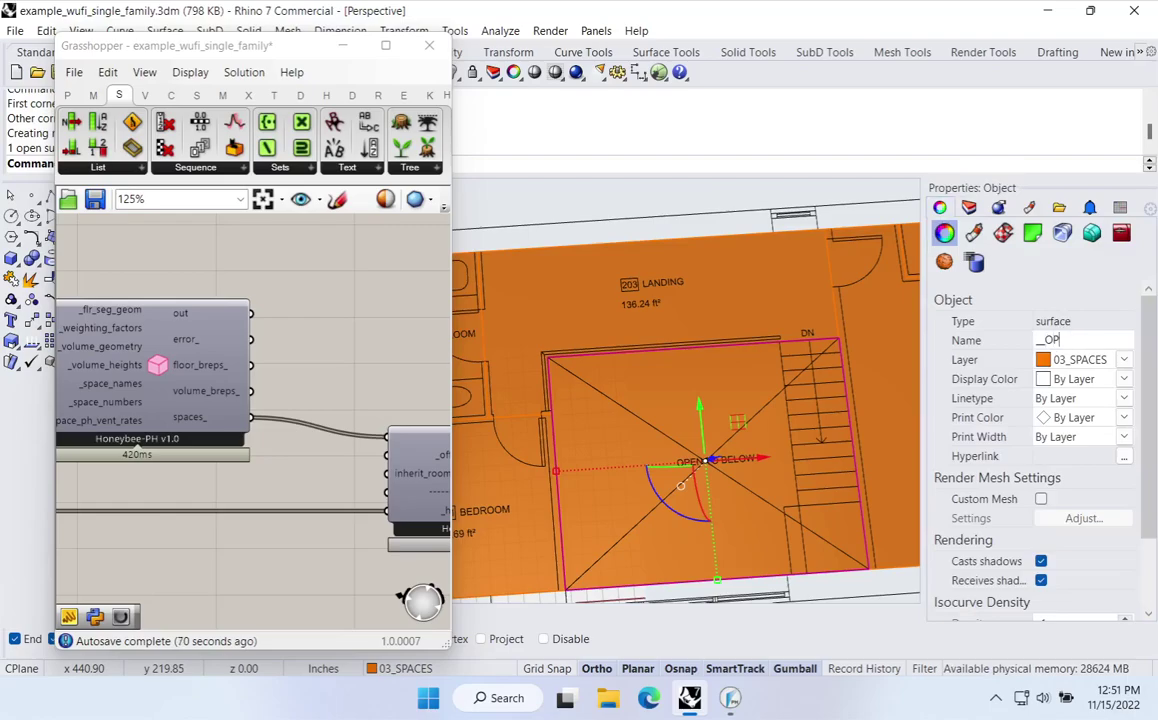
pyautogui.write('_OPEN_')
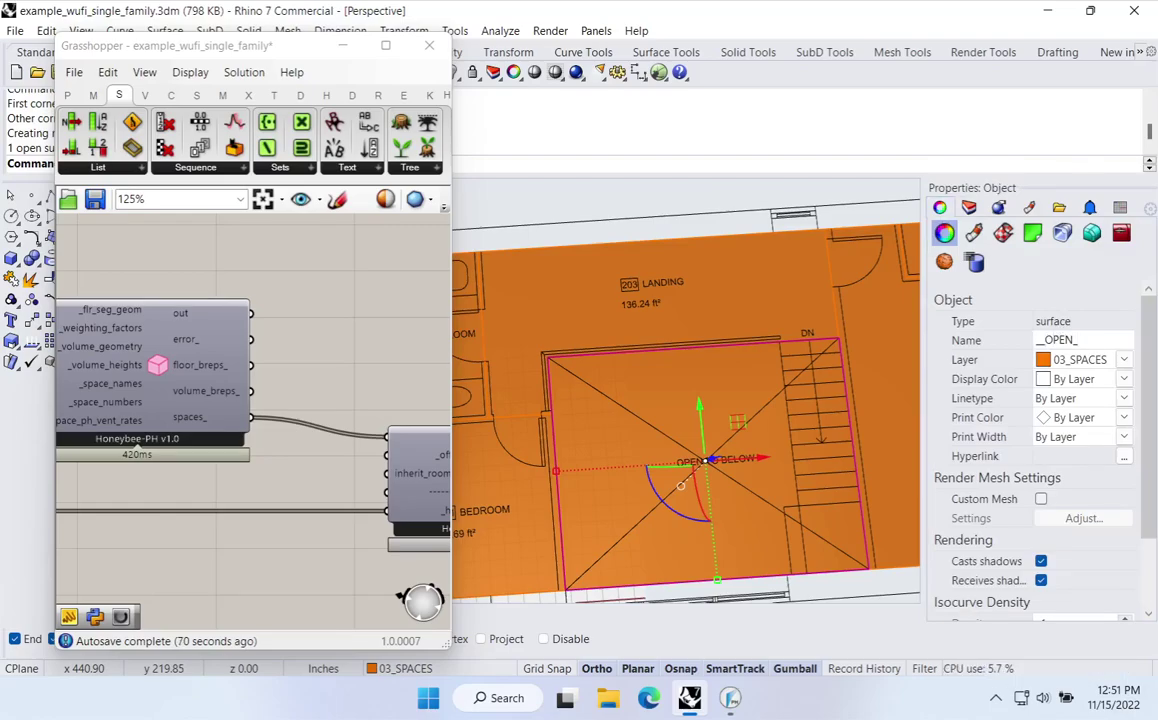
pyautogui.write('TO_BELOW_')
pyautogui.press('Return')
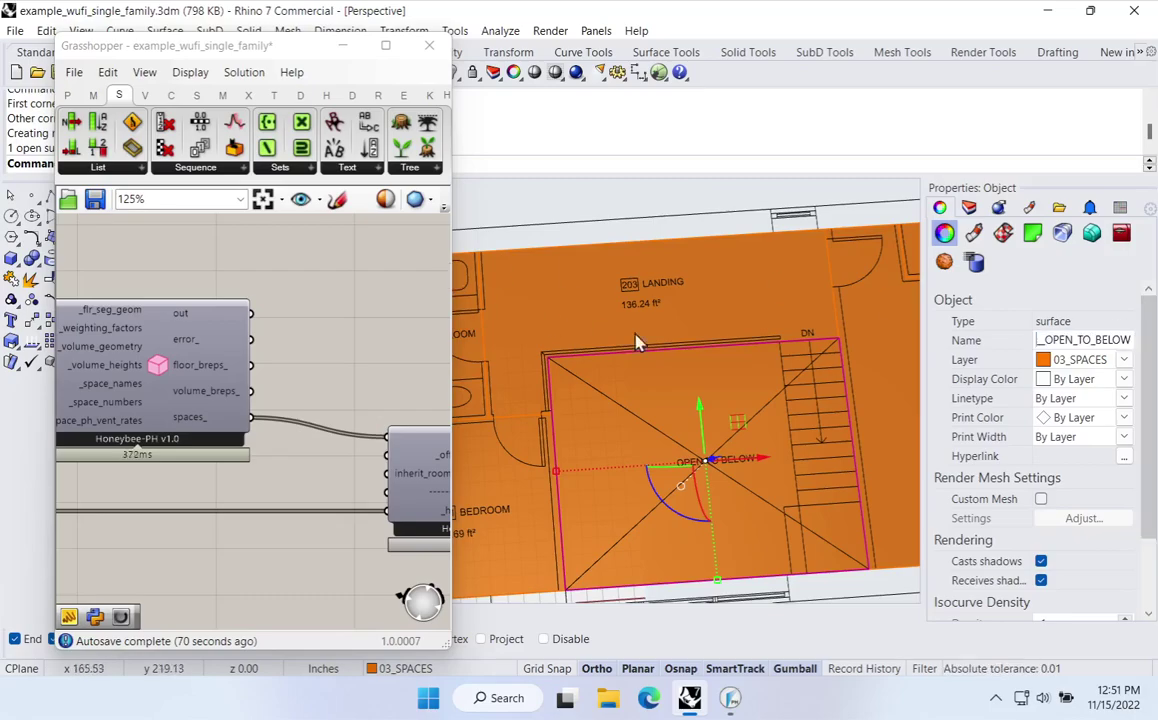
# Widen the Grasshopper window and add a panel listing the object names from the attributes component's N output
pyautogui.click(513, 183)
pyautogui.moveTo(758, 511); pyautogui.dragTo(746, 465, button='right')
pyautogui.moveTo(451, 236); pyautogui.dragTo(916, 243)
pyautogui.moveTo(318, 385); pyautogui.dragTo(779, 394, button='right')
pyautogui.moveTo(492, 334); pyautogui.dragTo(713, 494, button='right')
pyautogui.doubleClick(582, 315)
pyautogui.write('//')
pyautogui.press('Return')
pyautogui.moveTo(593, 553); pyautogui.dragTo(506, 318)
pyautogui.moveTo(617, 310); pyautogui.dragTo(640, 272)
pyautogui.moveTo(646, 322); pyautogui.dragTo(659, 418)
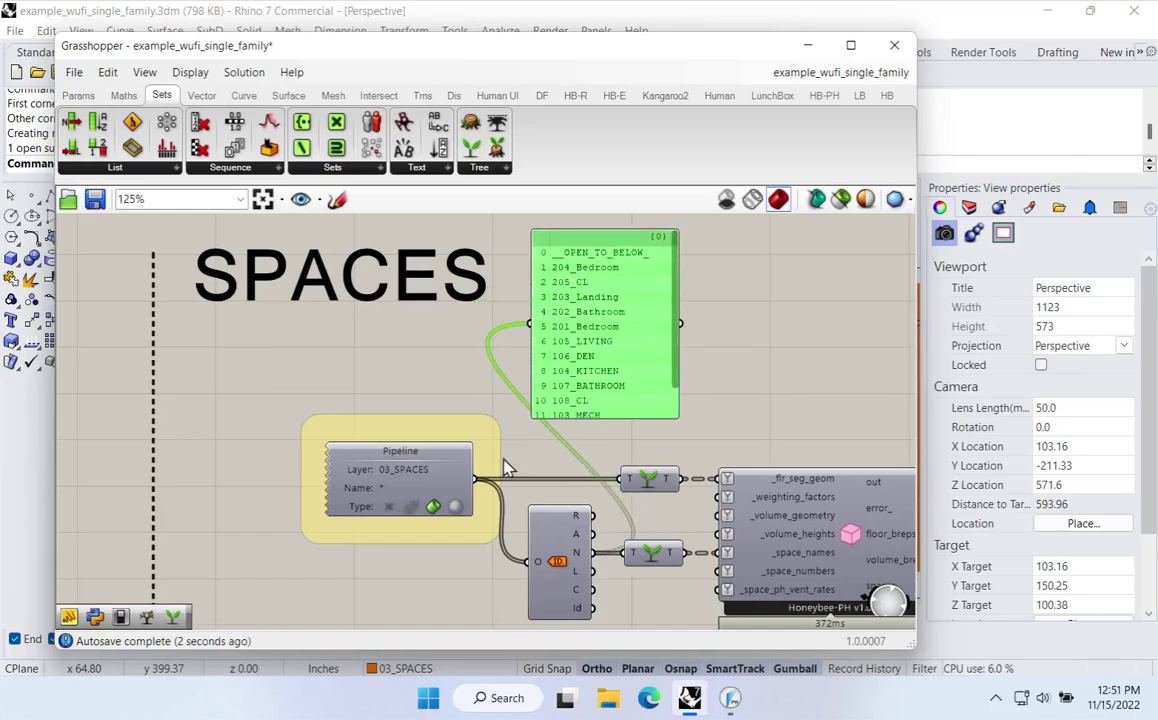
# Add a panel fed by the 03_SPACES pipeline output beside the names panel and enlarge both to show every item
pyautogui.doubleClick(387, 354)
pyautogui.write('//')
pyautogui.press('Return')
pyautogui.moveTo(475, 479); pyautogui.dragTo(310, 352)
pyautogui.moveTo(405, 377); pyautogui.dragTo(469, 495)
pyautogui.moveTo(585, 418); pyautogui.dragTo(582, 487)
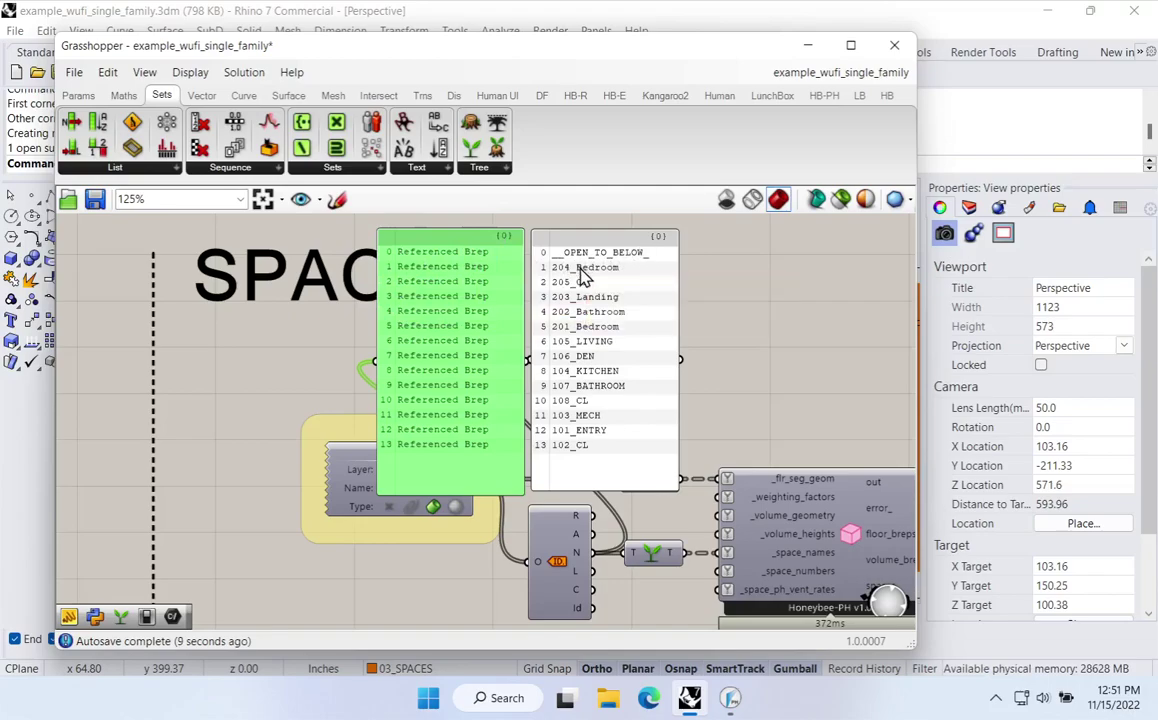
# Add an empty panel beside the names list and stretch it to match the other two panels' height
pyautogui.click(536, 250)
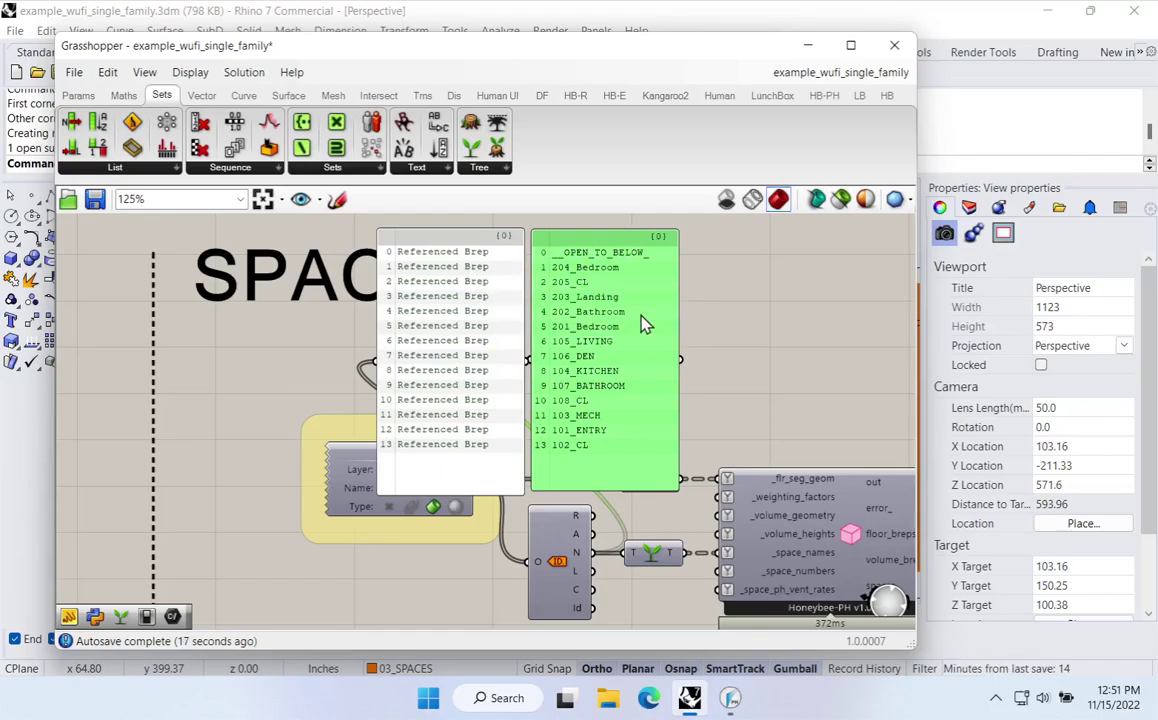
pyautogui.moveTo(731, 328); pyautogui.dragTo(445, 280)
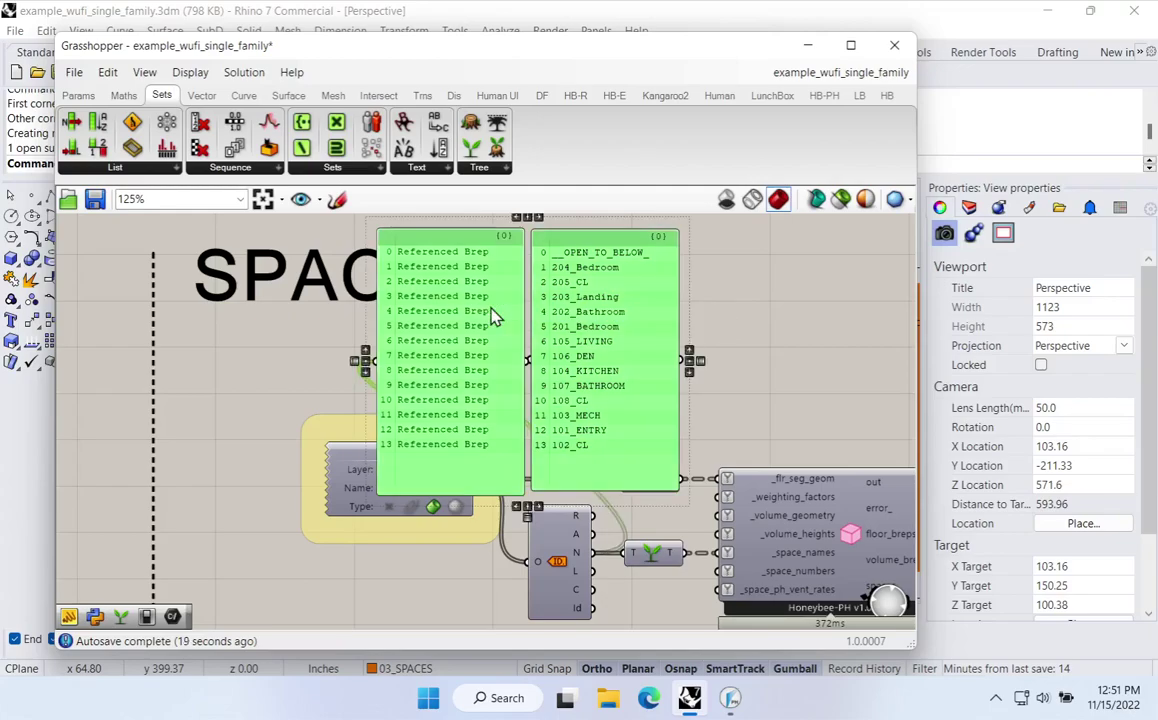
pyautogui.doubleClick(766, 272)
pyautogui.write('Panel')
pyautogui.press('Return')
pyautogui.click(768, 281)
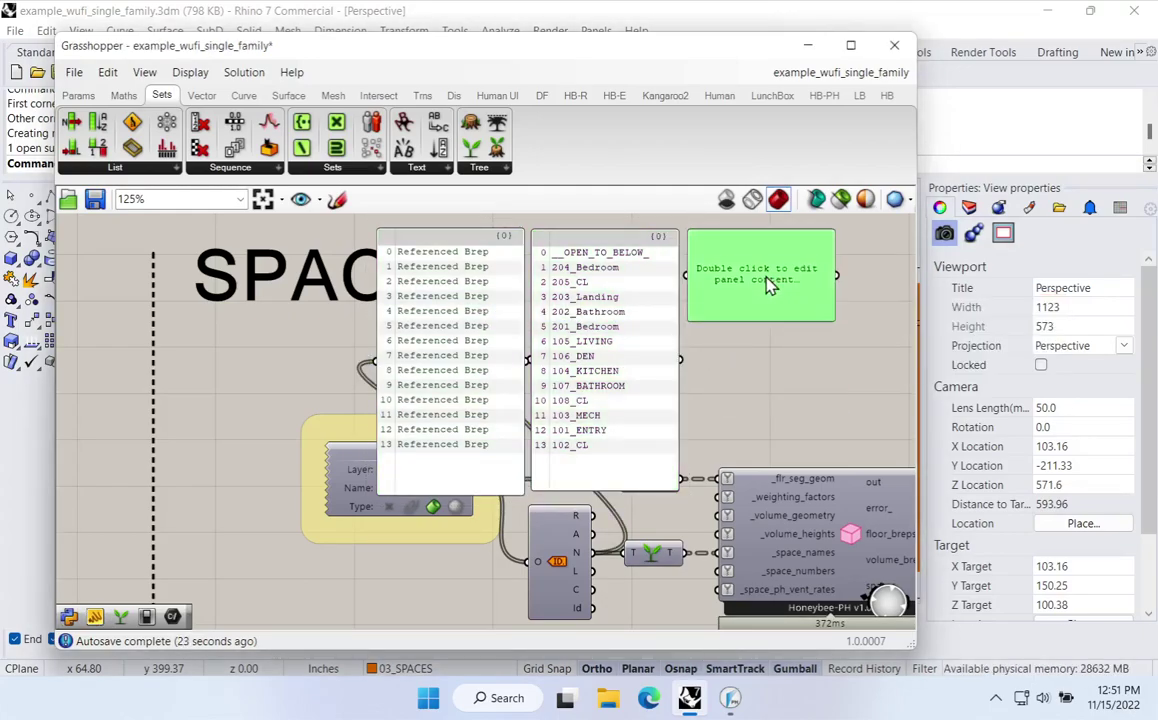
pyautogui.moveTo(757, 322); pyautogui.dragTo(760, 488)
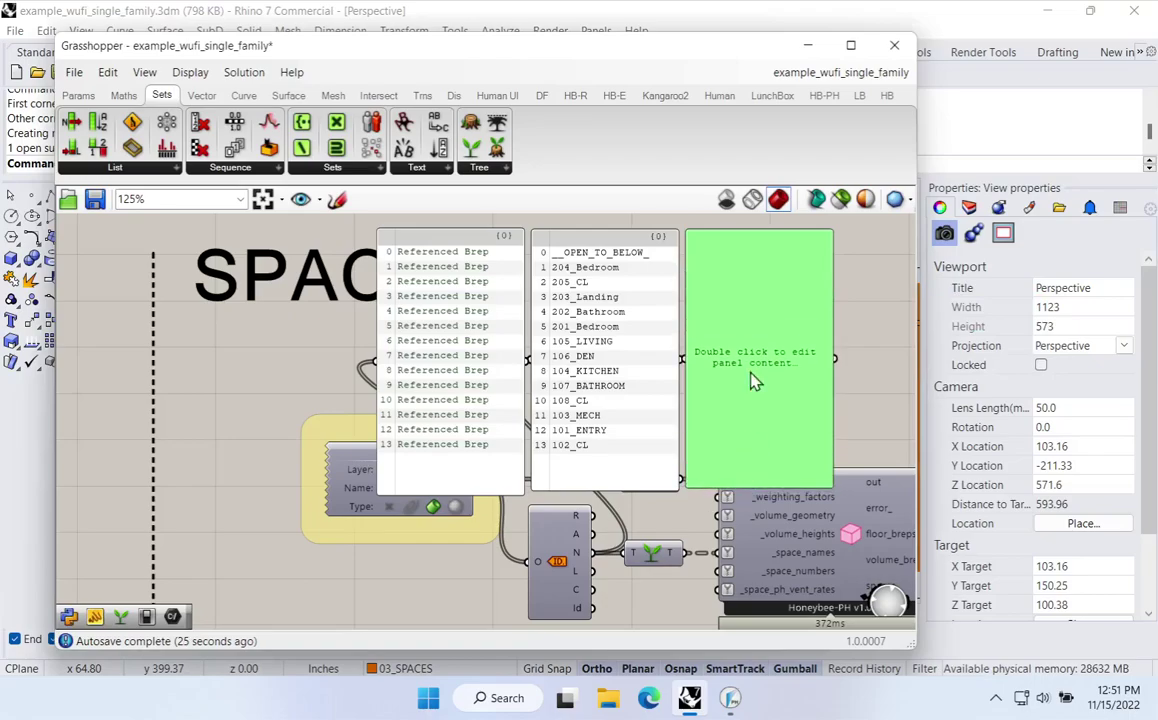
# Turn off Multiline Data for the empty panel and enter 0 for the open-to-below surface, followed by a 1 per line for the rooms
pyautogui.rightClick(753, 282)
pyautogui.click(803, 310)
pyautogui.doubleClick(740, 255)
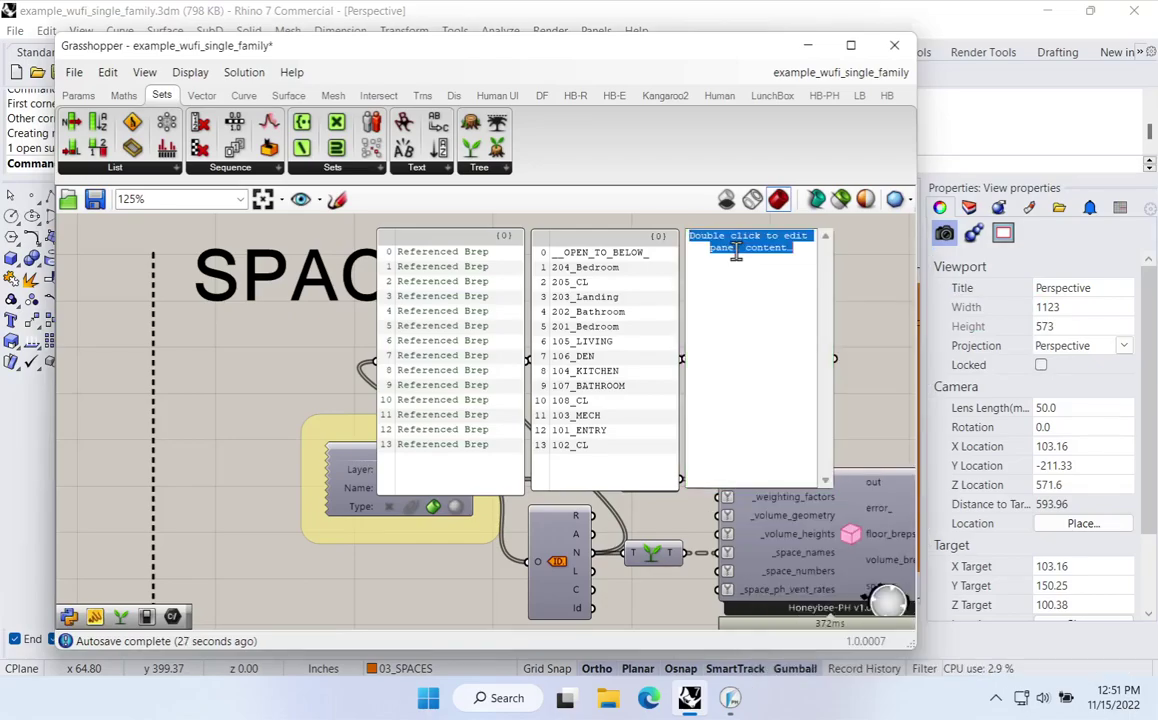
pyautogui.write('0')
pyautogui.press('Return')
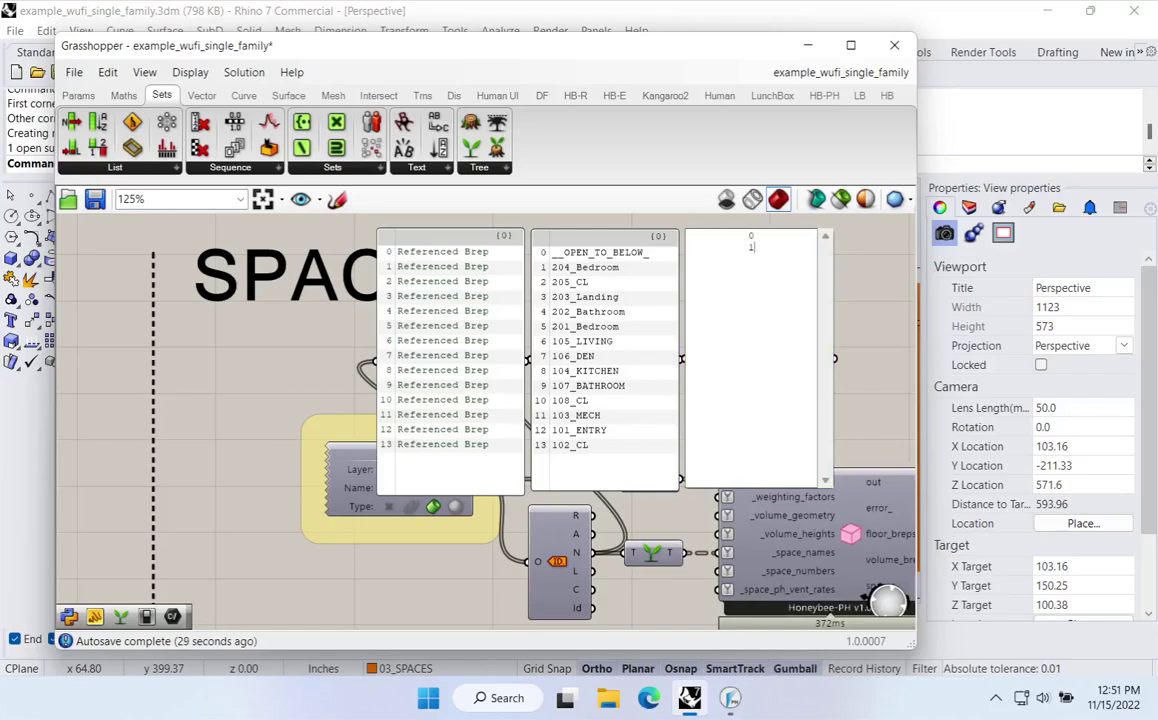
pyautogui.write('1')
pyautogui.press('Return')
pyautogui.write('11')
pyautogui.press('Return')
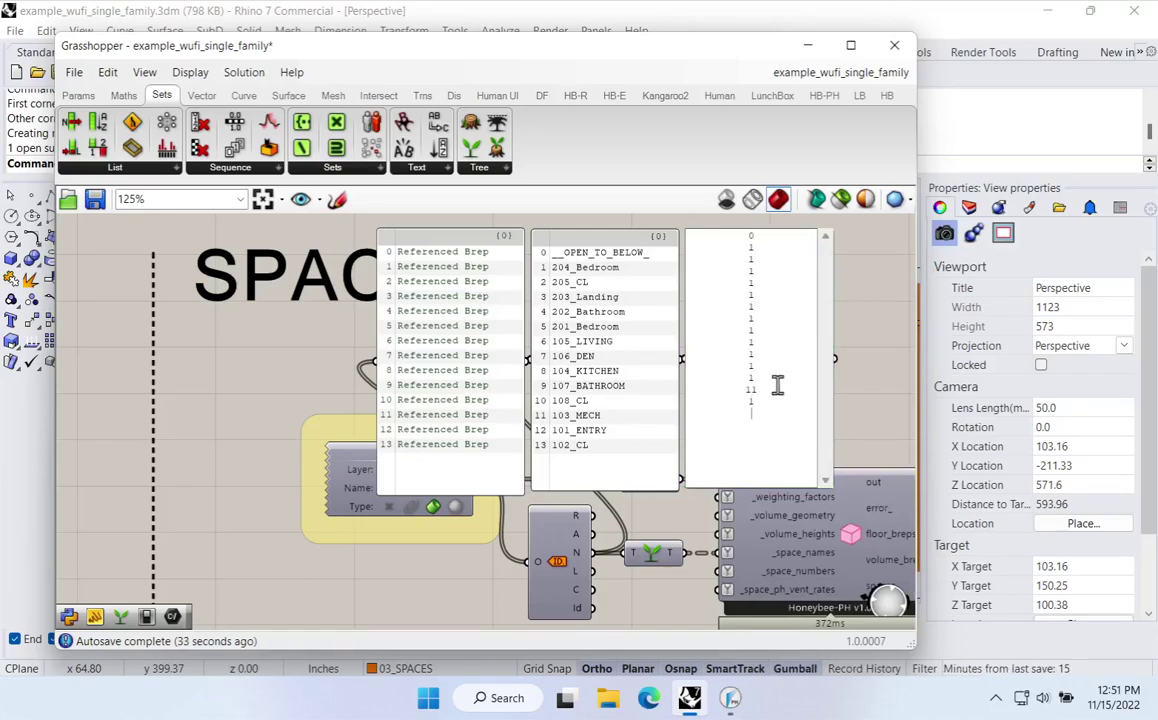
pyautogui.press('BackSpace')
pyautogui.click(885, 378)
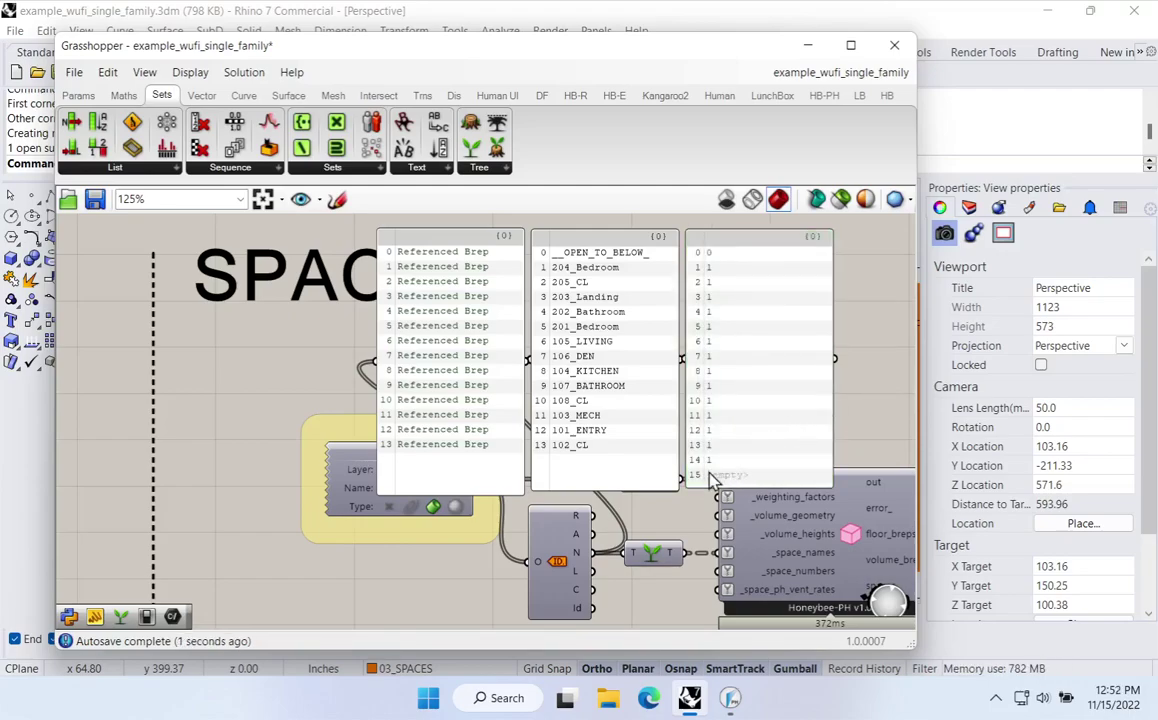
# Remove the surplus entries at the end of the 0/1 panel so the list ends at index 13
pyautogui.doubleClick(750, 462)
pyautogui.click(783, 419)
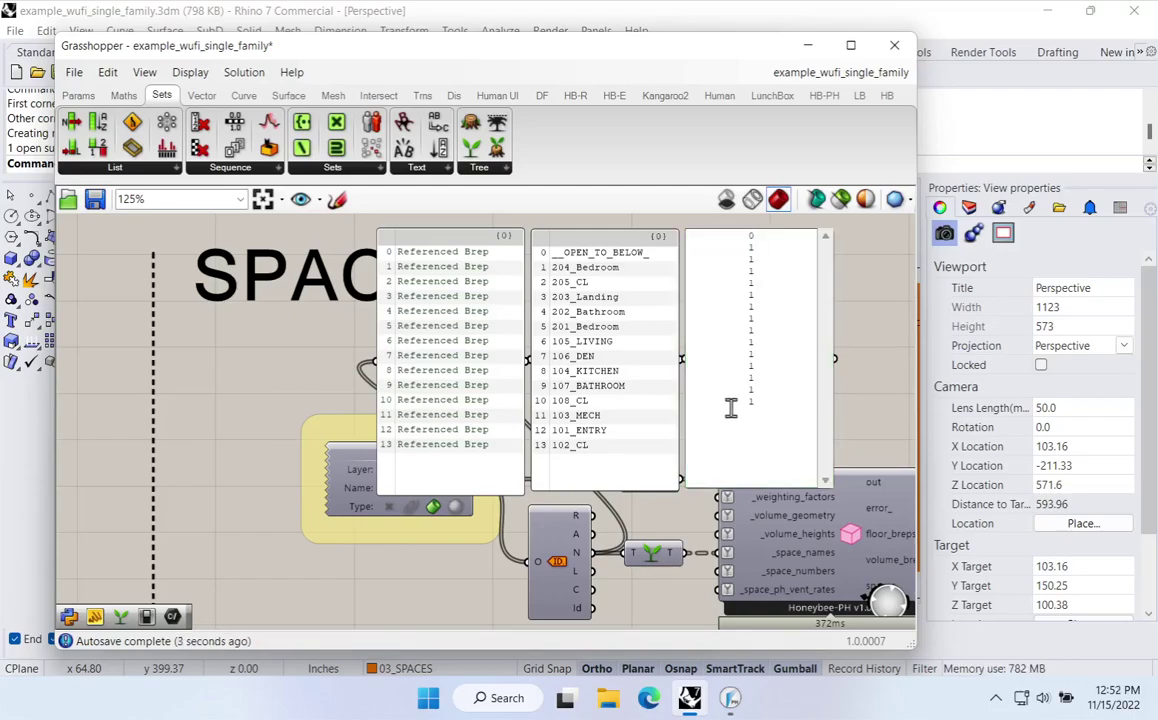
pyautogui.press('BackSpace')
pyautogui.click(898, 397)
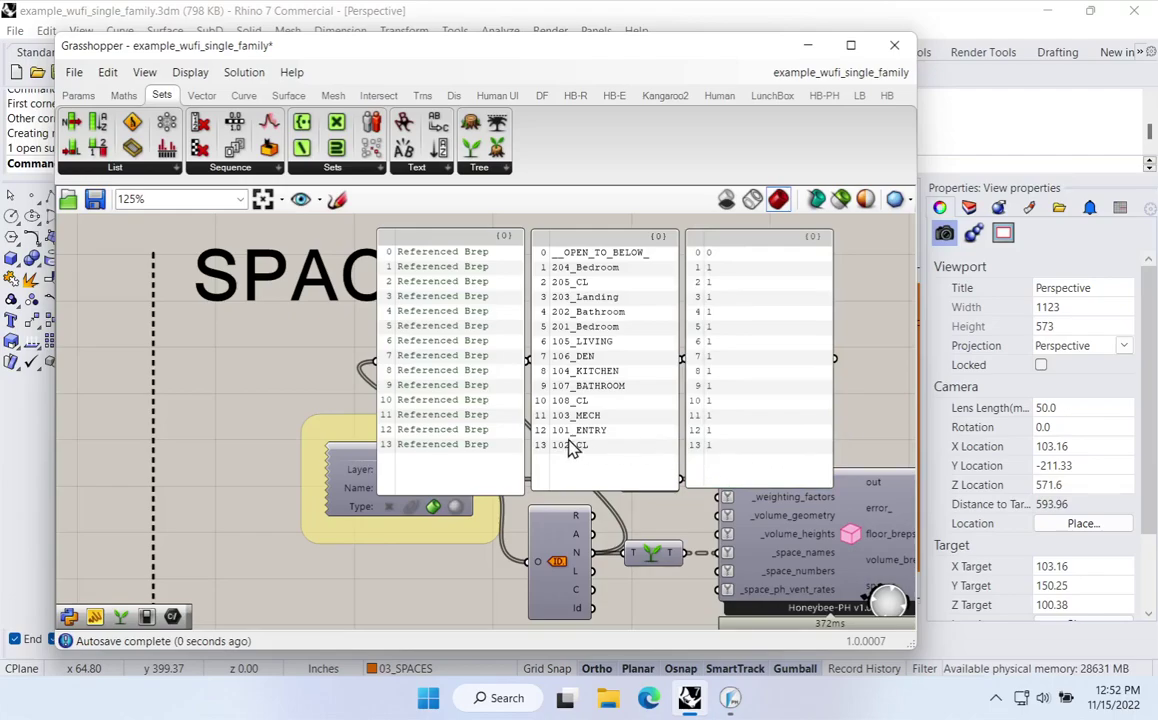
# Align the 0/1 panel with the names list and name it Weighting Factors
pyautogui.click(758, 367)
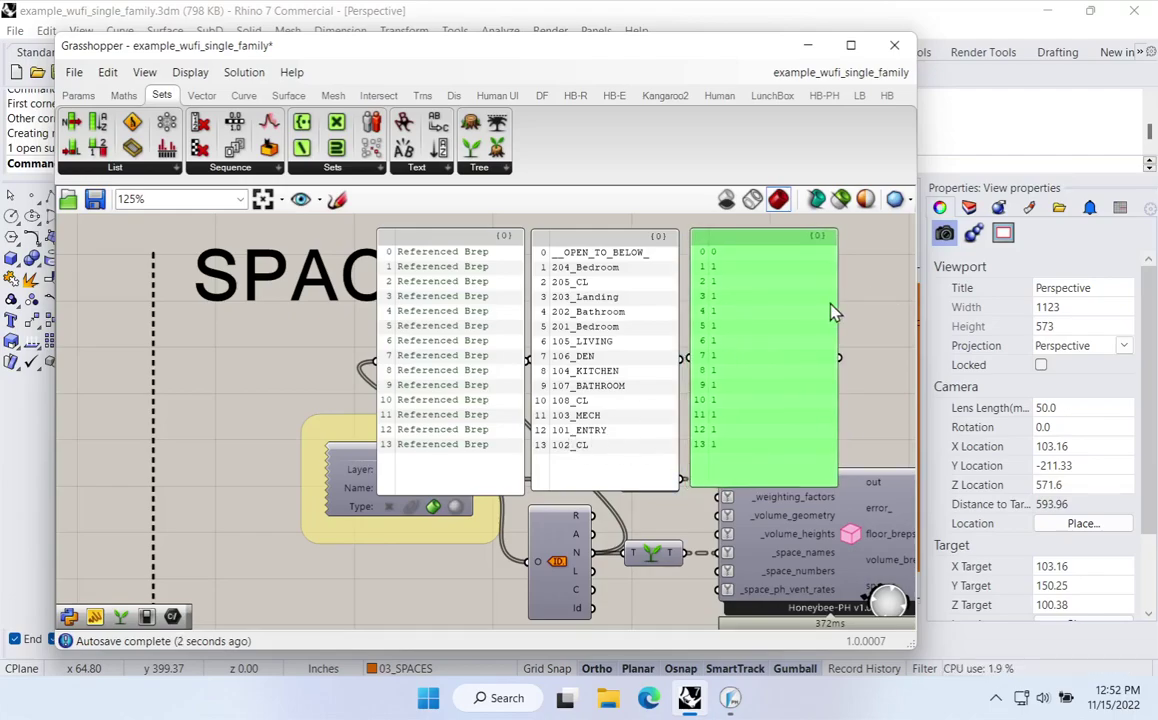
pyautogui.rightClick(774, 256)
pyautogui.write('Weig')
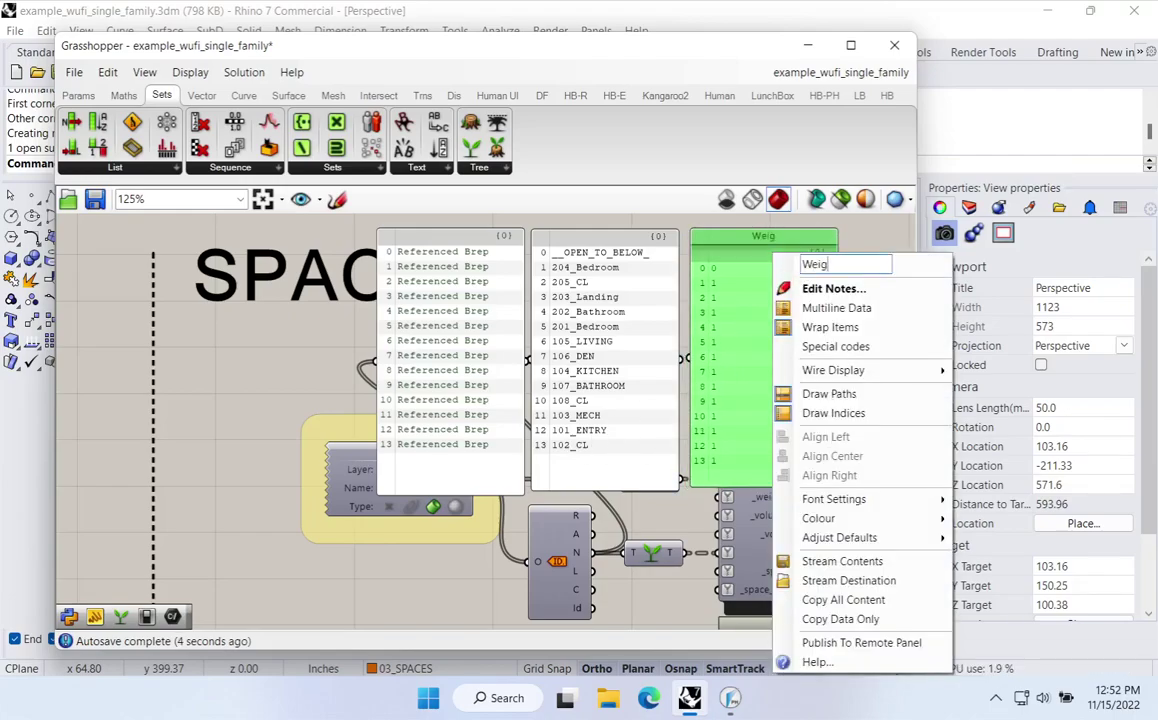
pyautogui.write('hting Factors')
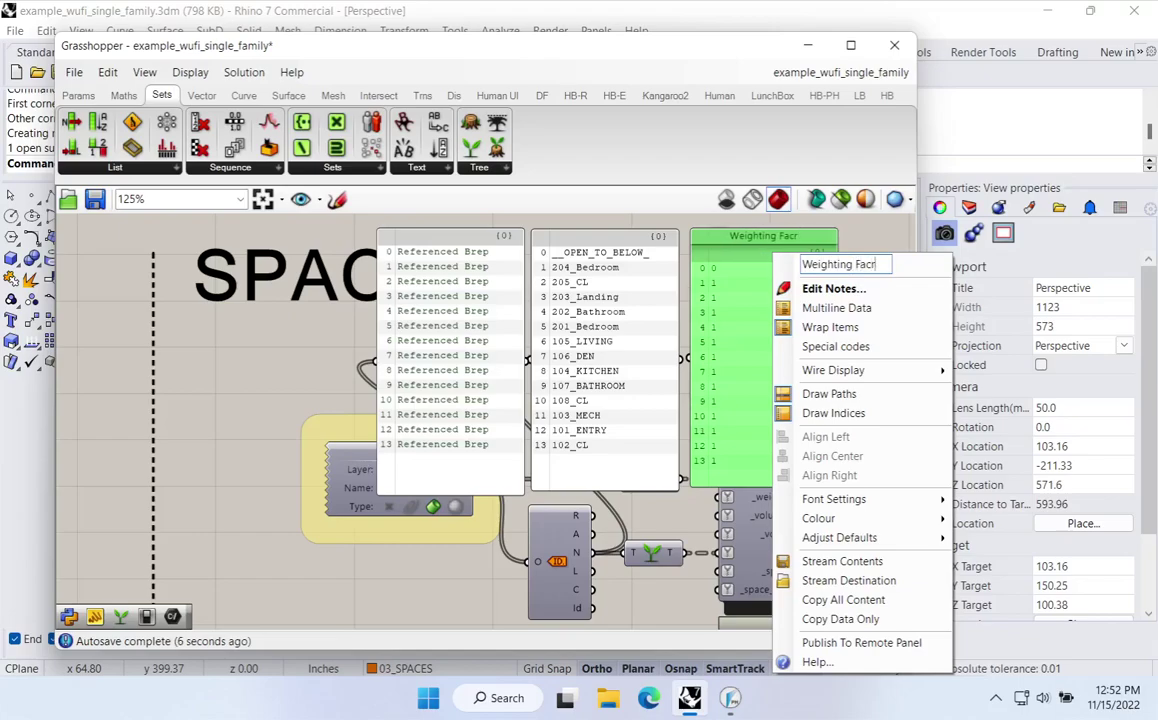
pyautogui.press('Return')
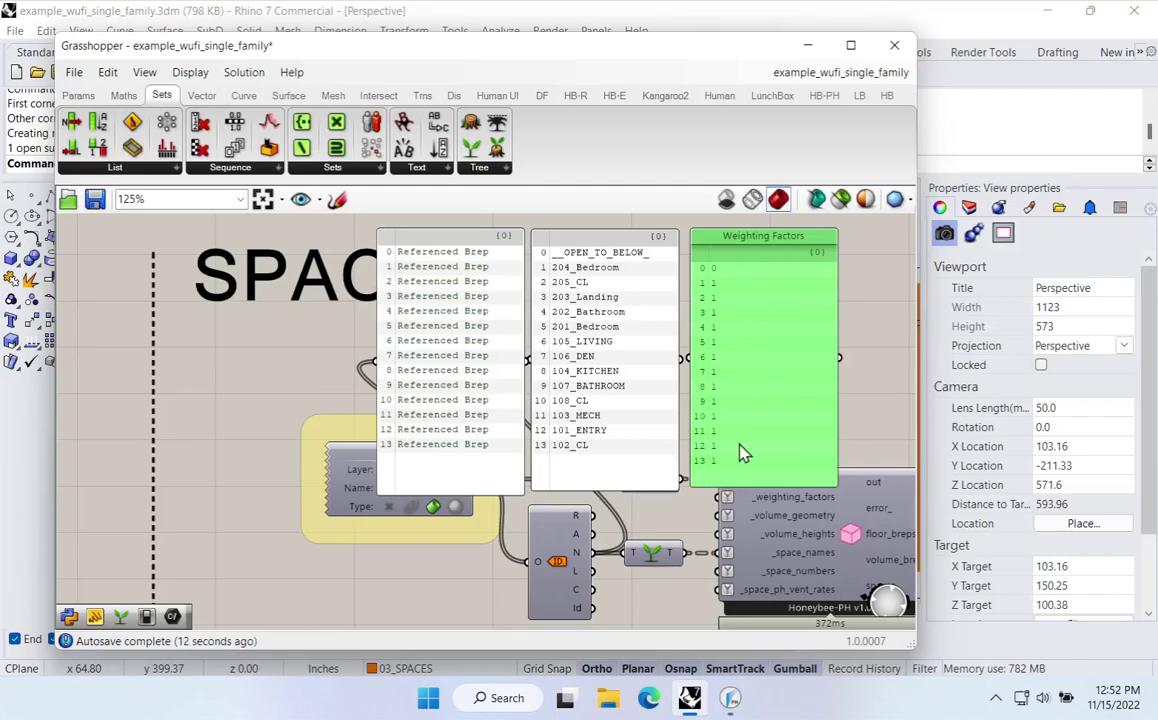
# Delete the referenced-brep and room-name panels, shrink the Weighting Factors panel and place it above the pipeline's graft component
pyautogui.click(715, 271)
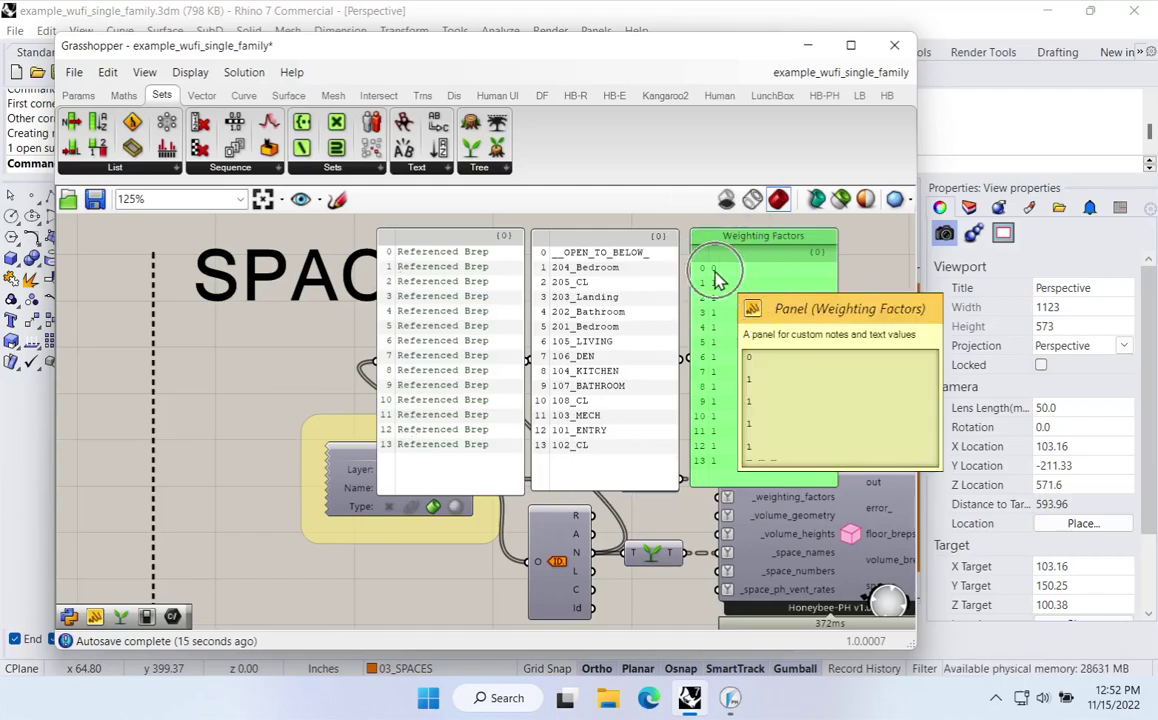
pyautogui.click(577, 258)
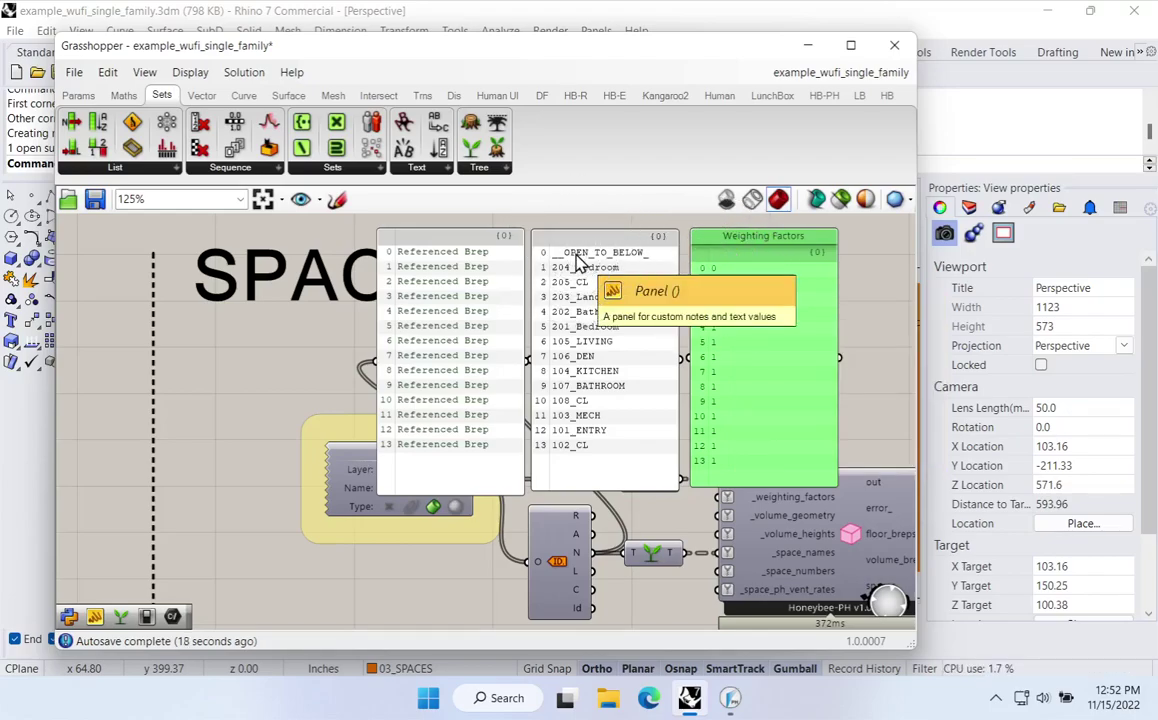
pyautogui.click(577, 257)
pyautogui.click(498, 263)
pyautogui.press('Delete')
pyautogui.click(672, 304)
pyautogui.press('Delete')
pyautogui.moveTo(770, 318); pyautogui.dragTo(610, 394)
pyautogui.moveTo(617, 422); pyautogui.dragTo(637, 376, button='right')
pyautogui.moveTo(637, 376); pyautogui.dragTo(581, 334)
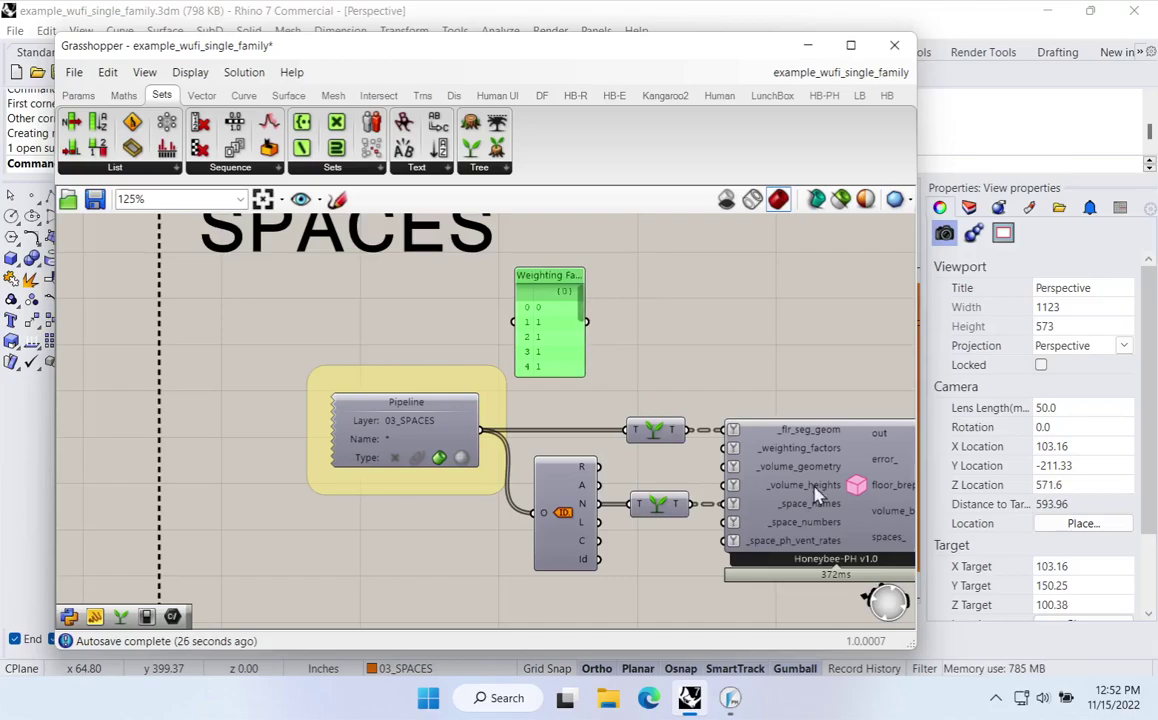
# Copy the graft component beside the Weighting Factors panel and wire the panel through it into the _weighting_factors input
pyautogui.click(666, 438)
pyautogui.keyDown('alt'); pyautogui.moveTo(666, 434); pyautogui.dragTo(662, 306); pyautogui.keyUp('alt')
pyautogui.moveTo(586, 322)
pyautogui.mouseDown()
pyautogui.moveTo(634, 312)
pyautogui.moveTo(718, 378)
pyautogui.moveTo(680, 468)
pyautogui.moveTo(728, 483)
pyautogui.mouseUp()
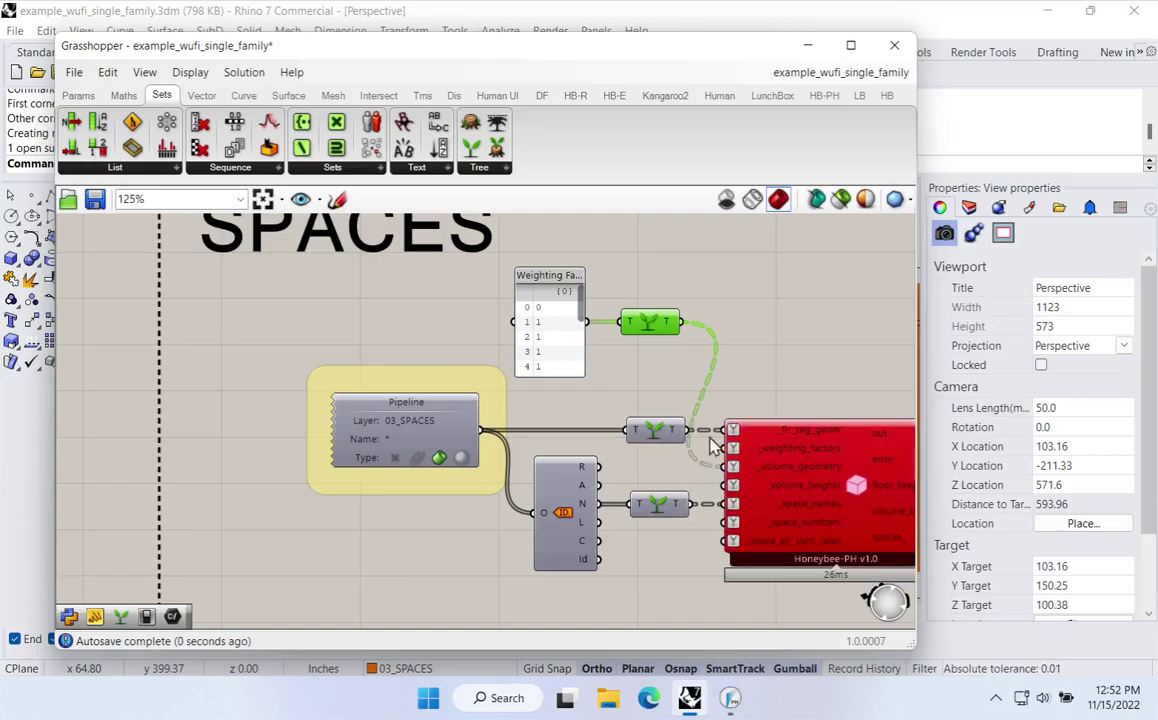
pyautogui.moveTo(681, 322); pyautogui.dragTo(715, 467)
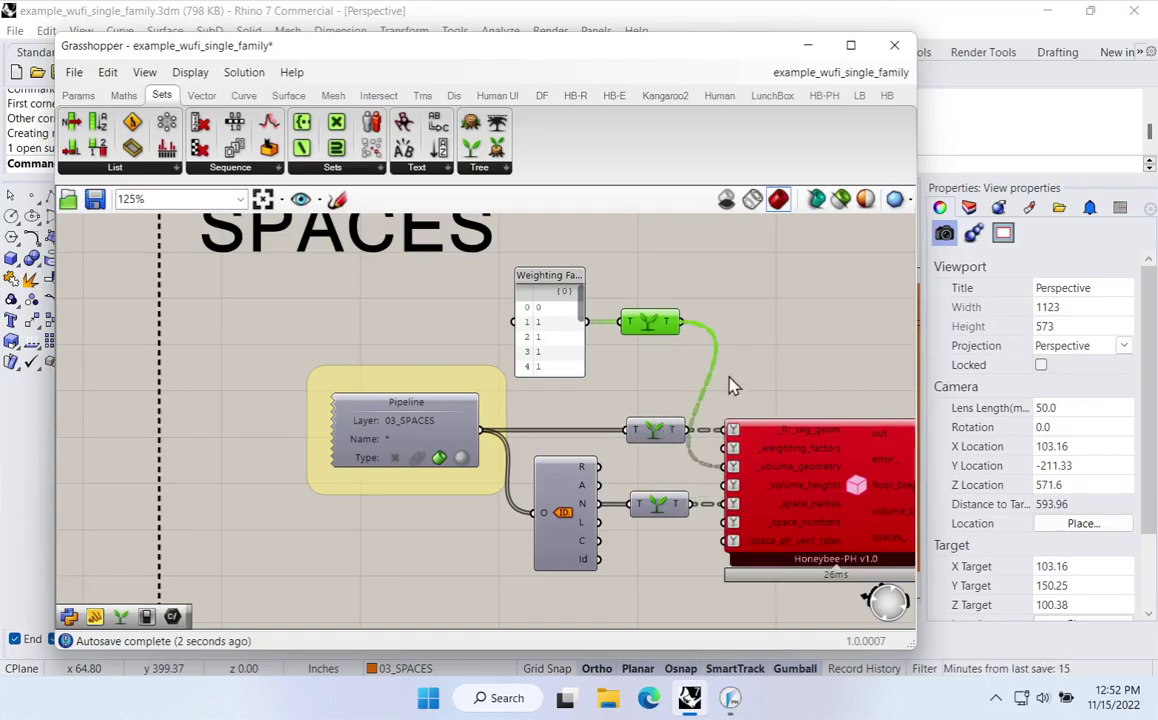
pyautogui.moveTo(683, 325); pyautogui.dragTo(735, 430)
pyautogui.moveTo(750, 338); pyautogui.dragTo(551, 318)
pyautogui.moveTo(886, 340); pyautogui.dragTo(722, 300, button='right')
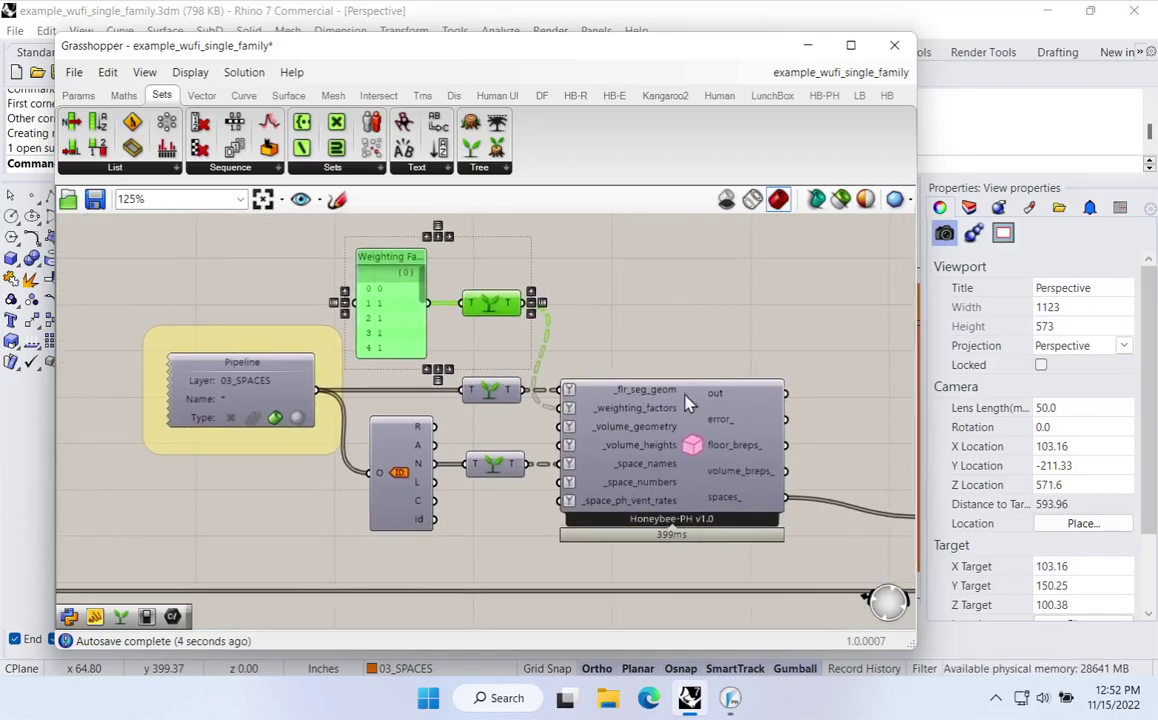
# Add a panel above the add-spaces component, wire the spaces_ output into it and enlarge it to list the generated spaces
pyautogui.moveTo(656, 411)
pyautogui.moveTo(750, 441); pyautogui.dragTo(499, 427, button='right')
pyautogui.doubleClick(656, 312)
pyautogui.write('//')
pyautogui.press('Return')
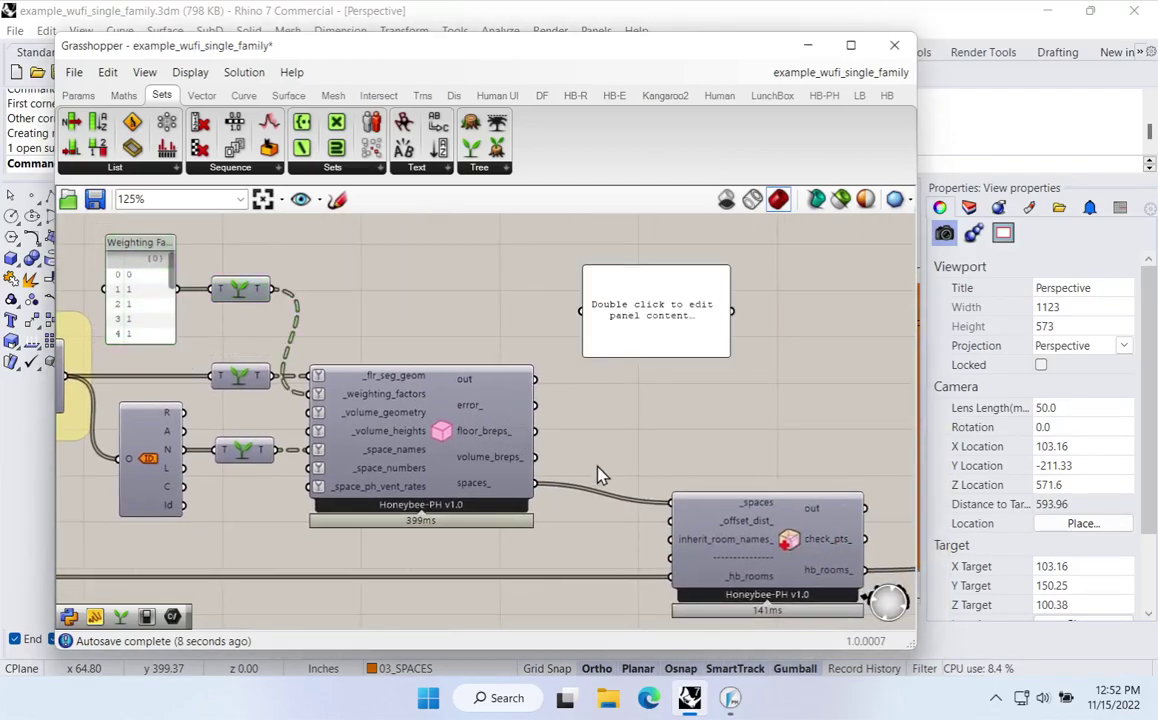
pyautogui.moveTo(535, 483); pyautogui.dragTo(580, 311)
pyautogui.moveTo(776, 380); pyautogui.dragTo(478, 340, button='right')
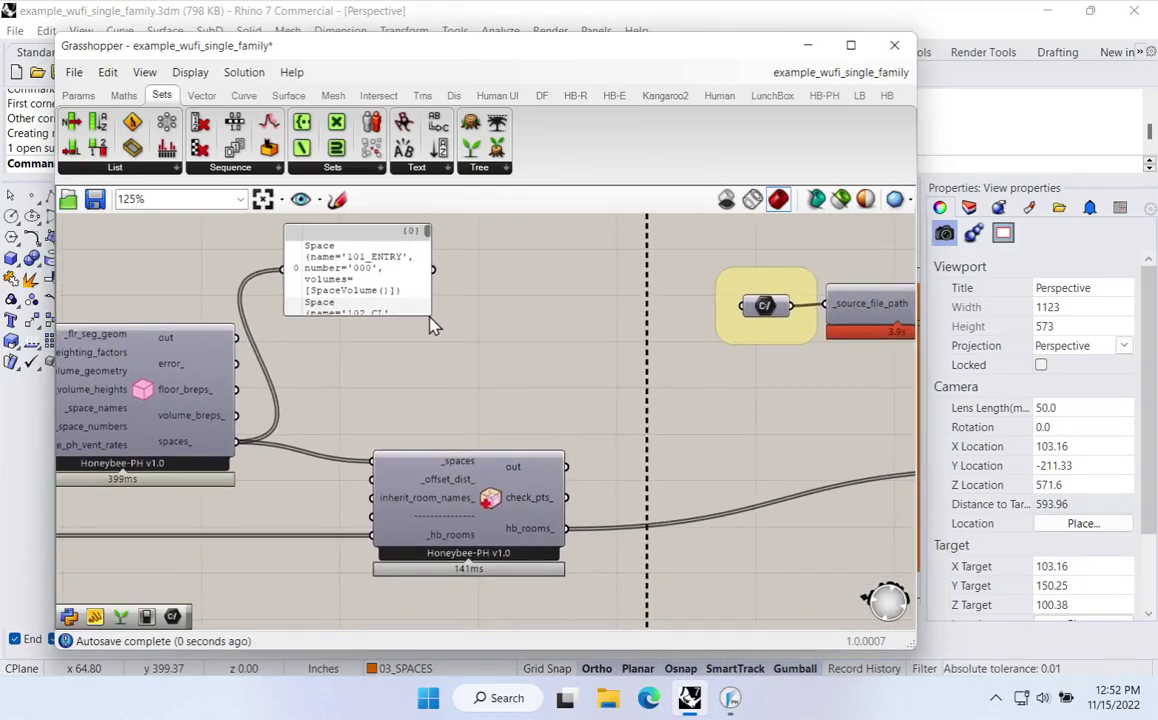
pyautogui.moveTo(425, 312); pyautogui.dragTo(821, 404)
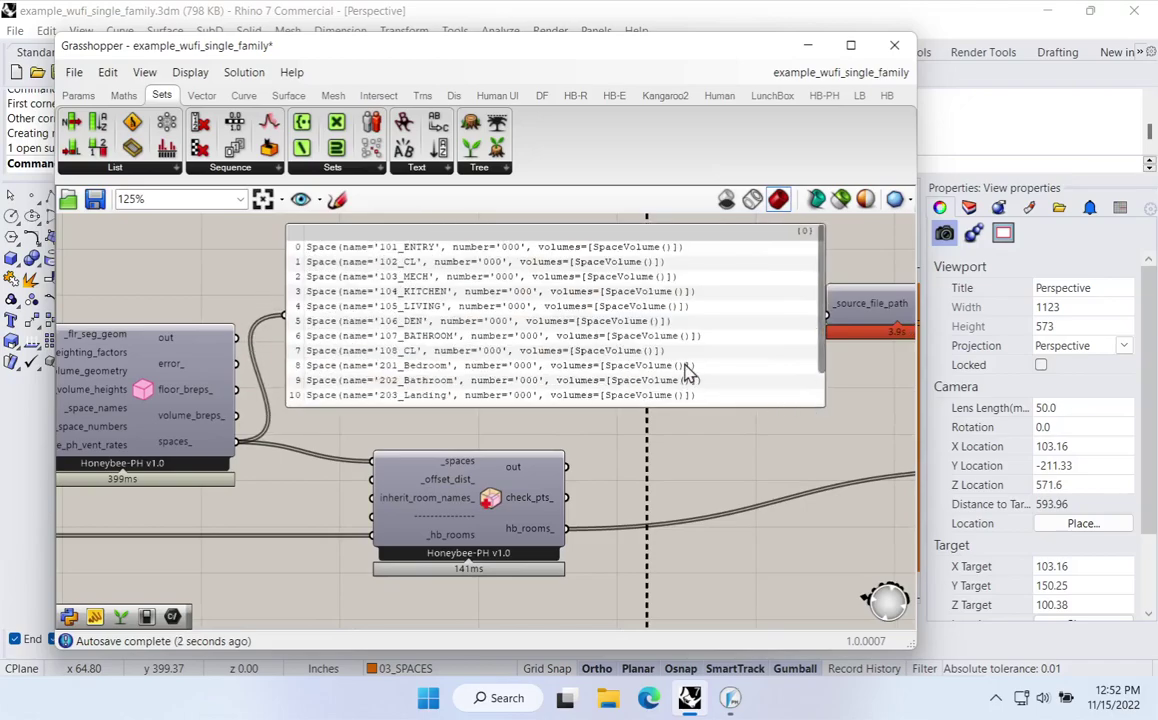
# Delete the inspection panel attached to the spaces_ output
pyautogui.click(411, 331)
pyautogui.moveTo(309, 386); pyautogui.dragTo(543, 405, button='right')
pyautogui.press('Delete')
pyautogui.moveTo(439, 420); pyautogui.dragTo(514, 449, button='right')
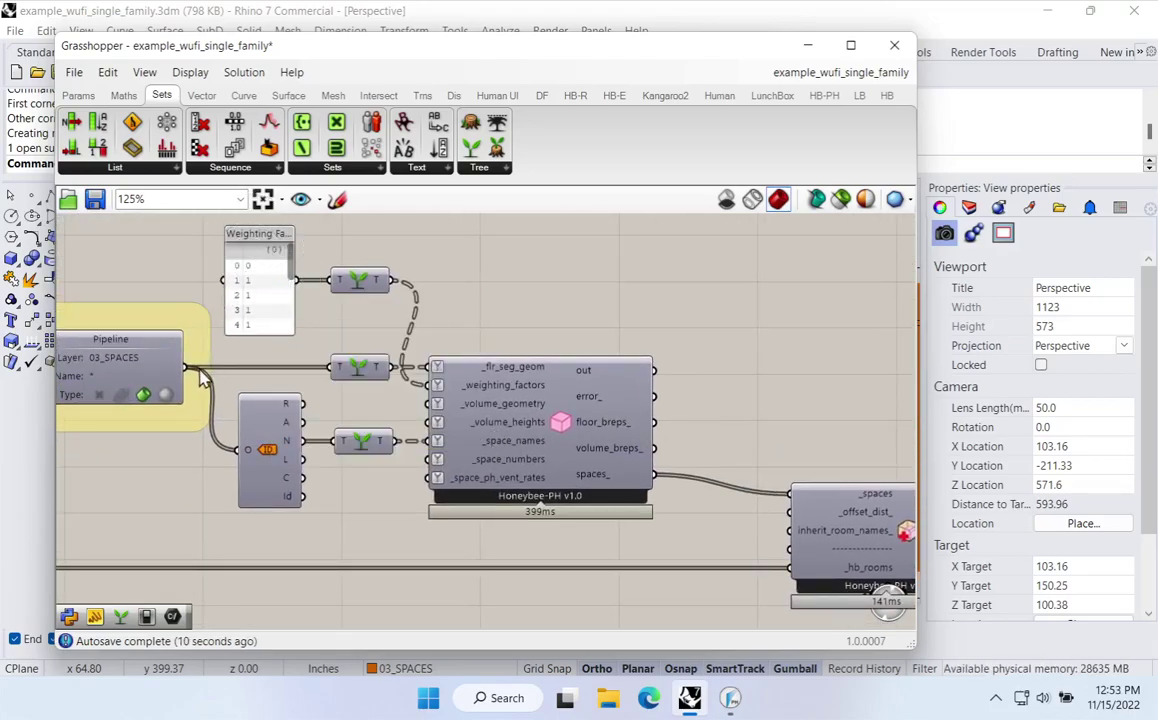
# Select the open-to-below surface in the Rhino viewport and shift the create-spaces component slightly away from the graft components
pyautogui.moveTo(918, 380); pyautogui.dragTo(740, 382)
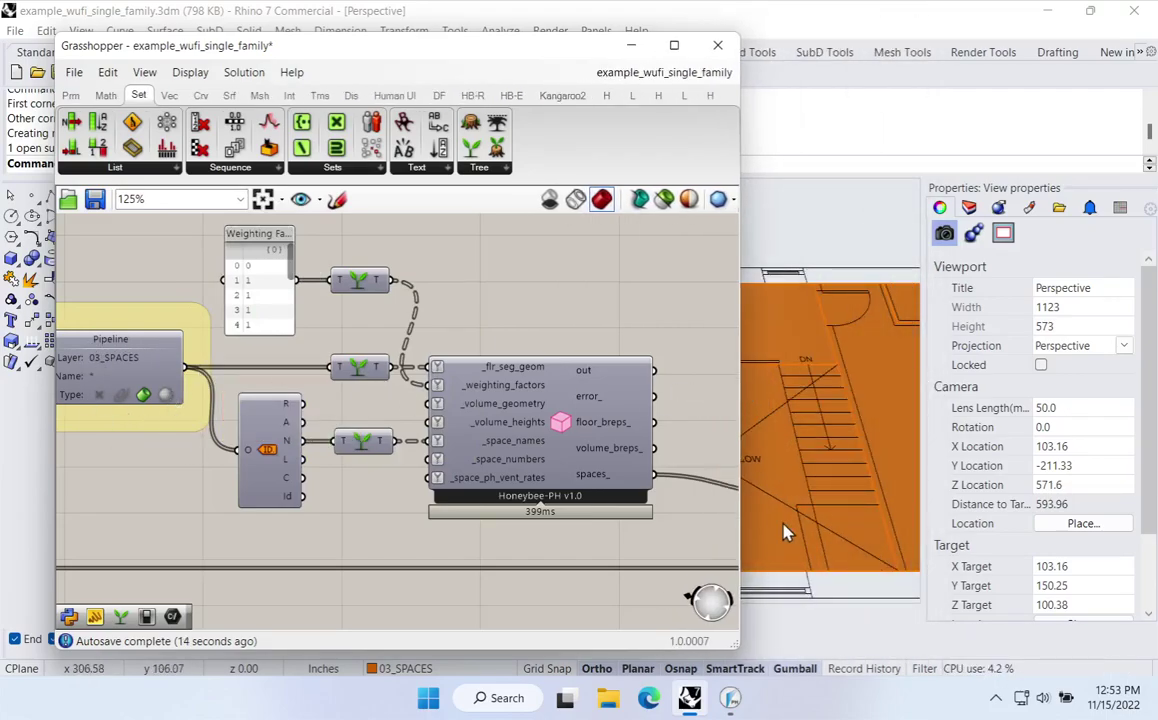
pyautogui.click(768, 492)
pyautogui.moveTo(739, 468); pyautogui.dragTo(1009, 491)
pyautogui.moveTo(536, 421); pyautogui.dragTo(549, 419)
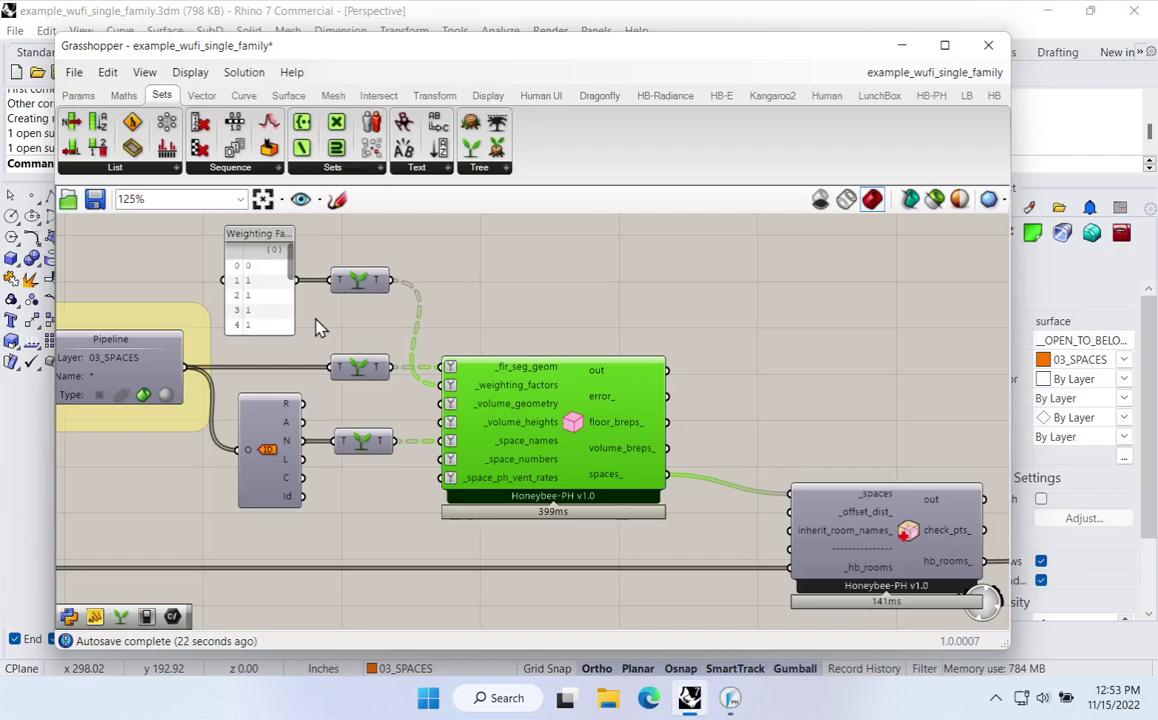
pyautogui.moveTo(349, 322); pyautogui.dragTo(372, 340, button='right')
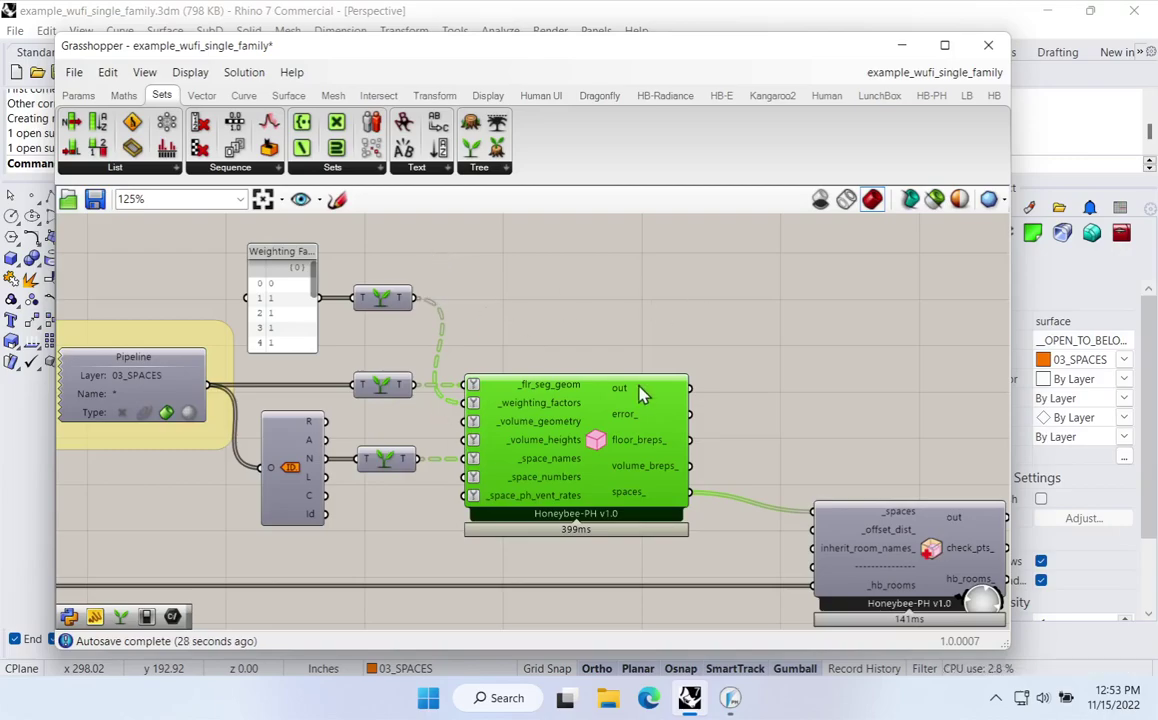
pyautogui.click(742, 370)
# Set the export toggle to True and back to False to write a new HBJSON and WUFI XML file
pyautogui.moveTo(760, 382); pyautogui.dragTo(250, 350, button='right')
pyautogui.moveTo(760, 380); pyautogui.dragTo(292, 352, button='right')
pyautogui.moveTo(711, 398); pyautogui.dragTo(308, 455, button='right')
pyautogui.moveTo(697, 429); pyautogui.dragTo(245, 395, button='right')
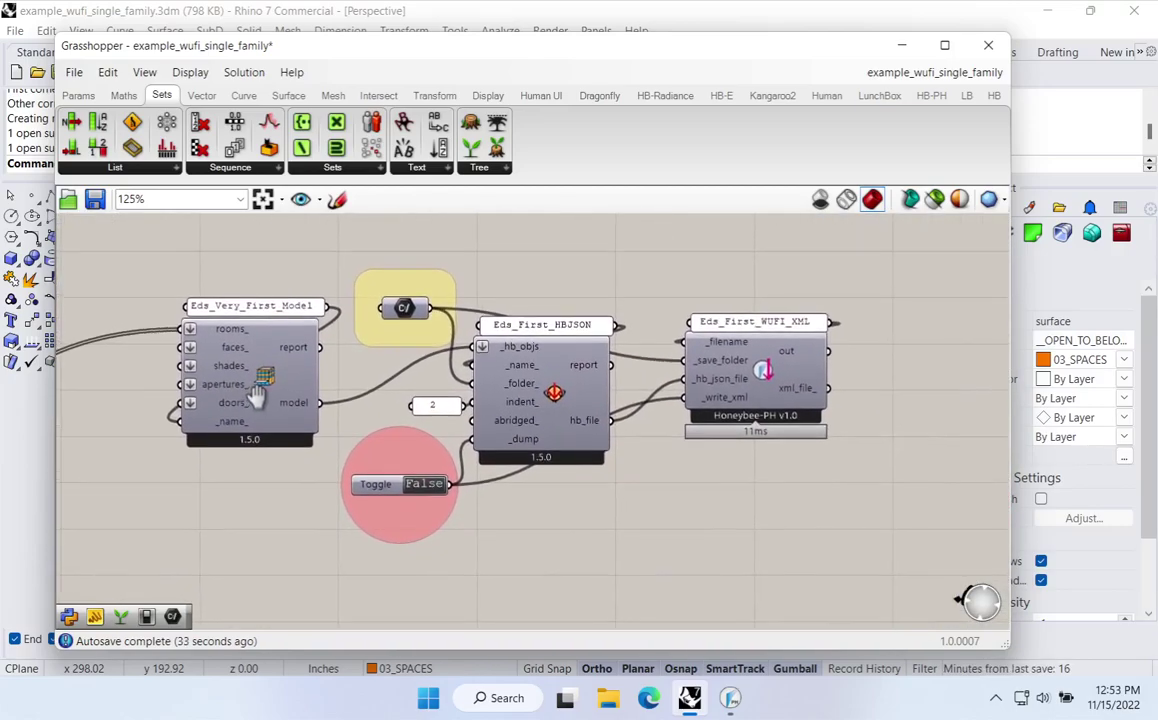
pyautogui.doubleClick(429, 489)
pyautogui.doubleClick(429, 489)
# Switch to WUFI-Passive, maximize it and open Eds_First_WUFI_XML_11_15_12_53_29 from the Desktop without saving the current project
pyautogui.click(732, 702)
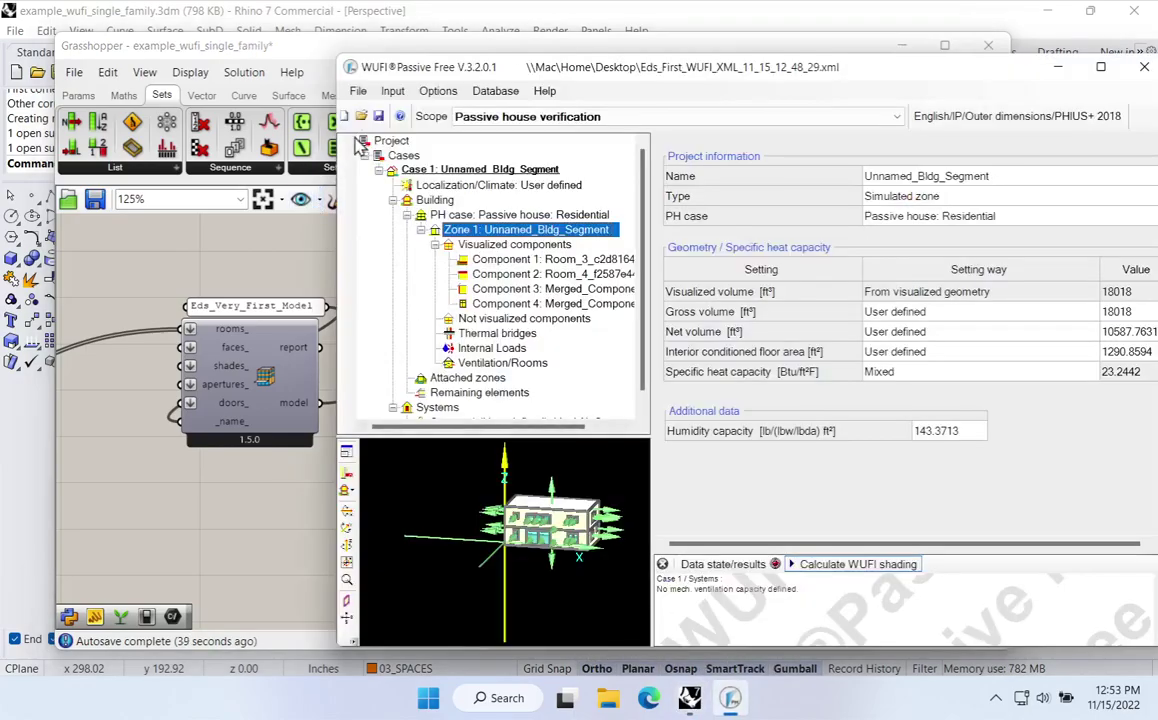
pyautogui.moveTo(494, 62); pyautogui.dragTo(90, 3)
pyautogui.click(21, 31)
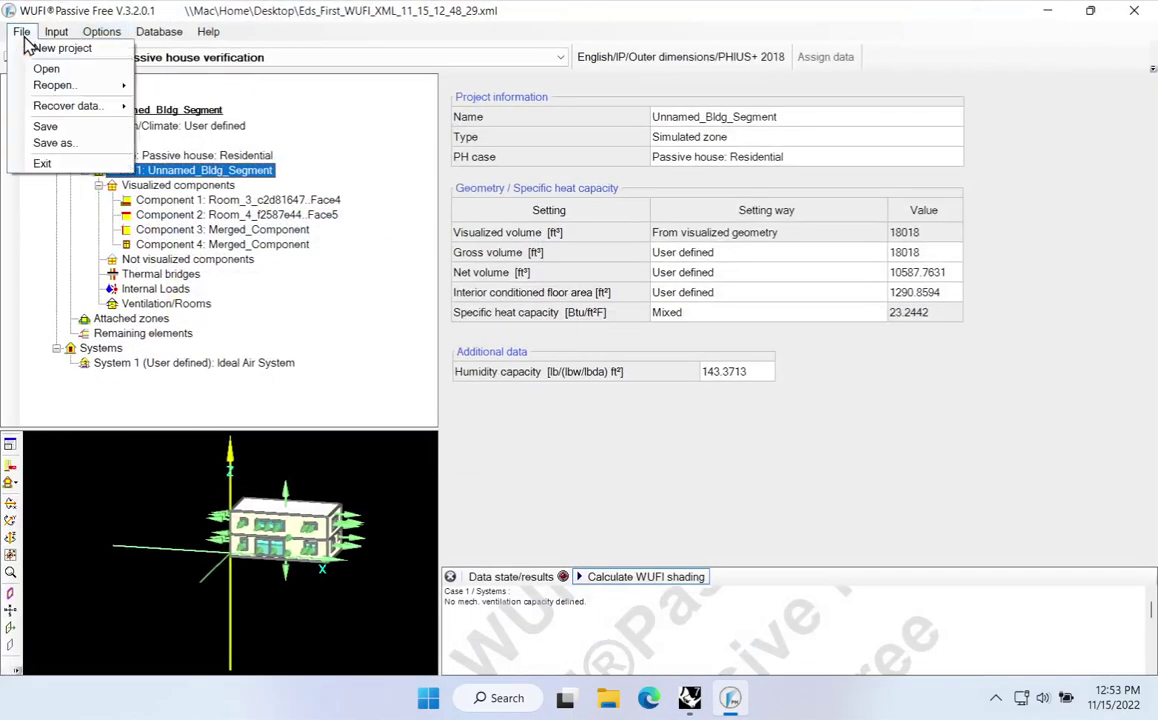
pyautogui.click(46, 70)
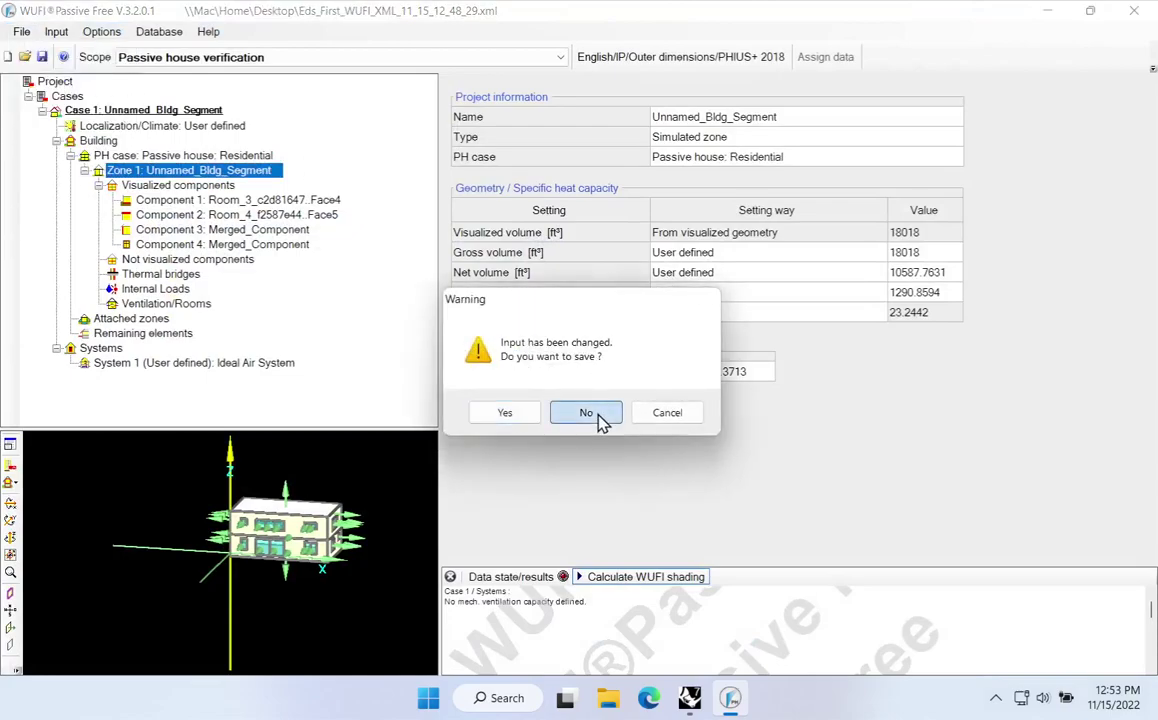
pyautogui.click(598, 416)
pyautogui.click(63, 167)
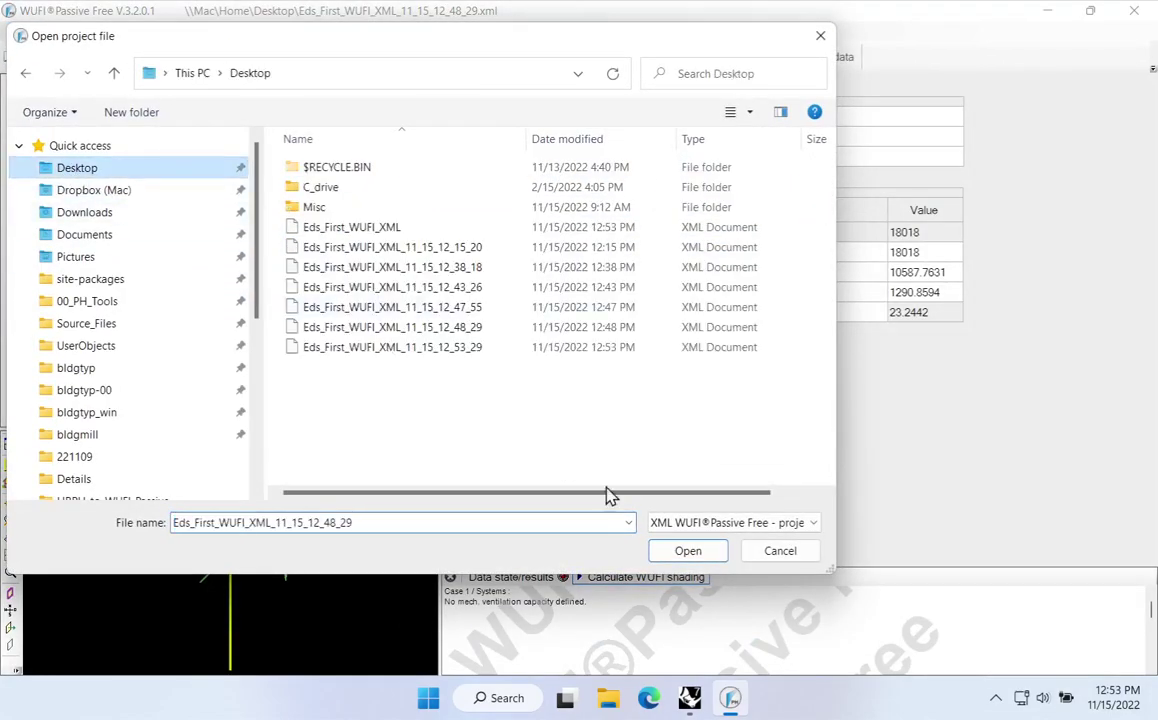
pyautogui.click(398, 348)
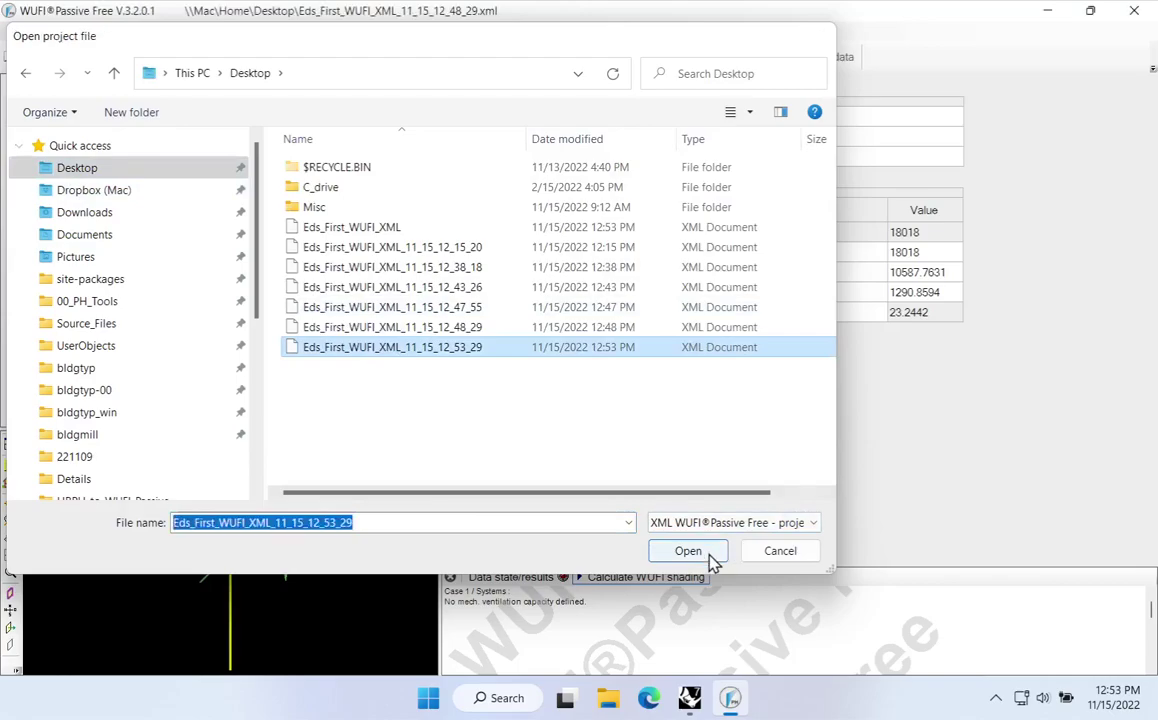
pyautogui.click(708, 551)
pyautogui.click(660, 421)
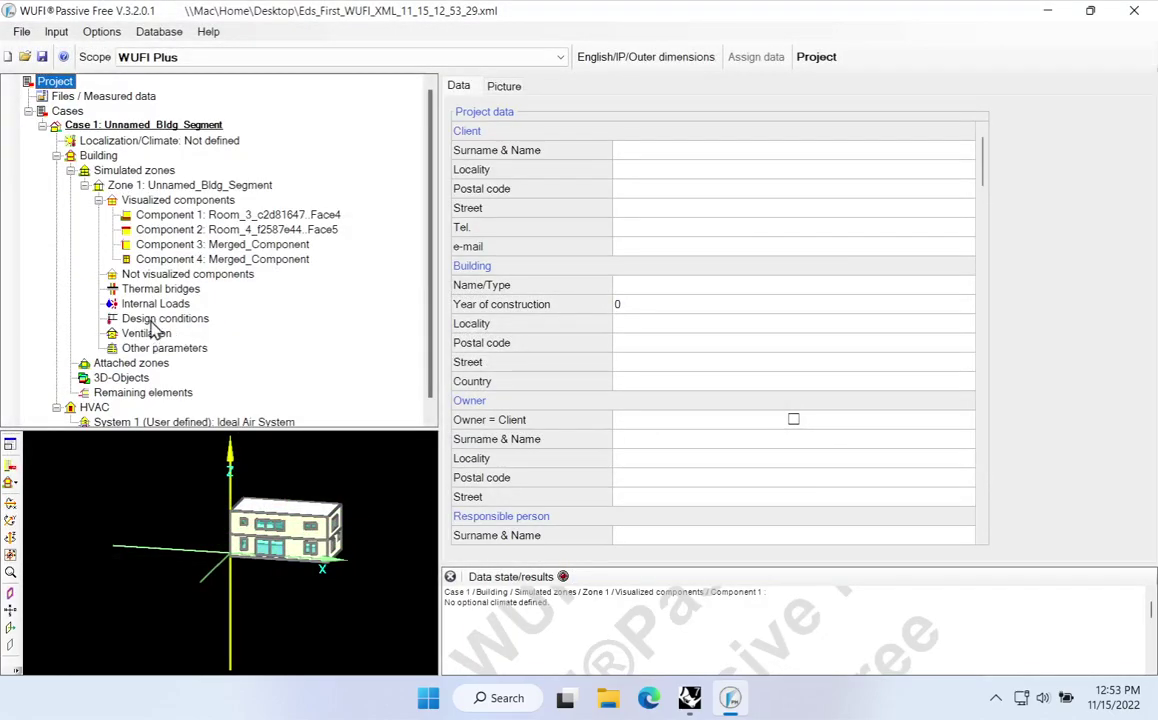
# Set the scope to Passive house verification and examine the rooms ventilation table and the floor area and net volume of Zone 1
pyautogui.click(200, 57)
pyautogui.click(160, 85)
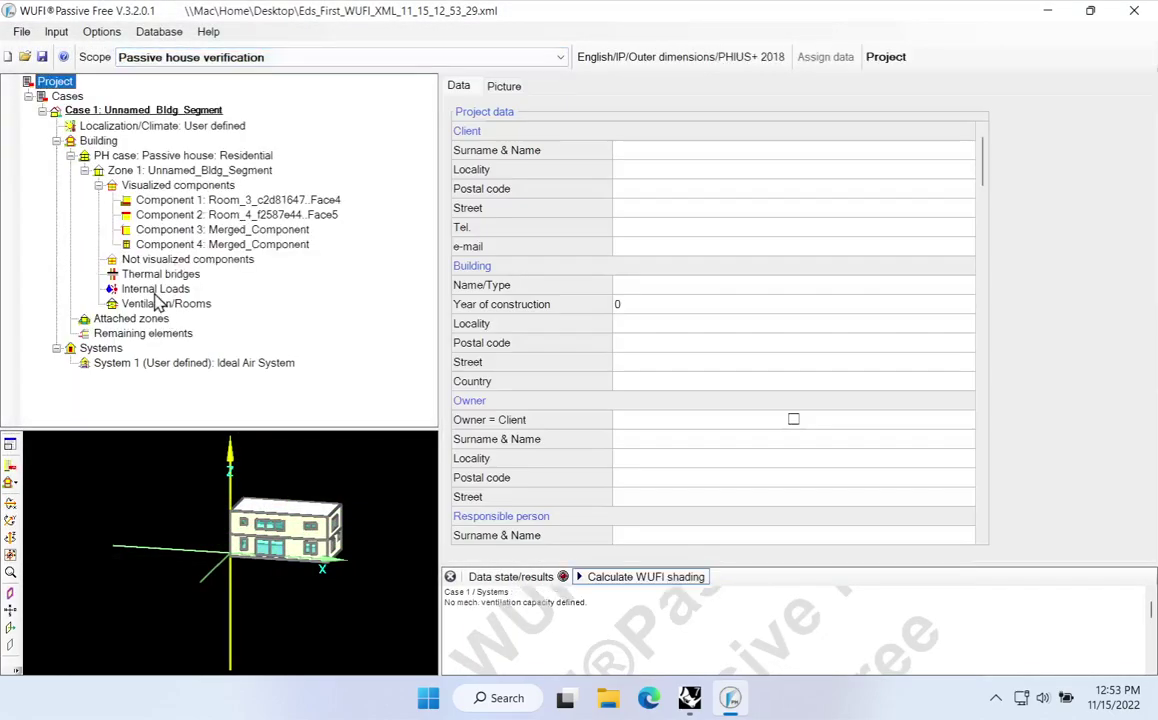
pyautogui.click(158, 289)
pyautogui.click(166, 303)
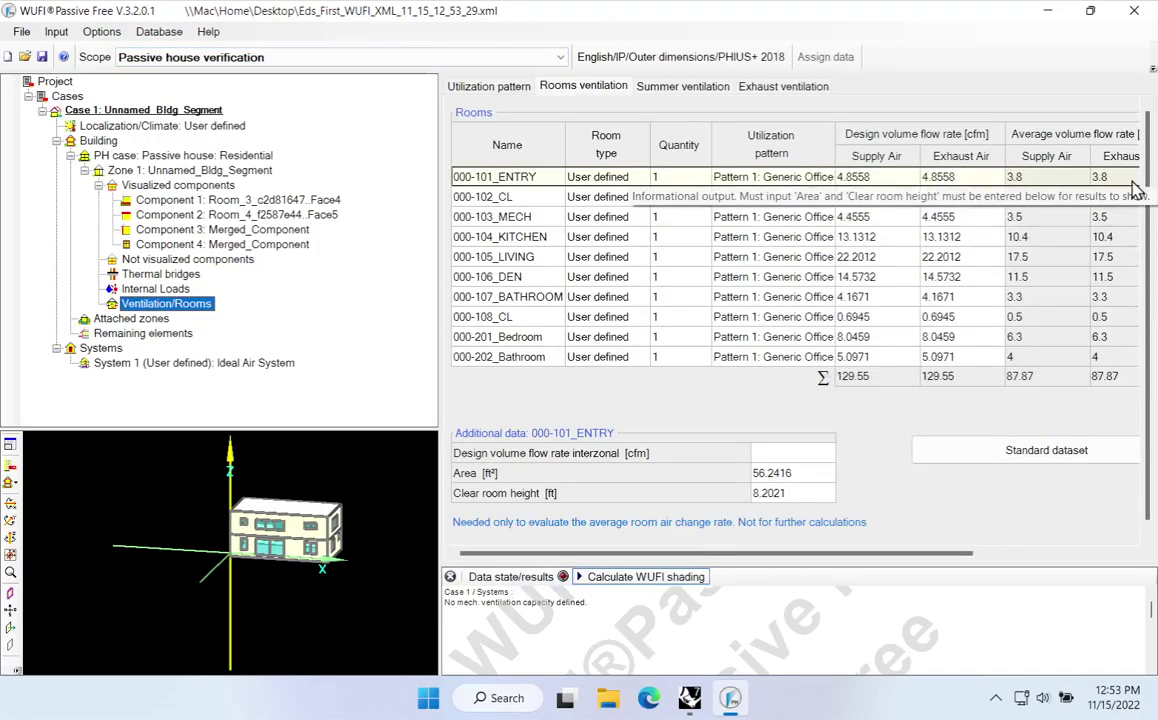
pyautogui.click(128, 157)
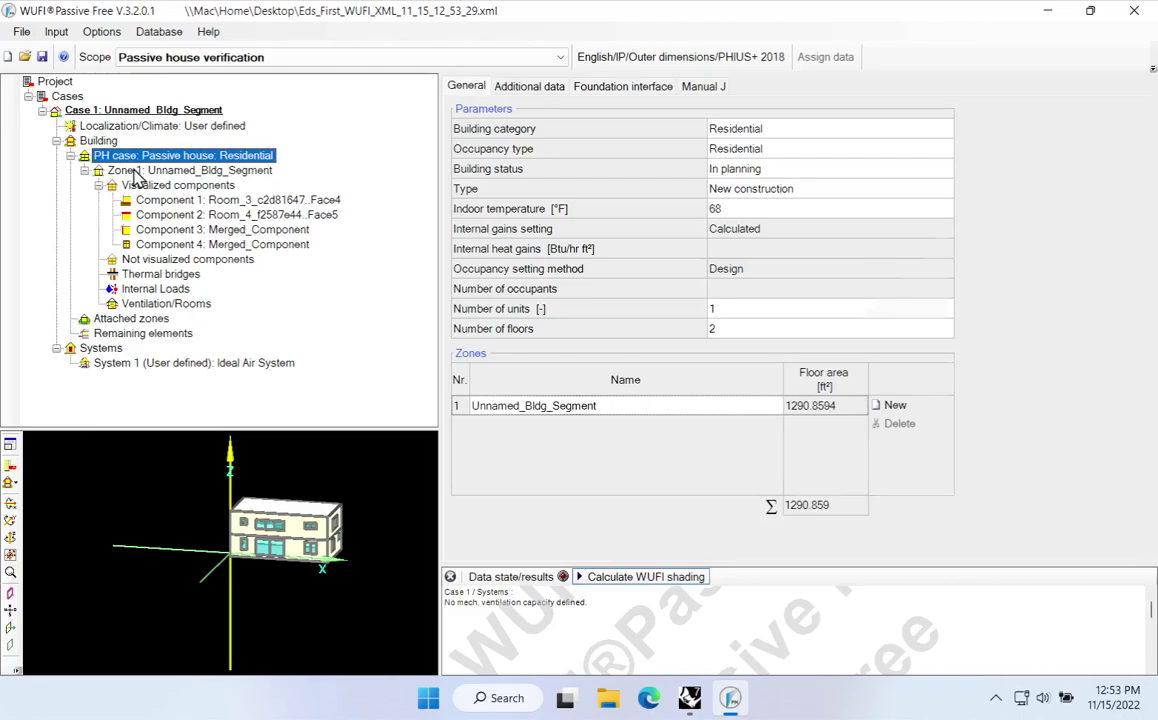
pyautogui.click(135, 171)
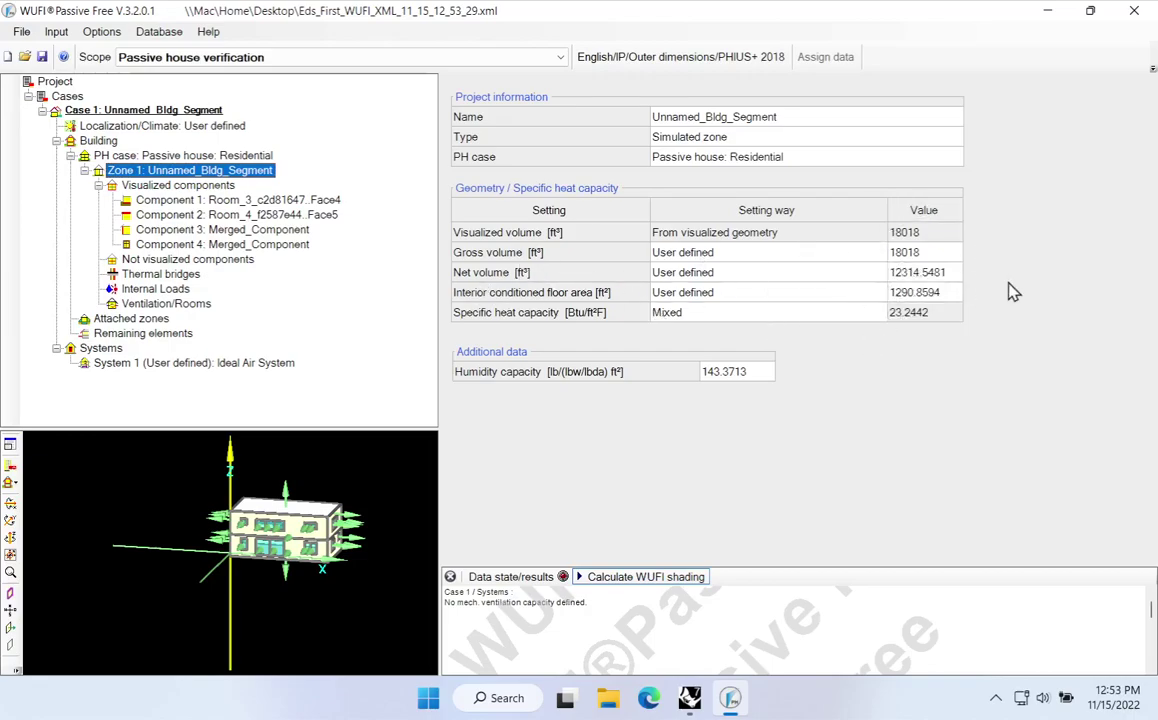
# Return to Grasshopper and look up the HBPH Create Space PH Ventilation component and the matching _space_ph_vent_rates input
pyautogui.moveTo(948, 14); pyautogui.dragTo(961, 65)
pyautogui.moveTo(336, 56); pyautogui.dragTo(661, 75)
pyautogui.moveTo(172, 306); pyautogui.dragTo(663, 367, button='right')
pyautogui.scroll(-3, 663, 366)
pyautogui.moveTo(70, 350); pyautogui.dragTo(787, 363, button='right')
pyautogui.scroll(2, 640, 447)
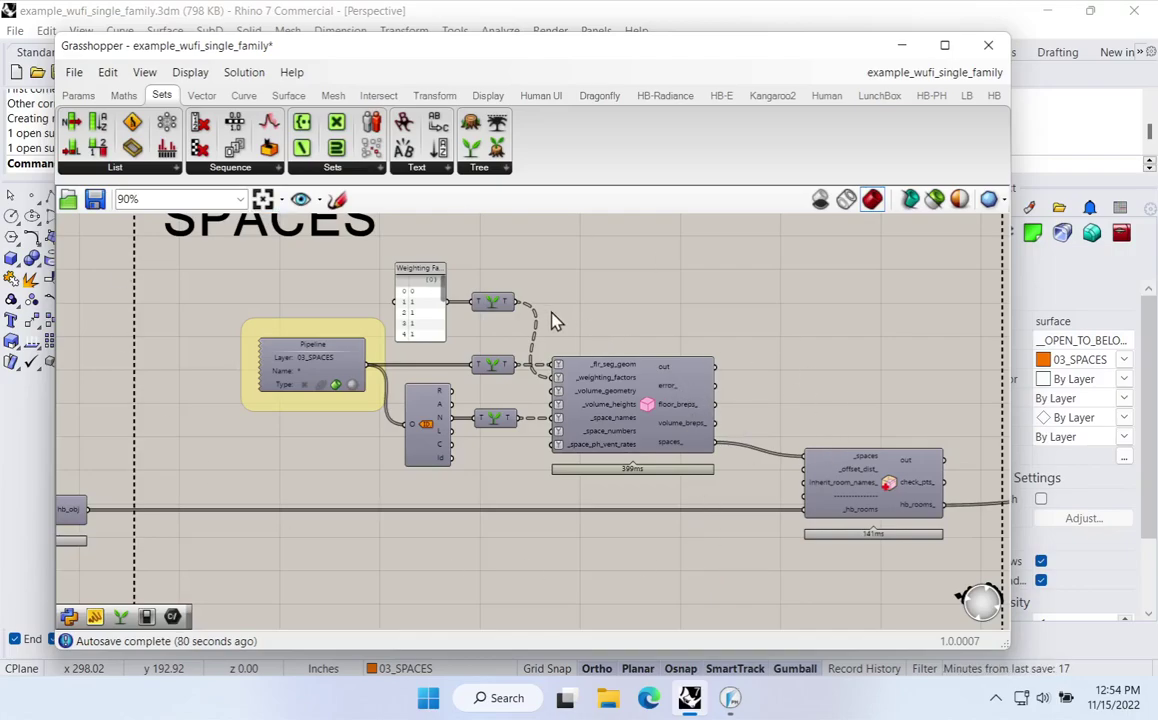
pyautogui.click(932, 97)
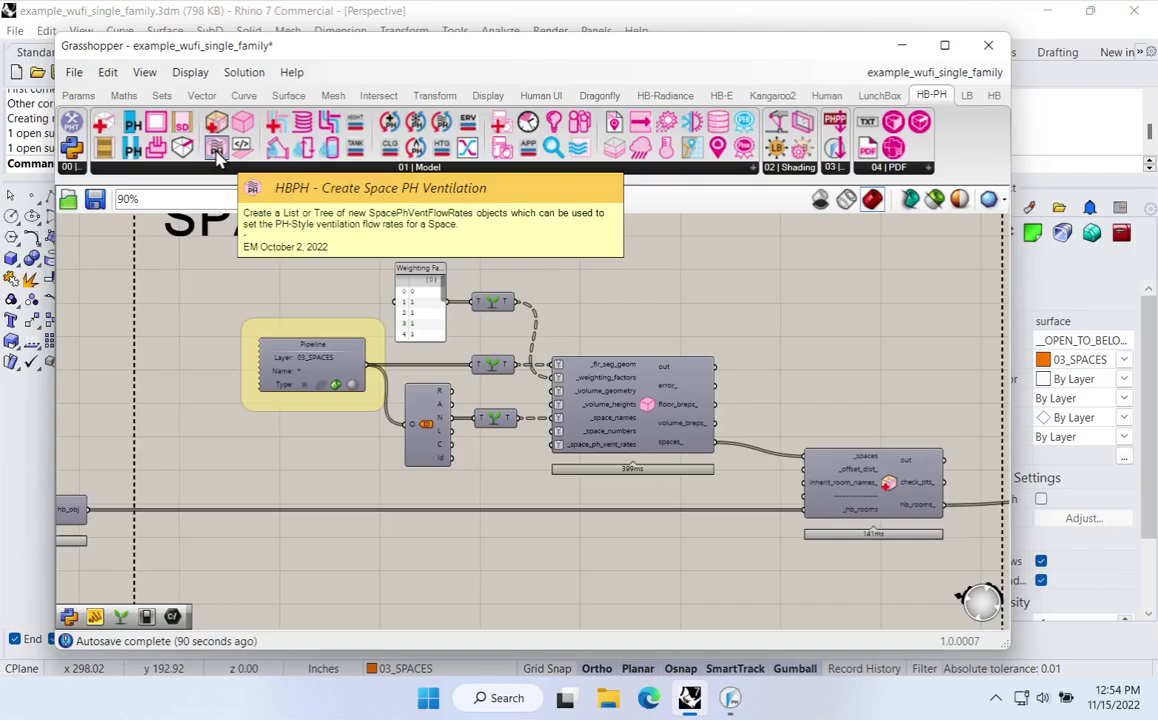
pyautogui.scroll(3, 650, 450)
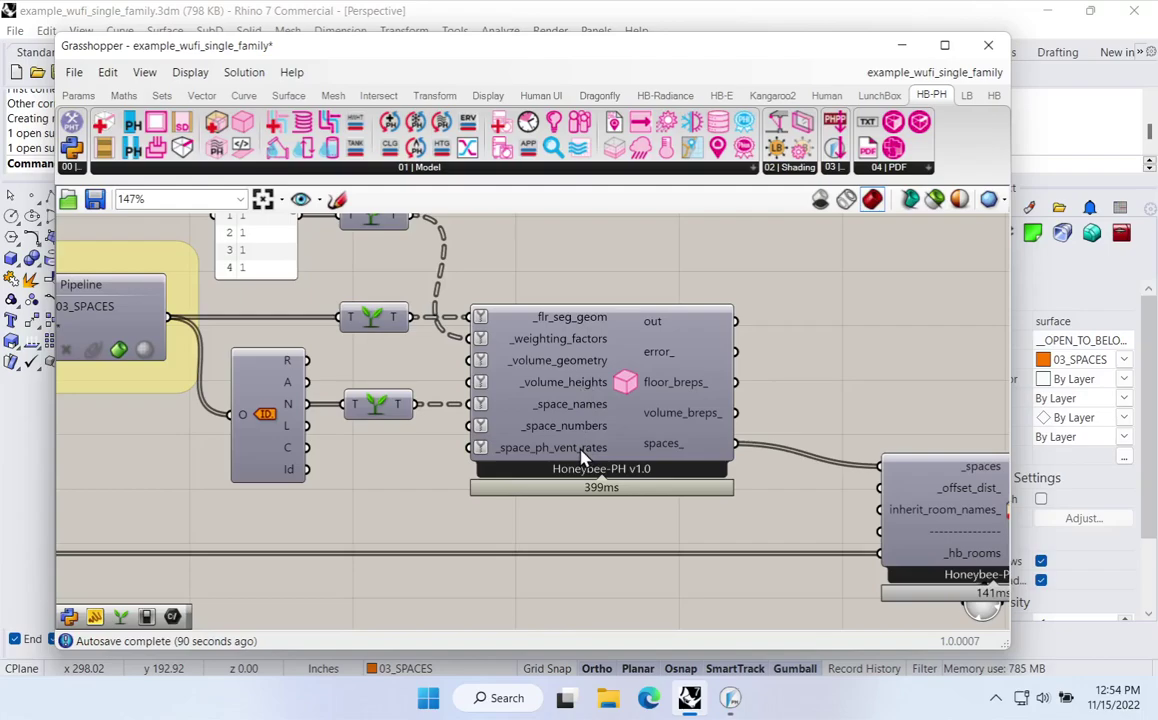
pyautogui.scroll(-4, 560, 448)
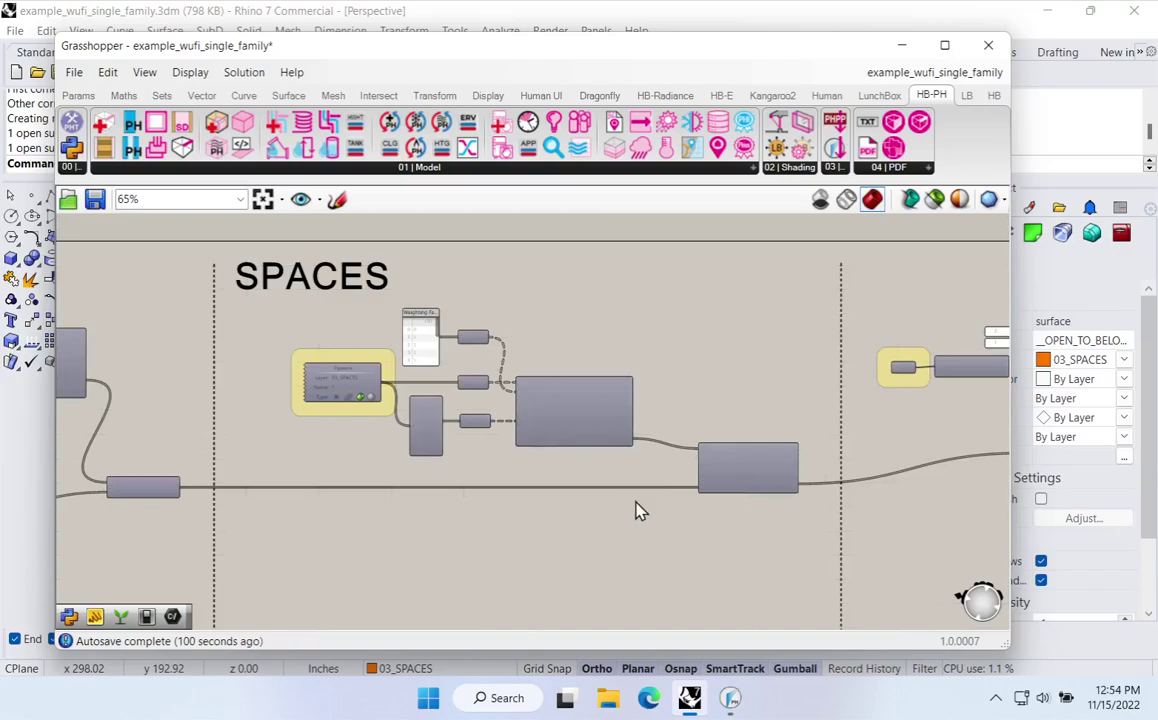
# Widen the gap between the three graft components and the create-spaces component a little more, leaving nothing selected
pyautogui.scroll(1, 528, 510)
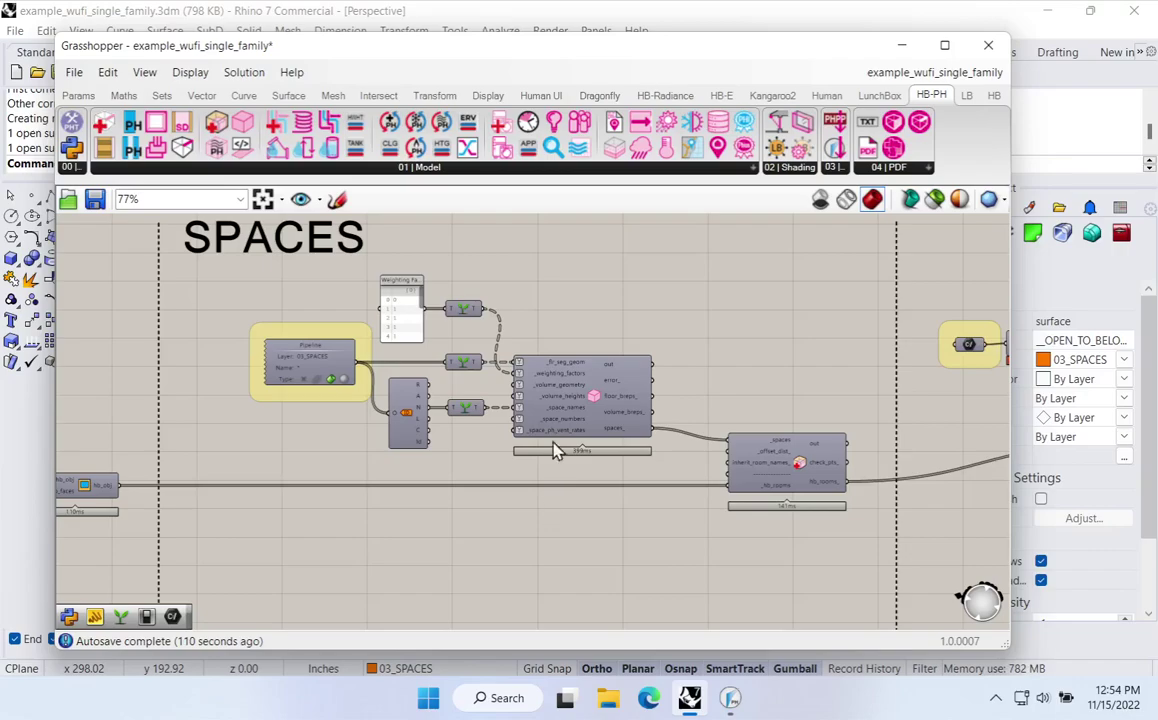
pyautogui.scroll(3, 556, 366)
pyautogui.click(595, 378)
pyautogui.moveTo(626, 410); pyautogui.dragTo(630, 410)
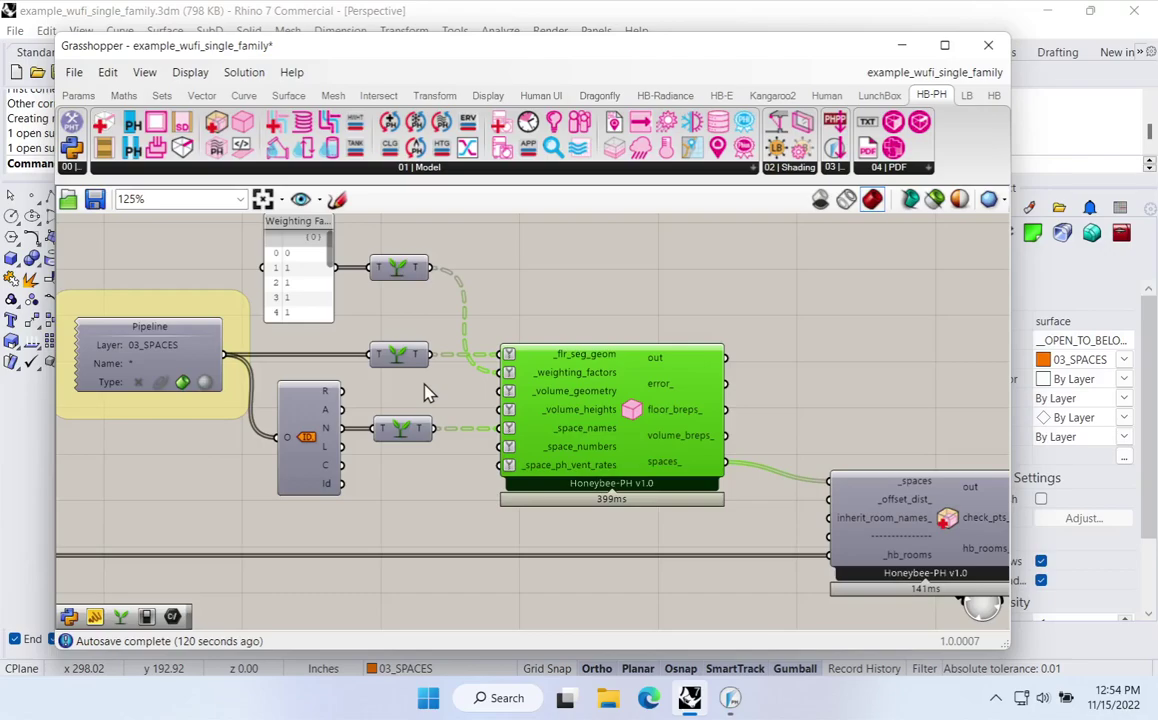
pyautogui.click(574, 292)
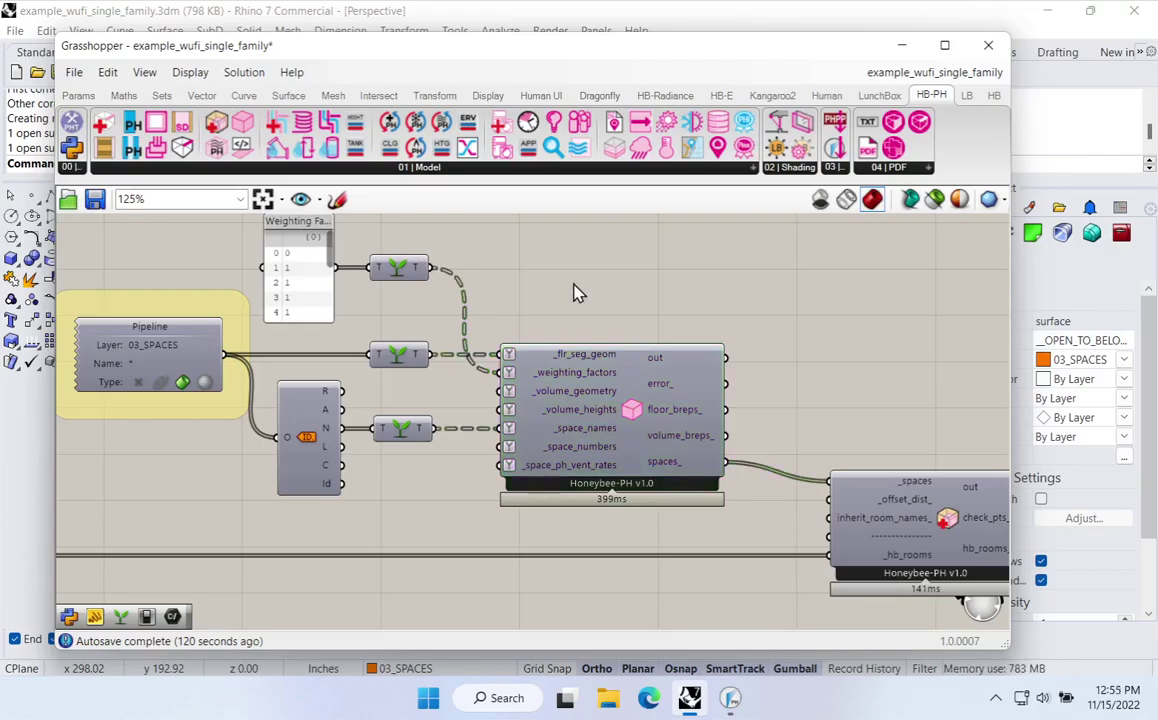
# Save the Grasshopper definition example_wufi_single_family
pyautogui.scroll(-8, 574, 292)
pyautogui.moveTo(607, 326); pyautogui.dragTo(527, 331, button='right')
pyautogui.hotkey('ctrl', 's')
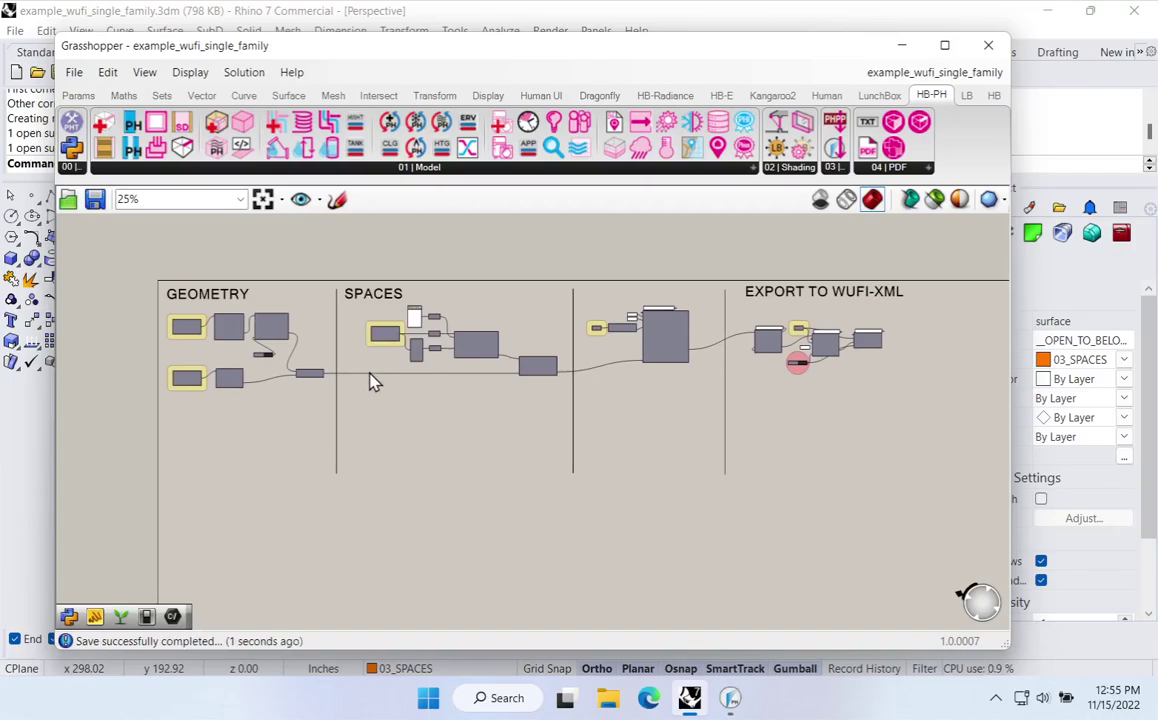